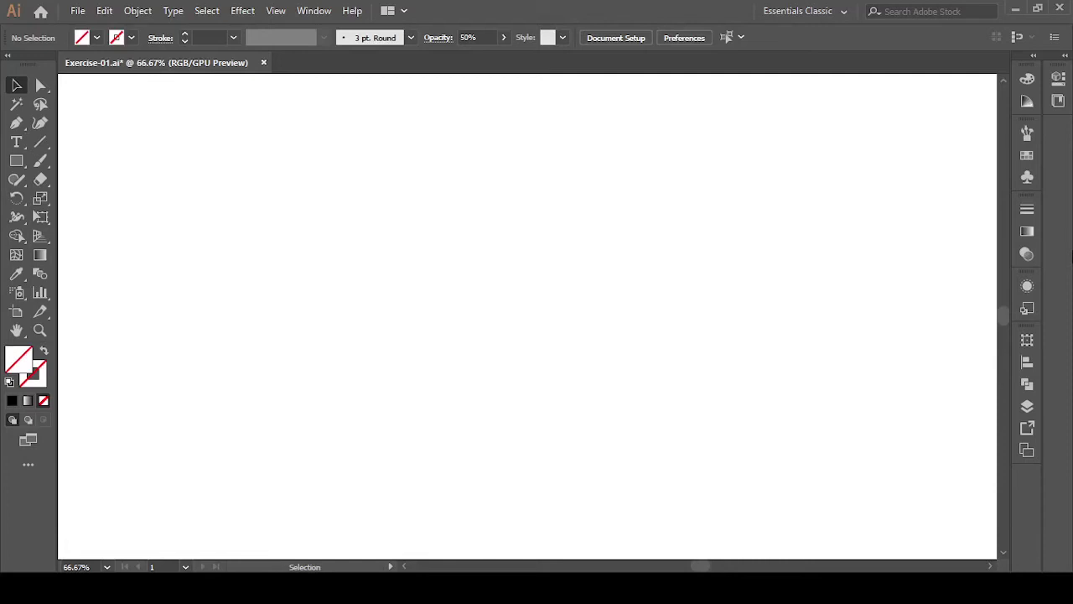
- Place the Donut image from the Desktop, dragging it out large across the artboard
{"action": "left_click", "coordinate": [76, 11]}
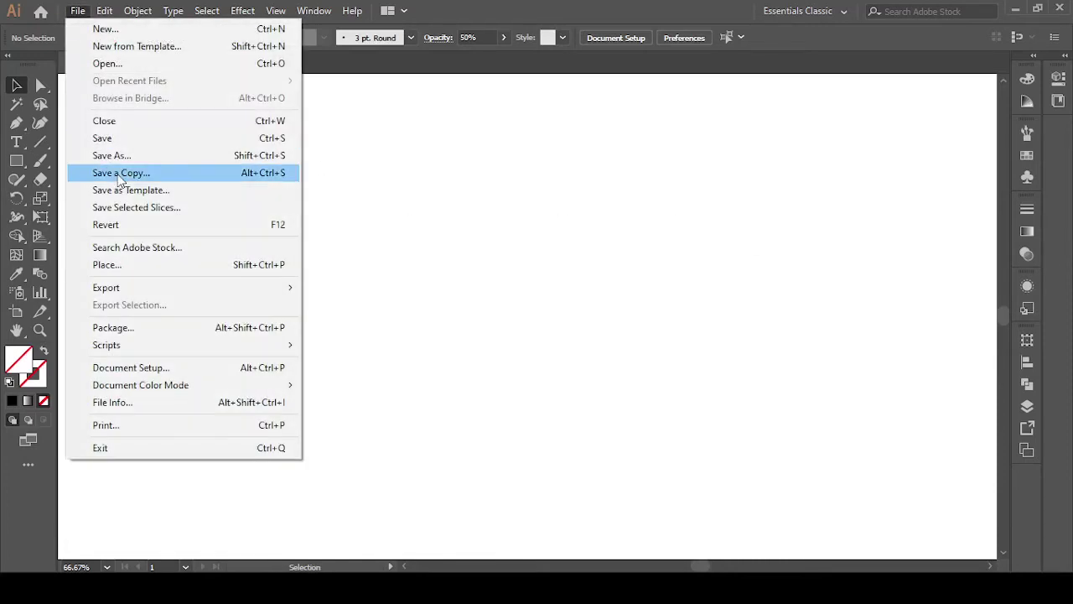
{"action": "left_click", "coordinate": [129, 264]}
{"action": "left_click", "coordinate": [298, 235]}
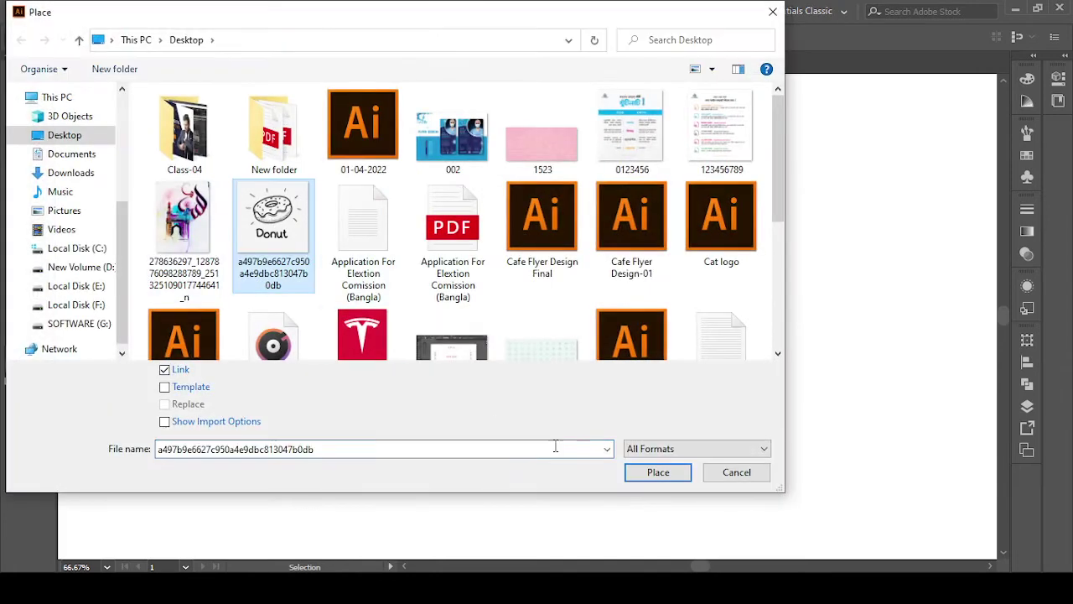
{"action": "left_click", "coordinate": [658, 472]}
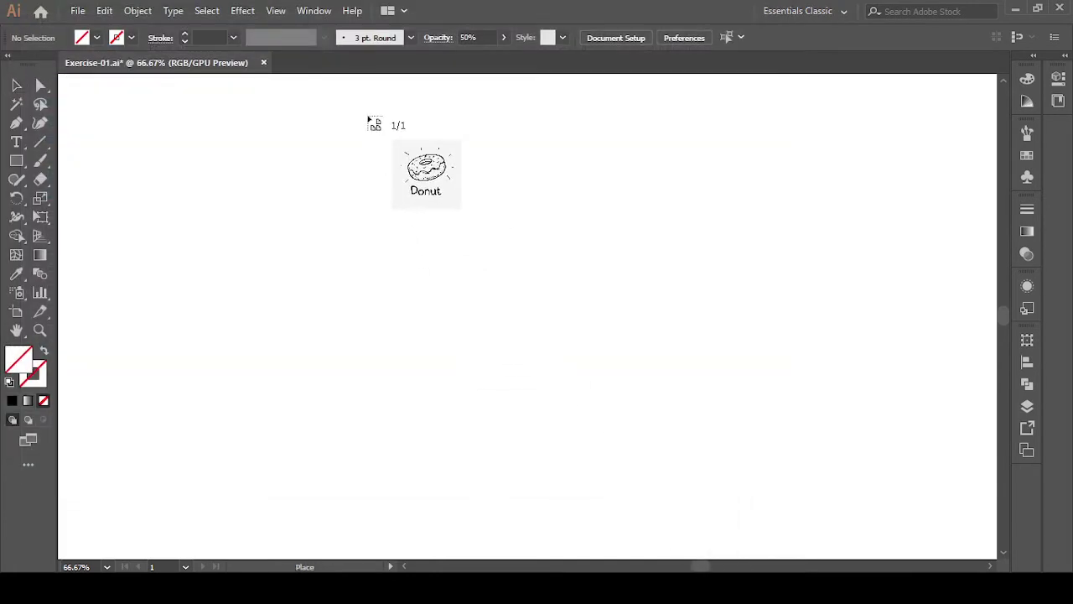
{"action": "left_click_drag", "start_coordinate": [368, 118], "coordinate": [912, 556]}
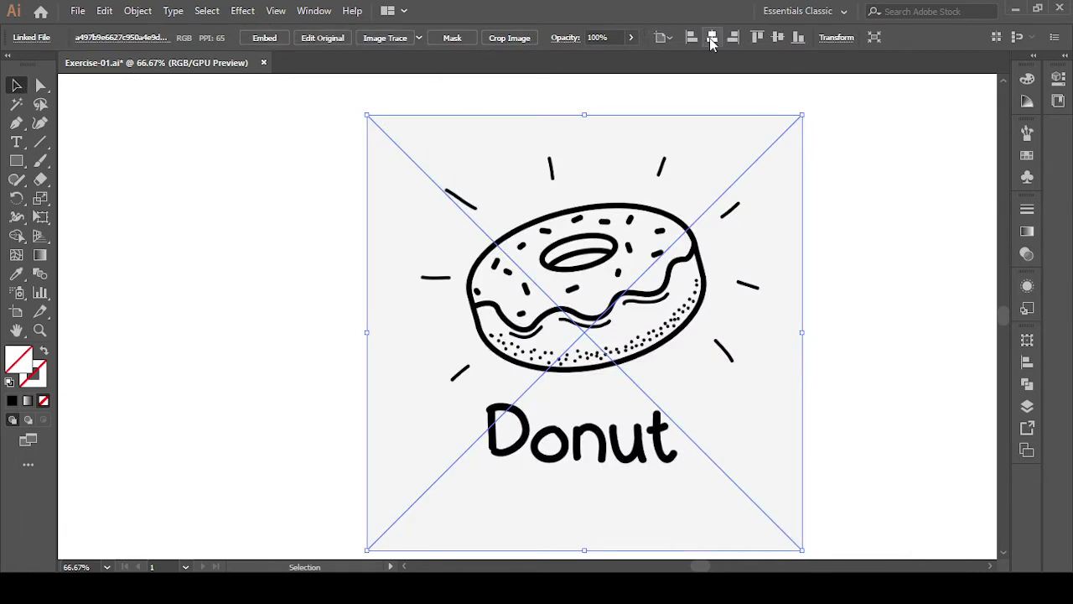
- Centre the donut sketch horizontally and vertically on the artboard and embed it
{"action": "left_click", "coordinate": [710, 40]}
{"action": "left_click", "coordinate": [777, 38]}
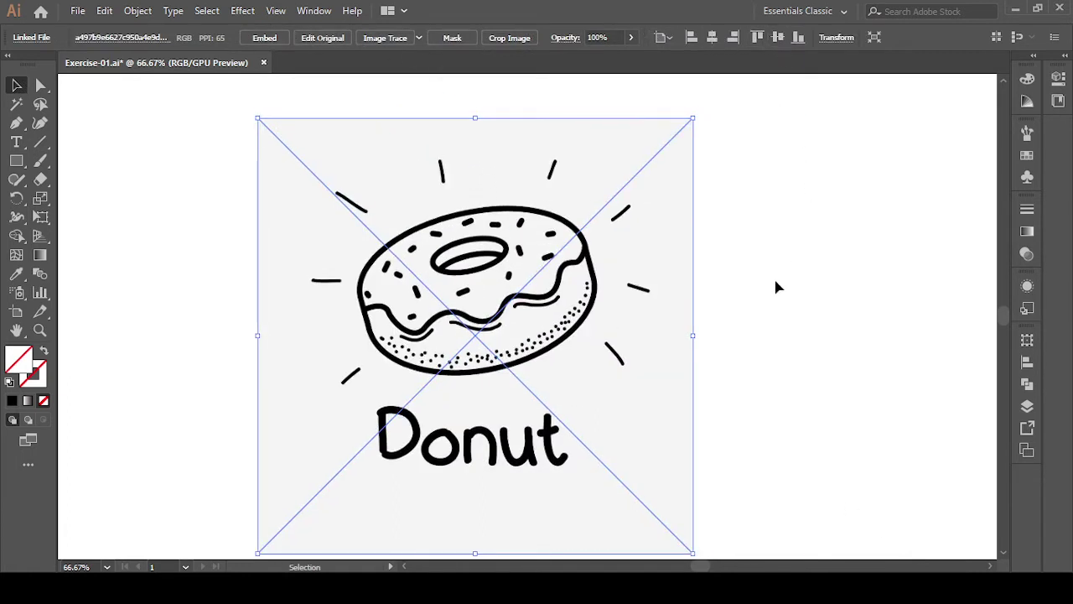
{"action": "left_click_drag", "start_coordinate": [775, 287], "coordinate": [828, 267]}
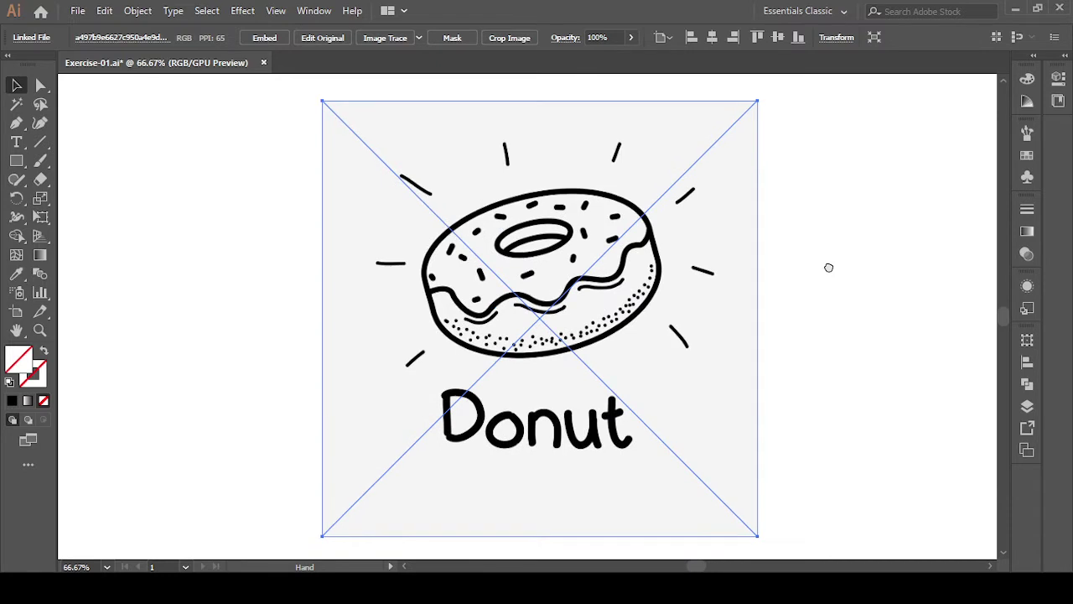
{"action": "left_click", "coordinate": [266, 102]}
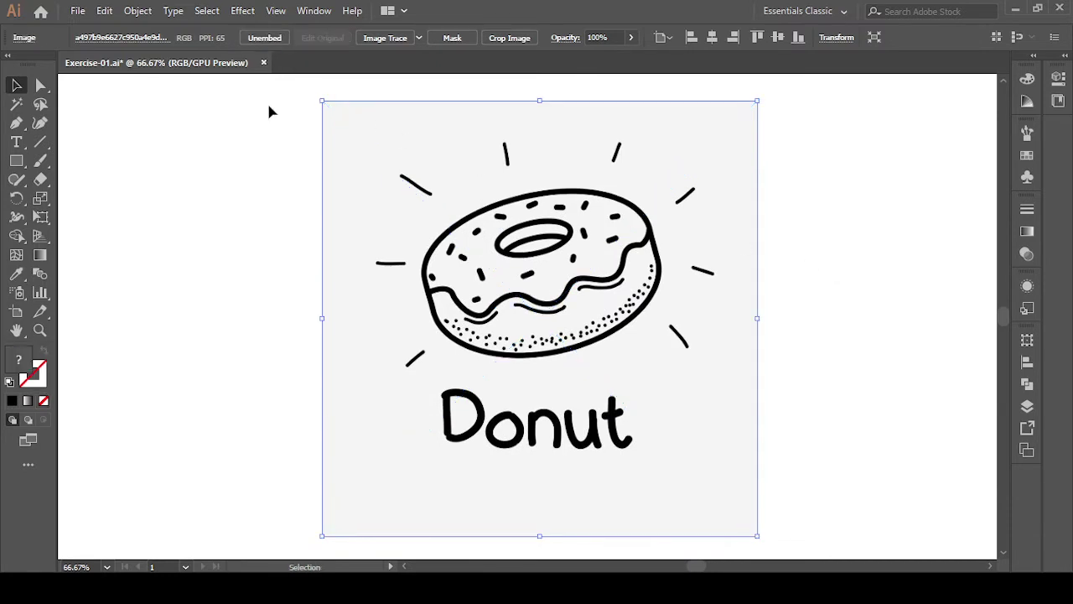
- Fade the sketch to 50% opacity, deselect it, and zoom in on the donut
{"action": "left_click_drag", "start_coordinate": [228, 173], "coordinate": [617, 379]}
{"action": "left_click", "coordinate": [627, 40]}
{"action": "left_click_drag", "start_coordinate": [631, 63], "coordinate": [610, 65]}
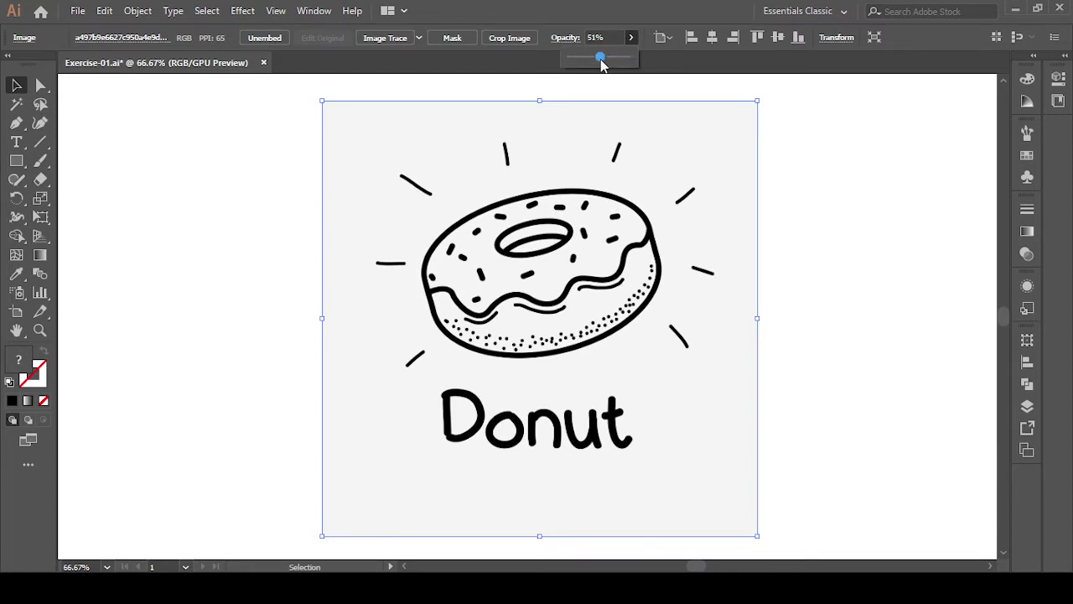
{"action": "left_click", "coordinate": [781, 261]}
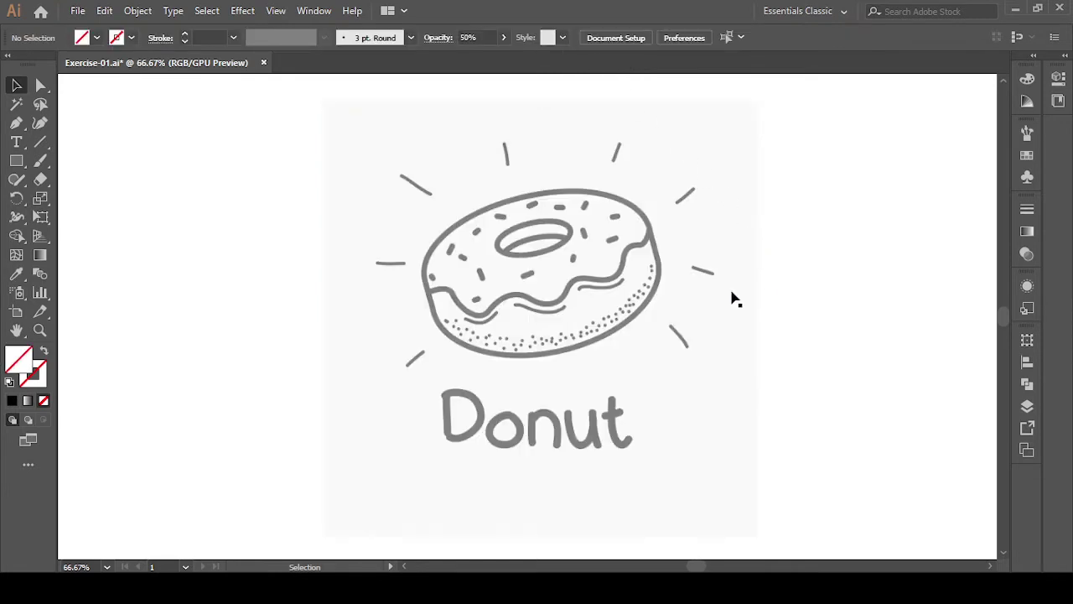
{"action": "left_click", "coordinate": [707, 299]}
{"action": "key", "text": "ctrl+shift+a"}
{"action": "scroll", "coordinate": [679, 280], "scroll_direction": "up", "scroll_amount": 2, "text": "alt"}
{"action": "left_click_drag", "start_coordinate": [473, 272], "coordinate": [616, 329]}
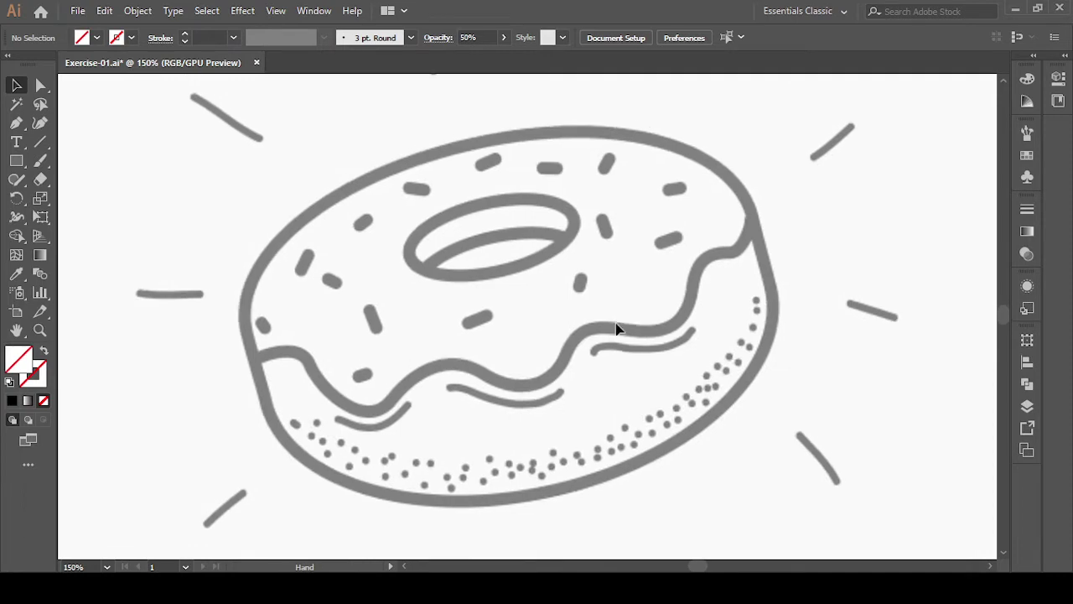
- Start a Pen path at the donut's left edge with a corner point at the top rim
{"action": "left_click", "coordinate": [16, 123]}
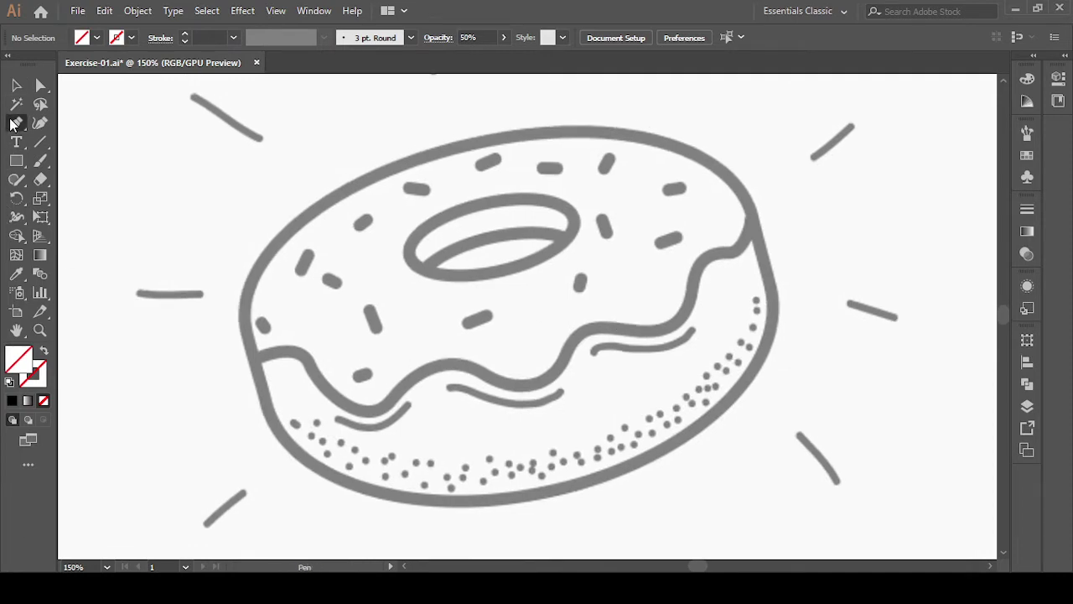
{"action": "left_click", "coordinate": [244, 318]}
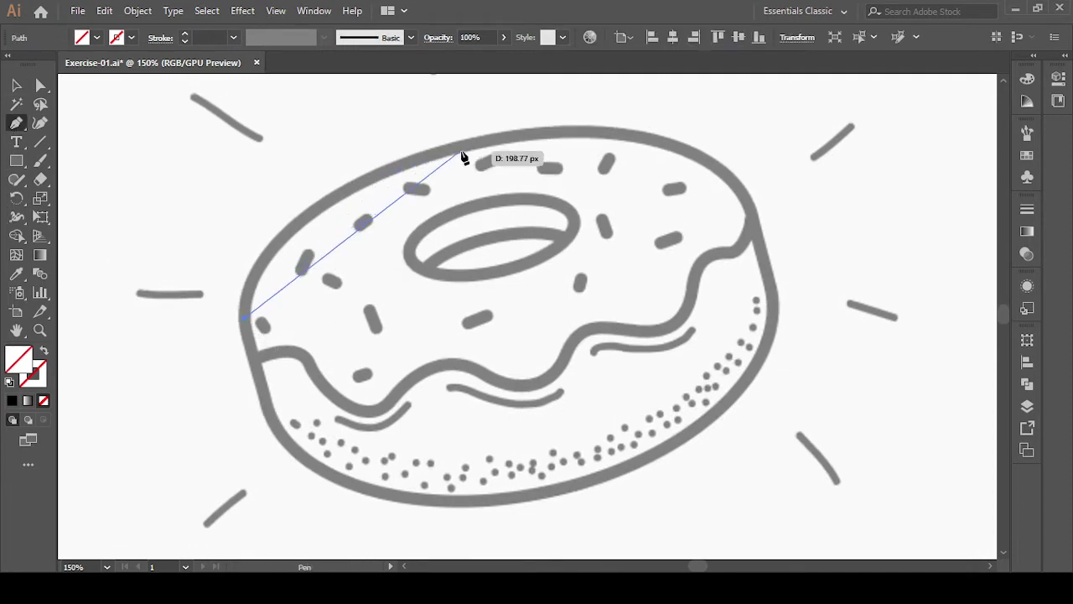
{"action": "key", "text": "alt"}
{"action": "scroll", "coordinate": [464, 154], "scroll_direction": "down", "scroll_amount": 1}
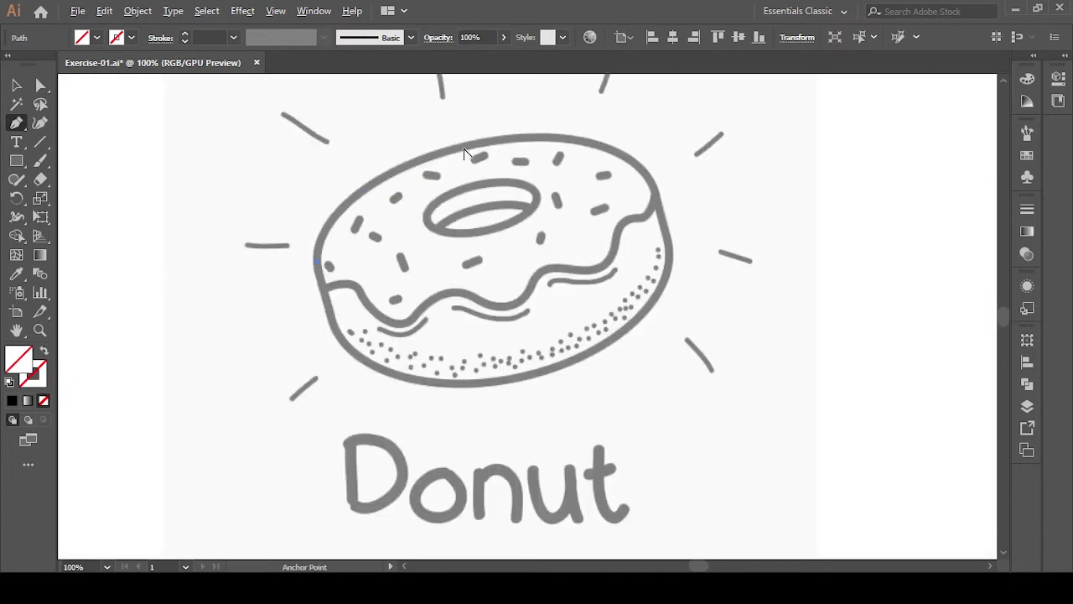
{"action": "key", "text": "alt"}
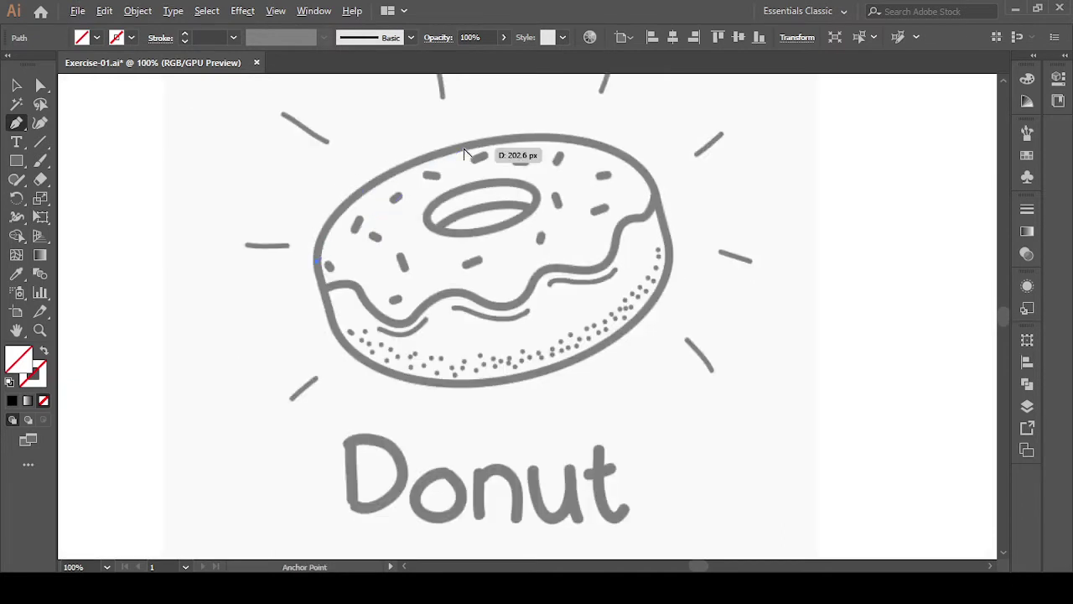
{"action": "scroll", "coordinate": [464, 154], "scroll_direction": "up", "scroll_amount": 1}
{"action": "mouse_move", "coordinate": [461, 149]}
{"action": "left_mouse_down"}
{"action": "mouse_move", "coordinate": [584, 132]}
{"action": "mouse_move", "coordinate": [685, 93]}
{"action": "left_mouse_up"}
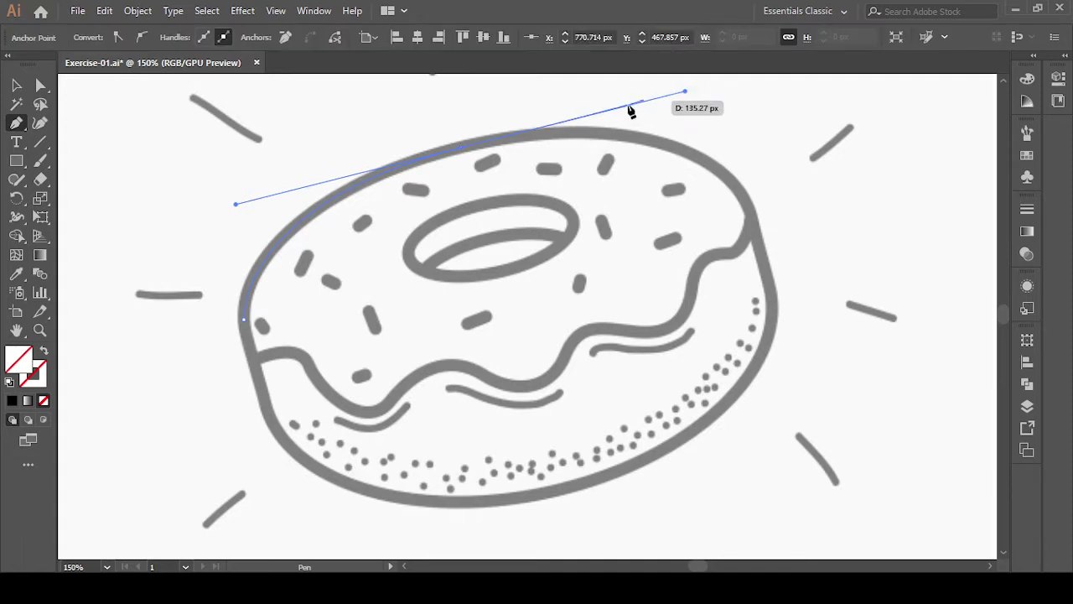
{"action": "left_click", "coordinate": [460, 148]}
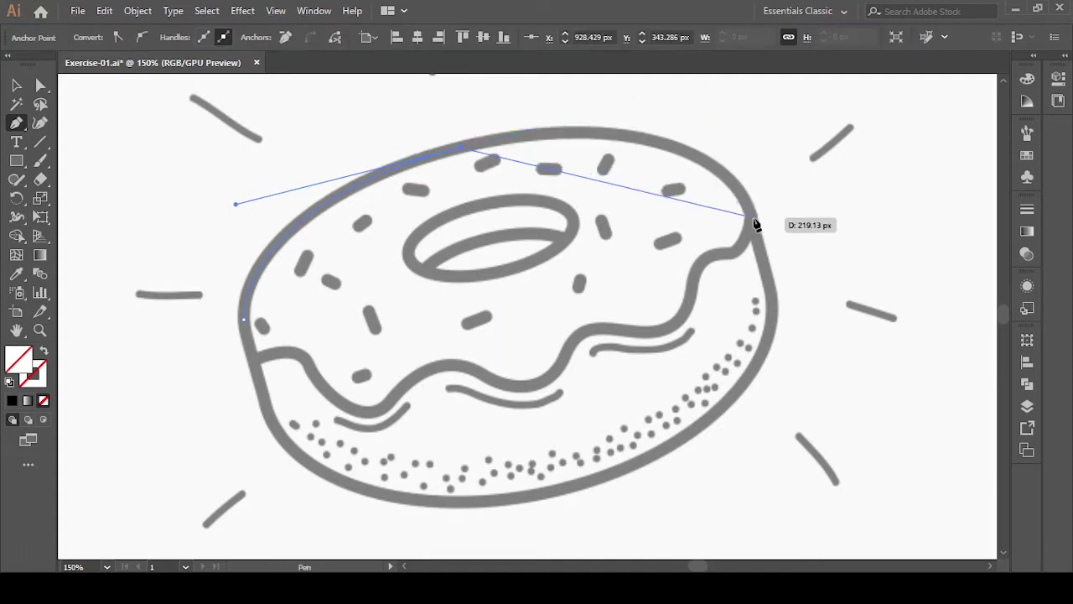
- Curve the outline to a corner at the right edge and extend it down the right side
{"action": "mouse_move", "coordinate": [753, 220]}
{"action": "left_mouse_down"}
{"action": "mouse_move", "coordinate": [819, 367]}
{"action": "mouse_move", "coordinate": [796, 356]}
{"action": "left_mouse_up"}
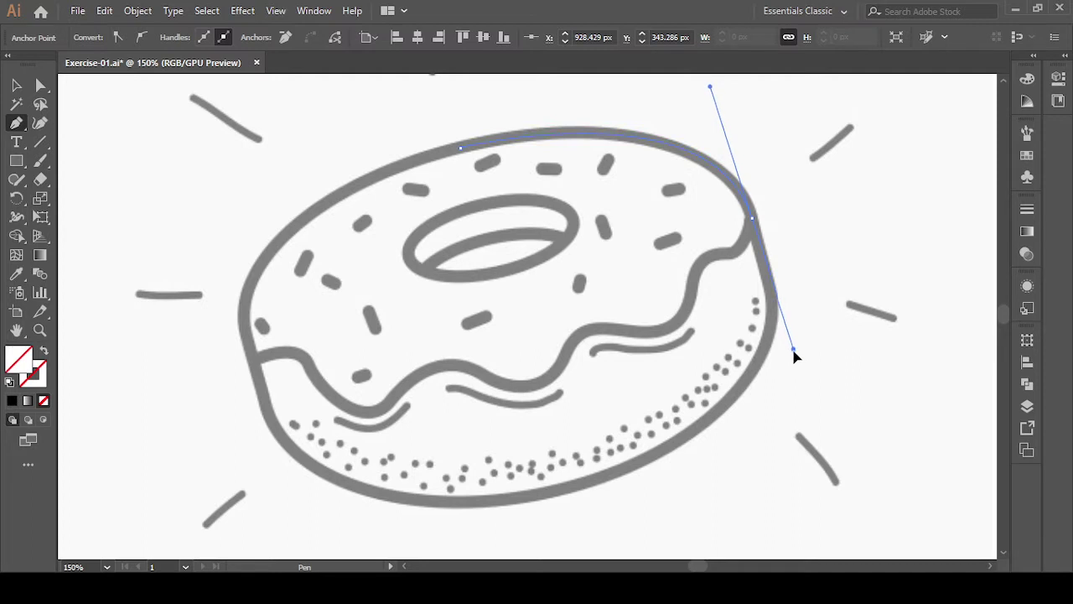
{"action": "left_click_drag", "start_coordinate": [796, 356], "coordinate": [810, 358]}
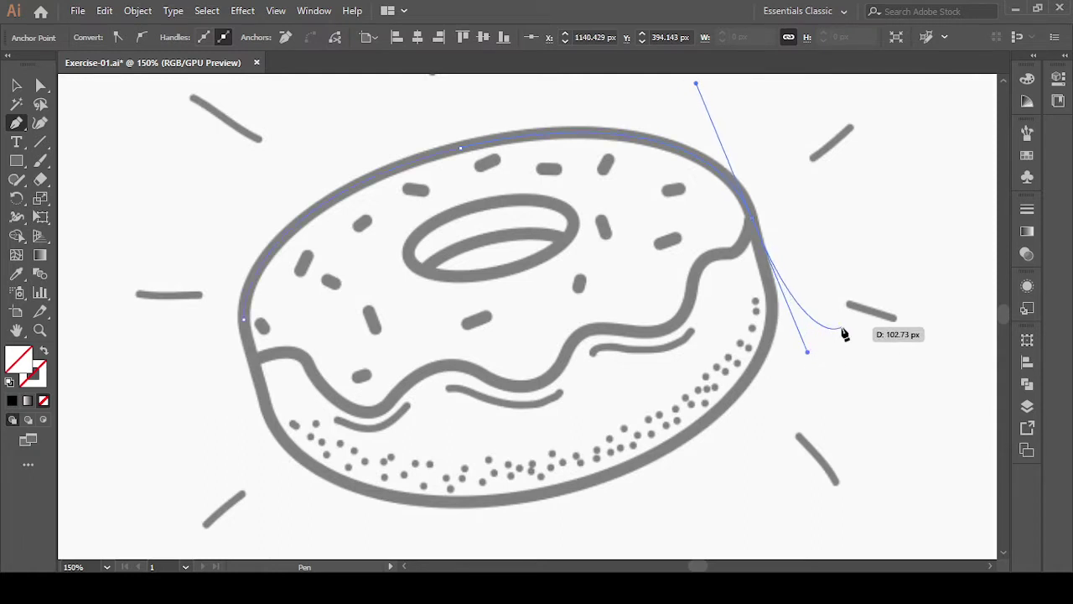
{"action": "left_click", "coordinate": [753, 220]}
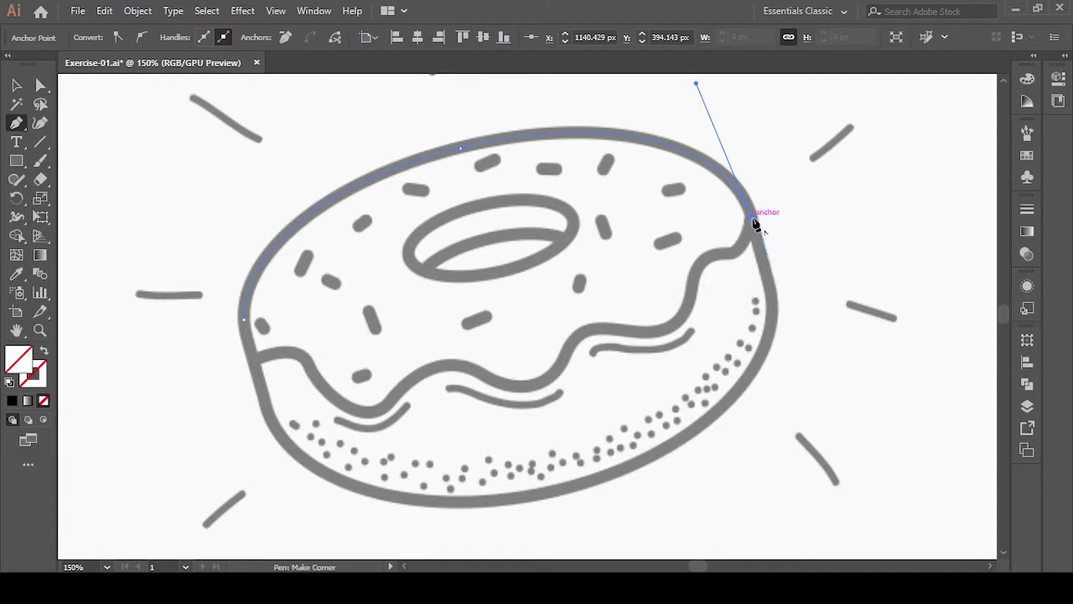
{"action": "key", "text": "ctrl+z"}
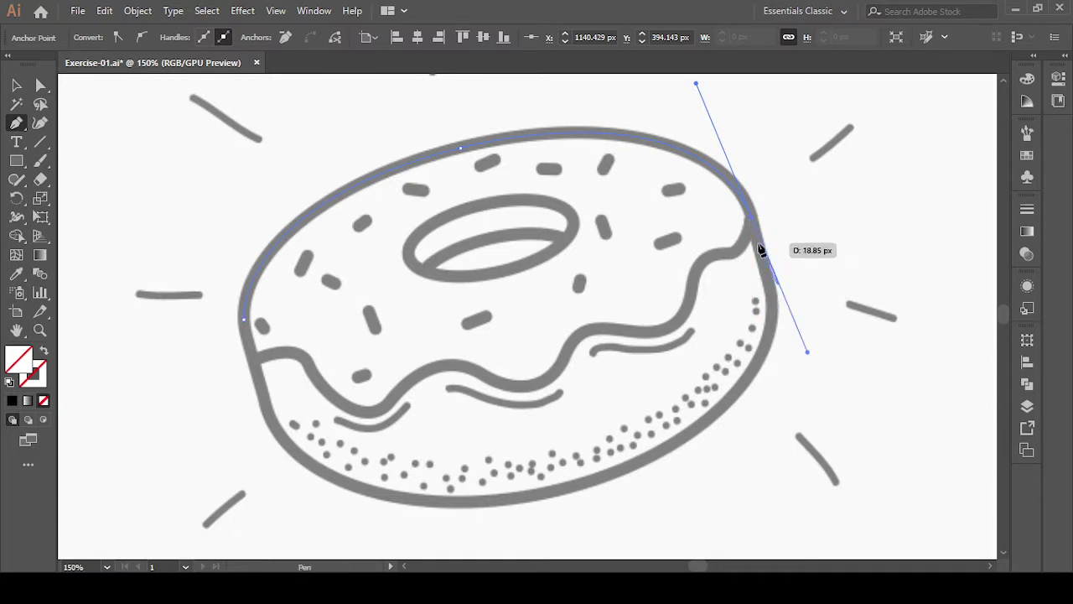
{"action": "key", "text": "ctrl+z"}
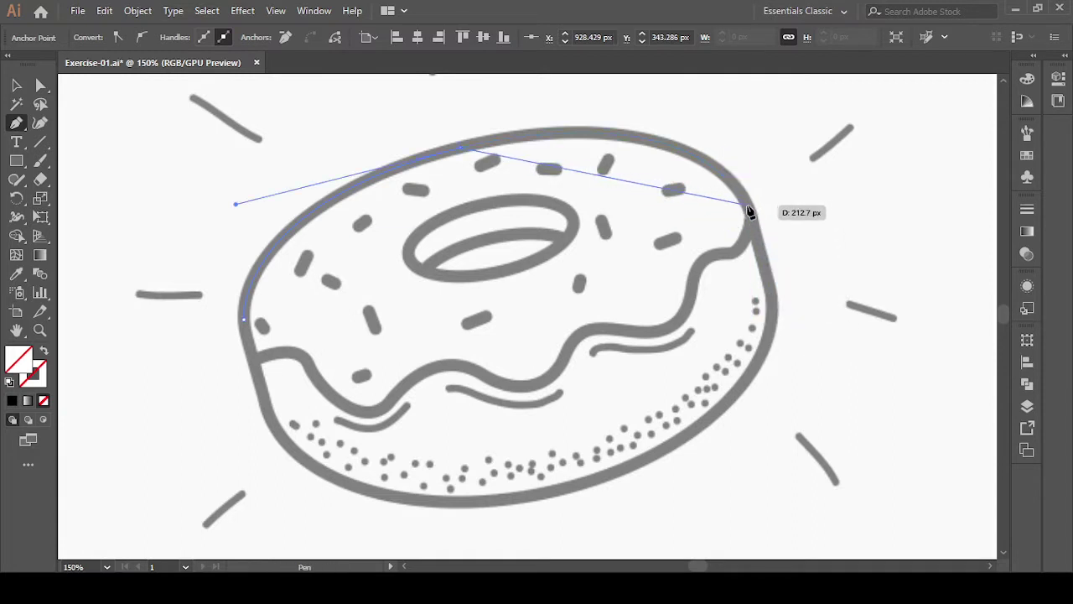
{"action": "left_click_drag", "start_coordinate": [747, 206], "coordinate": [818, 333]}
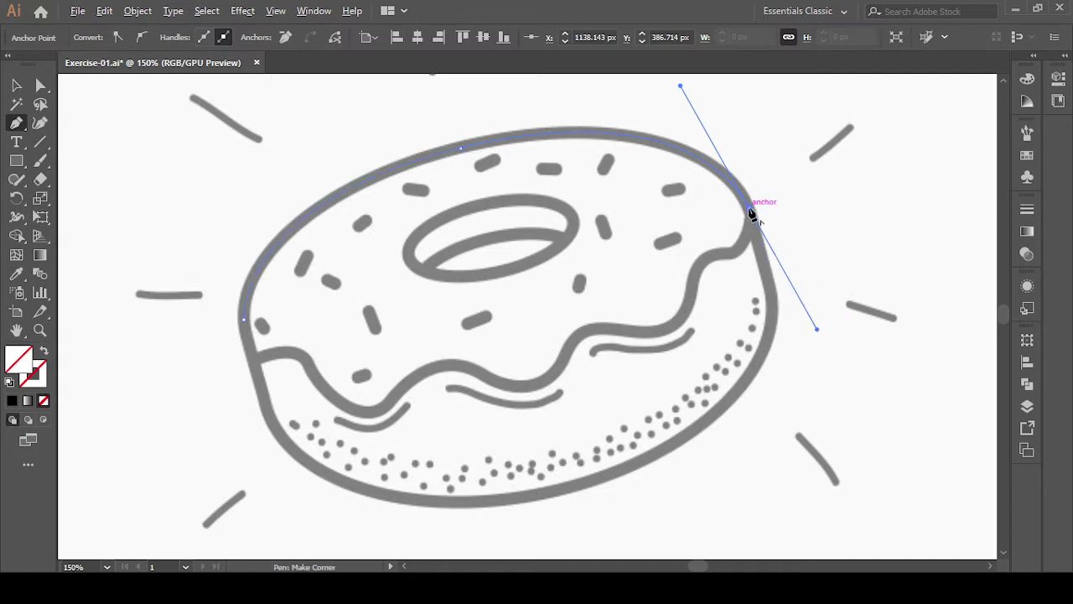
{"action": "left_click_drag", "start_coordinate": [751, 211], "coordinate": [757, 233]}
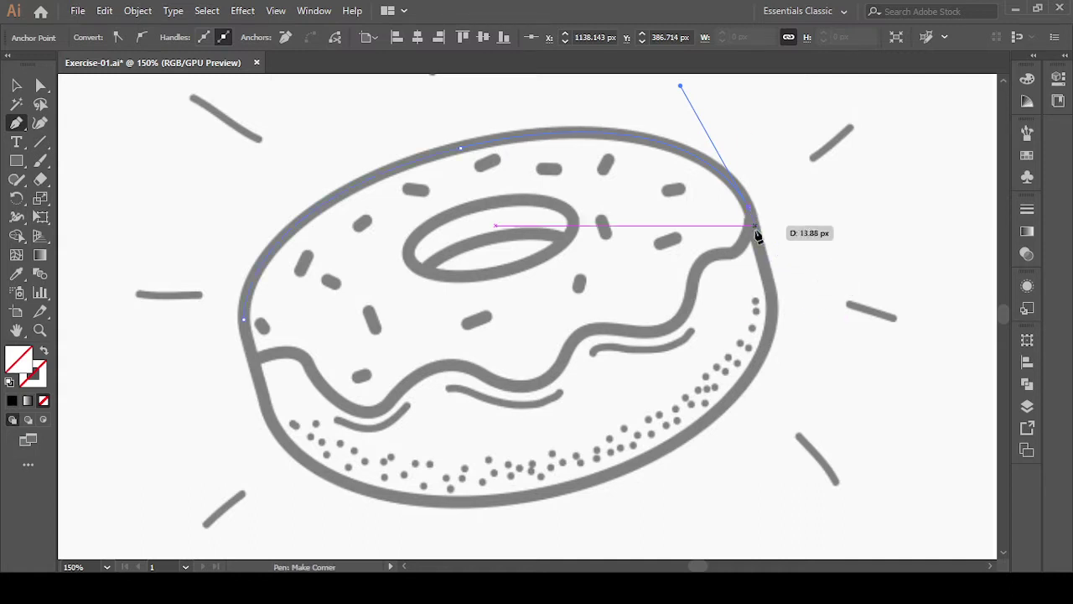
{"action": "left_click", "coordinate": [773, 297]}
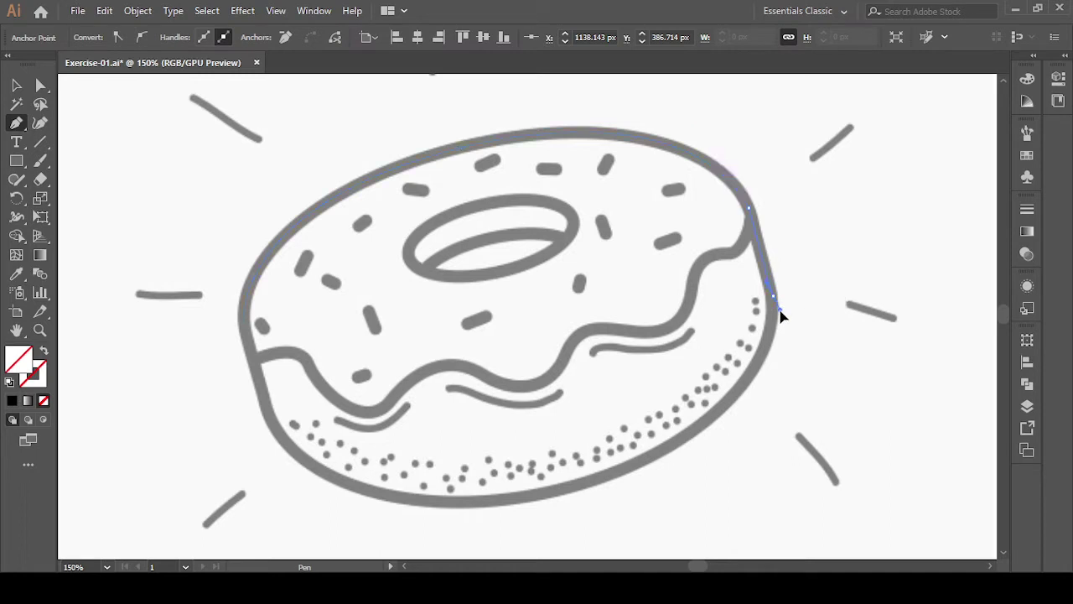
- Carry the outline along the bottom rim and up the left edge, closing it at the start point
{"action": "left_click_drag", "start_coordinate": [774, 306], "coordinate": [826, 208]}
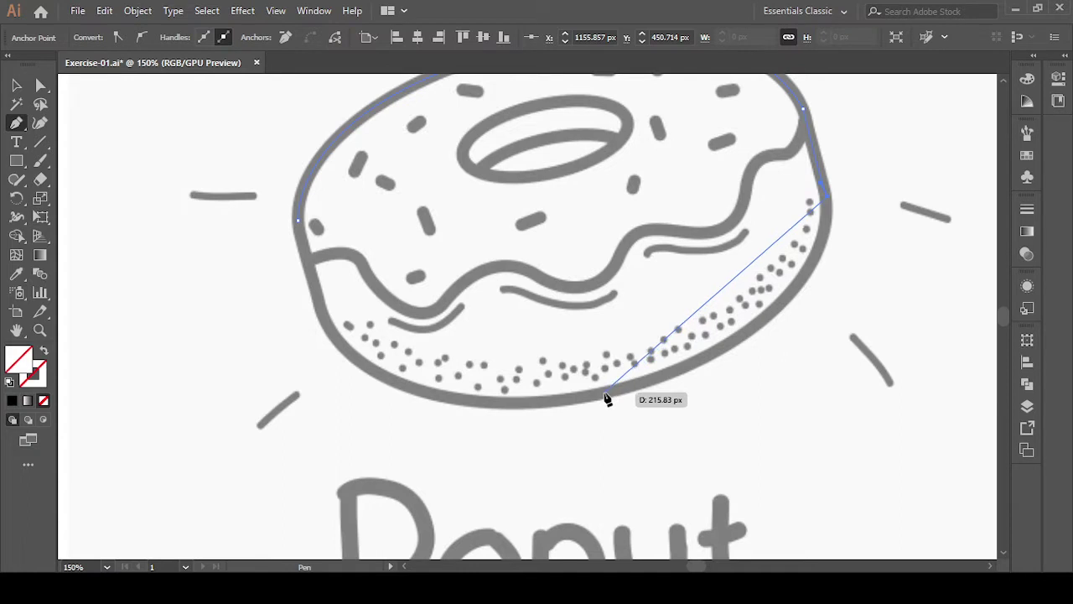
{"action": "mouse_move", "coordinate": [605, 393]}
{"action": "left_mouse_down"}
{"action": "mouse_move", "coordinate": [453, 448]}
{"action": "mouse_move", "coordinate": [365, 456]}
{"action": "left_mouse_up"}
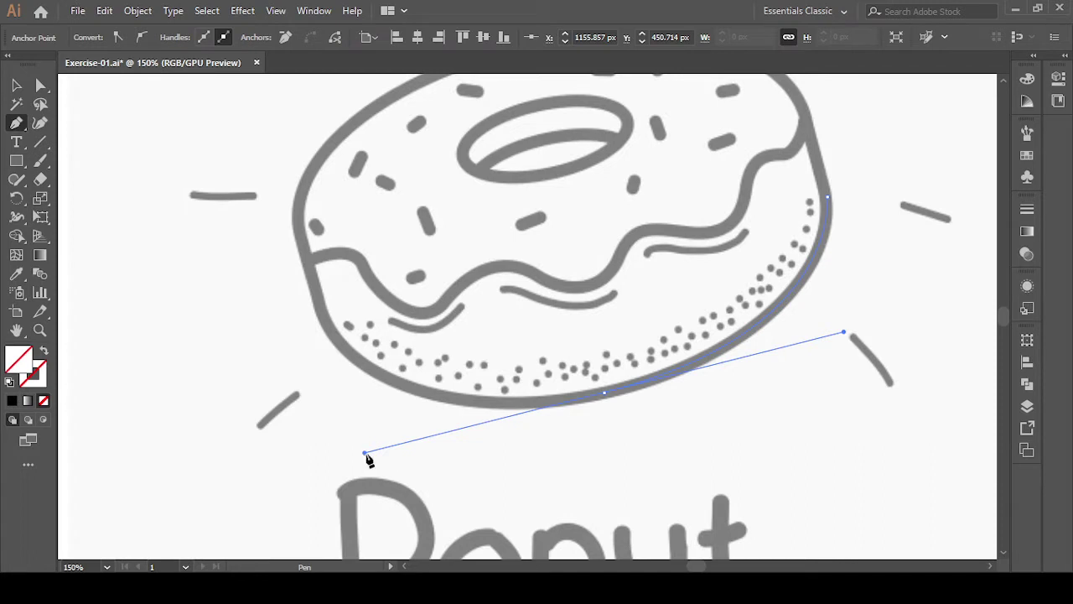
{"action": "left_click", "coordinate": [605, 395]}
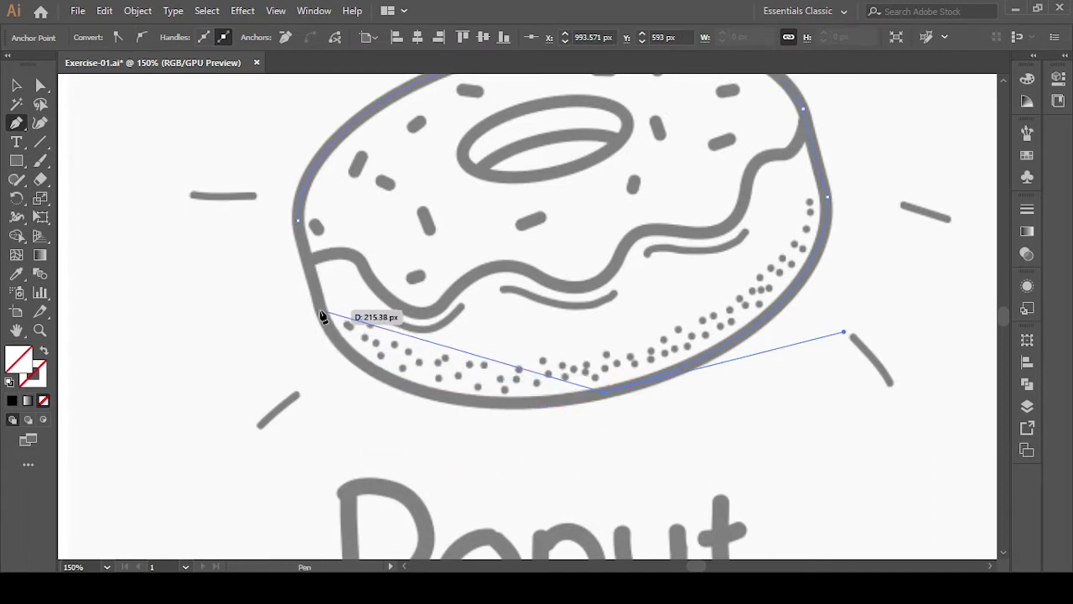
{"action": "mouse_move", "coordinate": [320, 310]}
{"action": "left_mouse_down"}
{"action": "mouse_move", "coordinate": [277, 208]}
{"action": "mouse_move", "coordinate": [245, 169]}
{"action": "mouse_move", "coordinate": [254, 175]}
{"action": "left_mouse_up"}
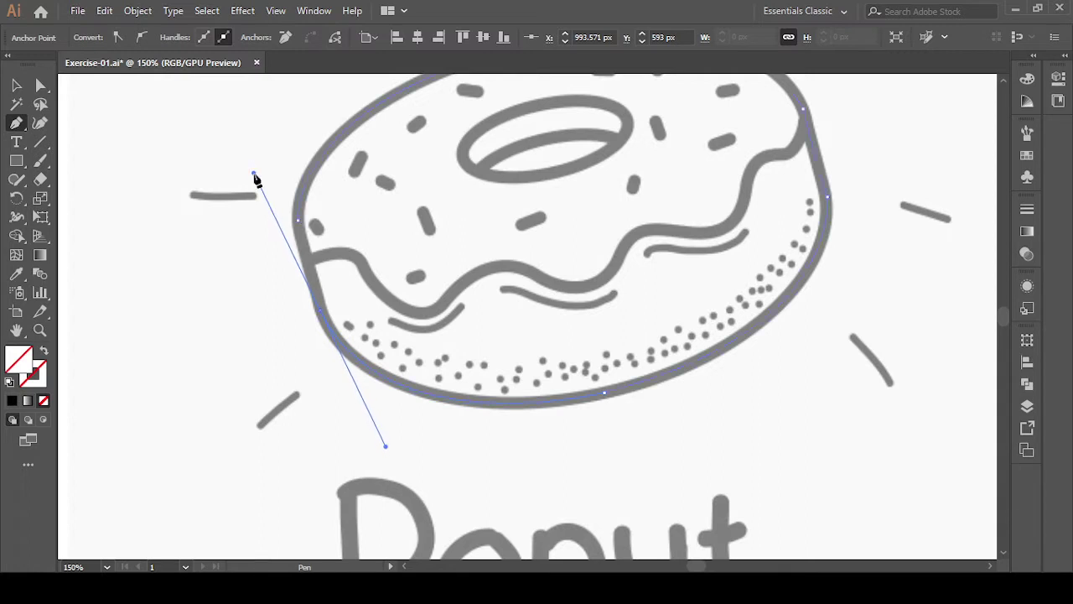
{"action": "left_click", "coordinate": [320, 309]}
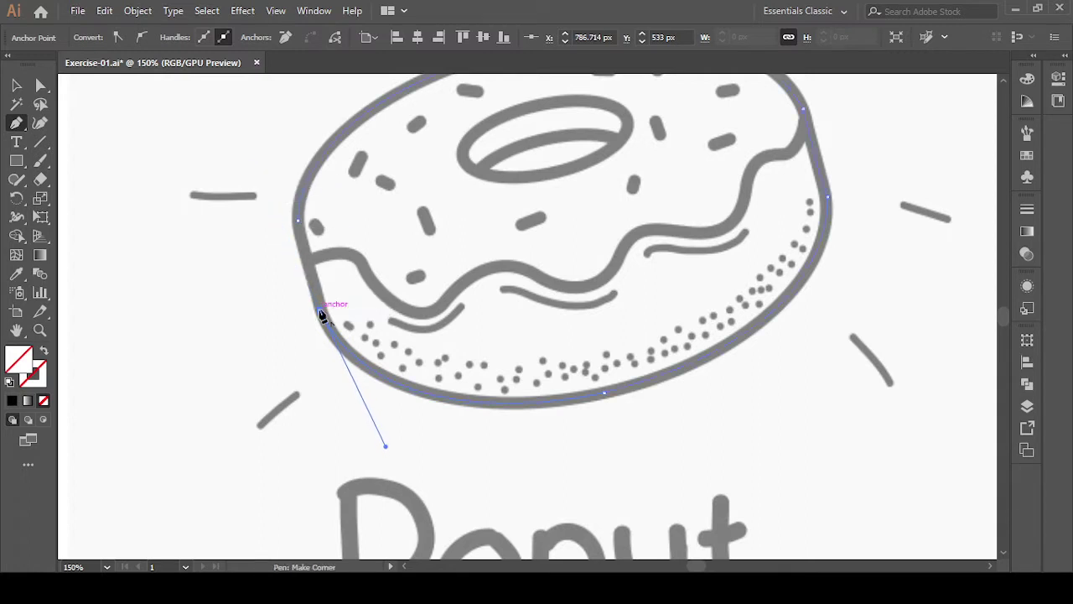
{"action": "left_click", "coordinate": [297, 221]}
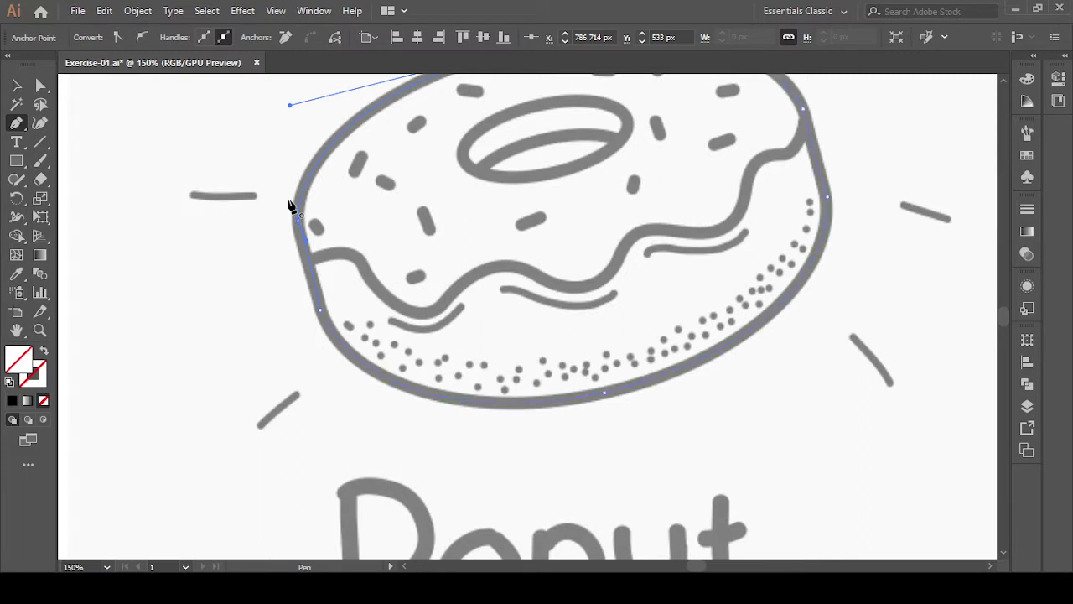
{"action": "left_click", "coordinate": [291, 206]}
- Select the closed donut outline and give it a red 8 pt stroke
{"action": "key", "text": "v"}
{"action": "left_click", "coordinate": [227, 130]}
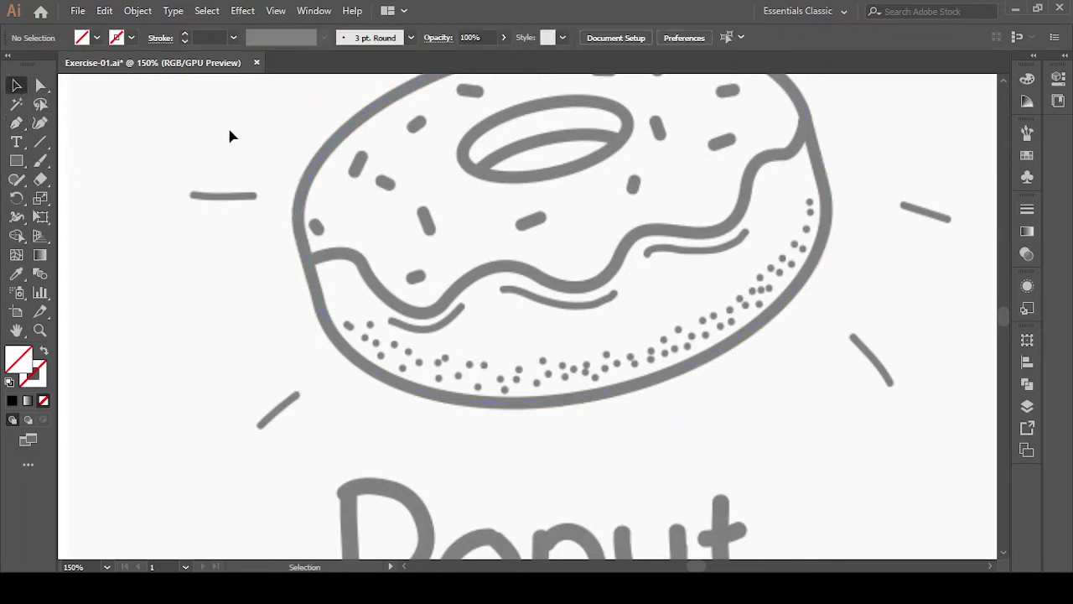
{"action": "left_click", "coordinate": [521, 296]}
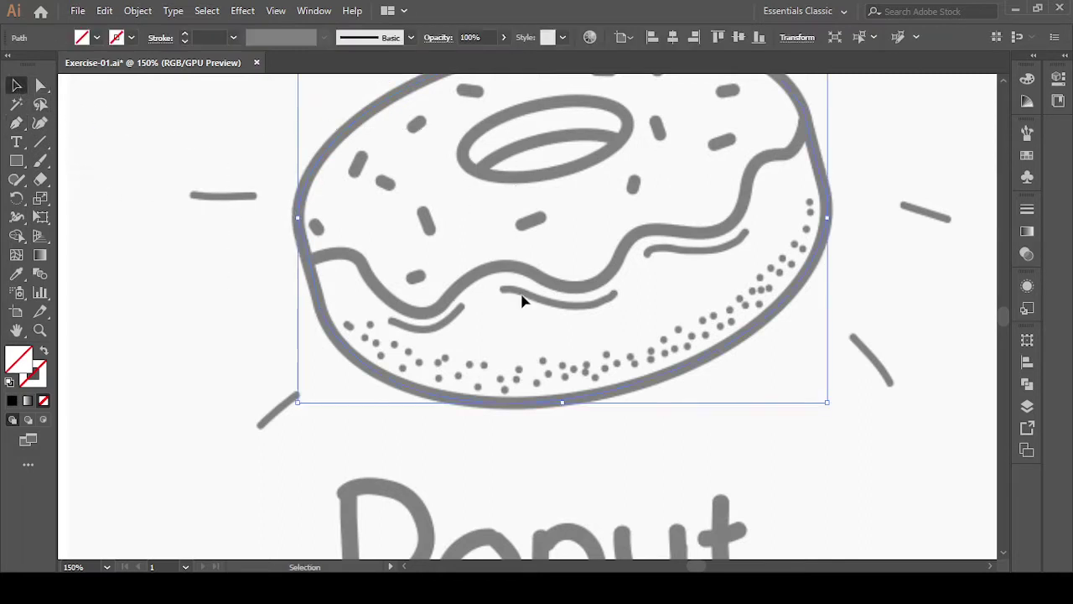
{"action": "left_click", "coordinate": [186, 38]}
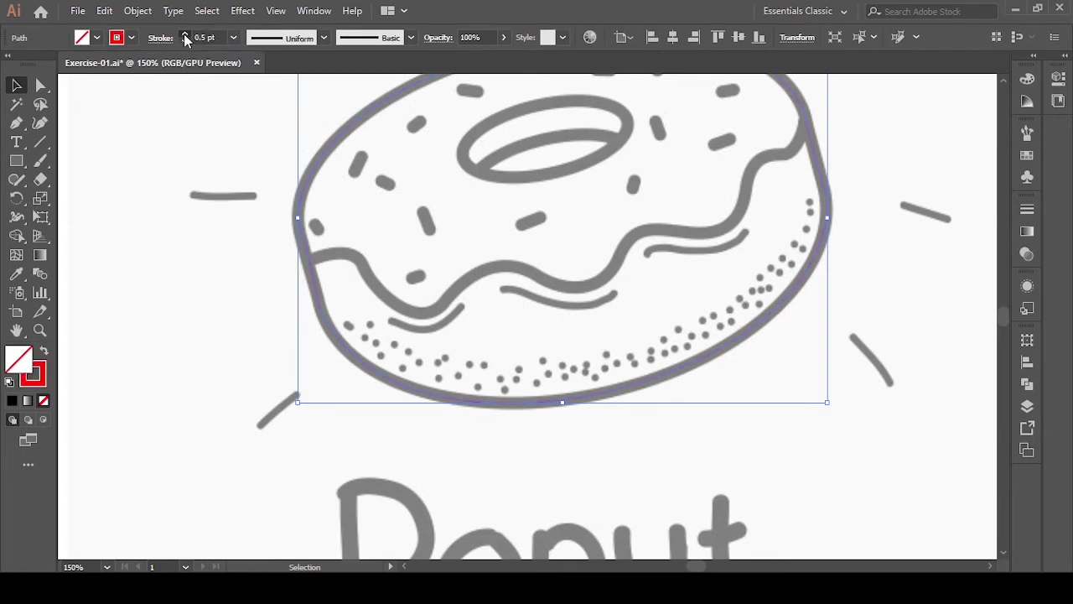
{"action": "left_click", "coordinate": [185, 38]}
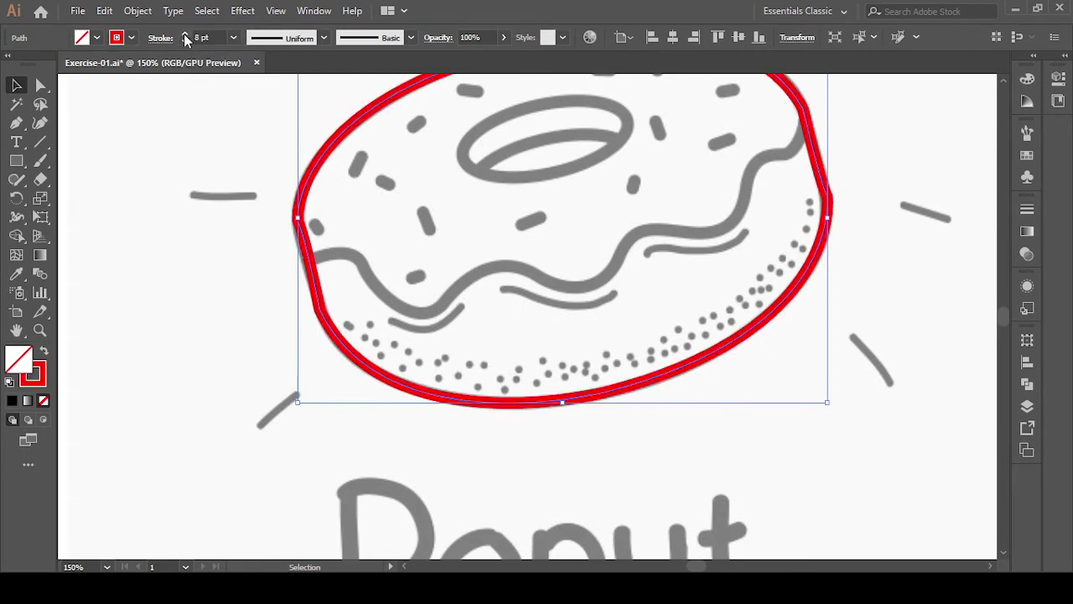
{"action": "left_click", "coordinate": [211, 317]}
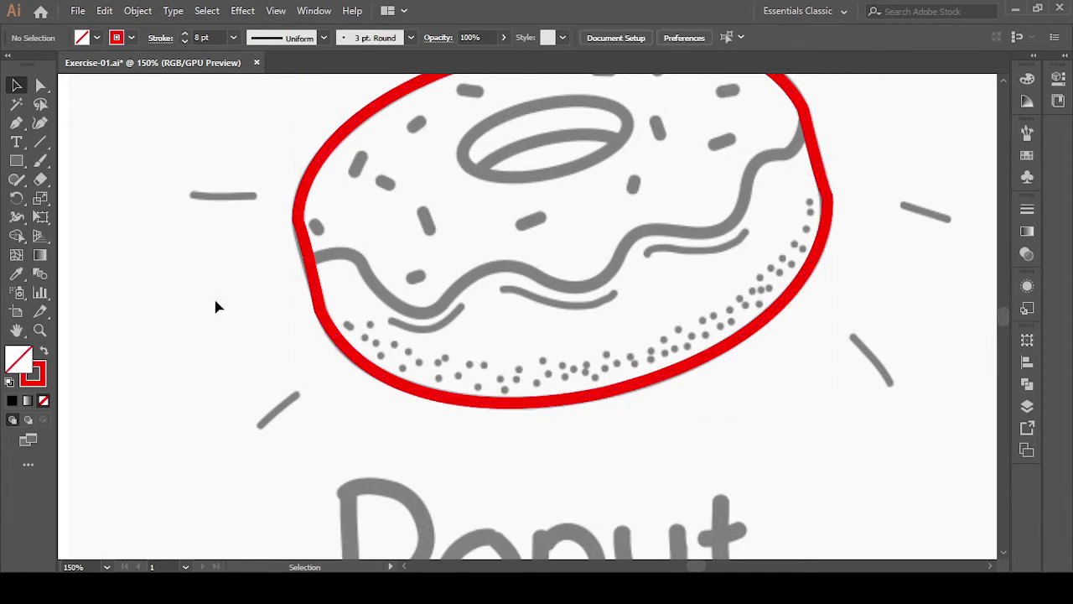
{"action": "scroll", "coordinate": [223, 246], "scroll_direction": "up", "scroll_amount": 1}
{"action": "left_click_drag", "start_coordinate": [417, 309], "coordinate": [415, 310]}
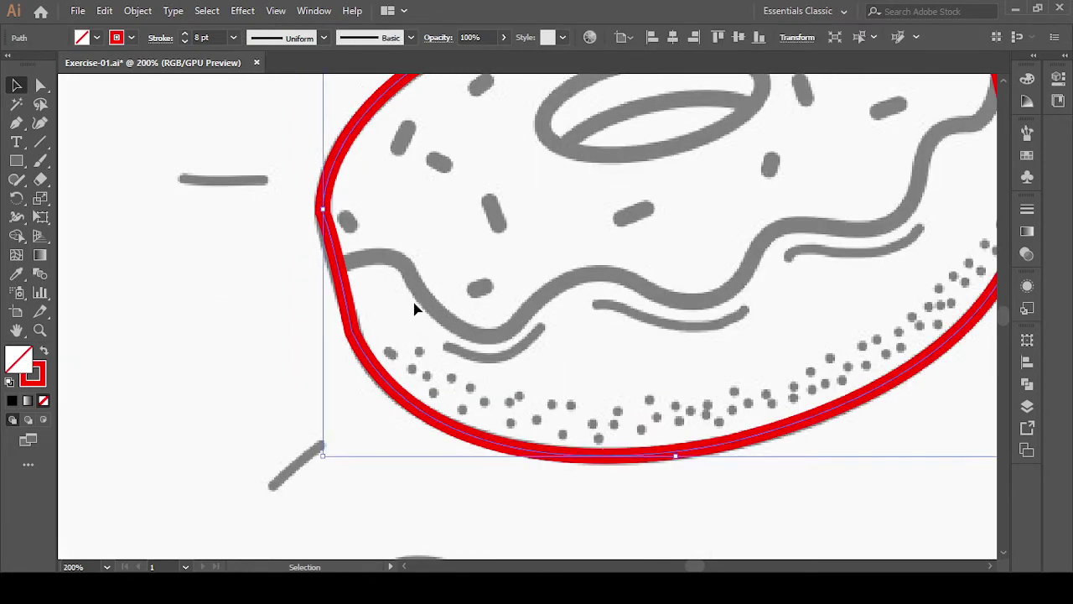
- Round the outline's upper-left corner and the corner by the icing's left end to 30.46 px
{"action": "left_click", "coordinate": [41, 86]}
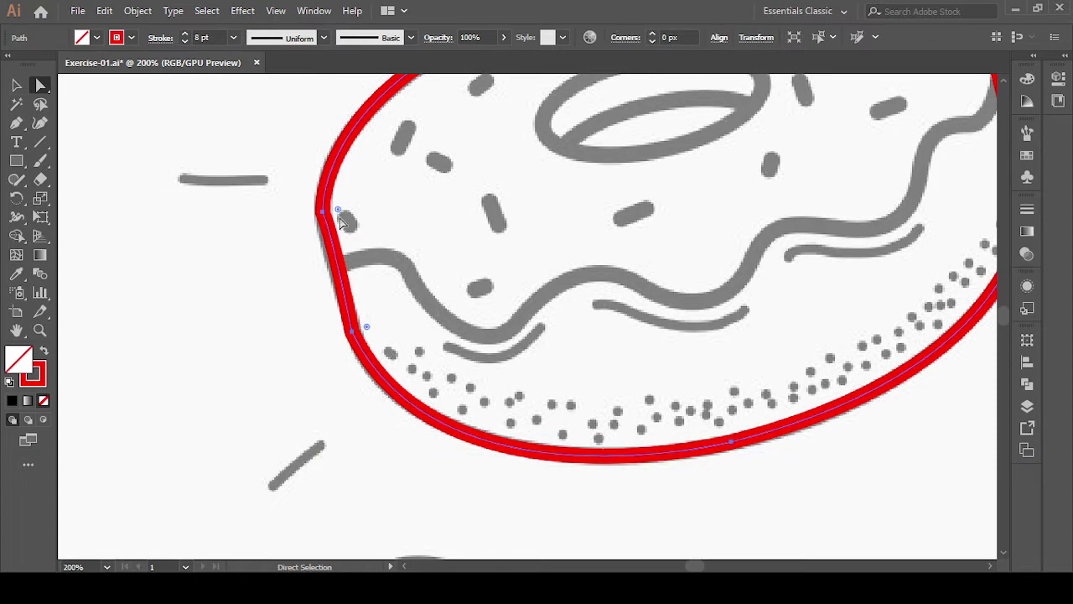
{"action": "left_click_drag", "start_coordinate": [338, 209], "coordinate": [350, 211]}
{"action": "mouse_move", "coordinate": [330, 327]}
{"action": "left_mouse_down"}
{"action": "mouse_move", "coordinate": [379, 350]}
{"action": "mouse_move", "coordinate": [404, 320]}
{"action": "left_mouse_up"}
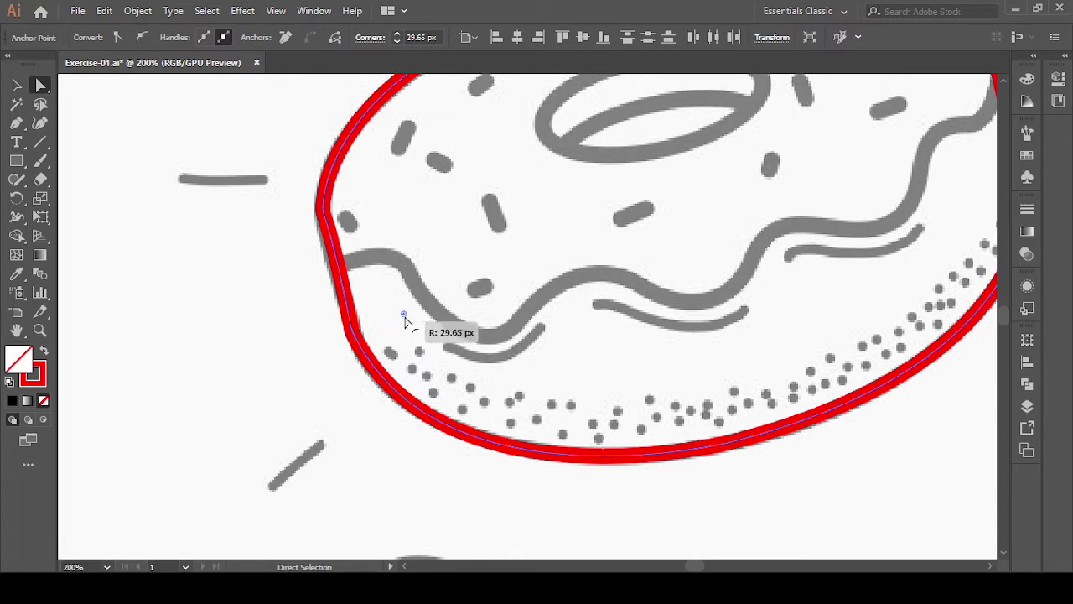
{"action": "scroll", "coordinate": [434, 325], "scroll_direction": "down", "scroll_amount": 3}
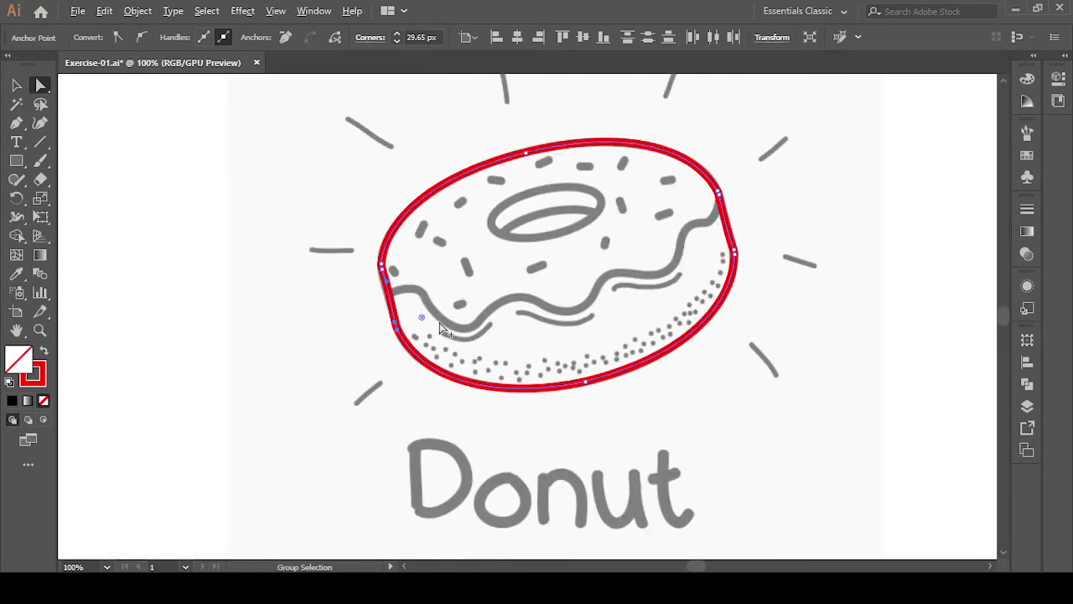
{"action": "scroll", "coordinate": [282, 304], "scroll_direction": "up", "scroll_amount": 1}
{"action": "scroll", "coordinate": [395, 314], "scroll_direction": "up", "scroll_amount": 1}
{"action": "scroll", "coordinate": [473, 263], "scroll_direction": "up", "scroll_amount": 2}
{"action": "scroll", "coordinate": [473, 263], "scroll_direction": "up", "scroll_amount": 2}
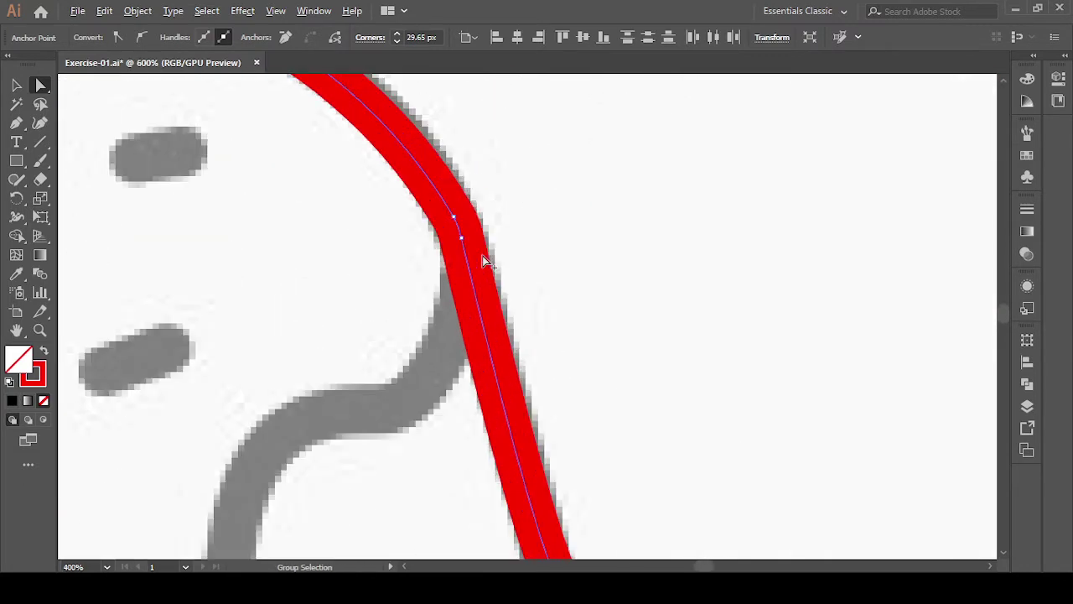
{"action": "left_click", "coordinate": [449, 200]}
{"action": "left_click_drag", "start_coordinate": [377, 262], "coordinate": [300, 290]}
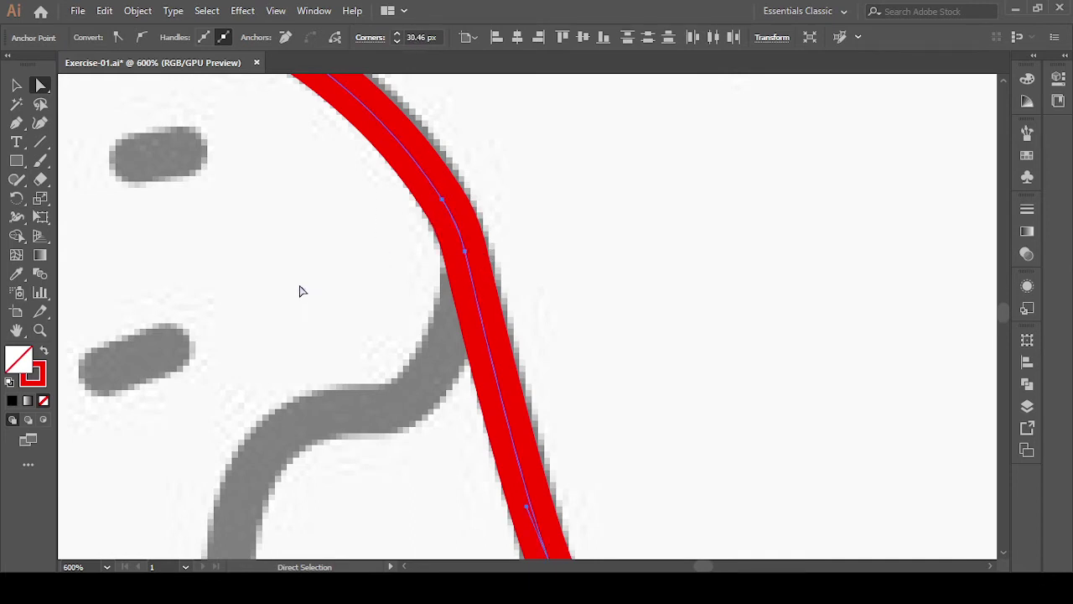
- Round the right-side, lower-left and left-side corners, the left one to 44.07 px
{"action": "scroll", "coordinate": [364, 298], "scroll_direction": "down", "scroll_amount": 2}
{"action": "scroll", "coordinate": [551, 305], "scroll_direction": "down", "scroll_amount": 1}
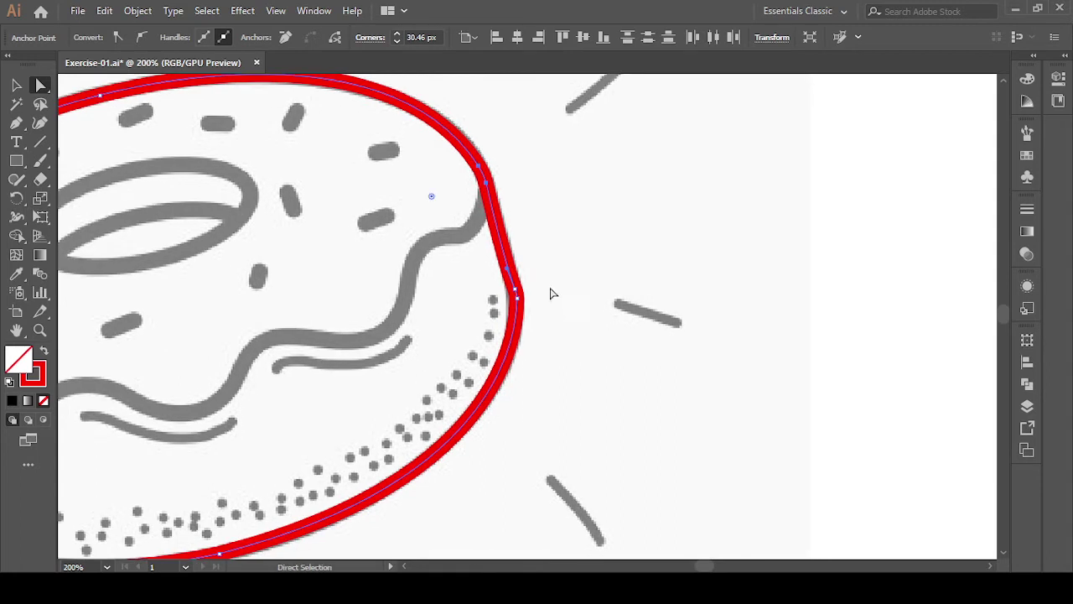
{"action": "left_click_drag", "start_coordinate": [454, 347], "coordinate": [452, 342]}
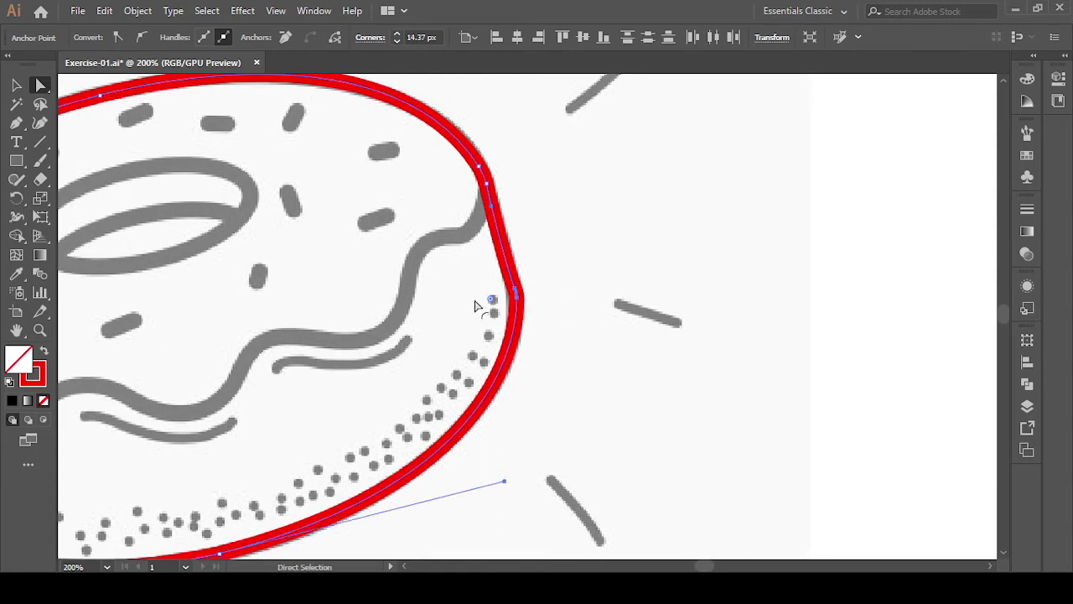
{"action": "left_click_drag", "start_coordinate": [474, 305], "coordinate": [410, 317]}
{"action": "left_click_drag", "start_coordinate": [405, 359], "coordinate": [655, 206]}
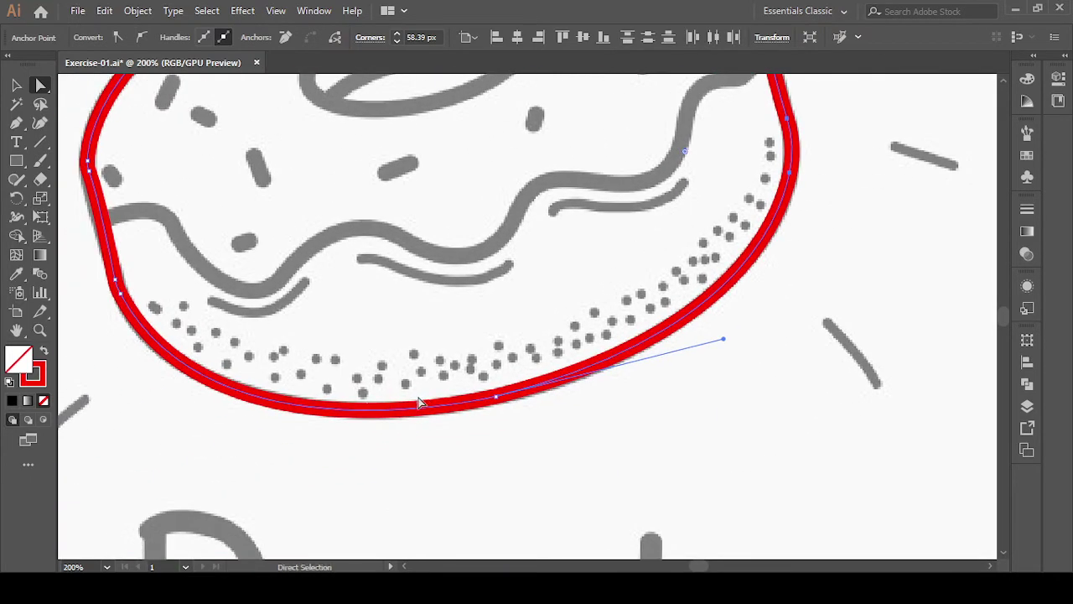
{"action": "left_click_drag", "start_coordinate": [451, 358], "coordinate": [576, 451]}
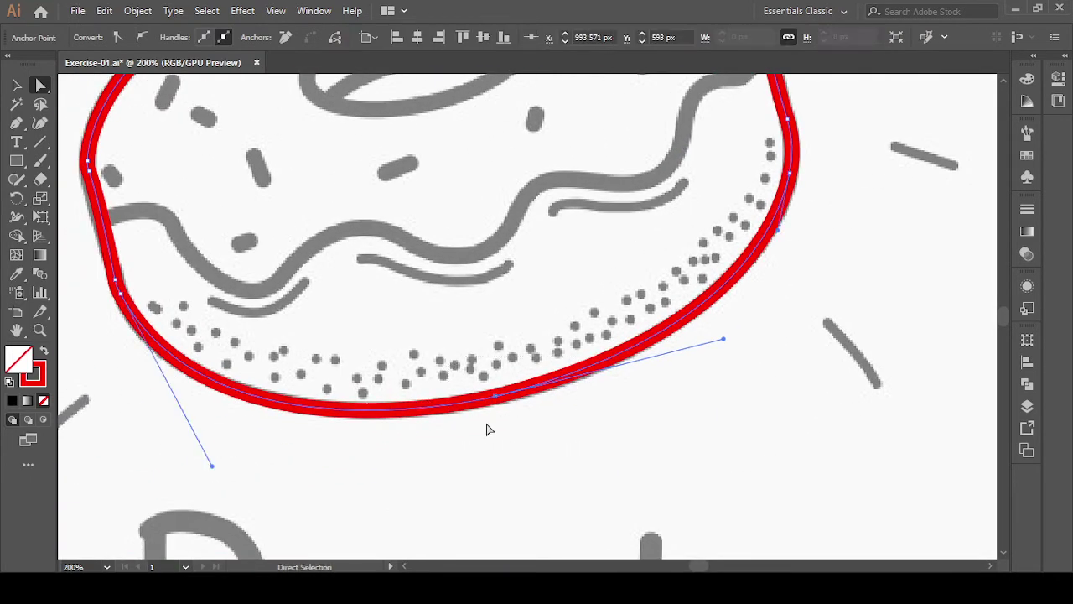
{"action": "left_click_drag", "start_coordinate": [186, 326], "coordinate": [183, 323]}
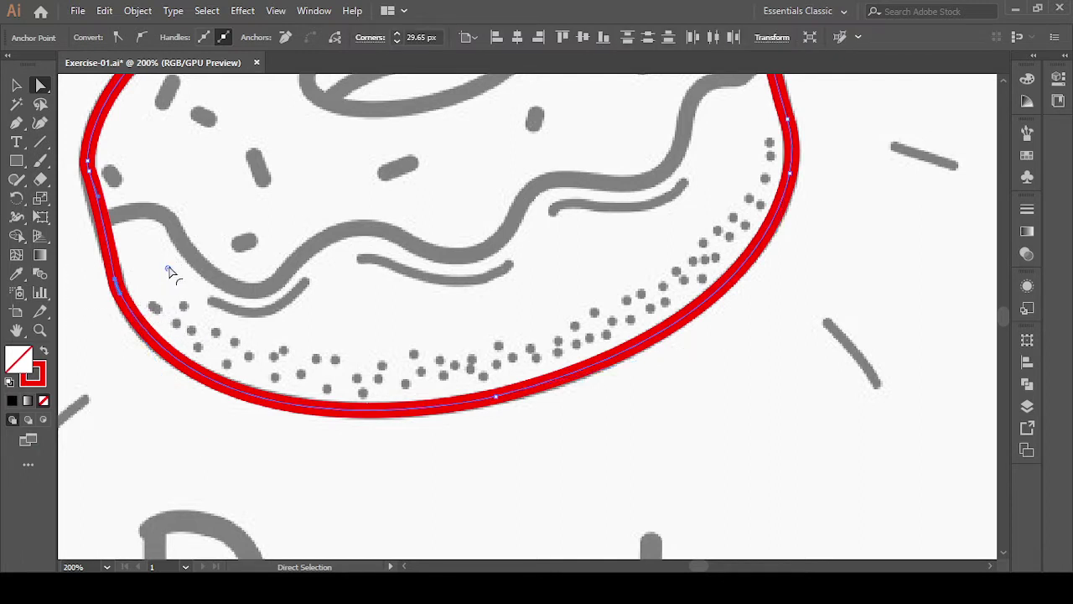
{"action": "mouse_move", "coordinate": [170, 279]}
{"action": "left_mouse_down"}
{"action": "mouse_move", "coordinate": [333, 248]}
{"action": "mouse_move", "coordinate": [292, 280]}
{"action": "left_mouse_up"}
{"action": "scroll", "coordinate": [176, 288], "scroll_direction": "up", "scroll_amount": 2}
{"action": "left_click_drag", "start_coordinate": [138, 228], "coordinate": [117, 237]}
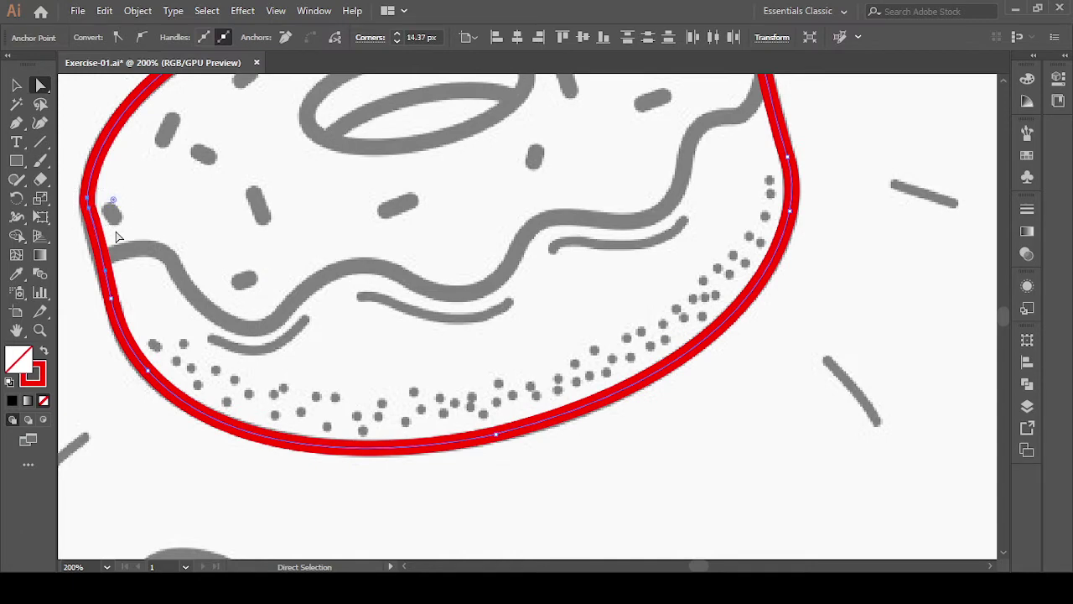
{"action": "mouse_move", "coordinate": [113, 200]}
{"action": "left_mouse_down"}
{"action": "mouse_move", "coordinate": [72, 235]}
{"action": "mouse_move", "coordinate": [179, 235]}
{"action": "mouse_move", "coordinate": [169, 236]}
{"action": "left_mouse_up"}
- Raise the whole red outline's stroke to 10 pt, then deselect and set the stroke to None
{"action": "left_click", "coordinate": [205, 247]}
{"action": "key", "text": "ctrl+minus"}
{"action": "left_click_drag", "start_coordinate": [287, 207], "coordinate": [364, 270]}
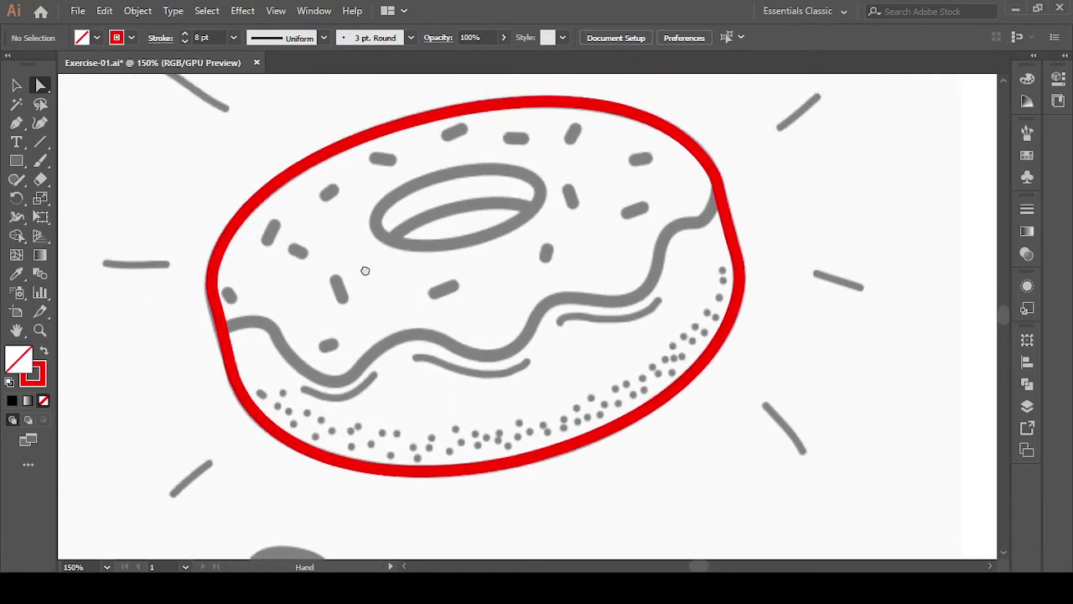
{"action": "left_click_drag", "start_coordinate": [243, 172], "coordinate": [335, 215]}
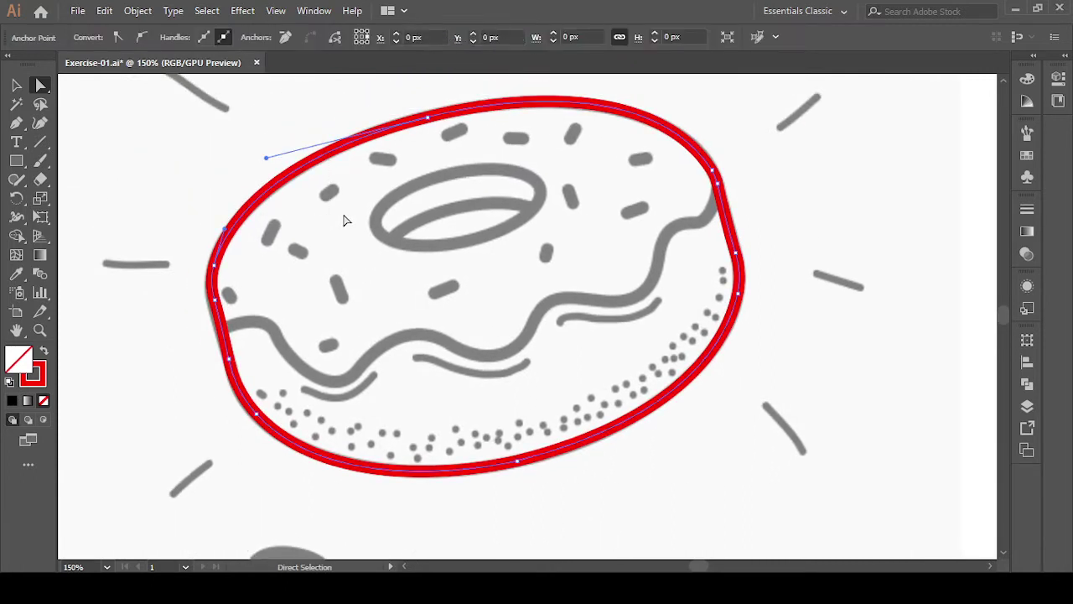
{"action": "left_click", "coordinate": [16, 85]}
{"action": "left_click", "coordinate": [130, 150]}
{"action": "left_click_drag", "start_coordinate": [130, 150], "coordinate": [376, 256]}
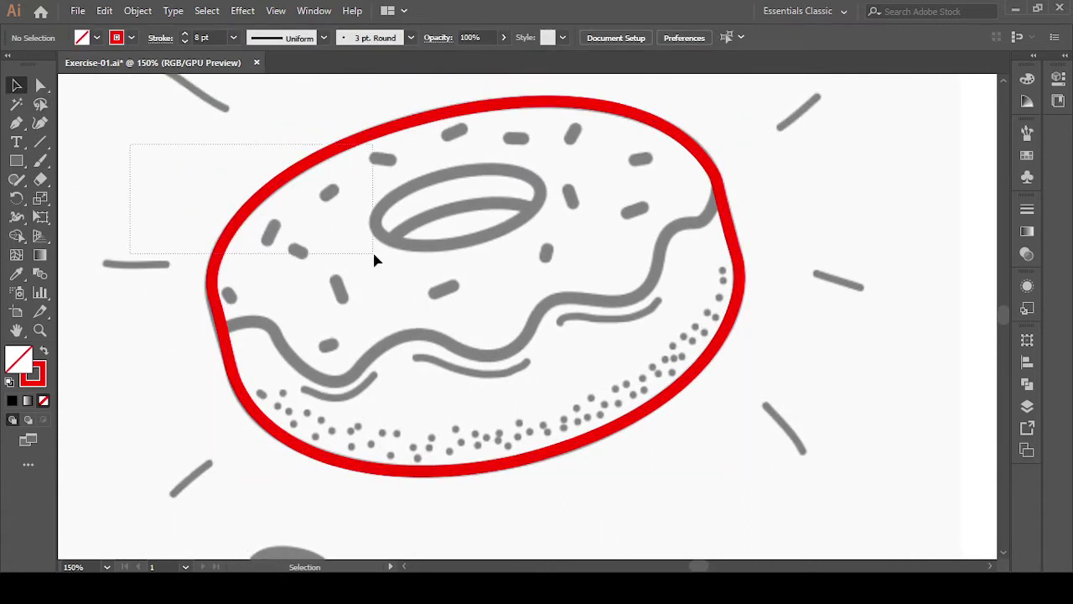
{"action": "left_click", "coordinate": [186, 35]}
{"action": "left_click", "coordinate": [186, 35]}
{"action": "left_click", "coordinate": [364, 301]}
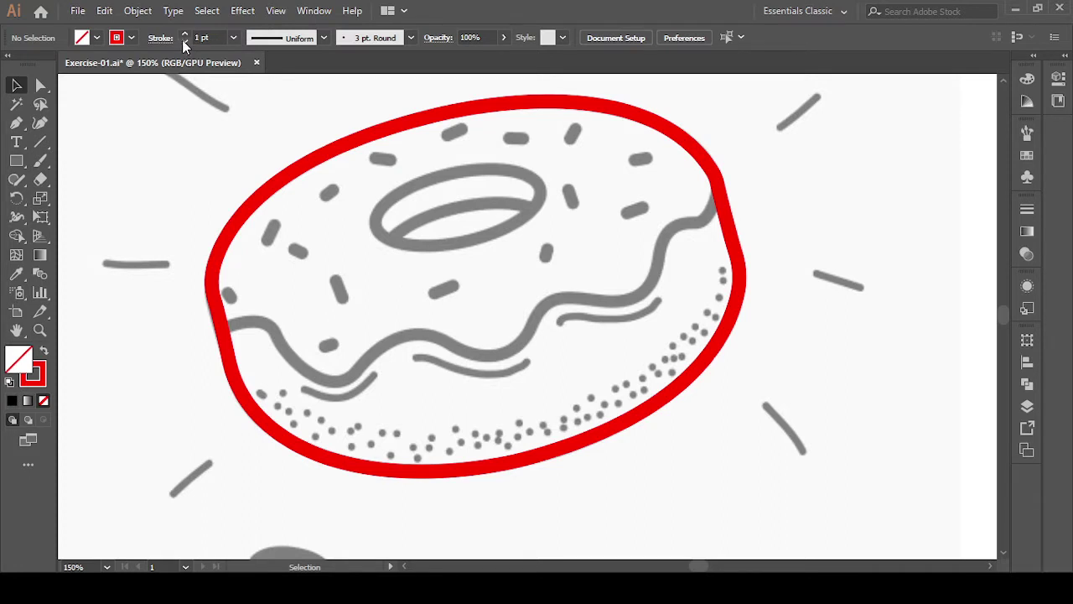
{"action": "key", "text": "slash"}
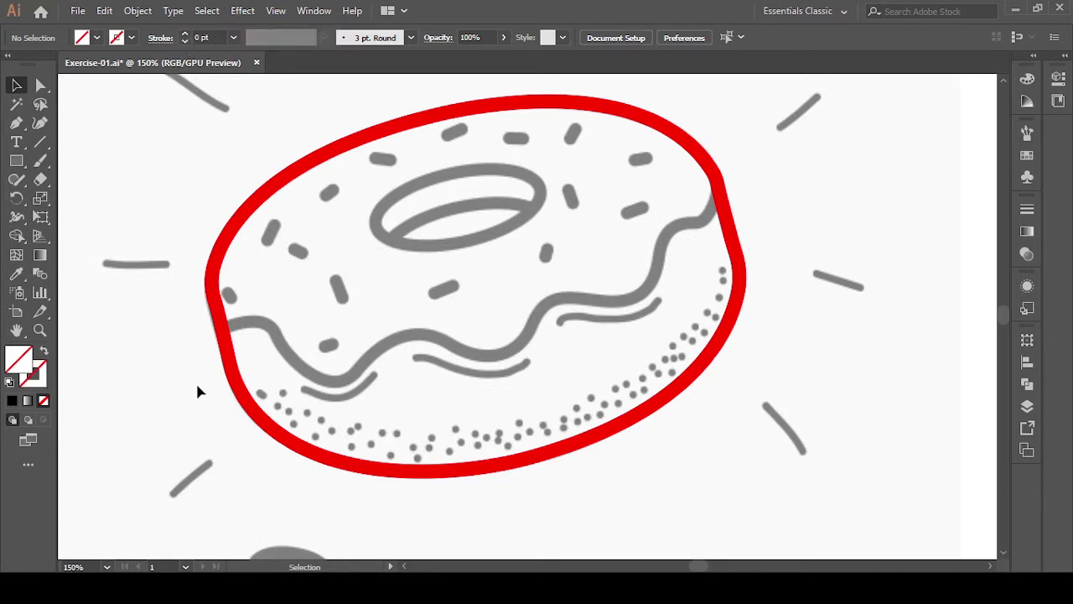
- Trace the grey wavy icing line with smooth Pen anchors from the donut's left edge toward the middle
{"action": "key", "text": "p"}
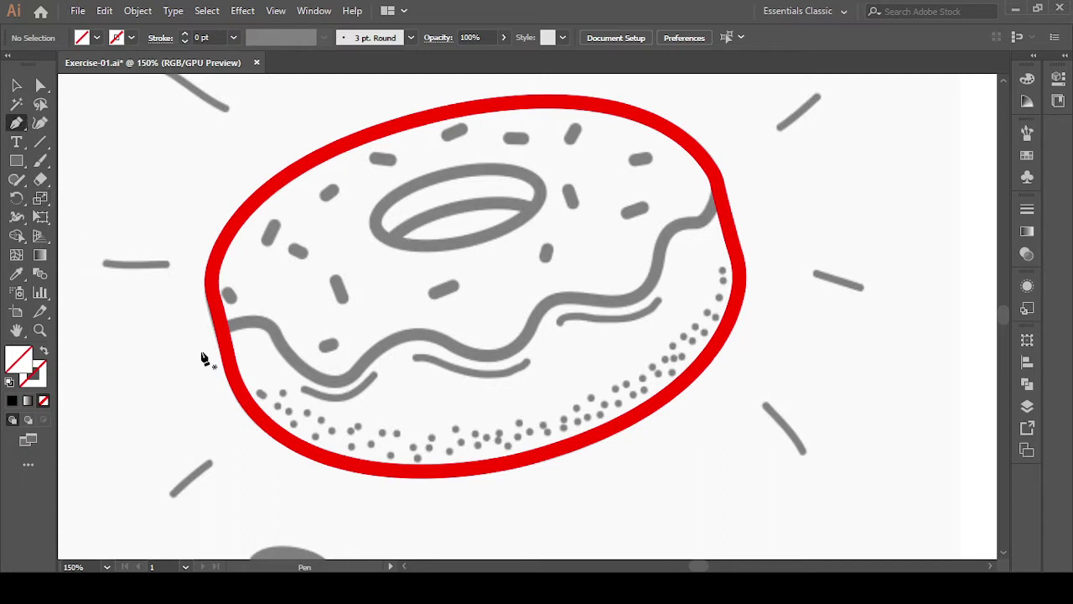
{"action": "left_click", "coordinate": [205, 333]}
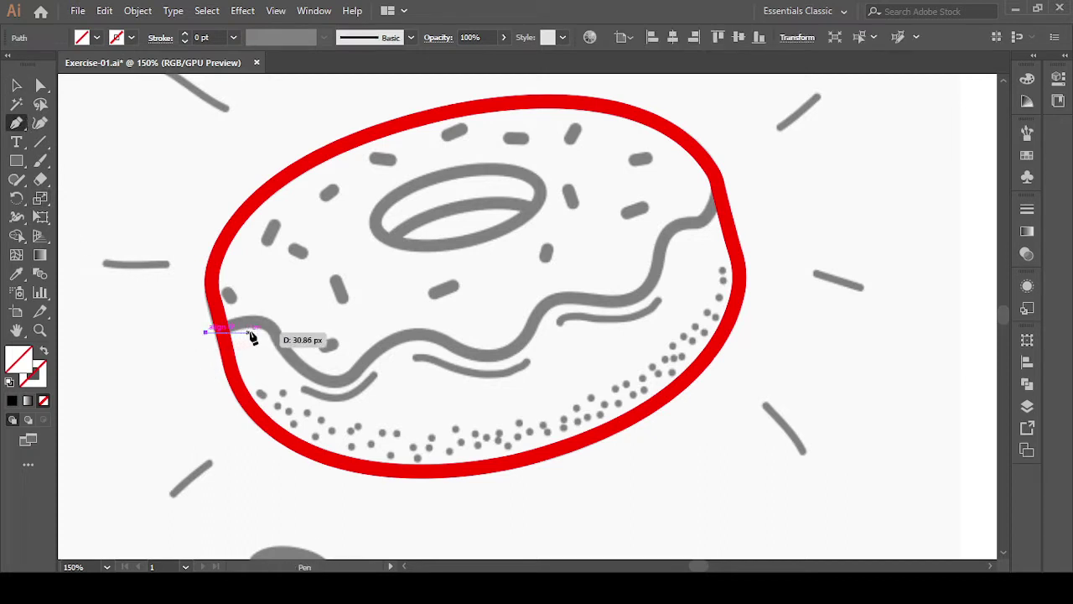
{"action": "mouse_move", "coordinate": [279, 334]}
{"action": "left_mouse_down"}
{"action": "mouse_move", "coordinate": [293, 356]}
{"action": "mouse_move", "coordinate": [349, 386]}
{"action": "left_mouse_up"}
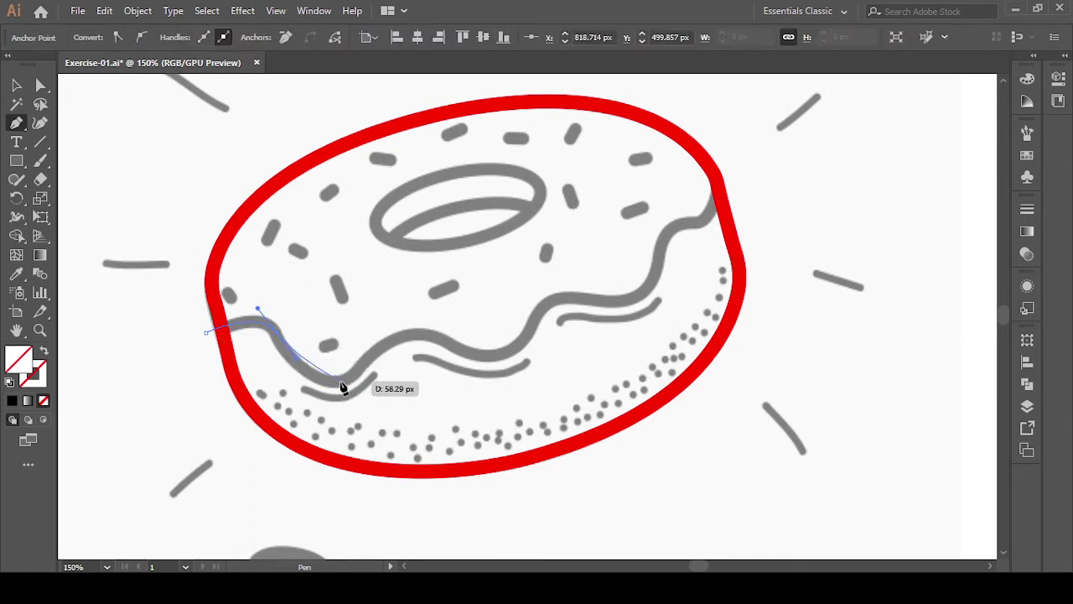
{"action": "mouse_move", "coordinate": [350, 386]}
{"action": "left_mouse_down"}
{"action": "mouse_move", "coordinate": [379, 382]}
{"action": "mouse_move", "coordinate": [277, 338]}
{"action": "mouse_move", "coordinate": [283, 354]}
{"action": "left_mouse_up"}
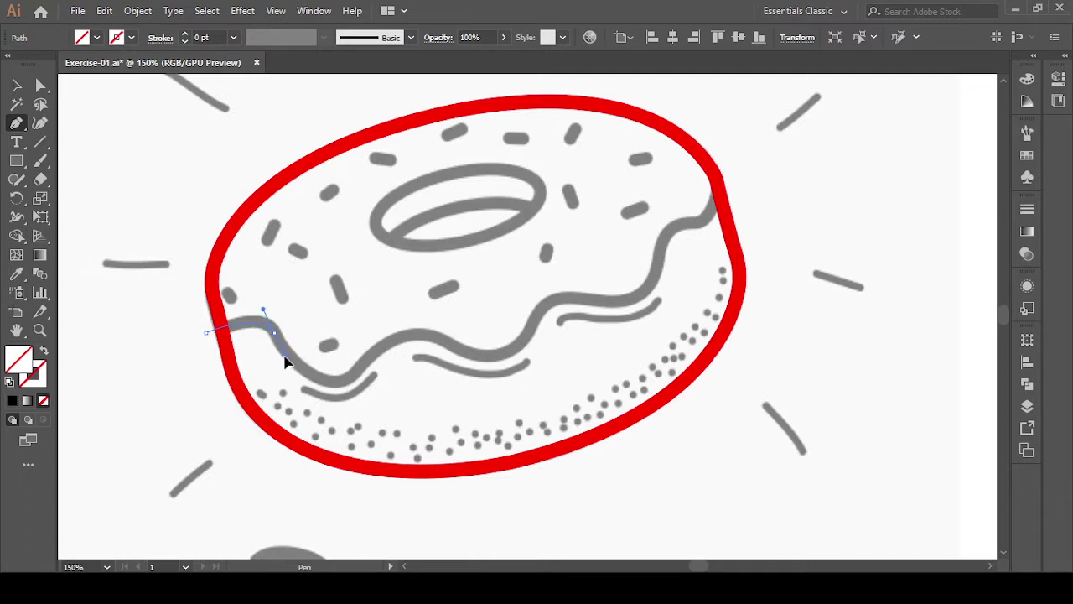
{"action": "mouse_move", "coordinate": [283, 360]}
{"action": "left_mouse_down"}
{"action": "mouse_move", "coordinate": [338, 388]}
{"action": "mouse_move", "coordinate": [361, 384]}
{"action": "left_mouse_up"}
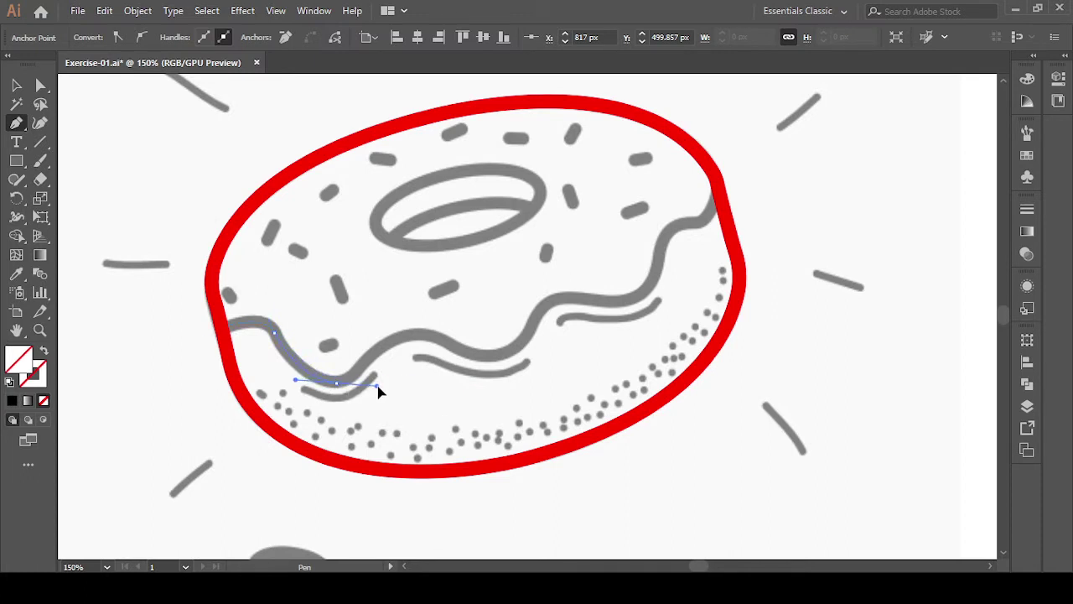
{"action": "left_click_drag", "start_coordinate": [339, 389], "coordinate": [337, 383]}
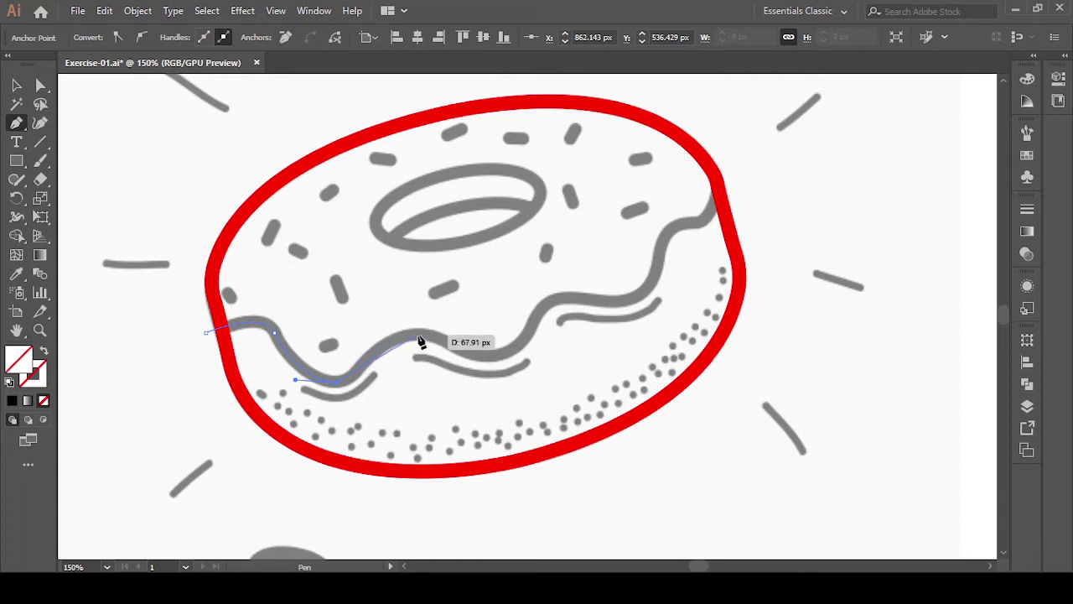
{"action": "mouse_move", "coordinate": [394, 352]}
{"action": "left_mouse_down"}
{"action": "mouse_move", "coordinate": [419, 341]}
{"action": "mouse_move", "coordinate": [366, 365]}
{"action": "mouse_move", "coordinate": [378, 354]}
{"action": "left_mouse_up"}
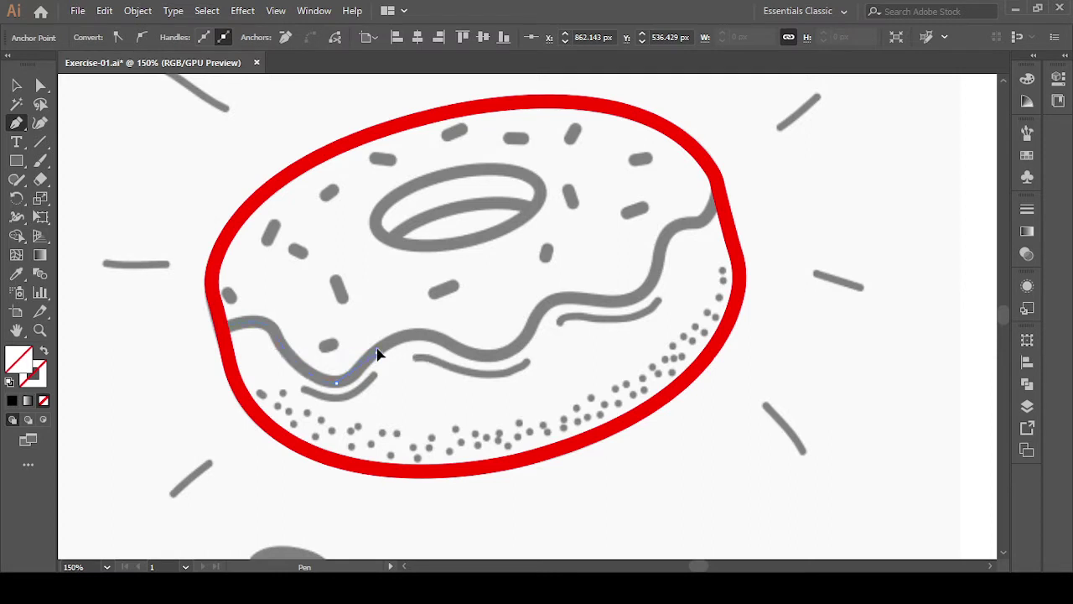
{"action": "left_click", "coordinate": [409, 316]}
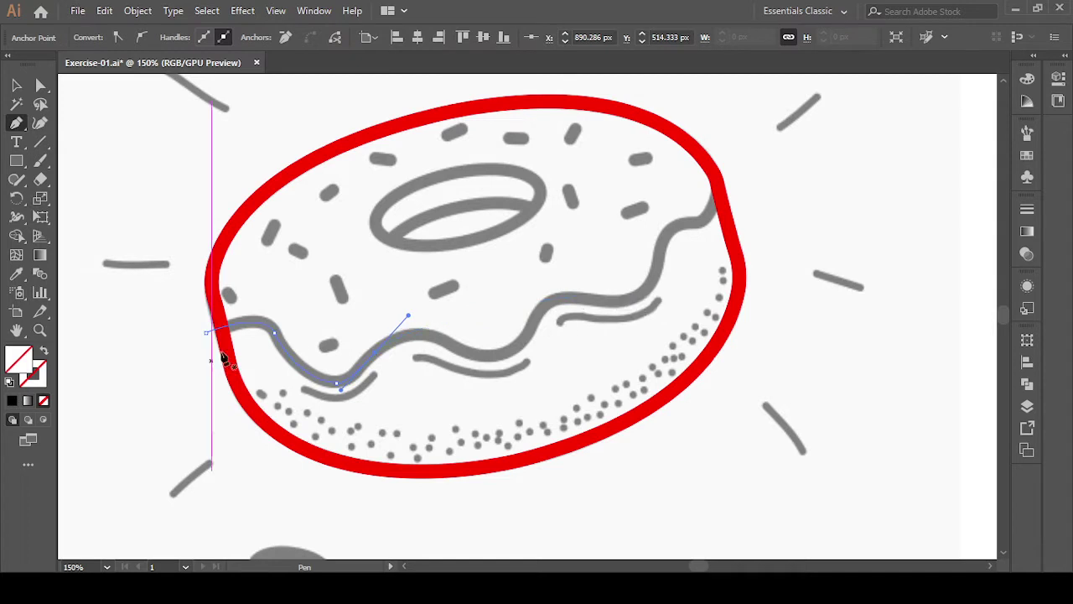
{"action": "left_click_drag", "start_coordinate": [379, 357], "coordinate": [476, 362]}
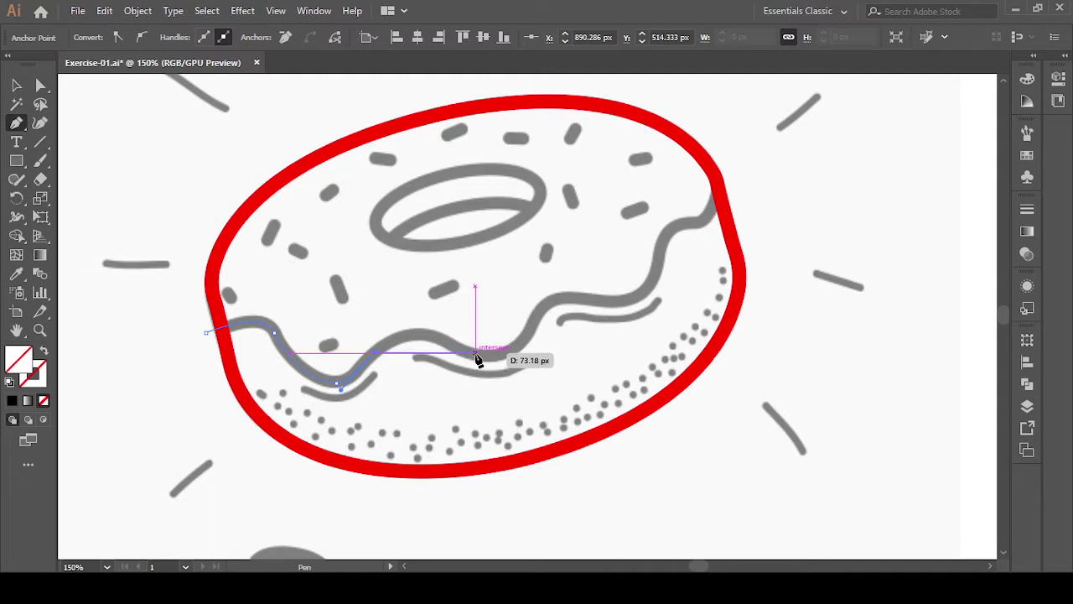
{"action": "mouse_move", "coordinate": [475, 356]}
{"action": "left_mouse_down"}
{"action": "mouse_move", "coordinate": [513, 391]}
{"action": "mouse_move", "coordinate": [558, 402]}
{"action": "left_mouse_up"}
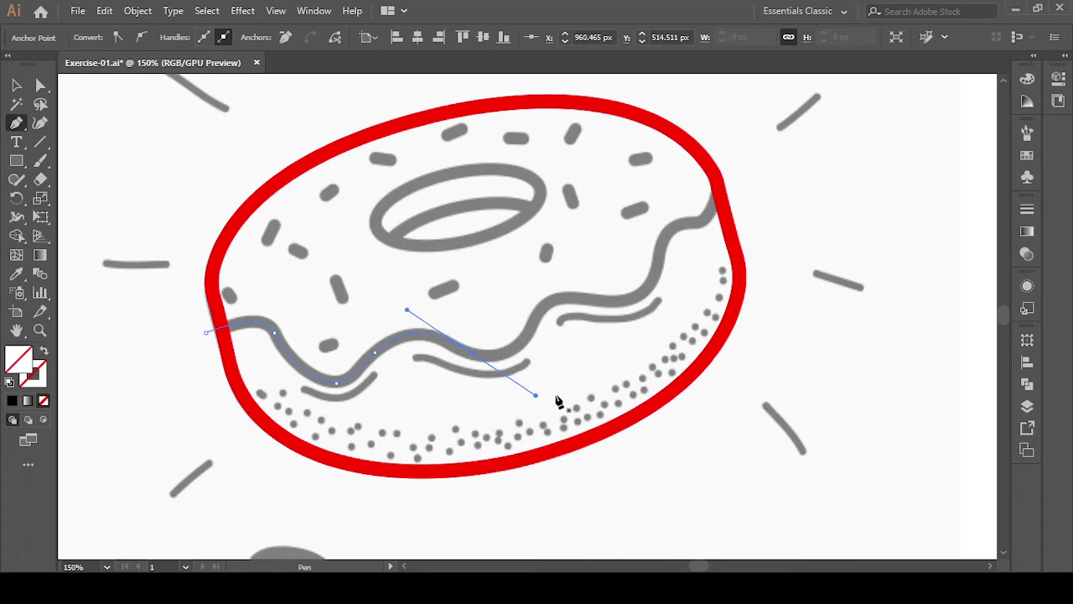
- Continue the icing wave with corner and smooth anchors across to the donut's right outline
{"action": "left_click", "coordinate": [474, 355]}
{"action": "mouse_move", "coordinate": [474, 359]}
{"action": "left_mouse_down"}
{"action": "mouse_move", "coordinate": [546, 315]}
{"action": "mouse_move", "coordinate": [562, 250]}
{"action": "left_mouse_up"}
{"action": "mouse_move", "coordinate": [561, 251]}
{"action": "left_mouse_down"}
{"action": "mouse_move", "coordinate": [556, 283]}
{"action": "mouse_move", "coordinate": [642, 301]}
{"action": "mouse_move", "coordinate": [619, 307]}
{"action": "mouse_move", "coordinate": [670, 322]}
{"action": "mouse_move", "coordinate": [683, 312]}
{"action": "mouse_move", "coordinate": [680, 324]}
{"action": "left_mouse_up"}
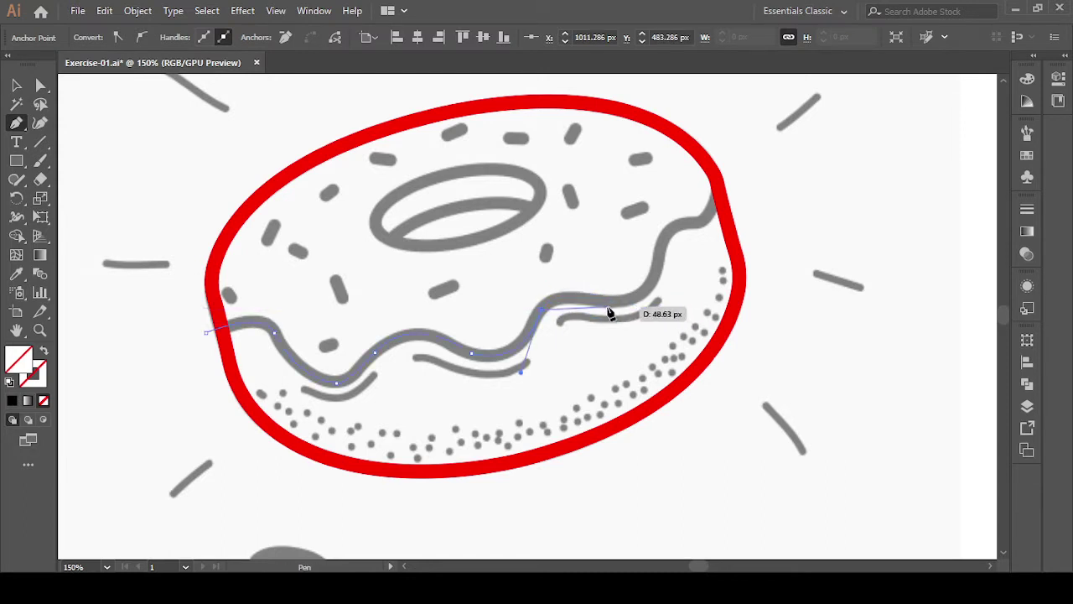
{"action": "left_click_drag", "start_coordinate": [611, 304], "coordinate": [665, 317]}
{"action": "left_click", "coordinate": [611, 303]}
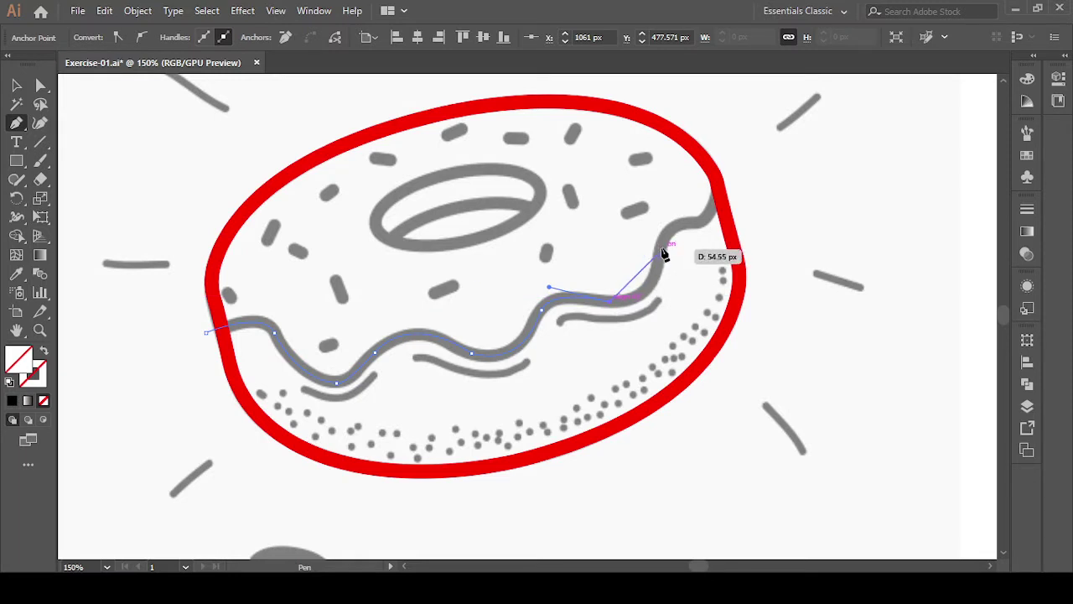
{"action": "left_click_drag", "start_coordinate": [663, 251], "coordinate": [666, 196]}
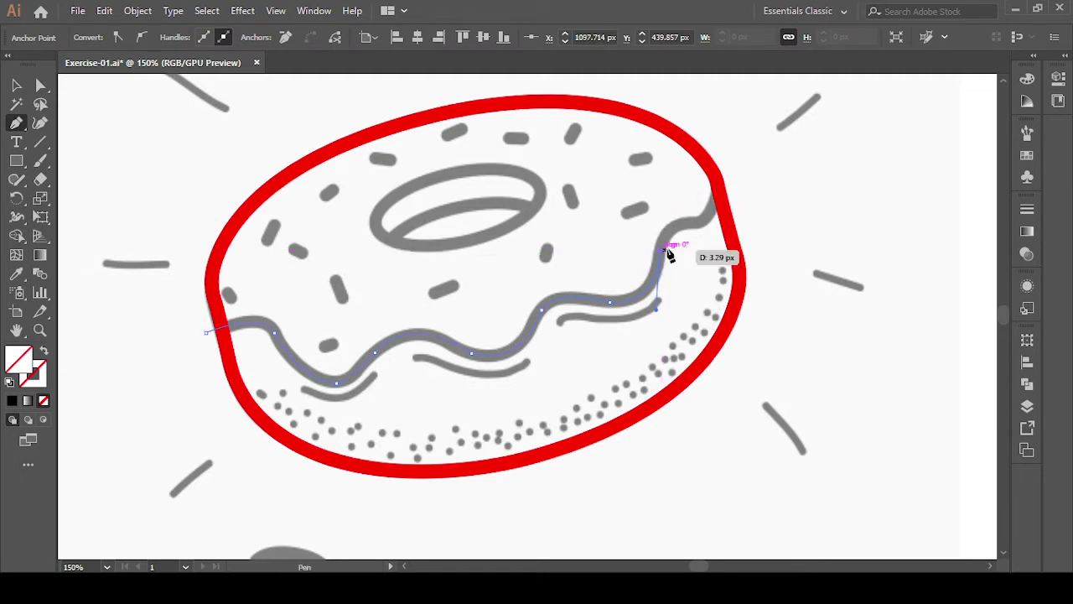
{"action": "mouse_move", "coordinate": [698, 224]}
{"action": "left_mouse_down"}
{"action": "mouse_move", "coordinate": [754, 219]}
{"action": "mouse_move", "coordinate": [733, 236]}
{"action": "mouse_move", "coordinate": [709, 217]}
{"action": "mouse_move", "coordinate": [729, 143]}
{"action": "mouse_move", "coordinate": [24, 102]}
{"action": "left_mouse_up"}
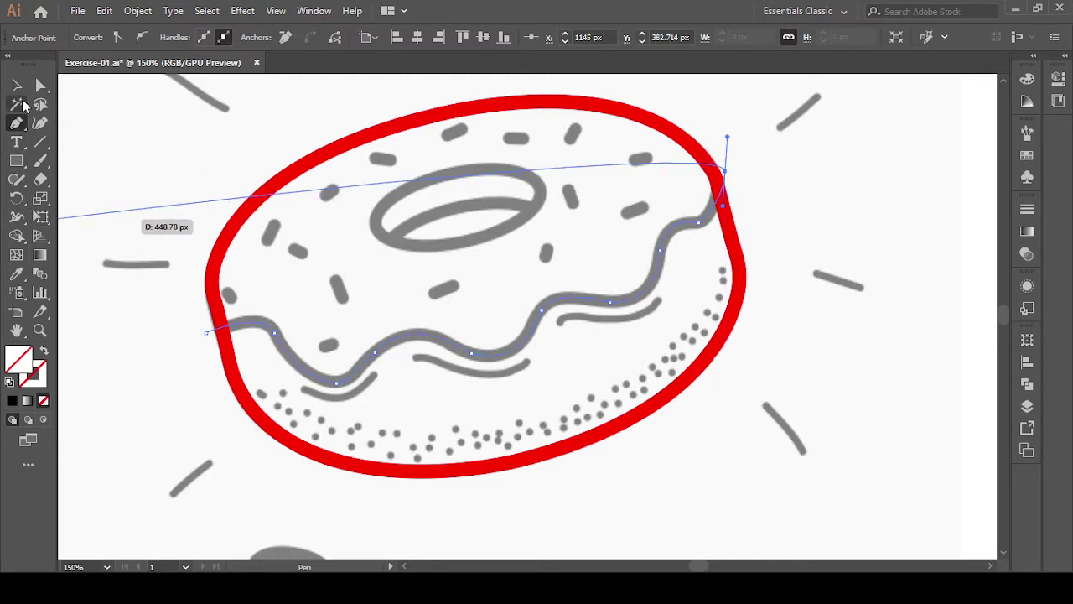
- Select the wavy icing path and set its red stroke to 7 pt
{"action": "left_click", "coordinate": [17, 86]}
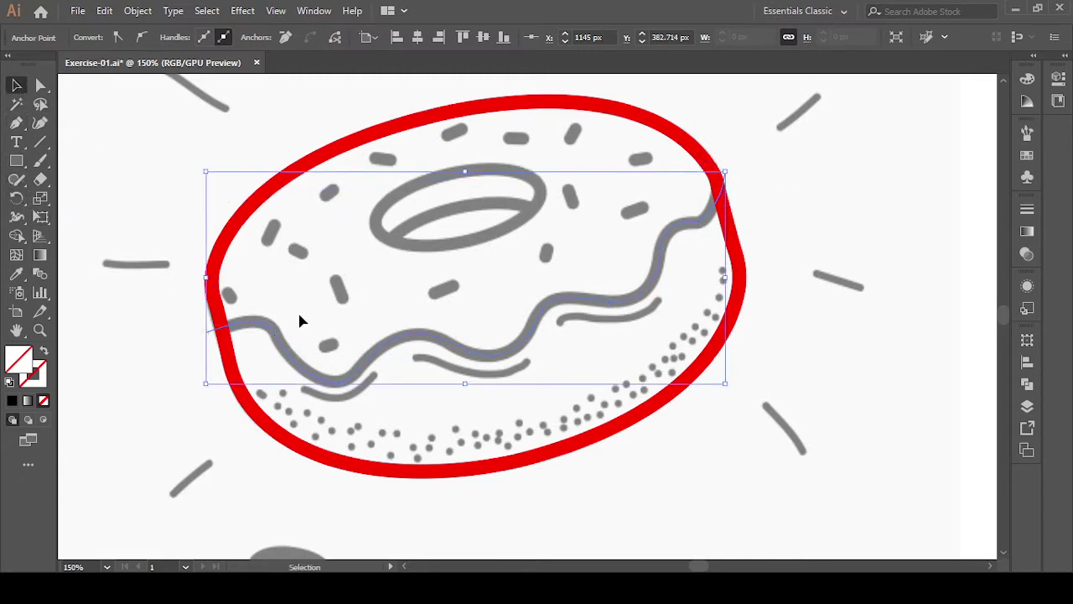
{"action": "left_click_drag", "start_coordinate": [416, 404], "coordinate": [366, 394]}
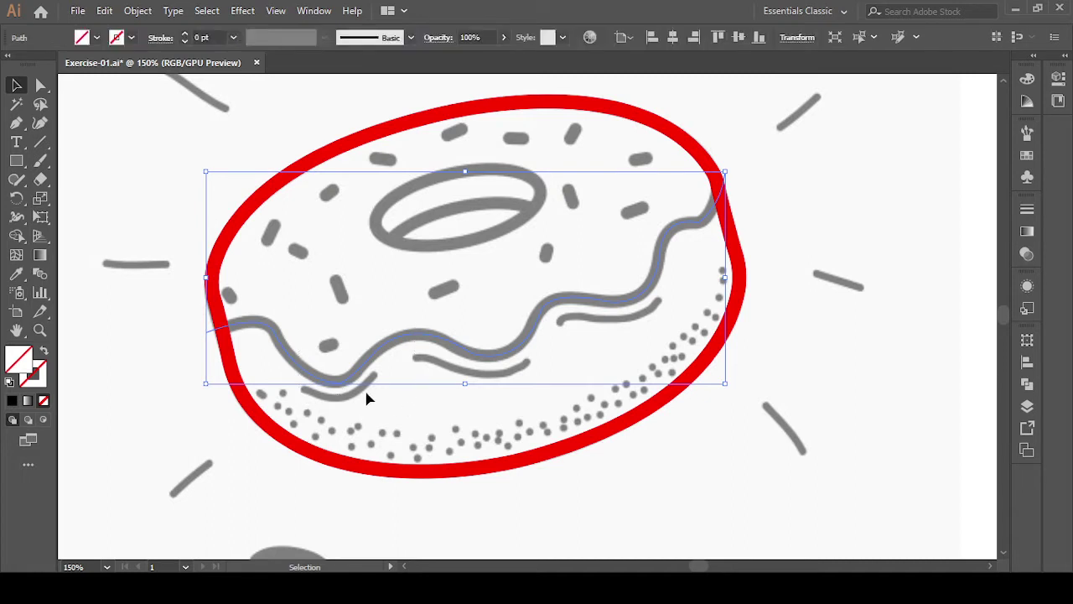
{"action": "left_click", "coordinate": [185, 34]}
{"action": "left_click", "coordinate": [184, 34]}
{"action": "left_click", "coordinate": [184, 35]}
{"action": "left_click", "coordinate": [185, 34]}
{"action": "left_click", "coordinate": [185, 35]}
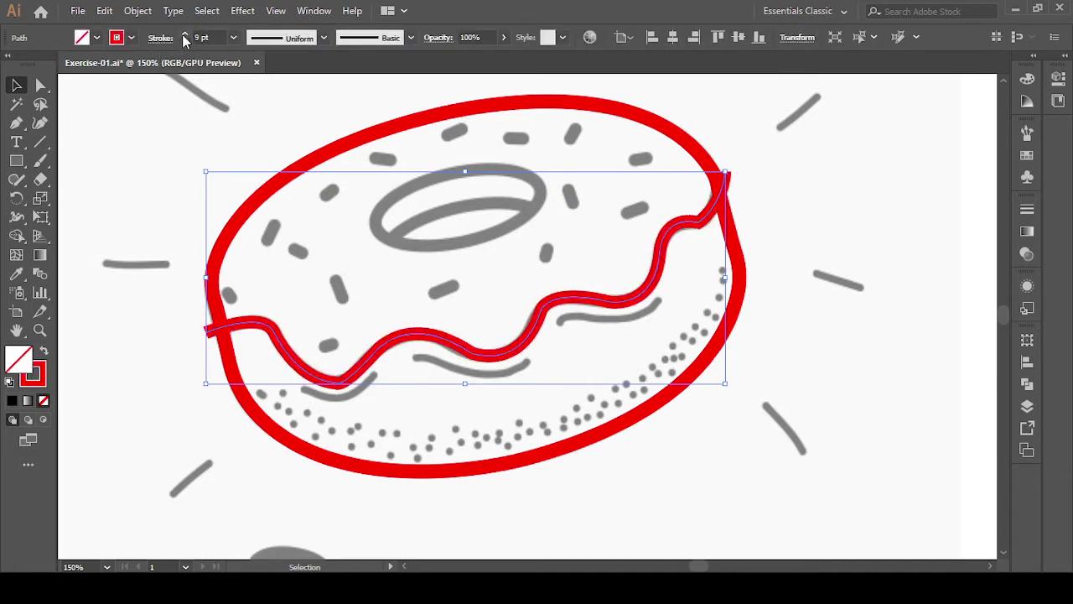
{"action": "left_click", "coordinate": [184, 41]}
{"action": "left_click", "coordinate": [184, 42]}
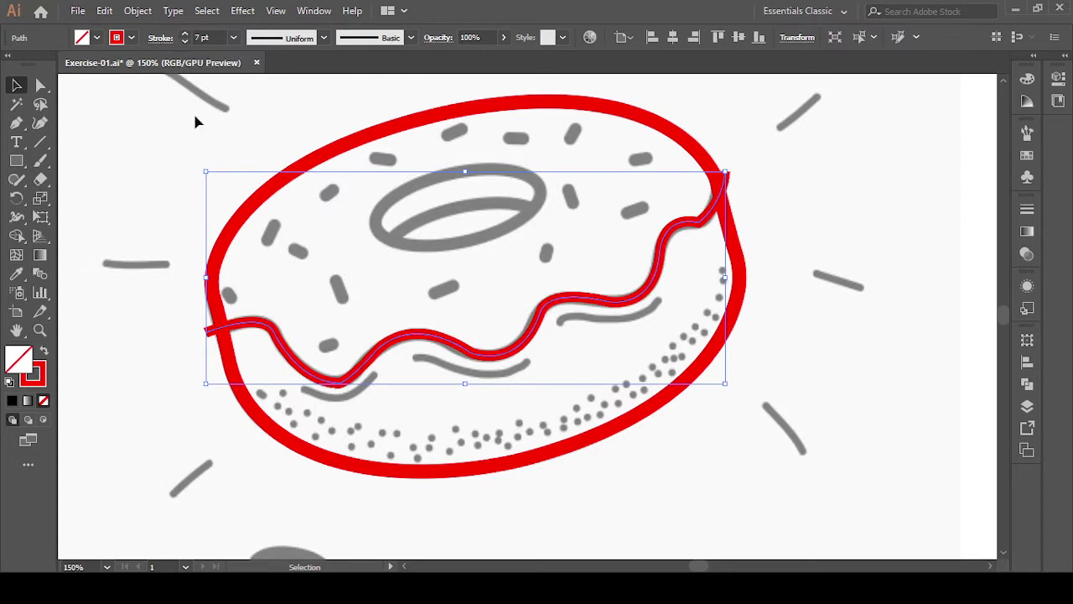
{"action": "left_click", "coordinate": [294, 284]}
{"action": "left_click", "coordinate": [262, 364]}
{"action": "key", "text": "a"}
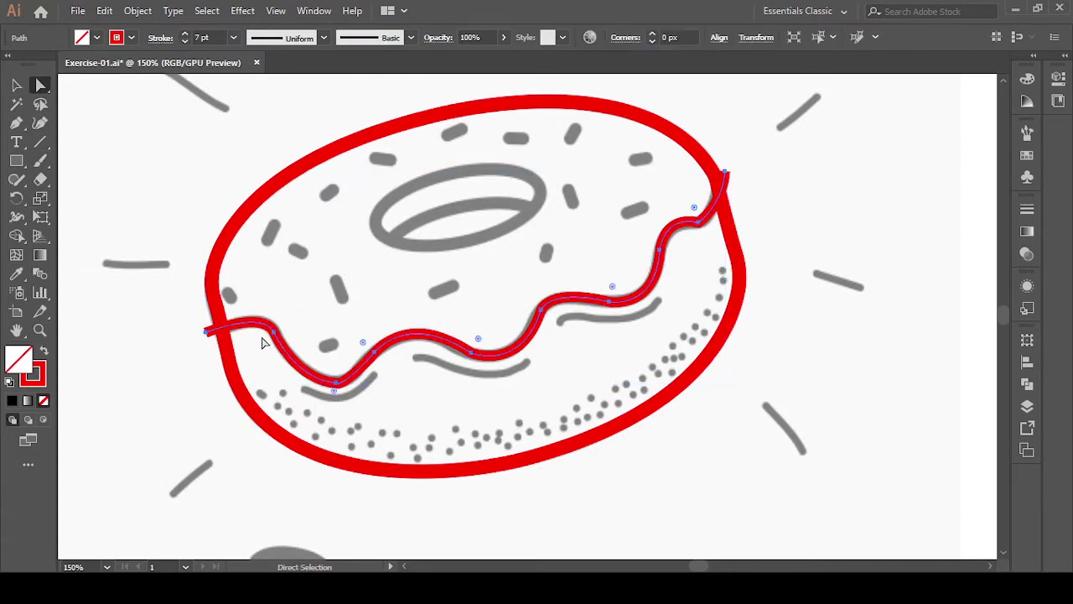
- Round the icing wave's lowest corner to a 28.24 px radius with its live-corner widget
{"action": "left_click", "coordinate": [335, 383]}
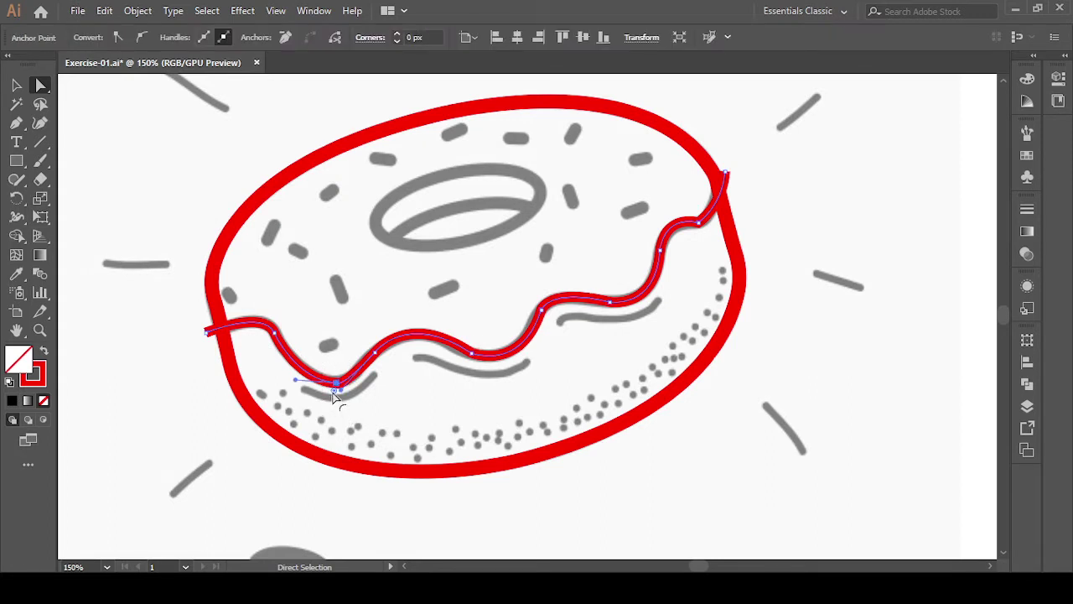
{"action": "mouse_move", "coordinate": [333, 391]}
{"action": "left_mouse_down"}
{"action": "mouse_move", "coordinate": [311, 240]}
{"action": "mouse_move", "coordinate": [356, 420]}
{"action": "left_mouse_up"}
{"action": "scroll", "coordinate": [324, 376], "scroll_direction": "up", "scroll_amount": 4}
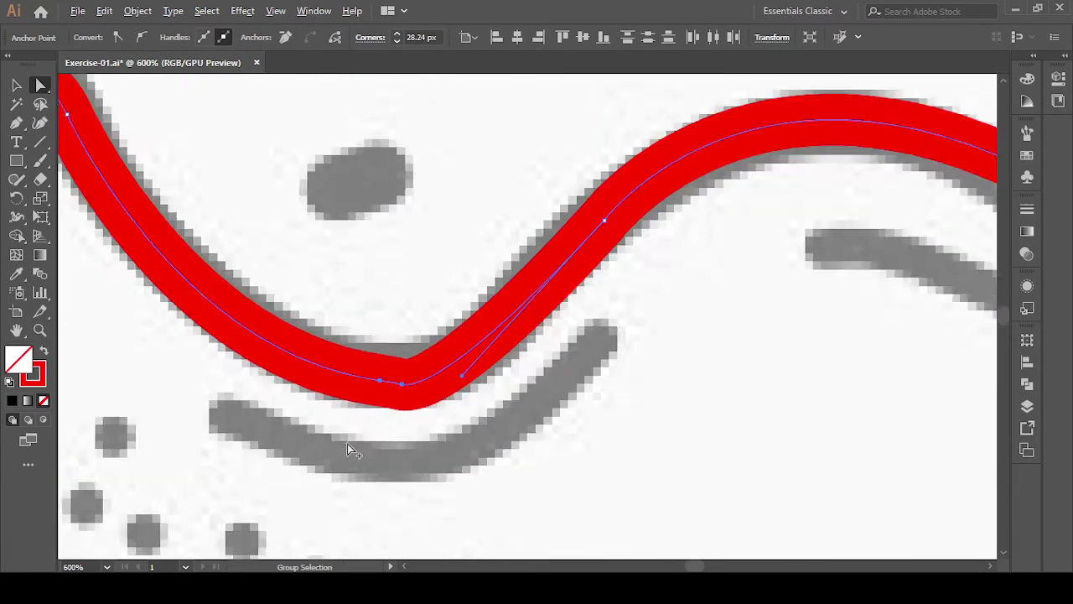
{"action": "scroll", "coordinate": [352, 428], "scroll_direction": "up", "scroll_amount": 4}
{"action": "scroll", "coordinate": [474, 157], "scroll_direction": "down", "scroll_amount": 2}
{"action": "scroll", "coordinate": [460, 168], "scroll_direction": "down", "scroll_amount": 1}
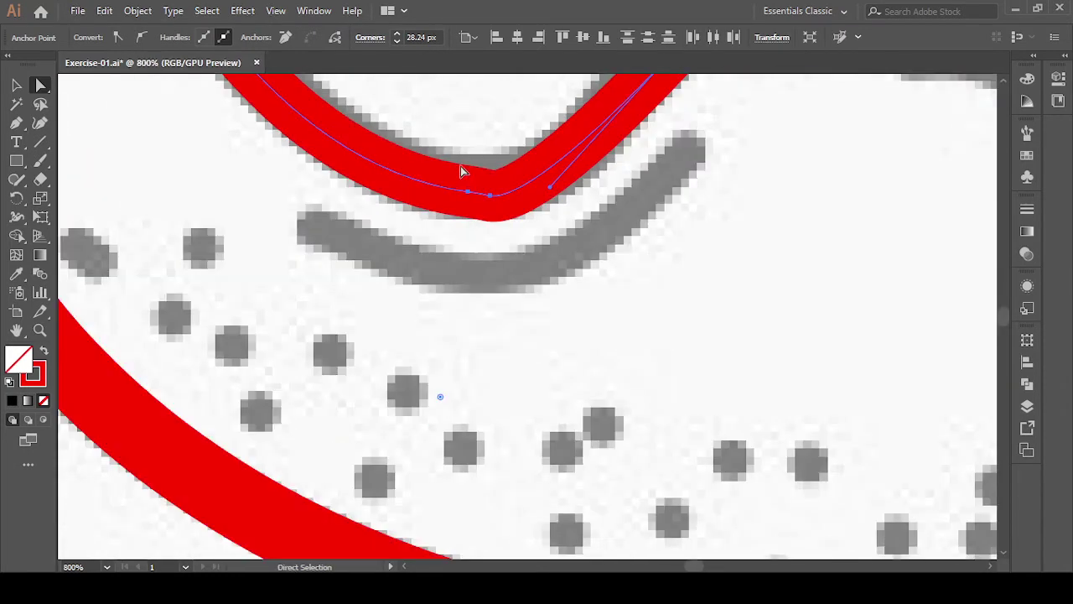
{"action": "scroll", "coordinate": [482, 252], "scroll_direction": "down", "scroll_amount": 3}
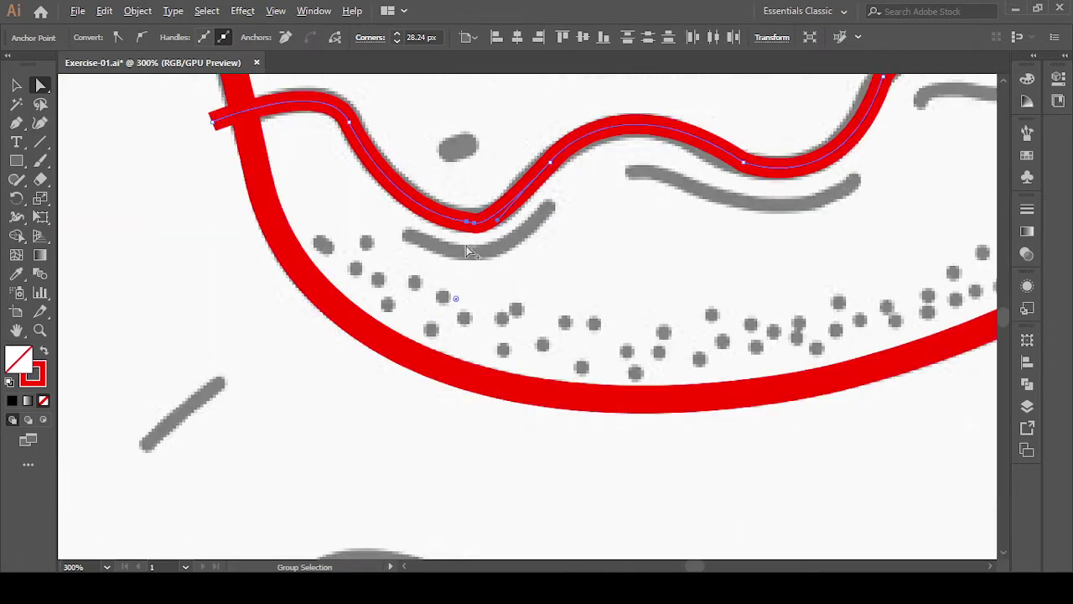
{"action": "left_click_drag", "start_coordinate": [454, 302], "coordinate": [543, 327]}
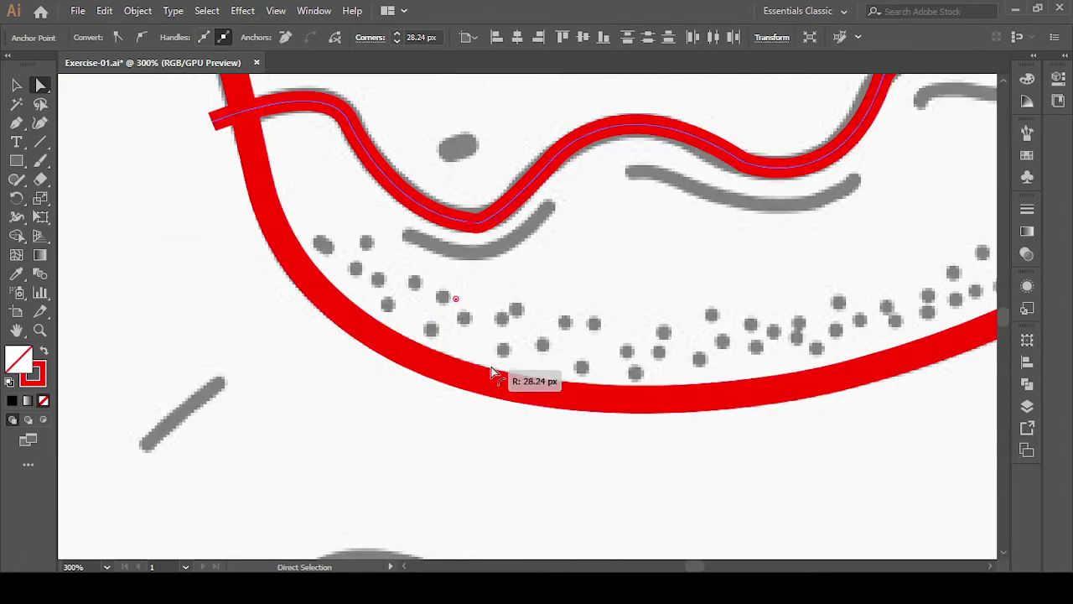
{"action": "left_click", "coordinate": [533, 282]}
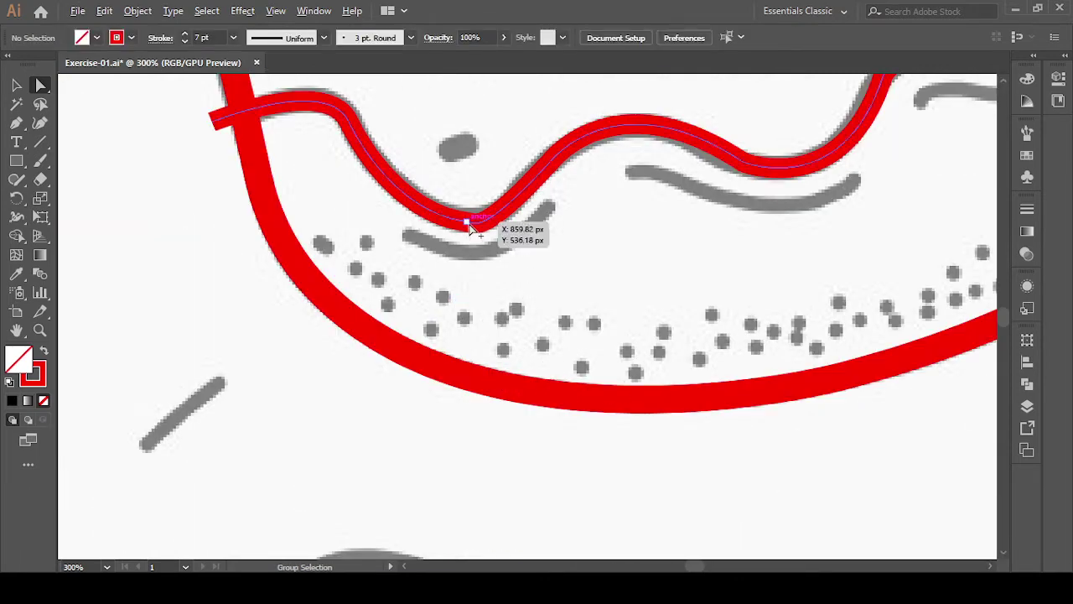
{"action": "mouse_move", "coordinate": [447, 195]}
{"action": "left_mouse_down"}
{"action": "mouse_move", "coordinate": [494, 248]}
{"action": "mouse_move", "coordinate": [476, 241]}
{"action": "left_mouse_up"}
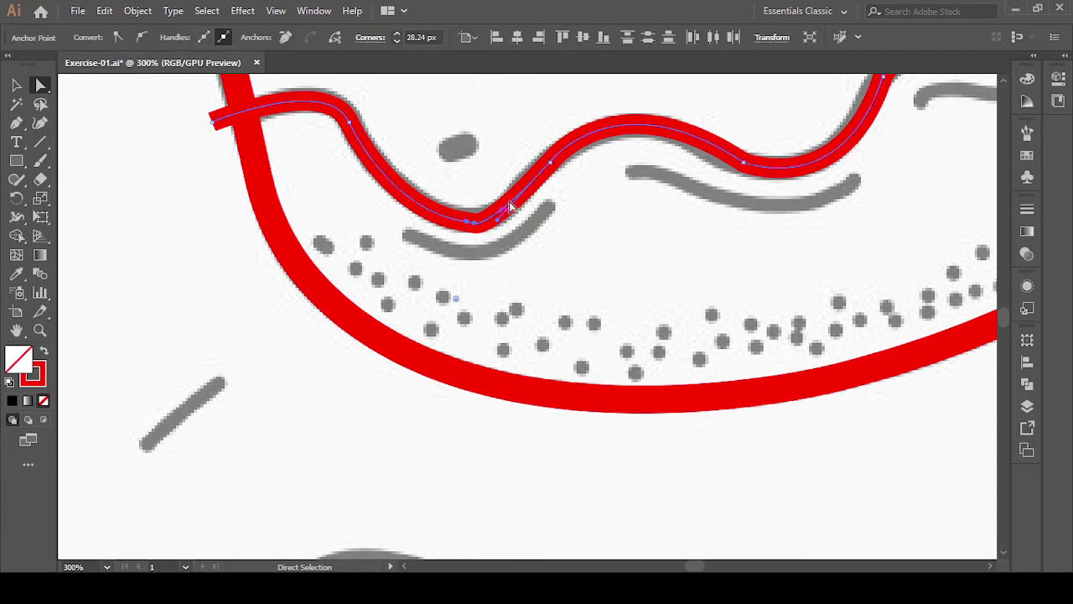
{"action": "left_click_drag", "start_coordinate": [570, 271], "coordinate": [569, 270]}
- Reposition the wave's bottom anchor and delete the redundant extra anchor beside it
{"action": "scroll", "coordinate": [460, 243], "scroll_direction": "up", "scroll_amount": 4}
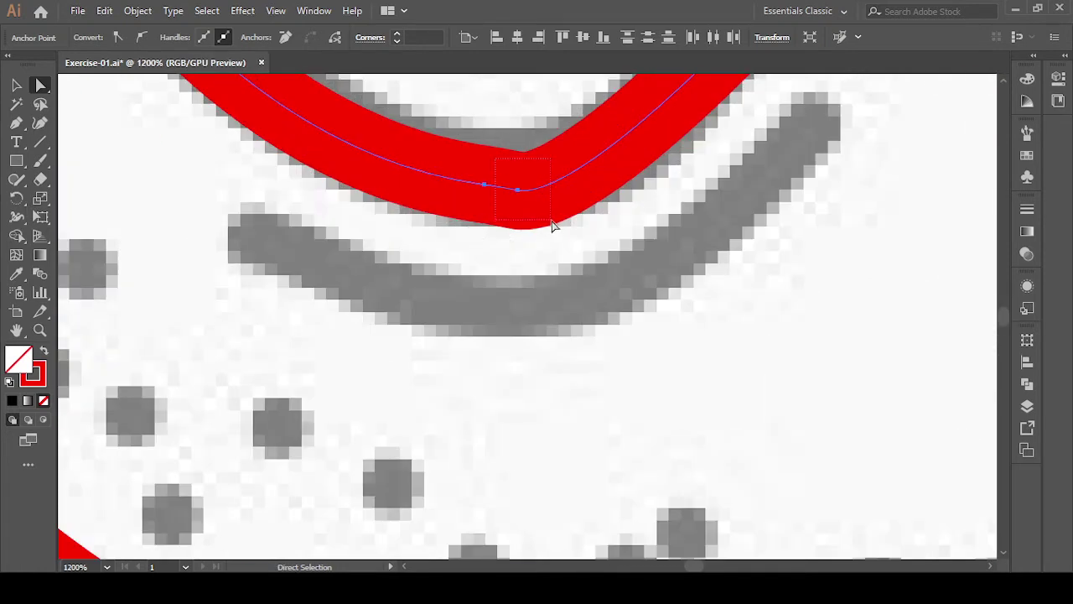
{"action": "left_click_drag", "start_coordinate": [539, 198], "coordinate": [546, 188]}
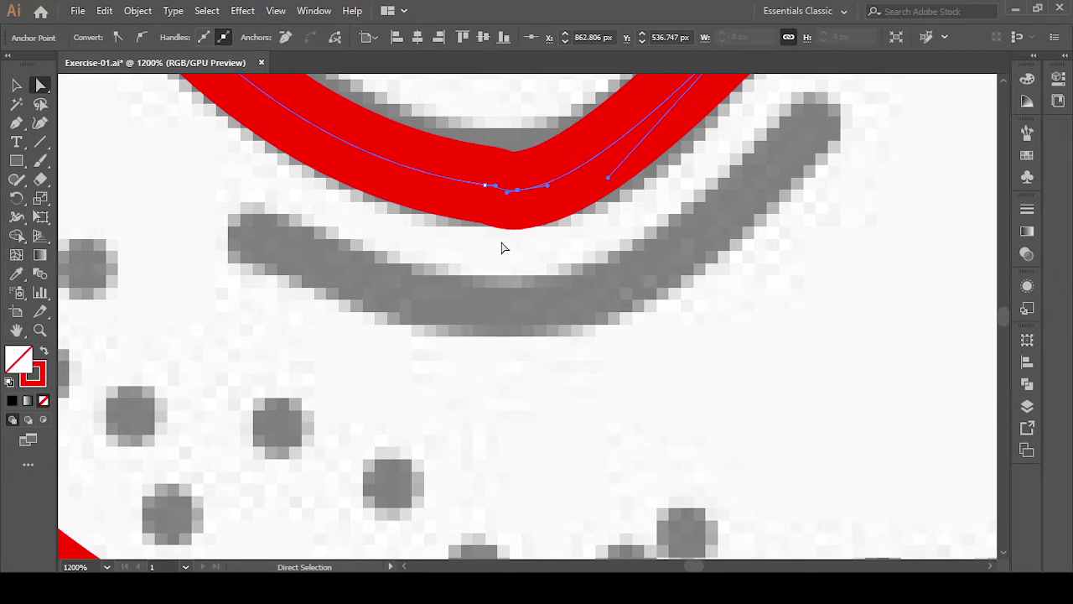
{"action": "left_click_drag", "start_coordinate": [504, 247], "coordinate": [496, 232]}
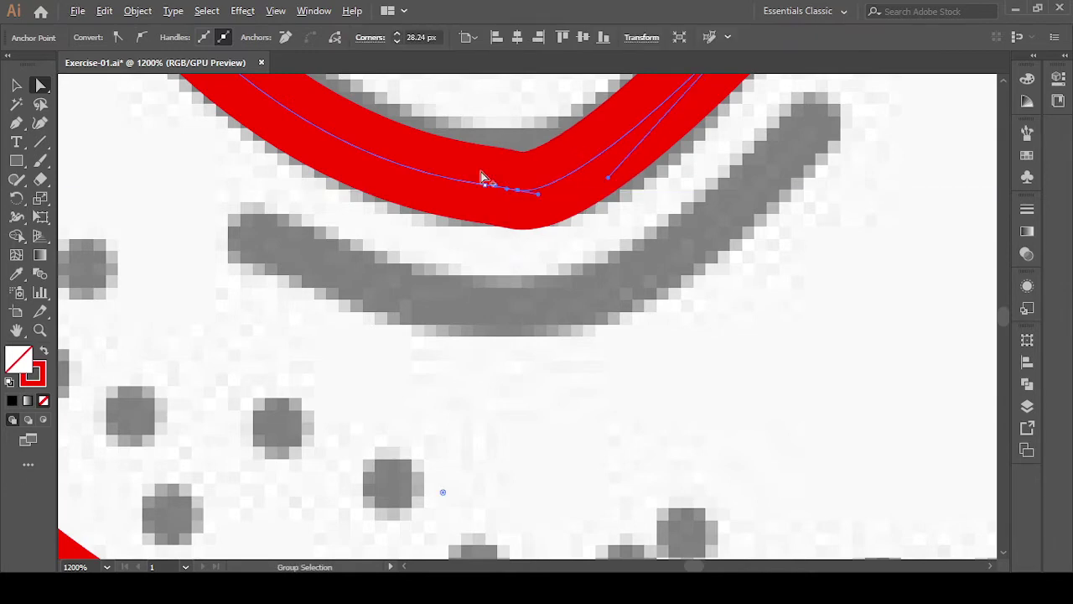
{"action": "scroll", "coordinate": [483, 177], "scroll_direction": "up", "scroll_amount": 3}
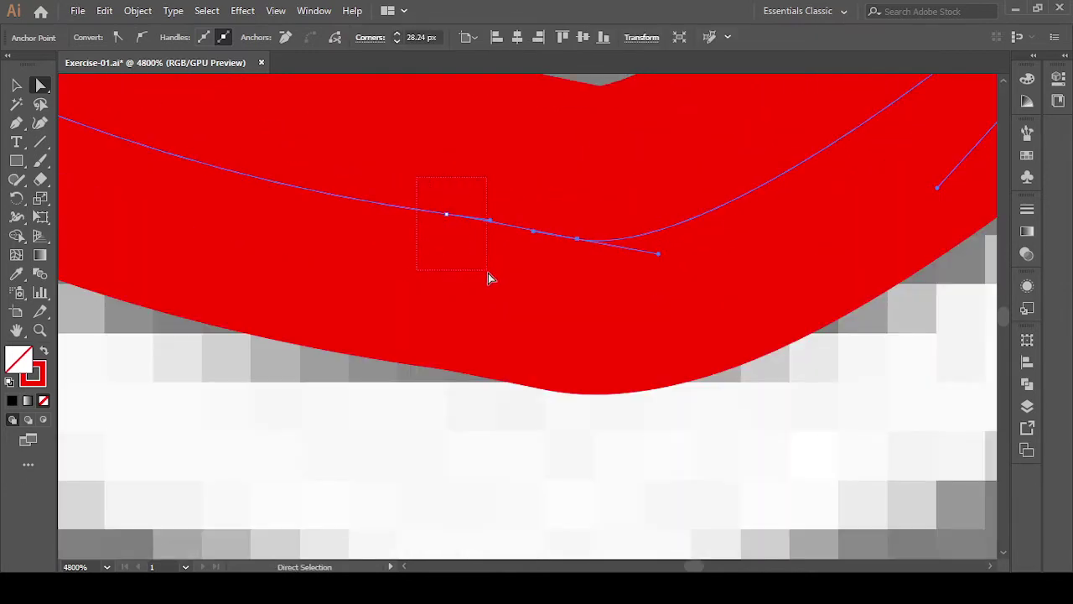
{"action": "left_click_drag", "start_coordinate": [488, 272], "coordinate": [490, 274]}
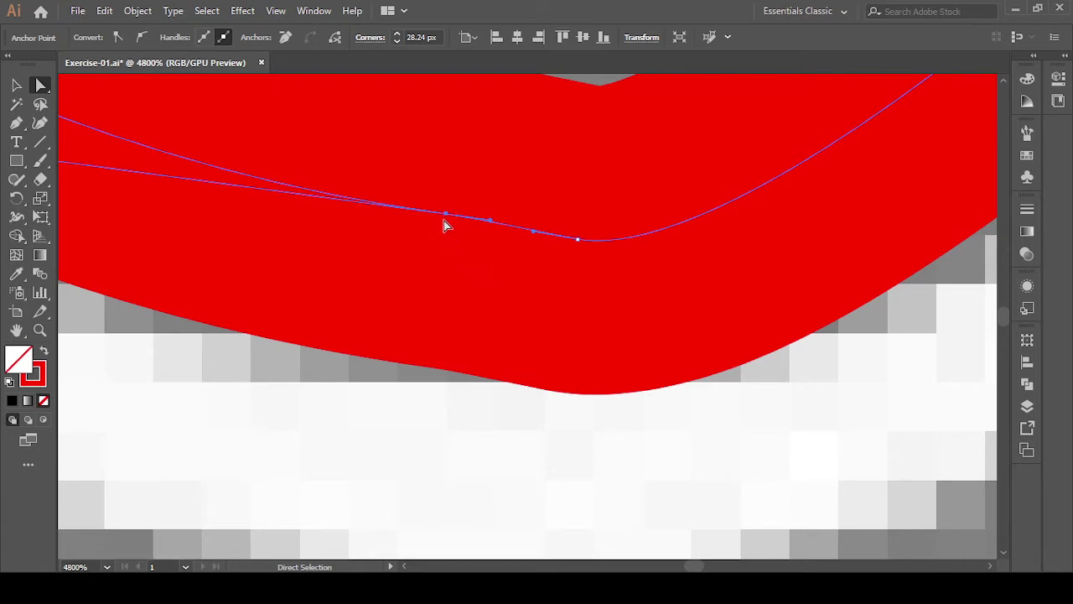
{"action": "left_click", "coordinate": [15, 124]}
{"action": "left_click", "coordinate": [101, 142]}
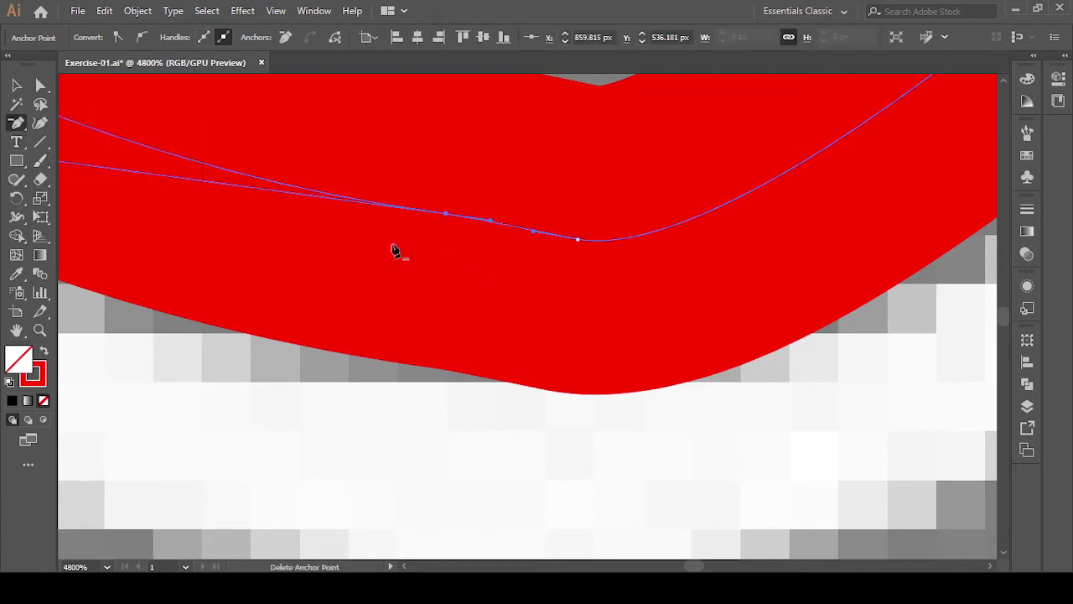
{"action": "key", "text": "minus"}
{"action": "left_click", "coordinate": [446, 216]}
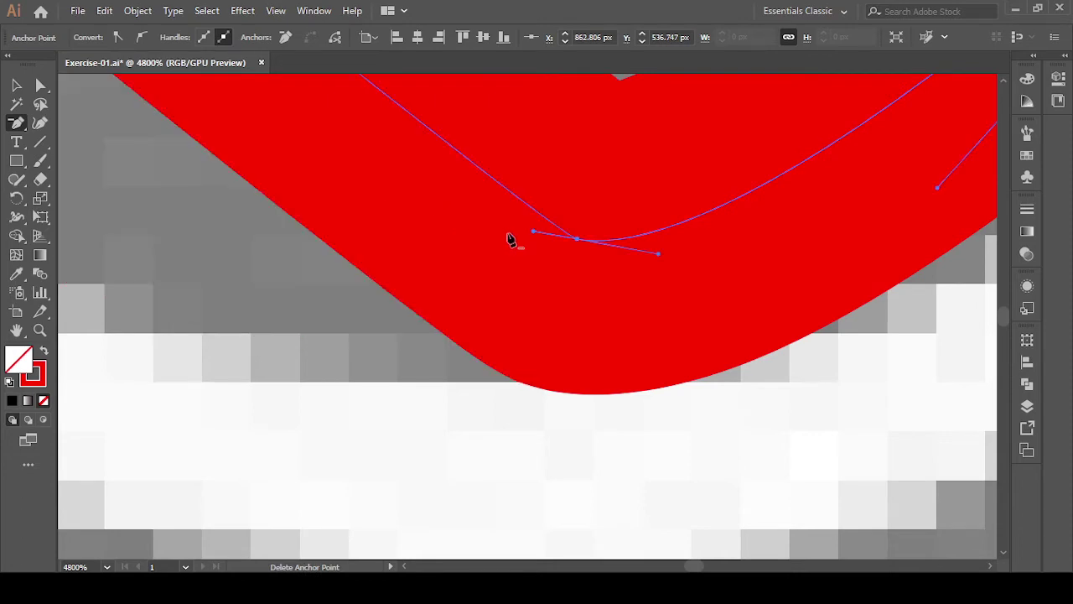
{"action": "scroll", "coordinate": [514, 244], "scroll_direction": "down", "scroll_amount": 2, "text": "alt"}
{"action": "scroll", "coordinate": [512, 258], "scroll_direction": "down", "scroll_amount": 2, "text": "alt"}
{"action": "scroll", "coordinate": [513, 258], "scroll_direction": "down", "scroll_amount": 2, "text": "alt"}
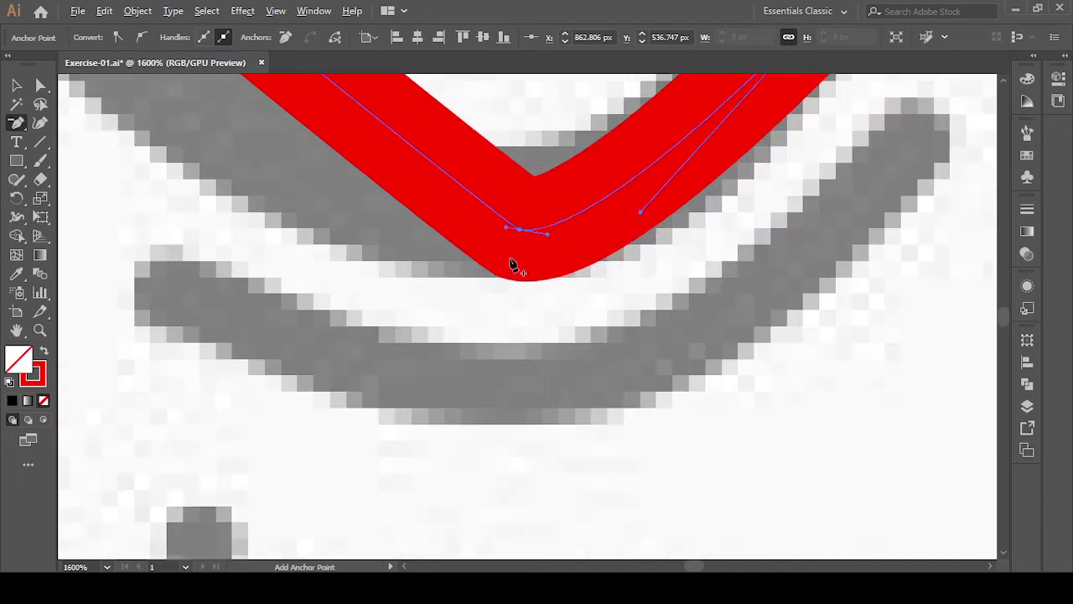
{"action": "scroll", "coordinate": [512, 267], "scroll_direction": "up", "scroll_amount": 3, "text": "alt"}
{"action": "left_click", "coordinate": [40, 84]}
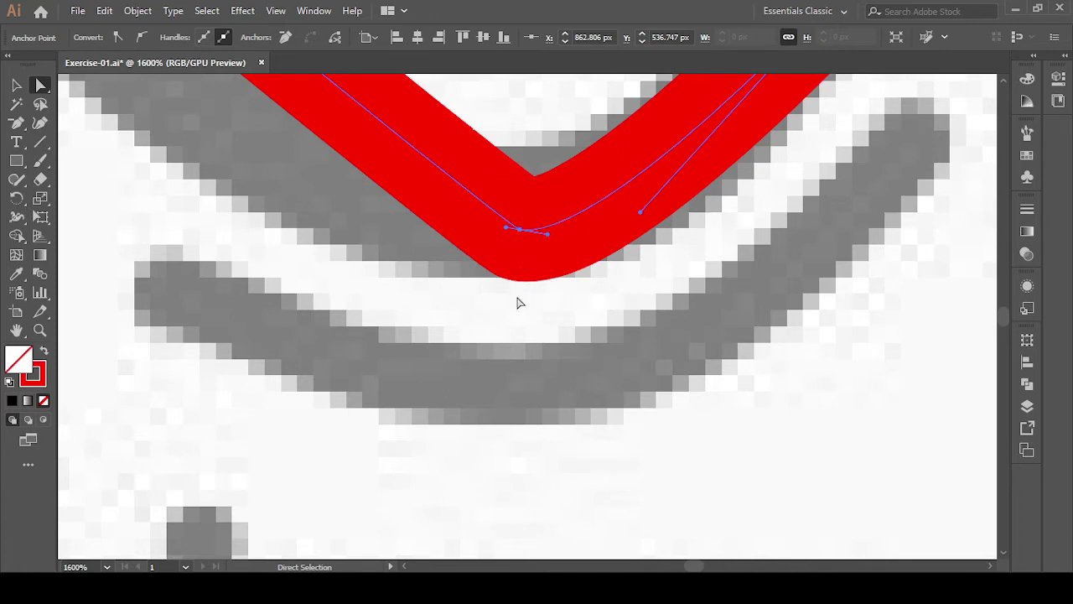
- Smooth the bottom bend into a curve, pulling its left handle out to widen it
{"action": "left_click", "coordinate": [340, 274]}
{"action": "scroll", "coordinate": [494, 287], "scroll_direction": "down", "scroll_amount": 1, "text": "alt"}
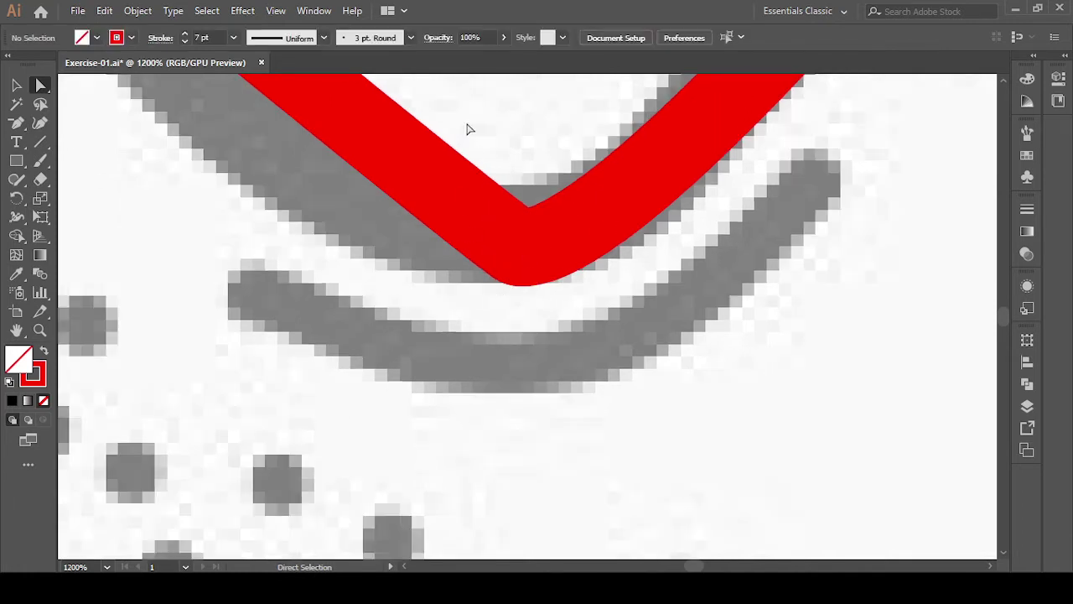
{"action": "left_click_drag", "start_coordinate": [465, 121], "coordinate": [610, 408]}
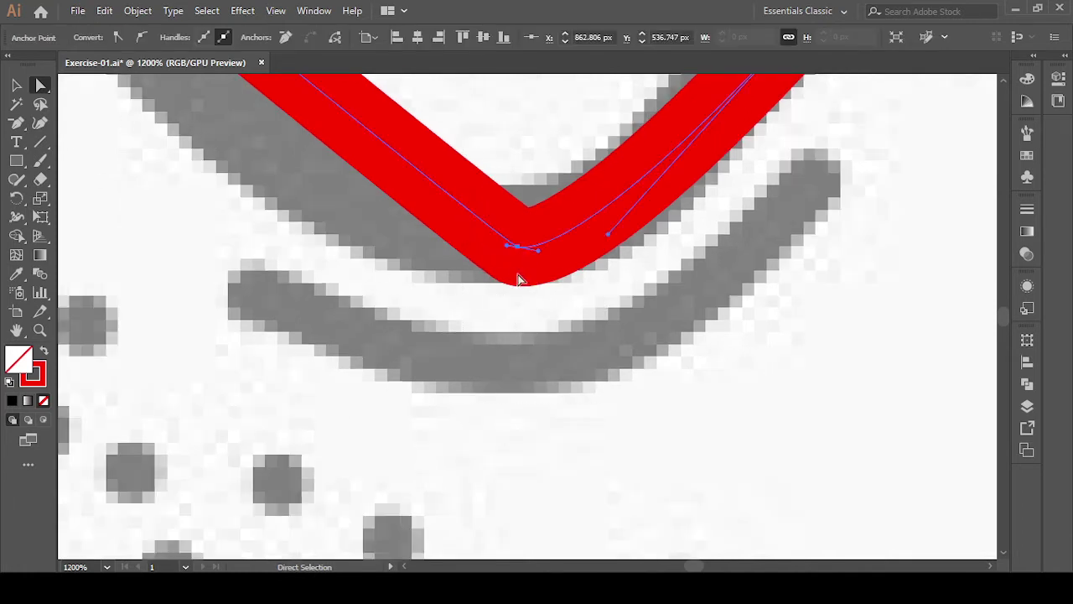
{"action": "mouse_move", "coordinate": [536, 251]}
{"action": "left_mouse_down"}
{"action": "mouse_move", "coordinate": [607, 252]}
{"action": "mouse_move", "coordinate": [608, 234]}
{"action": "left_mouse_up"}
{"action": "left_click_drag", "start_coordinate": [505, 249], "coordinate": [250, 253]}
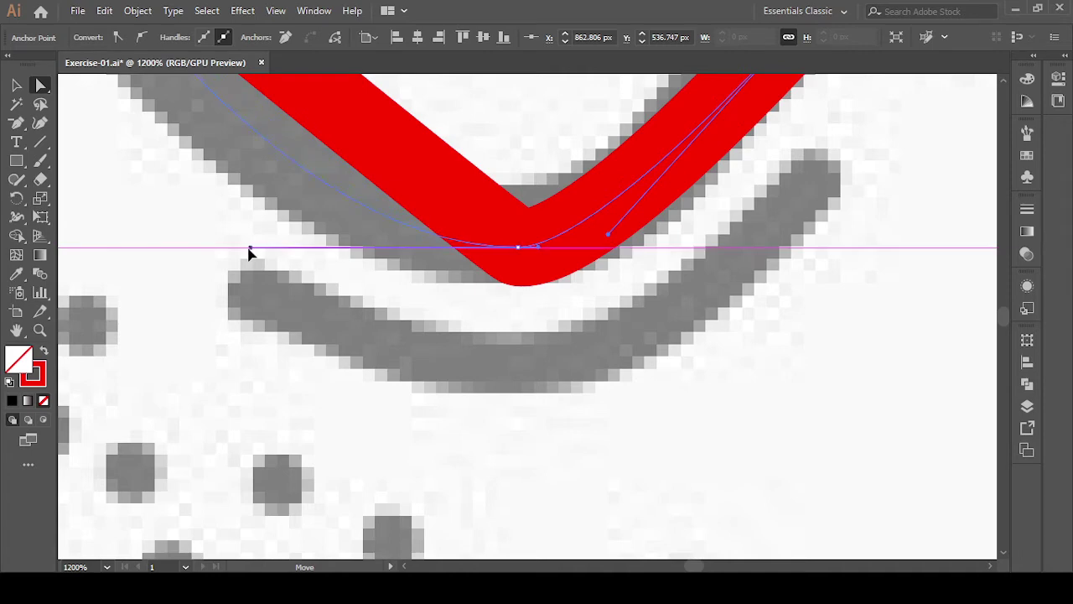
{"action": "left_click_drag", "start_coordinate": [250, 253], "coordinate": [220, 249]}
{"action": "scroll", "coordinate": [331, 283], "scroll_direction": "down", "scroll_amount": 2, "text": "alt"}
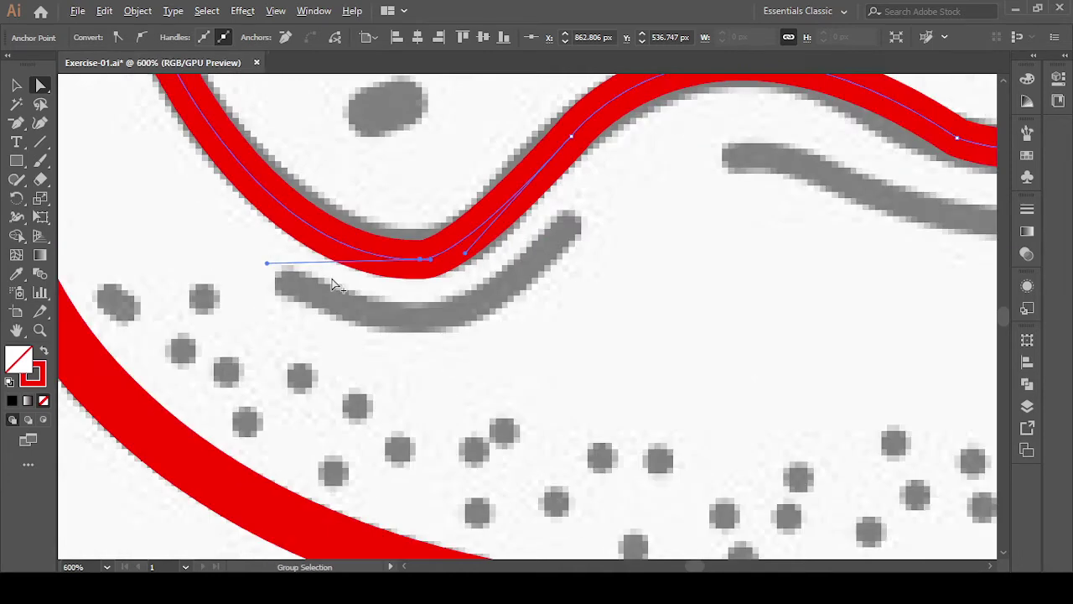
{"action": "scroll", "coordinate": [331, 283], "scroll_direction": "down", "scroll_amount": 2, "text": "alt"}
{"action": "scroll", "coordinate": [427, 307], "scroll_direction": "left", "scroll_amount": 2, "text": "shift"}
{"action": "scroll", "coordinate": [503, 316], "scroll_direction": "up", "scroll_amount": 1, "text": "alt"}
{"action": "scroll", "coordinate": [514, 289], "scroll_direction": "up", "scroll_amount": 1, "text": "alt"}
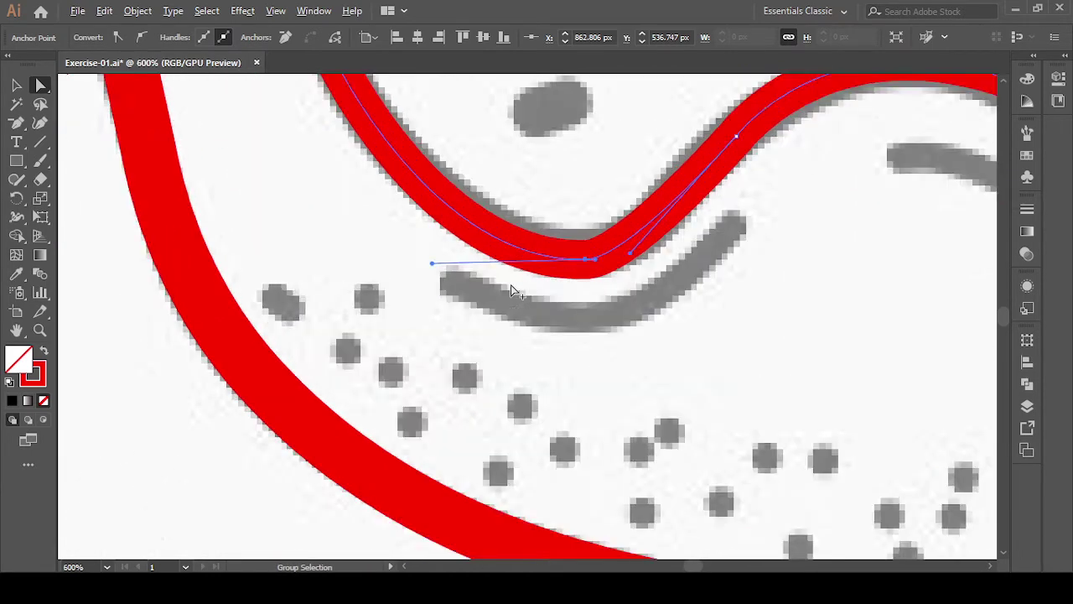
{"action": "scroll", "coordinate": [514, 289], "scroll_direction": "up", "scroll_amount": 1, "text": "alt"}
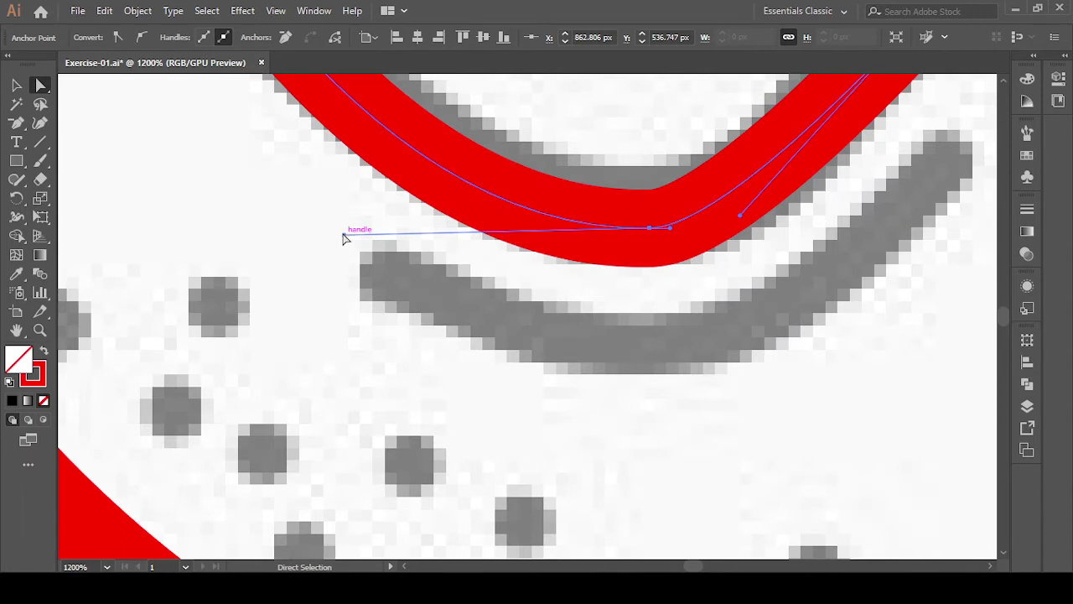
{"action": "left_click_drag", "start_coordinate": [343, 237], "coordinate": [374, 235]}
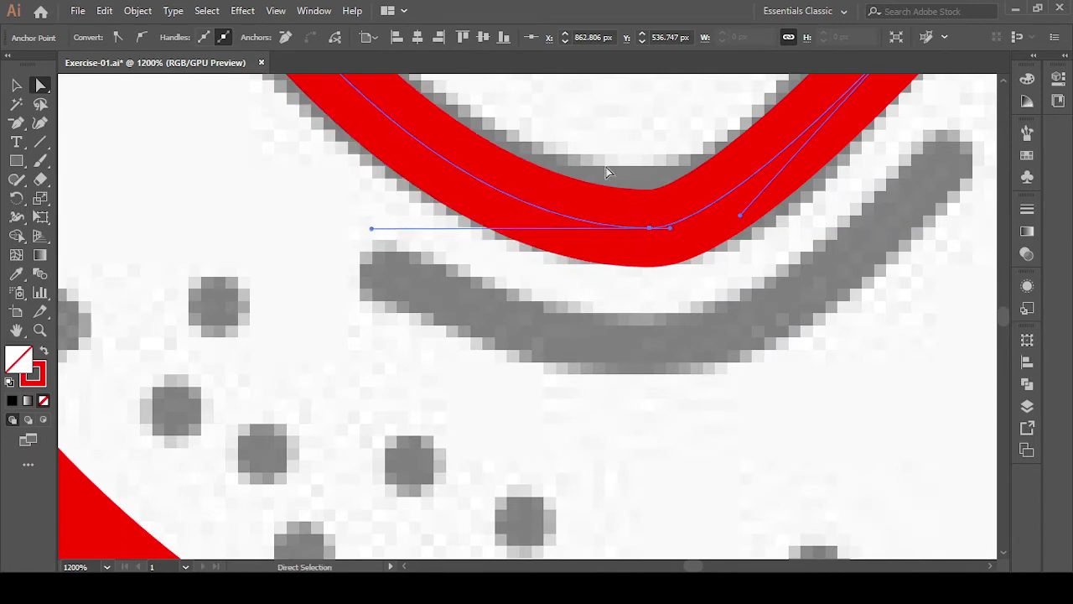
- Fine-tune the bottom anchor's handles so the curve follows the grey sketch
{"action": "scroll", "coordinate": [691, 300], "scroll_direction": "down", "scroll_amount": 2, "text": "alt"}
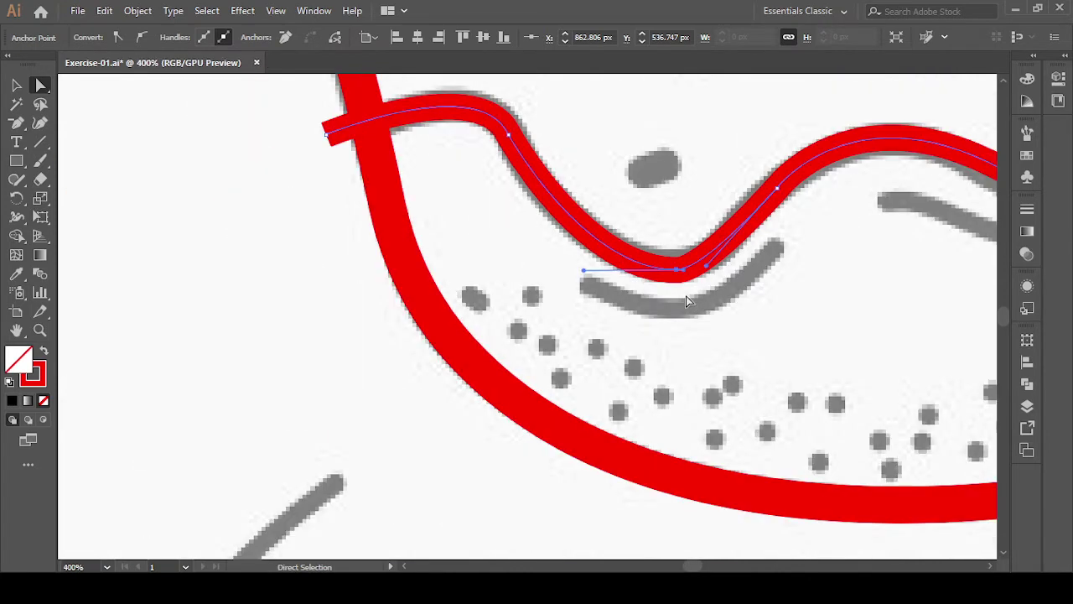
{"action": "left_click", "coordinate": [660, 225]}
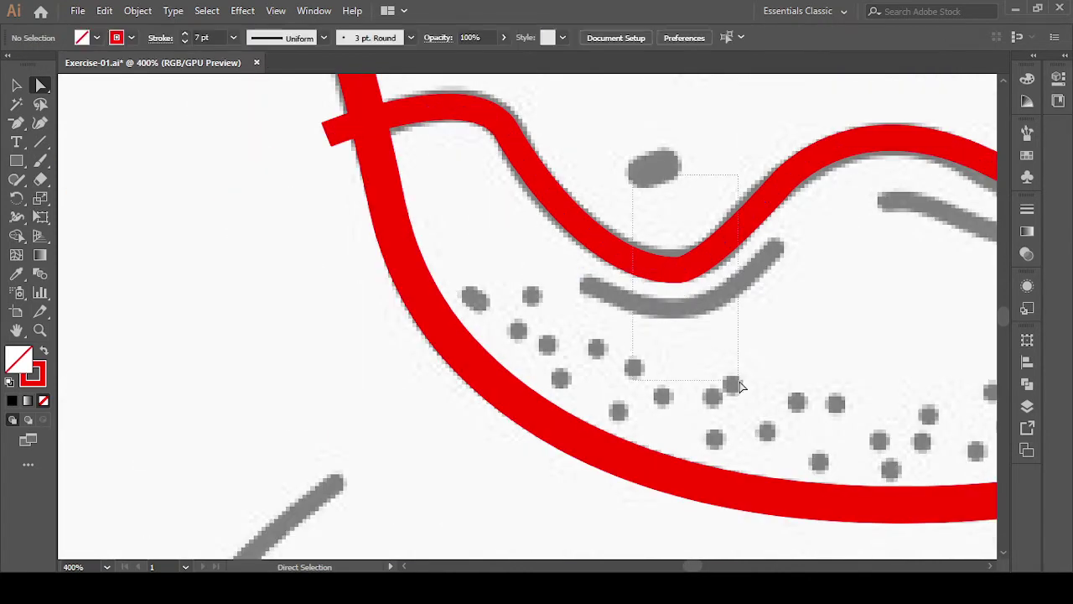
{"action": "left_click_drag", "start_coordinate": [740, 385], "coordinate": [729, 382]}
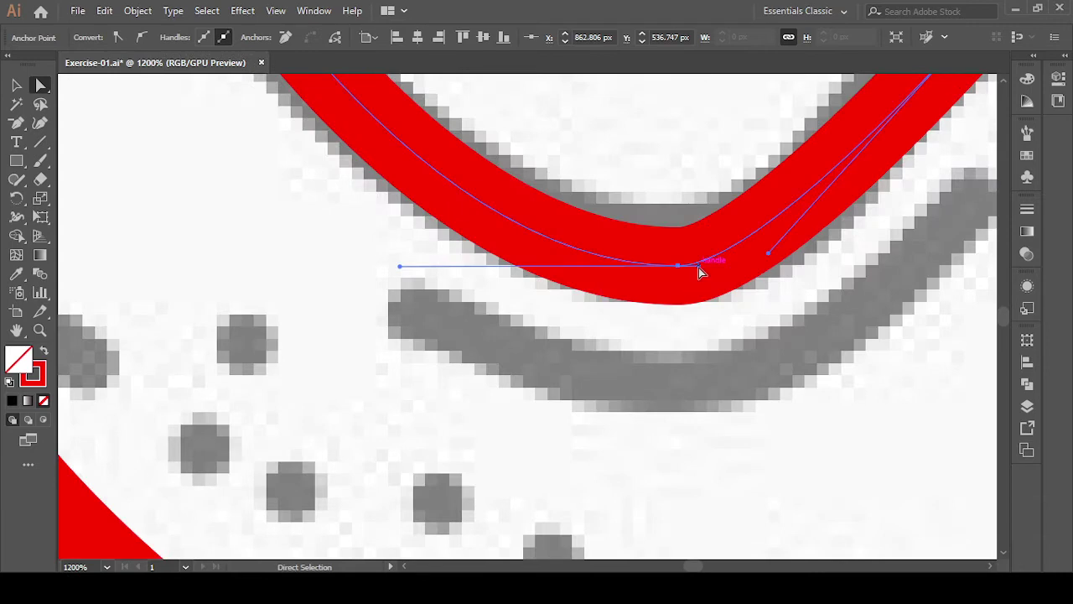
{"action": "left_click_drag", "start_coordinate": [698, 266], "coordinate": [693, 268]}
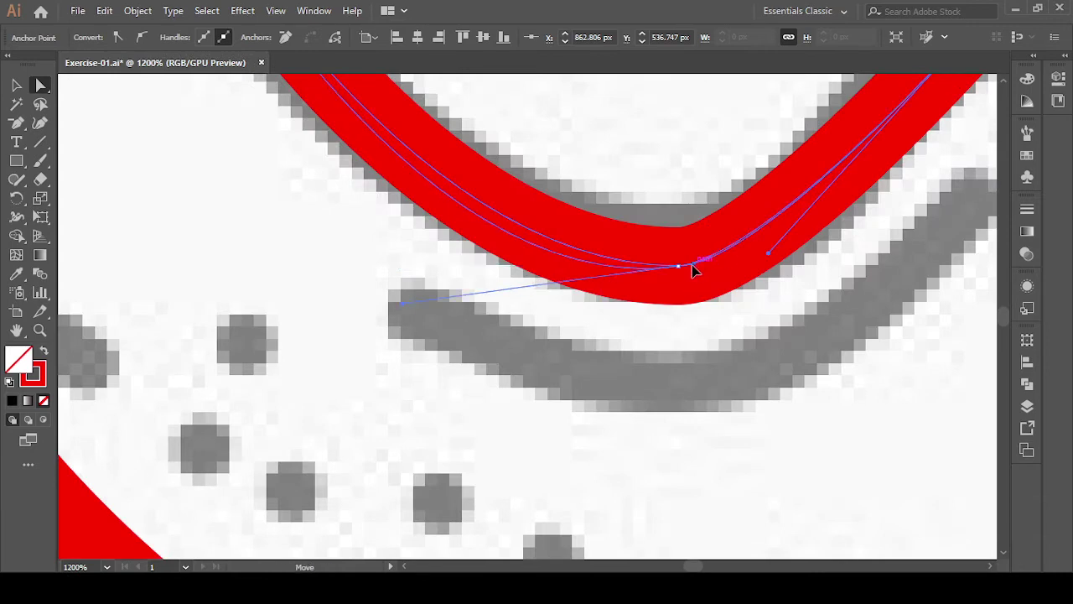
- Reshape the icing line's left bend by adjusting its anchor handle
{"action": "left_click", "coordinate": [746, 332]}
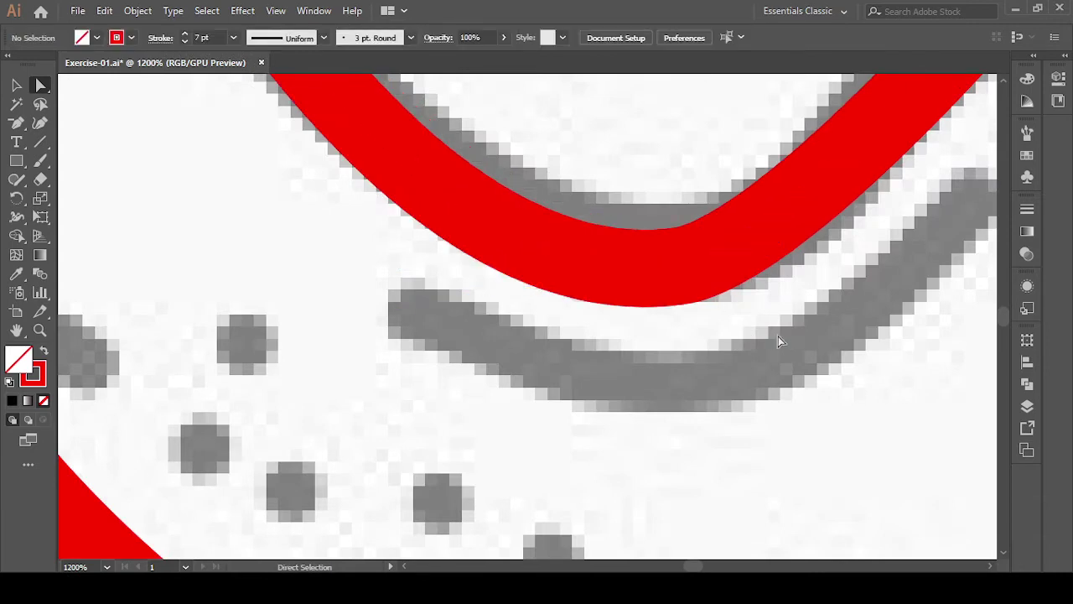
{"action": "scroll", "coordinate": [778, 341], "scroll_direction": "down", "scroll_amount": 2}
{"action": "scroll", "coordinate": [693, 359], "scroll_direction": "down", "scroll_amount": 1}
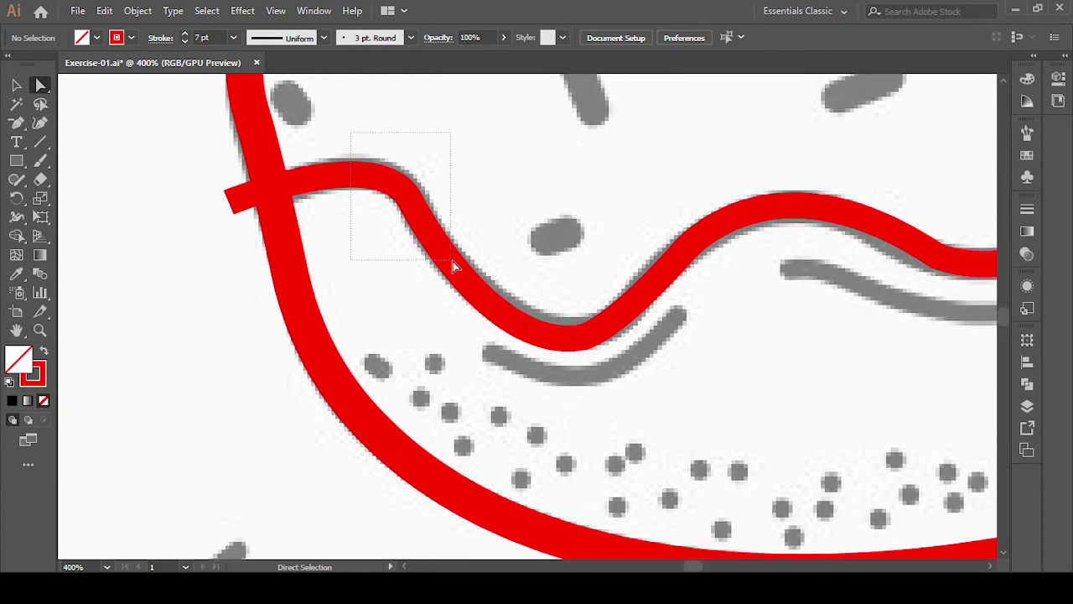
{"action": "left_click_drag", "start_coordinate": [453, 267], "coordinate": [453, 260]}
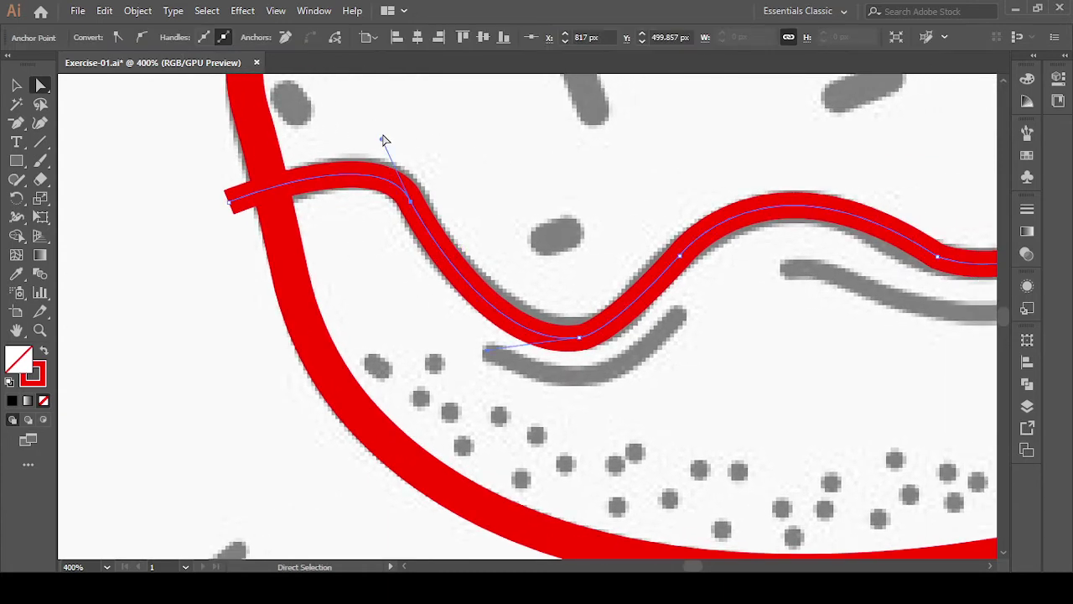
{"action": "left_click_drag", "start_coordinate": [384, 140], "coordinate": [378, 147]}
{"action": "left_click", "coordinate": [479, 136]}
{"action": "left_click_drag", "start_coordinate": [597, 164], "coordinate": [881, 376]}
- Round the sharp corner at the wave's middle dip with the live-corner widget
{"action": "scroll", "coordinate": [881, 375], "scroll_direction": "right", "scroll_amount": 5}
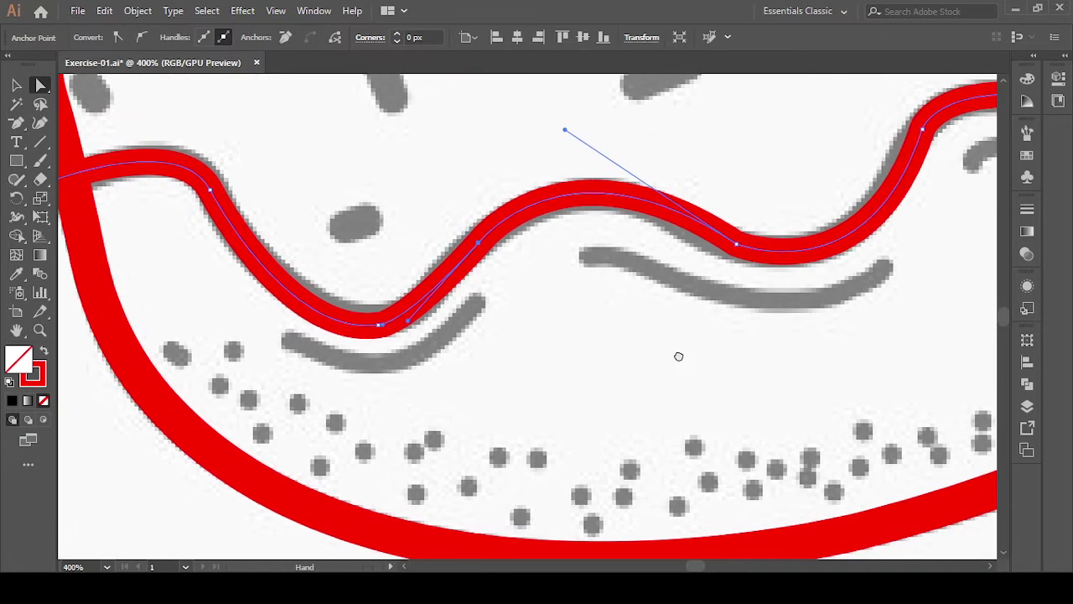
{"action": "scroll", "coordinate": [728, 325], "scroll_direction": "right", "scroll_amount": 5}
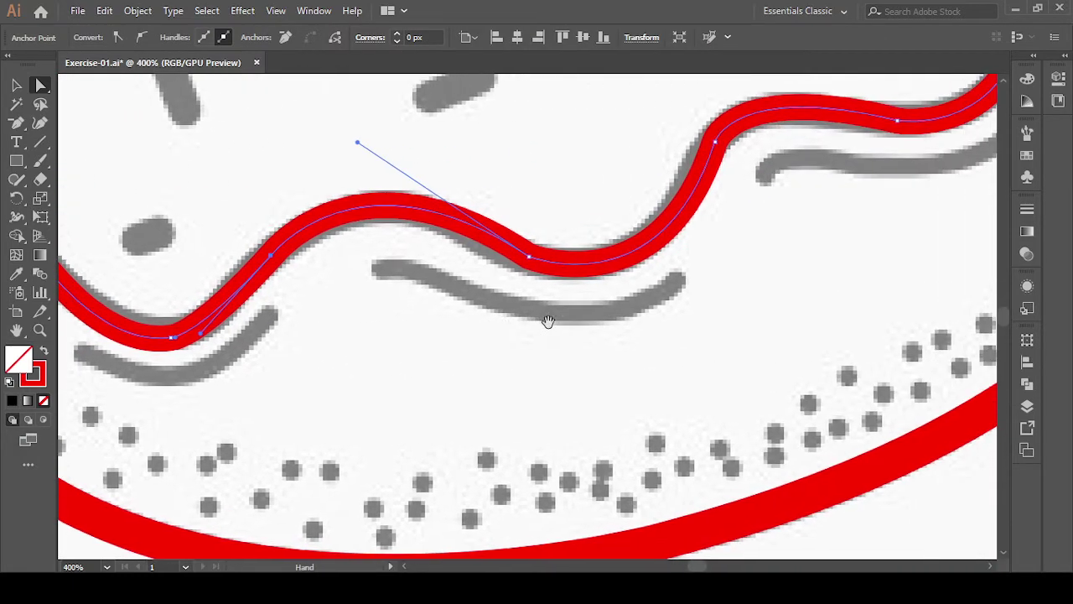
{"action": "left_click", "coordinate": [542, 182]}
{"action": "left_click_drag", "start_coordinate": [573, 174], "coordinate": [520, 305]}
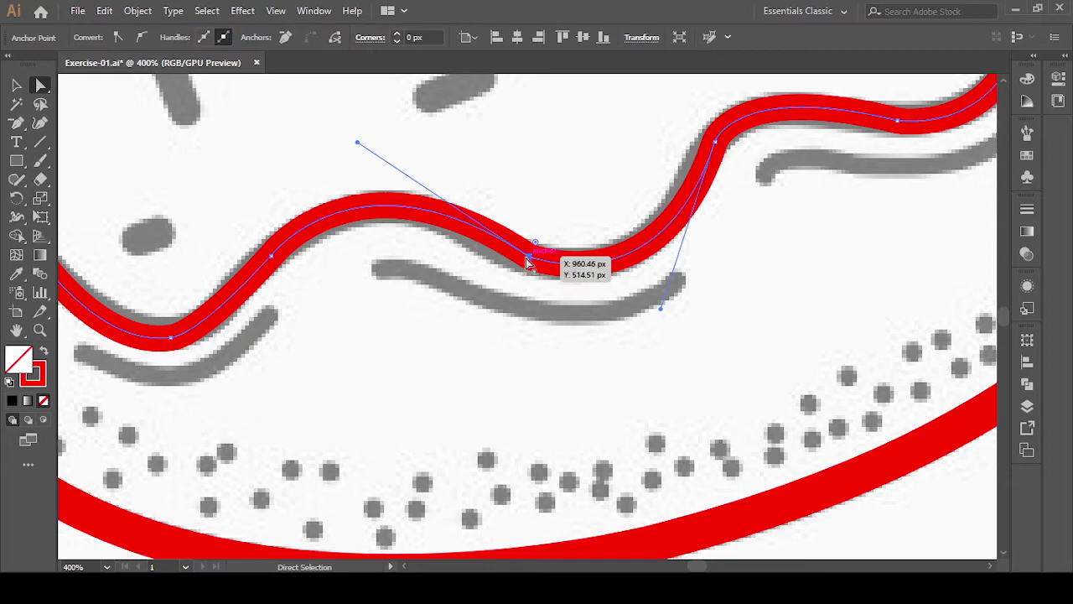
{"action": "left_click_drag", "start_coordinate": [537, 242], "coordinate": [610, 109]}
- Adjust handles on the rising slope and upper bend so the crest hugs the sketch
{"action": "left_click", "coordinate": [754, 261]}
{"action": "scroll", "coordinate": [616, 302], "scroll_direction": "right", "scroll_amount": 5}
{"action": "scroll", "coordinate": [616, 302], "scroll_direction": "right", "scroll_amount": 3}
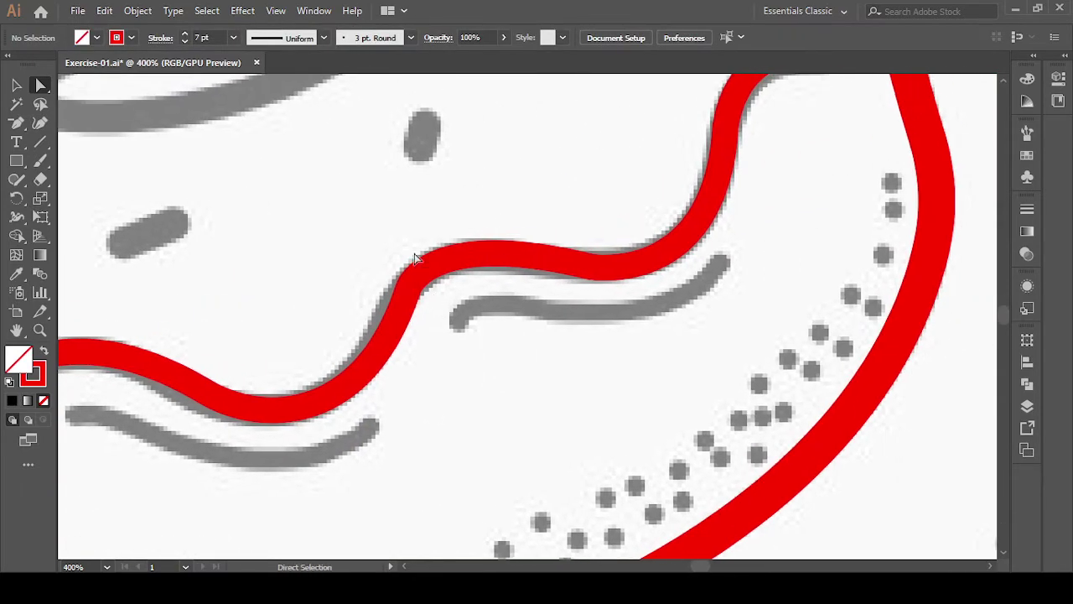
{"action": "left_click_drag", "start_coordinate": [361, 227], "coordinate": [483, 375]}
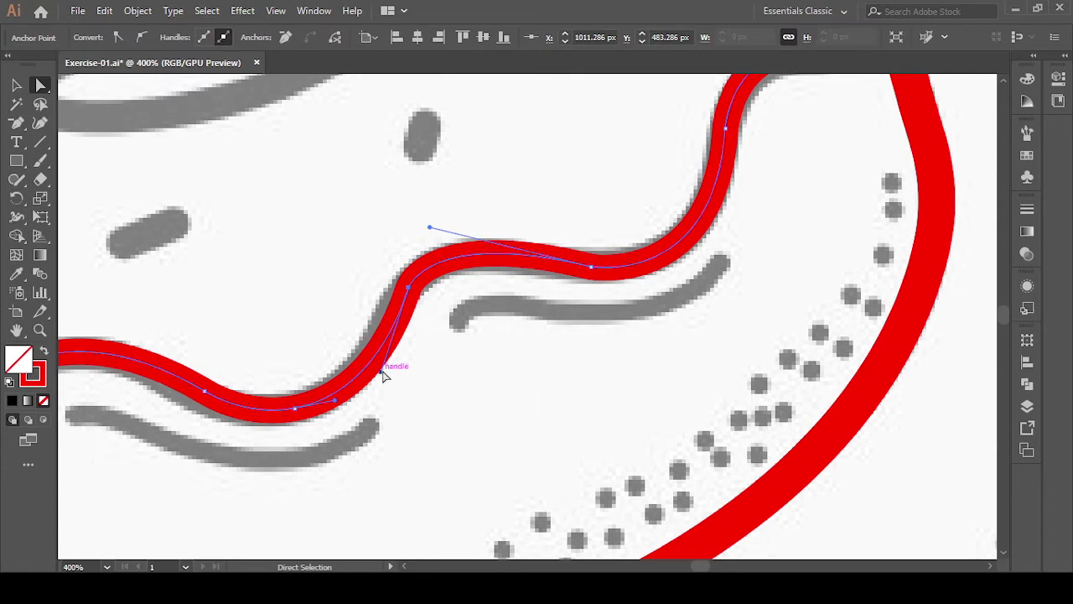
{"action": "left_click_drag", "start_coordinate": [381, 371], "coordinate": [366, 381]}
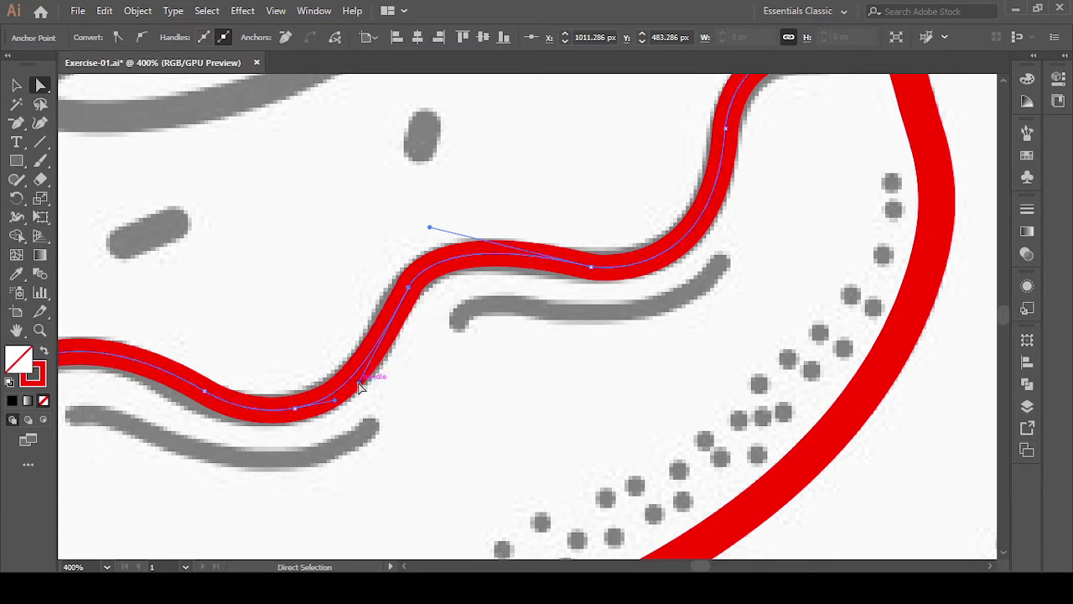
{"action": "left_click_drag", "start_coordinate": [573, 235], "coordinate": [591, 304]}
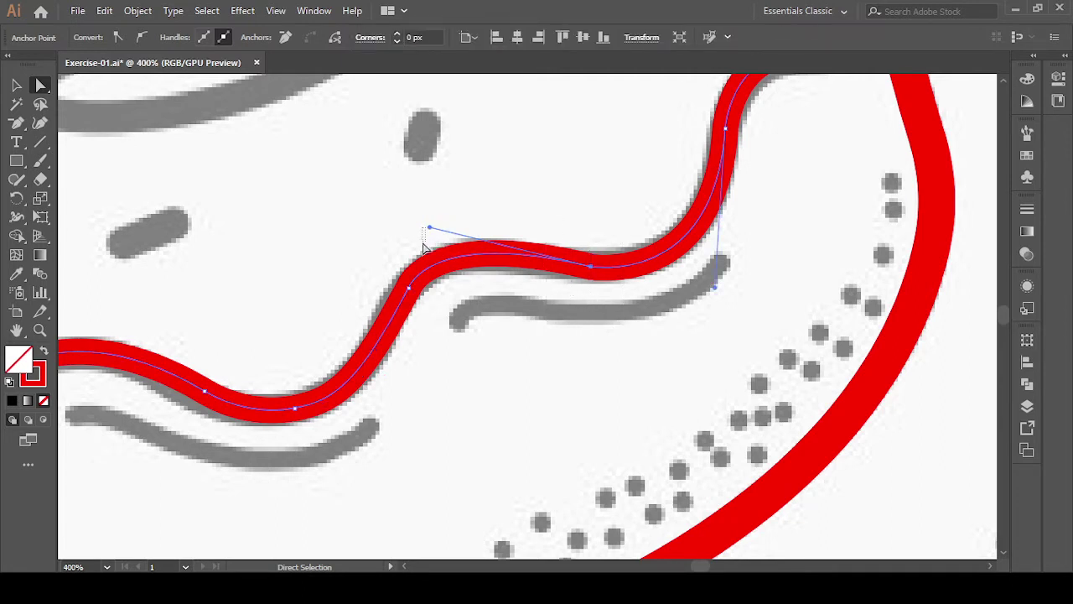
{"action": "left_click", "coordinate": [408, 224]}
{"action": "left_click_drag", "start_coordinate": [561, 205], "coordinate": [621, 332]}
{"action": "left_click_drag", "start_coordinate": [430, 232], "coordinate": [430, 234]}
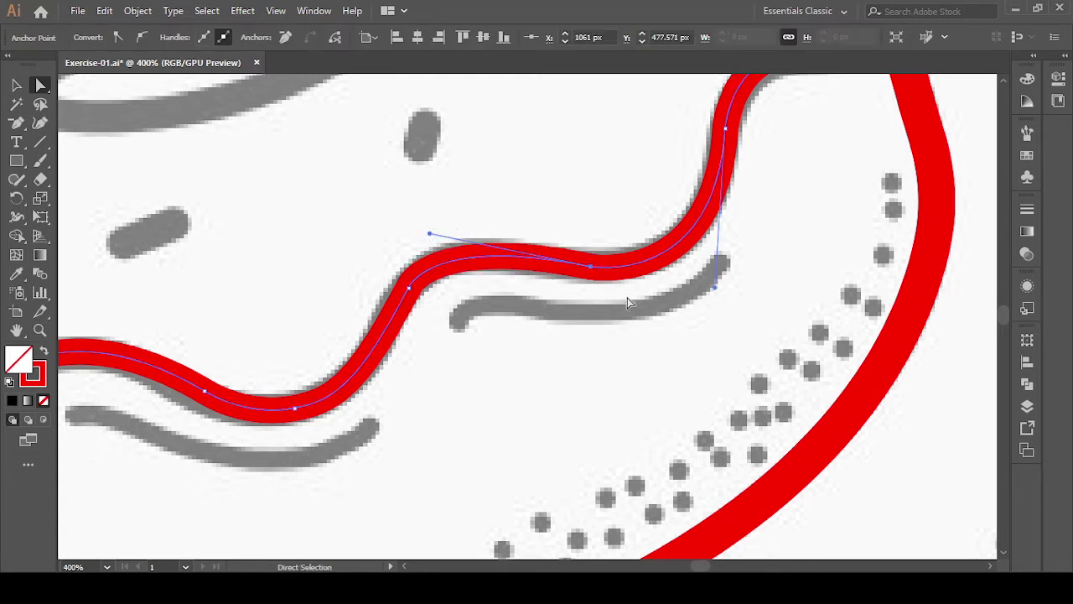
{"action": "left_click_drag", "start_coordinate": [421, 312], "coordinate": [421, 316]}
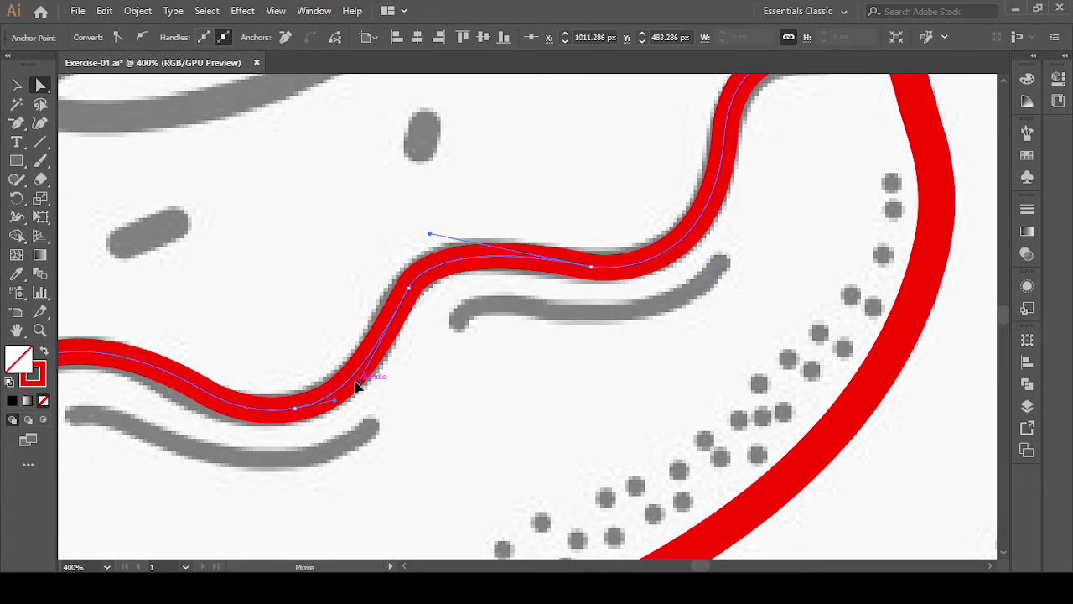
{"action": "left_click_drag", "start_coordinate": [360, 386], "coordinate": [355, 386]}
- Reshape the curve near the icing line's right end by lowering its anchor handle
{"action": "left_click", "coordinate": [731, 319]}
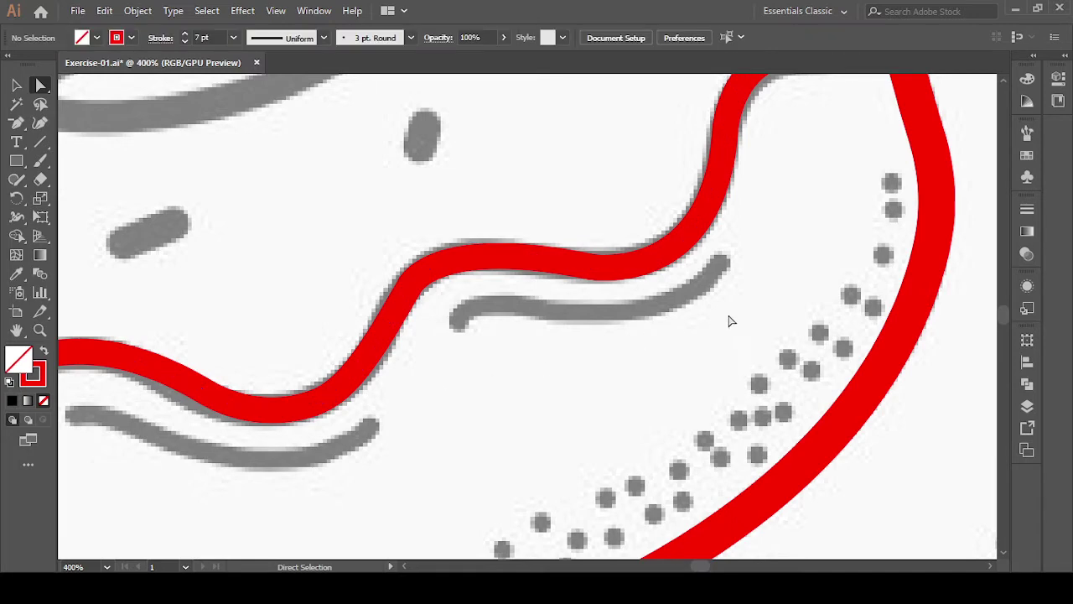
{"action": "left_click_drag", "start_coordinate": [730, 319], "coordinate": [498, 431]}
{"action": "left_click", "coordinate": [474, 423]}
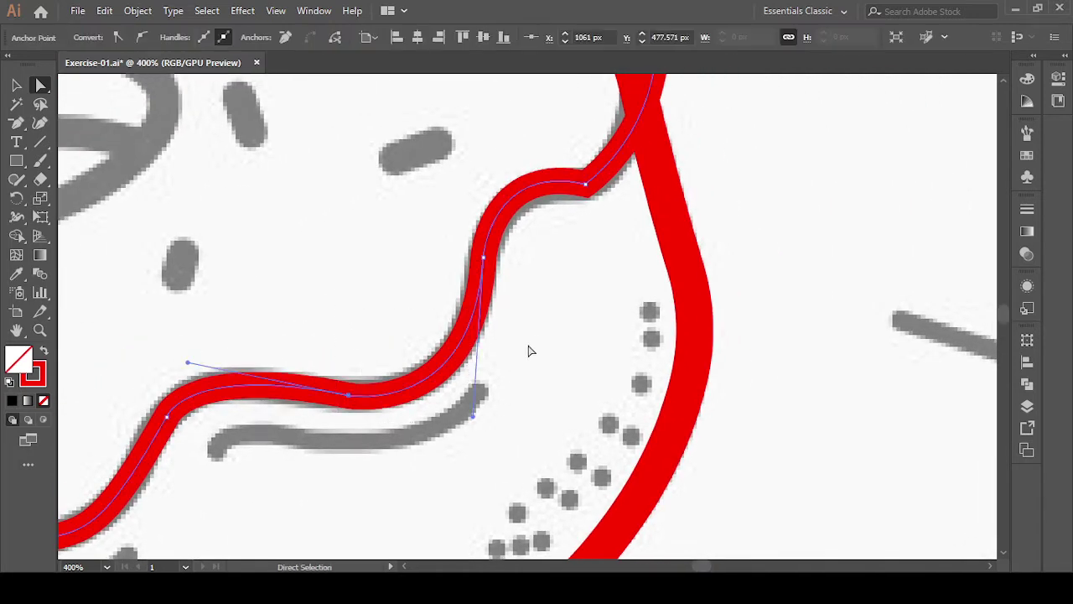
{"action": "left_click", "coordinate": [541, 342]}
{"action": "left_click_drag", "start_coordinate": [546, 310], "coordinate": [552, 312]}
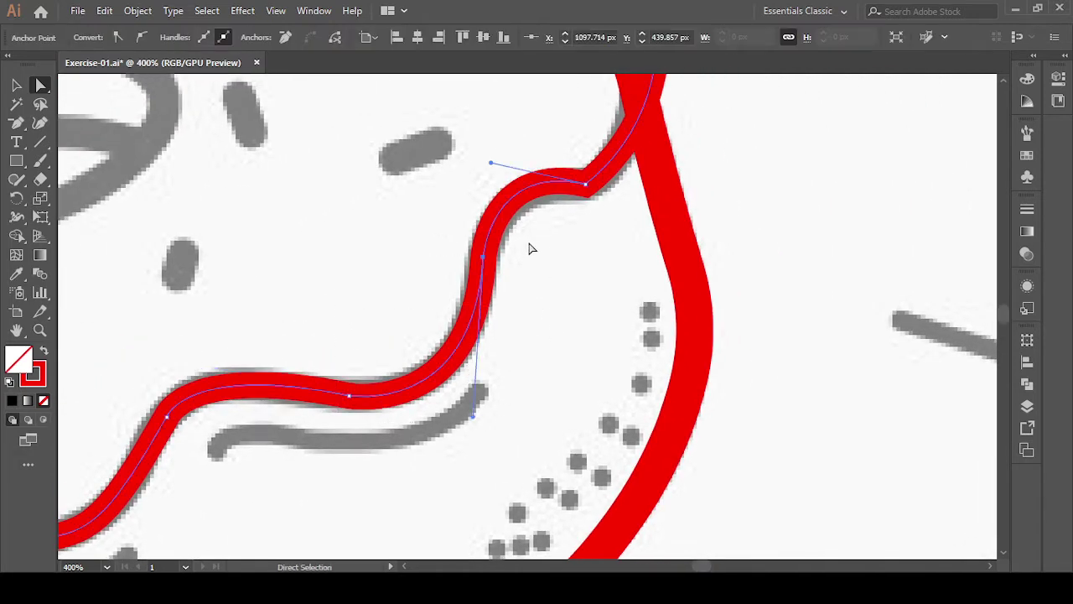
{"action": "left_click_drag", "start_coordinate": [632, 270], "coordinate": [551, 372]}
{"action": "left_click_drag", "start_coordinate": [468, 245], "coordinate": [517, 363]}
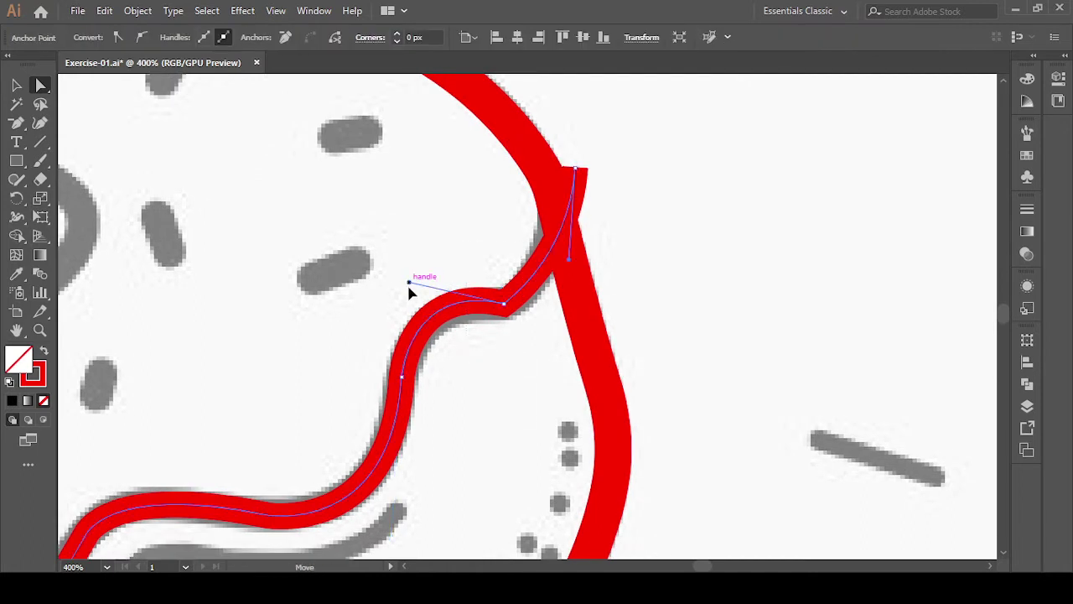
{"action": "left_click_drag", "start_coordinate": [408, 282], "coordinate": [404, 299]}
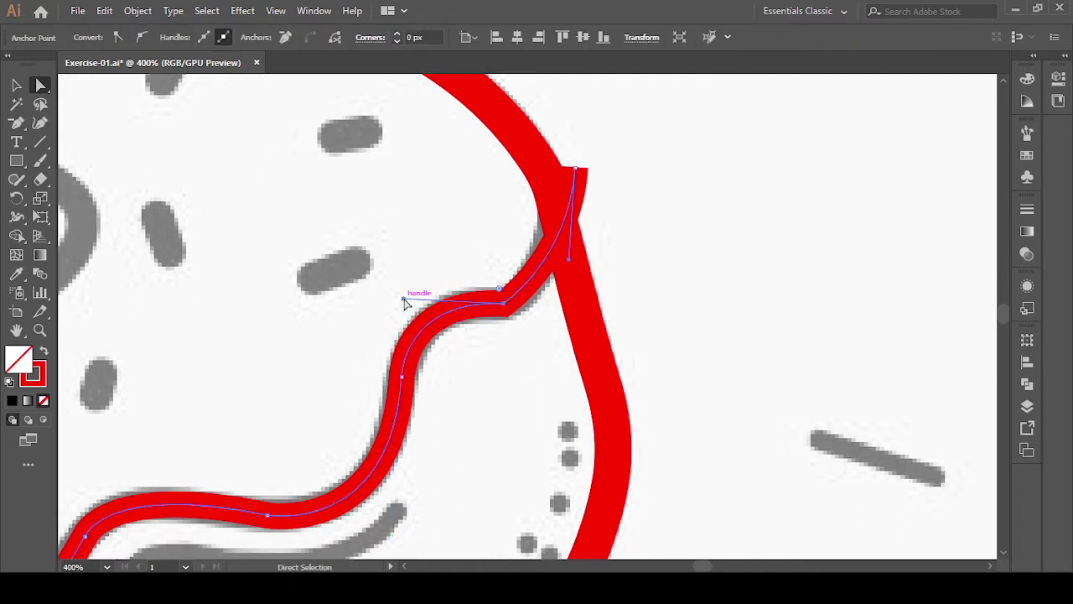
- Round the corner where the icing meets the outline to 22.83 px, then view at 100%
{"action": "left_click_drag", "start_coordinate": [472, 262], "coordinate": [523, 357]}
{"action": "left_click_drag", "start_coordinate": [500, 290], "coordinate": [468, 229]}
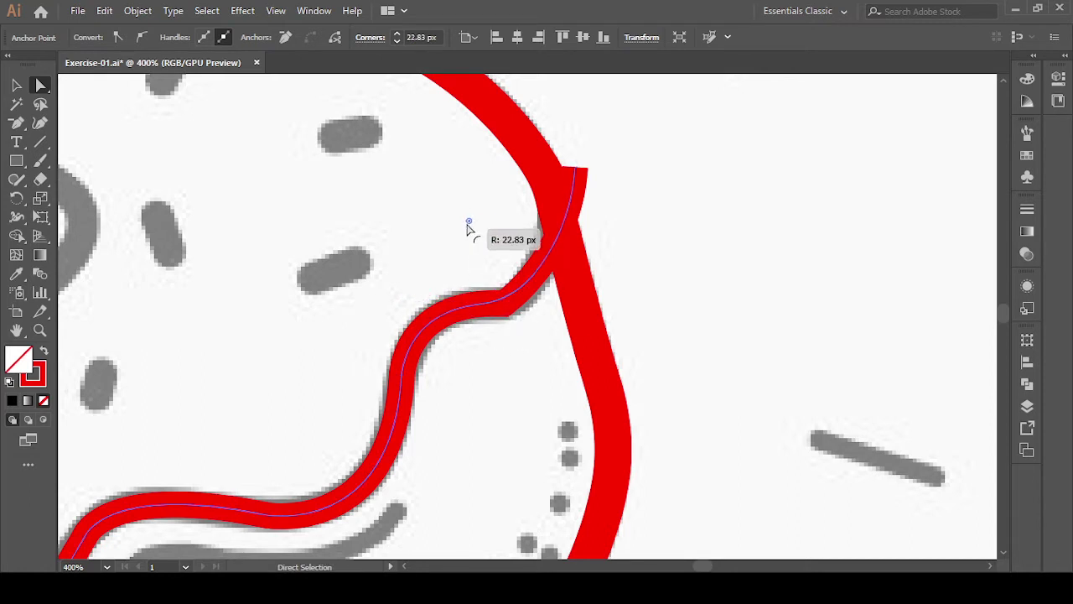
{"action": "left_click", "coordinate": [455, 241]}
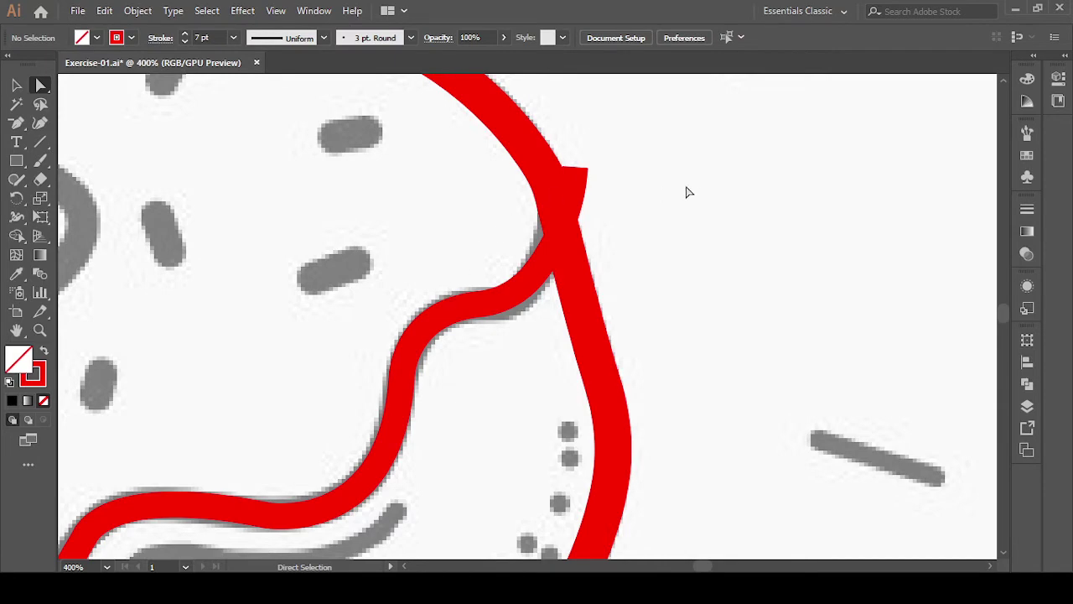
{"action": "key", "text": "ctrl+1"}
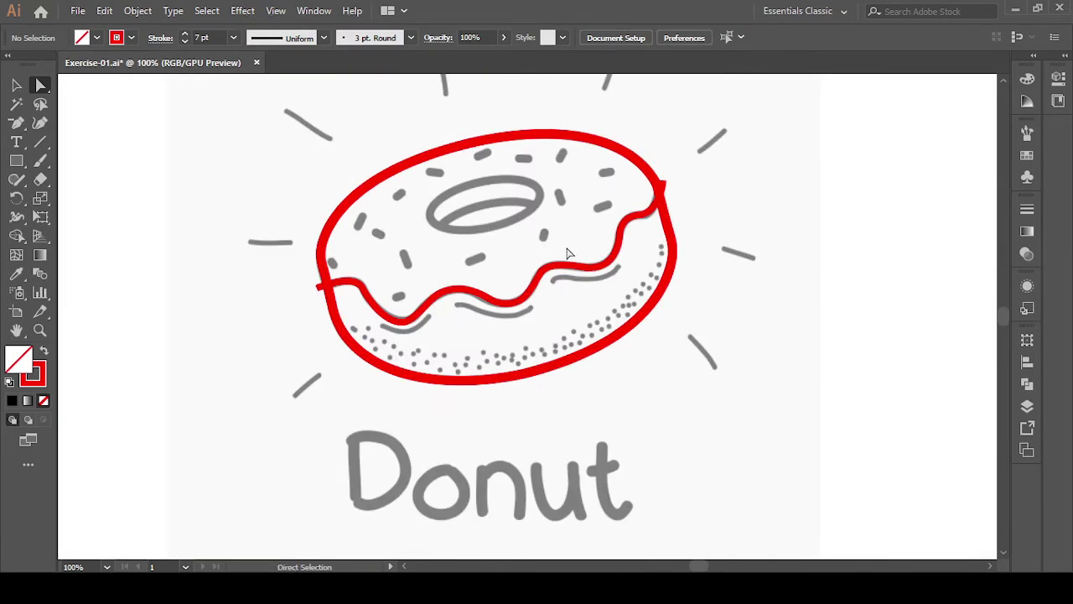
- Raise the whole icing path's stroke weight from 7 pt to 10 pt
{"action": "left_click", "coordinate": [568, 270]}
{"action": "left_click", "coordinate": [17, 85]}
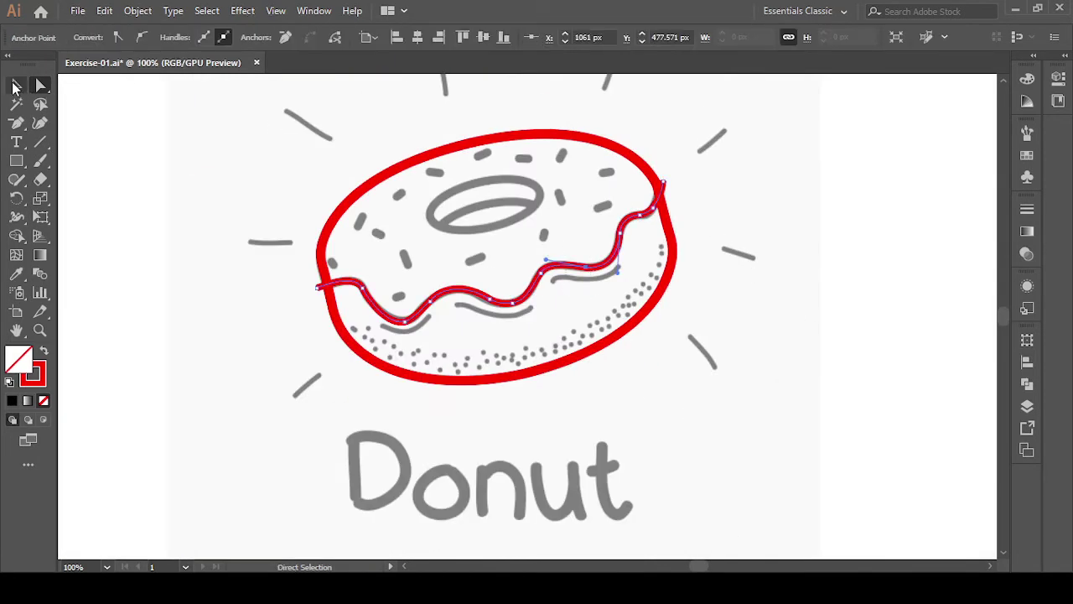
{"action": "left_click", "coordinate": [391, 263]}
{"action": "left_click", "coordinate": [434, 329]}
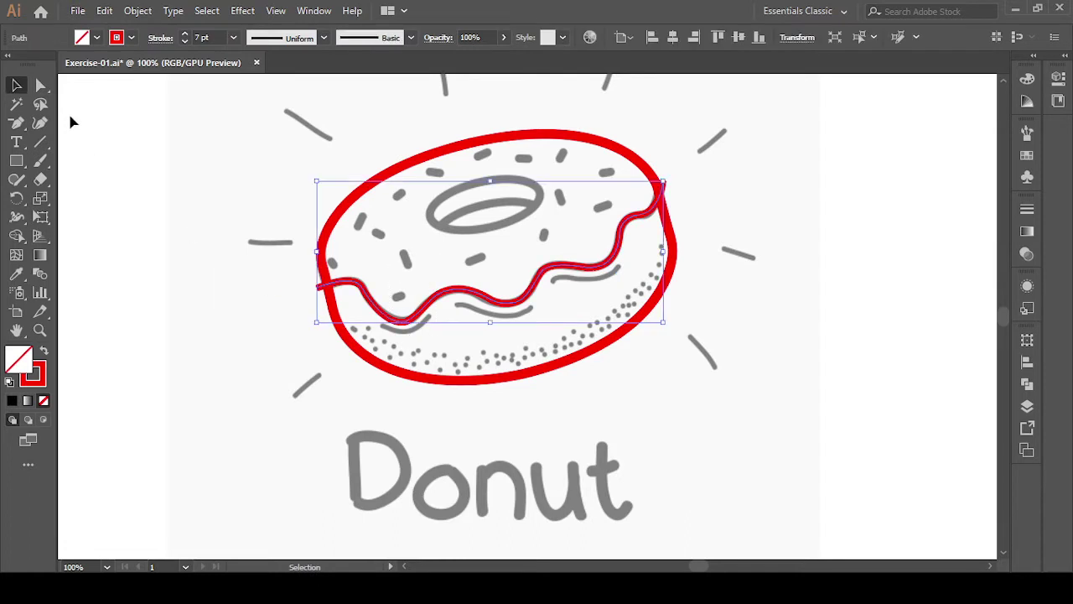
{"action": "left_click", "coordinate": [184, 34]}
{"action": "left_click", "coordinate": [184, 35]}
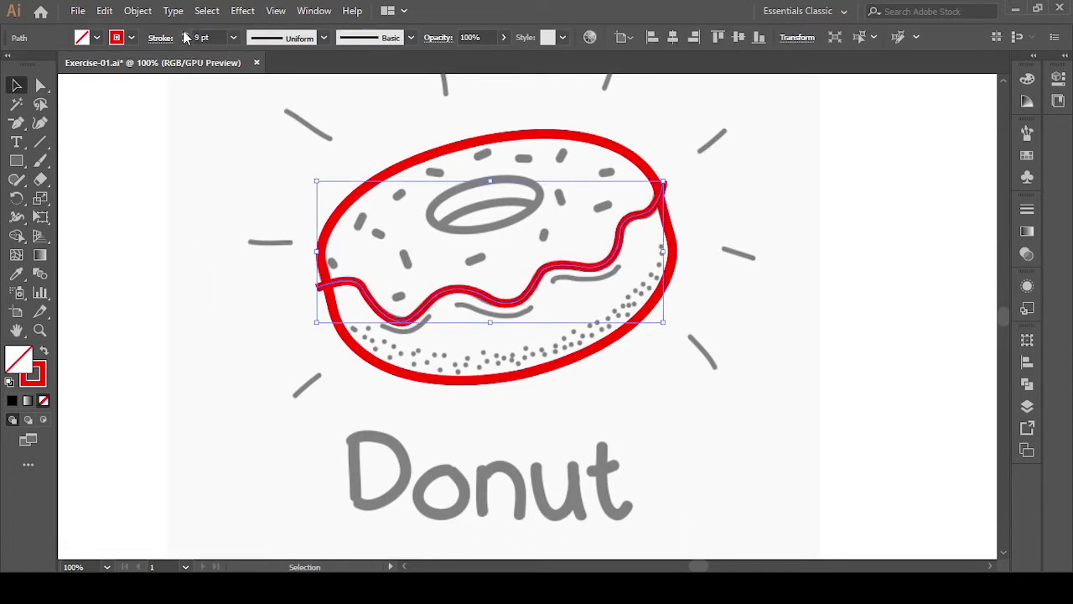
{"action": "left_click", "coordinate": [185, 35]}
{"action": "left_click", "coordinate": [215, 201]}
- Select the outer donut outline, then the wavy icing path on the right side
{"action": "left_click_drag", "start_coordinate": [264, 156], "coordinate": [364, 223]}
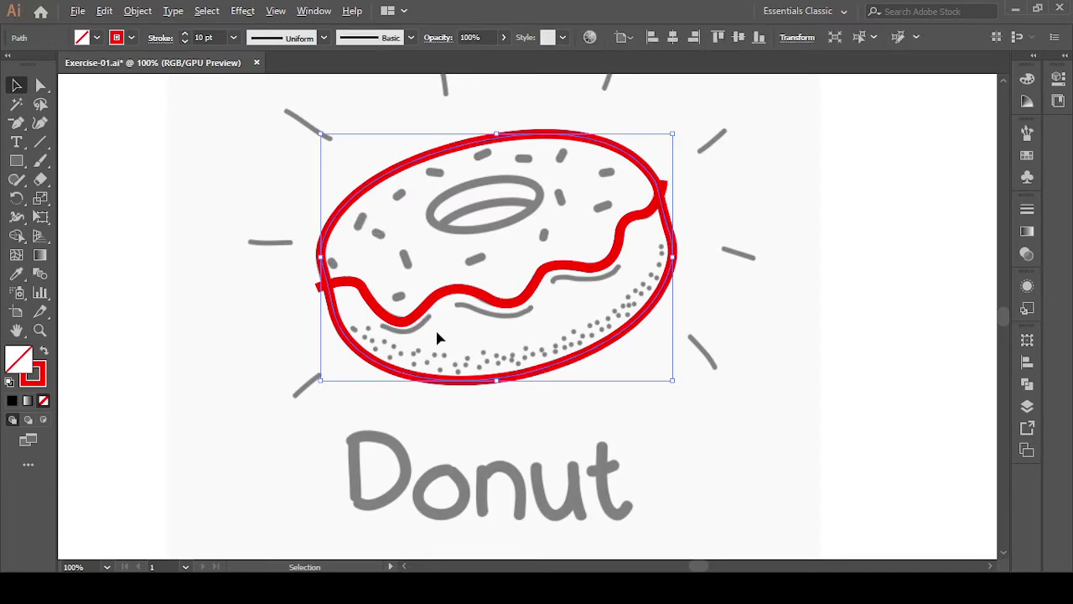
{"action": "scroll", "coordinate": [441, 329], "scroll_direction": "up", "scroll_amount": 1}
{"action": "left_click_drag", "start_coordinate": [692, 302], "coordinate": [501, 361]}
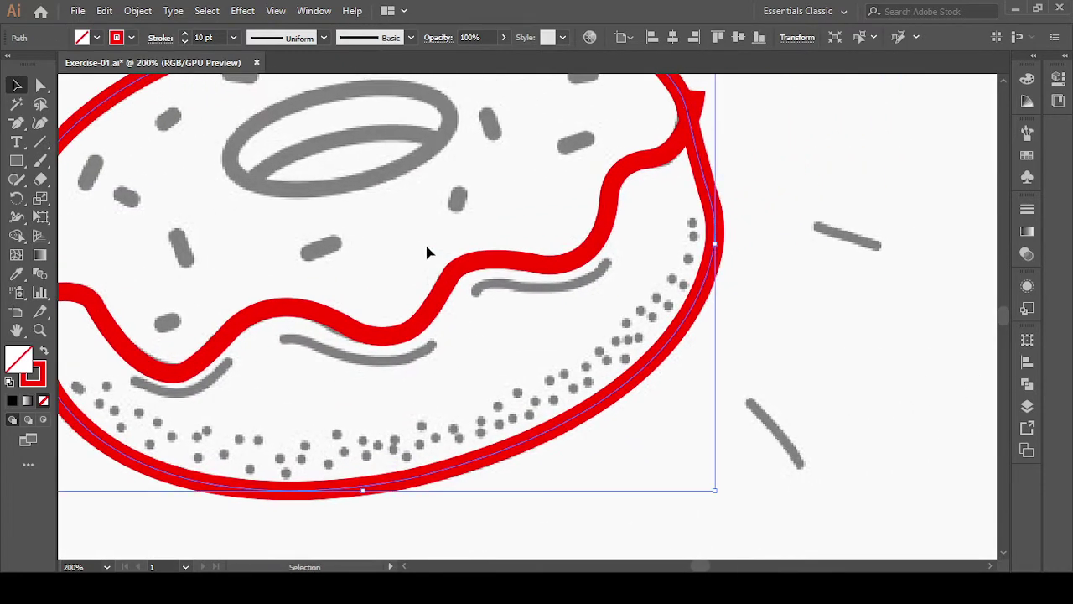
{"action": "left_click_drag", "start_coordinate": [491, 321], "coordinate": [490, 325]}
- Move an icing anchor onto the sketch, smooth its handle and round the sharp bend
{"action": "left_click", "coordinate": [40, 85]}
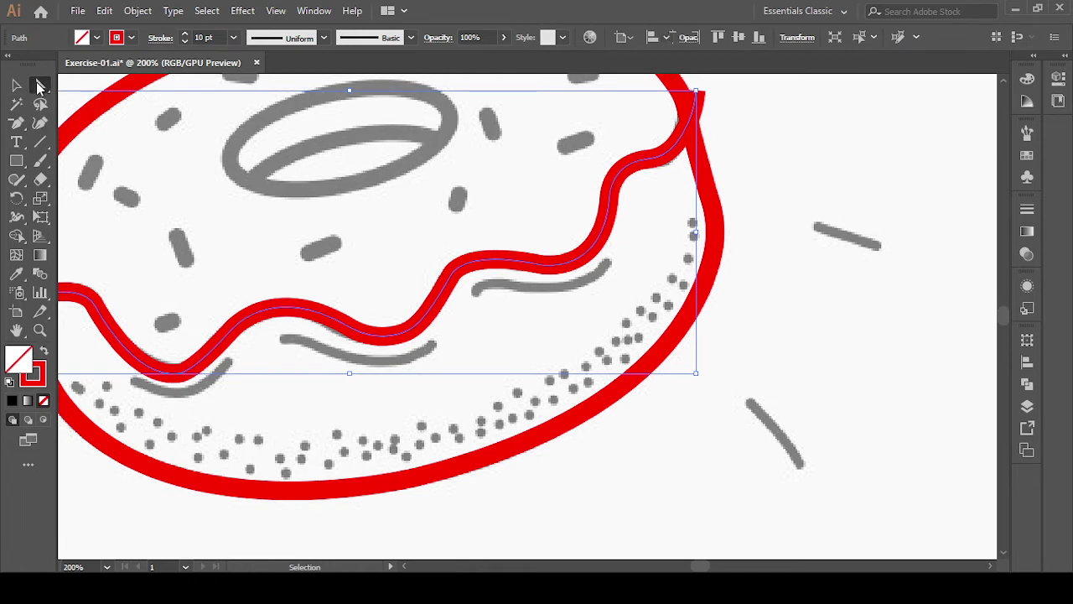
{"action": "left_click_drag", "start_coordinate": [415, 252], "coordinate": [492, 321]}
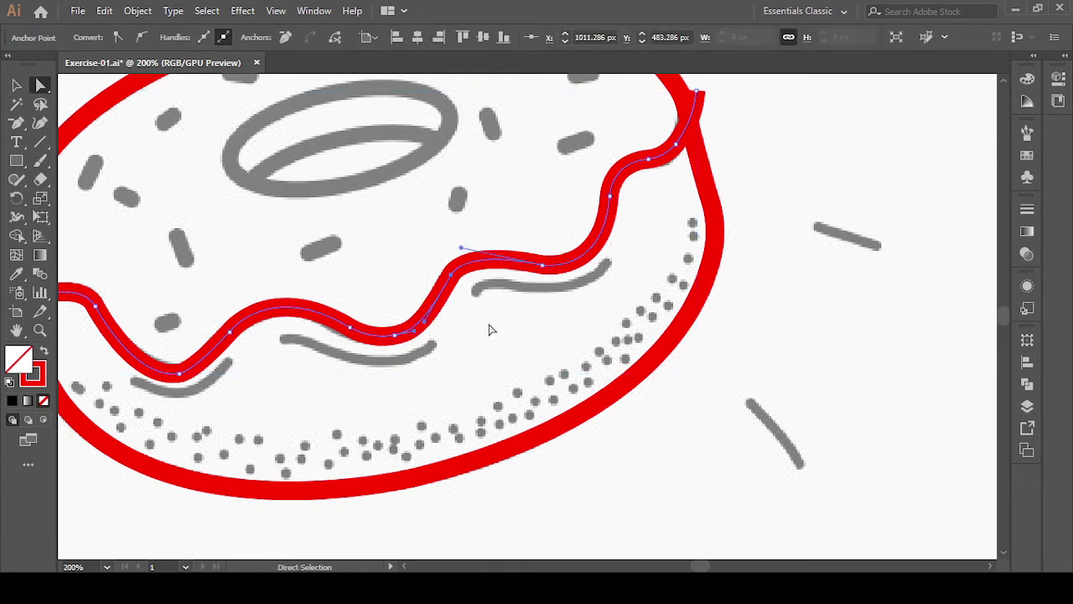
{"action": "scroll", "coordinate": [429, 328], "scroll_direction": "up", "scroll_amount": 3}
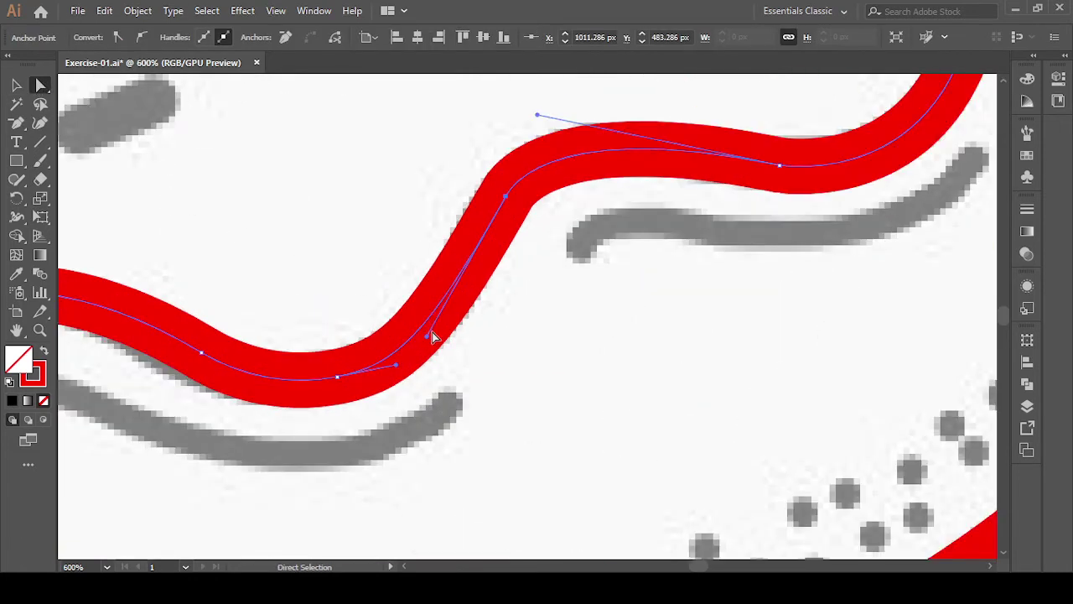
{"action": "left_click_drag", "start_coordinate": [428, 322], "coordinate": [418, 348]}
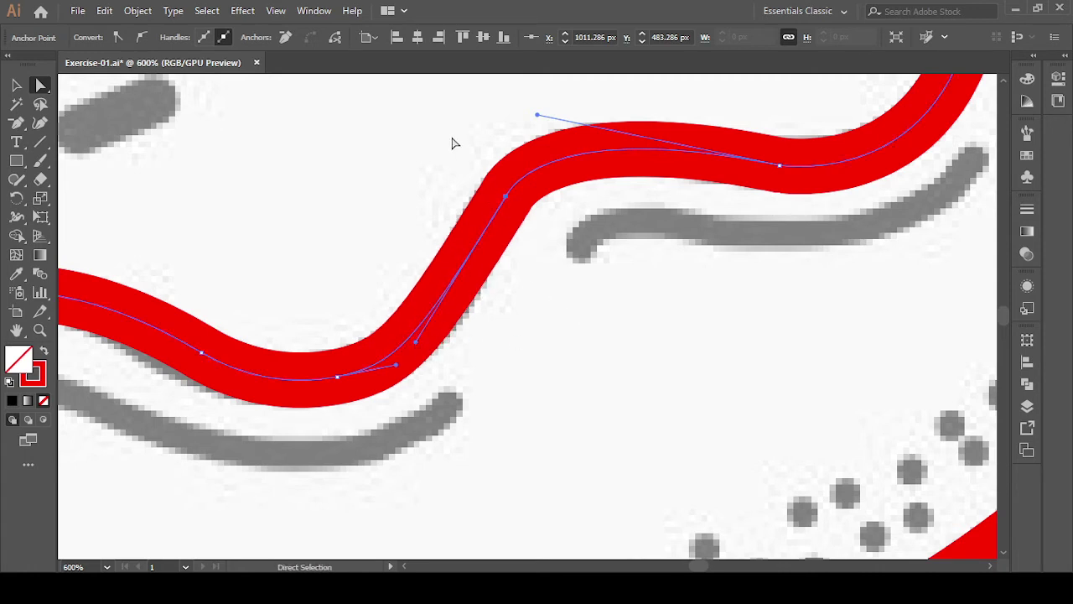
{"action": "left_click_drag", "start_coordinate": [535, 117], "coordinate": [569, 122]}
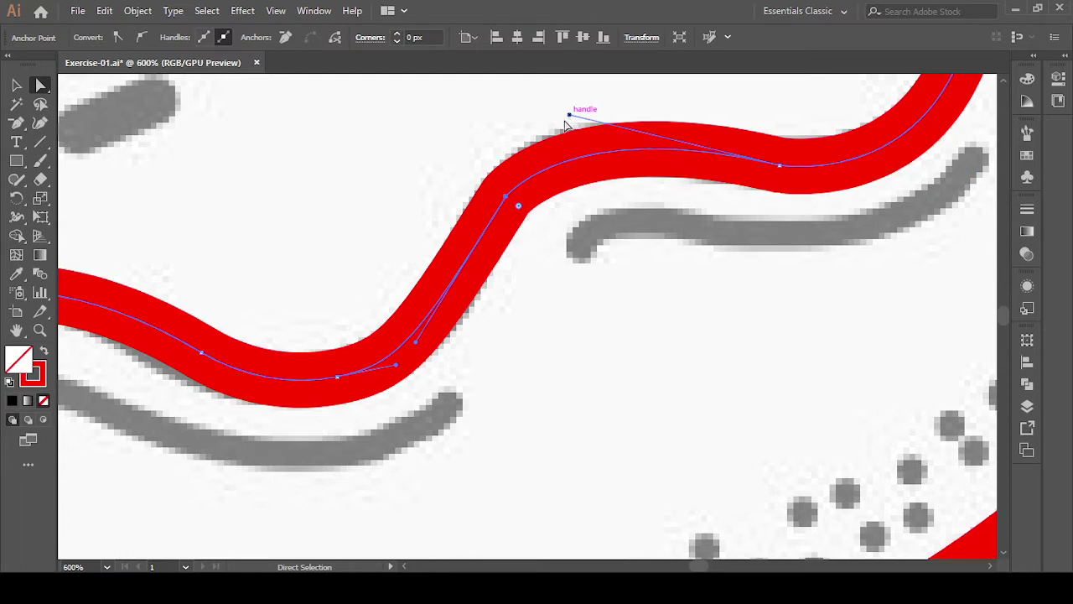
{"action": "mouse_move", "coordinate": [519, 205]}
{"action": "left_mouse_down"}
{"action": "mouse_move", "coordinate": [642, 319]}
{"action": "mouse_move", "coordinate": [628, 314]}
{"action": "left_mouse_up"}
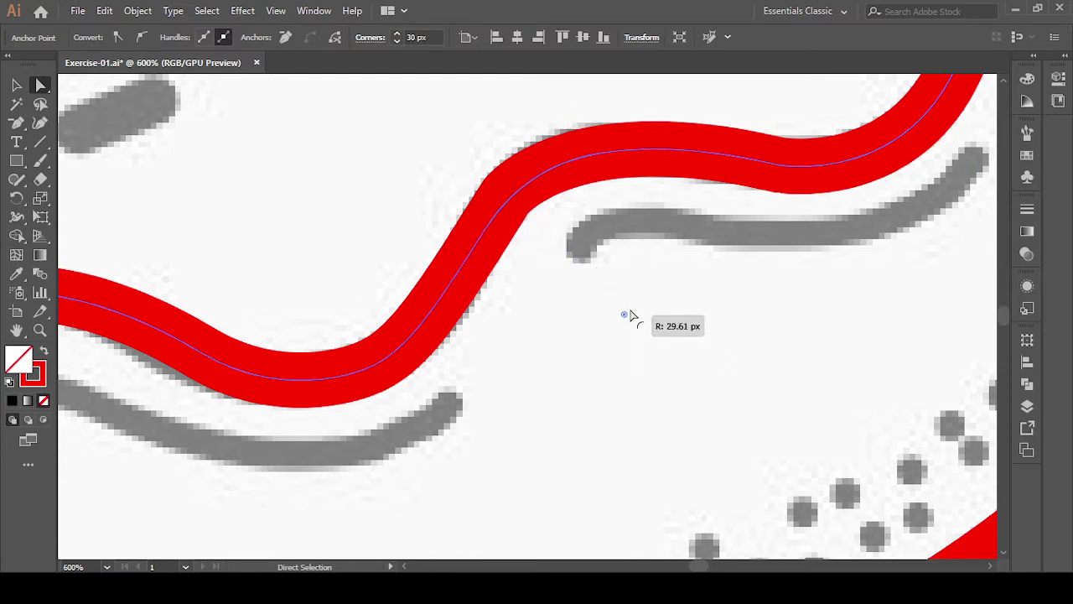
- Reshape the lower icing wave by adjusting one anchor's handle
{"action": "left_click", "coordinate": [686, 315]}
{"action": "scroll", "coordinate": [650, 289], "scroll_direction": "down", "scroll_amount": 3}
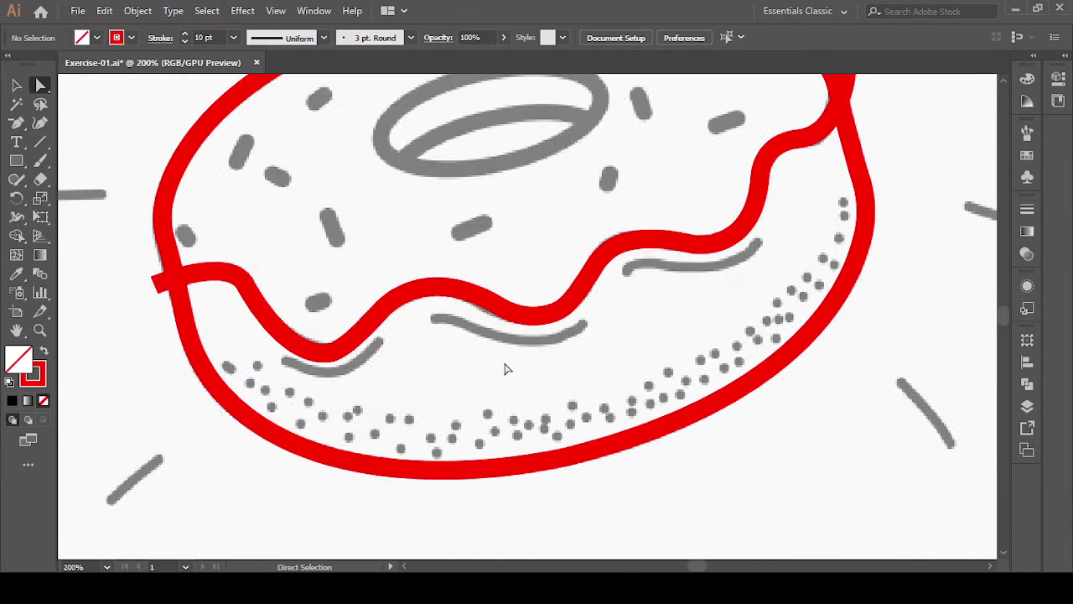
{"action": "scroll", "coordinate": [457, 331], "scroll_direction": "up", "scroll_amount": 3}
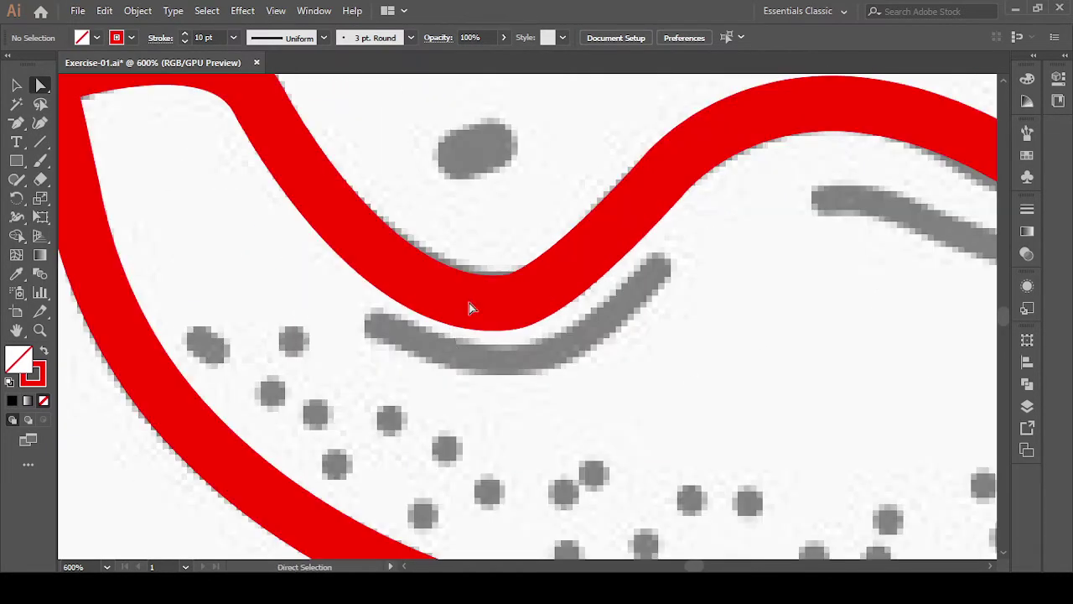
{"action": "left_click", "coordinate": [514, 300]}
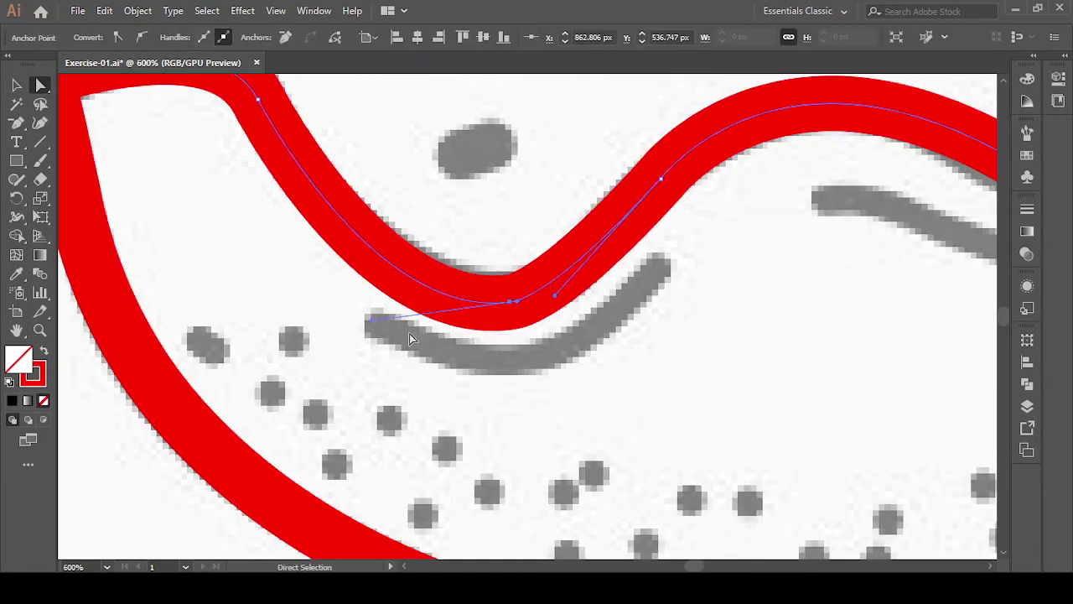
{"action": "left_click_drag", "start_coordinate": [375, 322], "coordinate": [386, 319]}
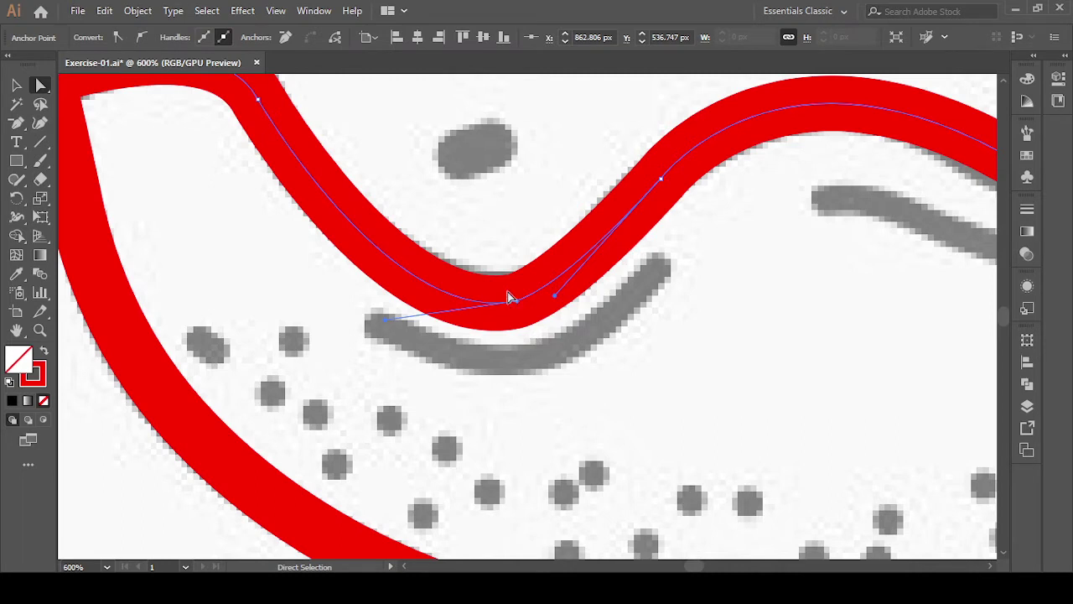
- Adjust both handles of the wave's bottom anchor so the left dip follows the sketch
{"action": "key", "text": "ctrl+shift+a"}
{"action": "left_click_drag", "start_coordinate": [574, 399], "coordinate": [568, 393]}
{"action": "left_click", "coordinate": [399, 320]}
{"action": "left_click_drag", "start_coordinate": [446, 181], "coordinate": [569, 388]}
{"action": "left_click_drag", "start_coordinate": [385, 320], "coordinate": [389, 325]}
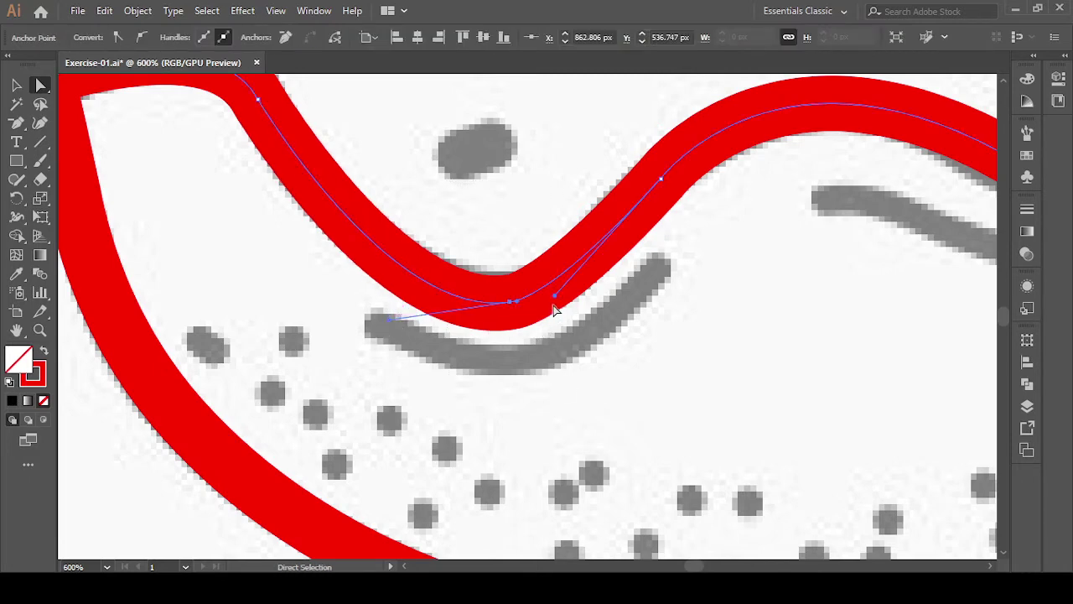
{"action": "left_click_drag", "start_coordinate": [554, 295], "coordinate": [569, 288]}
{"action": "left_click", "coordinate": [671, 334]}
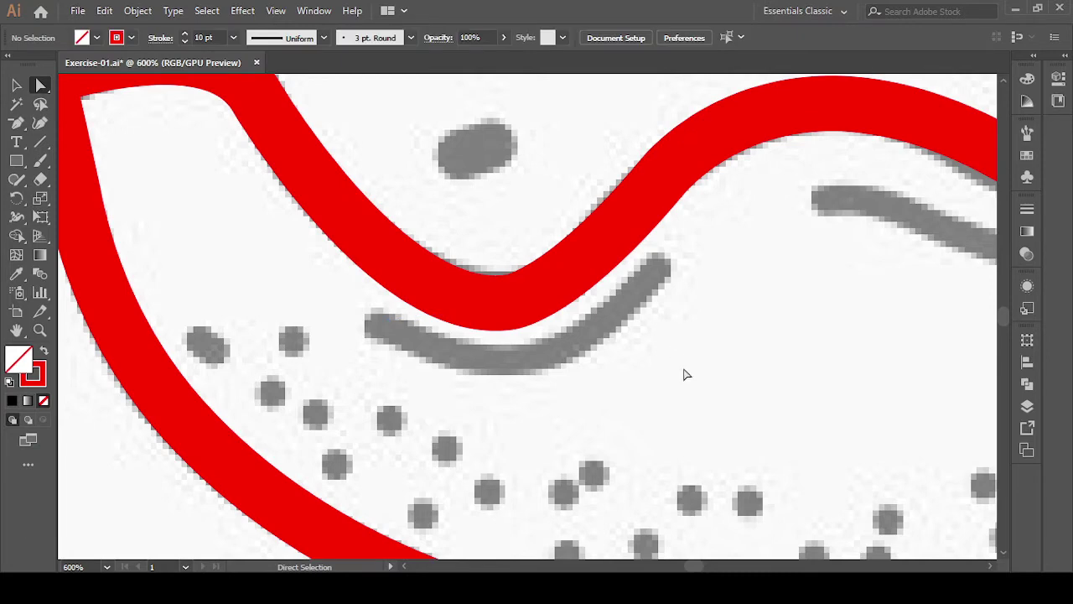
{"action": "key", "text": "ctrl+minus"}
{"action": "key", "text": "ctrl+minus"}
{"action": "key", "text": "ctrl+minus"}
{"action": "key", "text": "ctrl+plus"}
- Select the red donut paths, undoing an accidental new pen path along the way
{"action": "left_click_drag", "start_coordinate": [173, 210], "coordinate": [542, 384]}
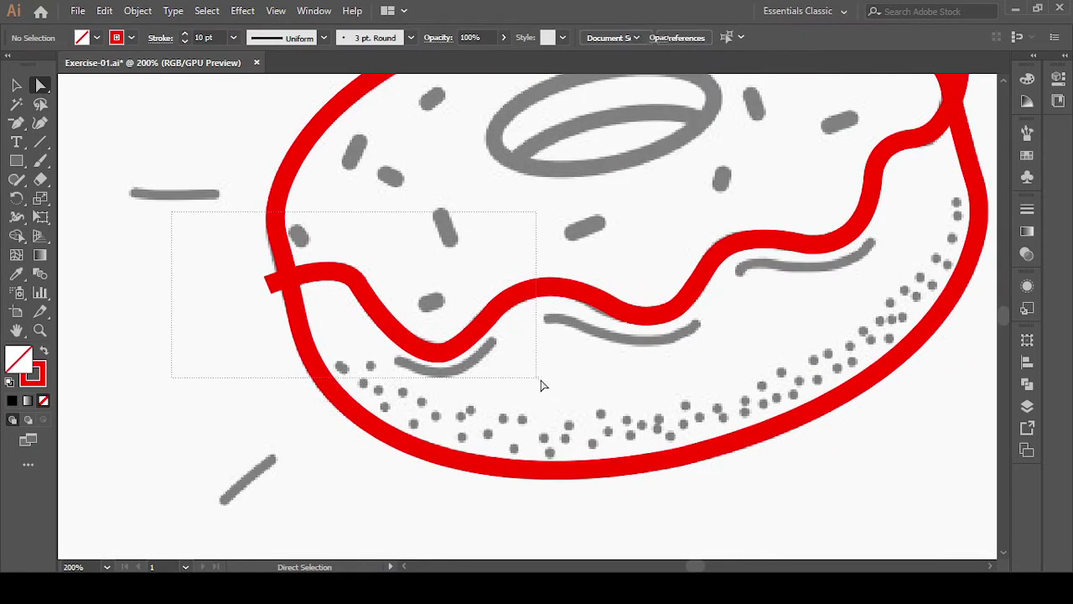
{"action": "left_click", "coordinate": [17, 84]}
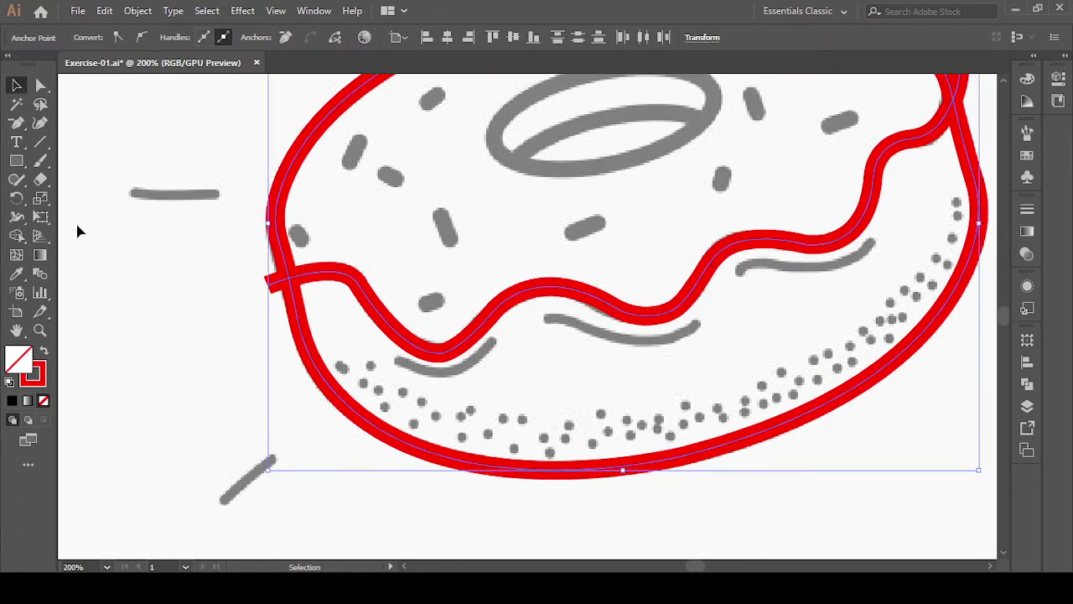
{"action": "key", "text": "p"}
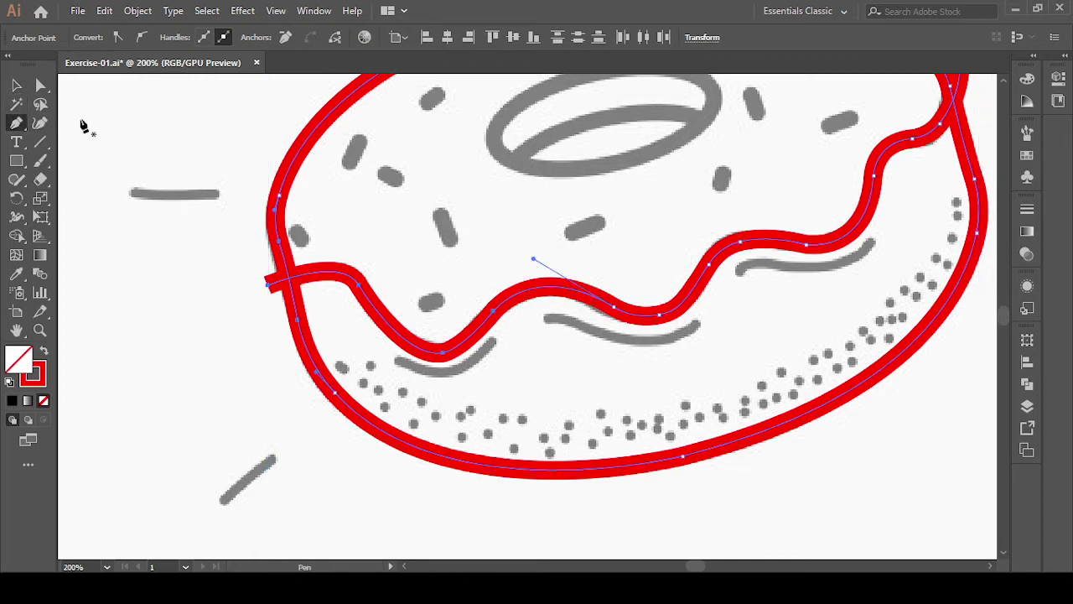
{"action": "left_click", "coordinate": [182, 161]}
{"action": "mouse_move", "coordinate": [180, 125]}
{"action": "left_mouse_down"}
{"action": "mouse_move", "coordinate": [571, 394]}
{"action": "mouse_move", "coordinate": [553, 391]}
{"action": "left_mouse_up"}
{"action": "key", "text": "ctrl+z"}
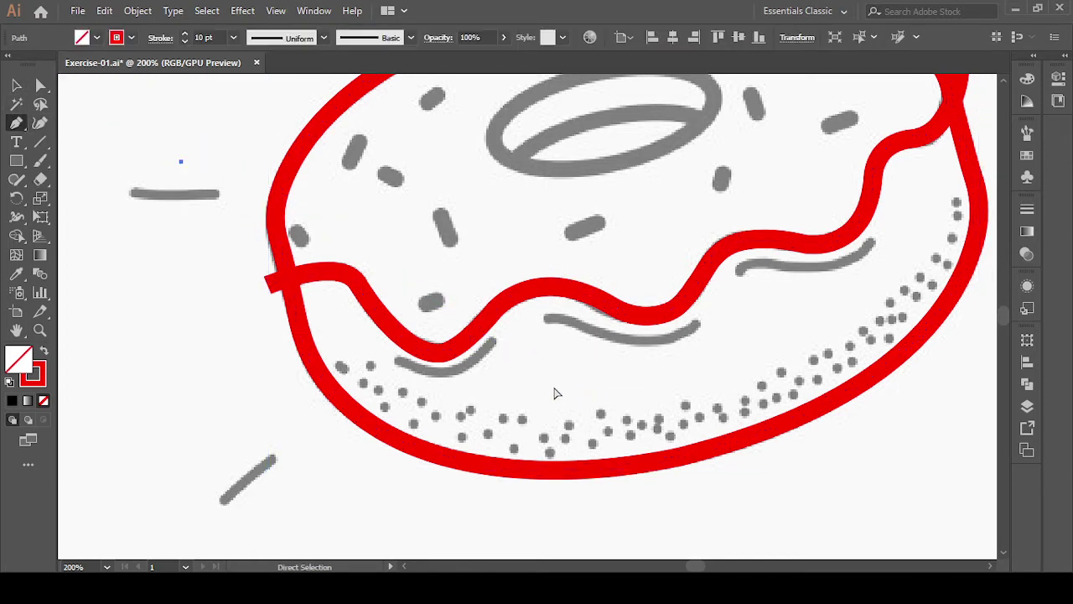
{"action": "key", "text": "ctrl+z"}
{"action": "key", "text": "v"}
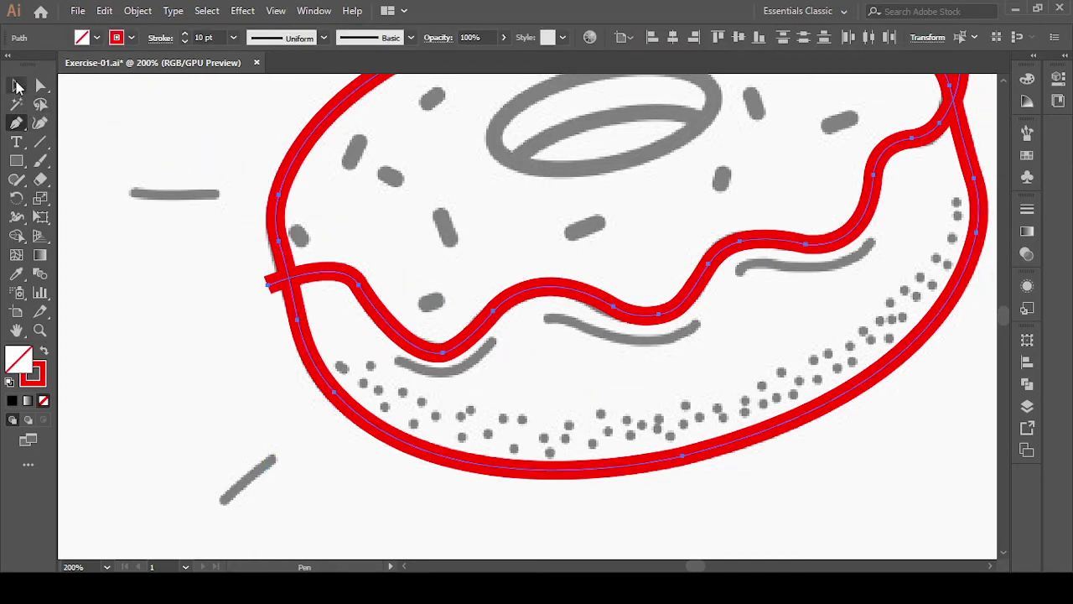
{"action": "left_click", "coordinate": [127, 133]}
{"action": "left_click", "coordinate": [728, 459]}
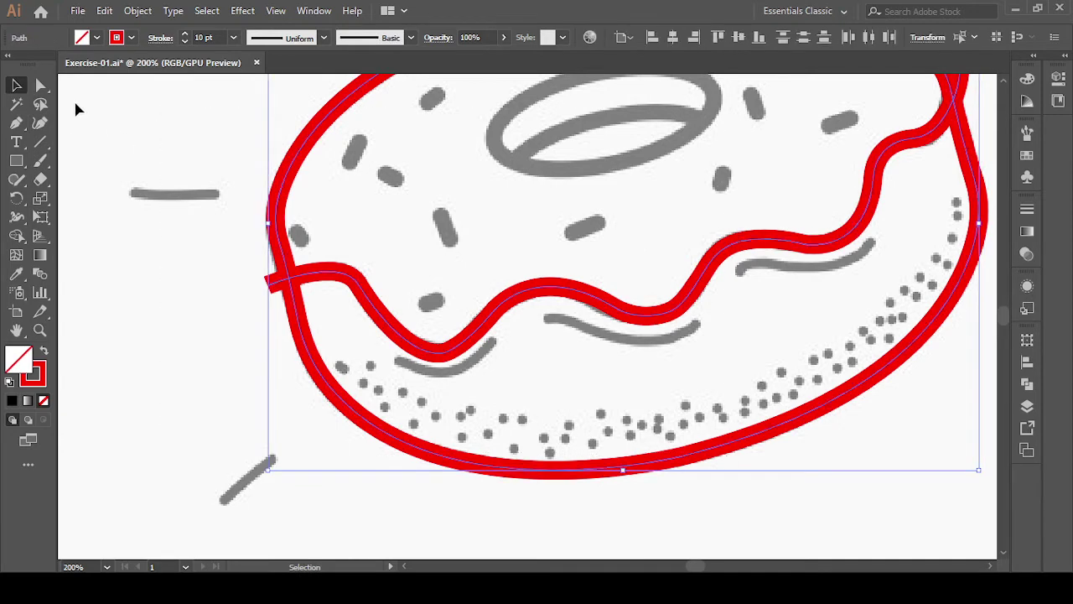
{"action": "scroll", "coordinate": [118, 189], "scroll_direction": "down", "scroll_amount": 2}
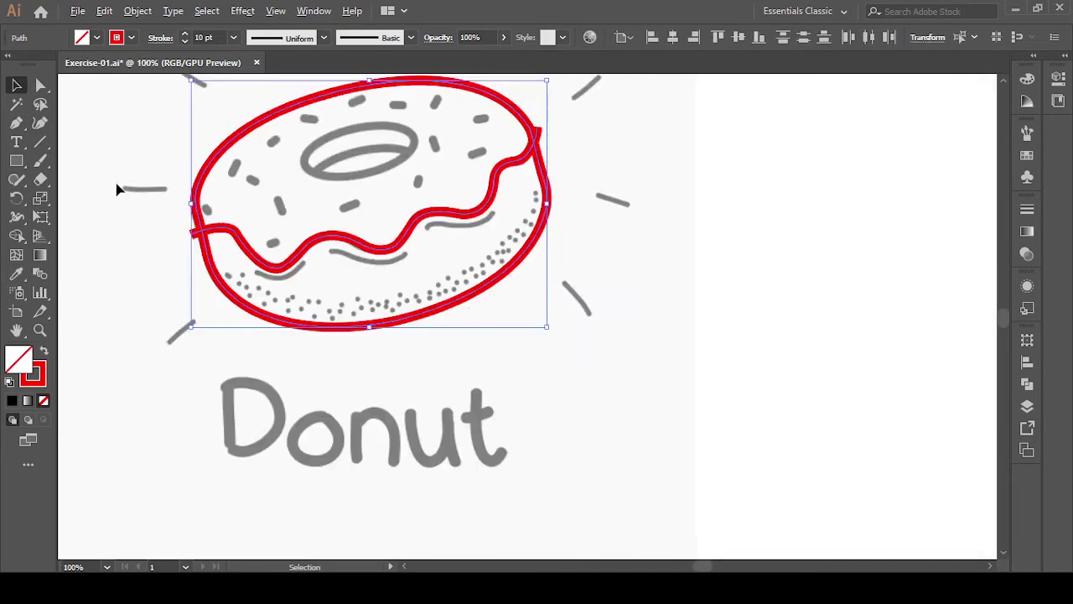
- Delete the red stubs at the icing's left and right crossings with Shape Builder
{"action": "left_click", "coordinate": [16, 236]}
{"action": "scroll", "coordinate": [134, 222], "scroll_direction": "up", "scroll_amount": 4}
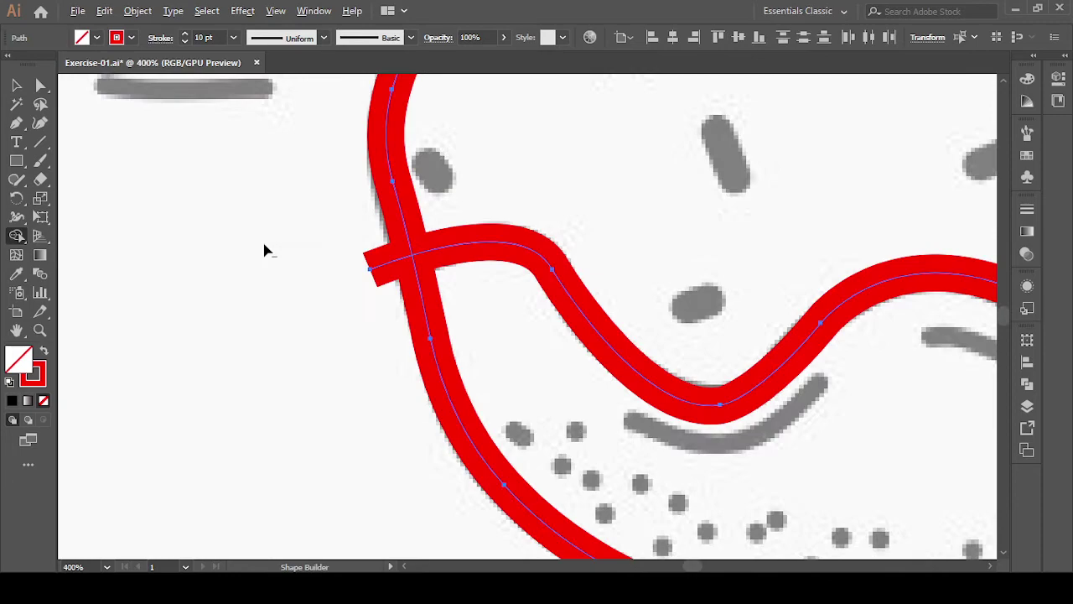
{"action": "left_click", "coordinate": [390, 261], "text": "alt"}
{"action": "scroll", "coordinate": [294, 313], "scroll_direction": "down", "scroll_amount": 4}
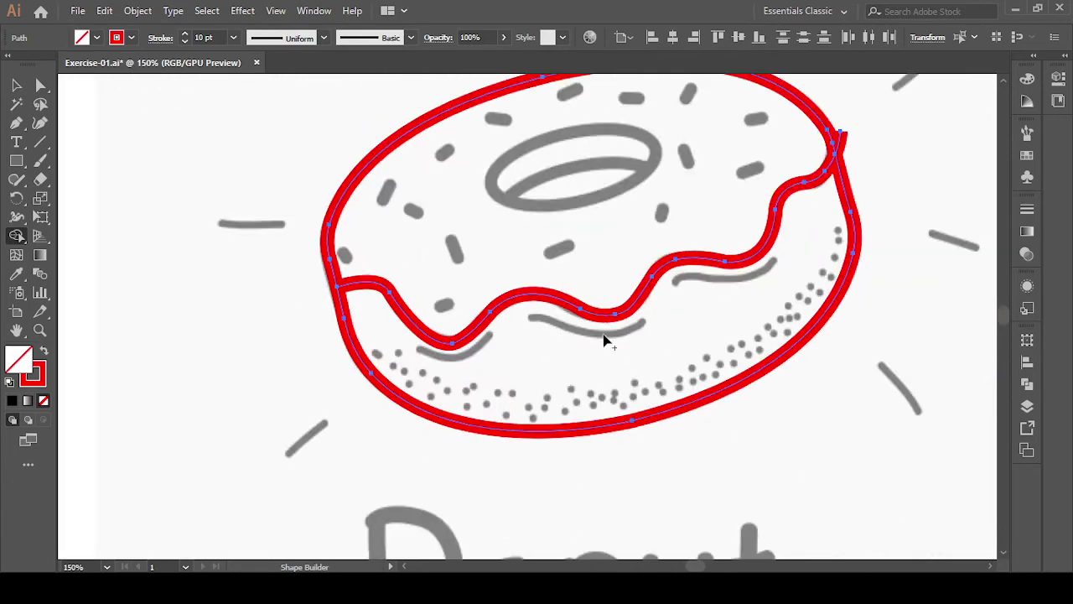
{"action": "scroll", "coordinate": [468, 376], "scroll_direction": "right", "scroll_amount": 2}
{"action": "scroll", "coordinate": [391, 307], "scroll_direction": "up", "scroll_amount": 1}
{"action": "scroll", "coordinate": [461, 239], "scroll_direction": "up", "scroll_amount": 3}
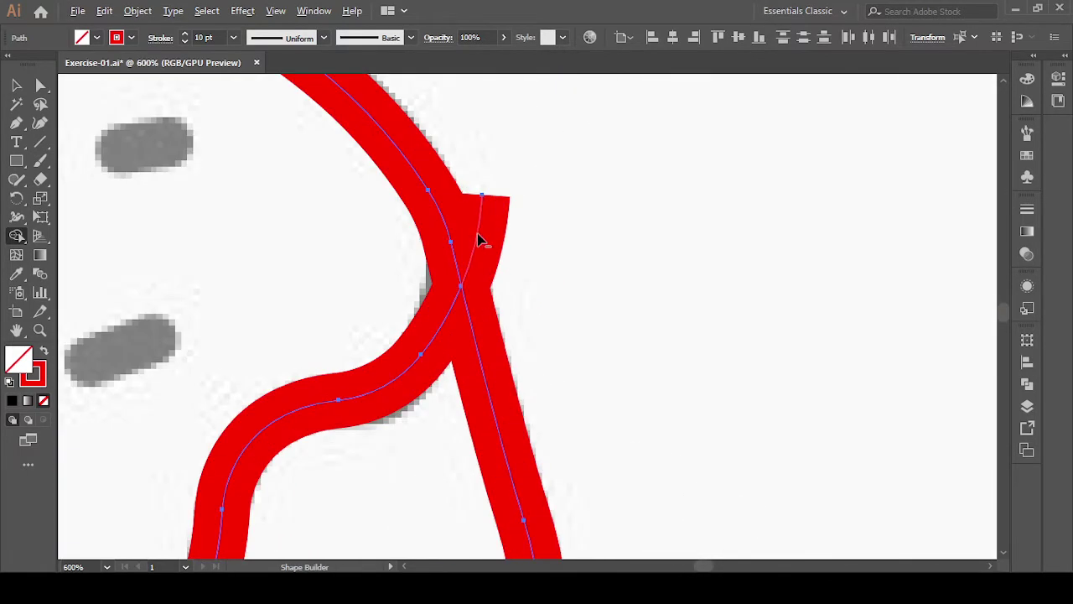
{"action": "left_click", "coordinate": [482, 237], "text": "alt"}
{"action": "scroll", "coordinate": [553, 263], "scroll_direction": "down", "scroll_amount": 3}
{"action": "scroll", "coordinate": [547, 277], "scroll_direction": "down", "scroll_amount": 2}
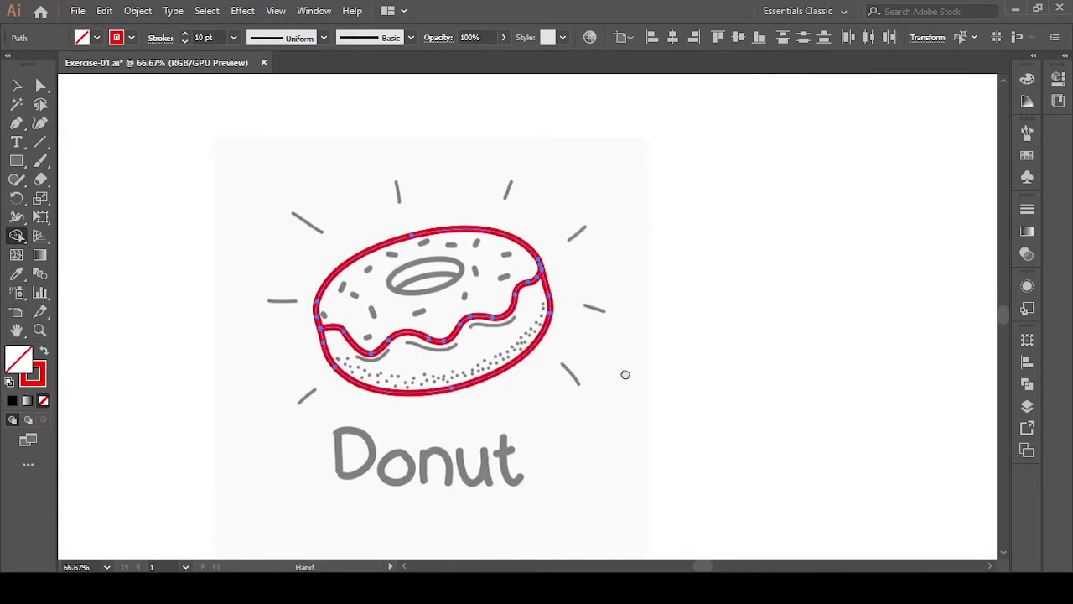
{"action": "scroll", "coordinate": [624, 374], "scroll_direction": "down", "scroll_amount": 1}
{"action": "scroll", "coordinate": [623, 374], "scroll_direction": "left", "scroll_amount": 3}
{"action": "left_click", "coordinate": [16, 86]}
{"action": "left_click", "coordinate": [324, 297]}
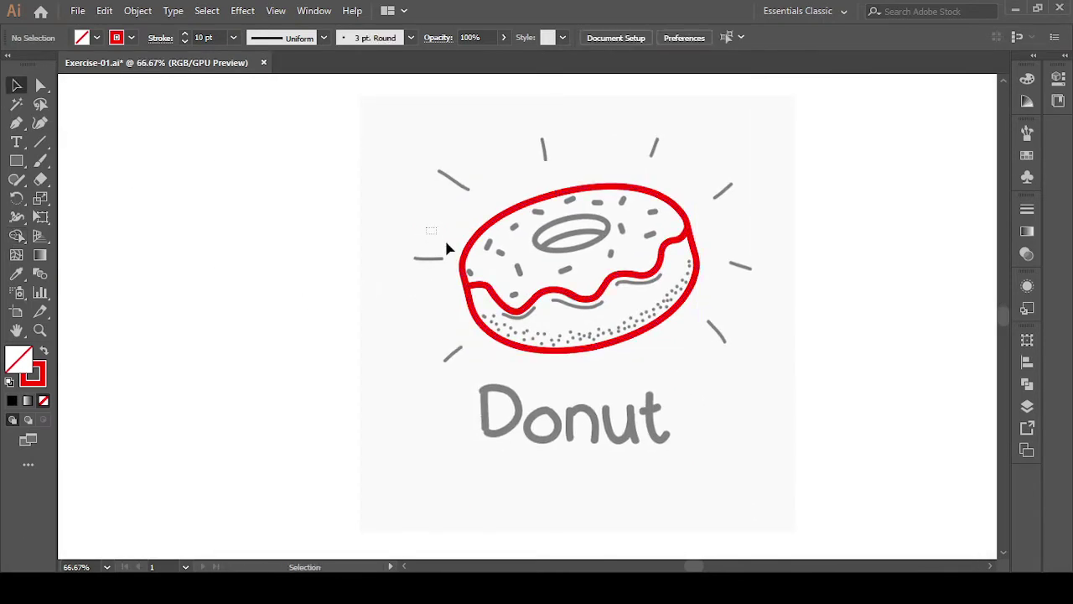
- Zoom in and draw a red circle over the donut hole with the Ellipse tool
{"action": "left_click", "coordinate": [537, 331]}
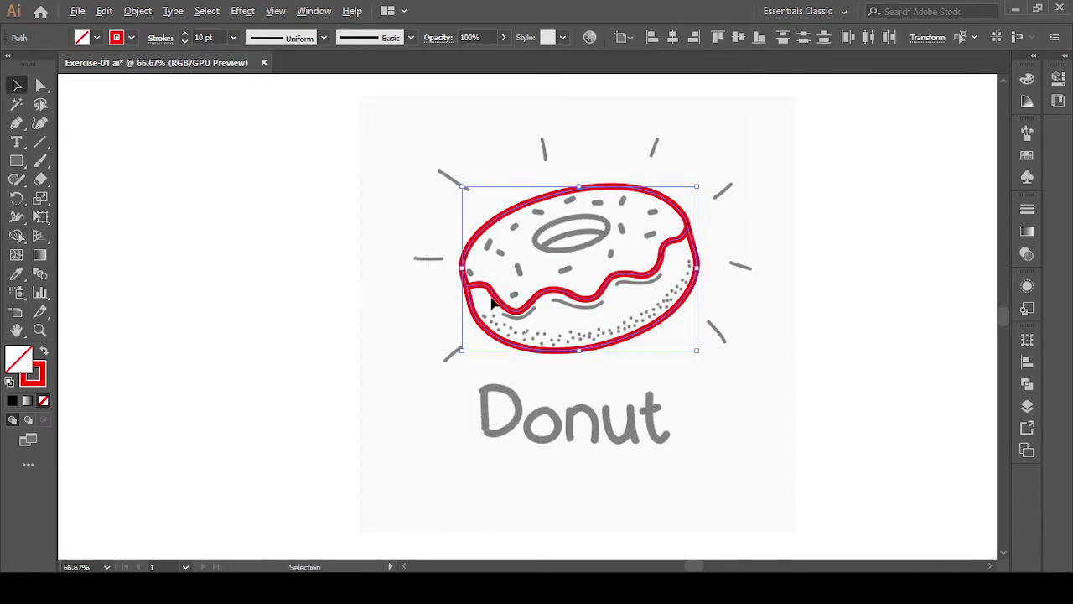
{"action": "scroll", "coordinate": [494, 303], "scroll_direction": "up", "scroll_amount": 2}
{"action": "left_click_drag", "start_coordinate": [662, 252], "coordinate": [371, 330]}
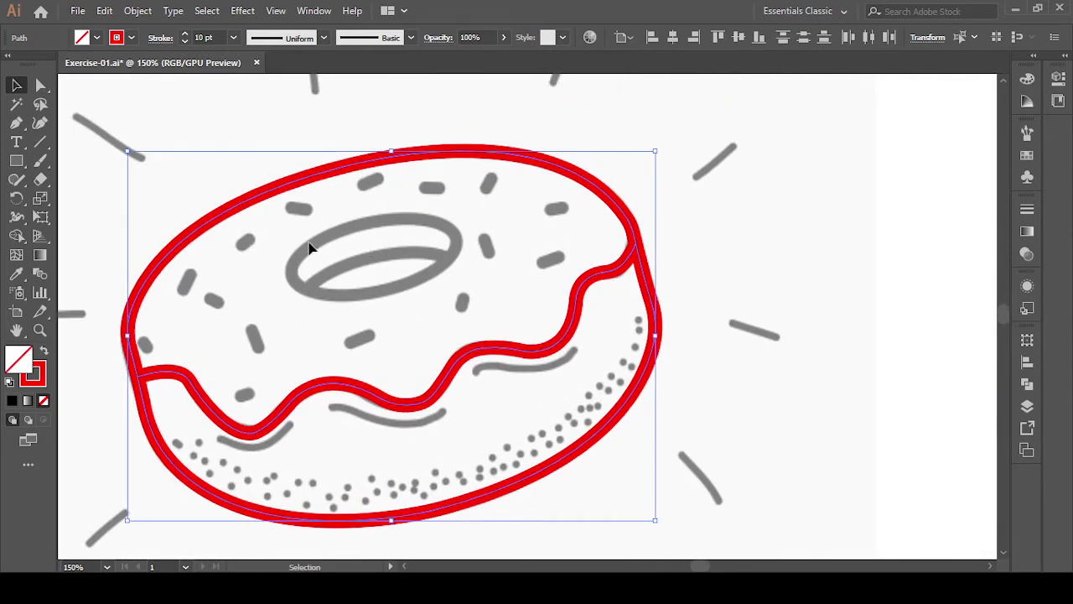
{"action": "left_click_drag", "start_coordinate": [16, 161], "coordinate": [47, 200]}
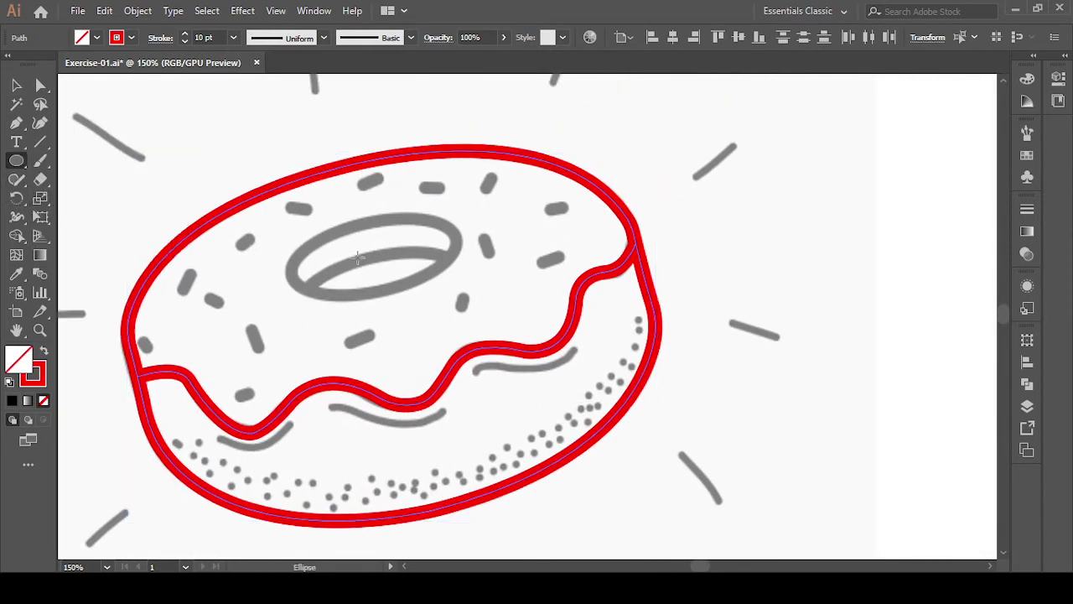
{"action": "left_click_drag", "start_coordinate": [369, 251], "coordinate": [416, 297]}
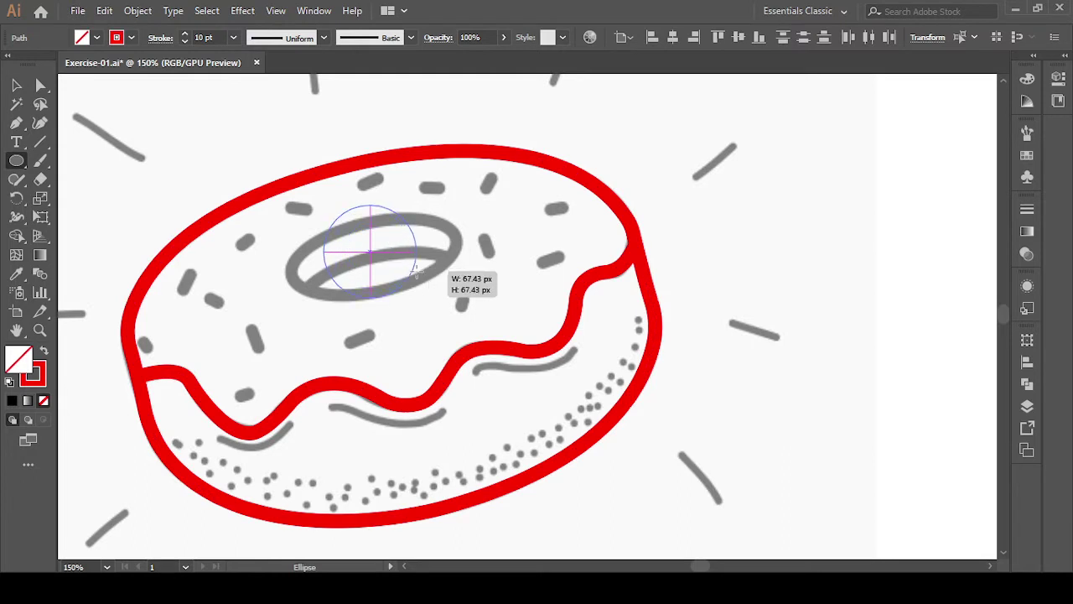
{"action": "key", "text": "v"}
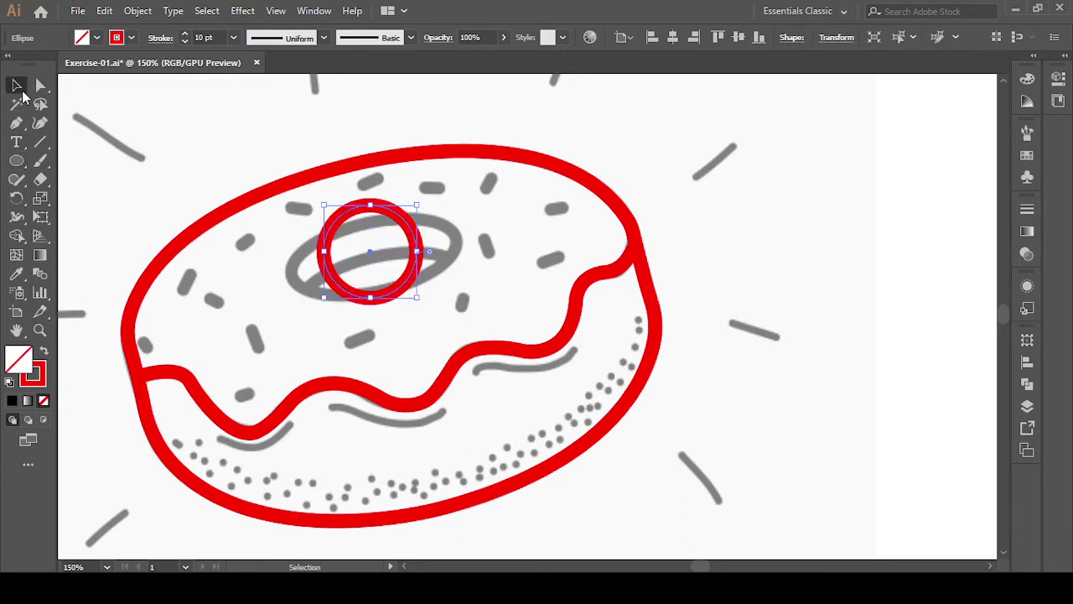
- Stretch, tilt and move the ellipse onto the hole, setting its stroke to 6 pt
{"action": "left_click_drag", "start_coordinate": [417, 251], "coordinate": [474, 251]}
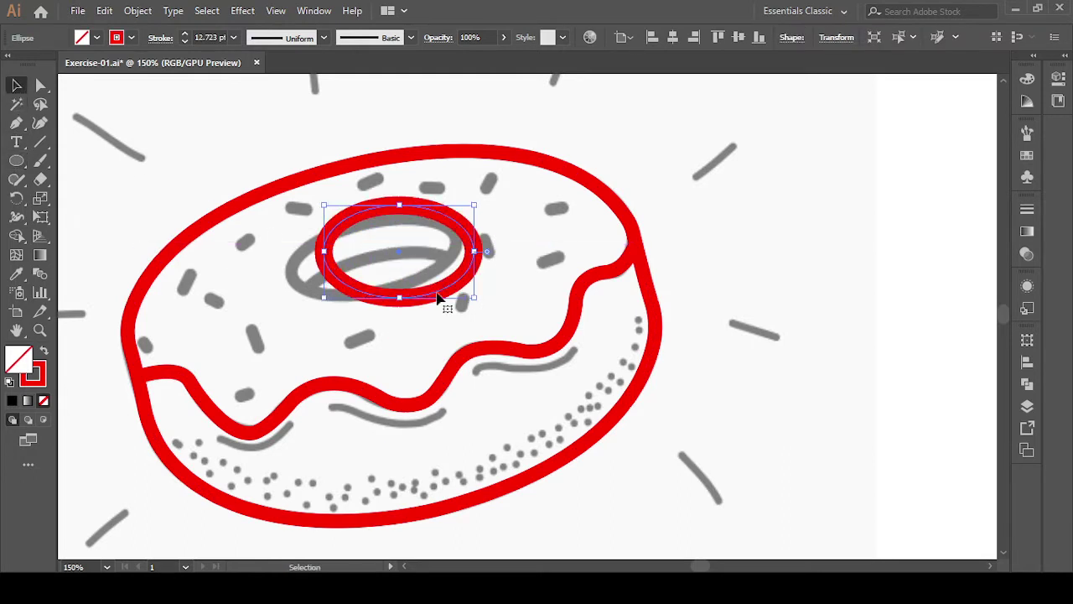
{"action": "left_click_drag", "start_coordinate": [476, 303], "coordinate": [492, 276]}
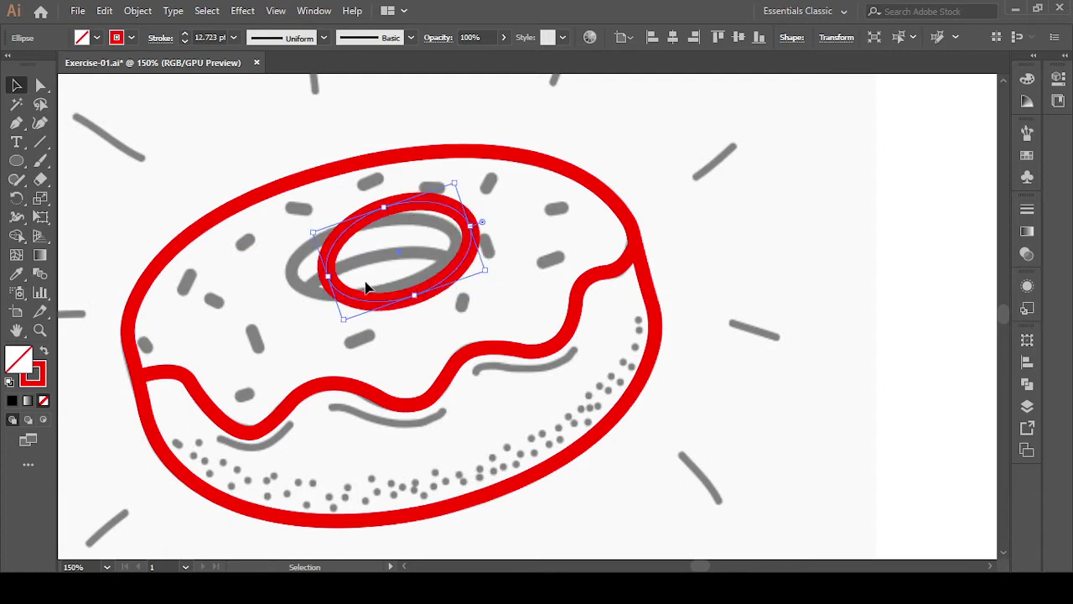
{"action": "left_click_drag", "start_coordinate": [338, 297], "coordinate": [301, 297]}
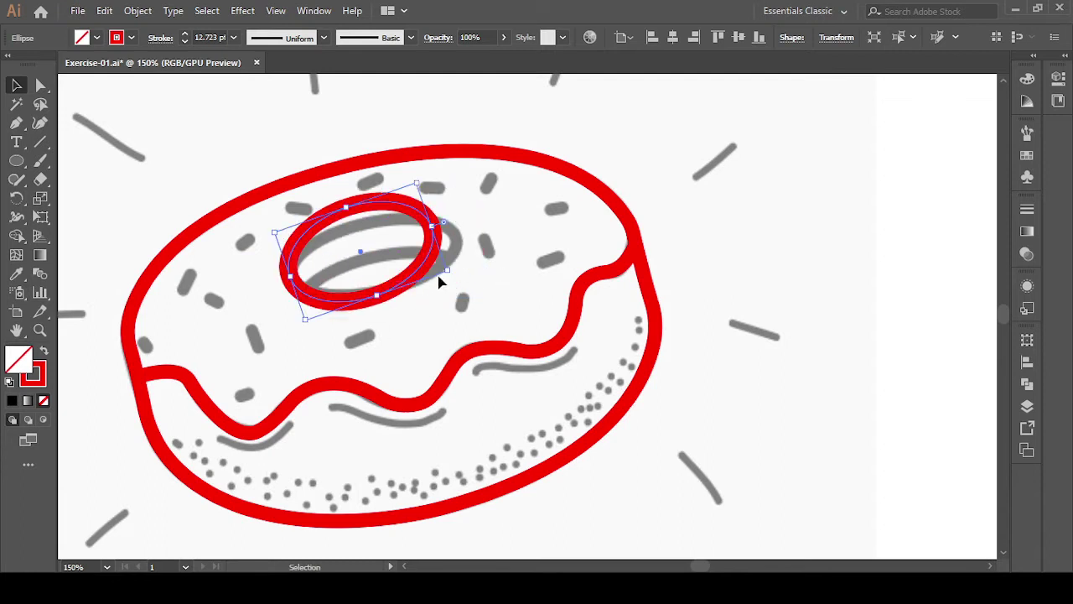
{"action": "left_click_drag", "start_coordinate": [455, 271], "coordinate": [462, 298]}
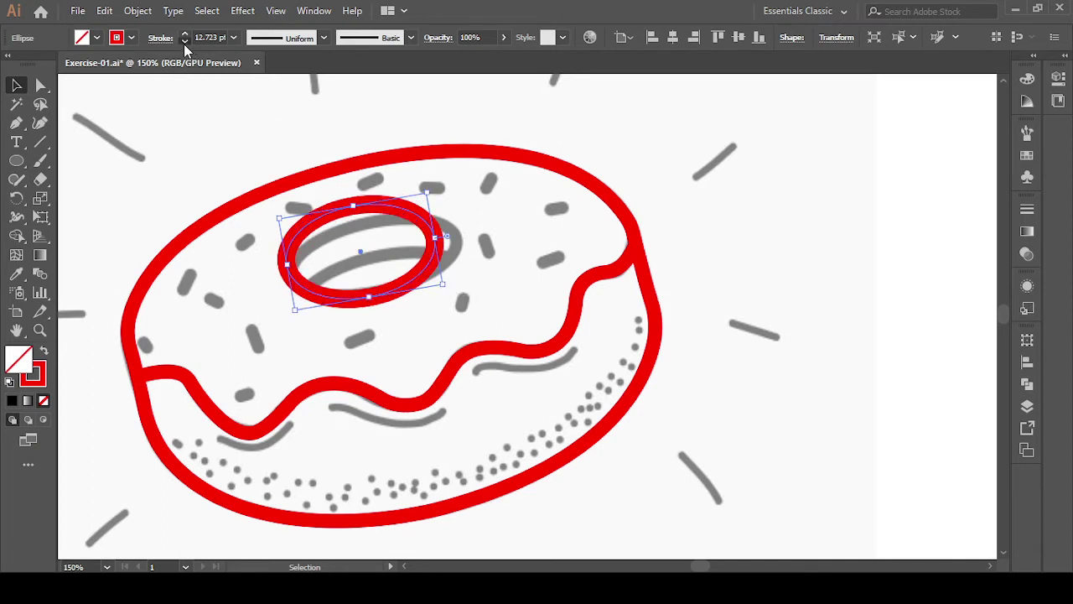
{"action": "type", "text": "6"}
{"action": "key", "text": "Return"}
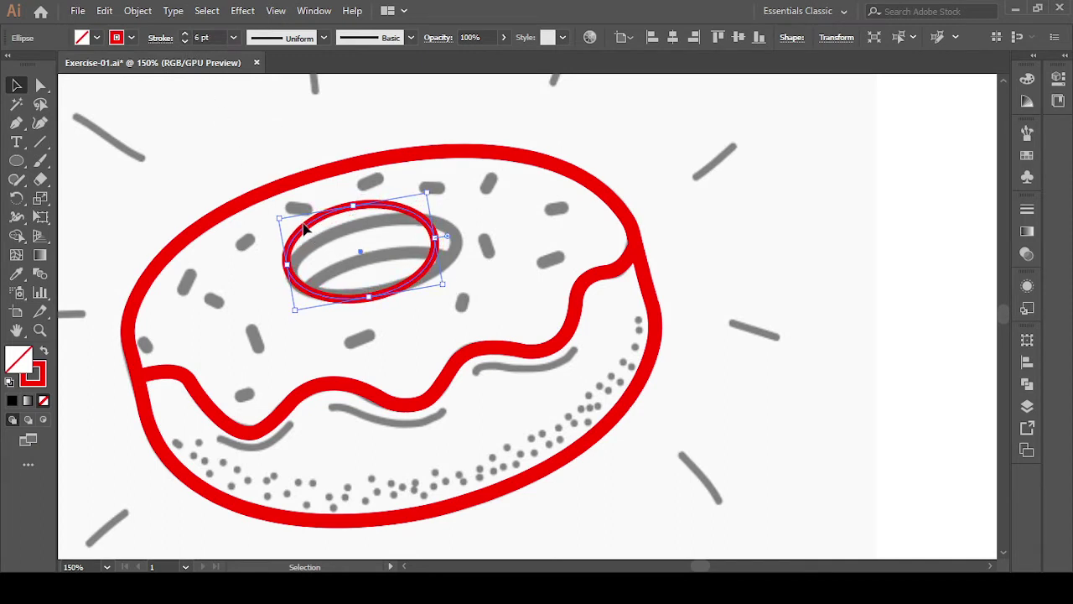
- Refine the ellipse's width, height and position to sit on the grey hole outline
{"action": "left_click_drag", "start_coordinate": [308, 233], "coordinate": [324, 245]}
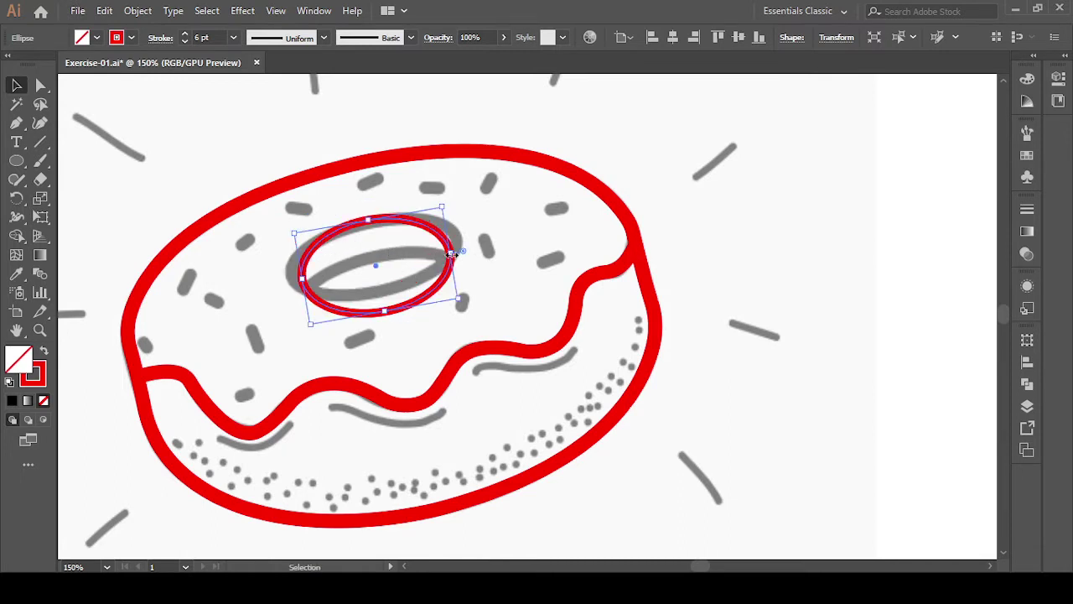
{"action": "left_click_drag", "start_coordinate": [451, 252], "coordinate": [471, 249]}
{"action": "left_click_drag", "start_coordinate": [396, 312], "coordinate": [391, 290]}
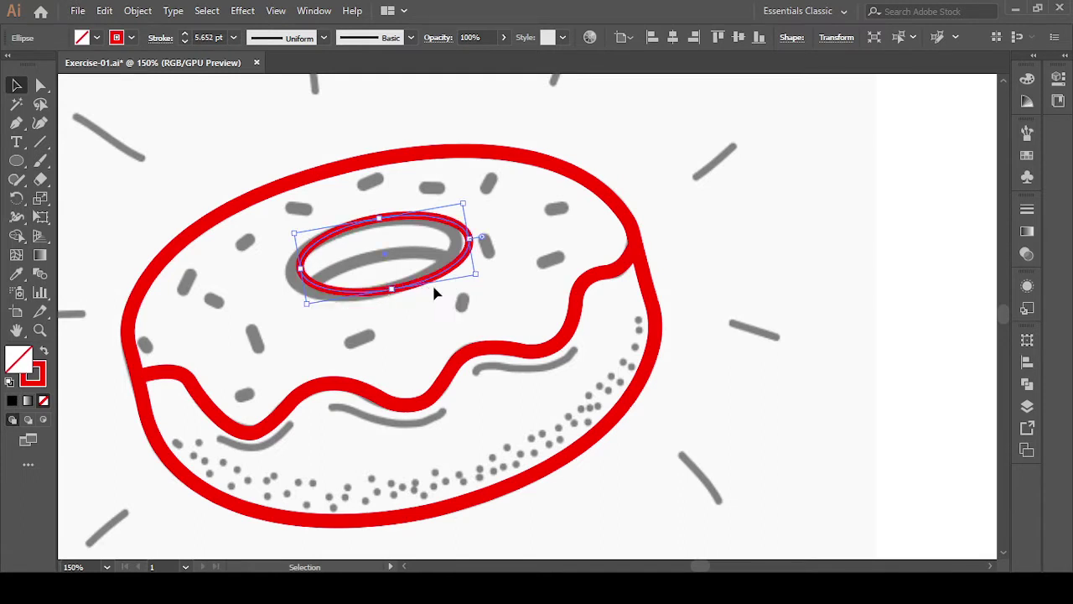
{"action": "left_click_drag", "start_coordinate": [435, 285], "coordinate": [423, 288]}
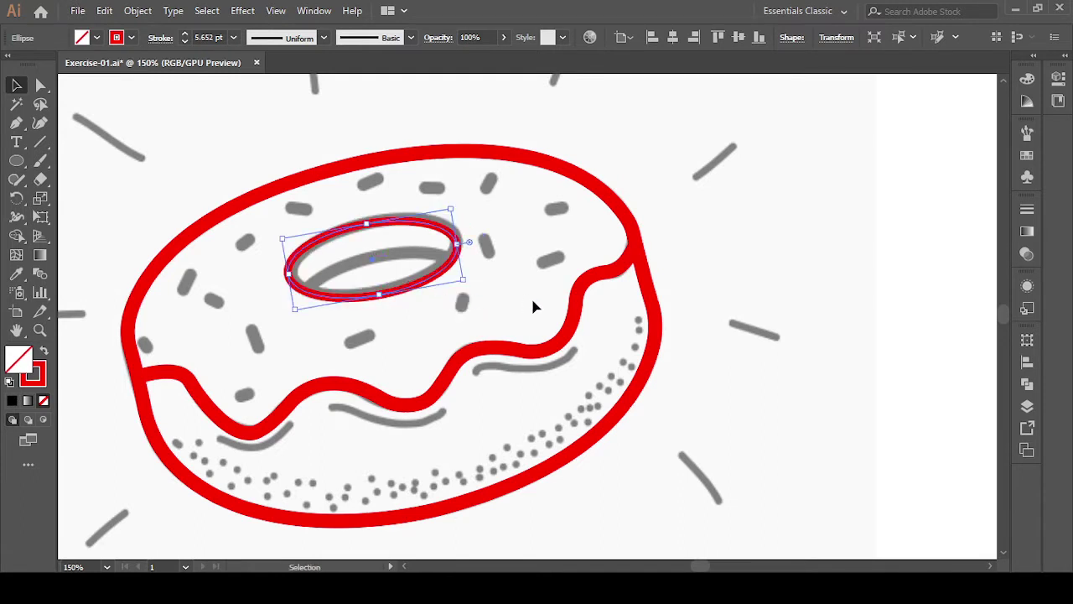
{"action": "key", "text": "Right"}
{"action": "key", "text": "Right"}
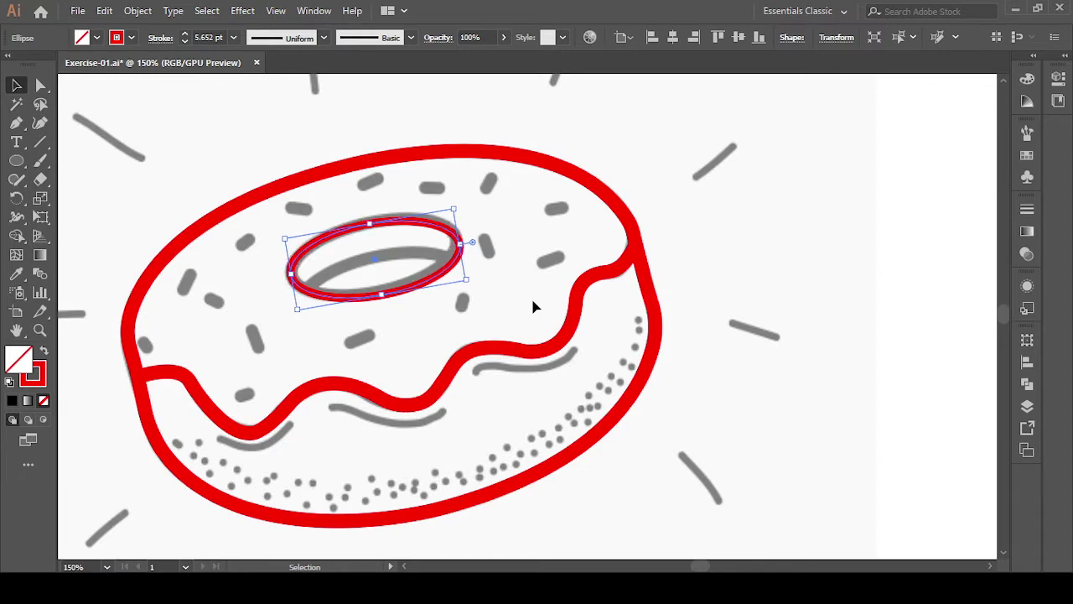
{"action": "key", "text": "Up"}
{"action": "key", "text": "Up"}
{"action": "key", "text": "Up"}
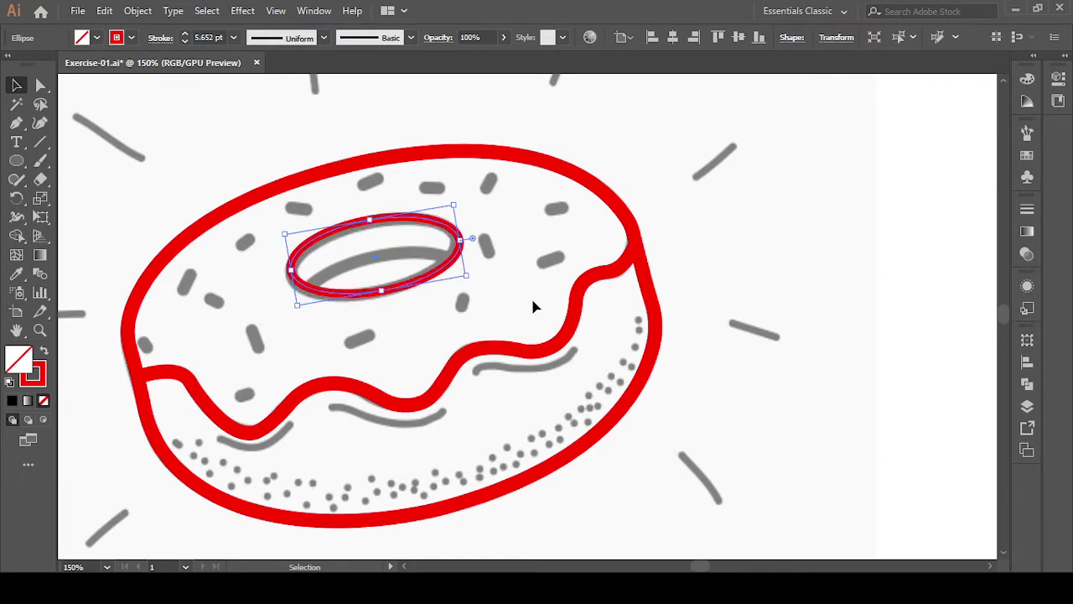
{"action": "scroll", "coordinate": [397, 282], "scroll_direction": "up", "scroll_amount": 3}
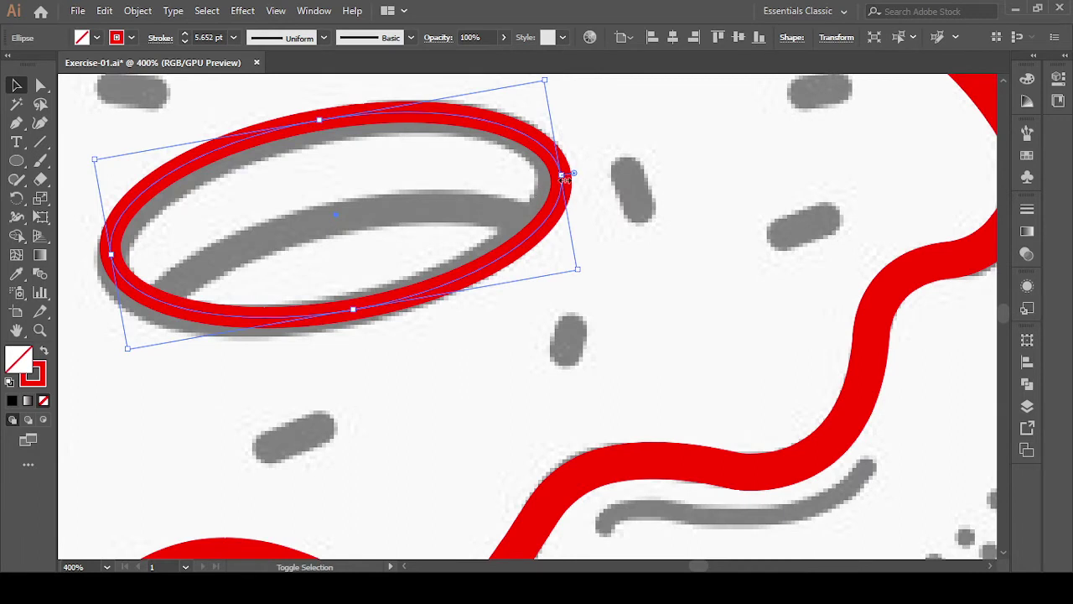
- Raise the hole ellipse's stroke through 8 pt to 10 pt while adjusting its width, position and tilt
{"action": "left_click_drag", "start_coordinate": [561, 174], "coordinate": [555, 175]}
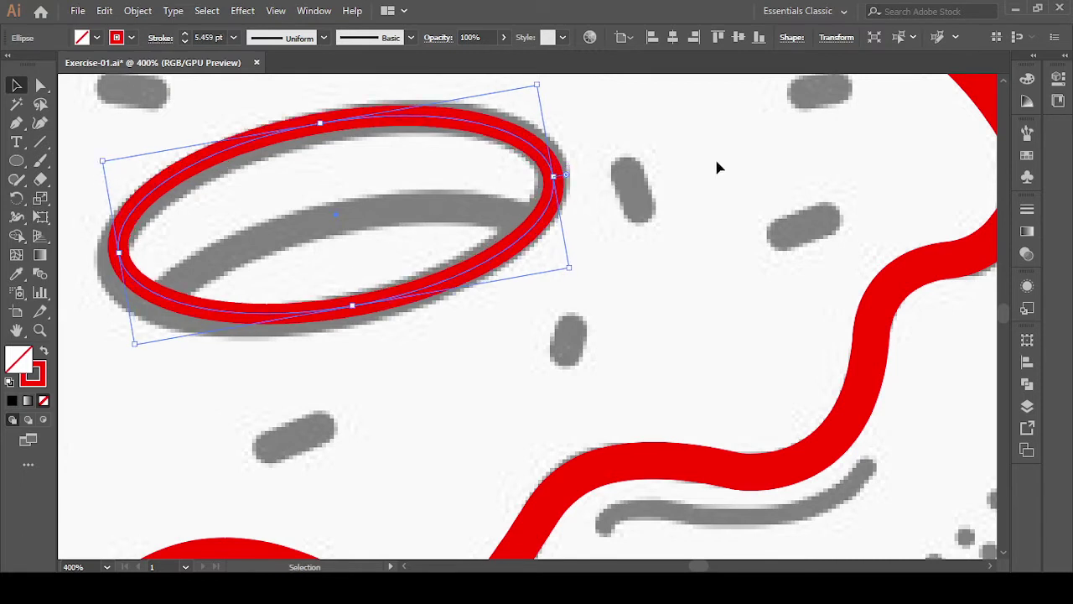
{"action": "key", "text": "Down"}
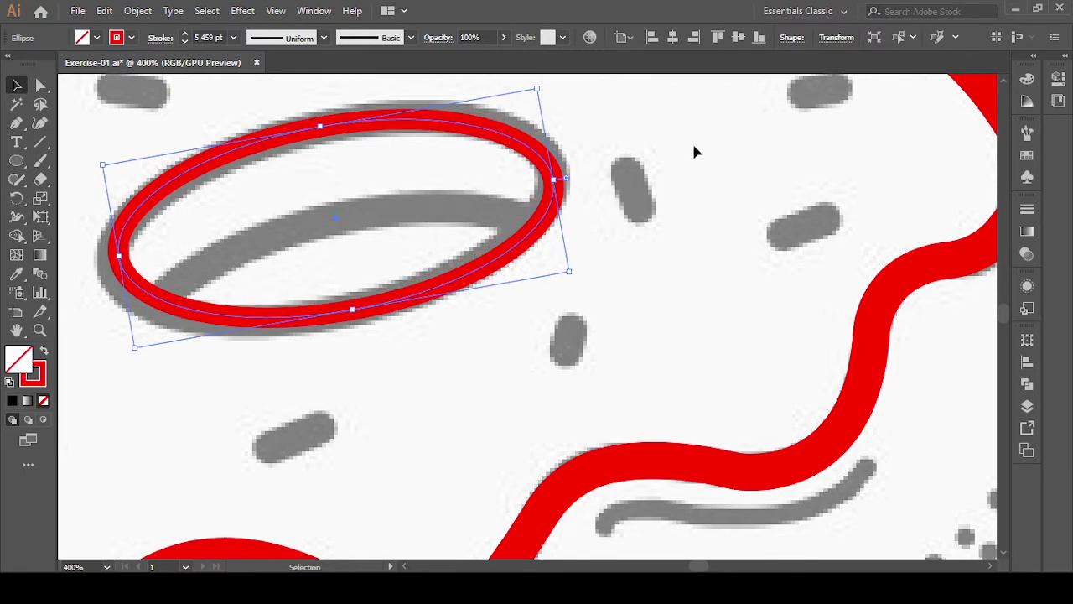
{"action": "left_click", "coordinate": [185, 42]}
{"action": "left_click", "coordinate": [186, 41]}
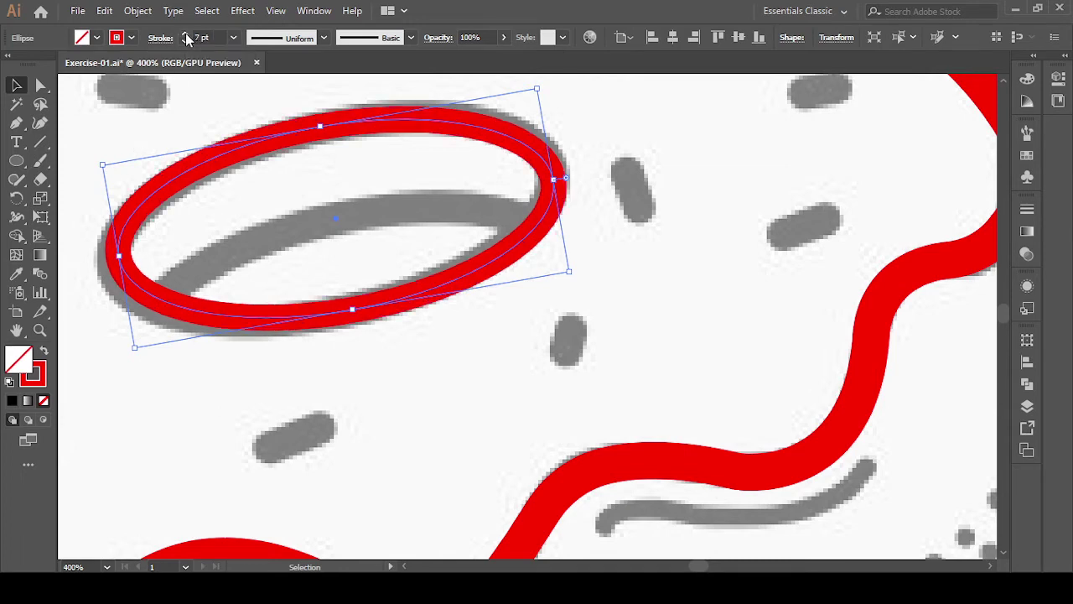
{"action": "left_click", "coordinate": [186, 35]}
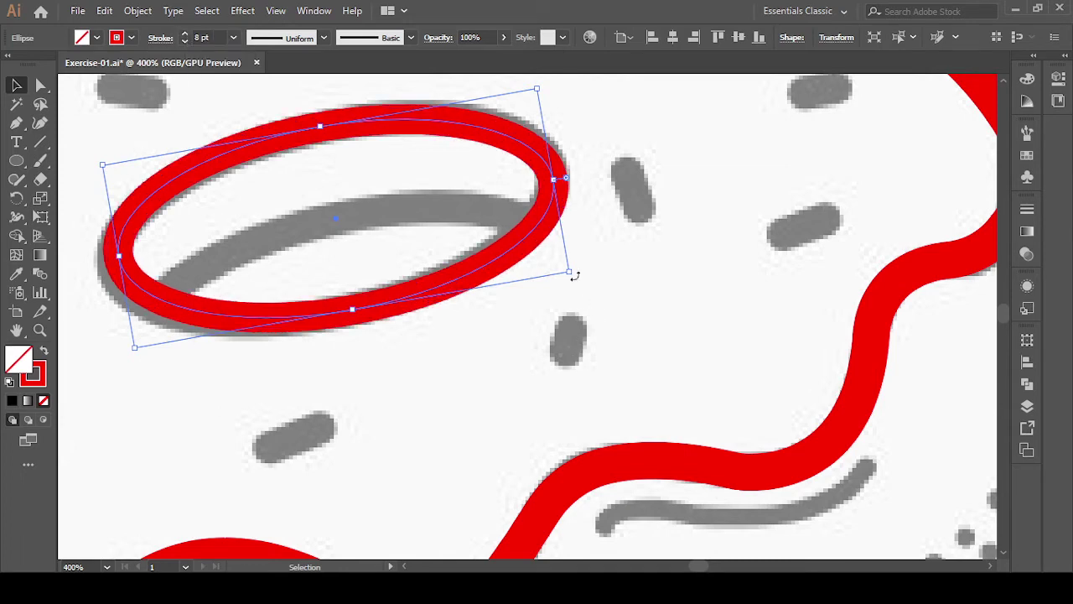
{"action": "left_click_drag", "start_coordinate": [574, 275], "coordinate": [578, 269]}
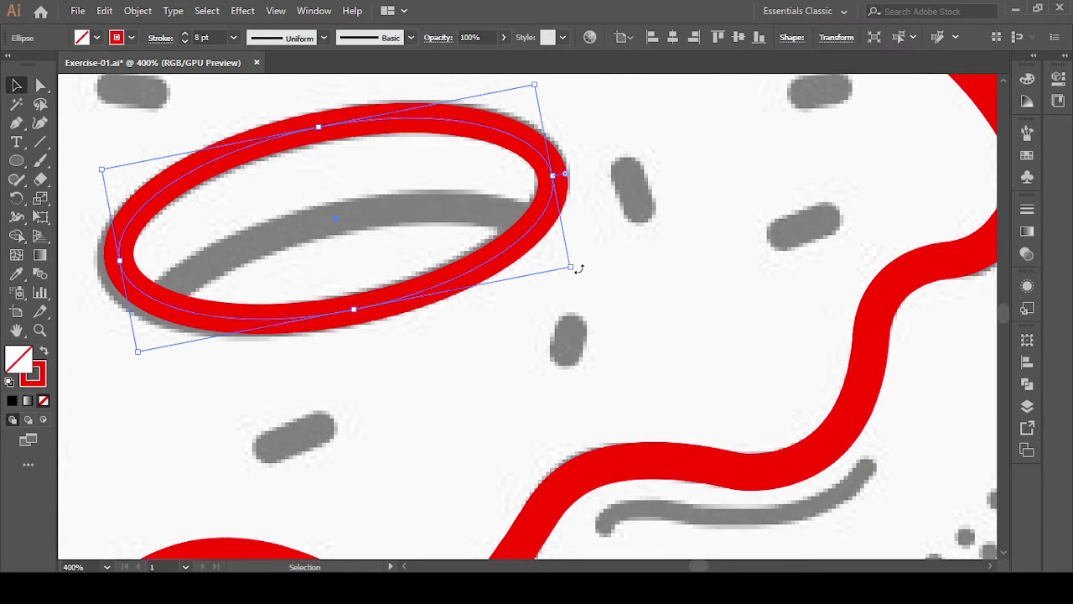
{"action": "left_click", "coordinate": [184, 34]}
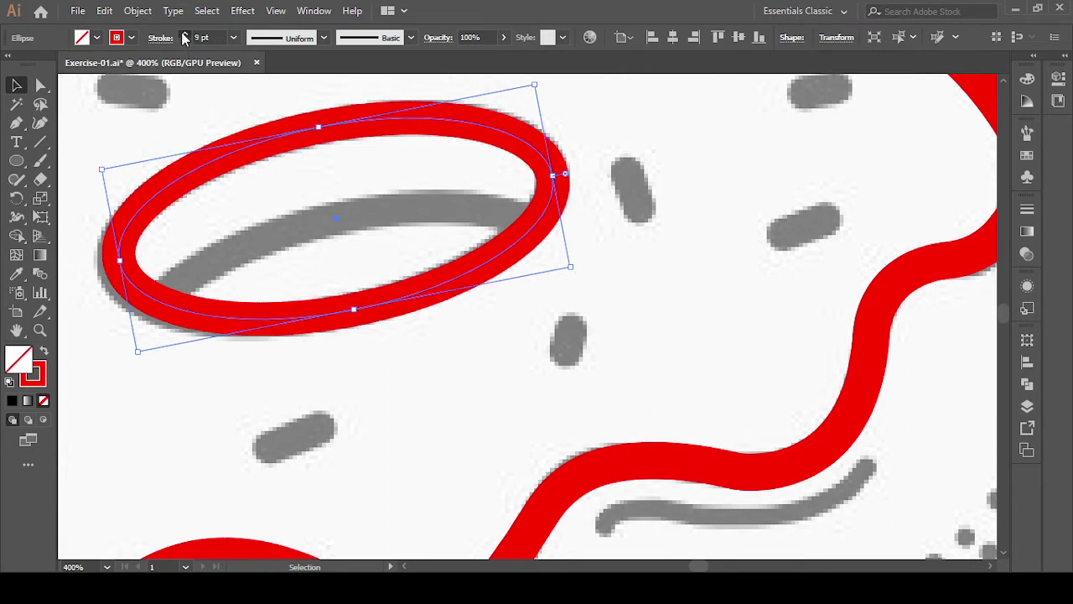
{"action": "left_click", "coordinate": [184, 34]}
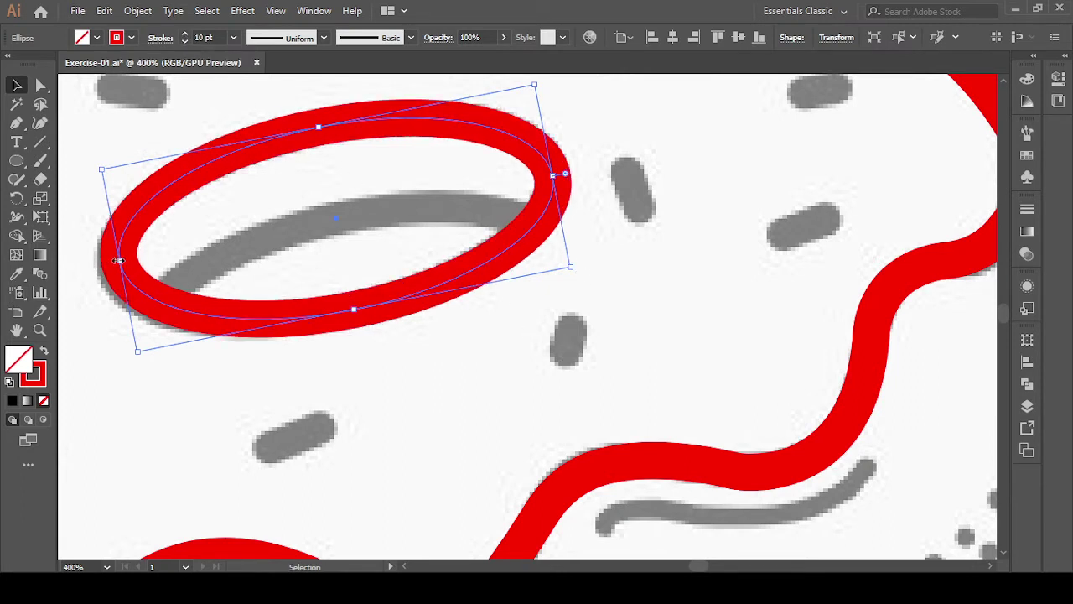
{"action": "left_click_drag", "start_coordinate": [122, 261], "coordinate": [115, 262]}
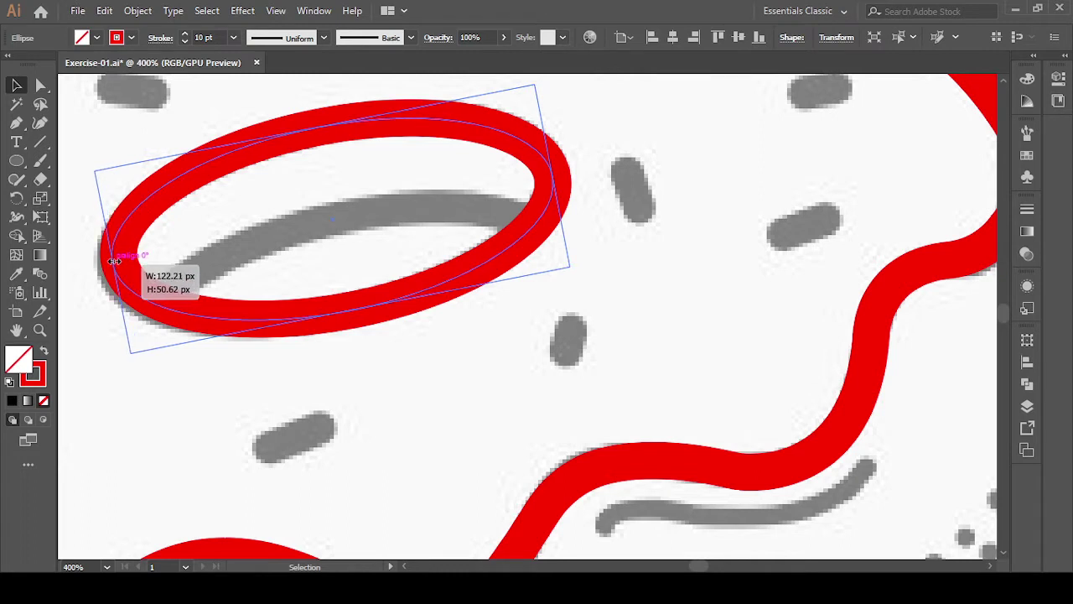
{"action": "left_click", "coordinate": [227, 249]}
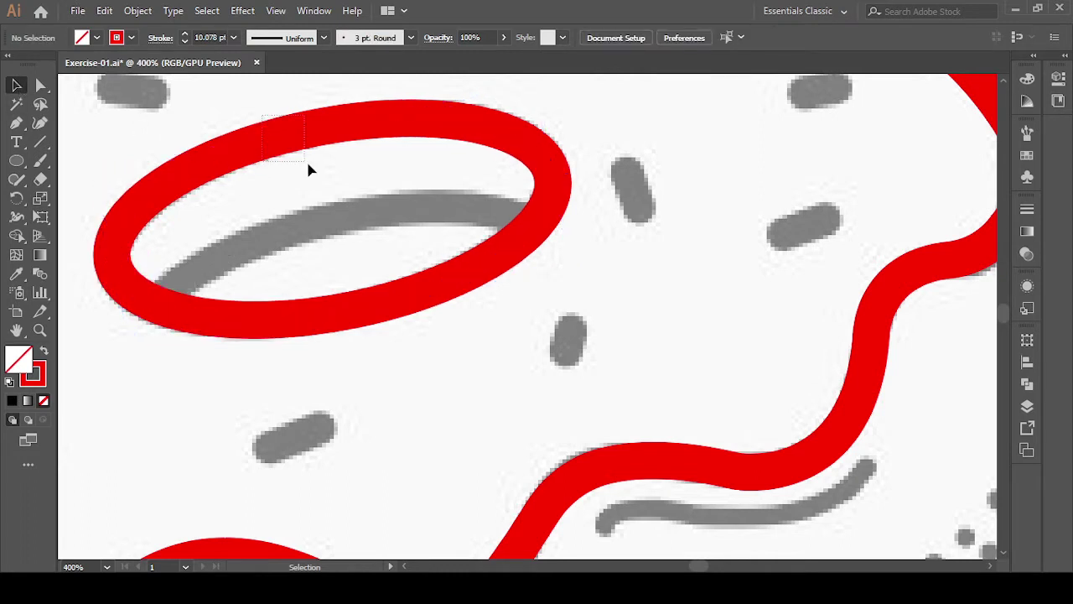
- Alt-drag a copy of the hole ellipse slightly below the original
{"action": "left_click", "coordinate": [278, 145]}
{"action": "left_click_drag", "start_coordinate": [277, 144], "coordinate": [303, 227]}
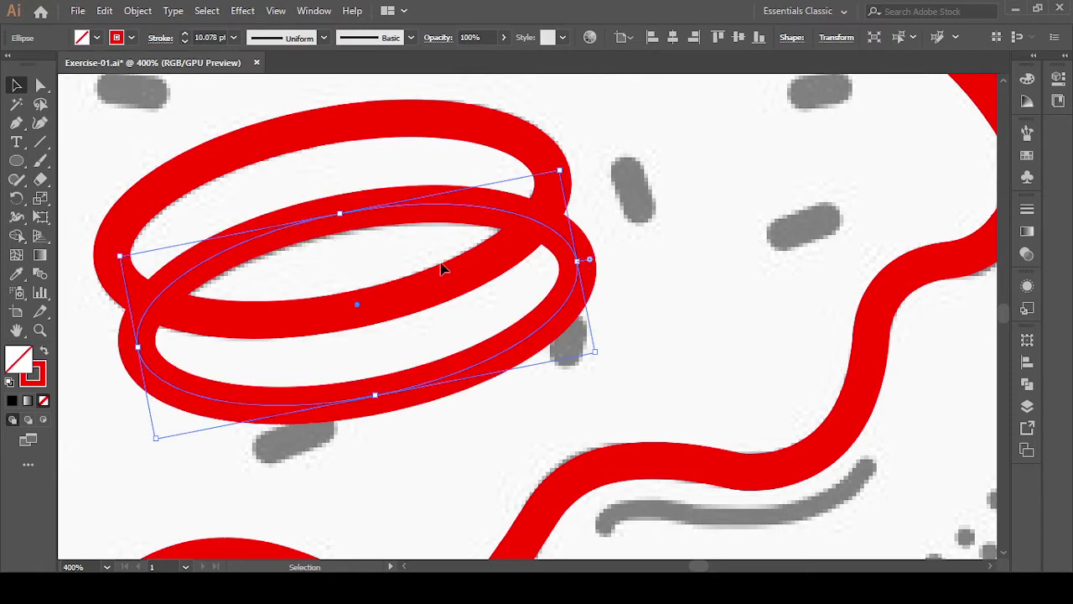
{"action": "key", "text": "Down"}
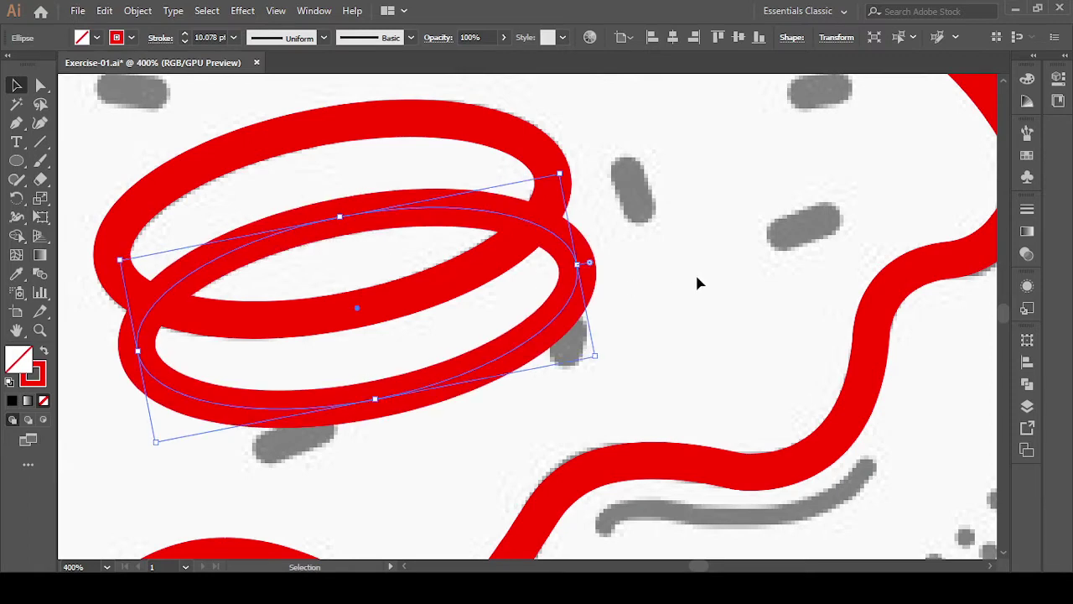
{"action": "left_click", "coordinate": [119, 122]}
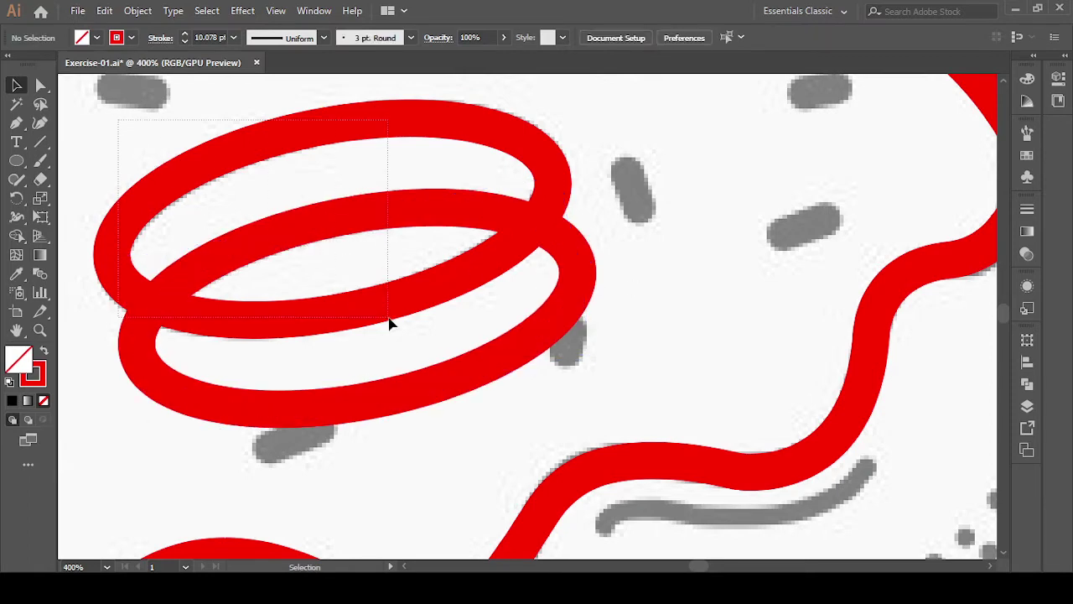
- Select both ellipses and delete the lower copy's bottom arc with Shape Builder
{"action": "left_click_drag", "start_coordinate": [388, 323], "coordinate": [390, 317]}
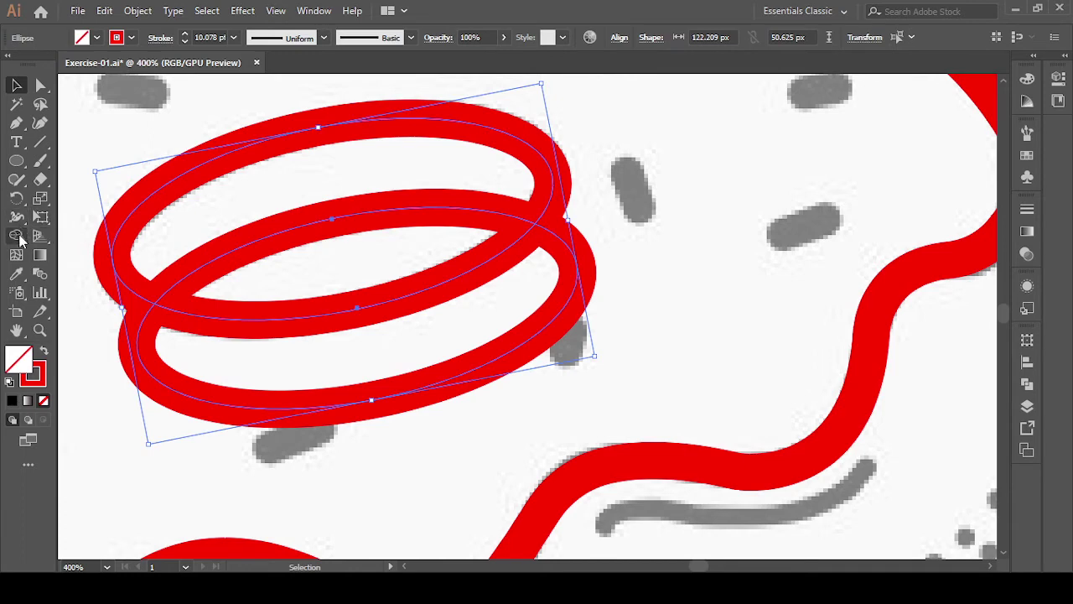
{"action": "left_click", "coordinate": [18, 236]}
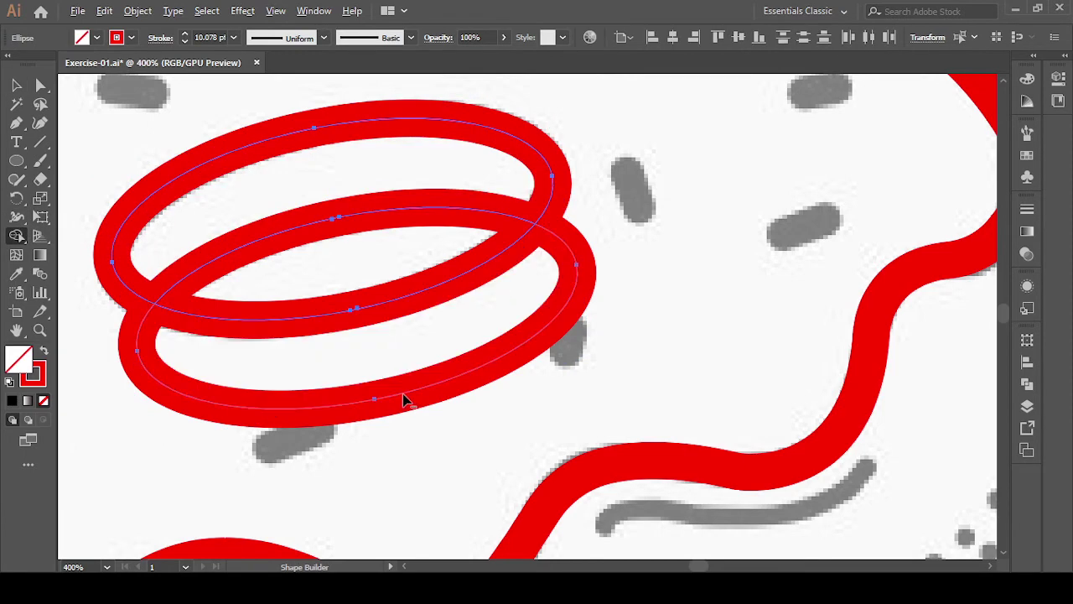
{"action": "left_click", "coordinate": [402, 400], "text": "alt"}
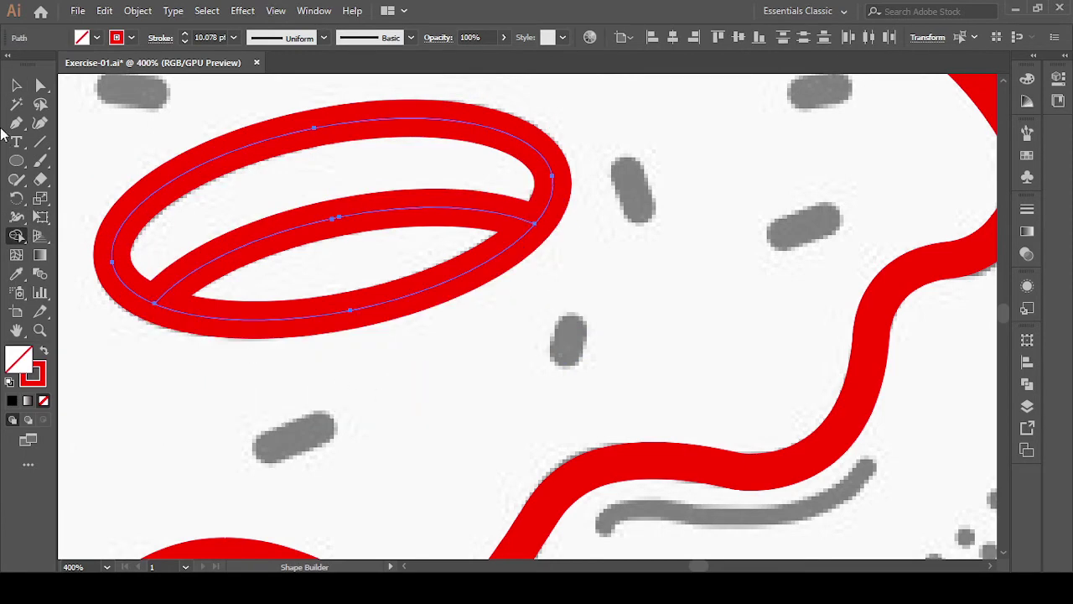
{"action": "key", "text": "v"}
{"action": "left_click", "coordinate": [386, 415]}
- Choose the Pen tool and lower the stroke weight to 4 pt
{"action": "scroll", "coordinate": [443, 426], "scroll_direction": "down", "scroll_amount": 3}
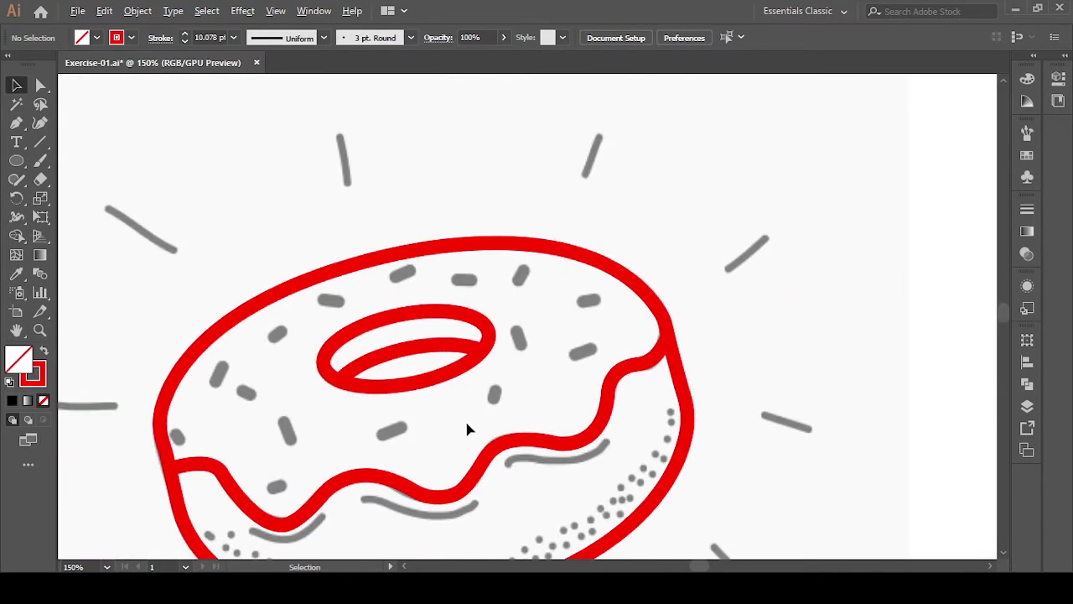
{"action": "scroll", "coordinate": [385, 447], "scroll_direction": "down", "scroll_amount": 2}
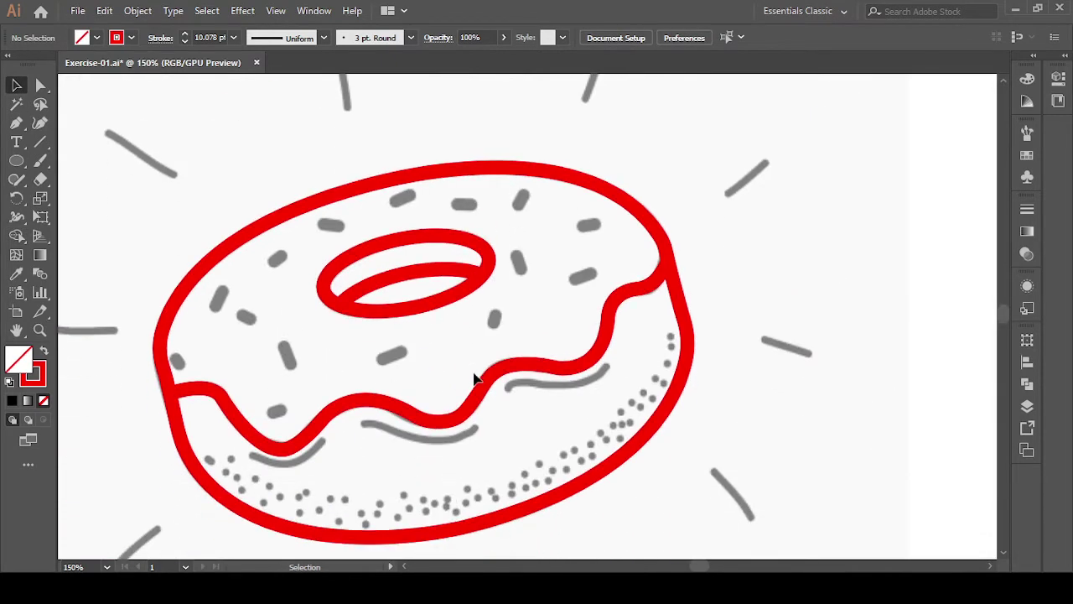
{"action": "scroll", "coordinate": [266, 257], "scroll_direction": "up", "scroll_amount": 2}
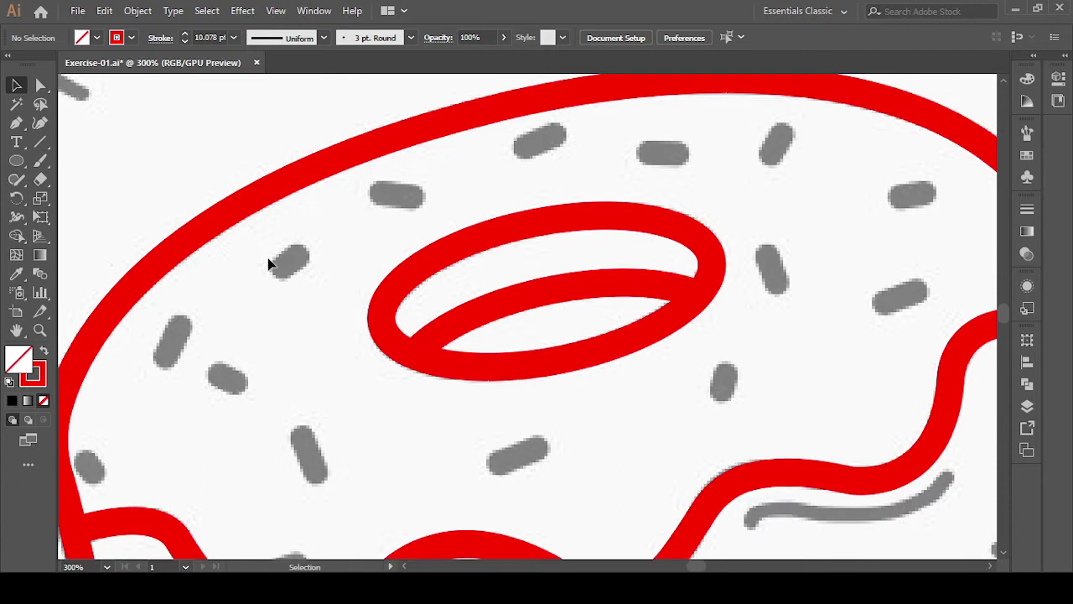
{"action": "left_click_drag", "start_coordinate": [15, 122], "coordinate": [75, 119]}
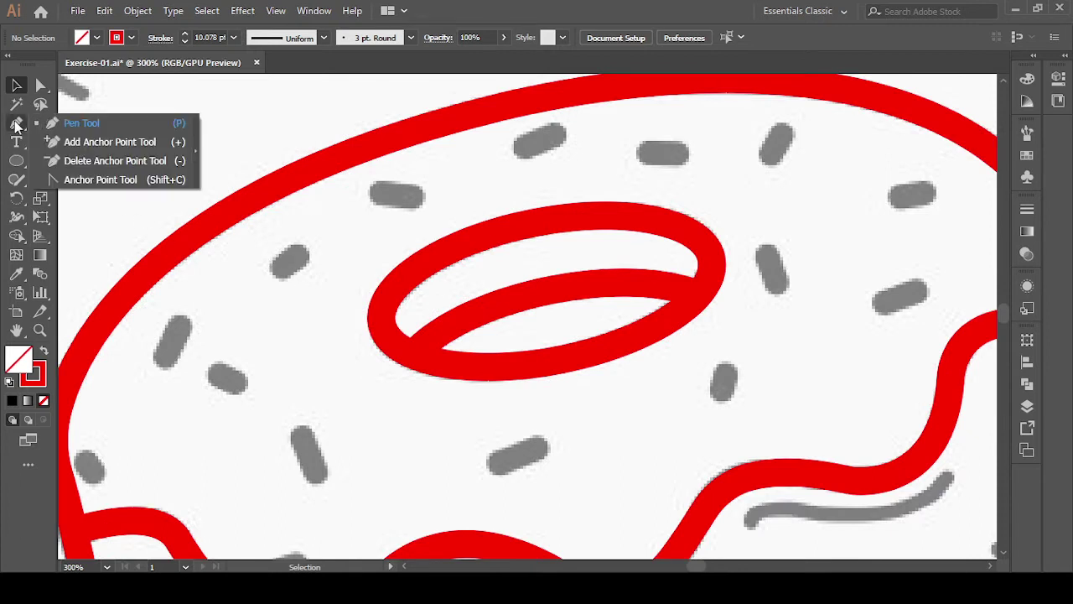
{"action": "left_click", "coordinate": [185, 41]}
{"action": "left_click", "coordinate": [185, 41]}
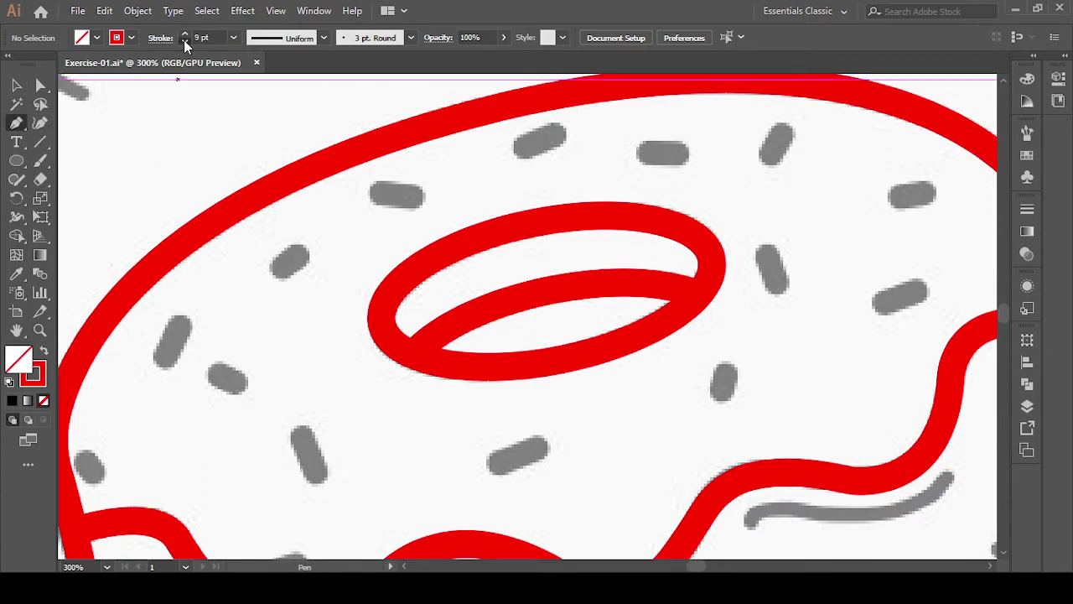
{"action": "left_click", "coordinate": [185, 41]}
{"action": "left_click", "coordinate": [184, 41]}
{"action": "left_click", "coordinate": [184, 41]}
{"action": "left_click", "coordinate": [185, 42]}
{"action": "scroll", "coordinate": [376, 199], "scroll_direction": "up", "scroll_amount": 3}
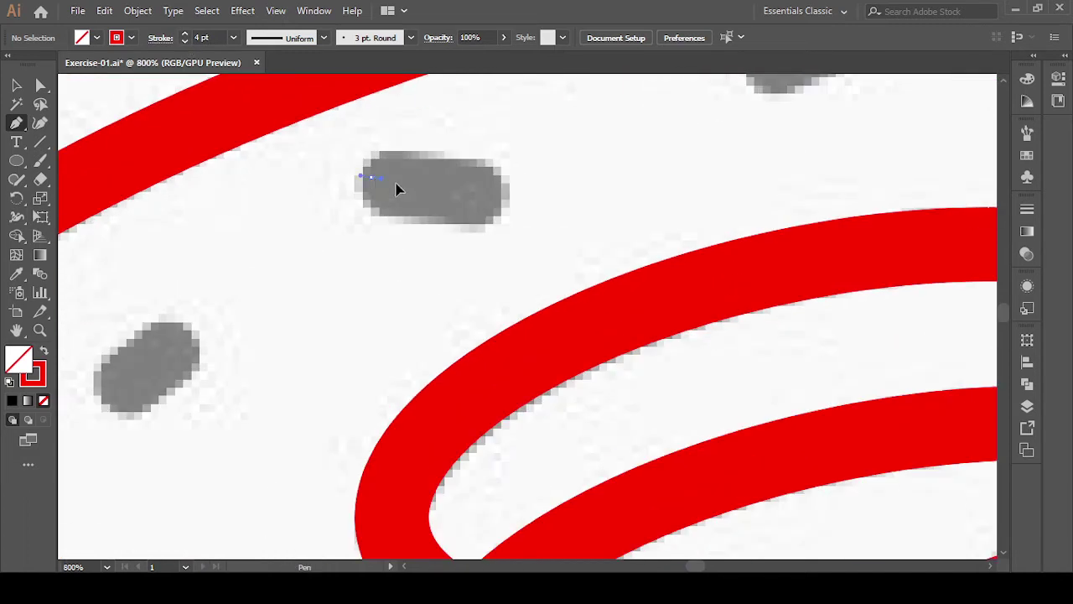
- Try anchoring a path on a grey sprinkle, undo it, and deselect the stray path
{"action": "left_click_drag", "start_coordinate": [371, 177], "coordinate": [492, 199]}
{"action": "key", "text": "ctrl+z"}
{"action": "mouse_move", "coordinate": [380, 178]}
{"action": "left_mouse_down"}
{"action": "mouse_move", "coordinate": [446, 194]}
{"action": "mouse_move", "coordinate": [159, 157]}
{"action": "left_mouse_up"}
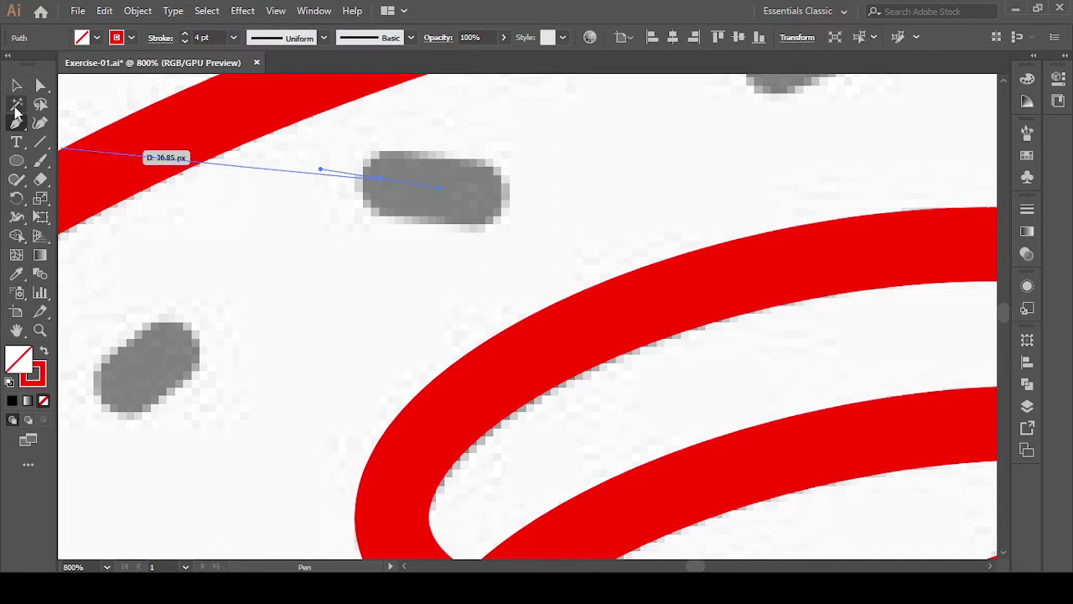
{"action": "key", "text": "v"}
{"action": "left_click", "coordinate": [259, 222]}
{"action": "left_click", "coordinate": [448, 211]}
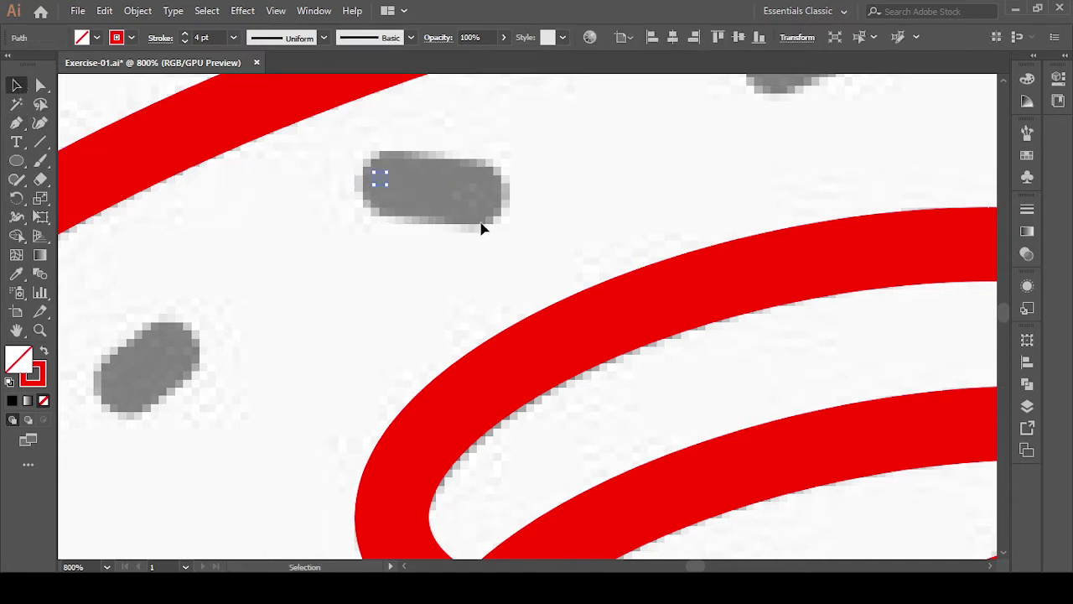
{"action": "left_click", "coordinate": [63, 100]}
- Draw a red line along the grey sprinkle above-left of the hole and give it an 8 pt stroke
{"action": "left_click", "coordinate": [42, 142]}
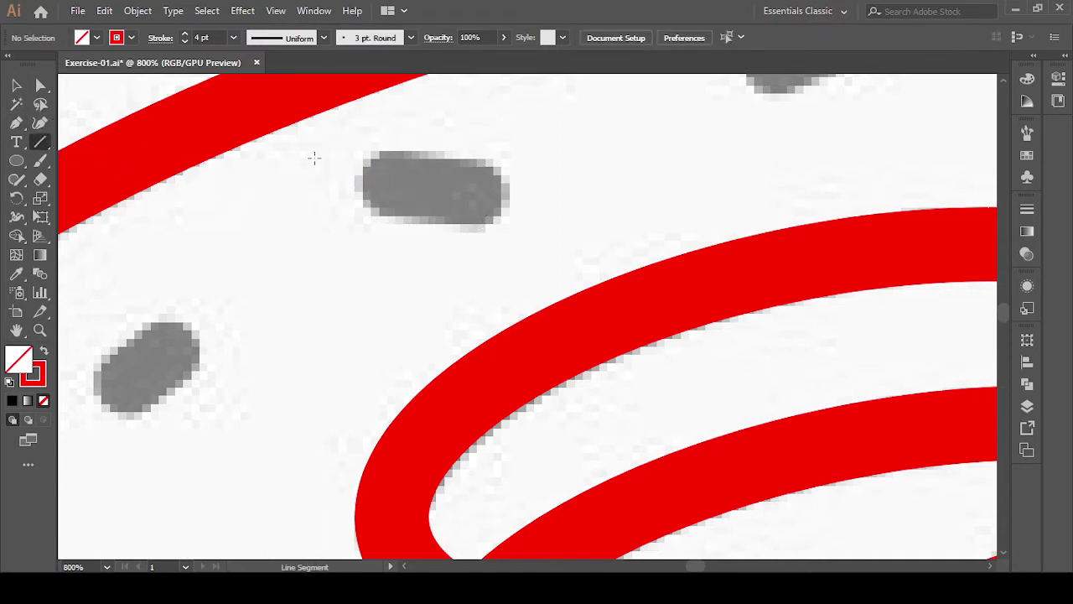
{"action": "left_click_drag", "start_coordinate": [373, 172], "coordinate": [495, 203]}
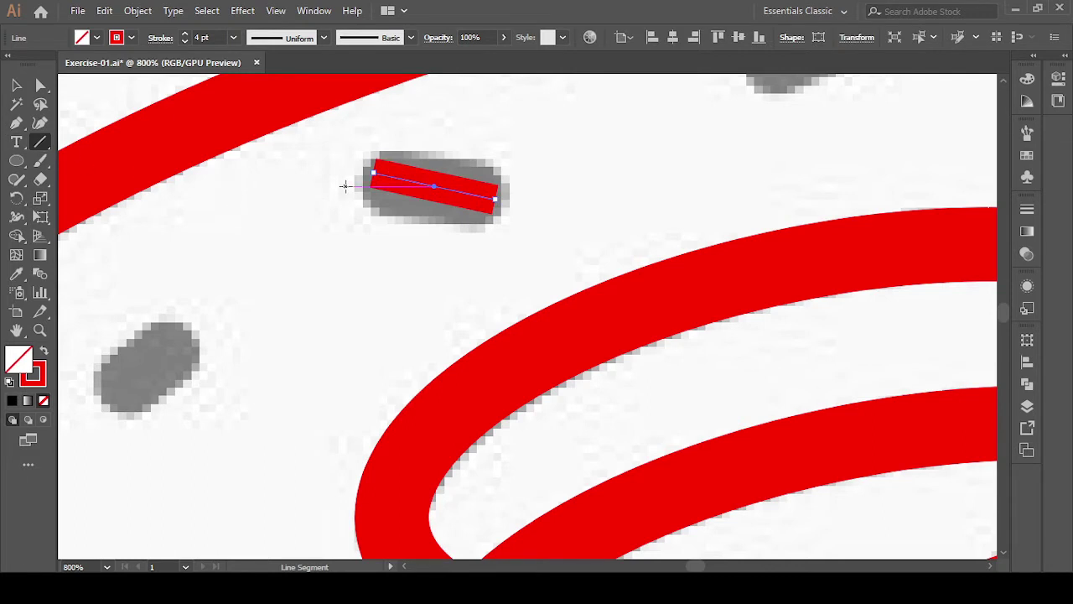
{"action": "scroll", "coordinate": [345, 186], "scroll_direction": "down", "scroll_amount": 2}
{"action": "scroll", "coordinate": [344, 185], "scroll_direction": "up", "scroll_amount": 2}
{"action": "scroll", "coordinate": [344, 185], "scroll_direction": "up", "scroll_amount": 1}
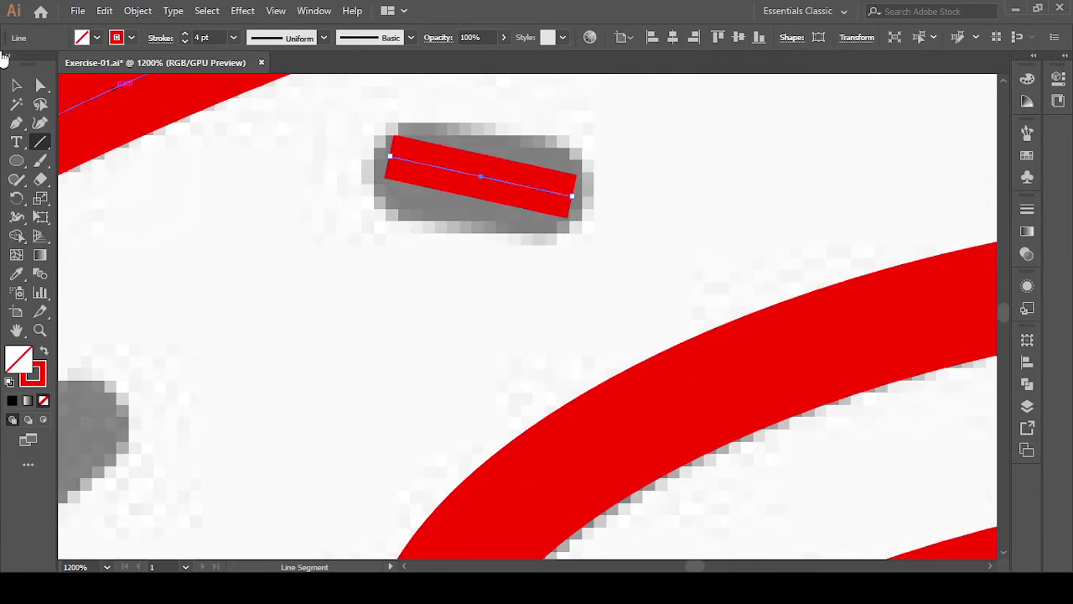
{"action": "left_click", "coordinate": [185, 34]}
{"action": "left_click", "coordinate": [185, 35]}
{"action": "left_click", "coordinate": [185, 34]}
{"action": "left_click", "coordinate": [186, 34]}
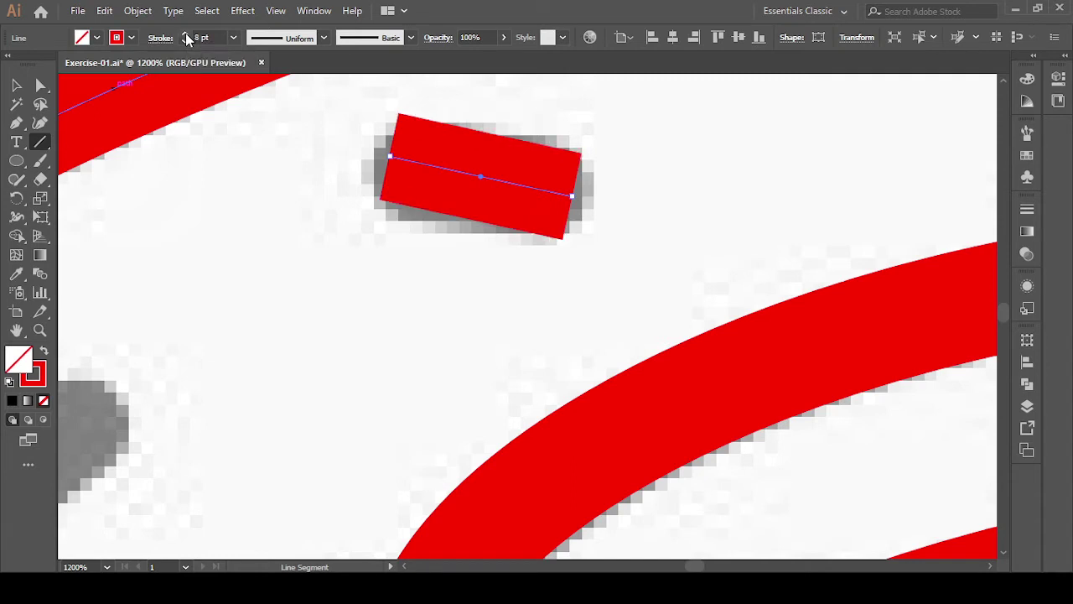
- Select the red sprinkle line and lengthen it along its direction
{"action": "left_click", "coordinate": [16, 84]}
{"action": "left_click", "coordinate": [316, 216]}
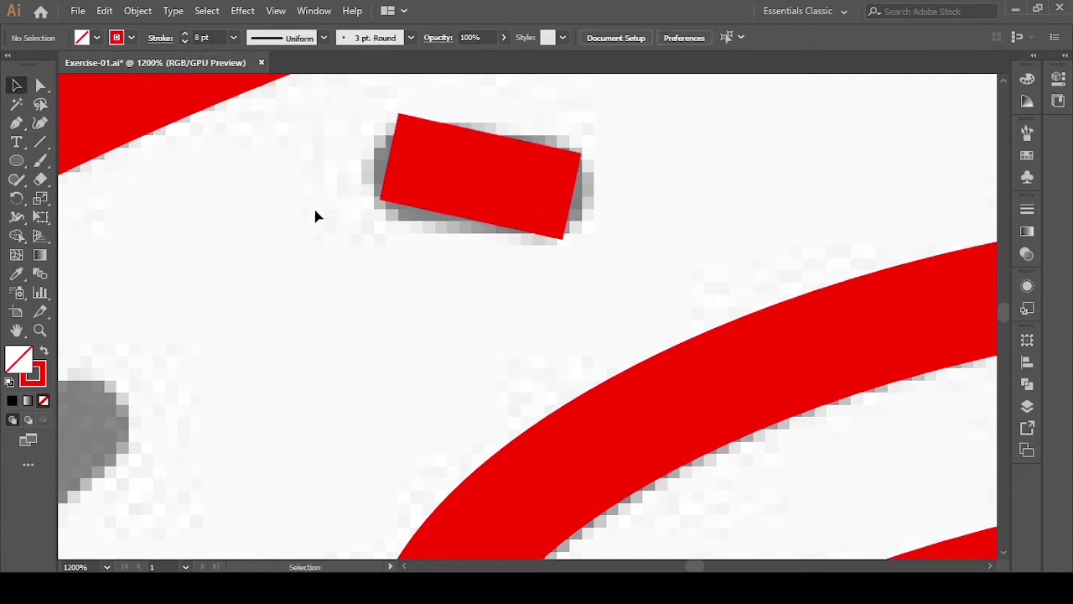
{"action": "left_click_drag", "start_coordinate": [331, 134], "coordinate": [587, 275]}
{"action": "left_click_drag", "start_coordinate": [574, 201], "coordinate": [596, 197]}
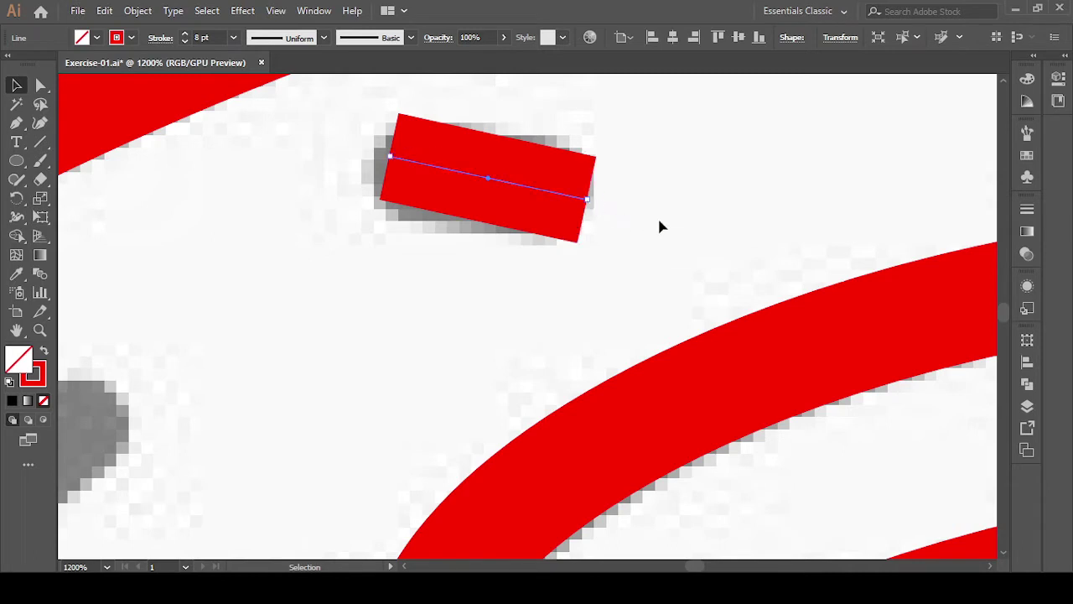
{"action": "left_click", "coordinate": [657, 215]}
{"action": "left_click_drag", "start_coordinate": [609, 243], "coordinate": [593, 250]}
{"action": "left_click", "coordinate": [254, 209]}
{"action": "left_click_drag", "start_coordinate": [343, 108], "coordinate": [622, 196]}
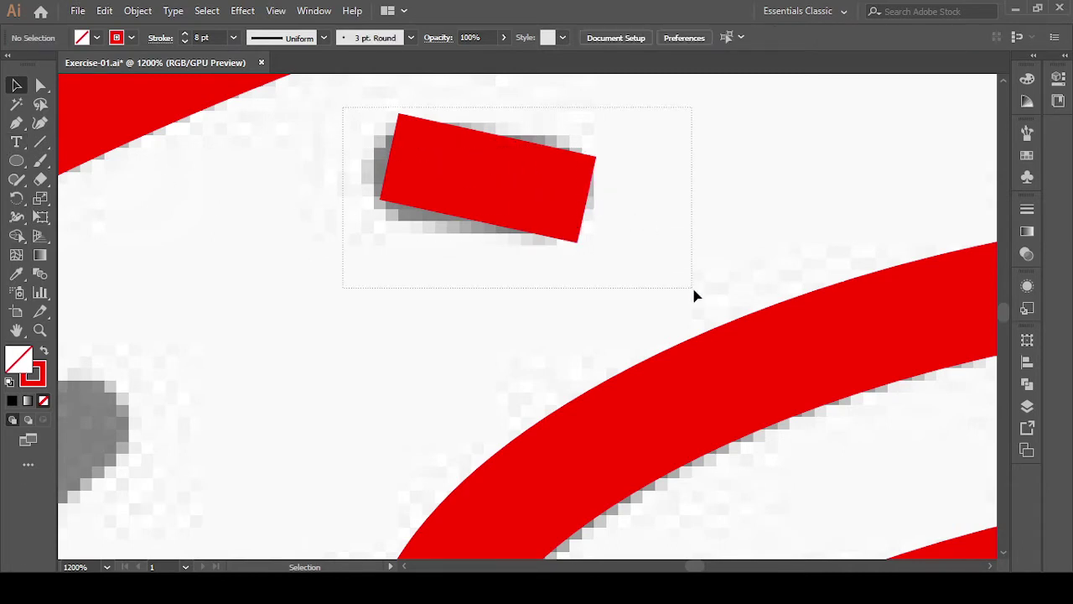
{"action": "left_click", "coordinate": [600, 164]}
{"action": "left_click_drag", "start_coordinate": [349, 159], "coordinate": [631, 233]}
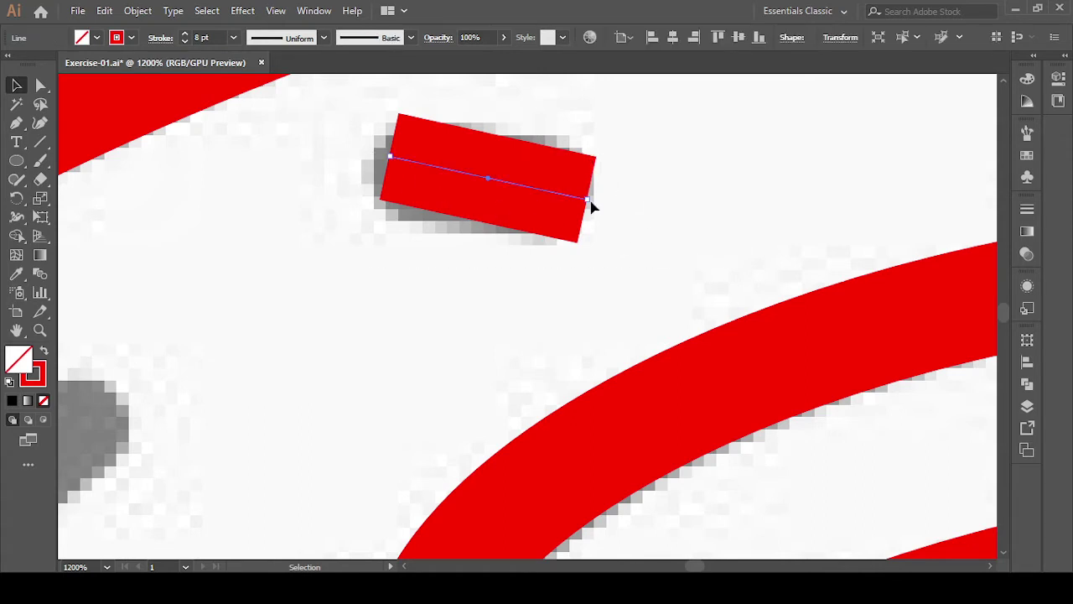
- Rotate, nudge and extend the line to match the grey sprinkle's tilt
{"action": "mouse_move", "coordinate": [591, 203]}
{"action": "left_mouse_down"}
{"action": "mouse_move", "coordinate": [602, 198]}
{"action": "mouse_move", "coordinate": [628, 220]}
{"action": "left_mouse_up"}
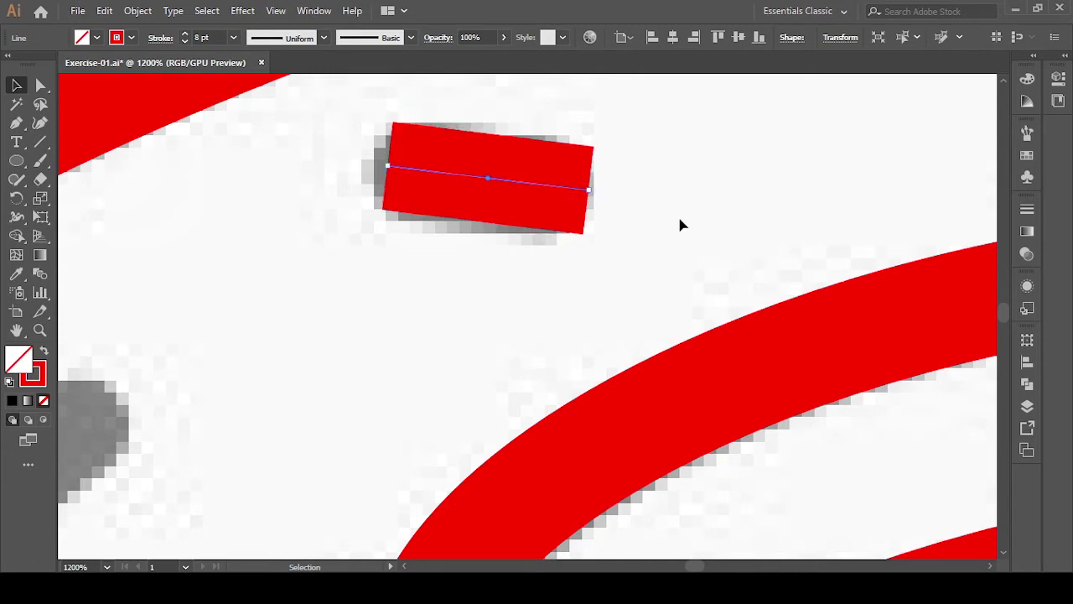
{"action": "key", "text": "Left"}
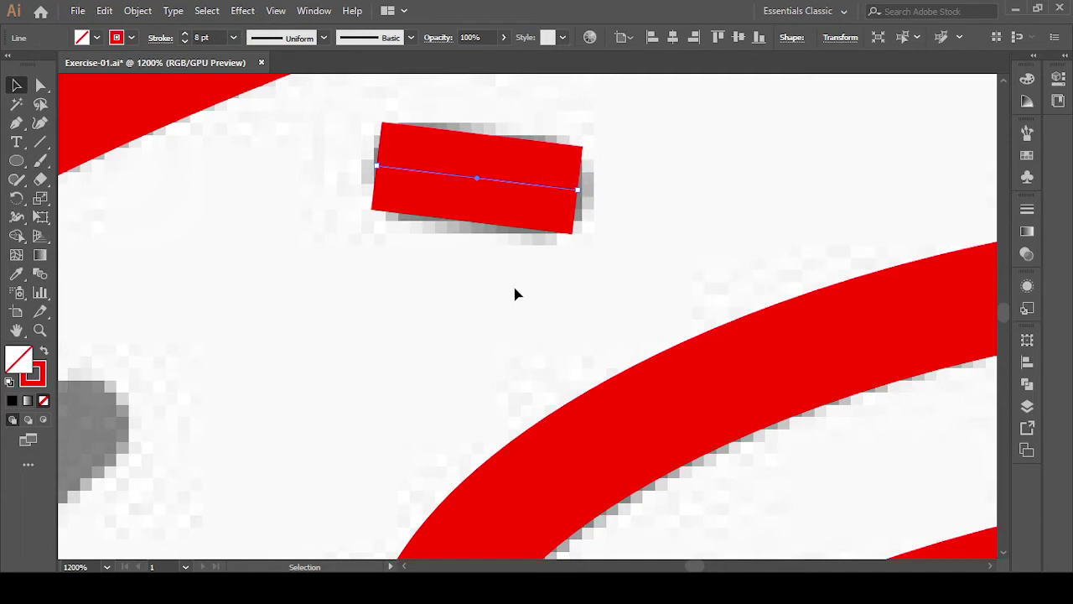
{"action": "left_click_drag", "start_coordinate": [578, 193], "coordinate": [592, 198]}
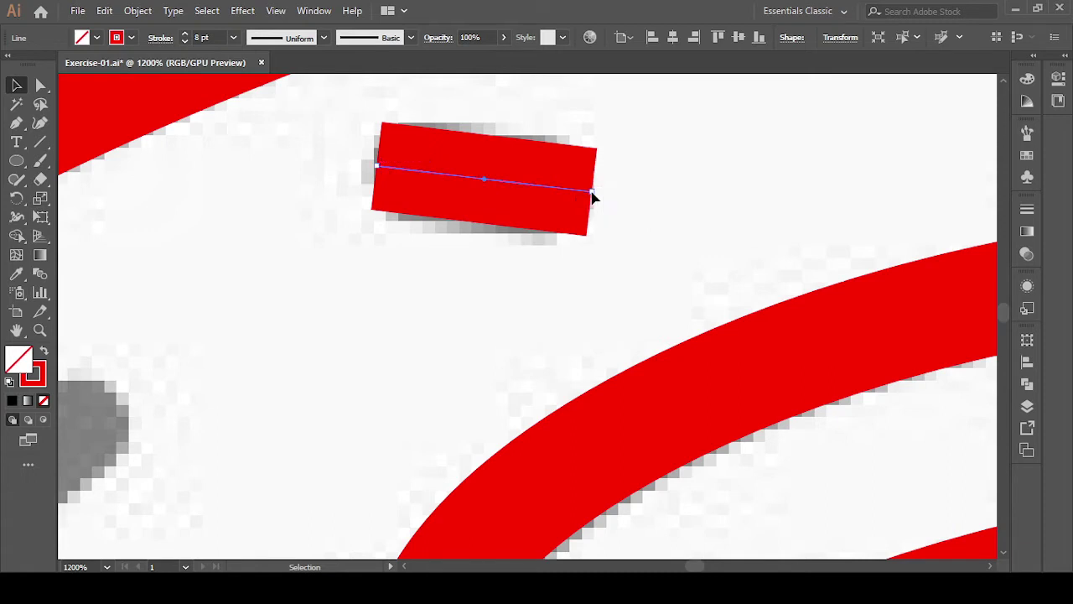
{"action": "left_click", "coordinate": [451, 158]}
{"action": "left_click", "coordinate": [388, 174]}
{"action": "left_click_drag", "start_coordinate": [379, 170], "coordinate": [371, 169]}
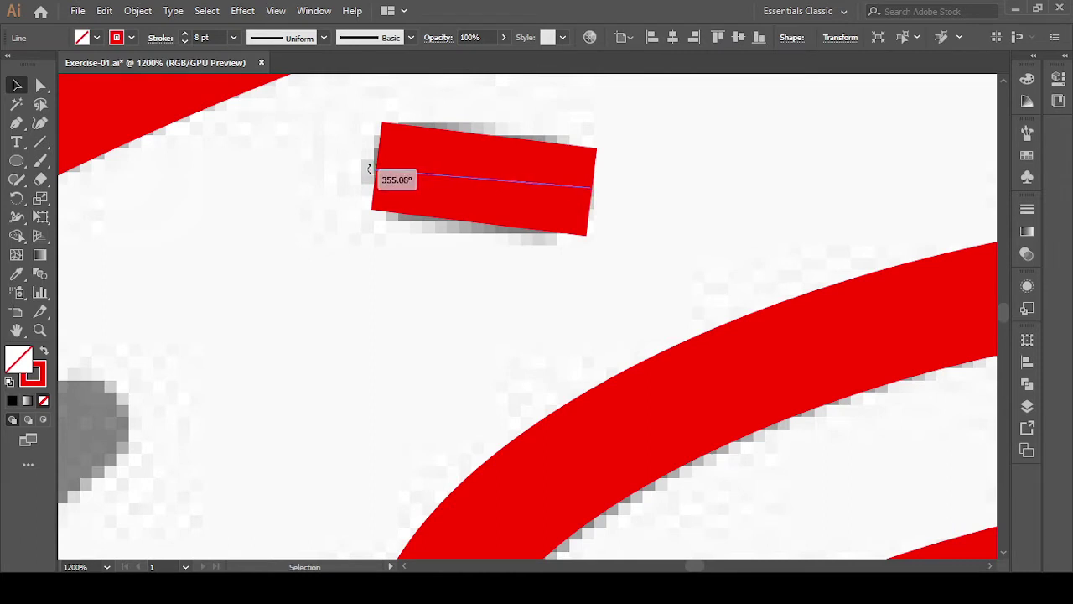
{"action": "left_click_drag", "start_coordinate": [372, 169], "coordinate": [376, 178]}
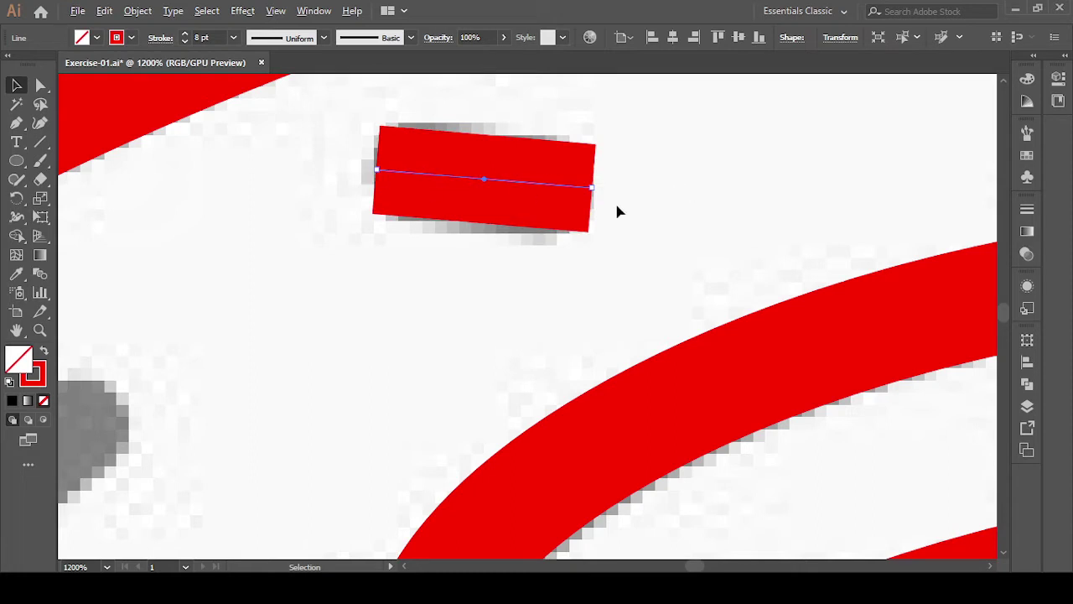
{"action": "scroll", "coordinate": [520, 209], "scroll_direction": "down", "scroll_amount": 3}
- Alt-drag a copy of the red sprinkle onto the next grey mark along the top
{"action": "key", "text": "ctrl+shift+a"}
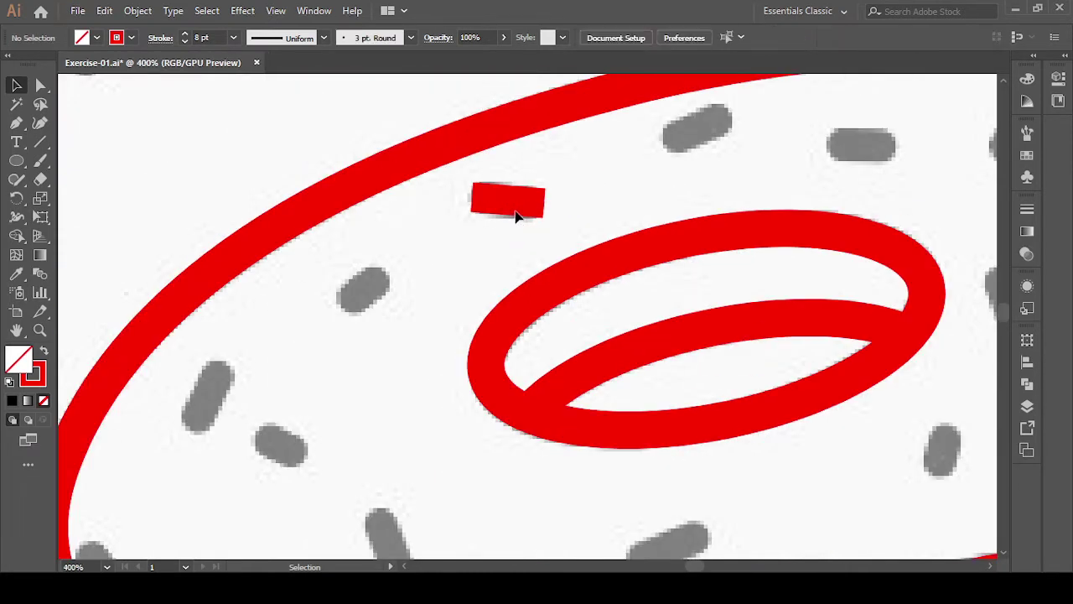
{"action": "mouse_move", "coordinate": [517, 215]}
{"action": "left_mouse_down"}
{"action": "mouse_move", "coordinate": [694, 140]}
{"action": "mouse_move", "coordinate": [742, 114]}
{"action": "mouse_move", "coordinate": [738, 104]}
{"action": "left_mouse_up"}
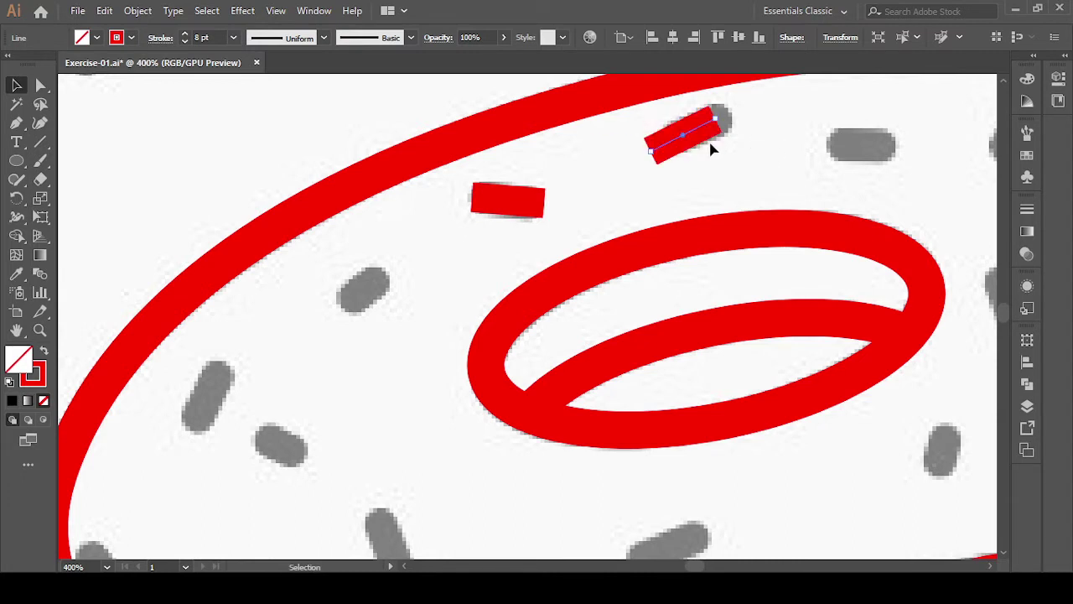
{"action": "left_click_drag", "start_coordinate": [694, 139], "coordinate": [709, 130]}
{"action": "left_click", "coordinate": [774, 175]}
{"action": "left_click_drag", "start_coordinate": [774, 176], "coordinate": [520, 182]}
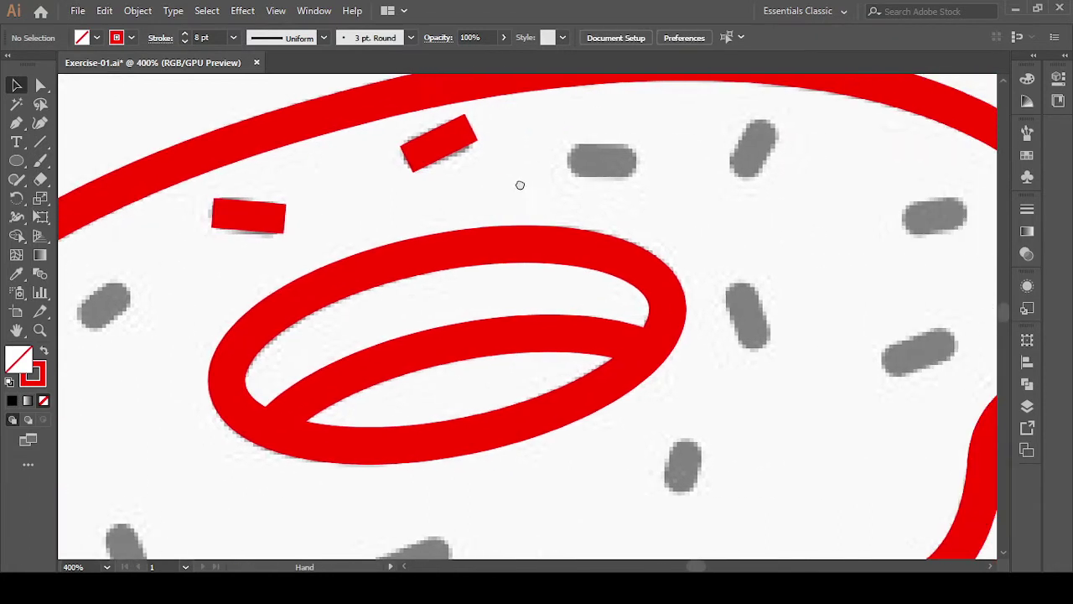
- Copy the tilted sprinkle onto the grey mark to its right and shorten it to fit
{"action": "left_click", "coordinate": [432, 143]}
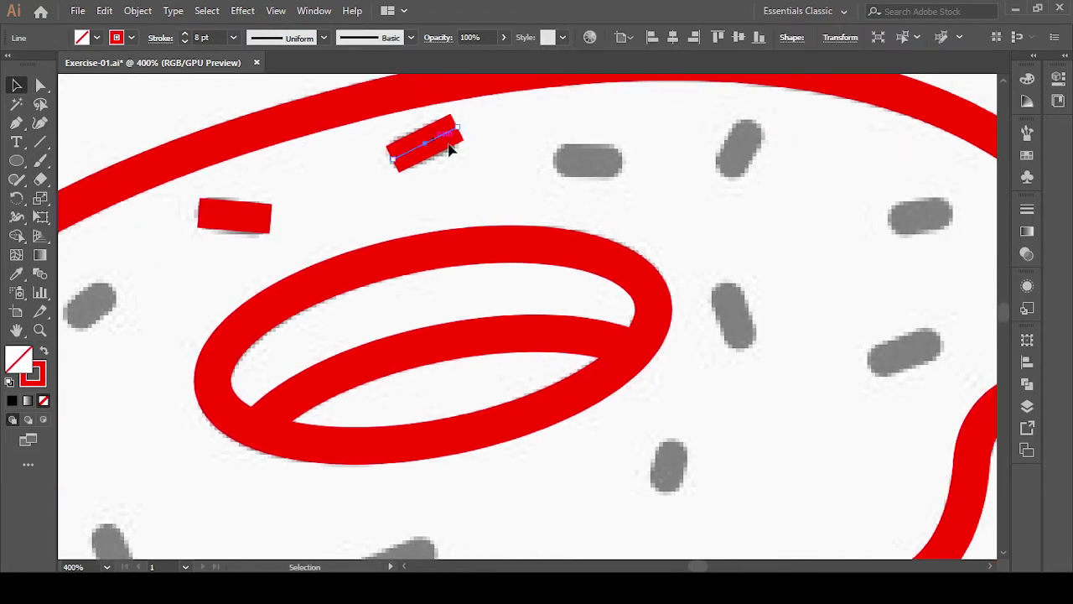
{"action": "mouse_move", "coordinate": [447, 147]}
{"action": "left_mouse_down"}
{"action": "mouse_move", "coordinate": [656, 164]}
{"action": "mouse_move", "coordinate": [619, 157]}
{"action": "left_mouse_up"}
{"action": "left_click", "coordinate": [655, 172]}
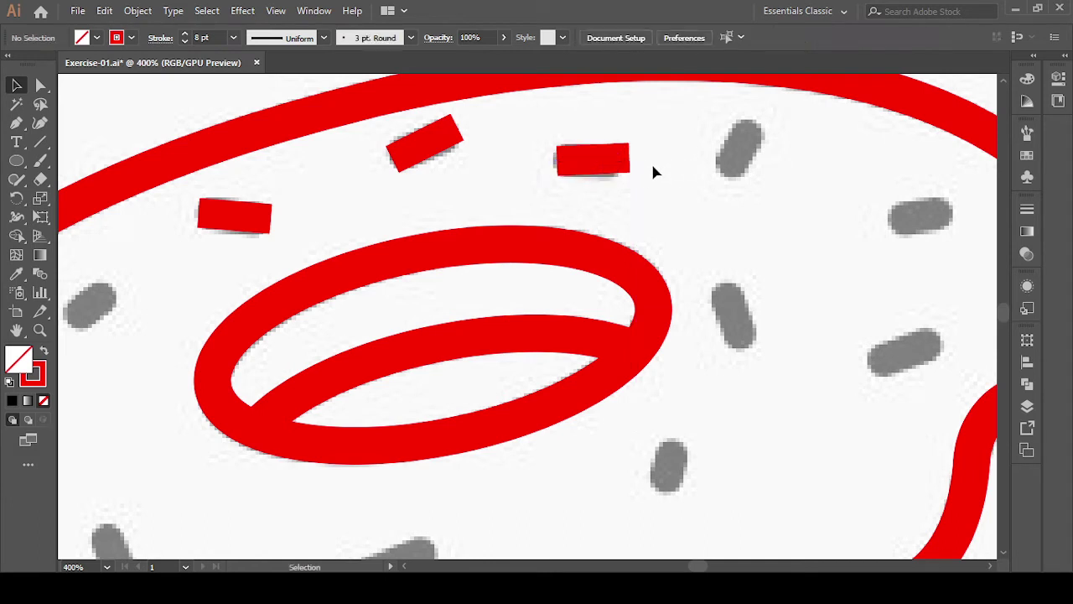
{"action": "left_click", "coordinate": [614, 160]}
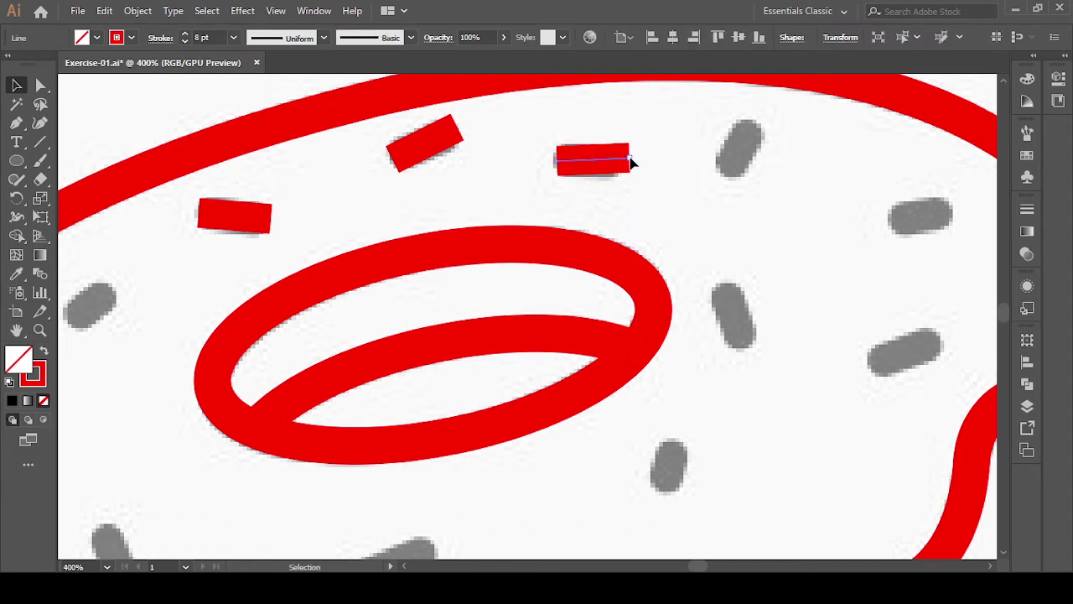
{"action": "left_click_drag", "start_coordinate": [631, 162], "coordinate": [624, 163]}
{"action": "left_click", "coordinate": [655, 161]}
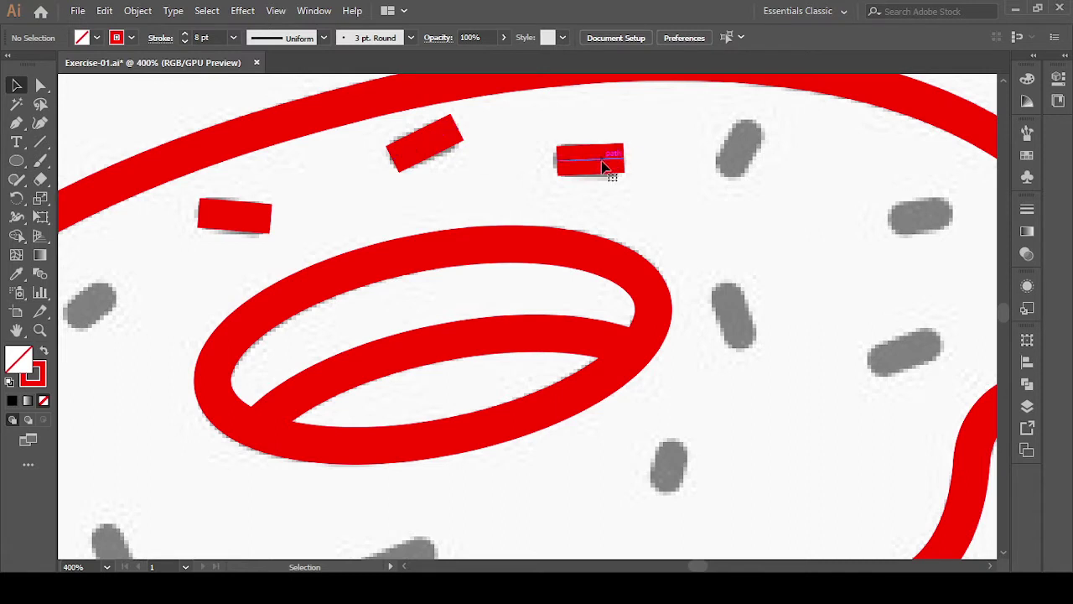
- Copy a sprinkle onto the upright grey mark and rotate it nearly vertical
{"action": "mouse_move", "coordinate": [611, 164]}
{"action": "left_mouse_down"}
{"action": "mouse_move", "coordinate": [671, 166]}
{"action": "mouse_move", "coordinate": [755, 147]}
{"action": "mouse_move", "coordinate": [754, 99]}
{"action": "left_mouse_up"}
{"action": "left_click_drag", "start_coordinate": [742, 144], "coordinate": [747, 162]}
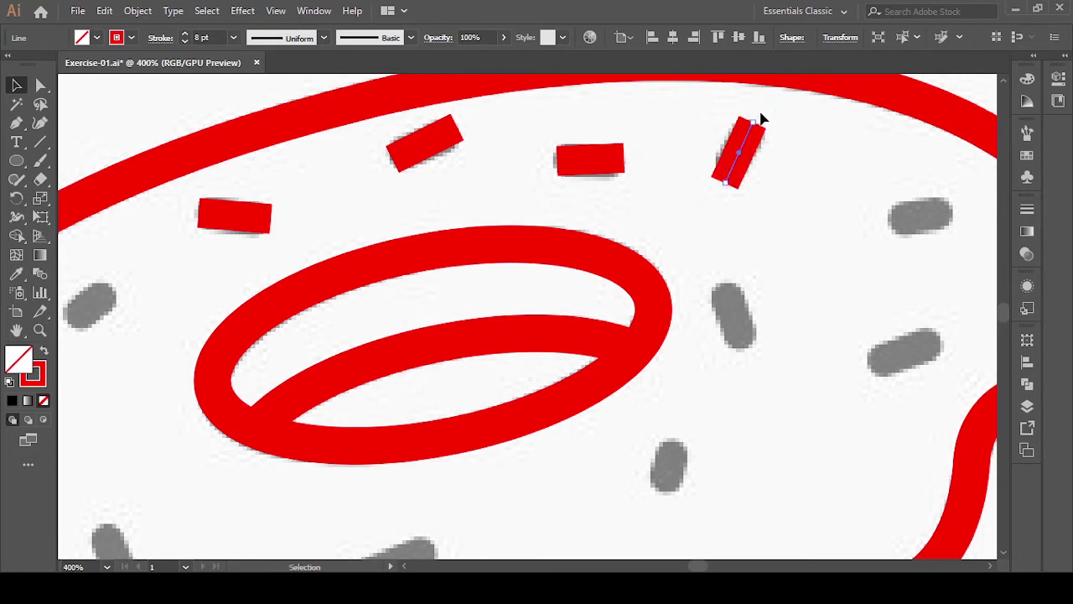
{"action": "left_click_drag", "start_coordinate": [759, 118], "coordinate": [759, 119]}
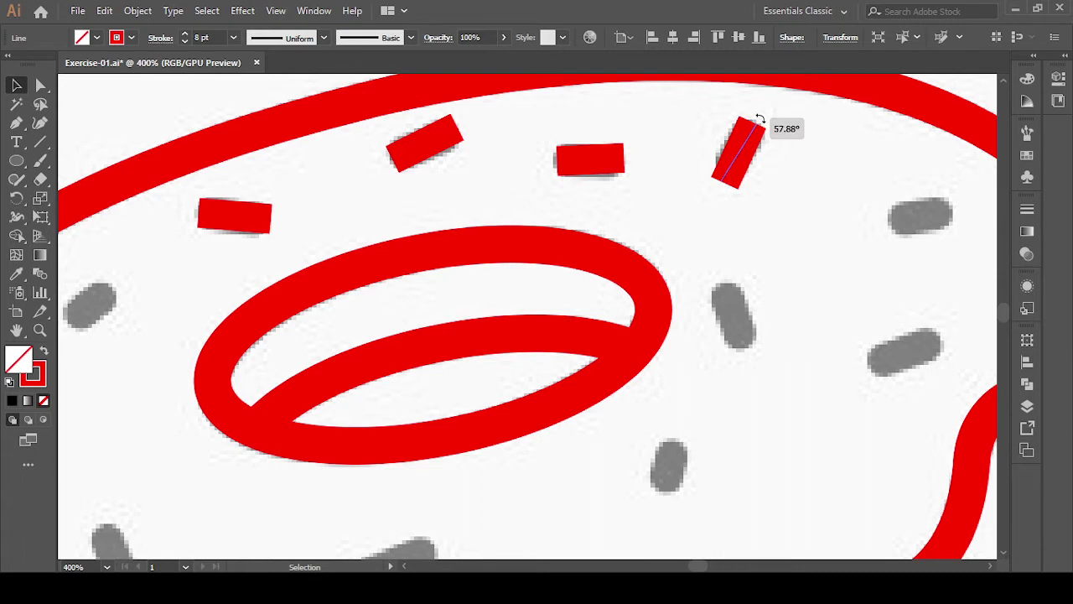
{"action": "left_click_drag", "start_coordinate": [760, 118], "coordinate": [760, 120]}
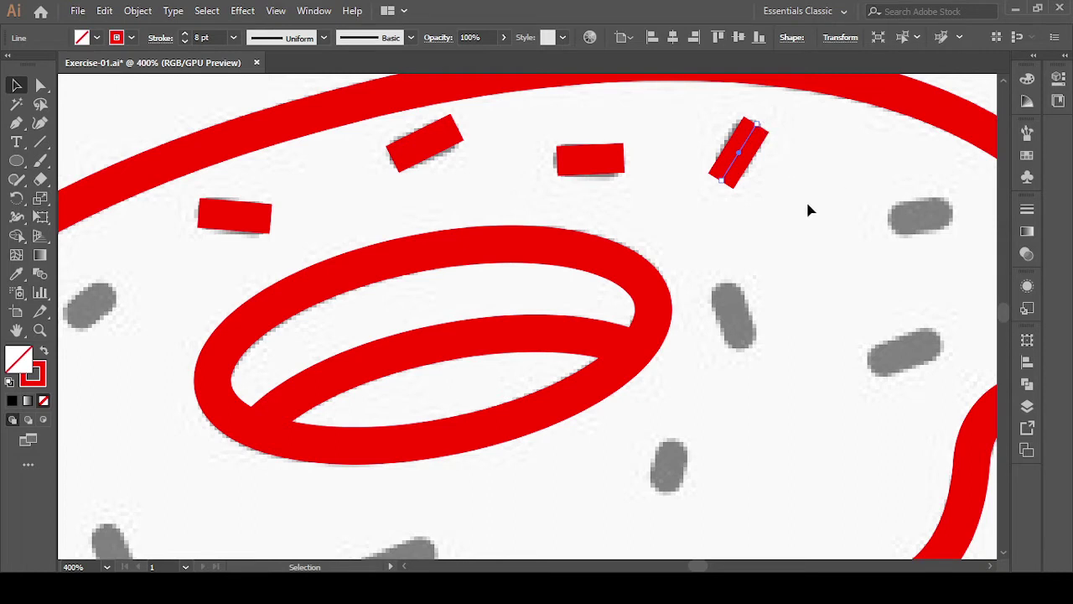
{"action": "left_click_drag", "start_coordinate": [810, 187], "coordinate": [584, 179]}
{"action": "left_click", "coordinate": [565, 193]}
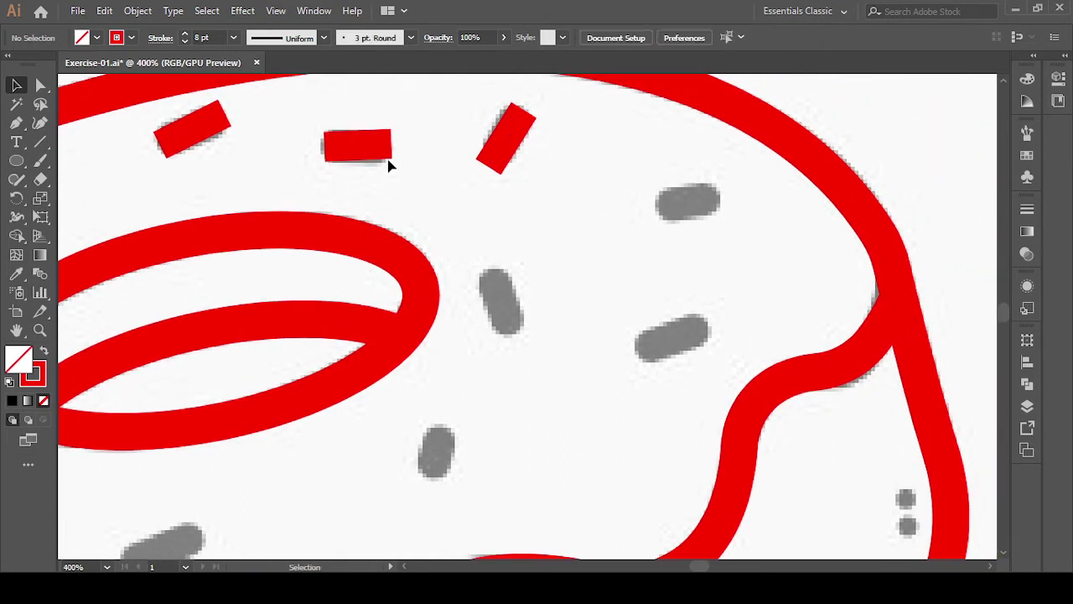
- Copy a red sprinkle onto the grey mark beside the donut hole
{"action": "left_click_drag", "start_coordinate": [367, 152], "coordinate": [691, 200]}
{"action": "scroll", "coordinate": [579, 283], "scroll_direction": "down", "scroll_amount": 2}
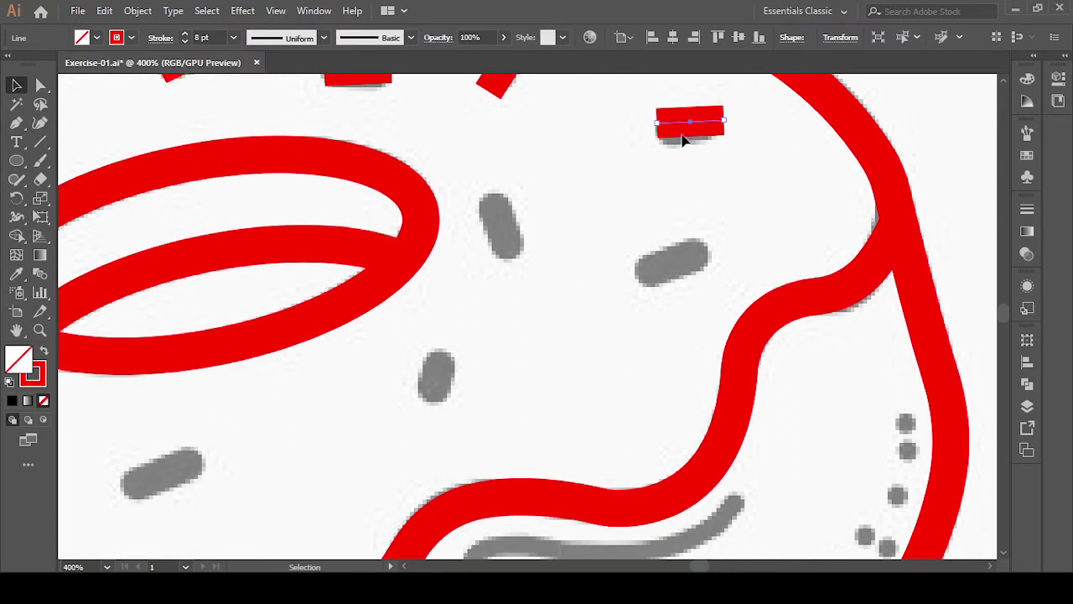
{"action": "mouse_move", "coordinate": [684, 141]}
{"action": "left_mouse_down"}
{"action": "mouse_move", "coordinate": [524, 239]}
{"action": "mouse_move", "coordinate": [554, 293]}
{"action": "left_mouse_up"}
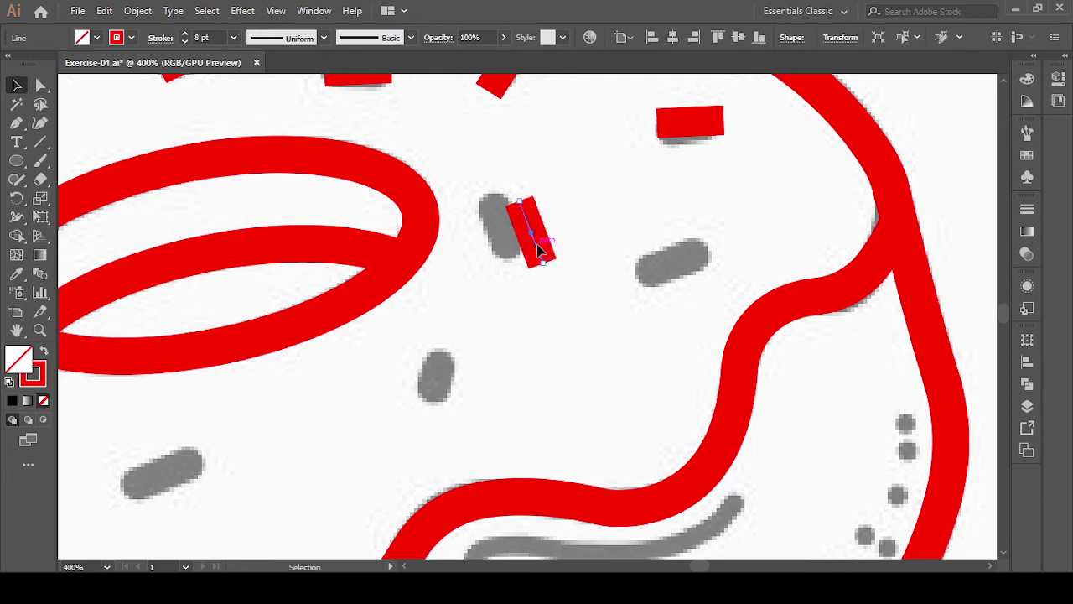
{"action": "mouse_move", "coordinate": [535, 249]}
{"action": "left_mouse_down"}
{"action": "mouse_move", "coordinate": [480, 244]}
{"action": "mouse_move", "coordinate": [496, 237]}
{"action": "left_mouse_up"}
{"action": "left_click", "coordinate": [494, 263]}
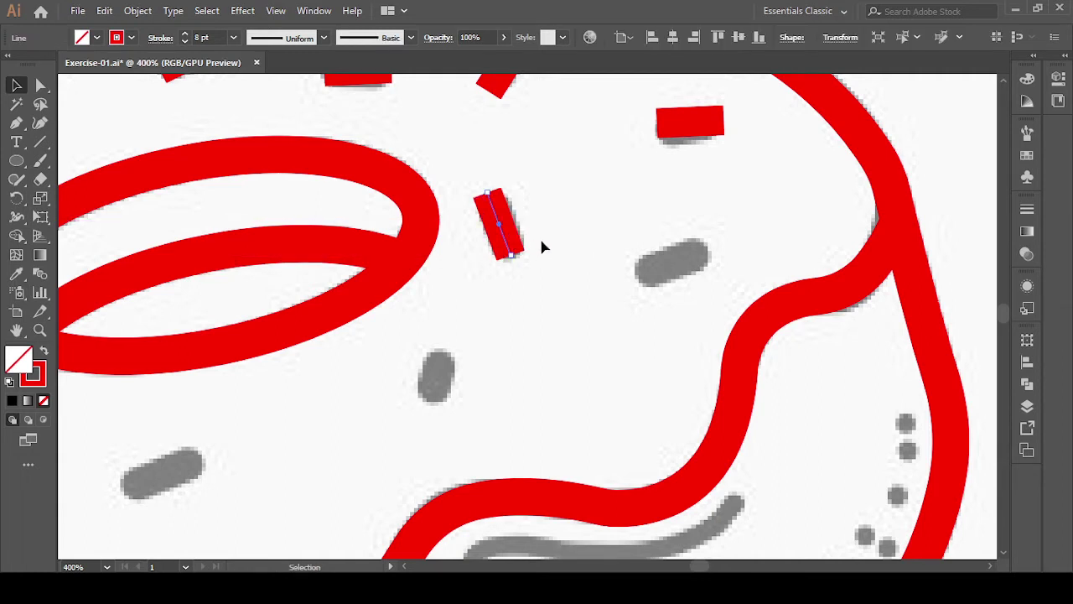
{"action": "left_click", "coordinate": [515, 254]}
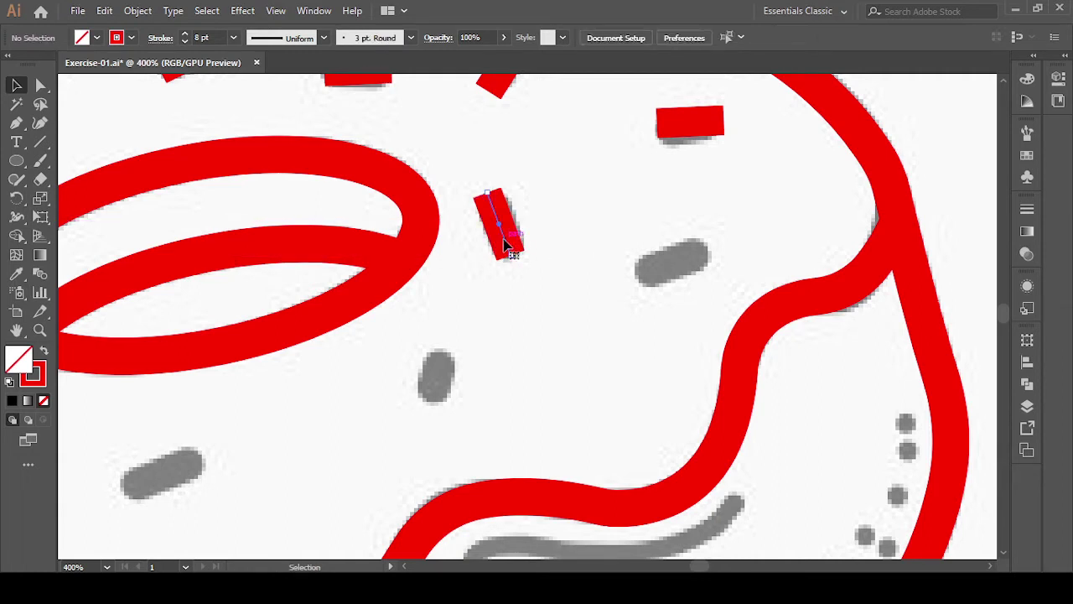
- Place another sprinkle copy on the grey mark to the right, nudging it up and left
{"action": "mouse_move", "coordinate": [504, 243]}
{"action": "left_mouse_down"}
{"action": "mouse_move", "coordinate": [683, 312]}
{"action": "mouse_move", "coordinate": [744, 265]}
{"action": "mouse_move", "coordinate": [710, 302]}
{"action": "mouse_move", "coordinate": [691, 273]}
{"action": "mouse_move", "coordinate": [654, 271]}
{"action": "left_mouse_up"}
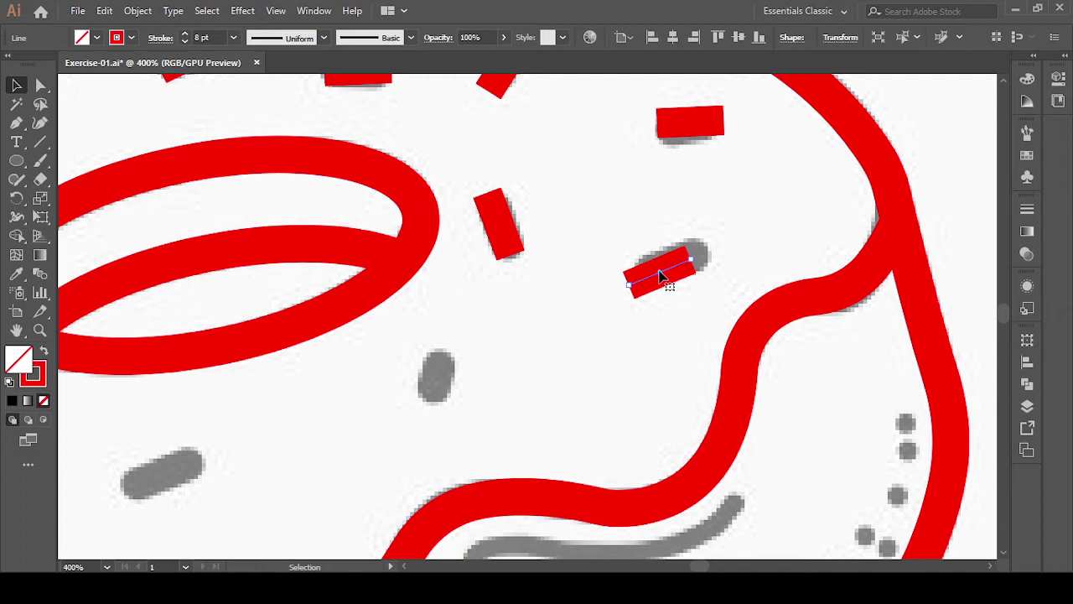
{"action": "left_click_drag", "start_coordinate": [659, 275], "coordinate": [674, 267]}
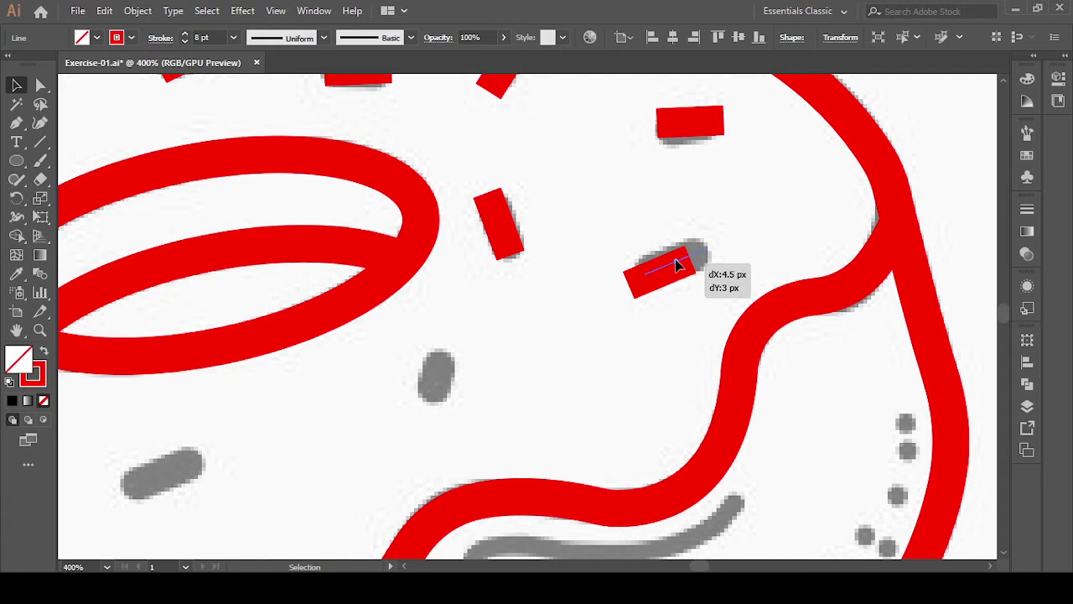
{"action": "left_click_drag", "start_coordinate": [680, 265], "coordinate": [695, 257]}
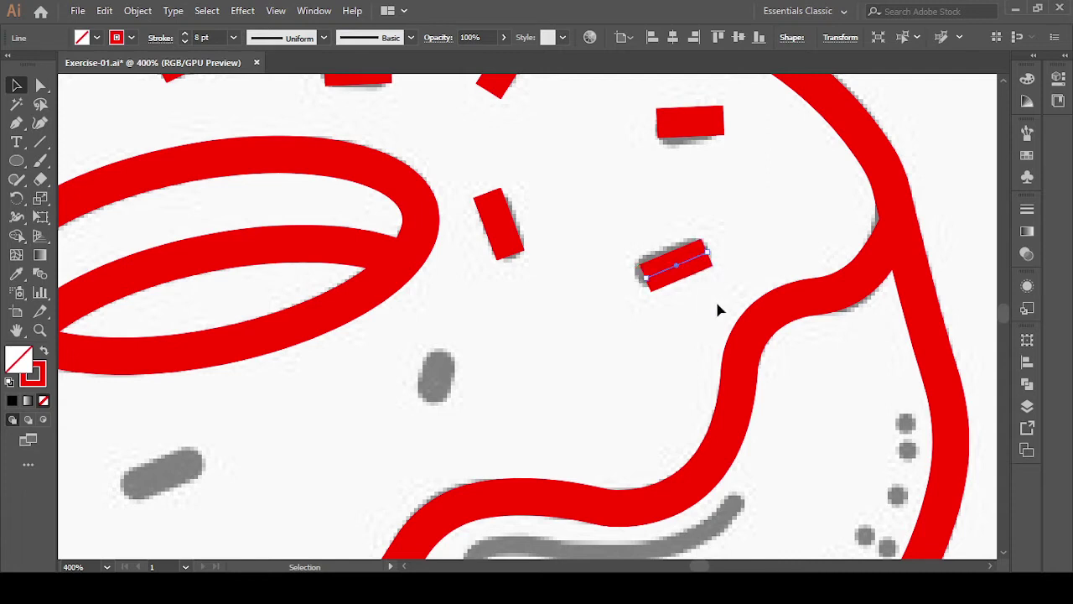
{"action": "key", "text": "Up"}
{"action": "key", "text": "Left"}
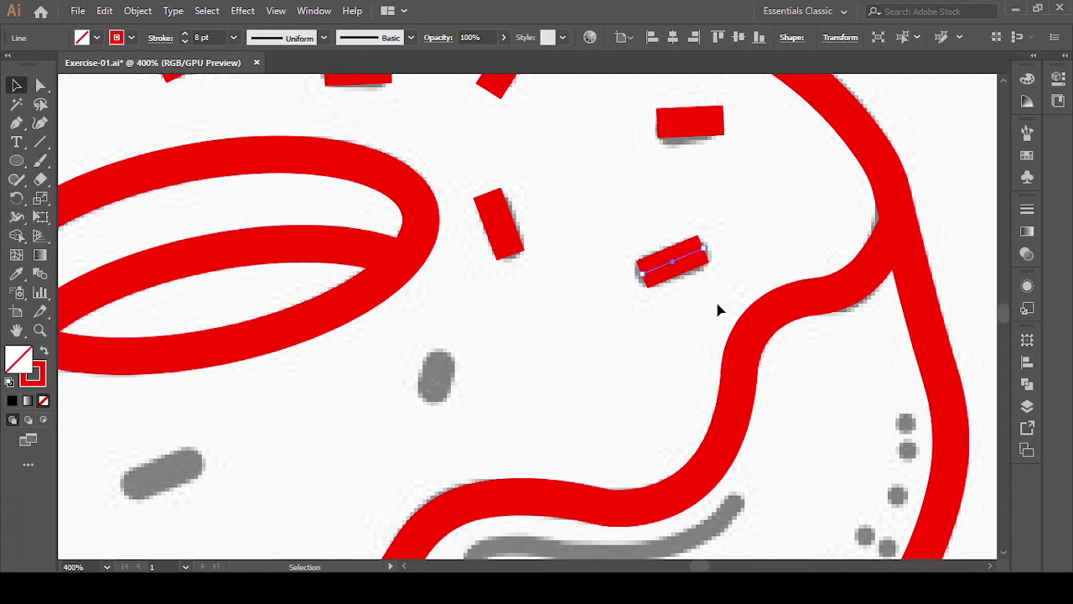
{"action": "left_click", "coordinate": [676, 356]}
- Copy a sprinkle below the hole and tilt it nearly upright to match its grey mark
{"action": "left_click_drag", "start_coordinate": [542, 381], "coordinate": [710, 324]}
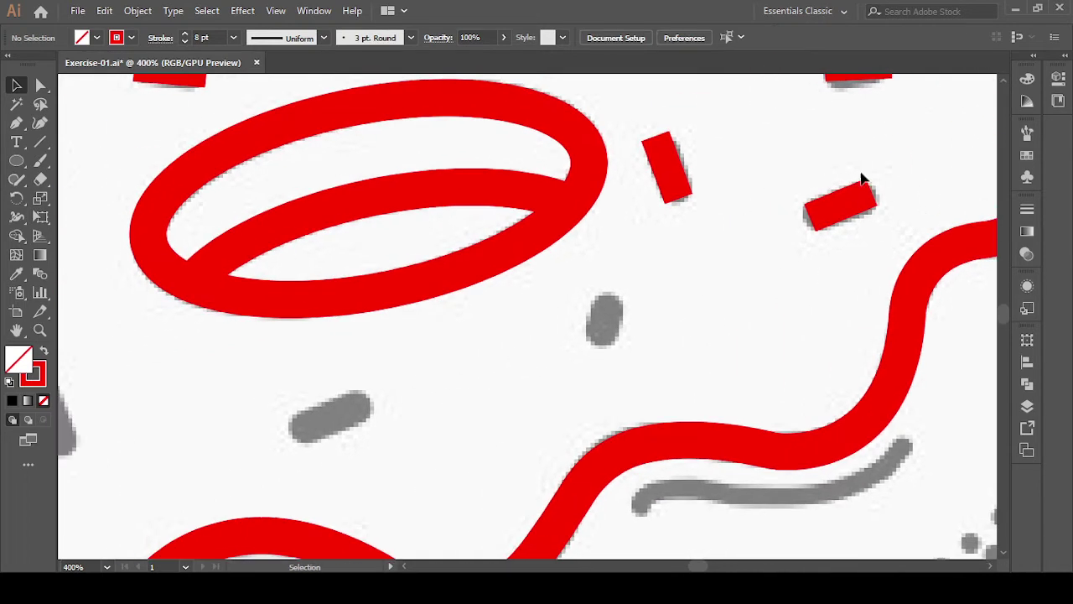
{"action": "left_click", "coordinate": [856, 207]}
{"action": "mouse_move", "coordinate": [856, 207]}
{"action": "left_mouse_down"}
{"action": "mouse_move", "coordinate": [625, 320]}
{"action": "mouse_move", "coordinate": [607, 269]}
{"action": "mouse_move", "coordinate": [605, 356]}
{"action": "left_mouse_up"}
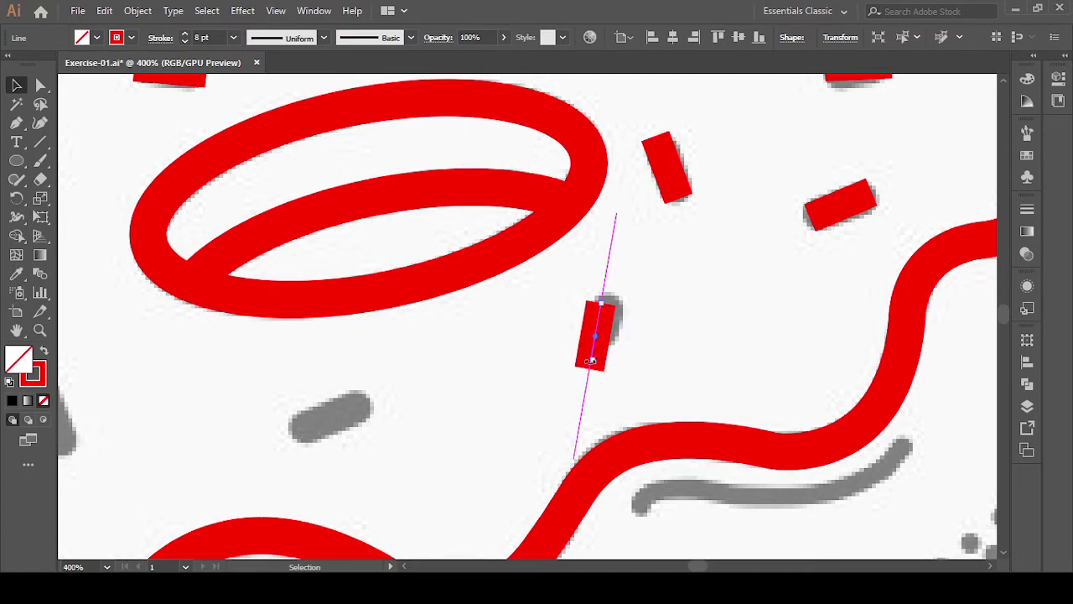
{"action": "left_click_drag", "start_coordinate": [605, 355], "coordinate": [594, 358]}
{"action": "left_click", "coordinate": [620, 341]}
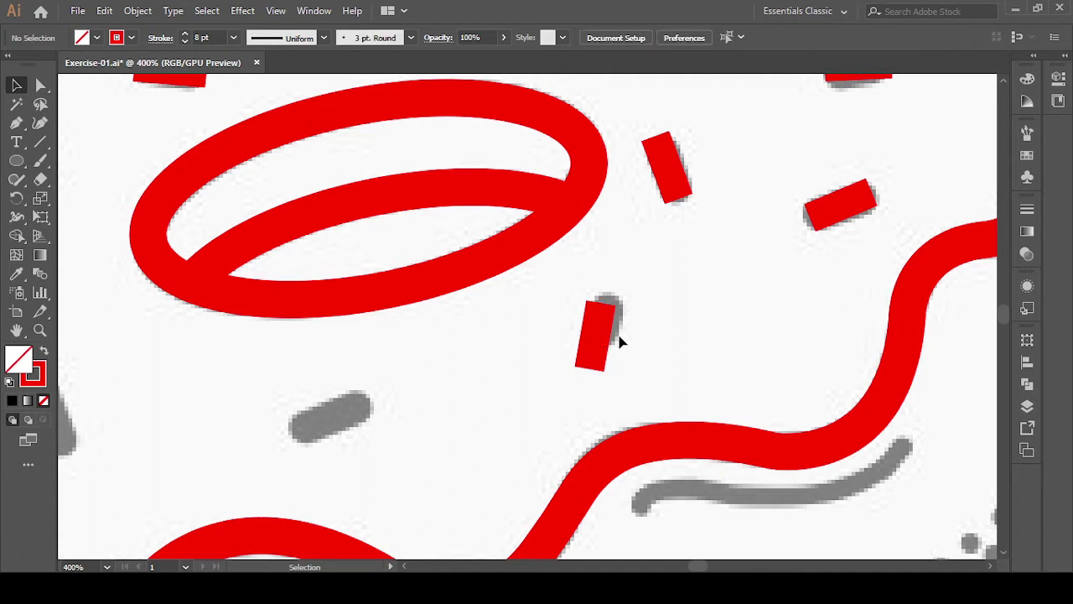
{"action": "left_click", "coordinate": [604, 343]}
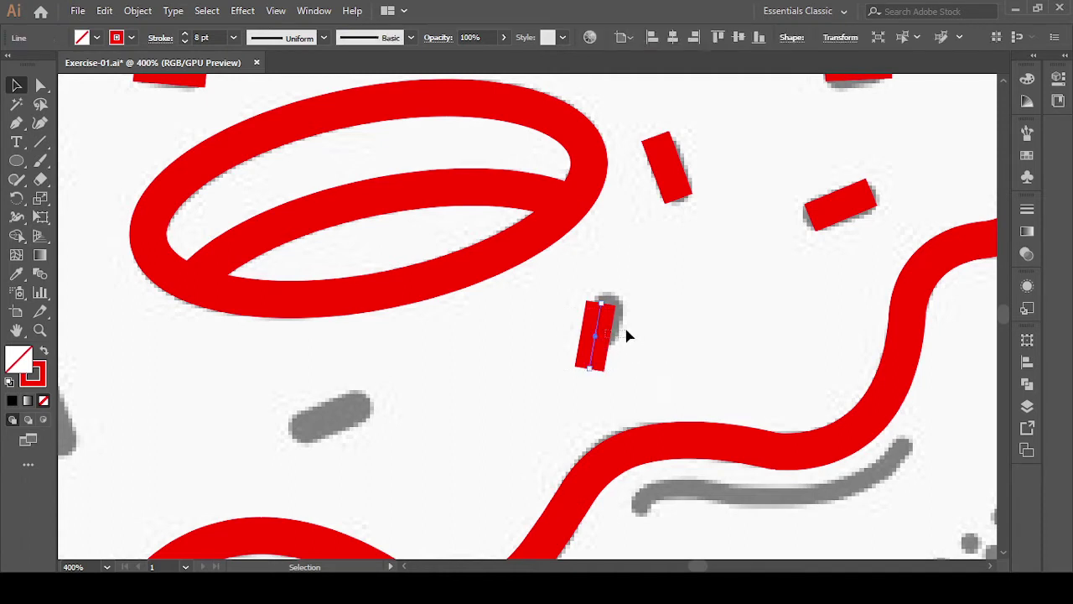
{"action": "mouse_move", "coordinate": [534, 313]}
{"action": "left_mouse_down"}
{"action": "mouse_move", "coordinate": [586, 336]}
{"action": "mouse_move", "coordinate": [608, 319]}
{"action": "left_mouse_up"}
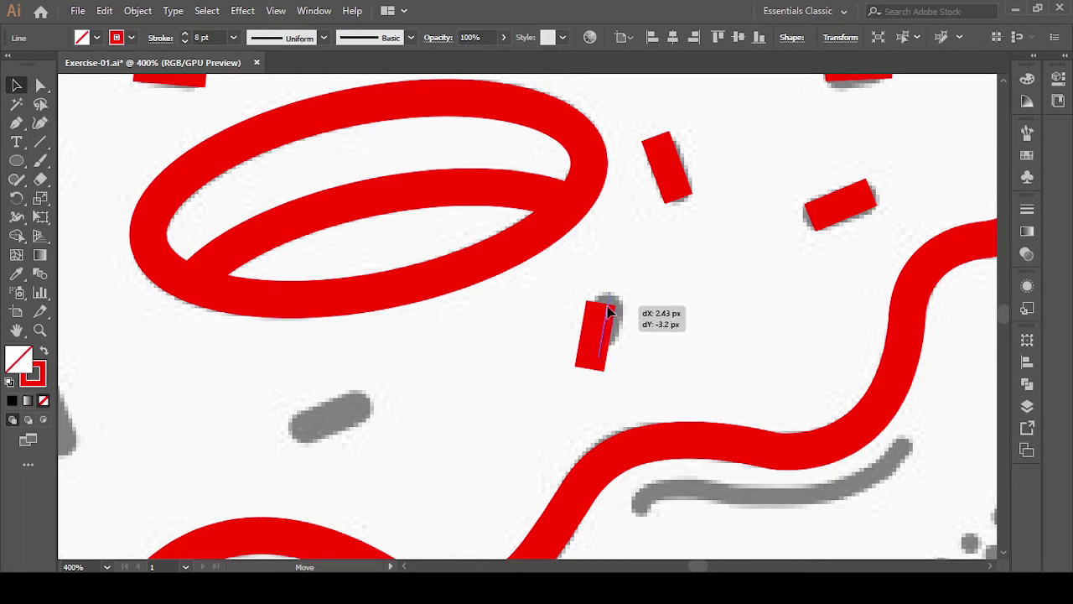
{"action": "left_click_drag", "start_coordinate": [608, 320], "coordinate": [607, 312]}
{"action": "left_click_drag", "start_coordinate": [596, 360], "coordinate": [609, 368]}
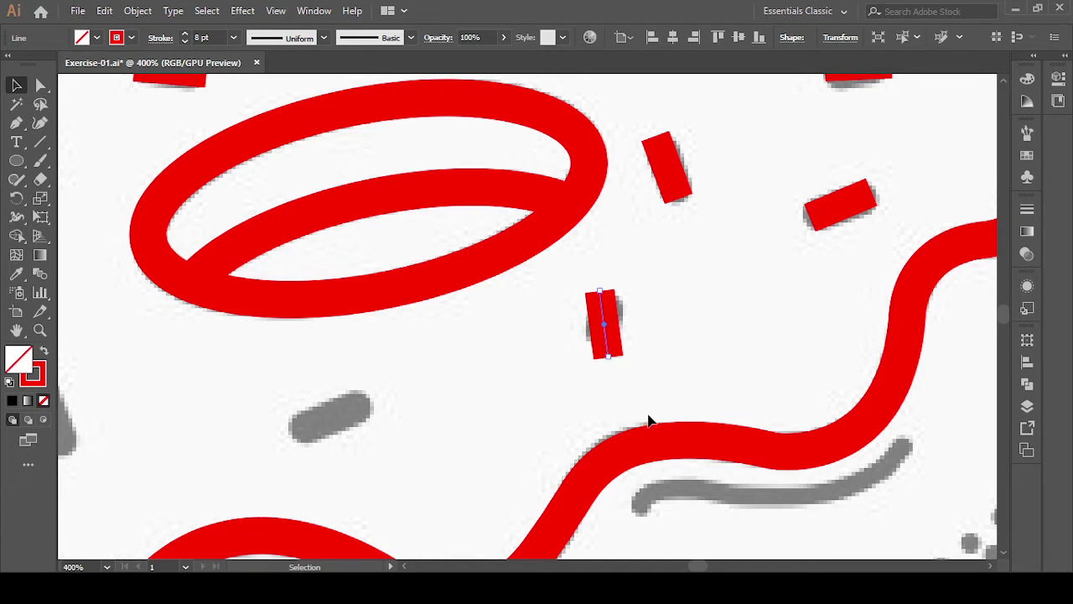
- Rotate and move a sprinkle onto the lower-left grey mark
{"action": "mouse_move", "coordinate": [532, 331]}
{"action": "left_mouse_down"}
{"action": "mouse_move", "coordinate": [654, 366]}
{"action": "mouse_move", "coordinate": [317, 423]}
{"action": "left_mouse_up"}
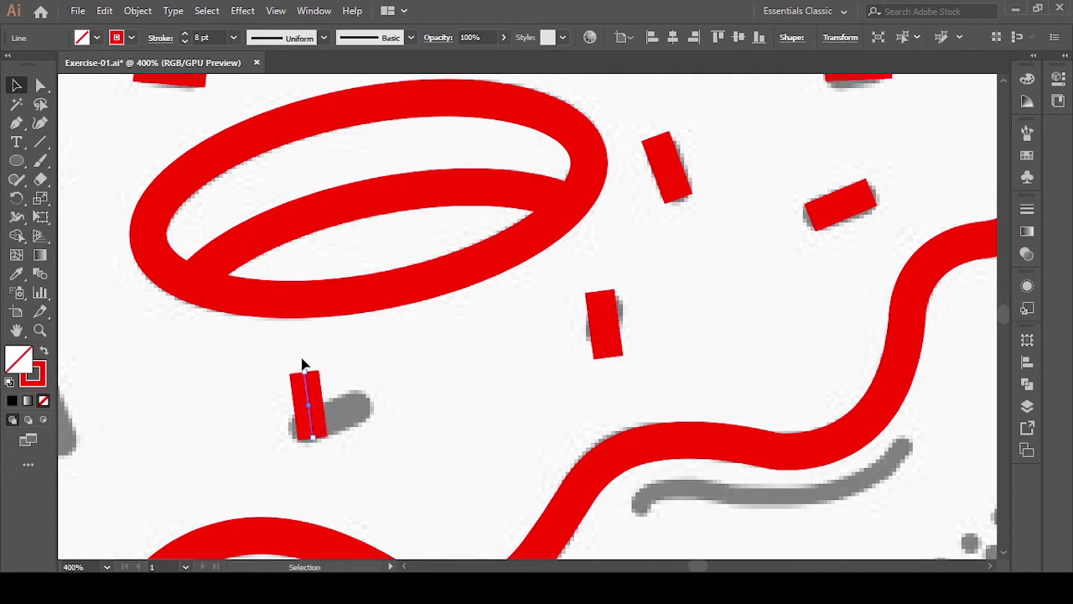
{"action": "mouse_move", "coordinate": [308, 367]}
{"action": "left_mouse_down"}
{"action": "mouse_move", "coordinate": [414, 370]}
{"action": "mouse_move", "coordinate": [412, 360]}
{"action": "left_mouse_up"}
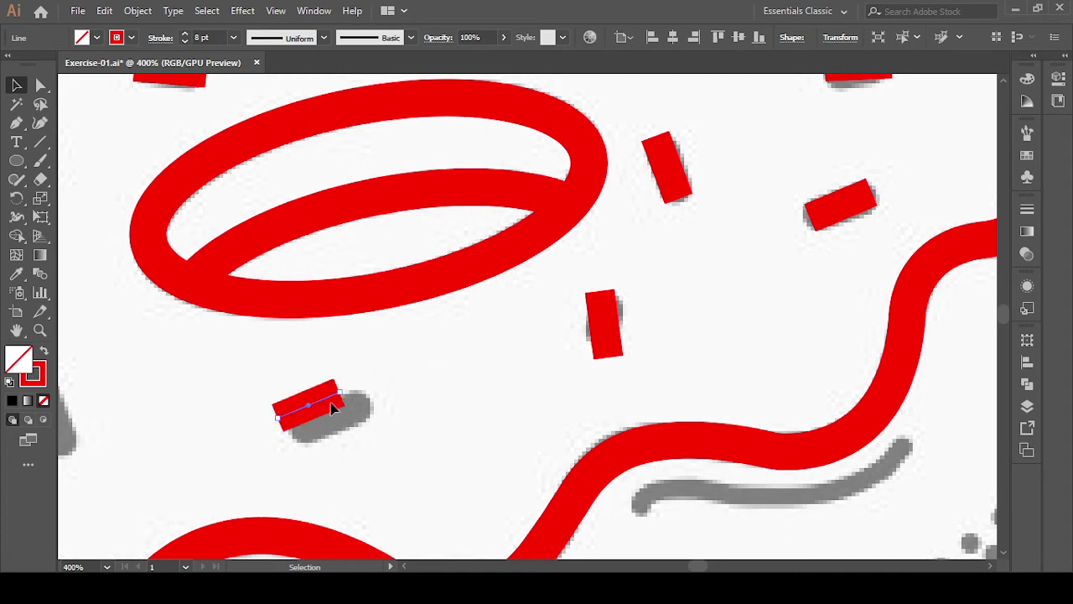
{"action": "left_click_drag", "start_coordinate": [321, 407], "coordinate": [335, 422]}
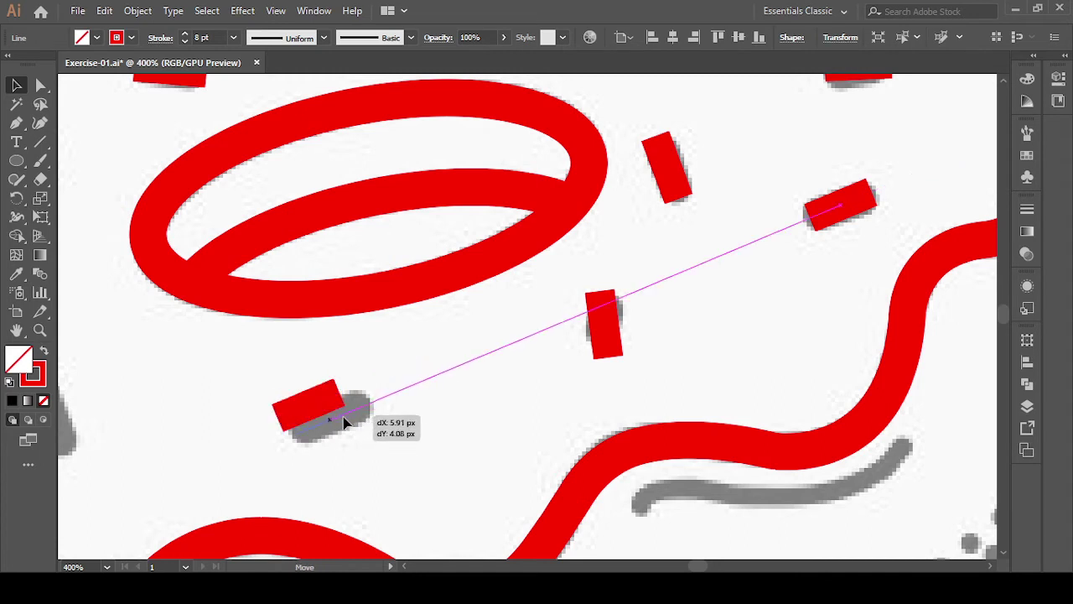
{"action": "left_click_drag", "start_coordinate": [335, 422], "coordinate": [367, 408]}
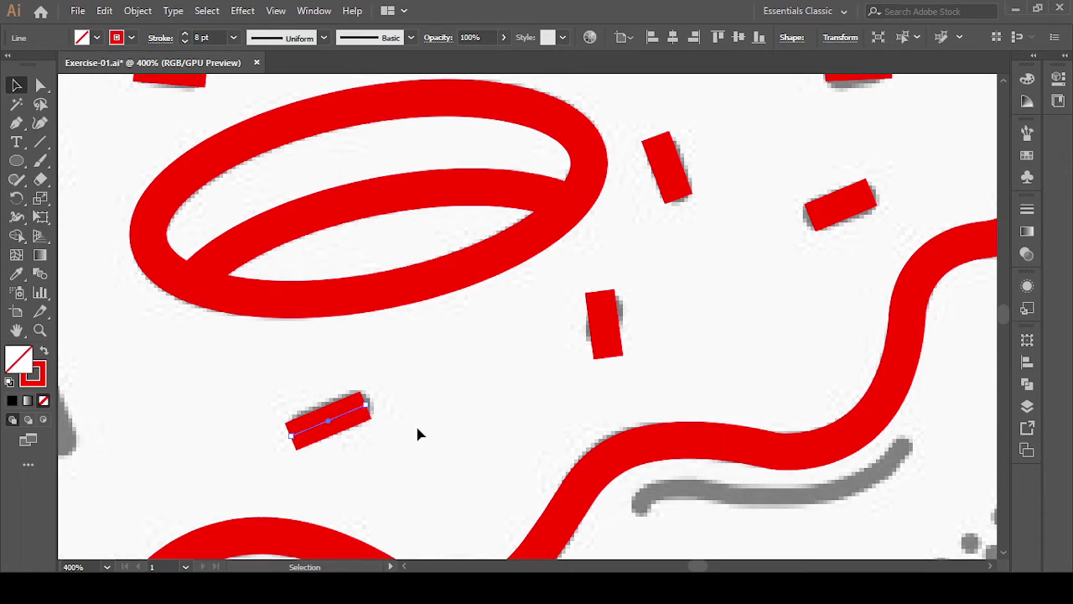
{"action": "scroll", "coordinate": [435, 442], "scroll_direction": "down", "scroll_amount": 2}
- Copy a sprinkle onto a grey mark at left, turning it near-vertical
{"action": "left_click_drag", "start_coordinate": [417, 431], "coordinate": [508, 400]}
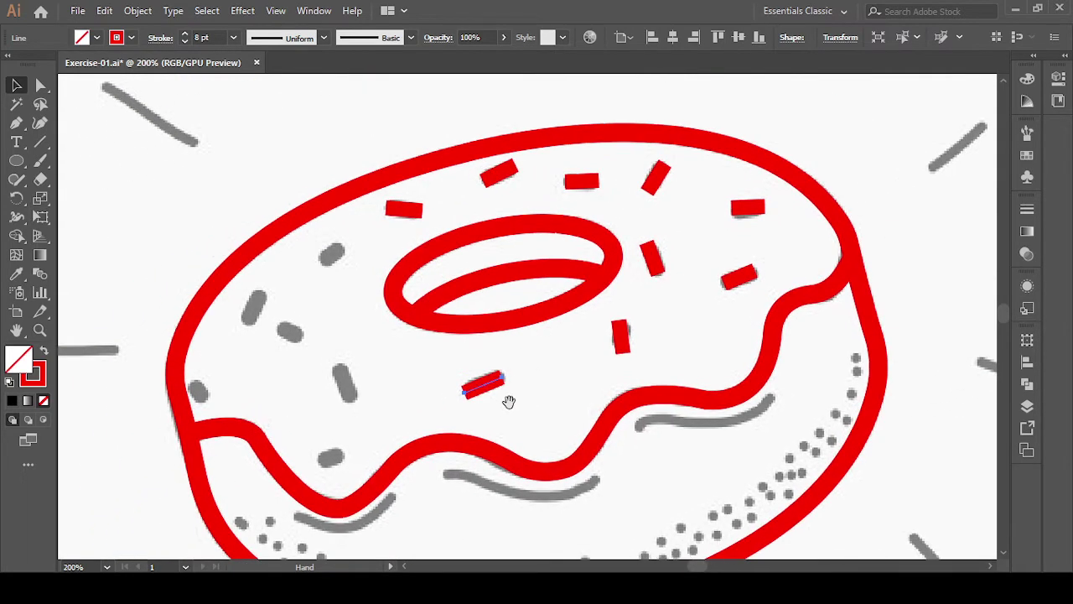
{"action": "scroll", "coordinate": [384, 433], "scroll_direction": "up", "scroll_amount": 2}
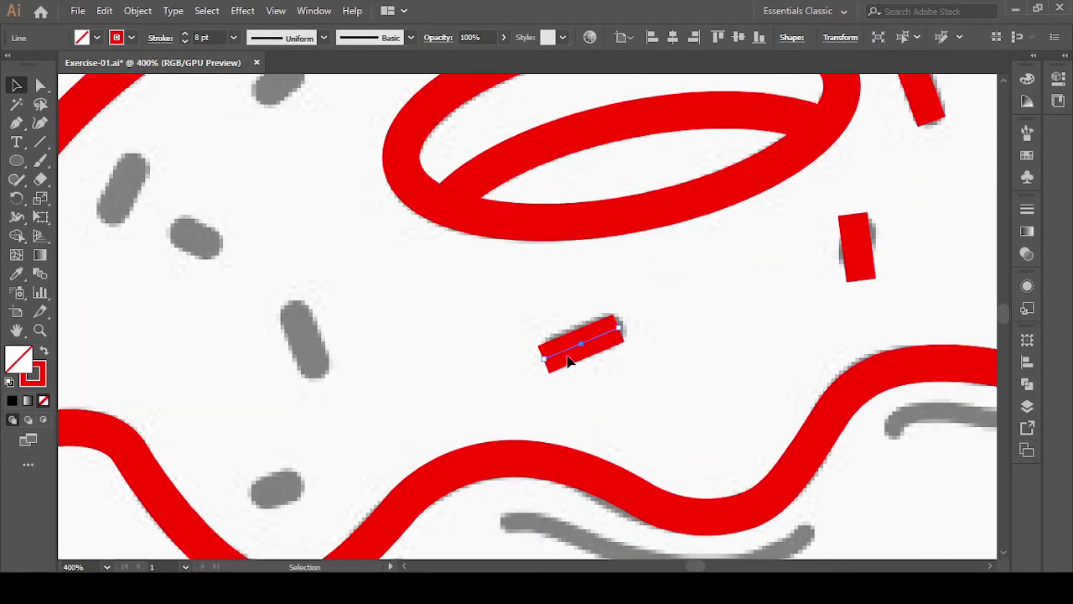
{"action": "mouse_move", "coordinate": [584, 345]}
{"action": "left_mouse_down"}
{"action": "mouse_move", "coordinate": [319, 354]}
{"action": "mouse_move", "coordinate": [286, 293]}
{"action": "left_mouse_up"}
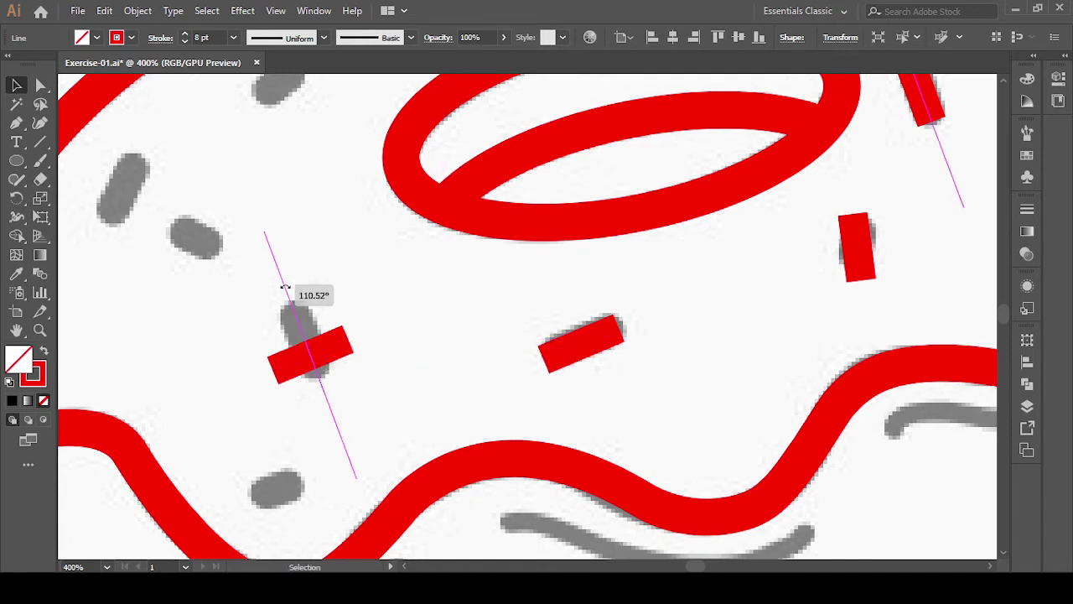
{"action": "left_click", "coordinate": [372, 352]}
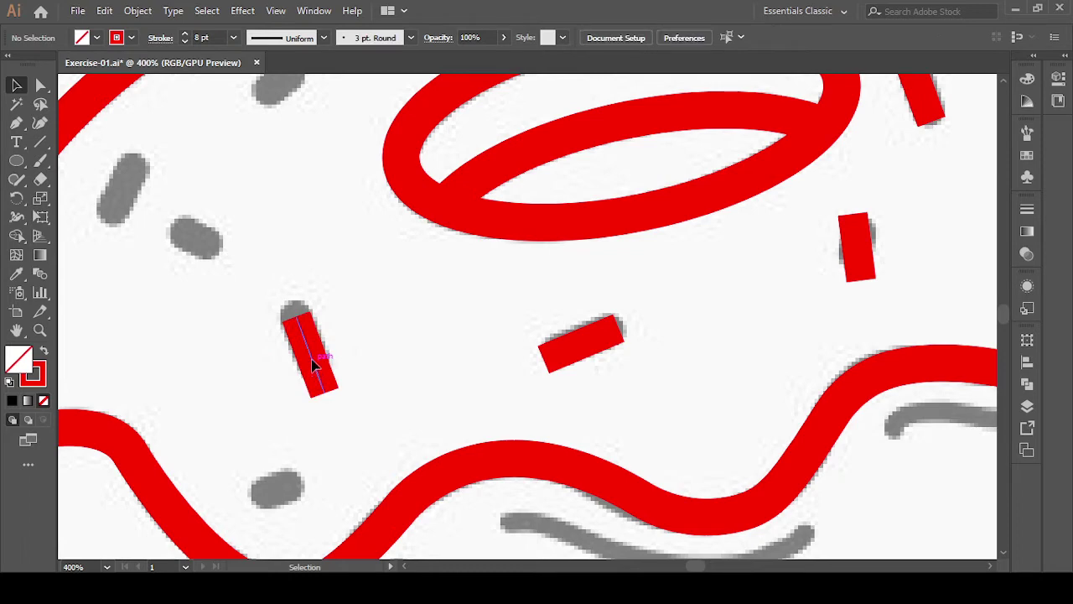
{"action": "left_click_drag", "start_coordinate": [315, 367], "coordinate": [303, 334]}
- Copy the upright sprinkle up-left onto another grey mark on the icing's left side
{"action": "left_click_drag", "start_coordinate": [298, 439], "coordinate": [486, 427]}
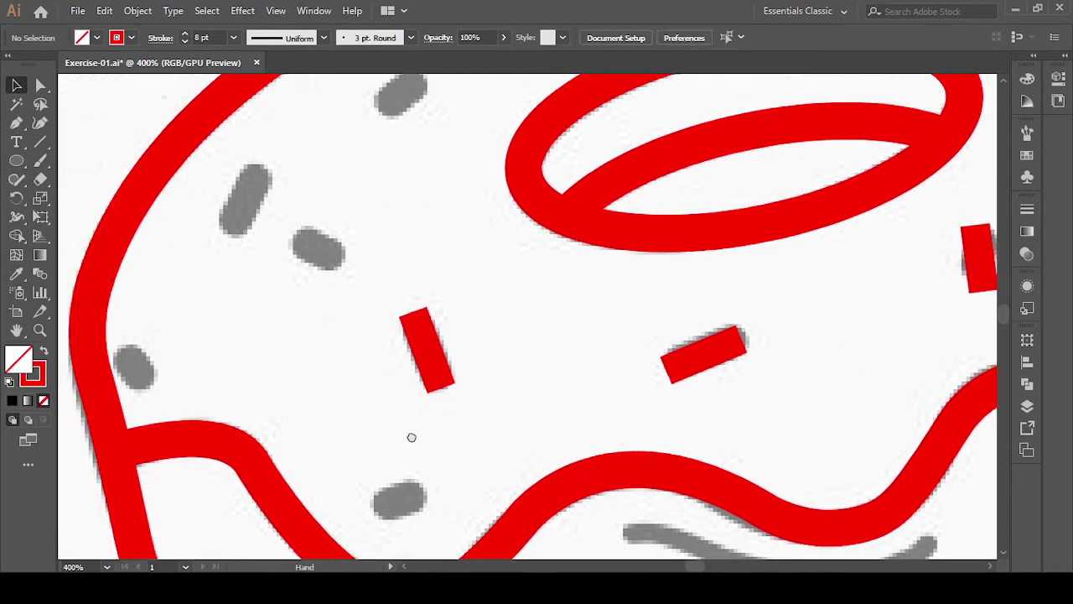
{"action": "left_click", "coordinate": [545, 401]}
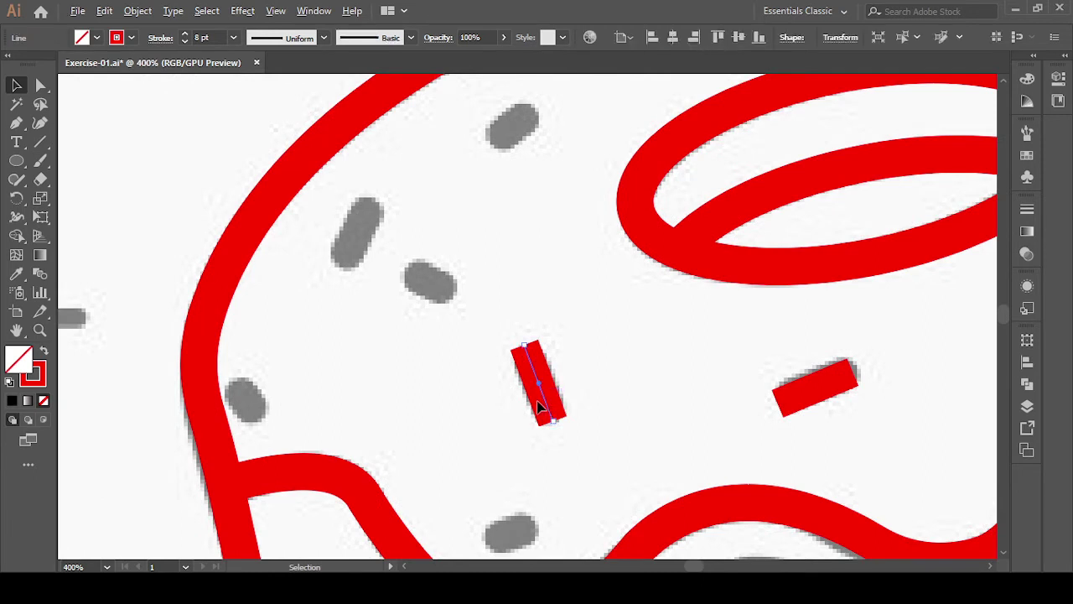
{"action": "mouse_move", "coordinate": [541, 409]}
{"action": "left_mouse_down"}
{"action": "mouse_move", "coordinate": [425, 334]}
{"action": "mouse_move", "coordinate": [491, 320]}
{"action": "mouse_move", "coordinate": [491, 352]}
{"action": "left_mouse_up"}
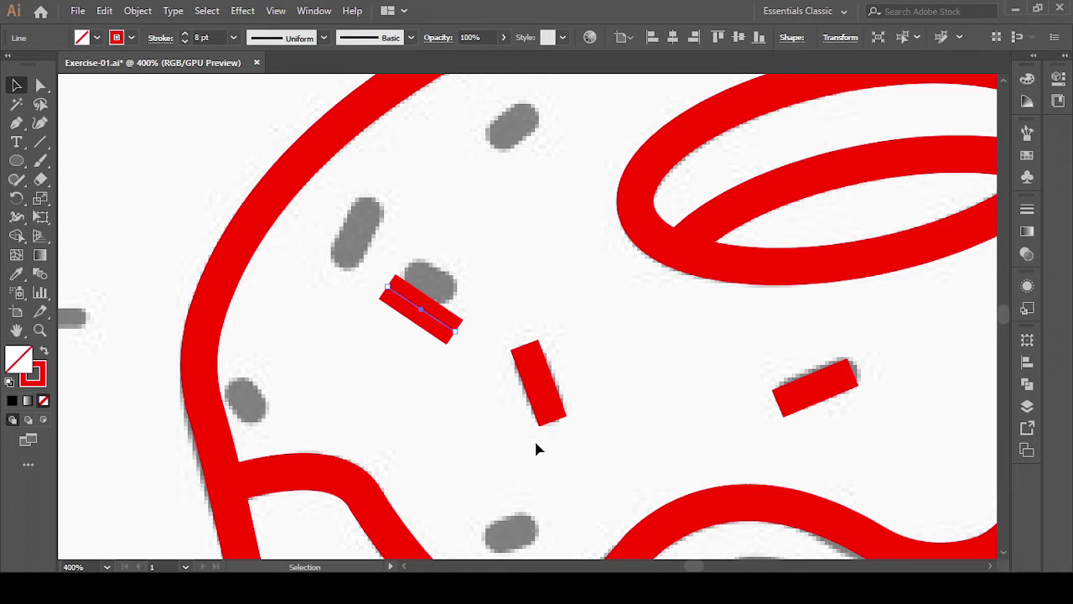
{"action": "left_click_drag", "start_coordinate": [436, 326], "coordinate": [453, 299]}
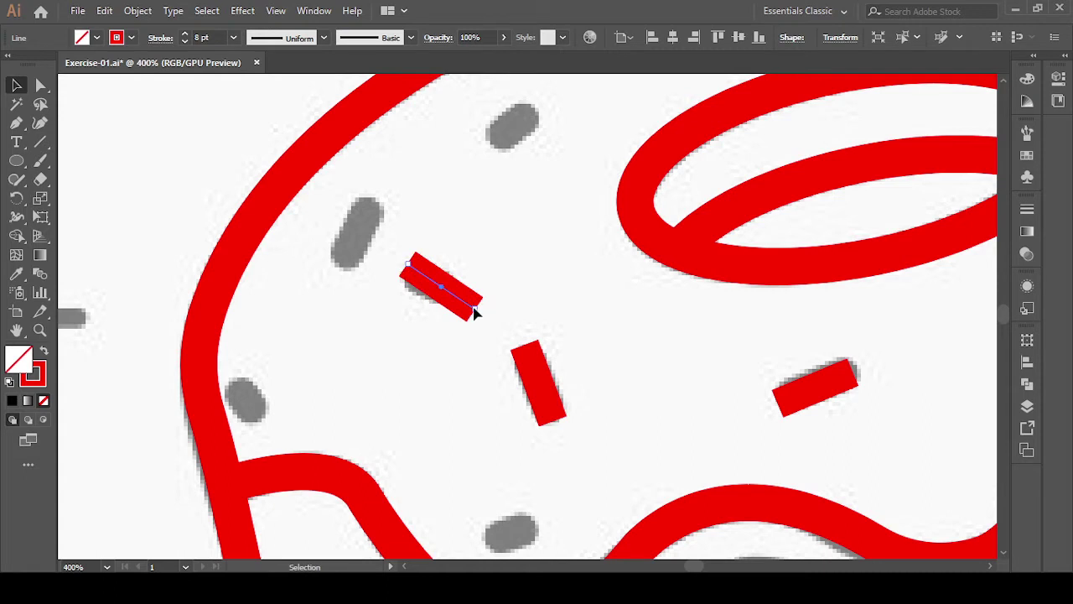
{"action": "scroll", "coordinate": [474, 313], "scroll_direction": "up", "scroll_amount": 3}
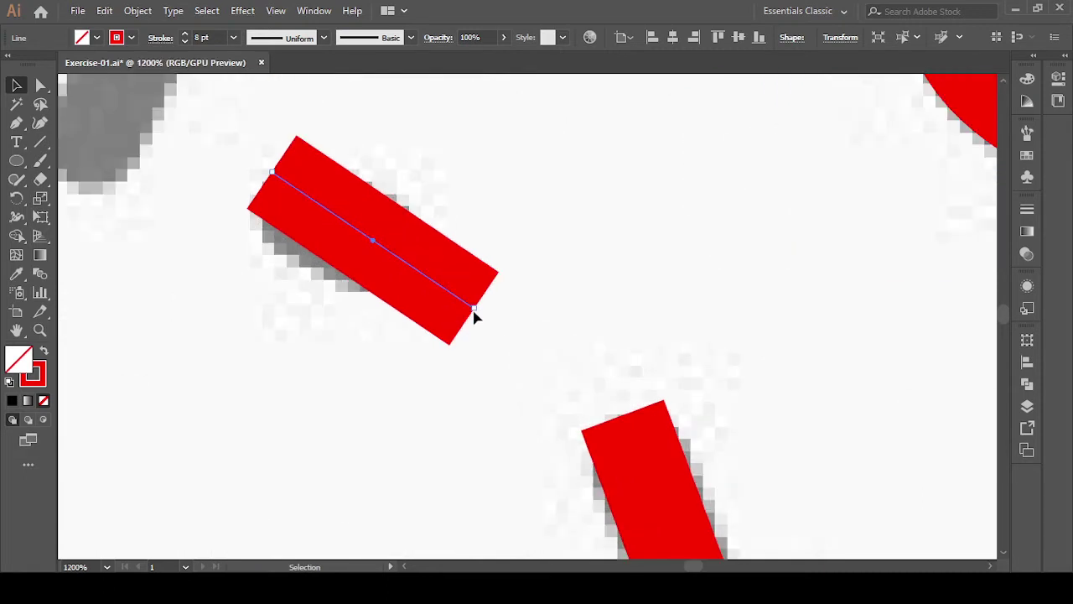
- Shorten the previous red sprinkle by pulling its end inward
{"action": "left_click_drag", "start_coordinate": [474, 313], "coordinate": [431, 283]}
{"action": "left_click", "coordinate": [434, 344]}
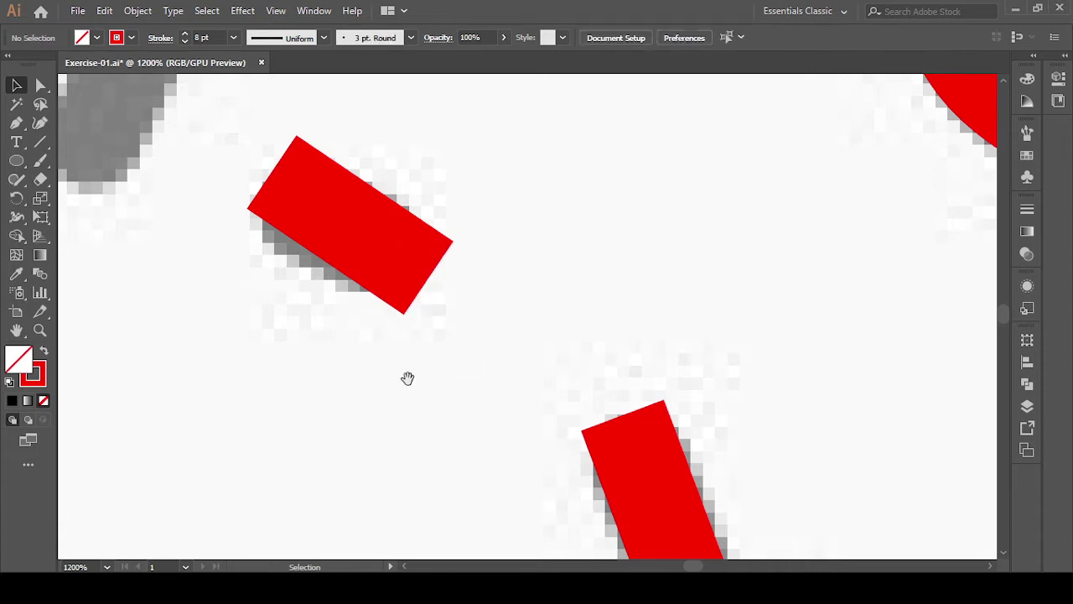
{"action": "left_click_drag", "start_coordinate": [408, 378], "coordinate": [578, 405]}
{"action": "scroll", "coordinate": [555, 400], "scroll_direction": "down", "scroll_amount": 1}
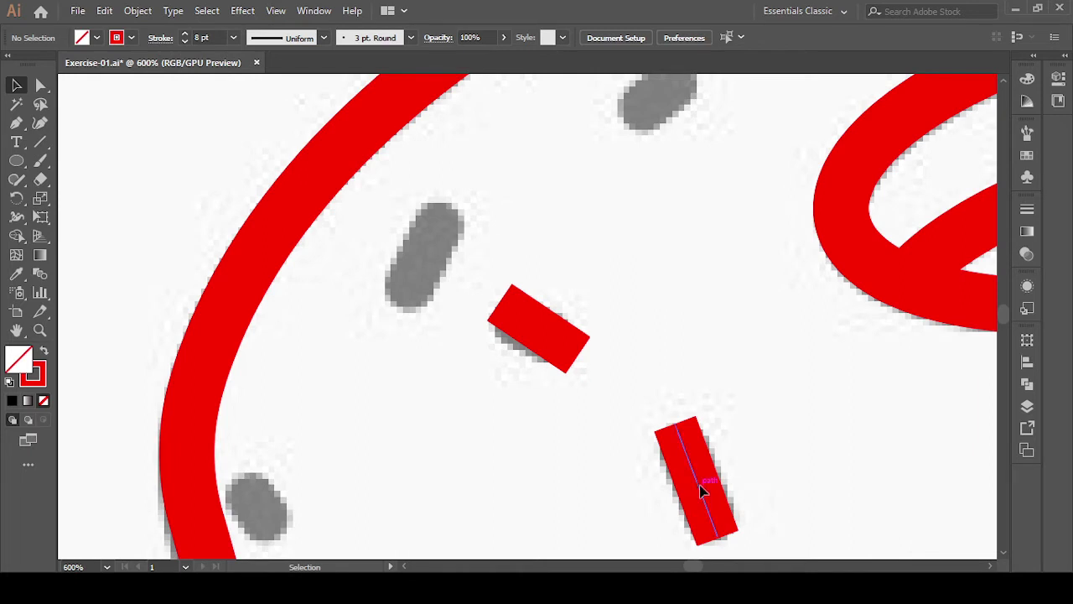
- Move a red sprinkle onto the upper-left grey mark and rotate it to match
{"action": "left_click_drag", "start_coordinate": [702, 491], "coordinate": [437, 267]}
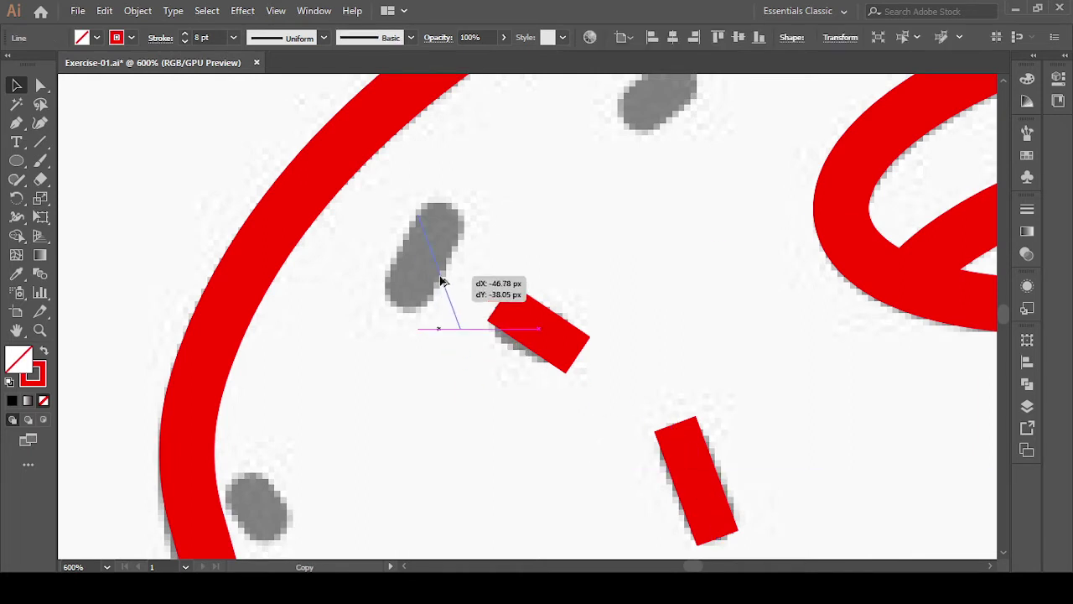
{"action": "left_click_drag", "start_coordinate": [410, 200], "coordinate": [499, 167]}
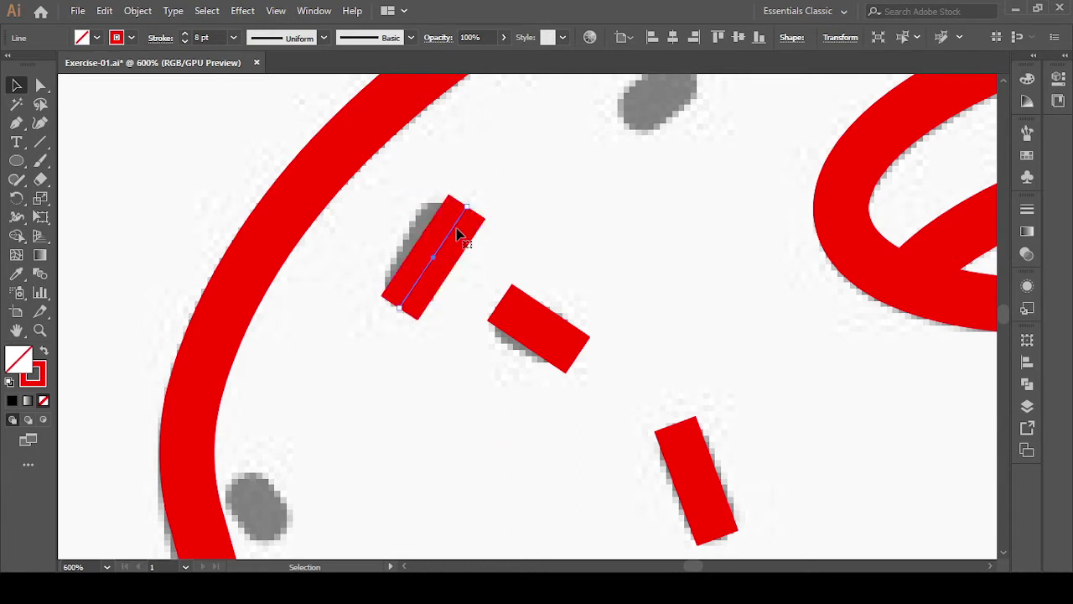
{"action": "left_click_drag", "start_coordinate": [458, 232], "coordinate": [442, 223]}
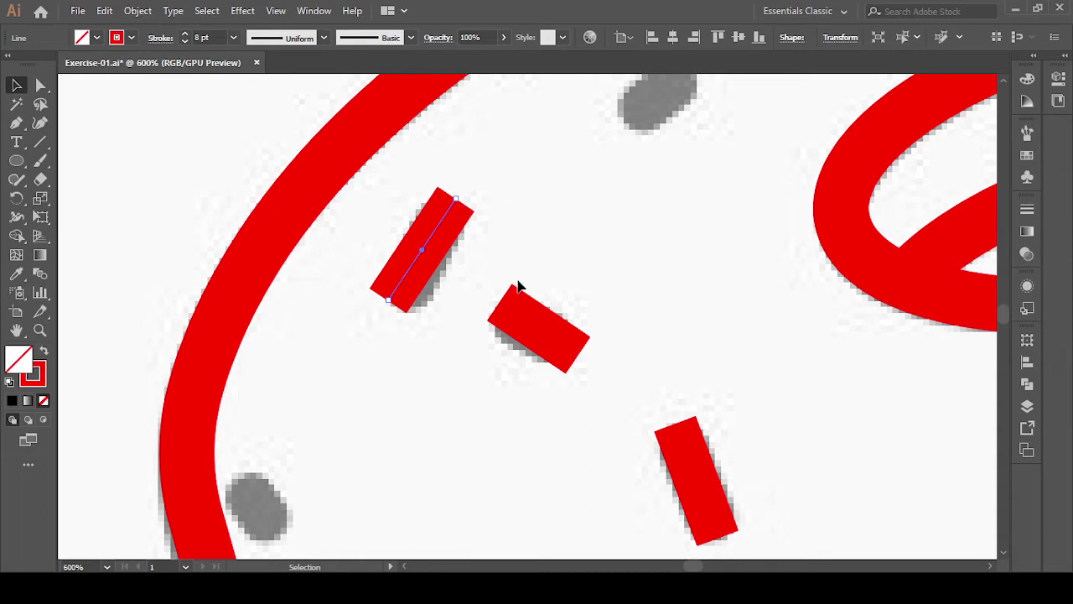
{"action": "scroll", "coordinate": [446, 279], "scroll_direction": "down", "scroll_amount": 1}
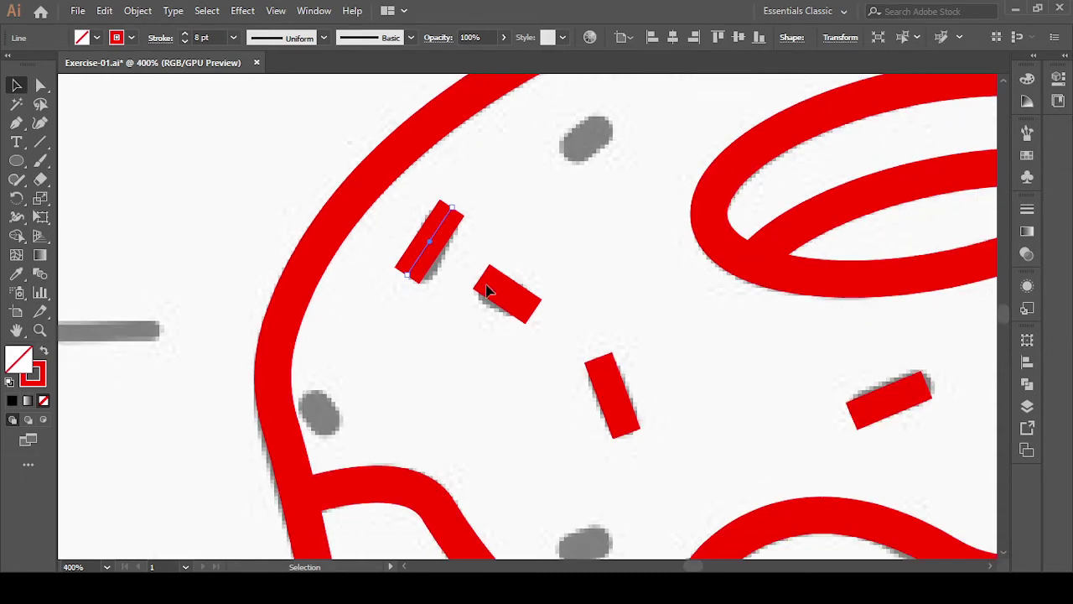
- Alt-drag a copy of a red sprinkle onto the grey mark at the top
{"action": "left_click", "coordinate": [511, 298]}
{"action": "mouse_move", "coordinate": [511, 298]}
{"action": "left_mouse_down", "text": "alt"}
{"action": "mouse_move", "coordinate": [593, 141]}
{"action": "mouse_move", "coordinate": [491, 217]}
{"action": "left_mouse_up", "text": "alt"}
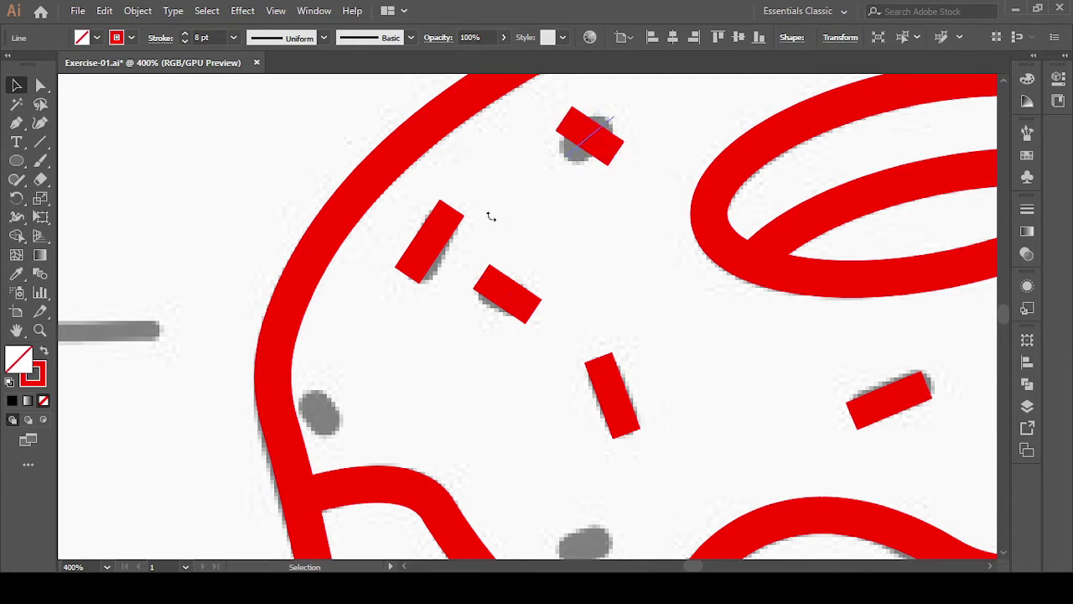
{"action": "left_click_drag", "start_coordinate": [594, 138], "coordinate": [594, 141]}
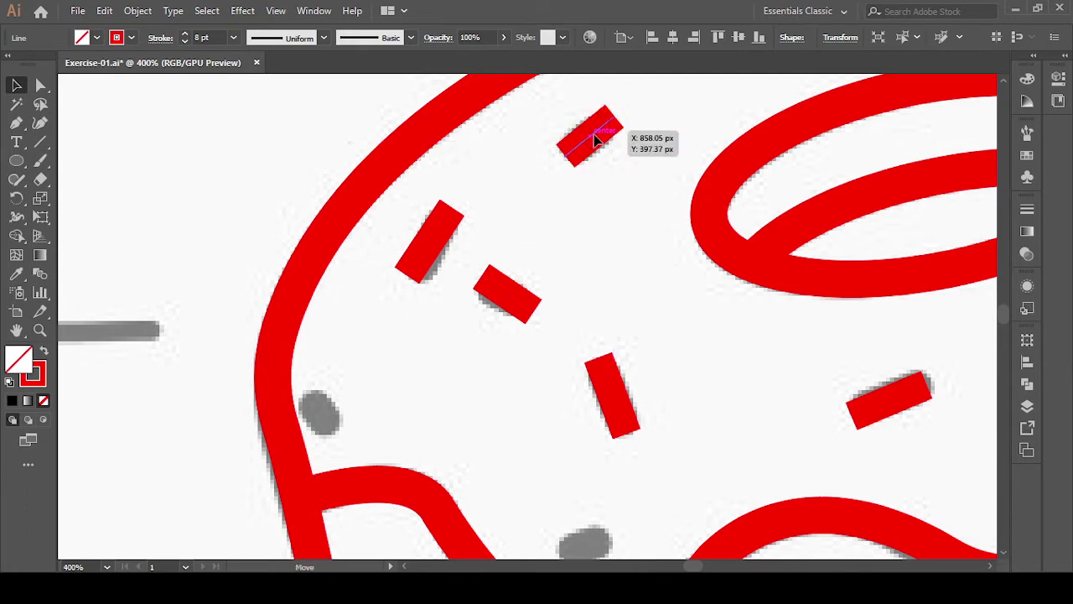
{"action": "left_click", "coordinate": [598, 205]}
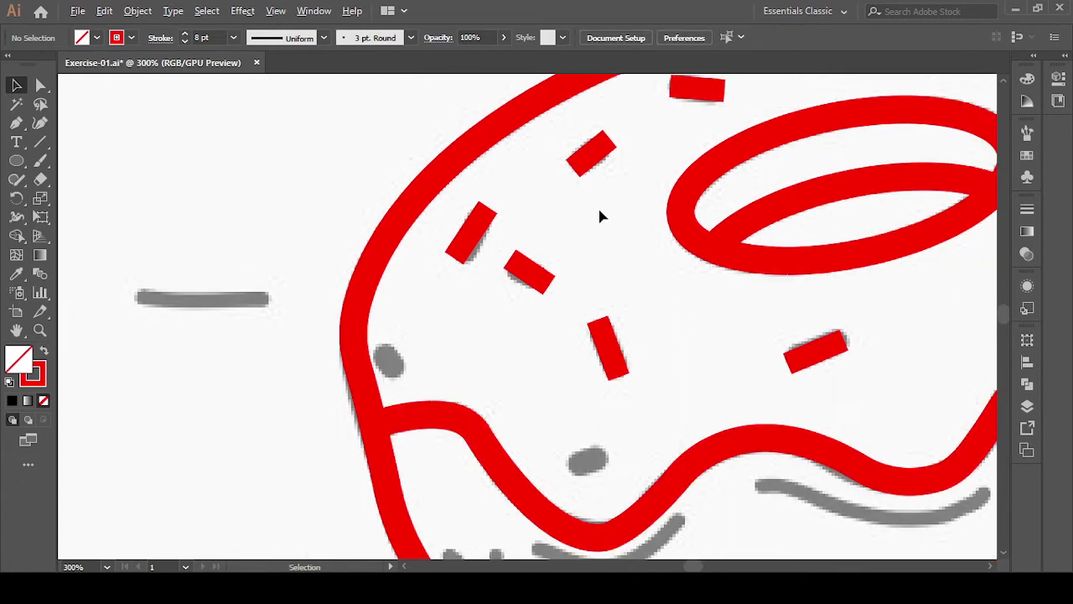
- Copy a red sprinkle, rotate it steeply, and place it beside the donut's left outline
{"action": "scroll", "coordinate": [598, 205], "scroll_direction": "down", "scroll_amount": 1}
{"action": "left_click_drag", "start_coordinate": [594, 157], "coordinate": [467, 342]}
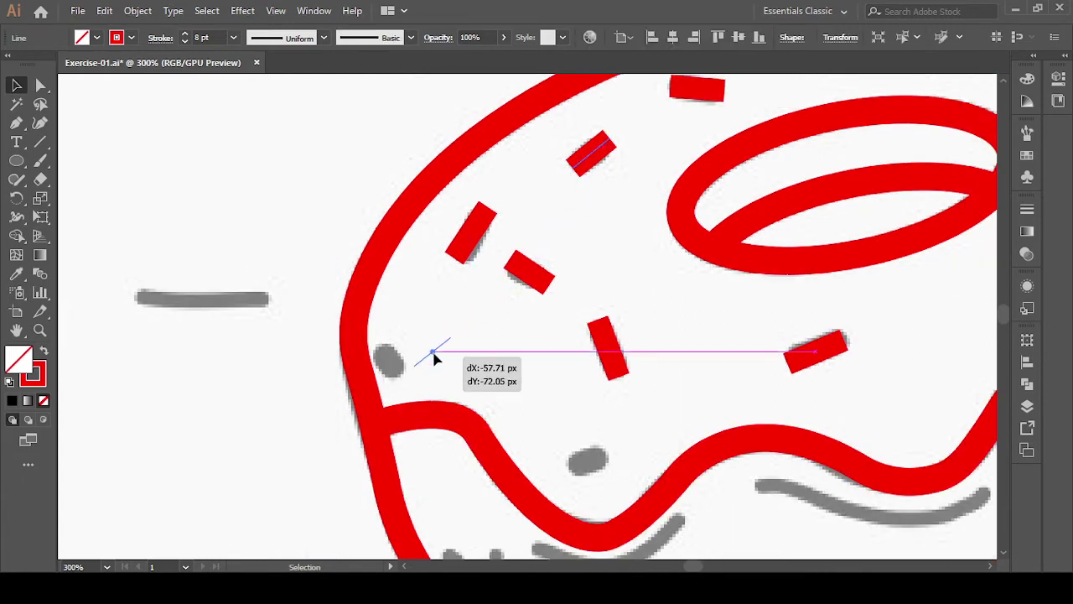
{"action": "left_click_drag", "start_coordinate": [455, 333], "coordinate": [400, 268]}
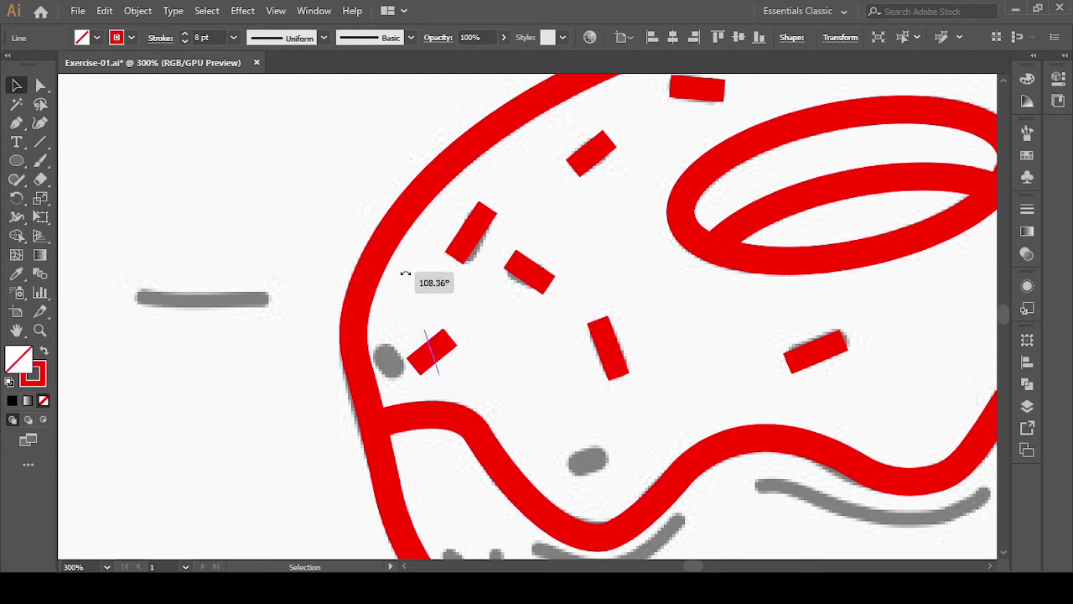
{"action": "left_click_drag", "start_coordinate": [400, 268], "coordinate": [409, 285]}
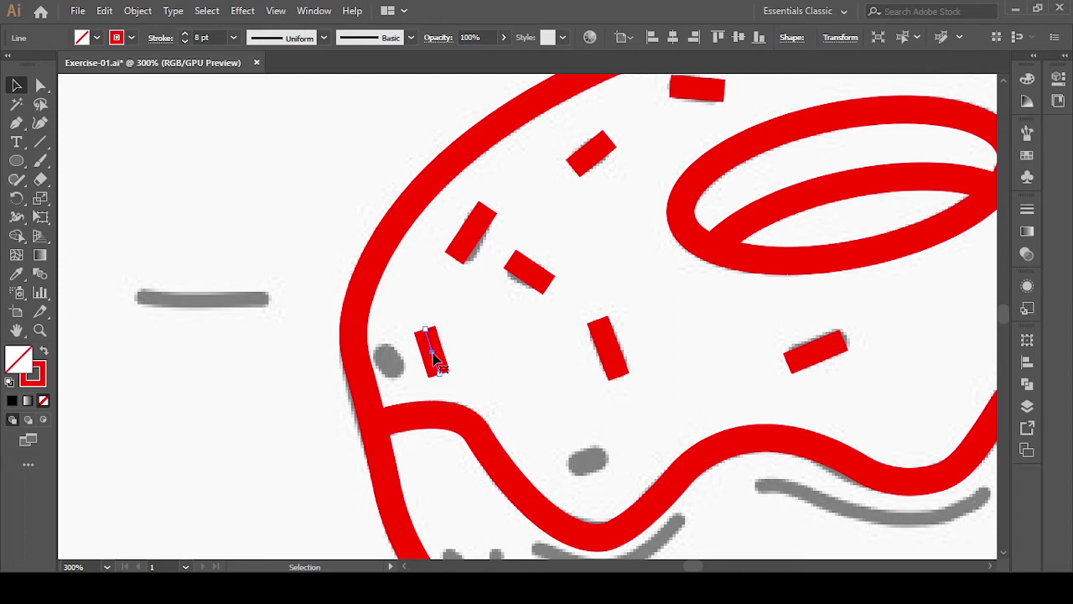
{"action": "left_click_drag", "start_coordinate": [434, 356], "coordinate": [382, 363]}
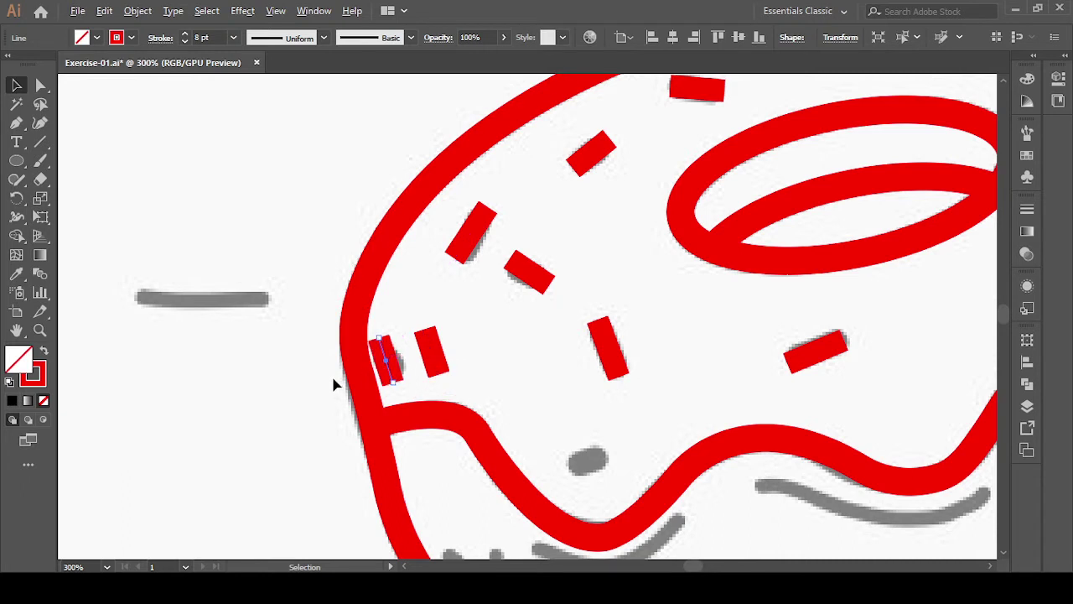
{"action": "scroll", "coordinate": [336, 383], "scroll_direction": "up", "scroll_amount": 3}
- Turn the sprinkle diagonal, adjust its length, and nudge it over the grey mark
{"action": "left_click_drag", "start_coordinate": [501, 402], "coordinate": [521, 394]}
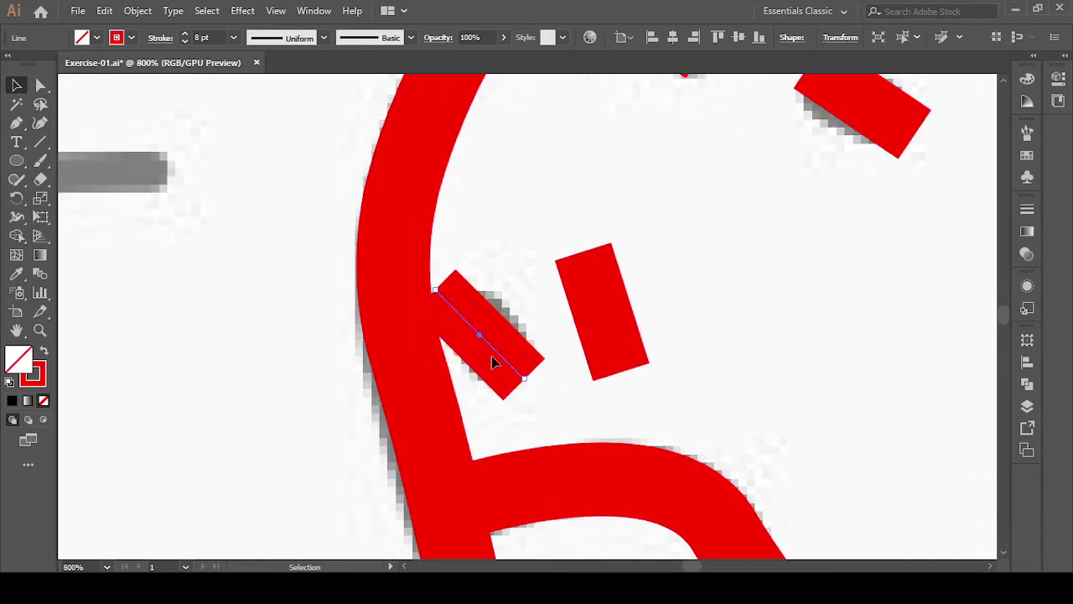
{"action": "left_click_drag", "start_coordinate": [498, 355], "coordinate": [527, 372]}
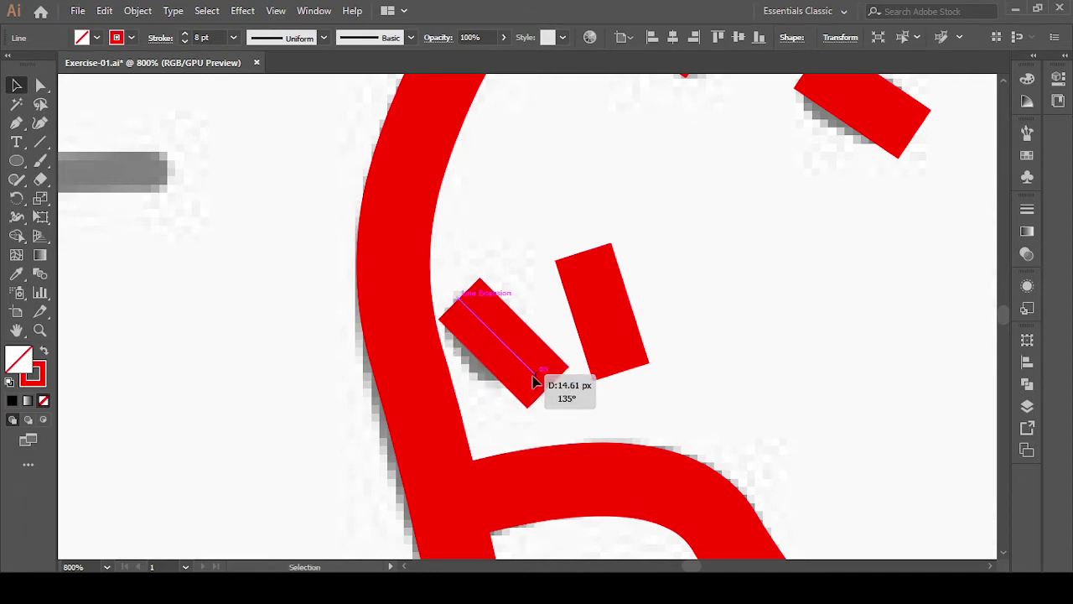
{"action": "left_click", "coordinate": [561, 409]}
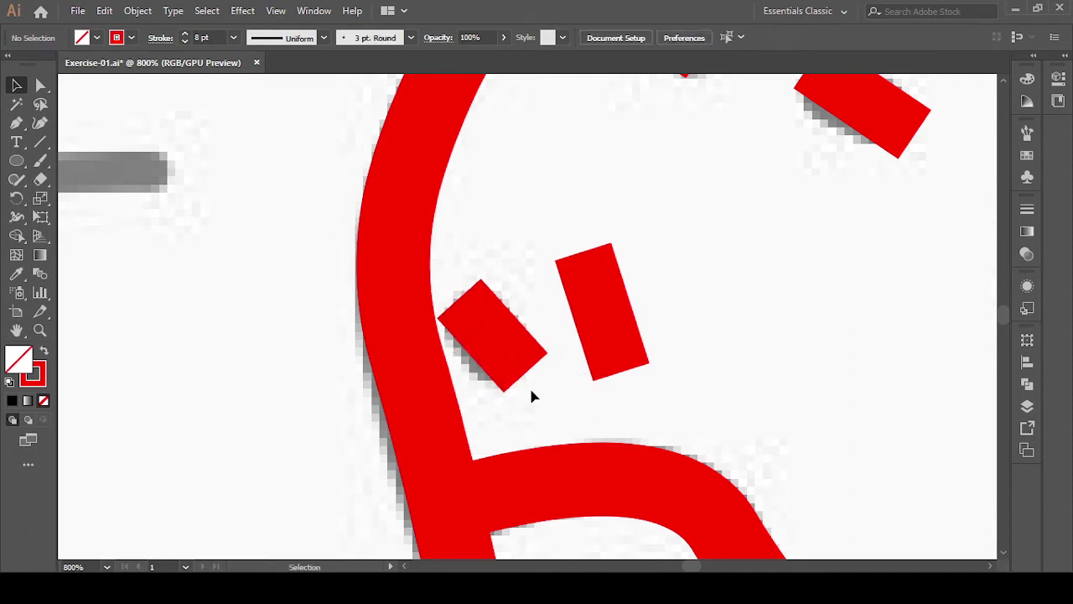
{"action": "left_click", "coordinate": [499, 356]}
{"action": "left_click_drag", "start_coordinate": [527, 375], "coordinate": [521, 370]}
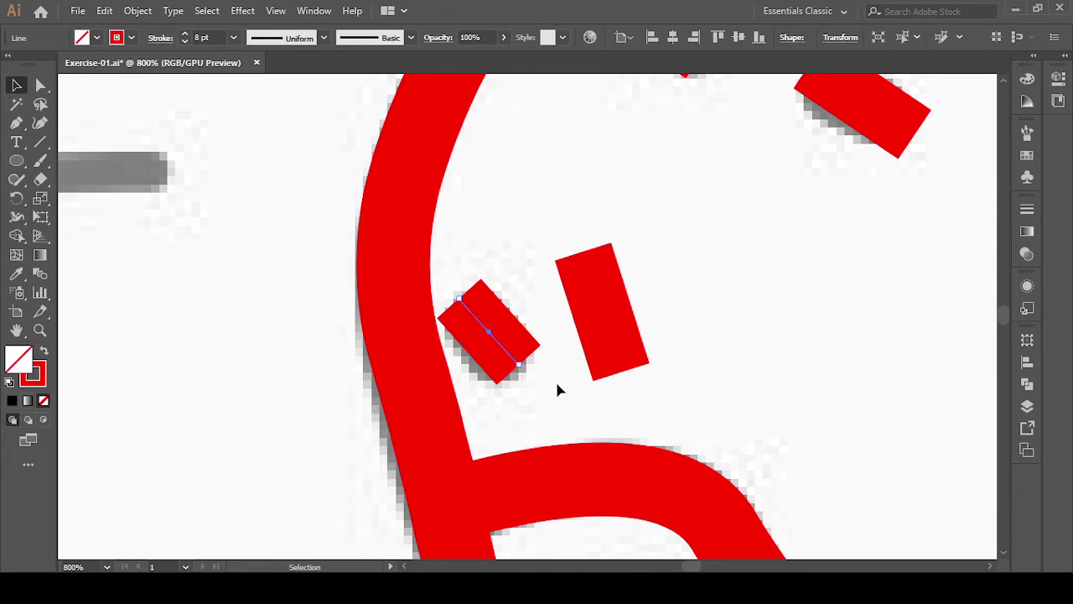
{"action": "key", "text": "Down"}
{"action": "key", "text": "Right"}
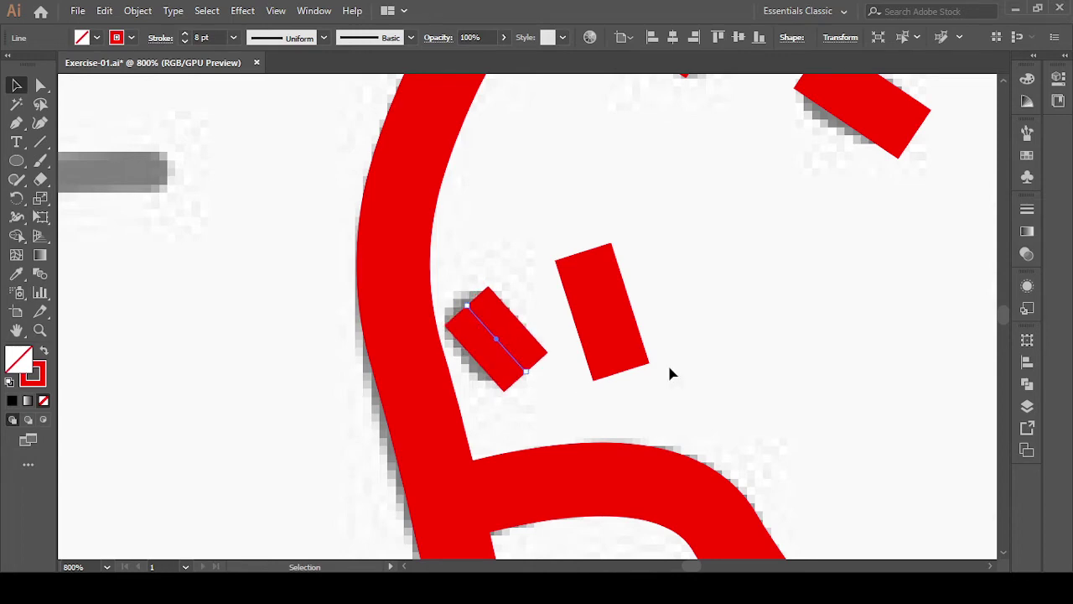
{"action": "left_click", "coordinate": [784, 327]}
{"action": "scroll", "coordinate": [770, 312], "scroll_direction": "down", "scroll_amount": 4}
- Bring the whole donut into view and select the small red sprinkle at the left edge
{"action": "left_click_drag", "start_coordinate": [798, 314], "coordinate": [392, 258]}
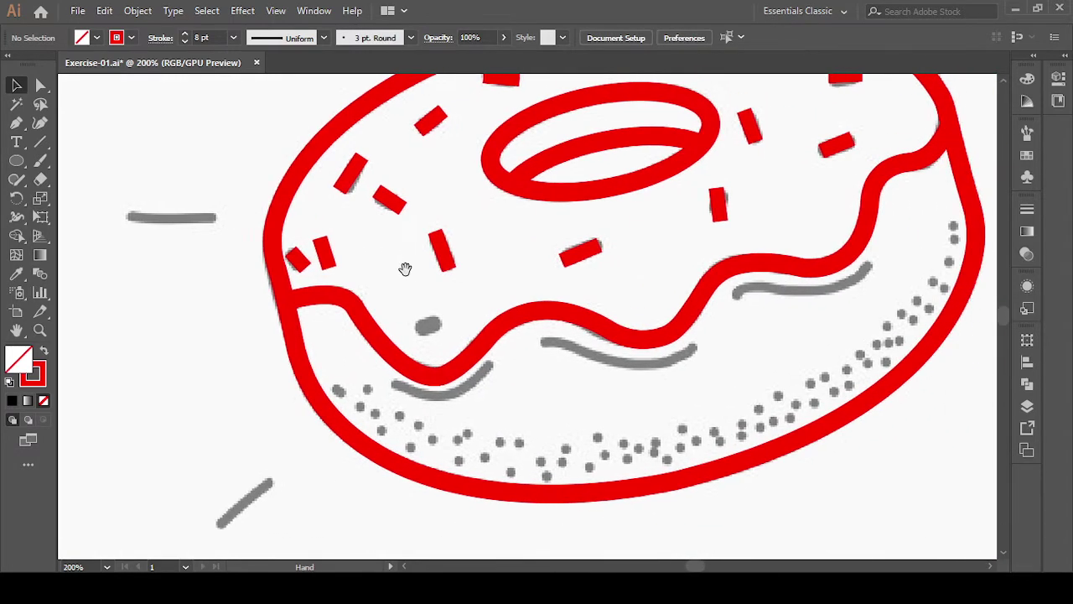
{"action": "left_click", "coordinate": [388, 205]}
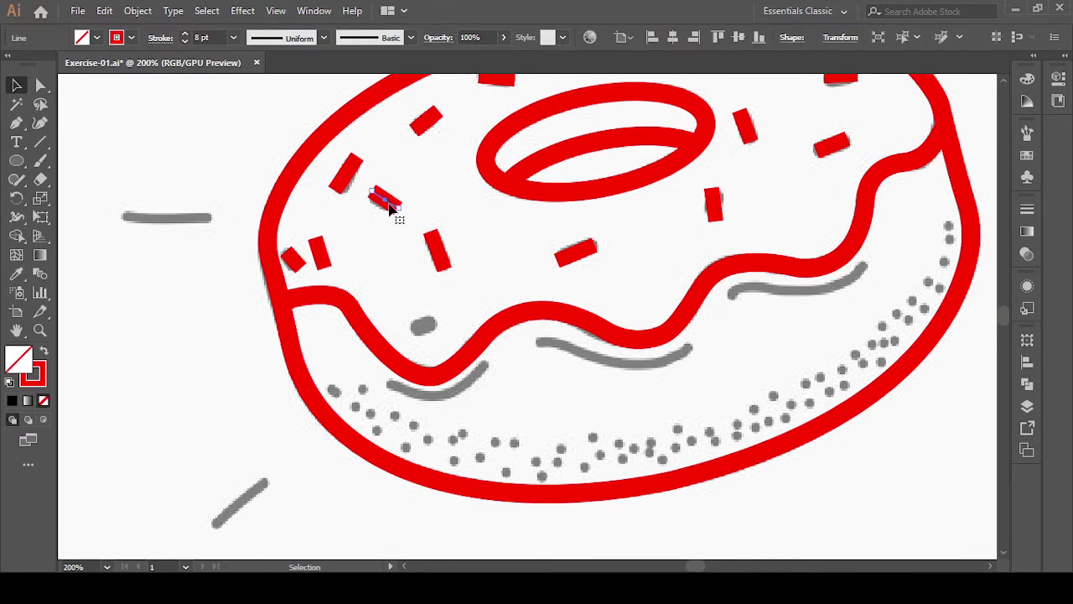
{"action": "left_click", "coordinate": [295, 265]}
{"action": "left_click", "coordinate": [293, 262]}
{"action": "scroll", "coordinate": [267, 259], "scroll_direction": "up", "scroll_amount": 3}
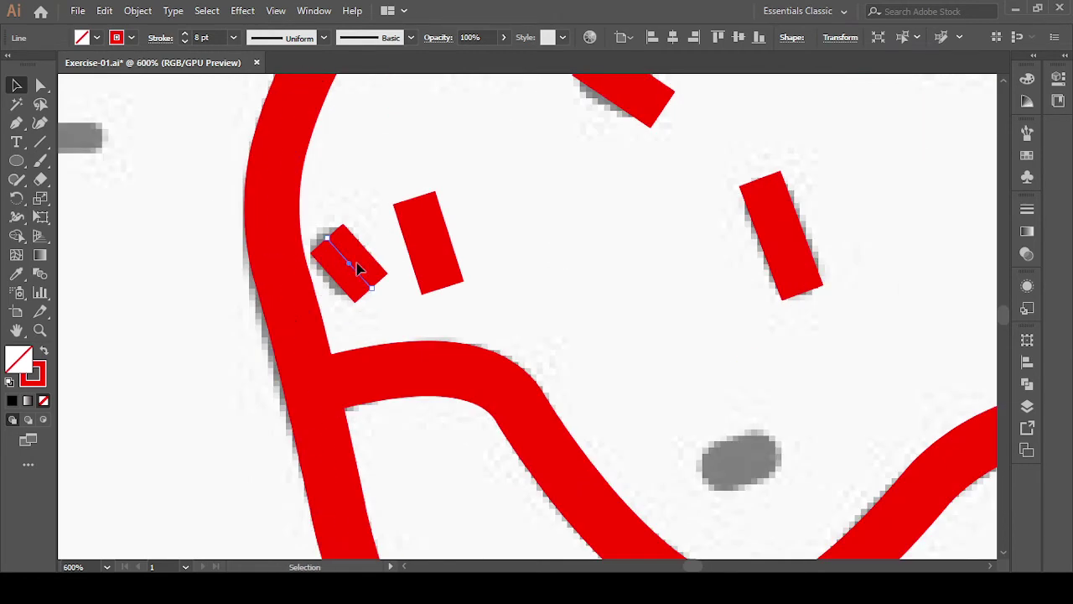
{"action": "key", "text": "ctrl+shift+a"}
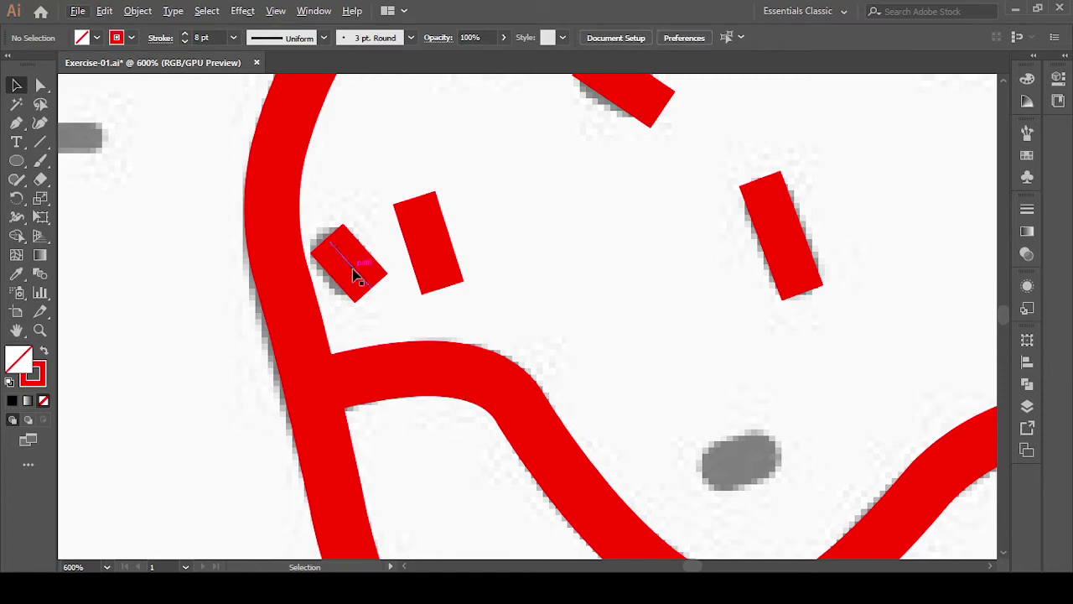
{"action": "left_click", "coordinate": [356, 277]}
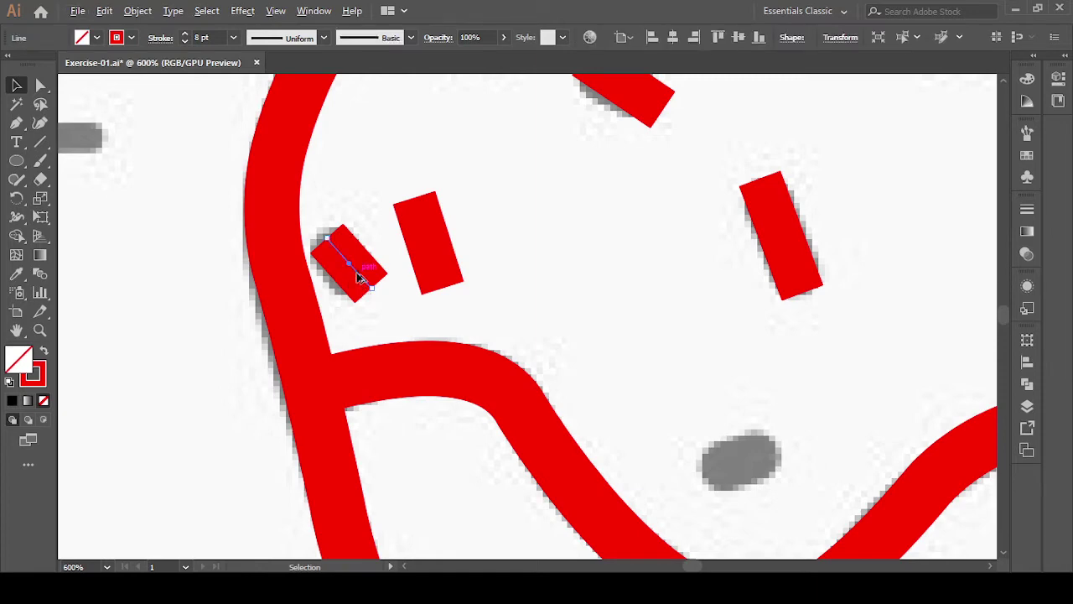
- Alt-drag a copy, rotate it nearly flat, and set it over the grey mark above the icing
{"action": "left_click_drag", "start_coordinate": [357, 277], "coordinate": [695, 400]}
{"action": "scroll", "coordinate": [599, 388], "scroll_direction": "down", "scroll_amount": 3}
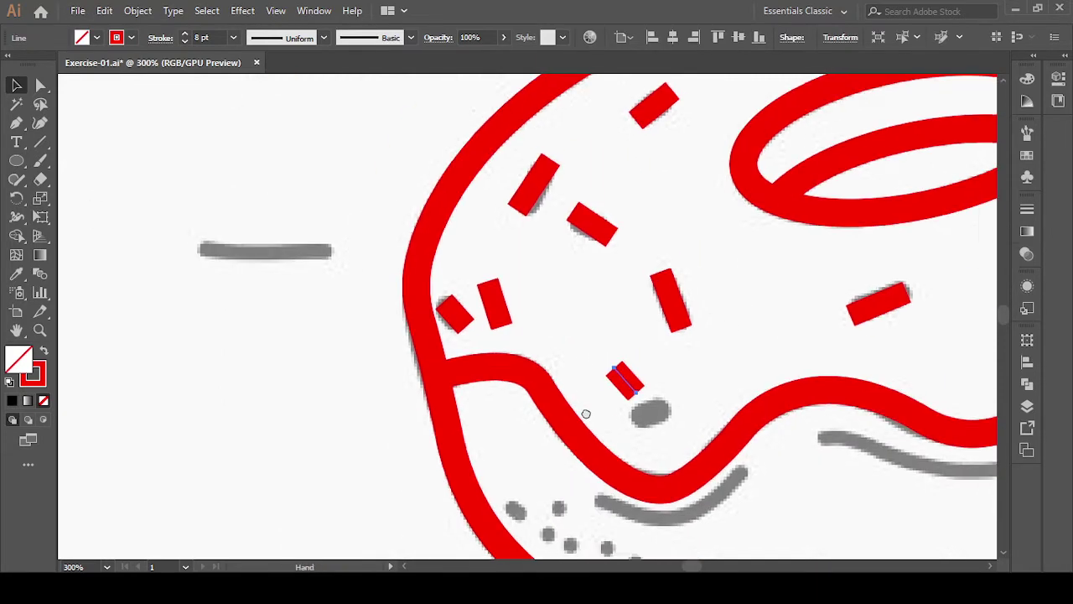
{"action": "left_click_drag", "start_coordinate": [585, 413], "coordinate": [367, 342]}
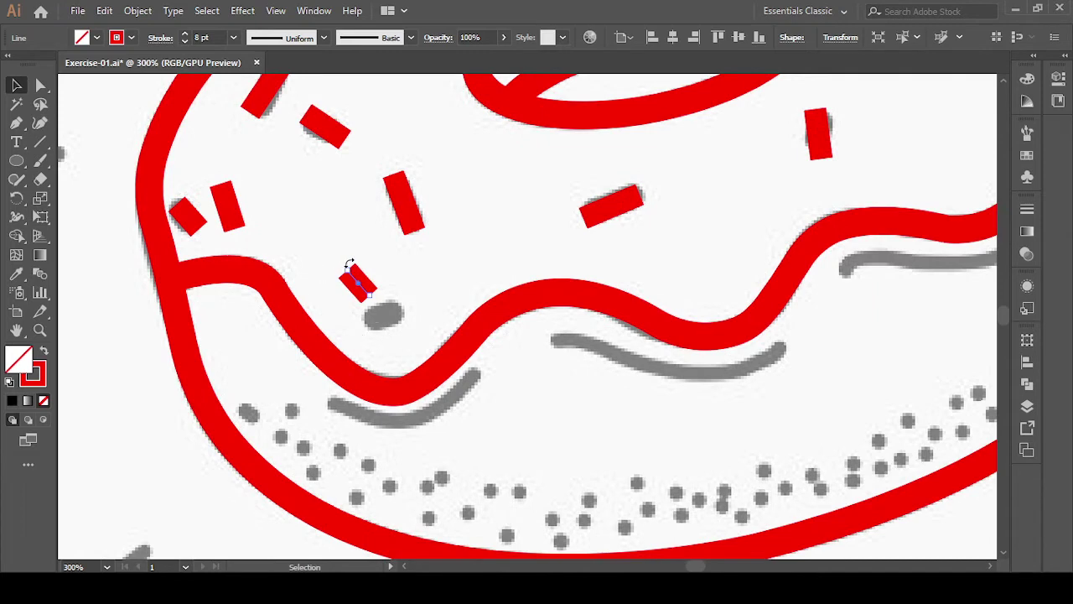
{"action": "left_click_drag", "start_coordinate": [351, 260], "coordinate": [434, 286]}
{"action": "left_click_drag", "start_coordinate": [342, 269], "coordinate": [428, 270]}
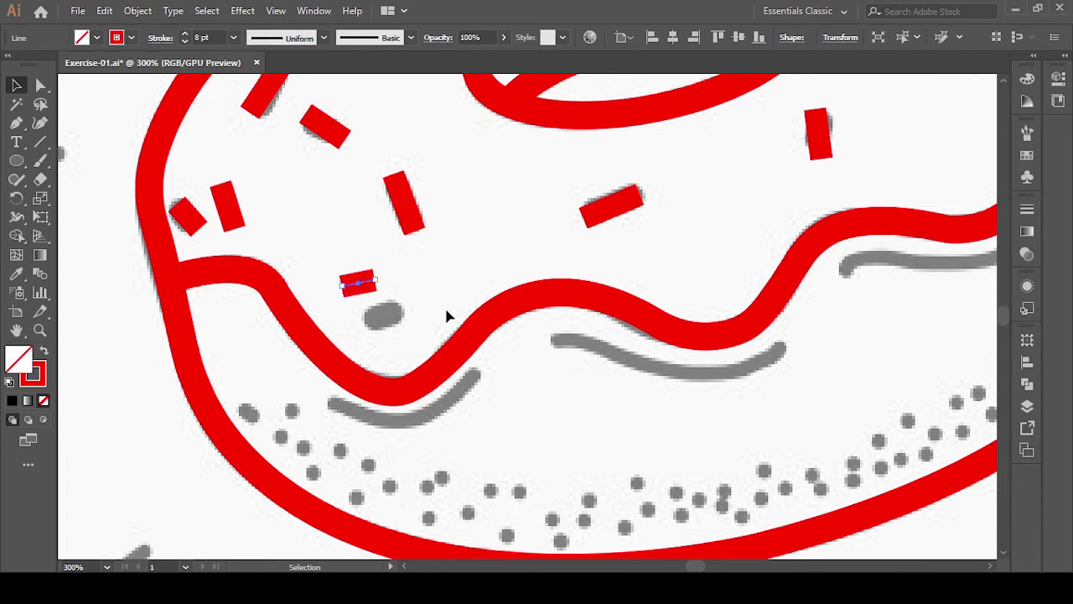
{"action": "mouse_move", "coordinate": [360, 285]}
{"action": "left_mouse_down"}
{"action": "mouse_move", "coordinate": [383, 314]}
{"action": "mouse_move", "coordinate": [405, 302]}
{"action": "mouse_move", "coordinate": [411, 320]}
{"action": "left_mouse_up"}
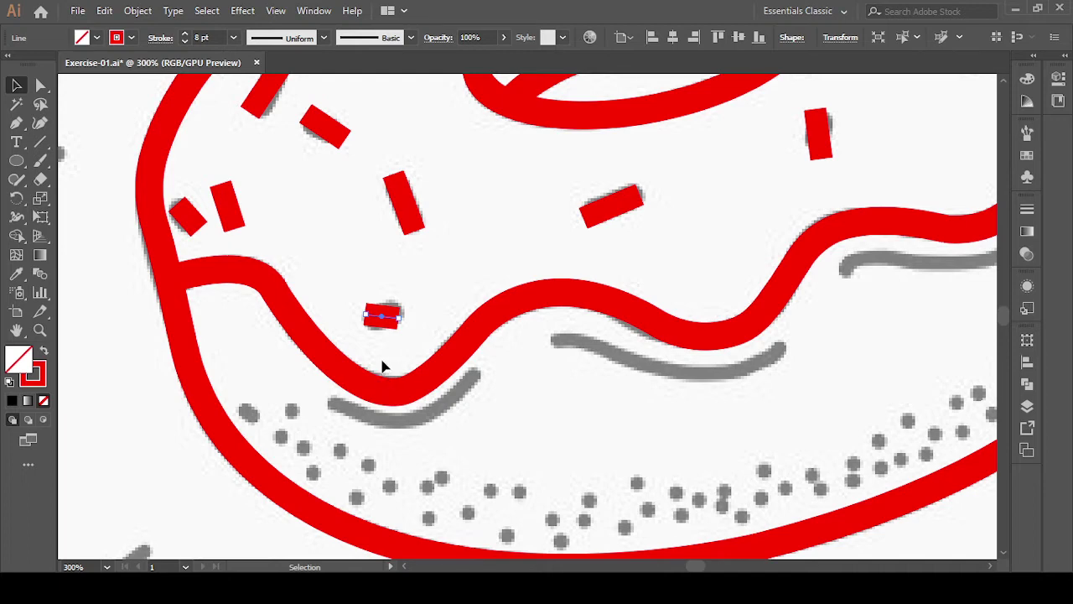
- Select every red sprinkle on the donut's icing, from the left edge to the top
{"action": "left_click", "coordinate": [384, 341]}
{"action": "scroll", "coordinate": [568, 431], "scroll_direction": "down", "scroll_amount": 1}
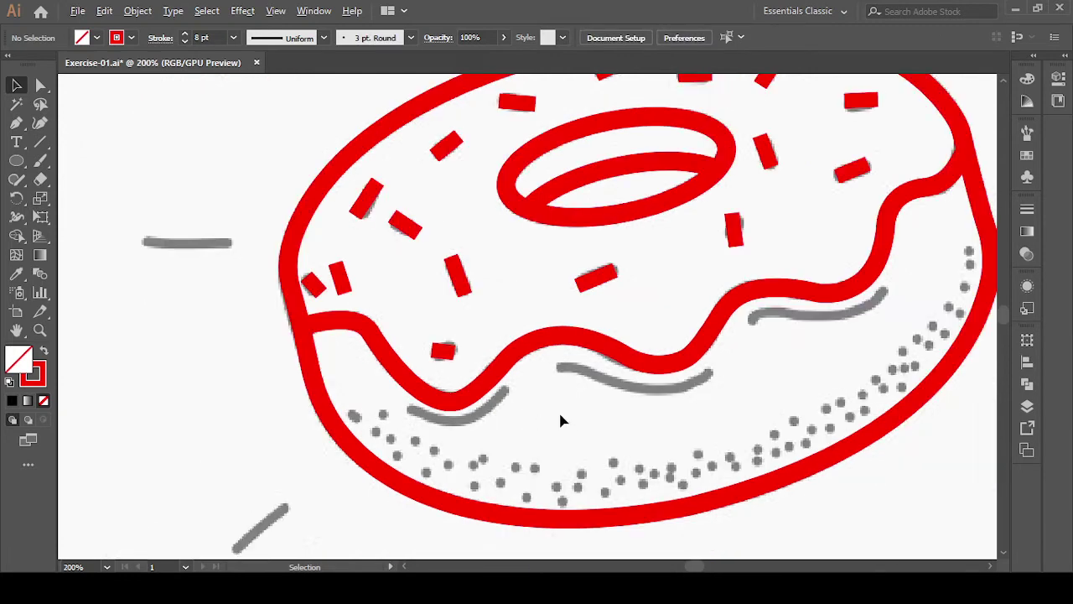
{"action": "scroll", "coordinate": [558, 422], "scroll_direction": "down", "scroll_amount": 1}
{"action": "scroll", "coordinate": [504, 453], "scroll_direction": "down", "scroll_amount": 1}
{"action": "scroll", "coordinate": [496, 443], "scroll_direction": "down", "scroll_amount": 1}
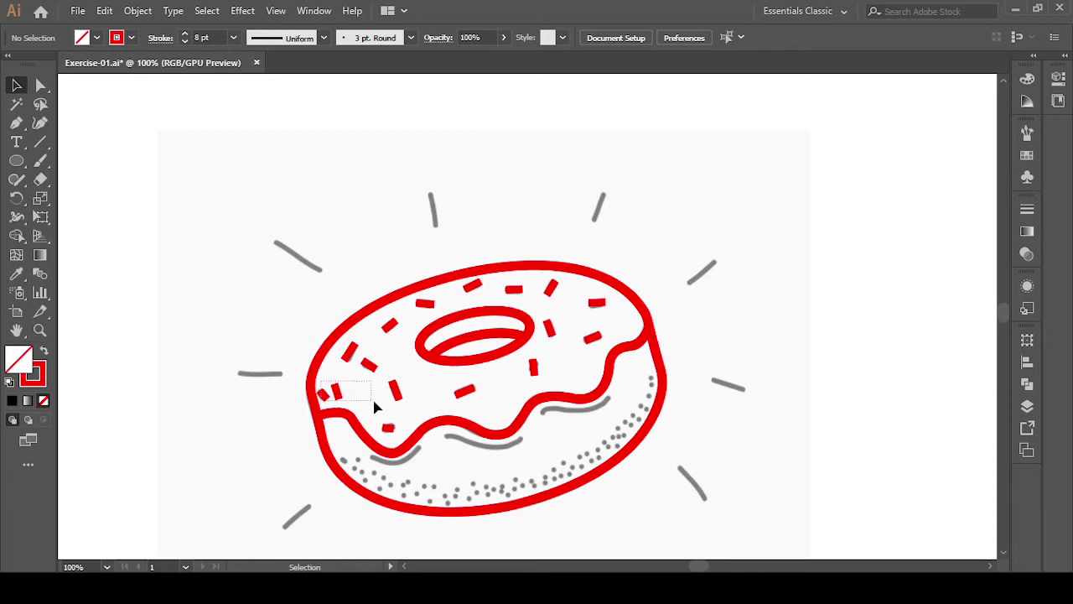
{"action": "left_click_drag", "start_coordinate": [325, 388], "coordinate": [408, 404]}
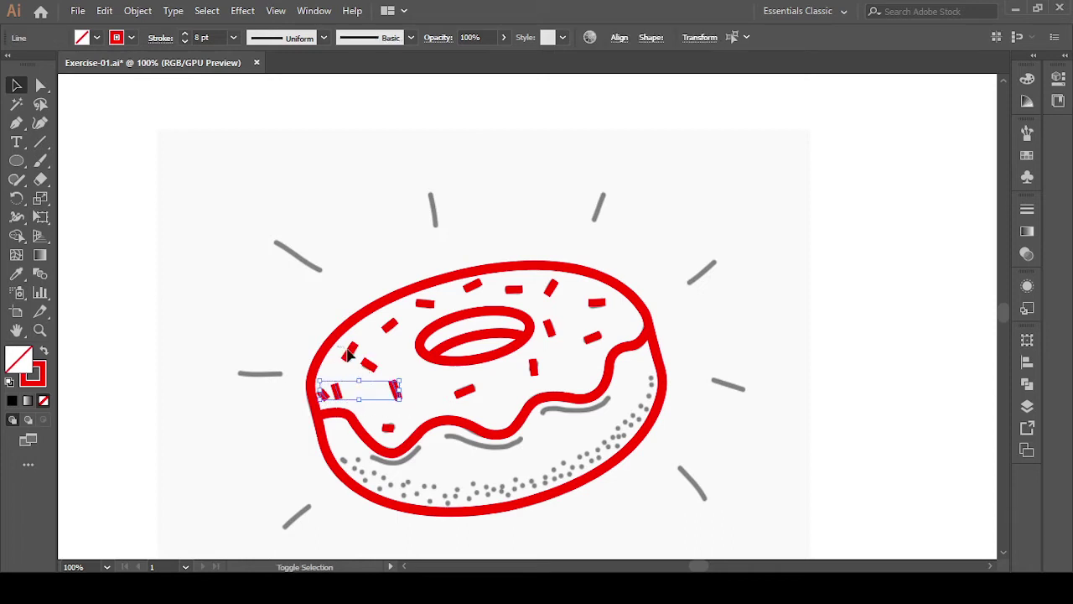
{"action": "left_click_drag", "start_coordinate": [339, 346], "coordinate": [388, 368]}
{"action": "mouse_move", "coordinate": [384, 318]}
{"action": "left_mouse_down"}
{"action": "mouse_move", "coordinate": [409, 338]}
{"action": "mouse_move", "coordinate": [440, 312]}
{"action": "left_mouse_up"}
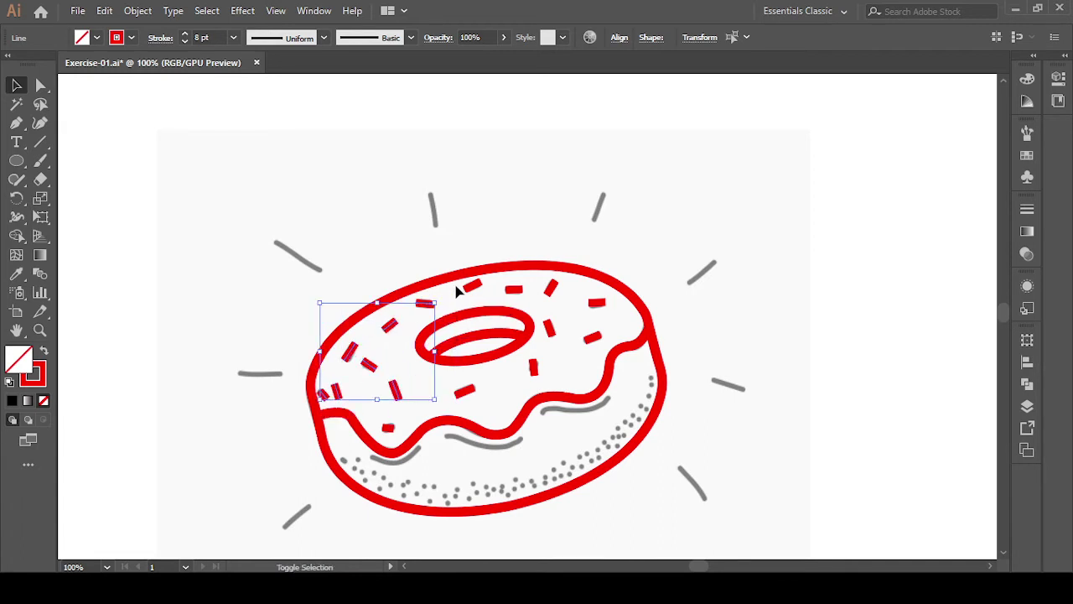
{"action": "left_click_drag", "start_coordinate": [455, 286], "coordinate": [601, 312]}
{"action": "left_click_drag", "start_coordinate": [602, 312], "coordinate": [602, 309]}
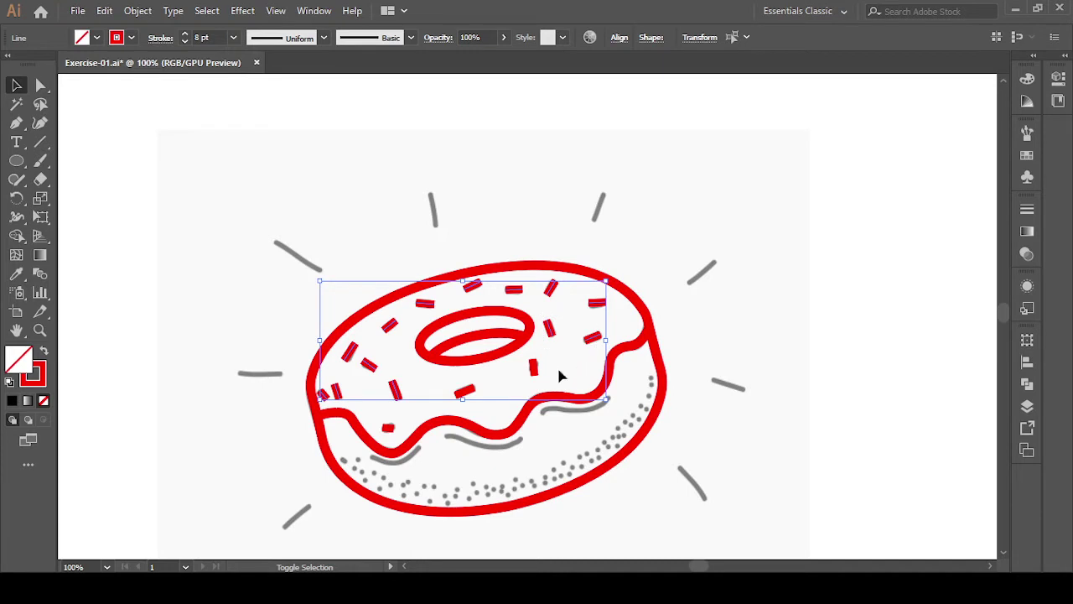
{"action": "left_click", "coordinate": [463, 391], "text": "shift"}
{"action": "left_click", "coordinate": [388, 427], "text": "shift"}
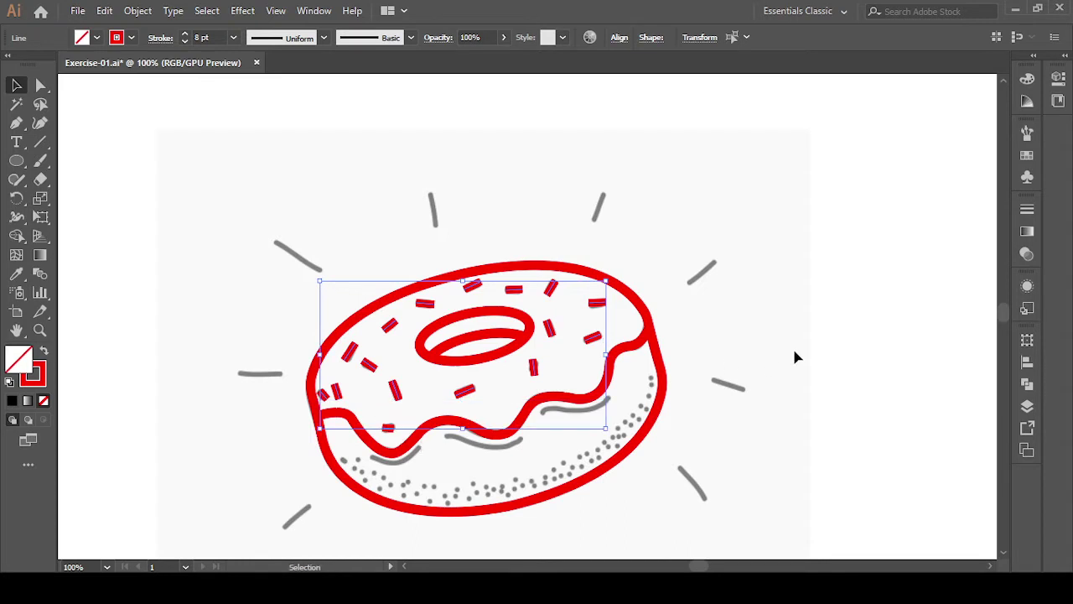
- Give the selected sprinkles round caps and expand their strokes into filled shapes
{"action": "left_click", "coordinate": [1027, 209]}
{"action": "left_click", "coordinate": [908, 247]}
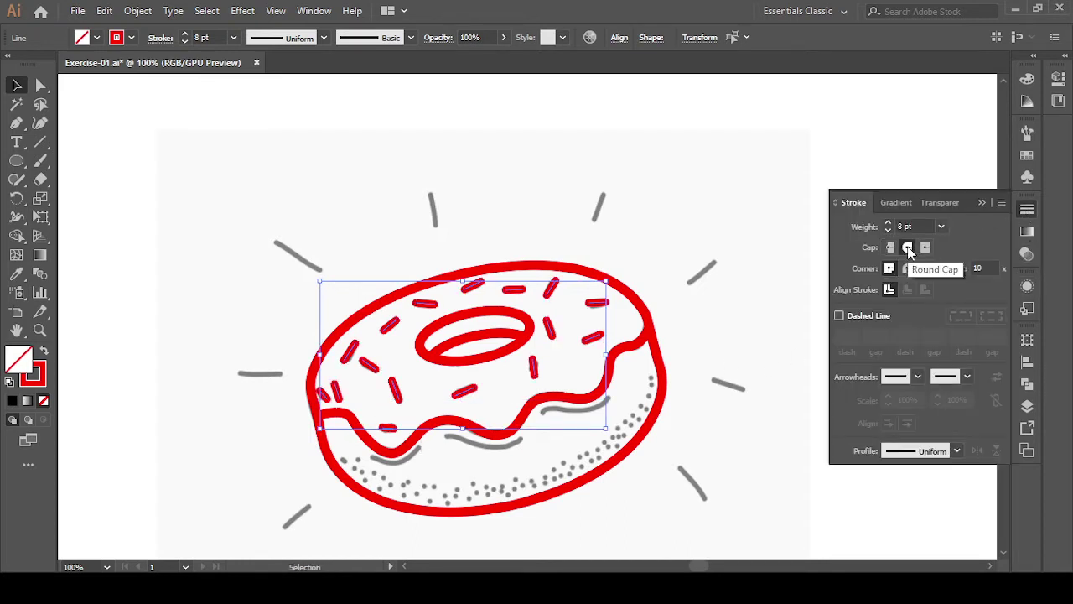
{"action": "left_click", "coordinate": [137, 10]}
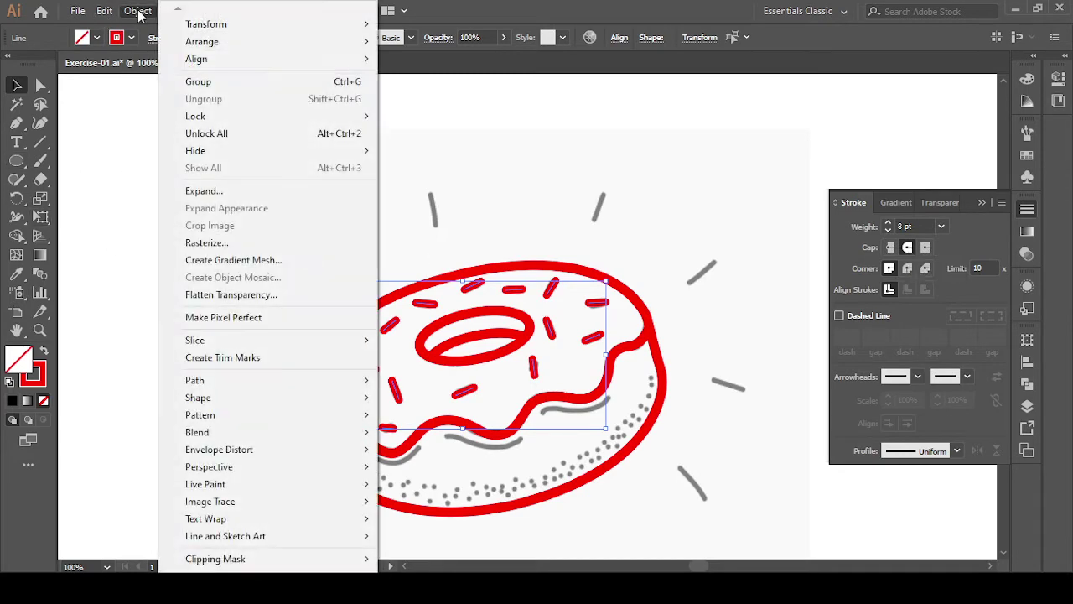
{"action": "left_click", "coordinate": [209, 191]}
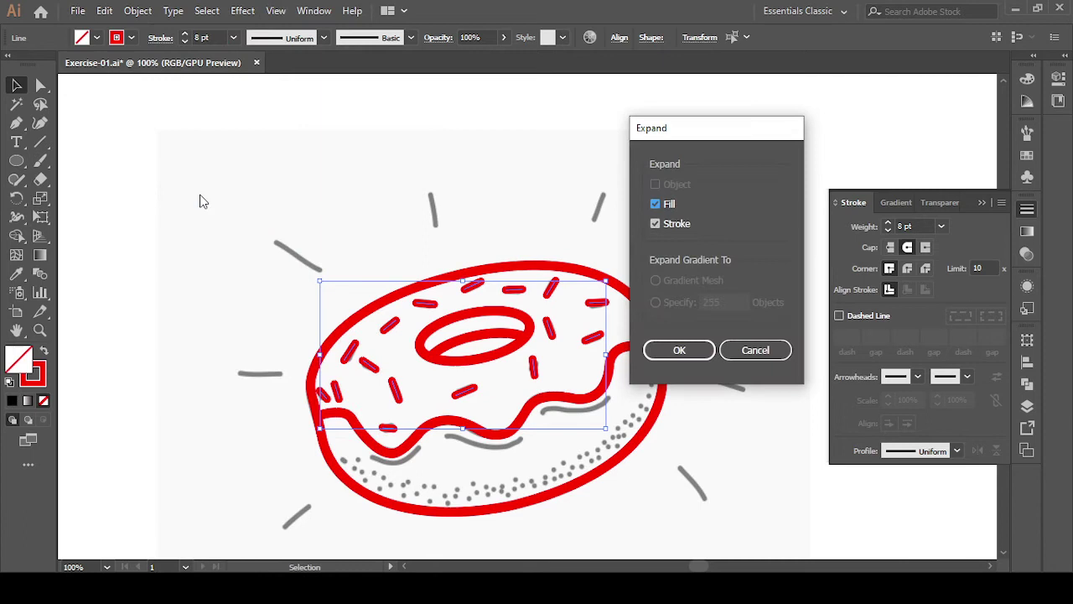
{"action": "left_click", "coordinate": [679, 352]}
{"action": "left_click", "coordinate": [114, 162]}
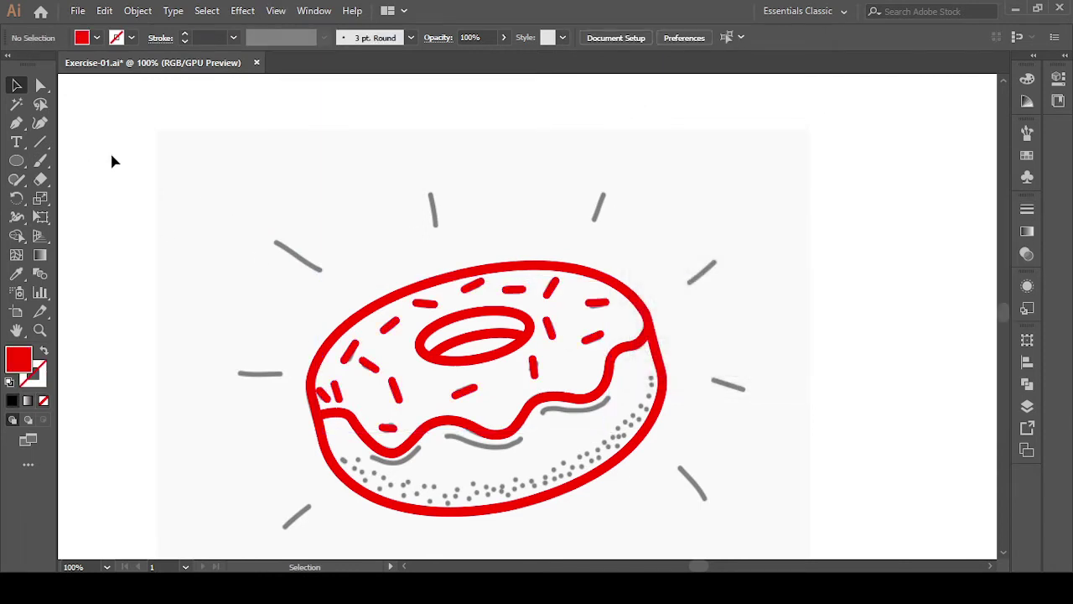
- Trace a red-stroked, no-fill Pen curve along the left grey highlight stroke
{"action": "scroll", "coordinate": [159, 253], "scroll_direction": "down", "scroll_amount": 2}
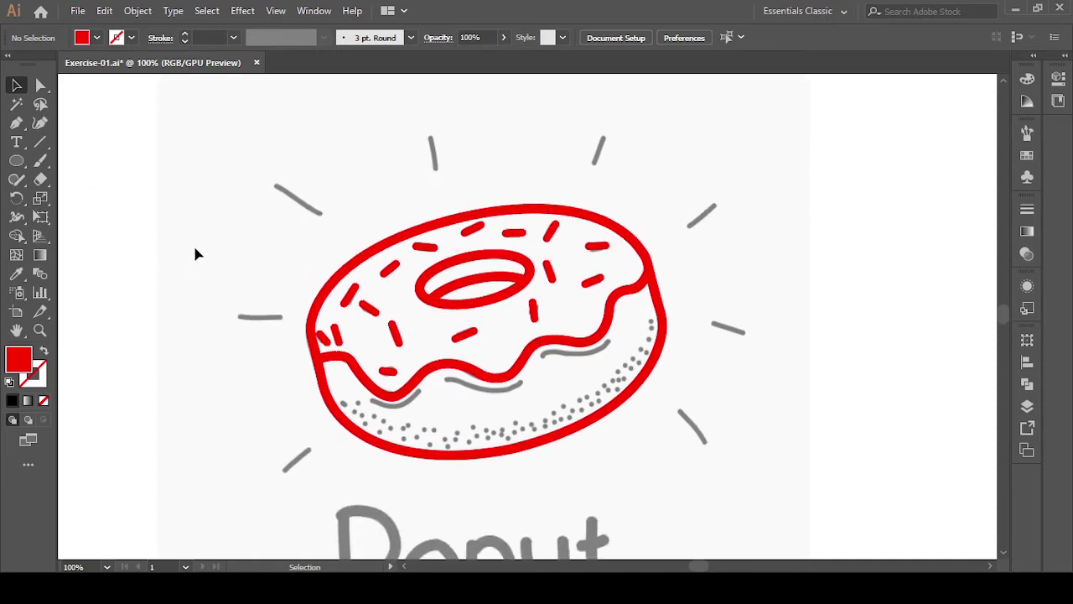
{"action": "scroll", "coordinate": [300, 371], "scroll_direction": "up", "scroll_amount": 2, "text": "alt"}
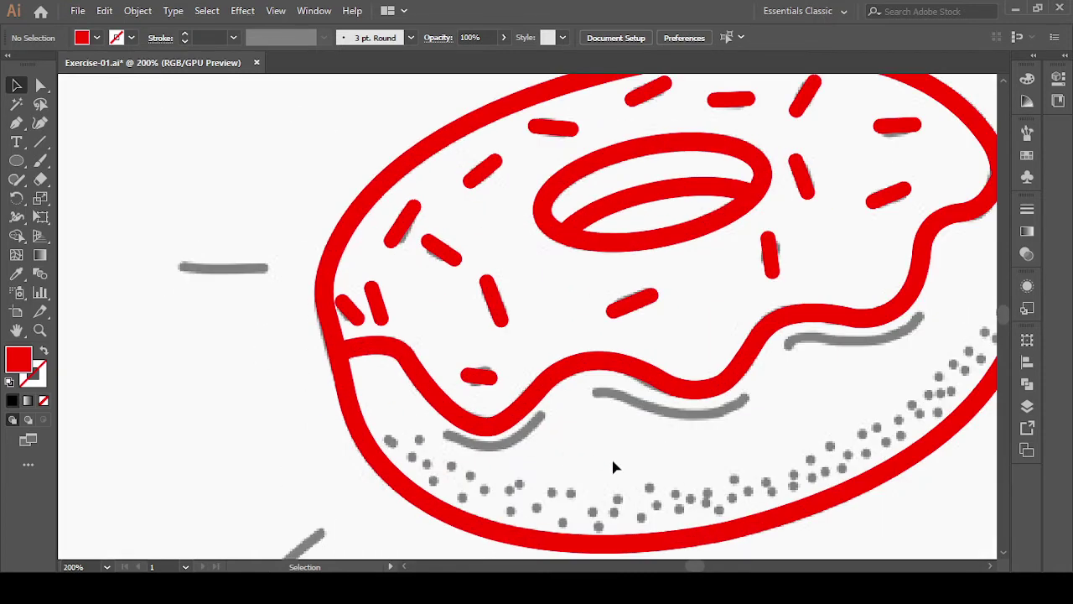
{"action": "left_click_drag", "start_coordinate": [613, 464], "coordinate": [425, 378]}
{"action": "left_click", "coordinate": [16, 123]}
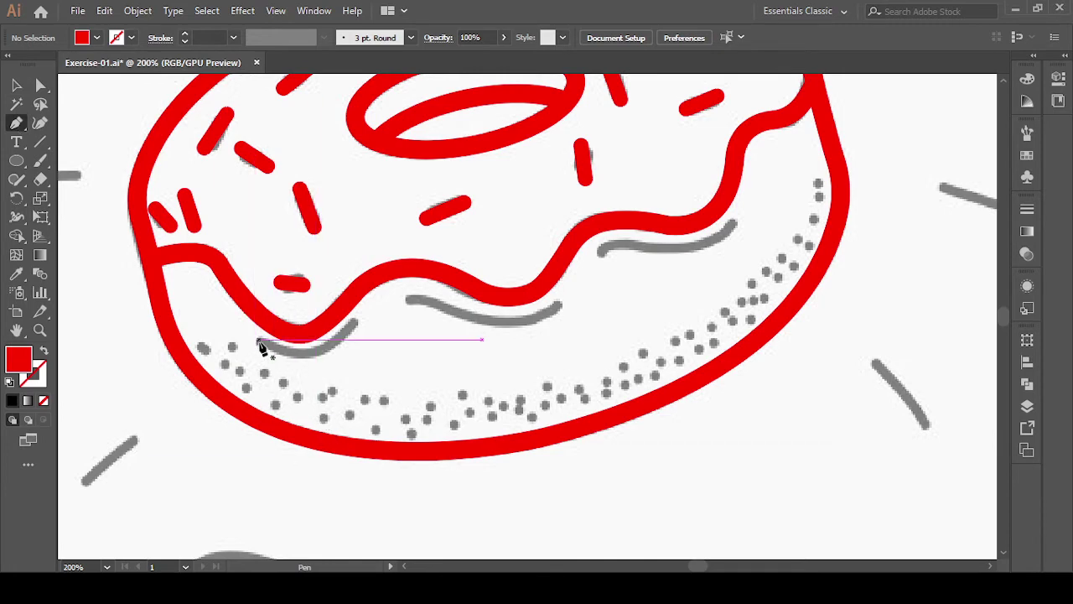
{"action": "left_click", "coordinate": [259, 341]}
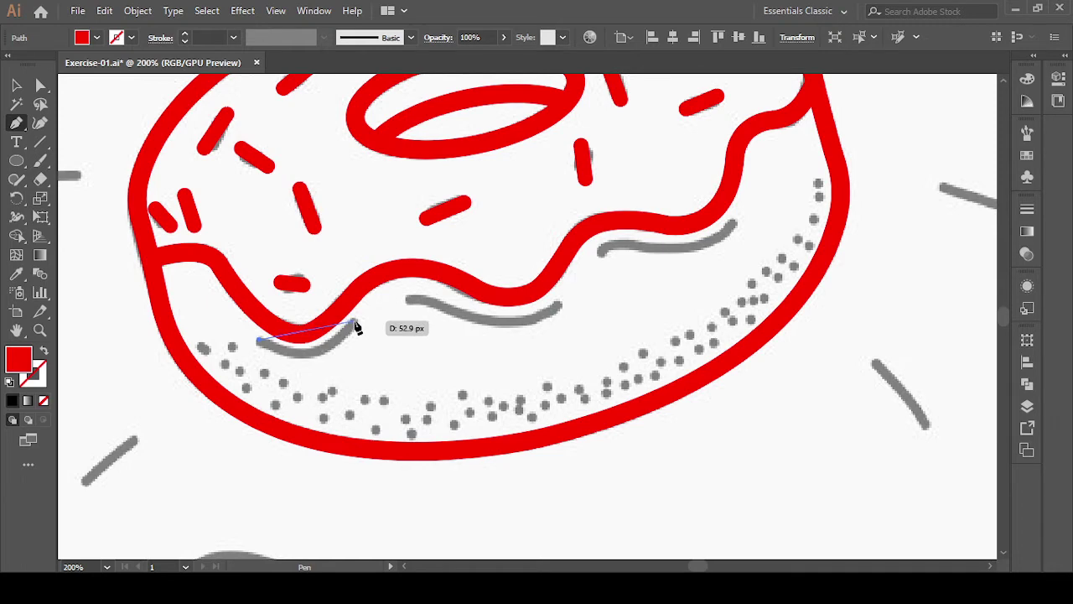
{"action": "left_click_drag", "start_coordinate": [356, 326], "coordinate": [399, 267]}
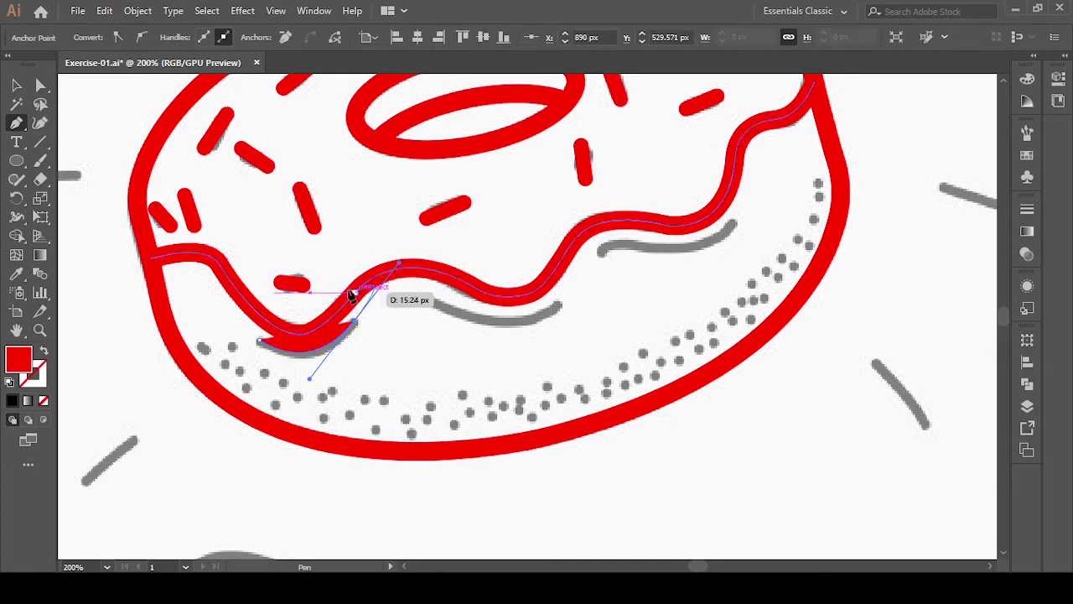
{"action": "left_click", "coordinate": [43, 354]}
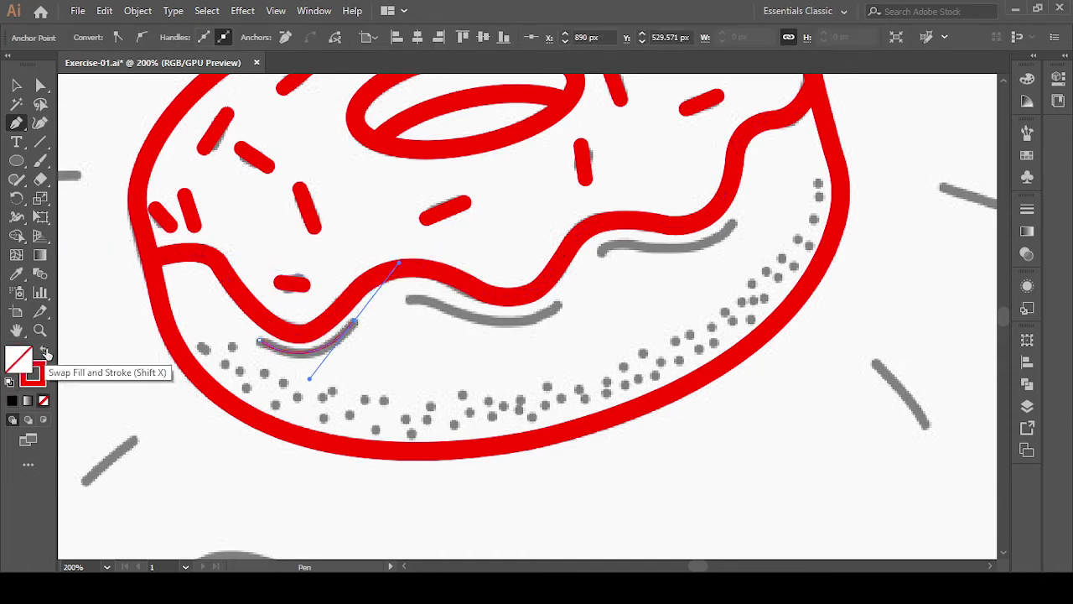
{"action": "left_click", "coordinate": [15, 84]}
{"action": "left_click", "coordinate": [409, 312]}
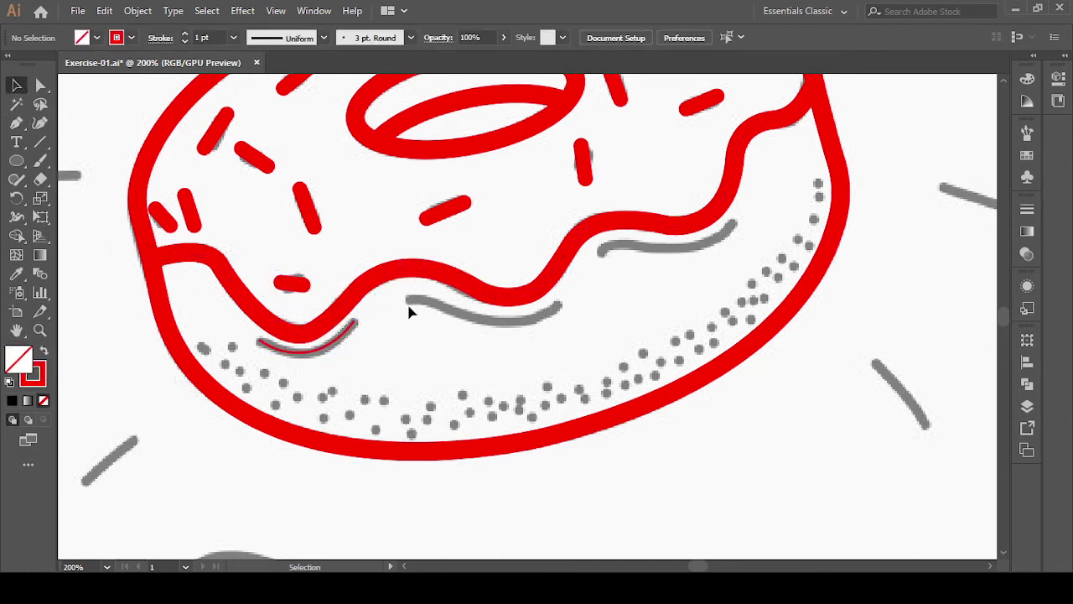
- Trace a second red Pen curve along the middle grey highlight stroke
{"action": "left_click", "coordinate": [16, 122]}
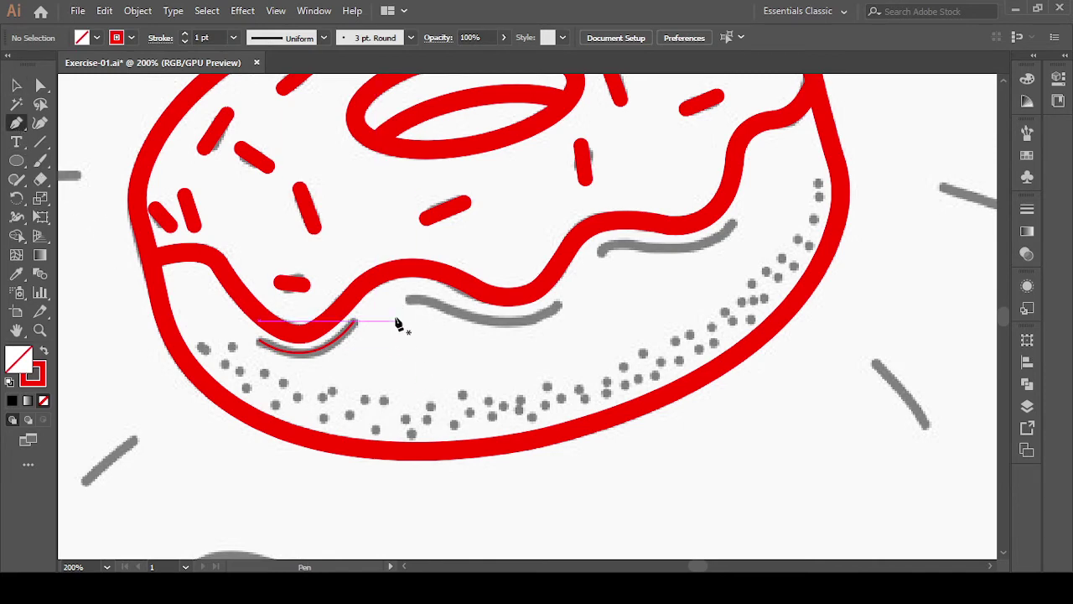
{"action": "mouse_move", "coordinate": [407, 300]}
{"action": "left_mouse_down"}
{"action": "mouse_move", "coordinate": [458, 319]}
{"action": "mouse_move", "coordinate": [442, 312]}
{"action": "left_mouse_up"}
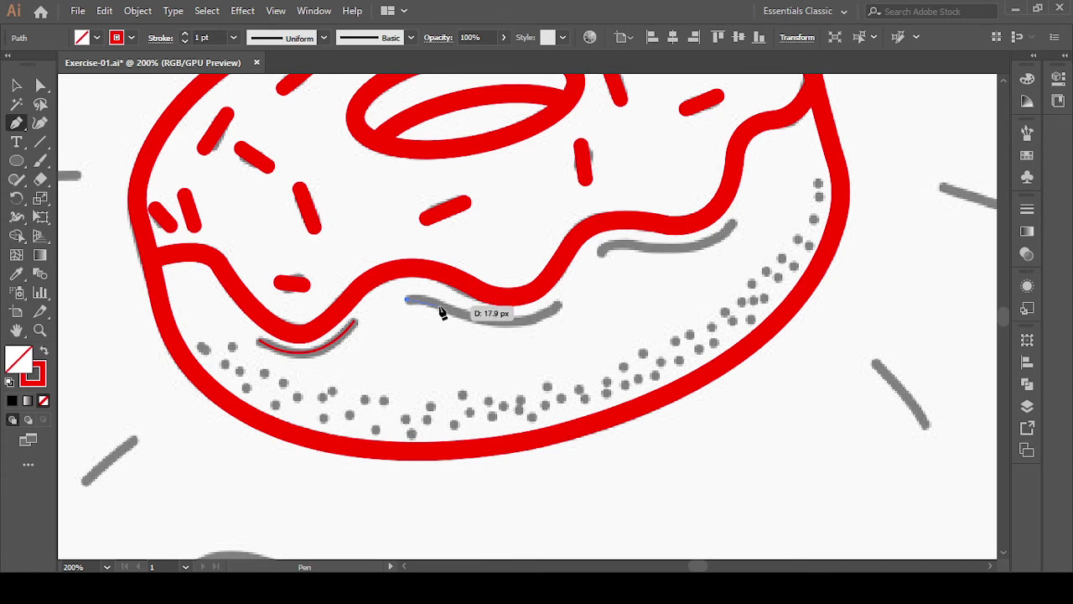
{"action": "scroll", "coordinate": [442, 312], "scroll_direction": "up", "scroll_amount": 2}
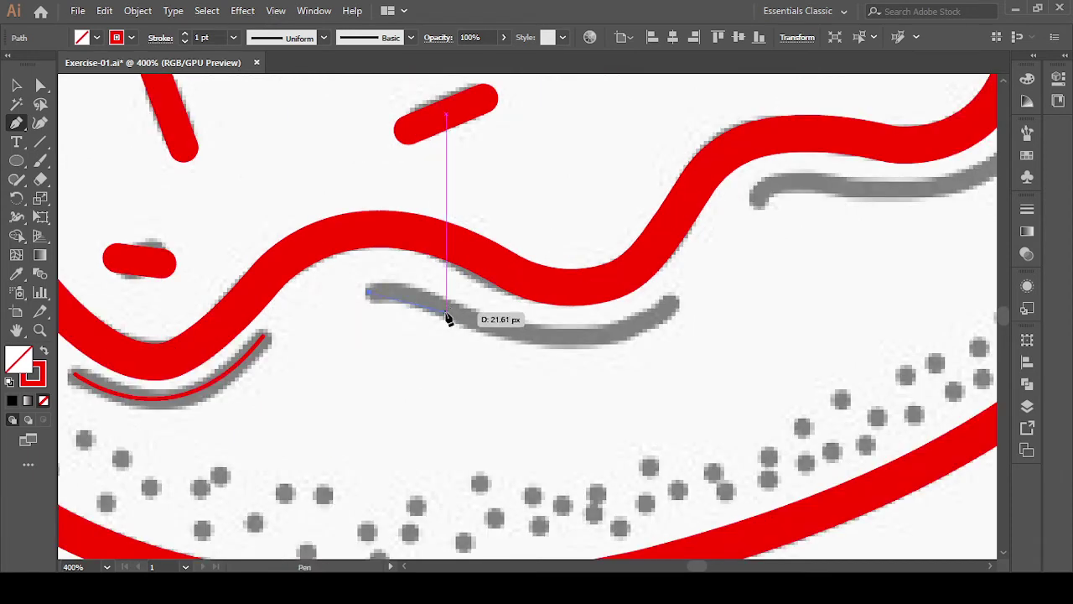
{"action": "left_click_drag", "start_coordinate": [442, 312], "coordinate": [446, 312]}
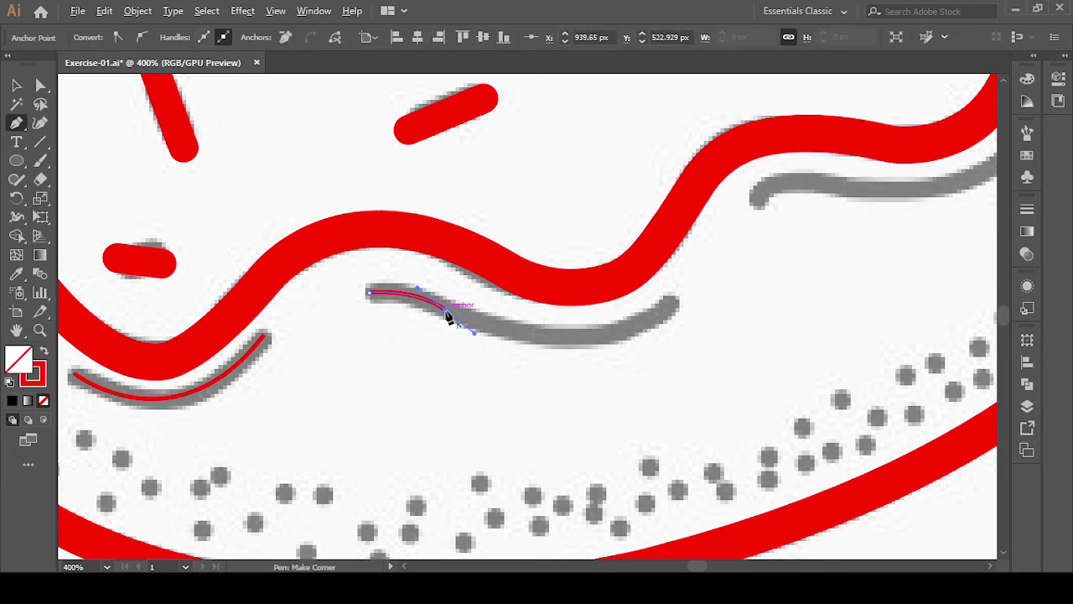
{"action": "mouse_move", "coordinate": [447, 313]}
{"action": "left_mouse_down"}
{"action": "mouse_move", "coordinate": [681, 320]}
{"action": "mouse_move", "coordinate": [751, 230]}
{"action": "left_mouse_up"}
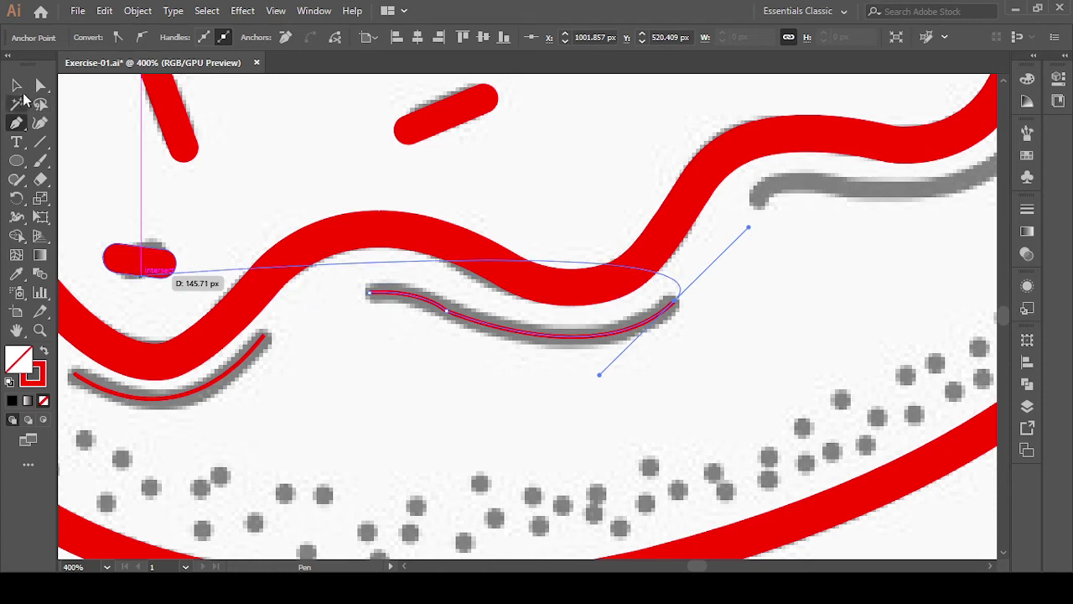
{"action": "left_click", "coordinate": [19, 87]}
{"action": "left_click", "coordinate": [642, 450]}
{"action": "scroll", "coordinate": [503, 440], "scroll_direction": "right", "scroll_amount": 5}
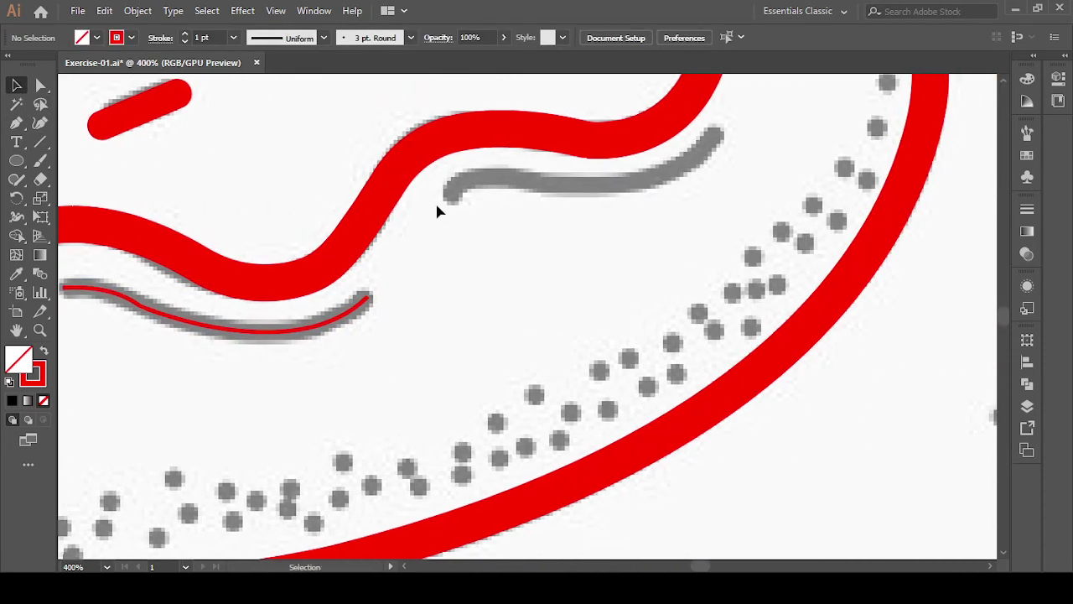
- Trace a red Pen curve along the right grey highlight stroke under the icing, then zoom out
{"action": "left_click", "coordinate": [17, 123]}
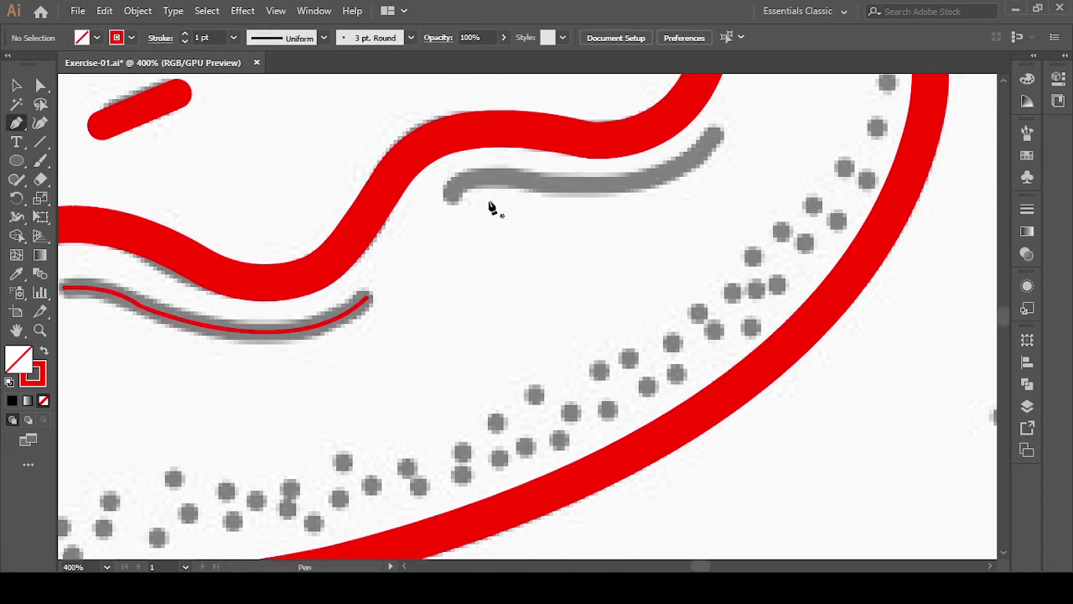
{"action": "left_click", "coordinate": [449, 201]}
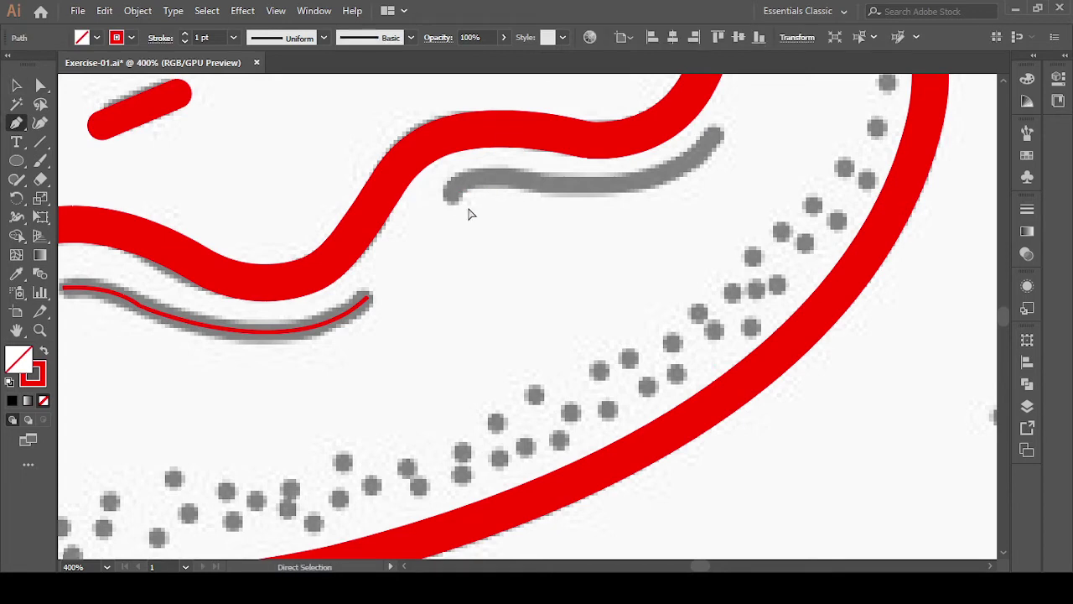
{"action": "left_click", "coordinate": [451, 201]}
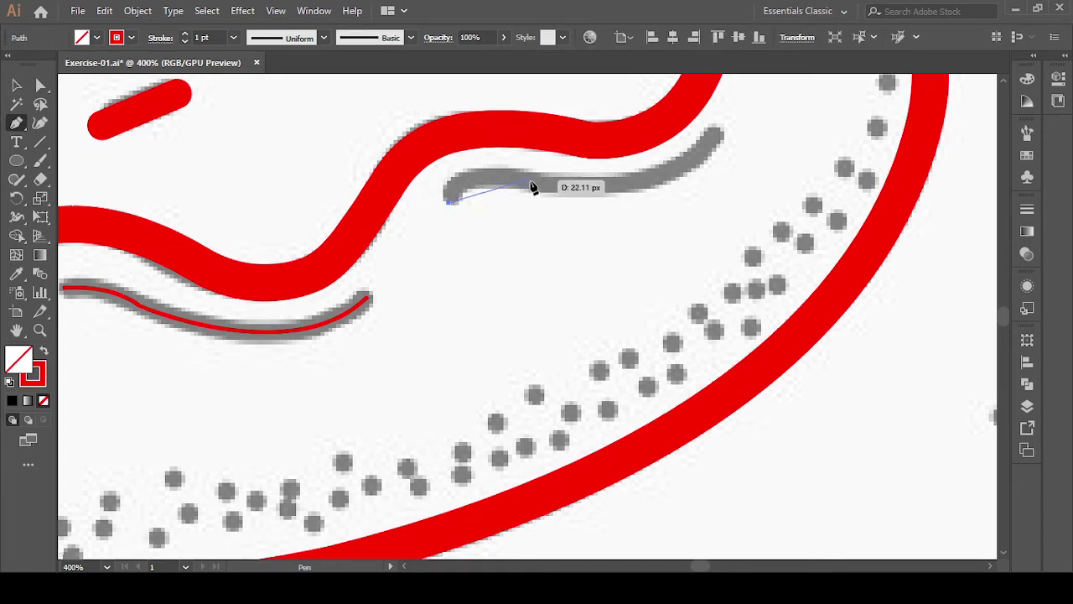
{"action": "left_click", "coordinate": [532, 183]}
{"action": "left_click_drag", "start_coordinate": [550, 191], "coordinate": [619, 208]}
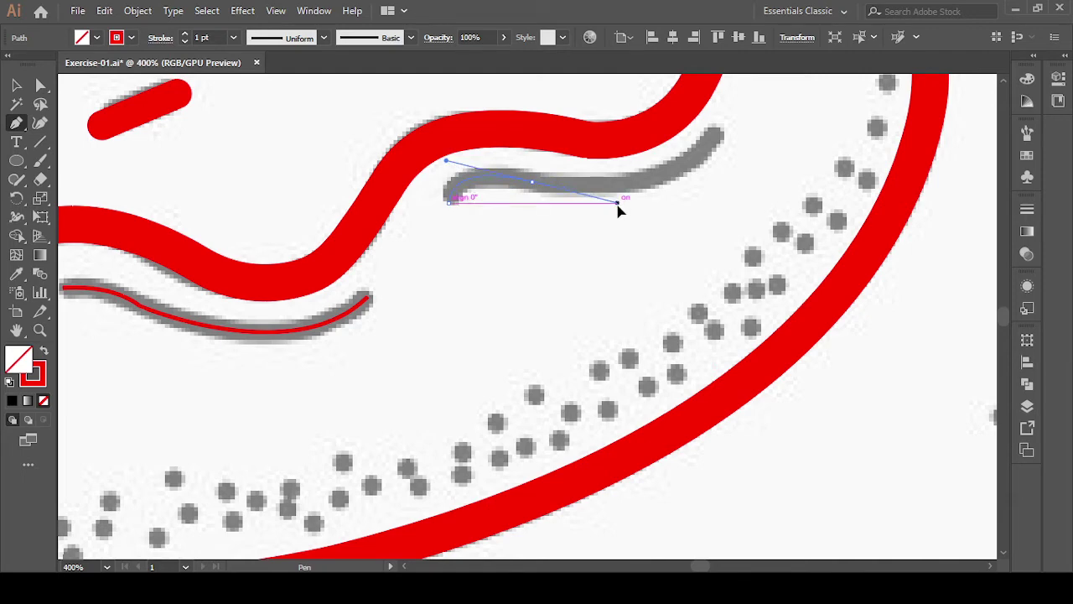
{"action": "left_click_drag", "start_coordinate": [618, 209], "coordinate": [621, 211]}
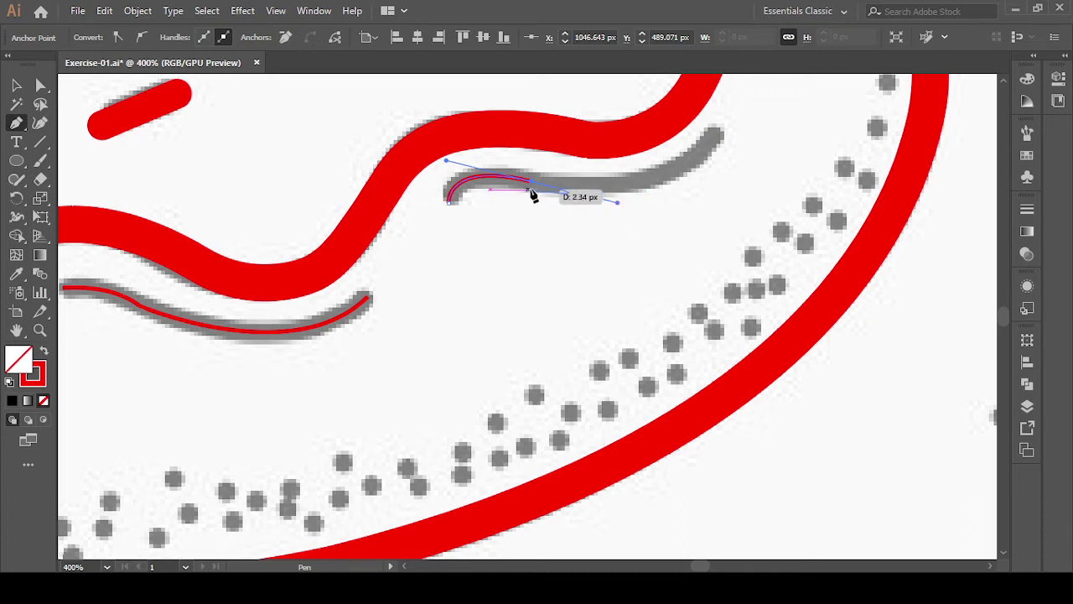
{"action": "mouse_move", "coordinate": [532, 189]}
{"action": "left_mouse_down"}
{"action": "mouse_move", "coordinate": [714, 131]}
{"action": "mouse_move", "coordinate": [723, 381]}
{"action": "mouse_move", "coordinate": [769, 385]}
{"action": "mouse_move", "coordinate": [718, 380]}
{"action": "mouse_move", "coordinate": [774, 324]}
{"action": "mouse_move", "coordinate": [786, 288]}
{"action": "mouse_move", "coordinate": [773, 304]}
{"action": "mouse_move", "coordinate": [772, 291]}
{"action": "left_mouse_up"}
{"action": "scroll", "coordinate": [731, 173], "scroll_direction": "up", "scroll_amount": 5}
{"action": "left_click", "coordinate": [19, 87]}
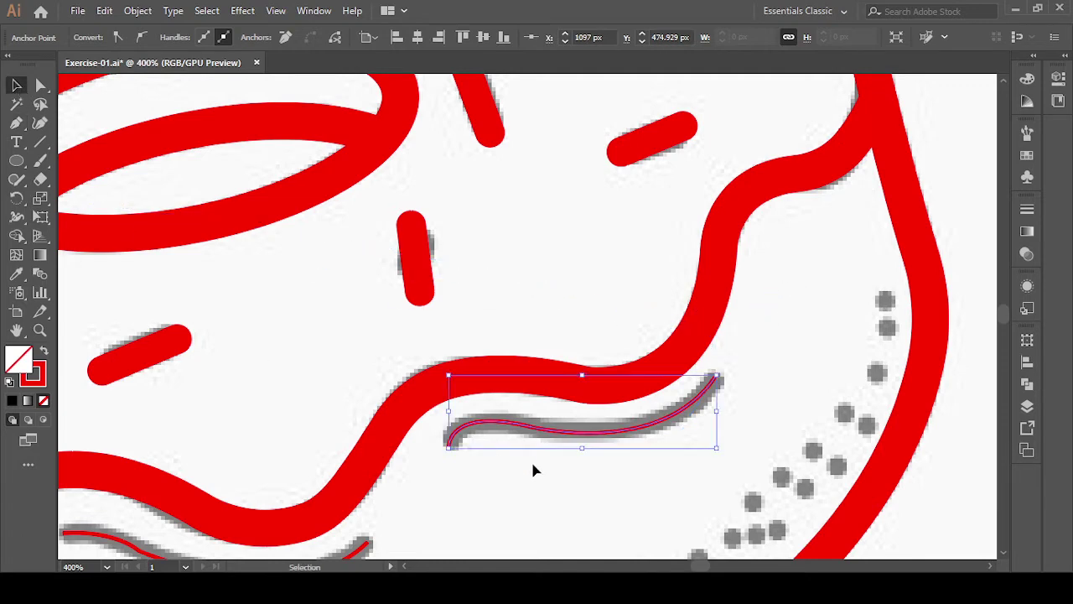
{"action": "left_click", "coordinate": [612, 481]}
{"action": "key", "text": "ctrl+minus"}
{"action": "key", "text": "ctrl+minus"}
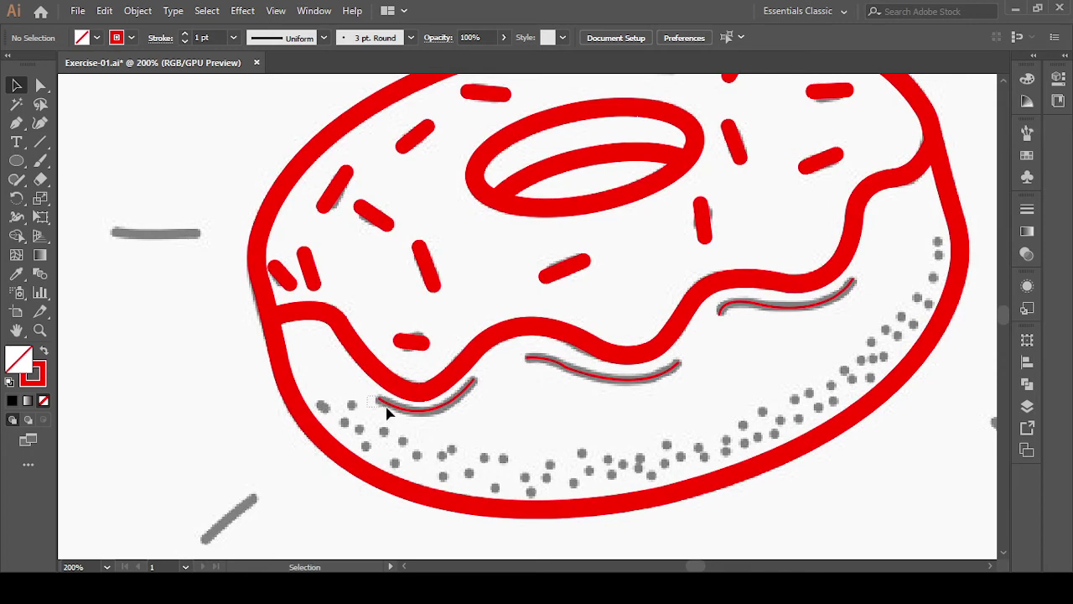
- Set the left, middle and right highlight lines to a 6 pt stroke with Round Cap
{"action": "left_click", "coordinate": [384, 407]}
{"action": "left_click", "coordinate": [556, 370], "text": "shift"}
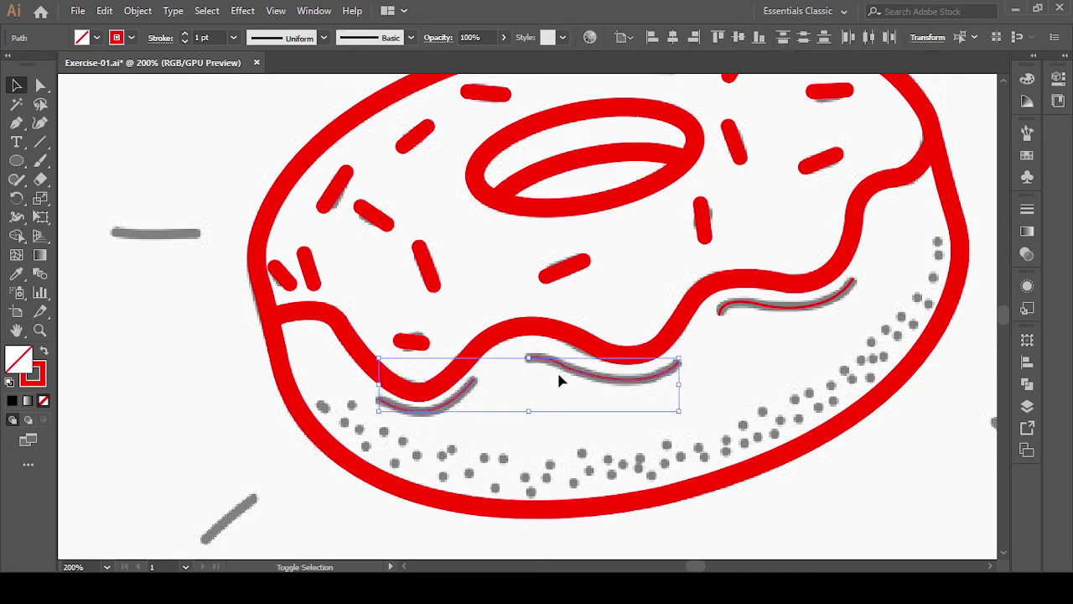
{"action": "left_click", "coordinate": [717, 309], "text": "shift"}
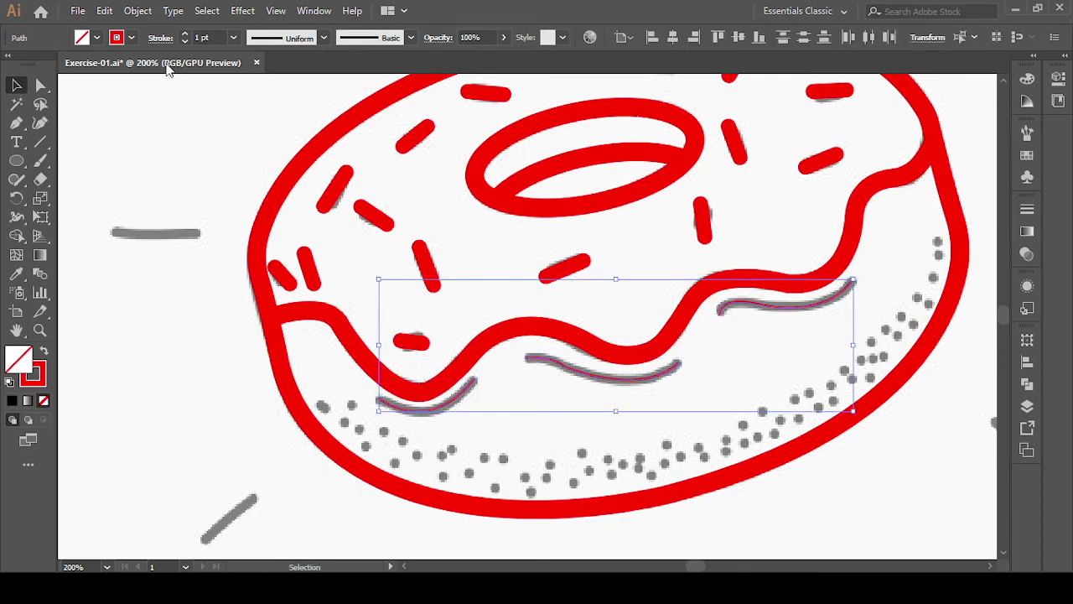
{"action": "left_click", "coordinate": [185, 35]}
{"action": "left_click", "coordinate": [185, 34]}
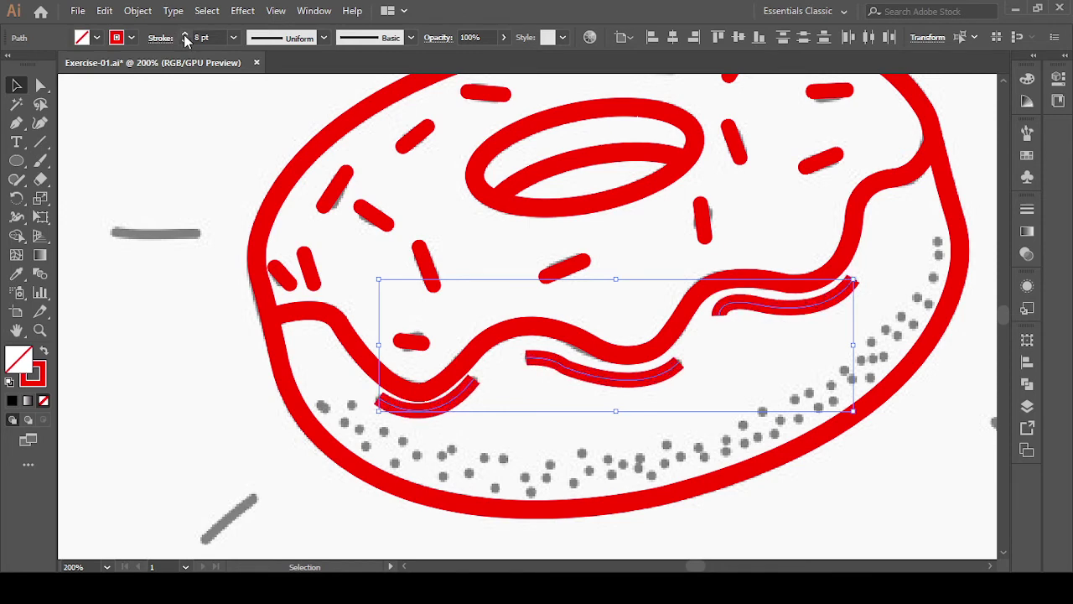
{"action": "left_click", "coordinate": [185, 42]}
{"action": "left_click", "coordinate": [185, 42]}
{"action": "left_click", "coordinate": [186, 42]}
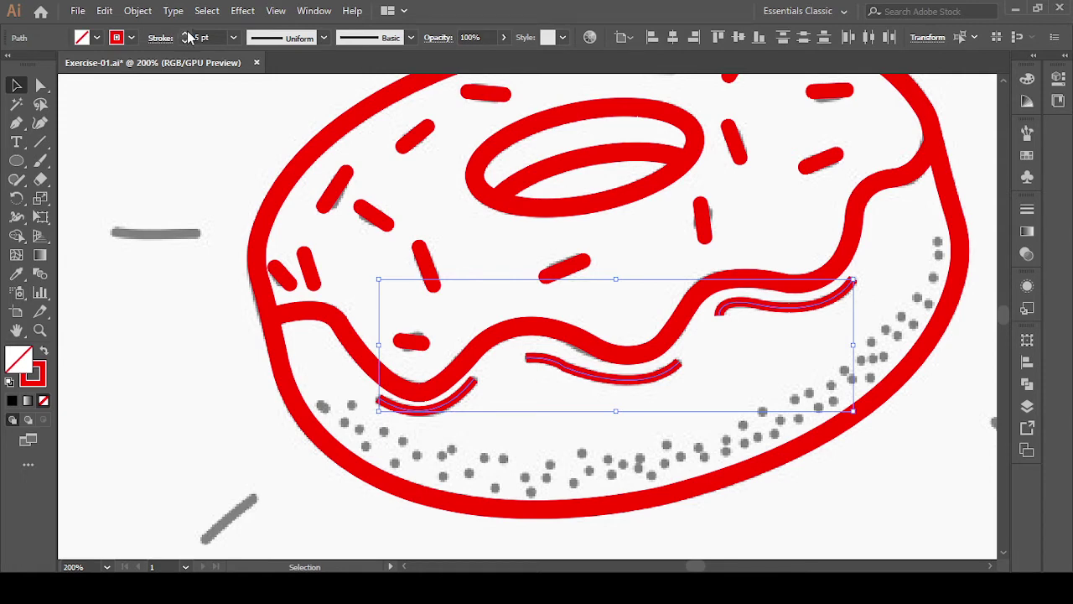
{"action": "left_click", "coordinate": [186, 35]}
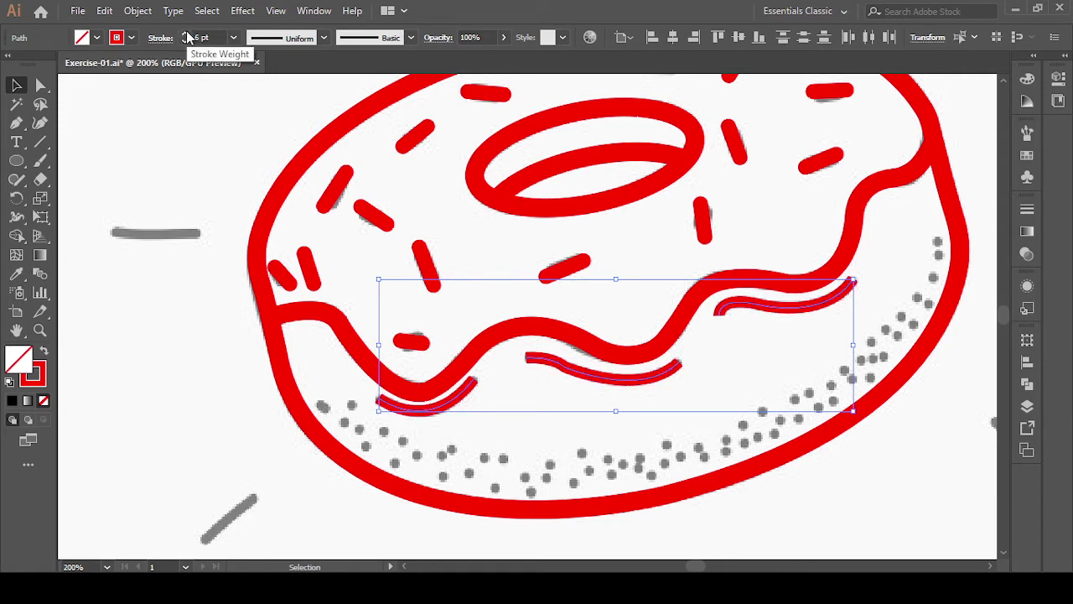
{"action": "left_click", "coordinate": [1026, 210]}
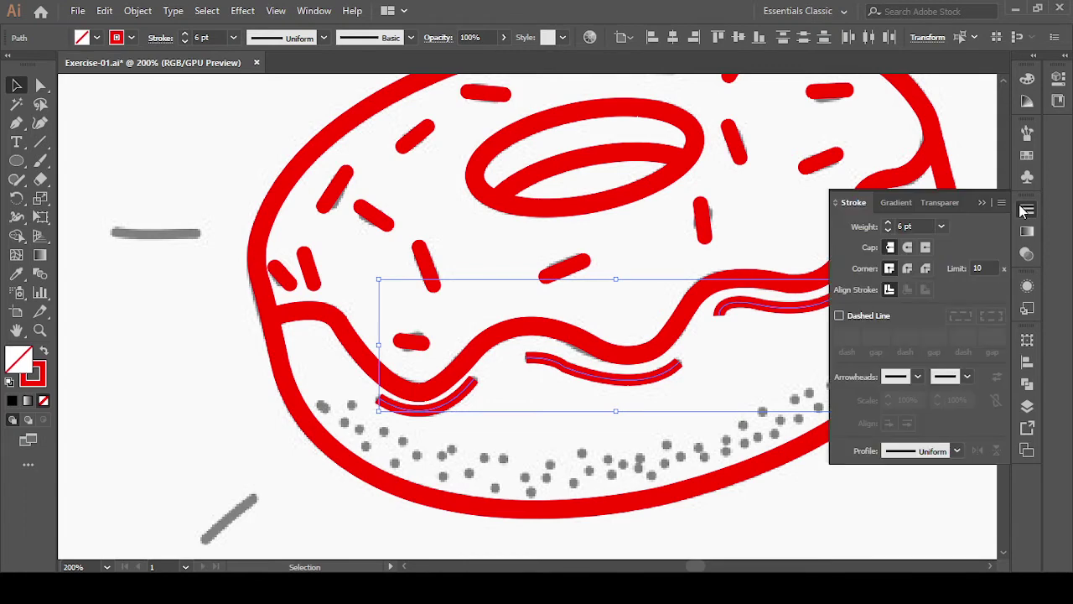
{"action": "left_click", "coordinate": [908, 248]}
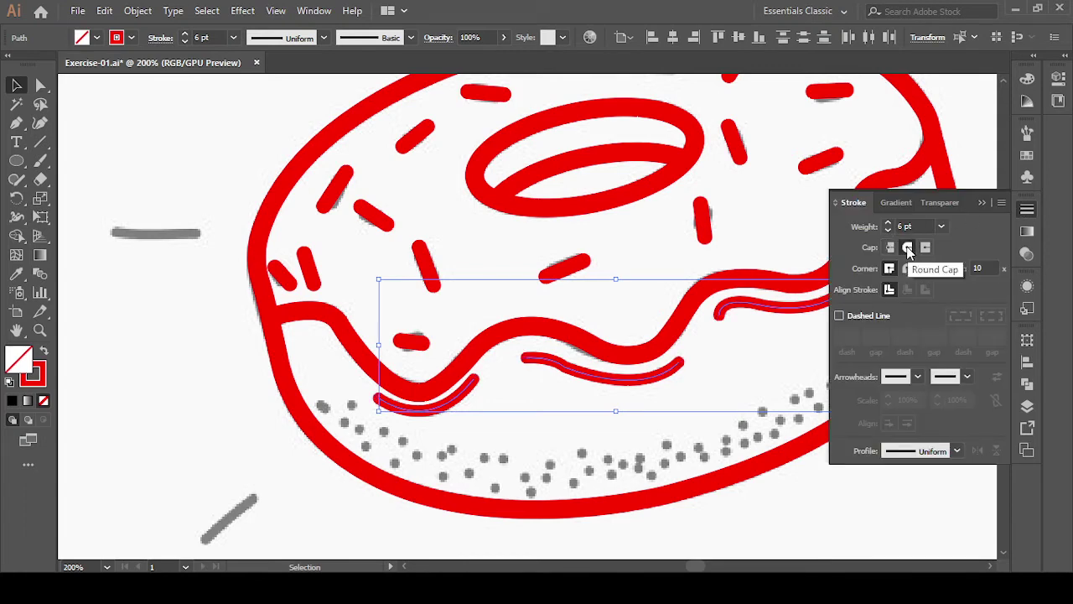
{"action": "left_click", "coordinate": [43, 85]}
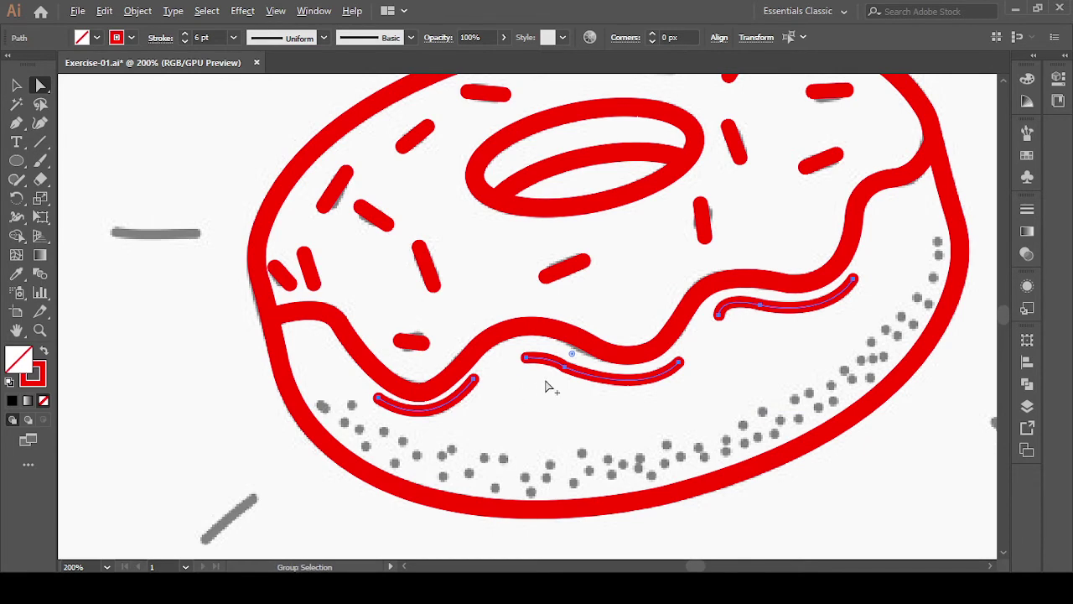
- Move an anchor to reshape the middle highlight curve
{"action": "scroll", "coordinate": [545, 383], "scroll_direction": "up", "scroll_amount": 3, "text": "alt"}
{"action": "left_click_drag", "start_coordinate": [613, 279], "coordinate": [666, 401]}
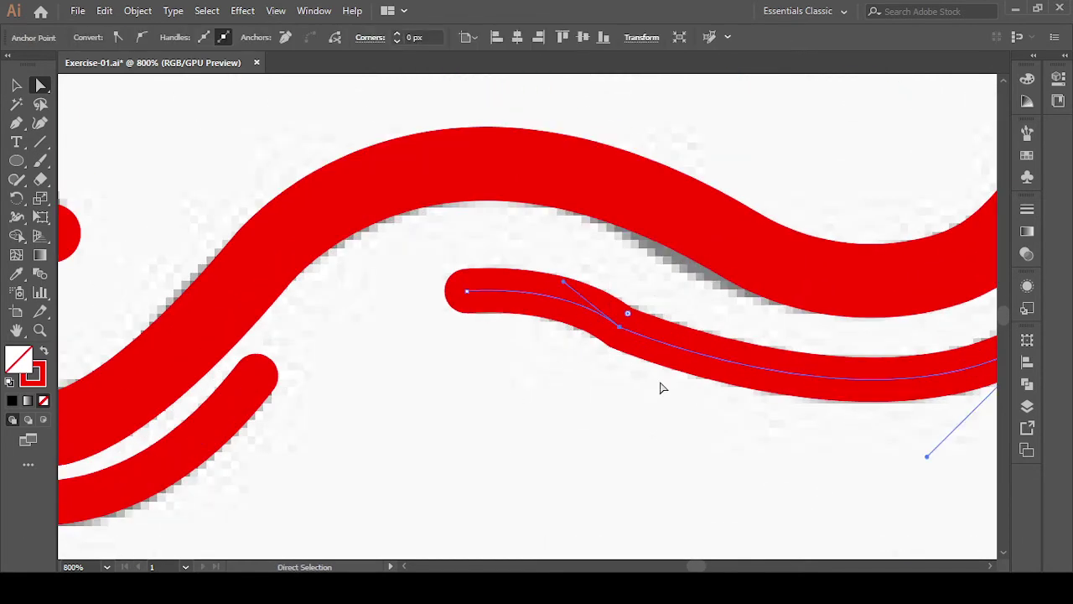
{"action": "scroll", "coordinate": [615, 411], "scroll_direction": "down", "scroll_amount": 2, "text": "alt"}
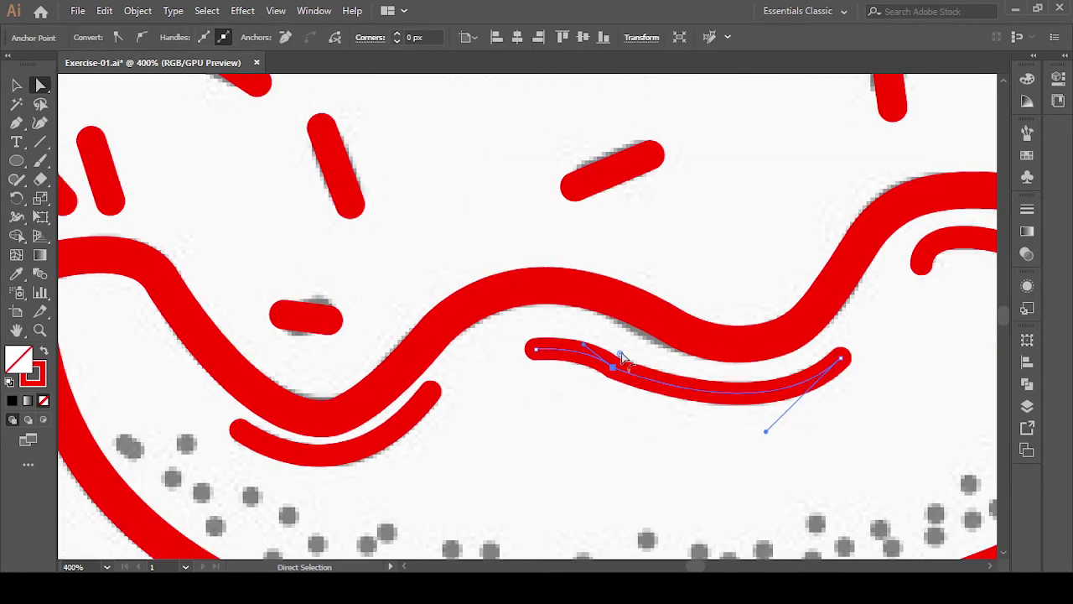
{"action": "left_click_drag", "start_coordinate": [622, 359], "coordinate": [775, 132]}
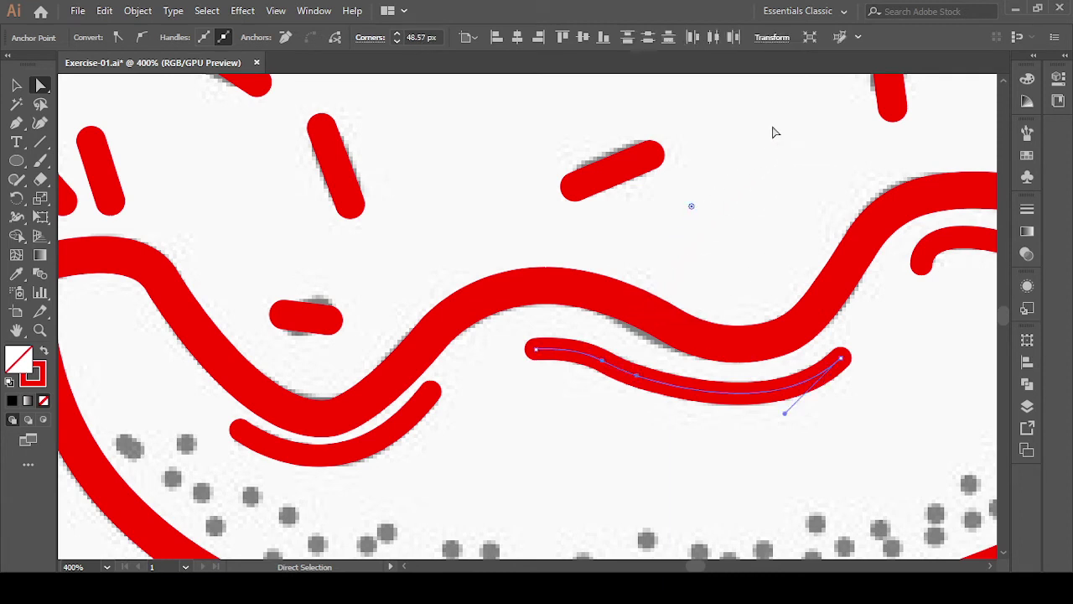
{"action": "left_click", "coordinate": [939, 427]}
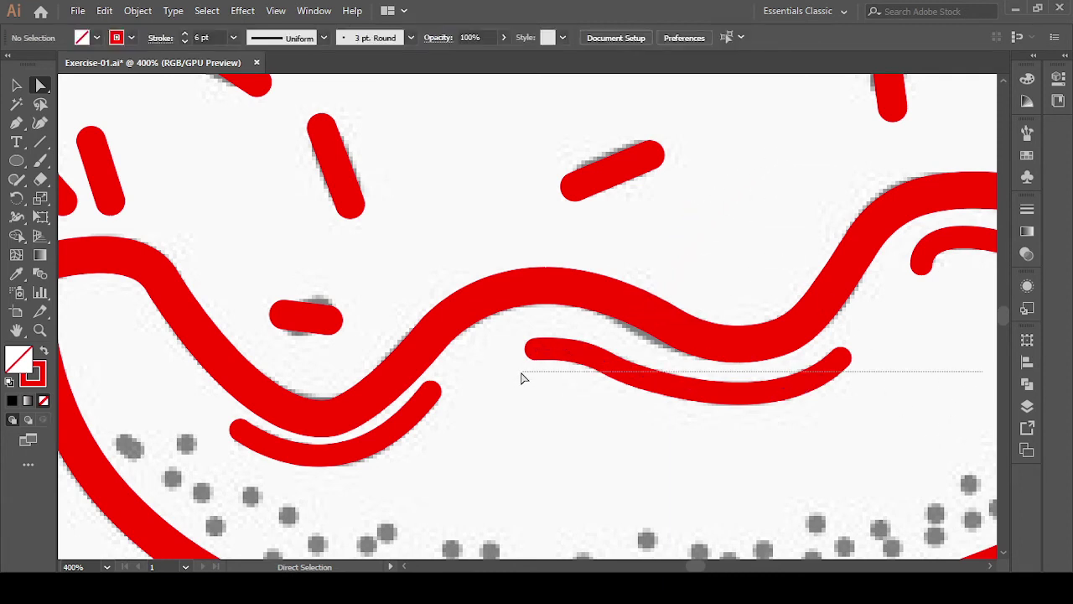
- Select anchor points on the lower and left highlight curves to refine them
{"action": "left_click_drag", "start_coordinate": [529, 371], "coordinate": [676, 357]}
{"action": "mouse_move", "coordinate": [545, 417]}
{"action": "left_mouse_down"}
{"action": "mouse_move", "coordinate": [535, 420]}
{"action": "mouse_move", "coordinate": [704, 377]}
{"action": "left_mouse_up"}
{"action": "left_click", "coordinate": [525, 446]}
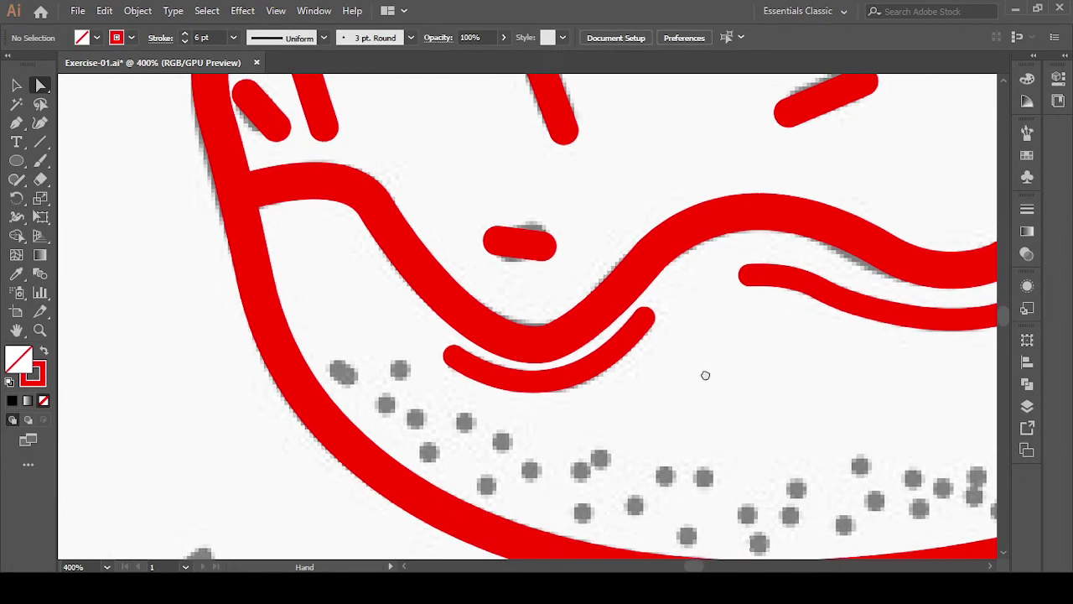
{"action": "left_click_drag", "start_coordinate": [515, 300], "coordinate": [572, 366]}
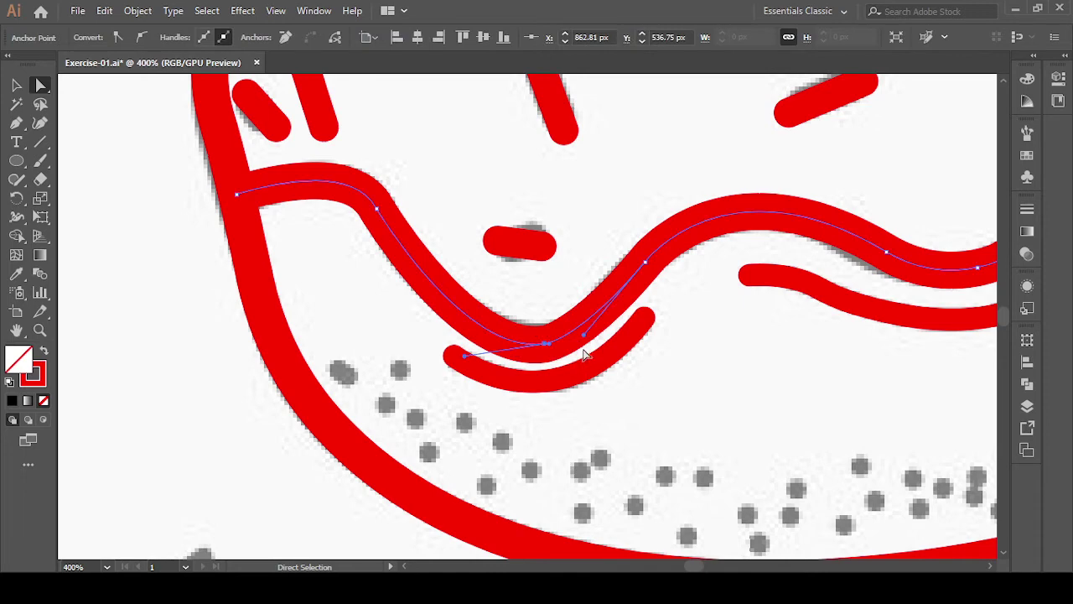
{"action": "left_click", "coordinate": [700, 404]}
{"action": "left_click_drag", "start_coordinate": [813, 433], "coordinate": [389, 228]}
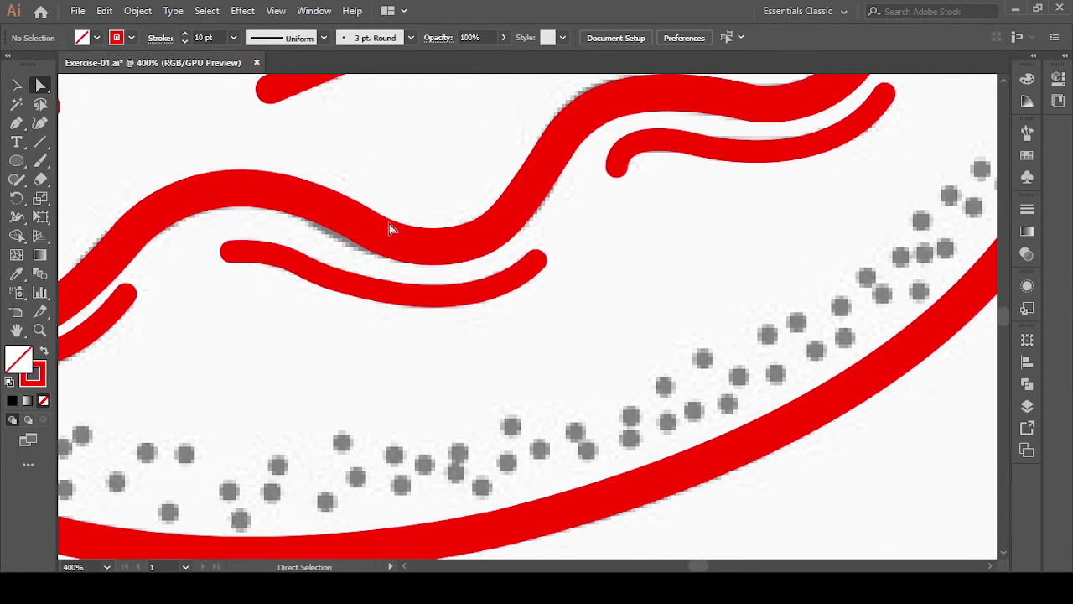
{"action": "left_click_drag", "start_coordinate": [380, 150], "coordinate": [579, 378]}
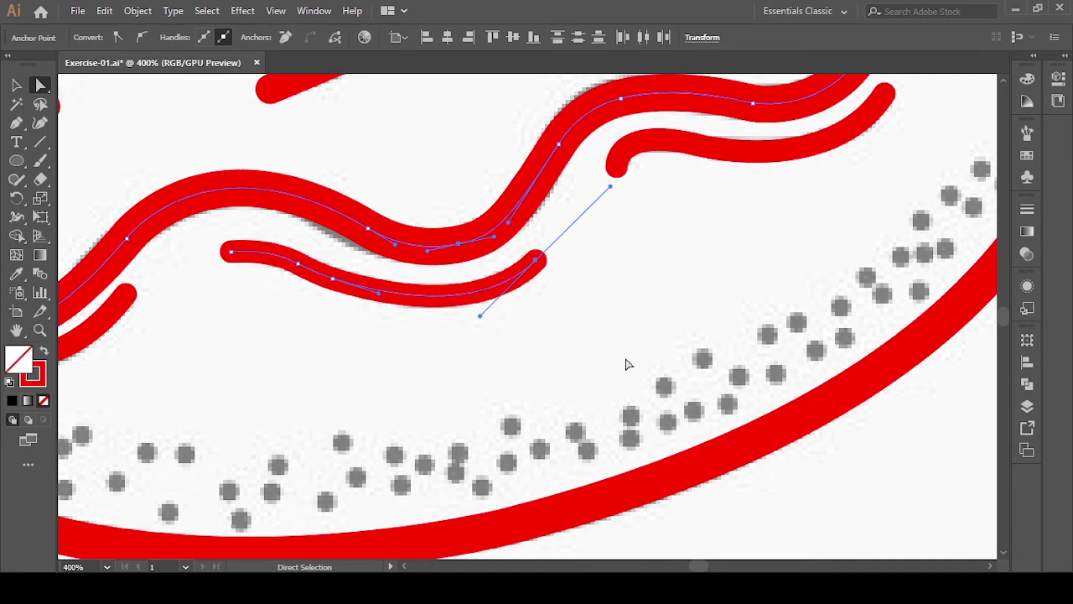
{"action": "left_click", "coordinate": [587, 338]}
- Adjust the right highlight's anchor handles to hug the icing edge, then zoom out
{"action": "mouse_move", "coordinate": [696, 314]}
{"action": "left_mouse_down"}
{"action": "mouse_move", "coordinate": [599, 362]}
{"action": "mouse_move", "coordinate": [389, 337]}
{"action": "left_mouse_up"}
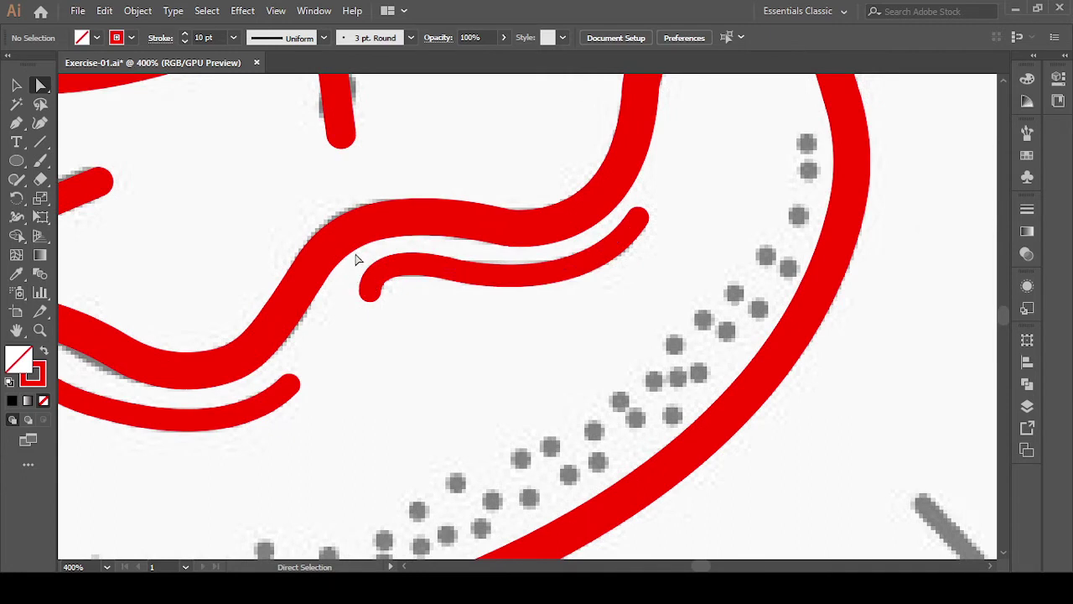
{"action": "left_click_drag", "start_coordinate": [361, 249], "coordinate": [486, 310]}
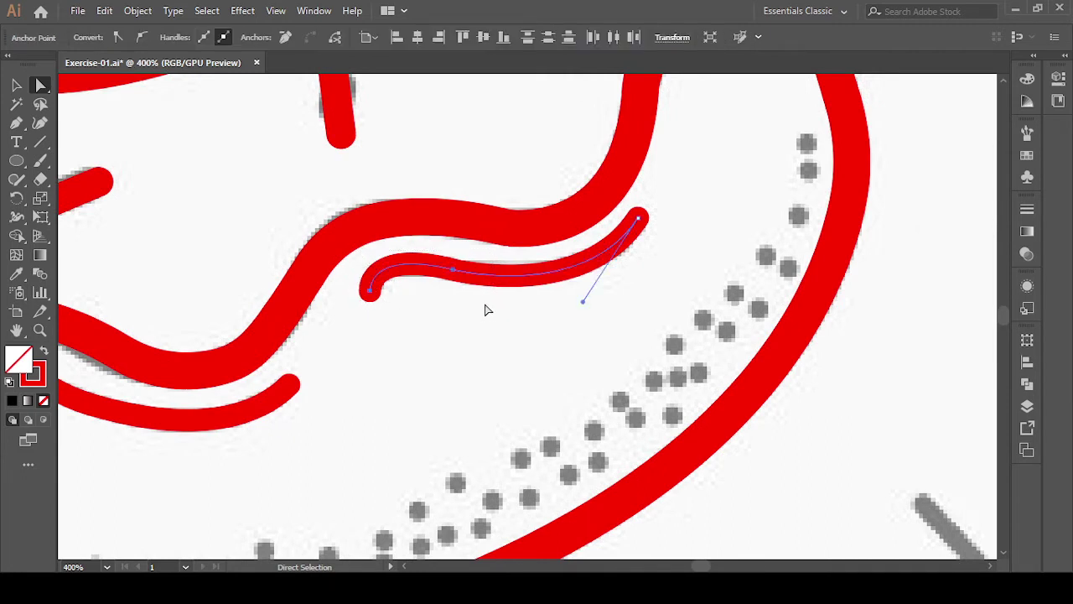
{"action": "left_click_drag", "start_coordinate": [430, 244], "coordinate": [473, 305]}
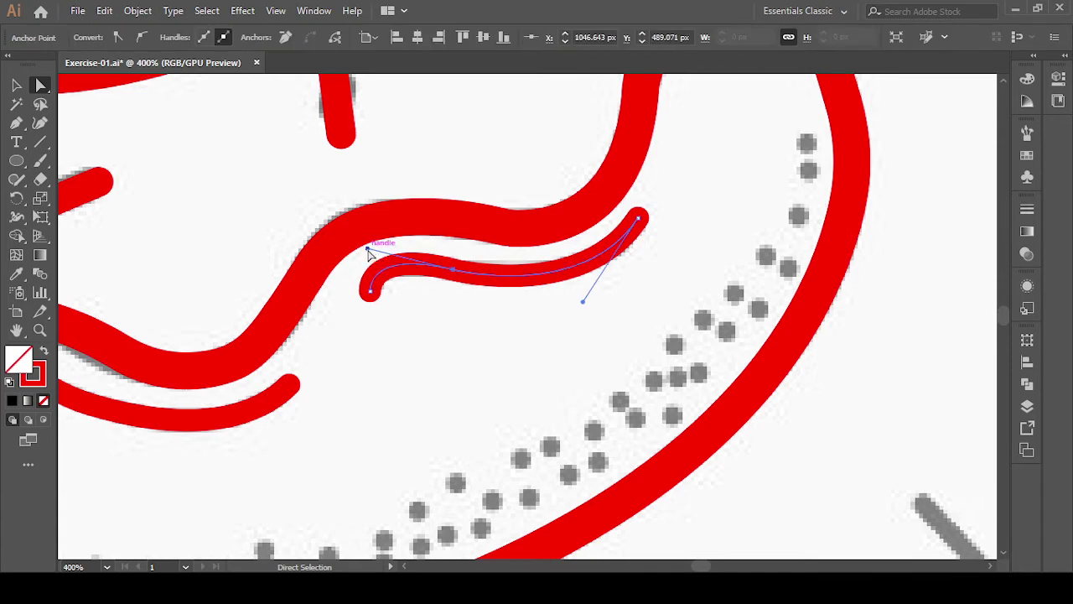
{"action": "left_click_drag", "start_coordinate": [369, 253], "coordinate": [366, 258]}
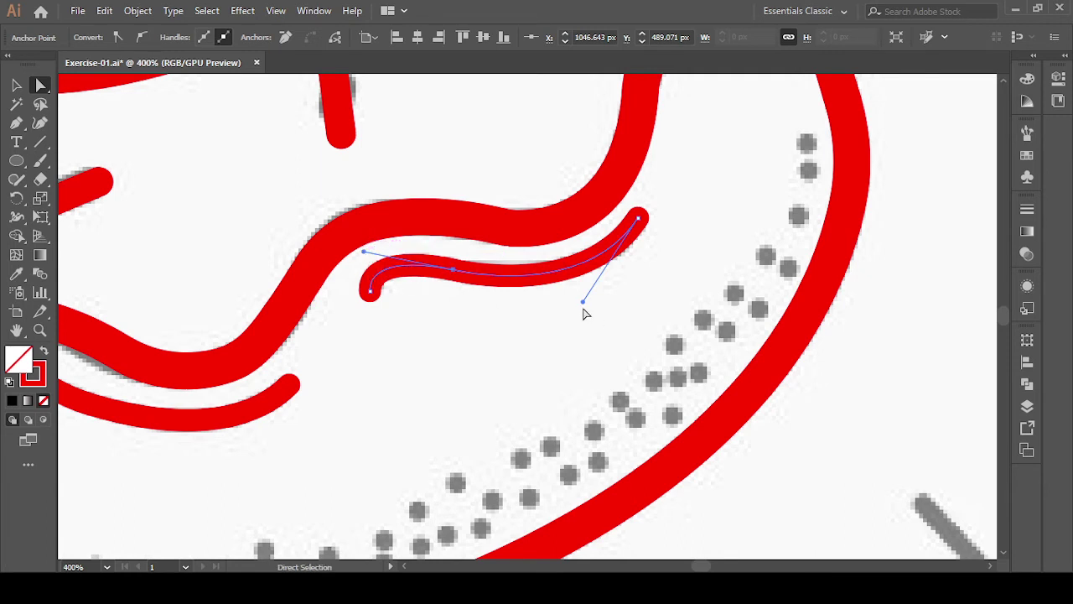
{"action": "left_click_drag", "start_coordinate": [583, 301], "coordinate": [577, 310]}
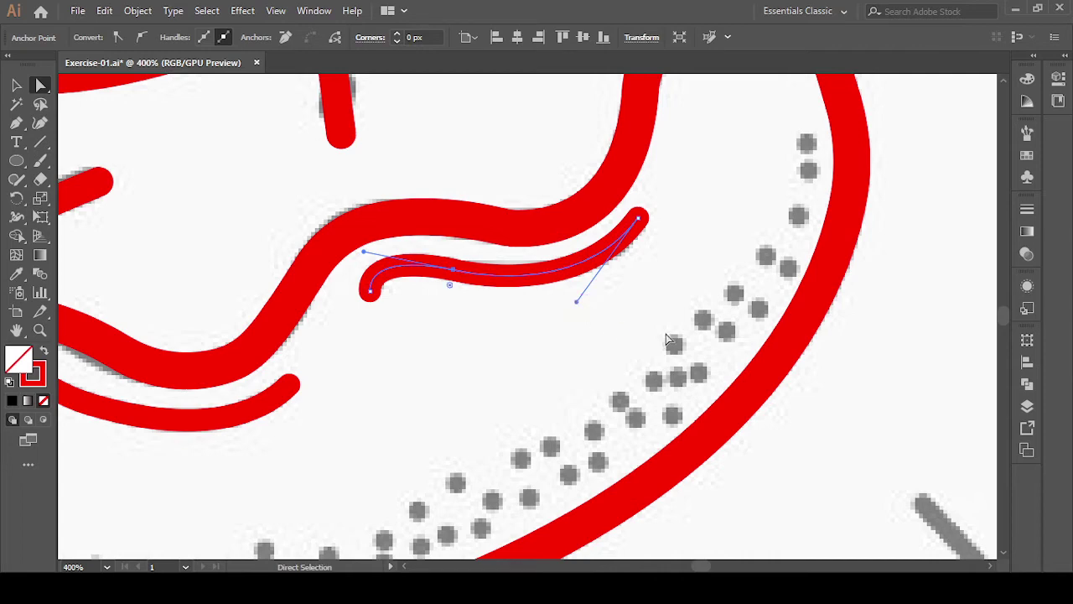
{"action": "left_click", "coordinate": [16, 85]}
{"action": "left_click", "coordinate": [369, 335]}
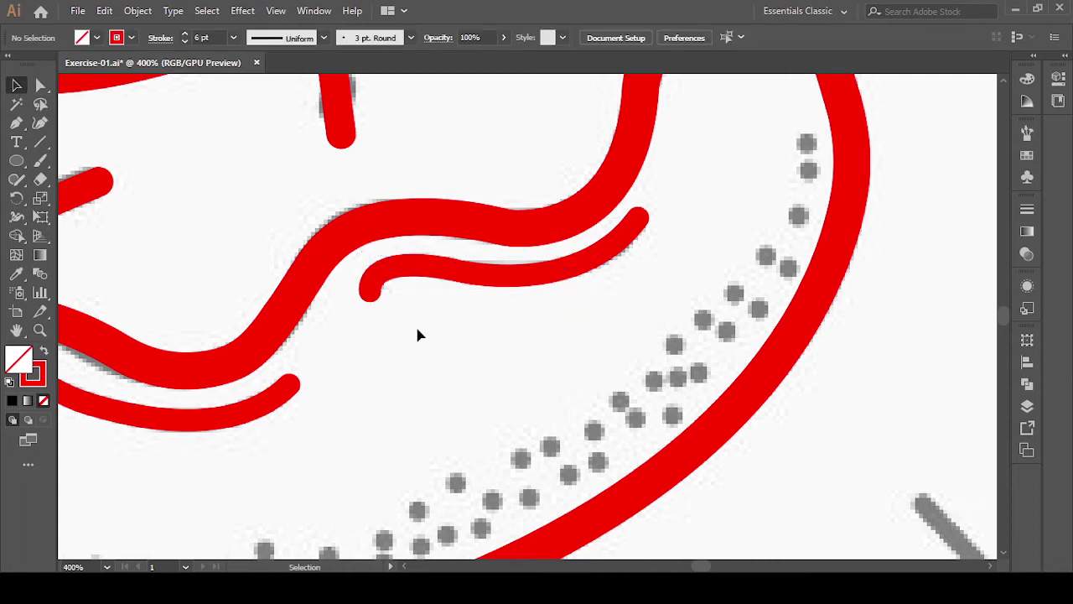
{"action": "key", "text": "ctrl+minus"}
{"action": "key", "text": "ctrl+minus"}
{"action": "key", "text": "ctrl+minus"}
{"action": "left_click_drag", "start_coordinate": [436, 384], "coordinate": [642, 321]}
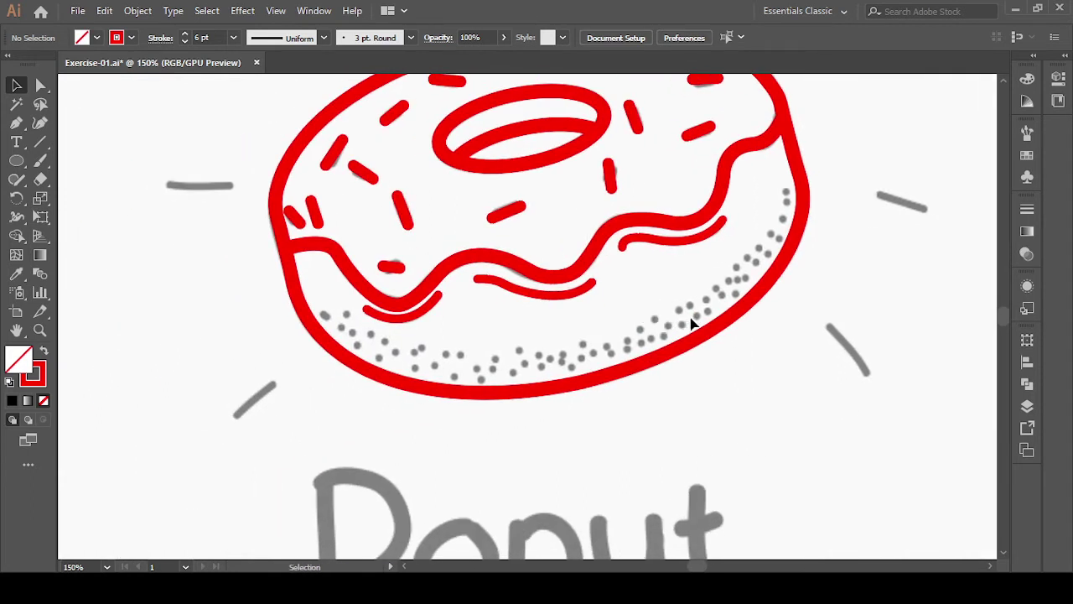
- Bring the lower crumb dots into view and draw a line over the first grey crumb
{"action": "scroll", "coordinate": [671, 332], "scroll_direction": "up", "scroll_amount": 2}
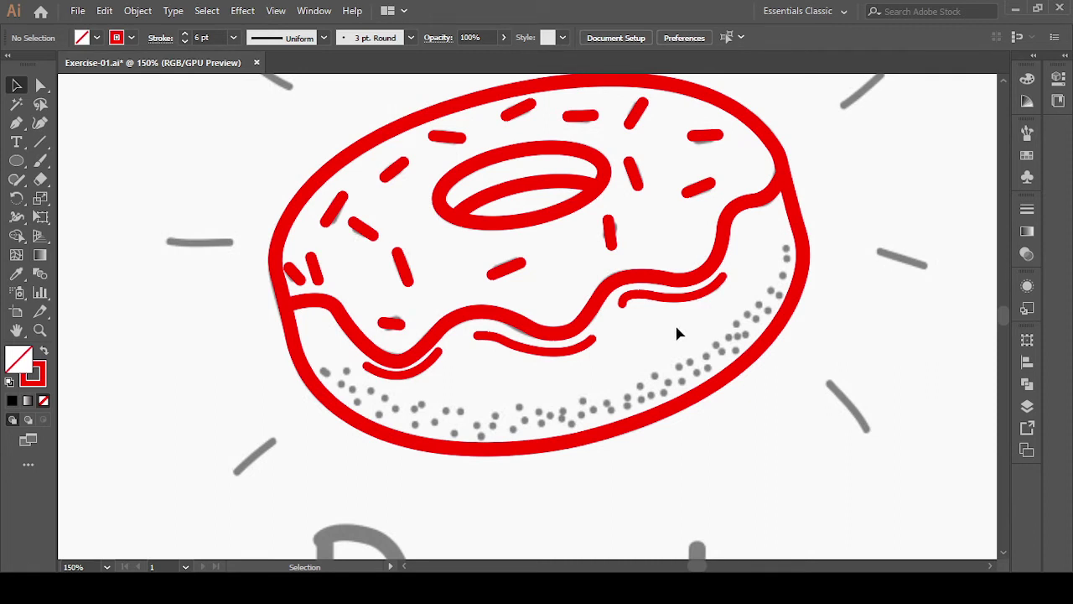
{"action": "scroll", "coordinate": [266, 468], "scroll_direction": "down", "scroll_amount": 2}
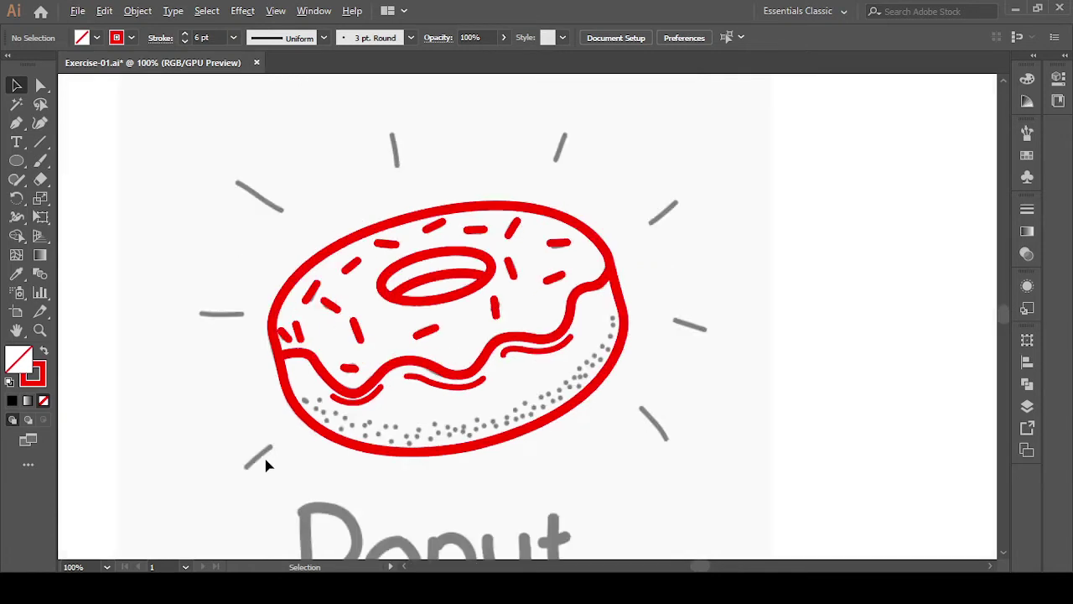
{"action": "scroll", "coordinate": [394, 443], "scroll_direction": "up", "scroll_amount": 3}
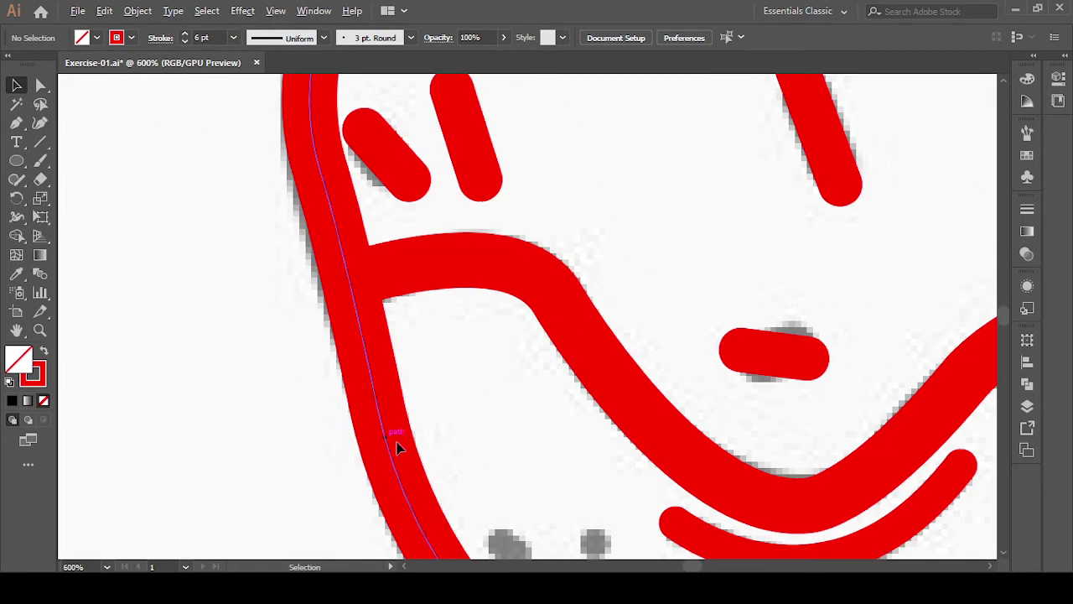
{"action": "scroll", "coordinate": [371, 426], "scroll_direction": "up", "scroll_amount": 1}
{"action": "scroll", "coordinate": [370, 412], "scroll_direction": "up", "scroll_amount": 1}
{"action": "left_click_drag", "start_coordinate": [333, 483], "coordinate": [199, 271]}
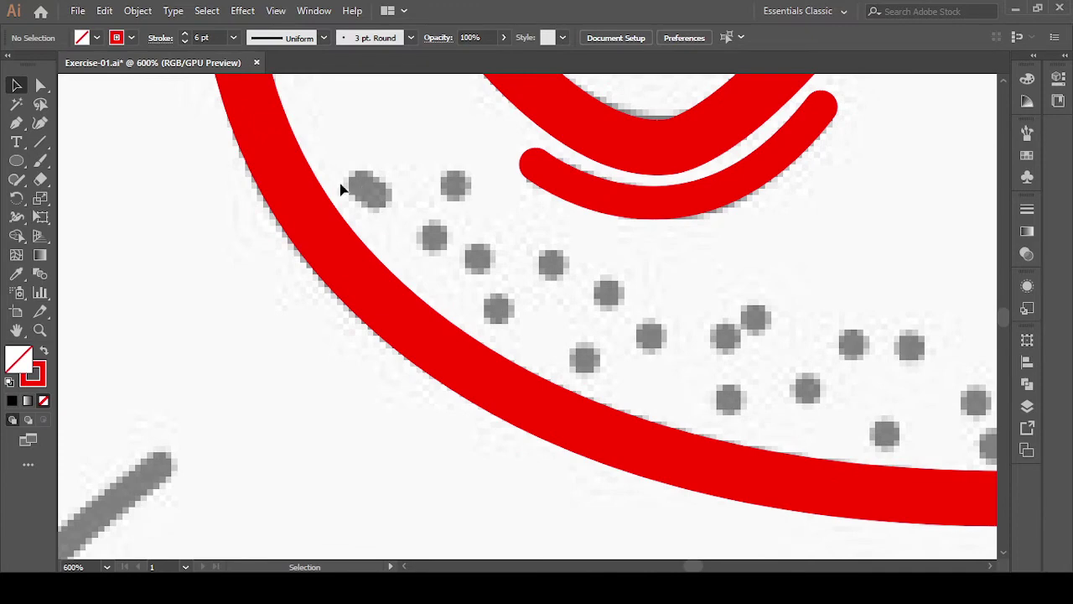
{"action": "left_click", "coordinate": [40, 141]}
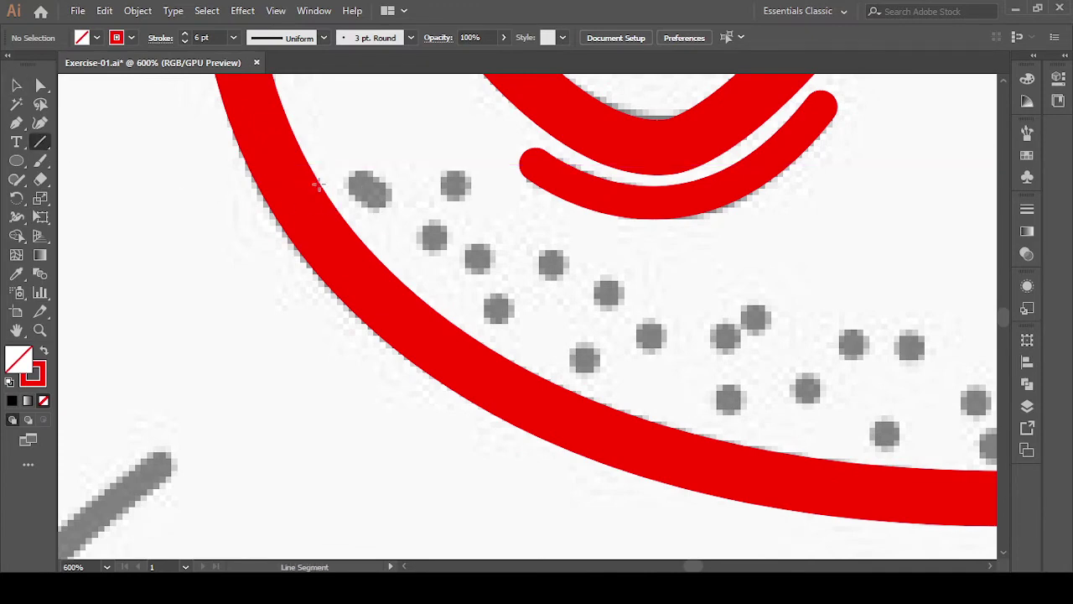
{"action": "left_click_drag", "start_coordinate": [353, 181], "coordinate": [384, 202]}
- Create a fixed-length line segment, undoing the extra segments placed
{"action": "left_click", "coordinate": [458, 190]}
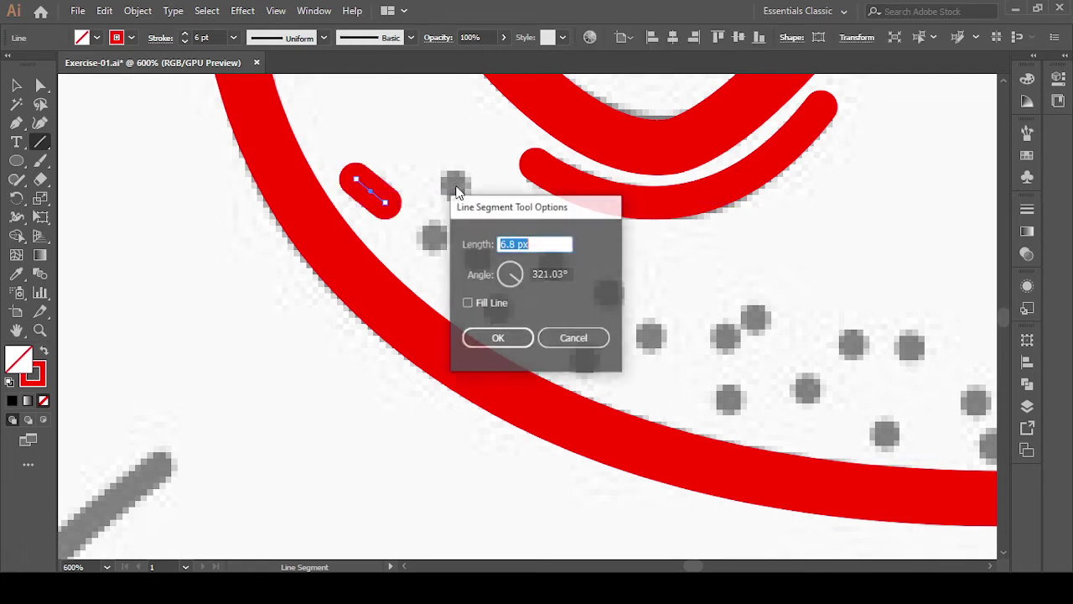
{"action": "left_click", "coordinate": [506, 338]}
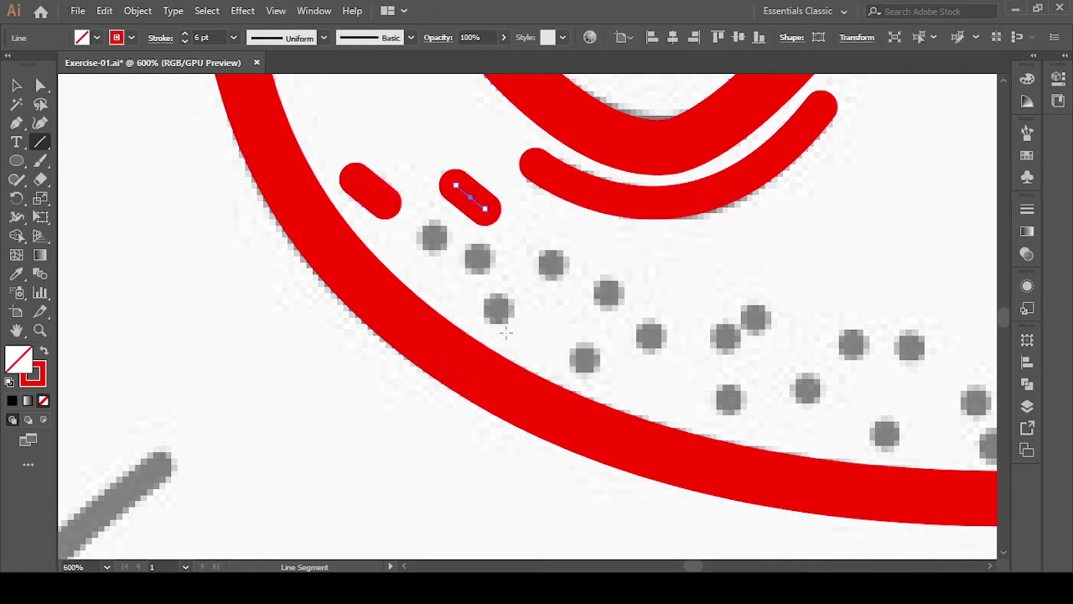
{"action": "left_click", "coordinate": [426, 238]}
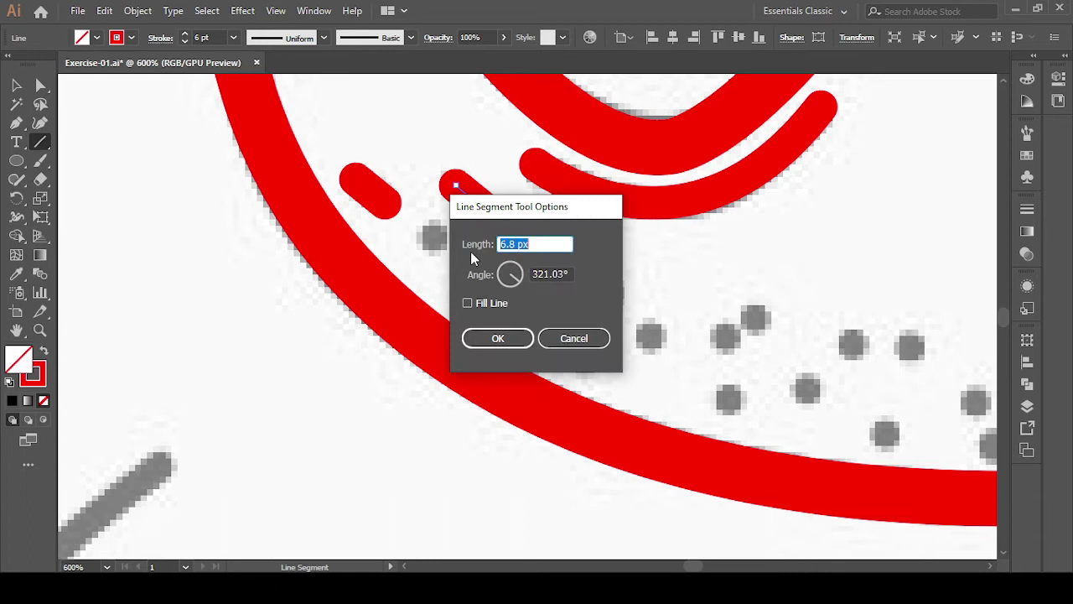
{"action": "left_click", "coordinate": [505, 336]}
{"action": "key", "text": "ctrl+z"}
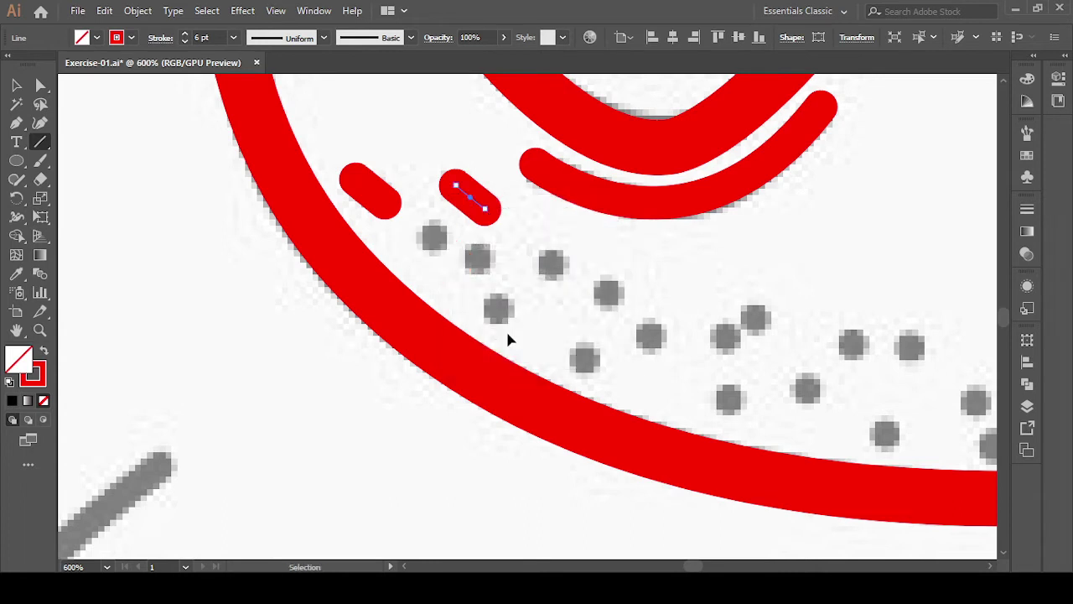
{"action": "key", "text": "ctrl+z"}
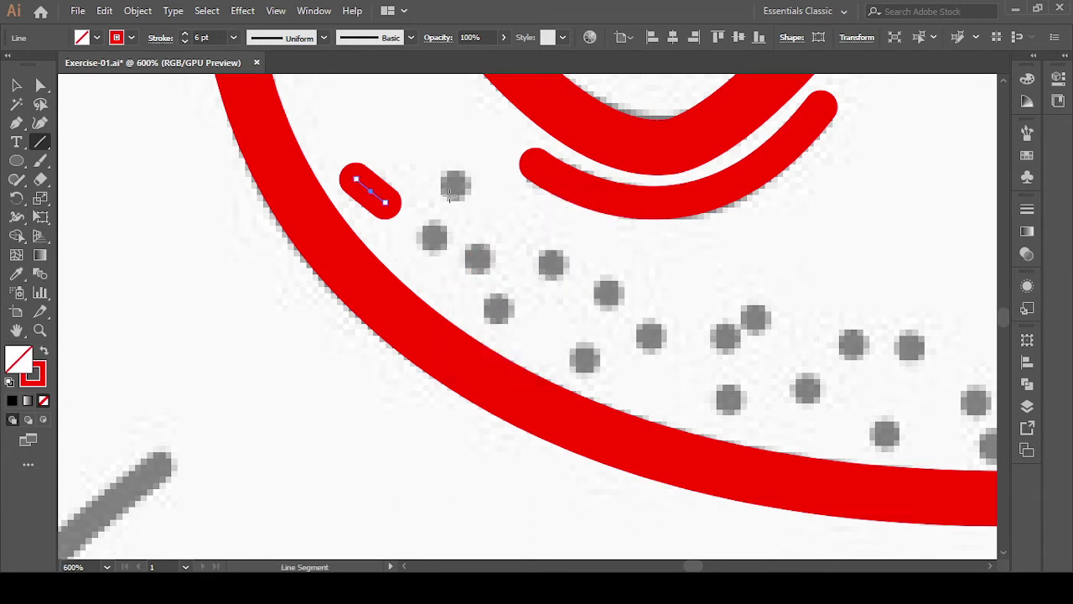
- Create a 2 px filled line dot on the grey crumb and select it
{"action": "left_click", "coordinate": [454, 185]}
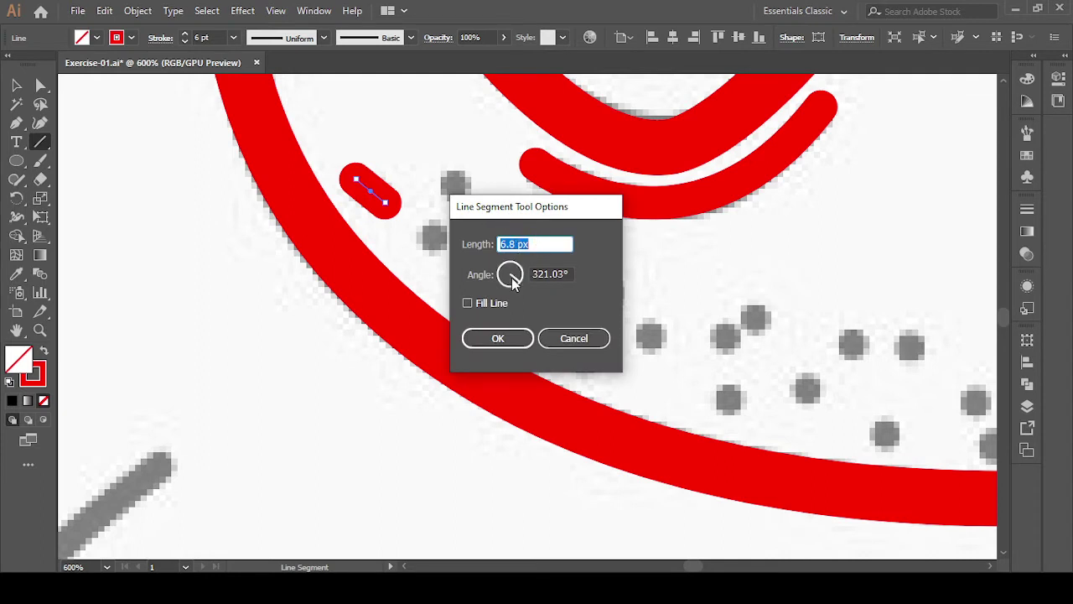
{"action": "left_click", "coordinate": [515, 245]}
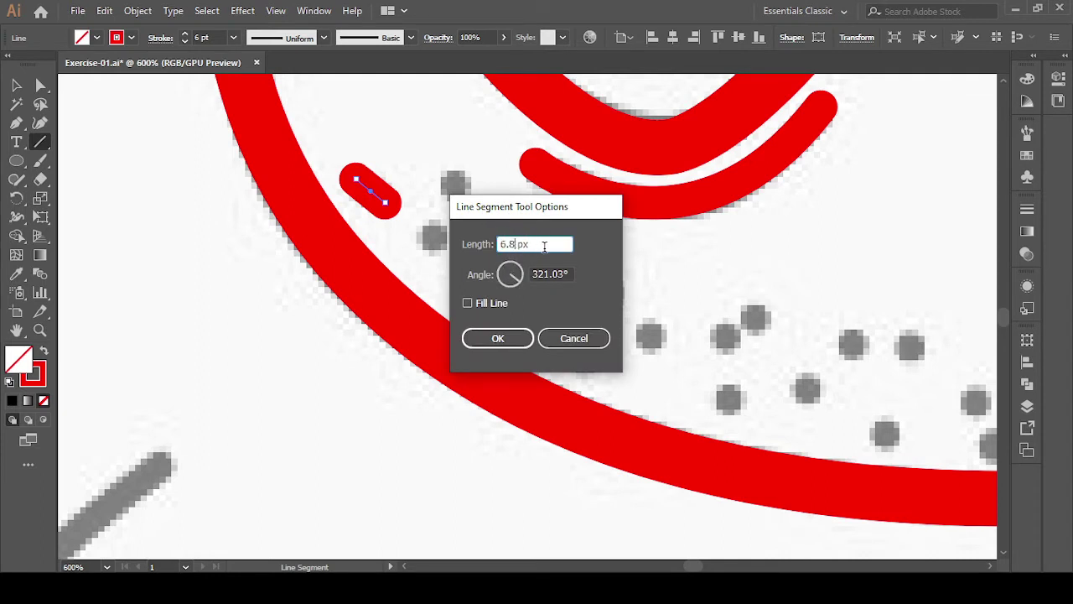
{"action": "key", "text": "BackSpace"}
{"action": "key", "text": "BackSpace"}
{"action": "key", "text": "BackSpace"}
{"action": "type", "text": "2"}
{"action": "left_click", "coordinate": [489, 301]}
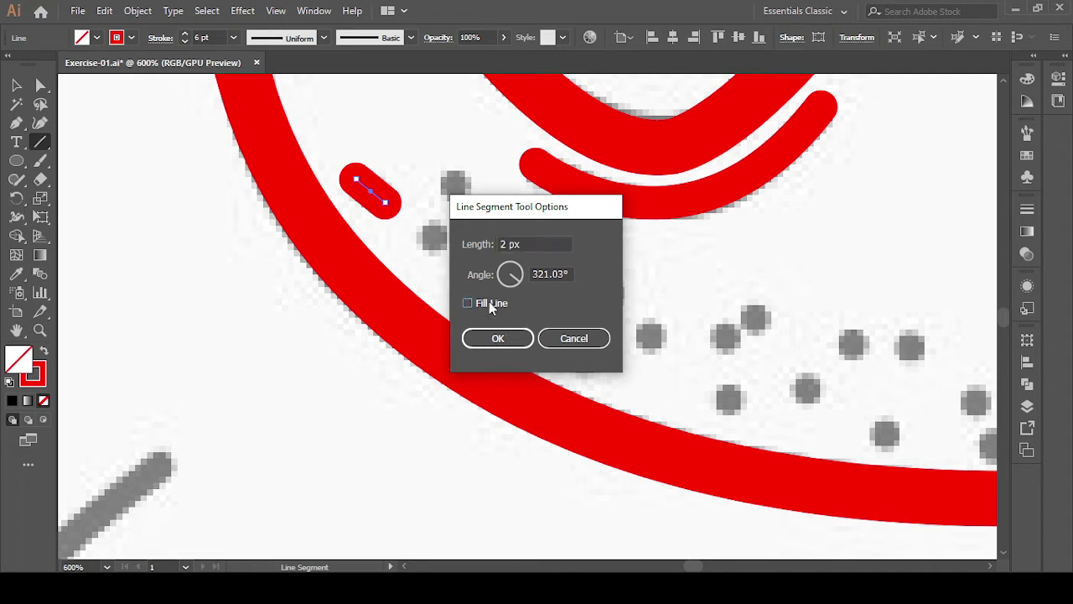
{"action": "left_click", "coordinate": [498, 338]}
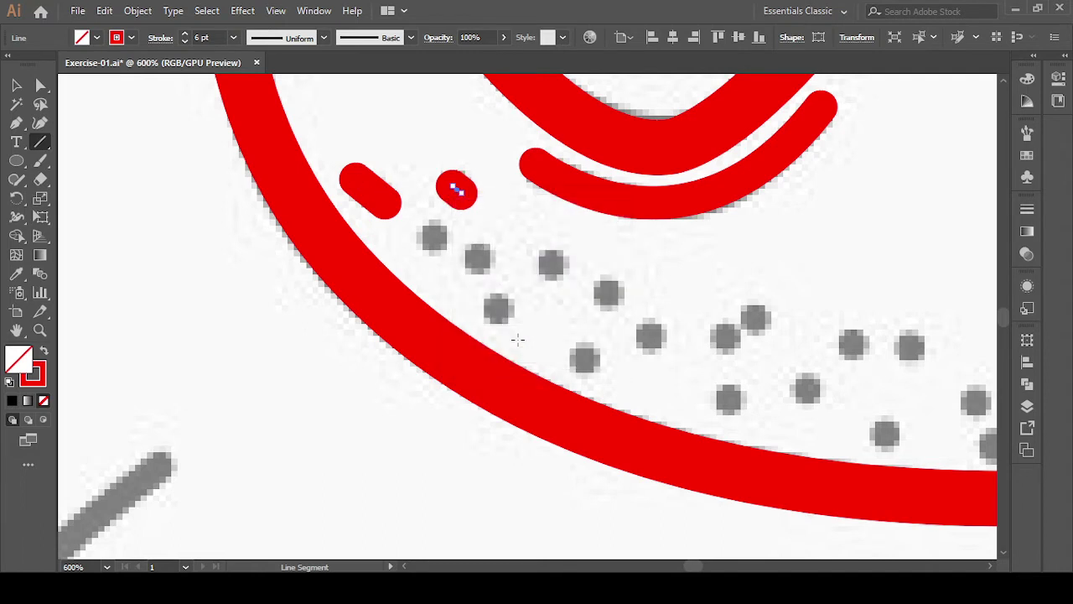
{"action": "left_click", "coordinate": [16, 85]}
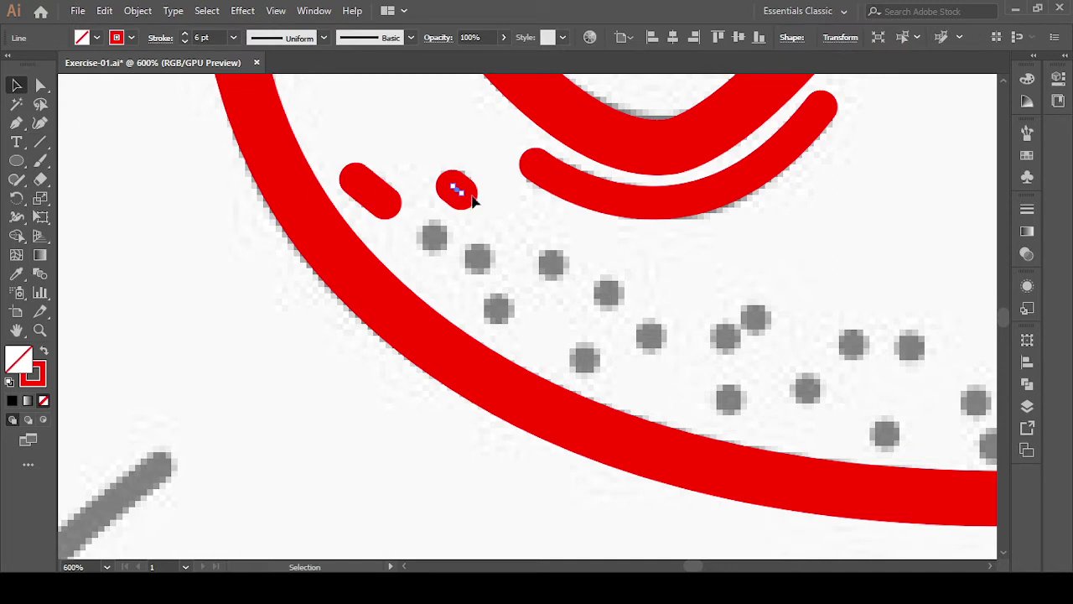
{"action": "left_click", "coordinate": [41, 87]}
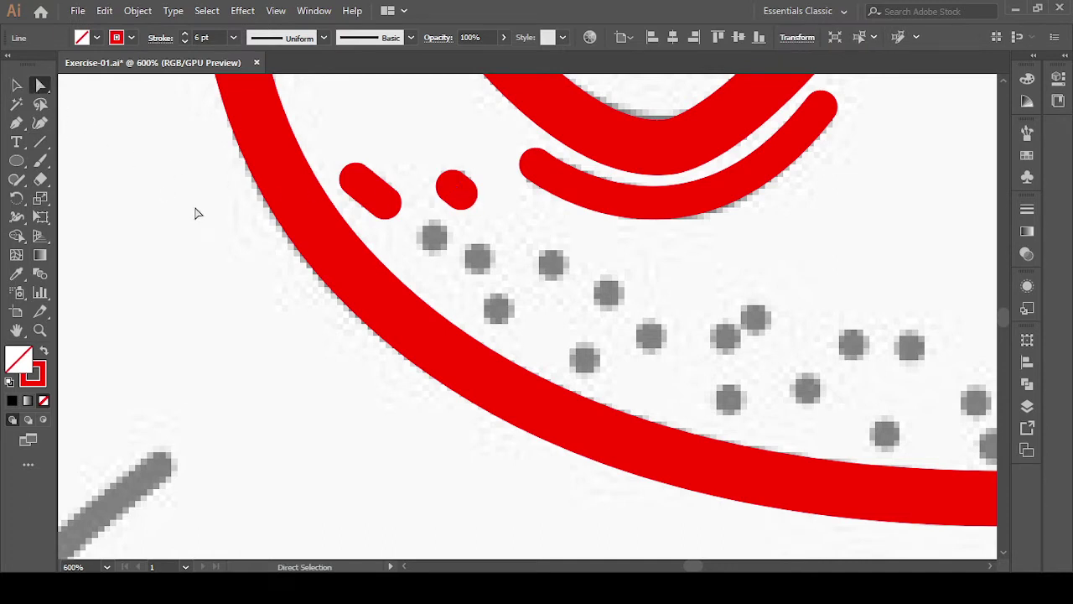
{"action": "left_click", "coordinate": [198, 211]}
{"action": "left_click", "coordinate": [458, 190]}
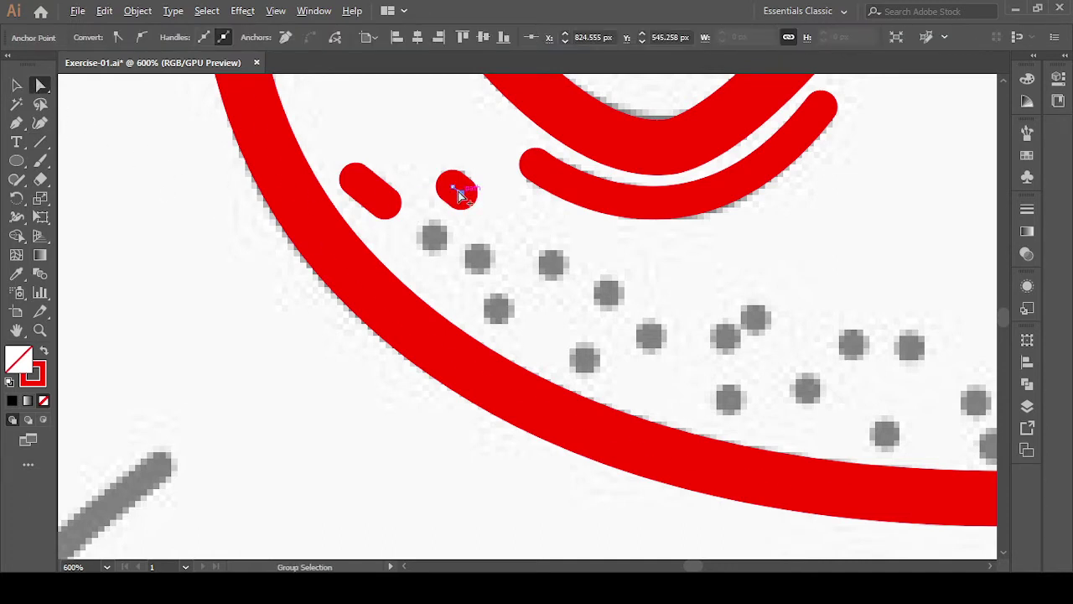
- Alt-drag copies of the red dot onto the nearby grey crumbs
{"action": "mouse_move", "coordinate": [458, 190]}
{"action": "left_mouse_down"}
{"action": "mouse_move", "coordinate": [434, 243]}
{"action": "mouse_move", "coordinate": [550, 265]}
{"action": "mouse_move", "coordinate": [503, 315]}
{"action": "left_mouse_up"}
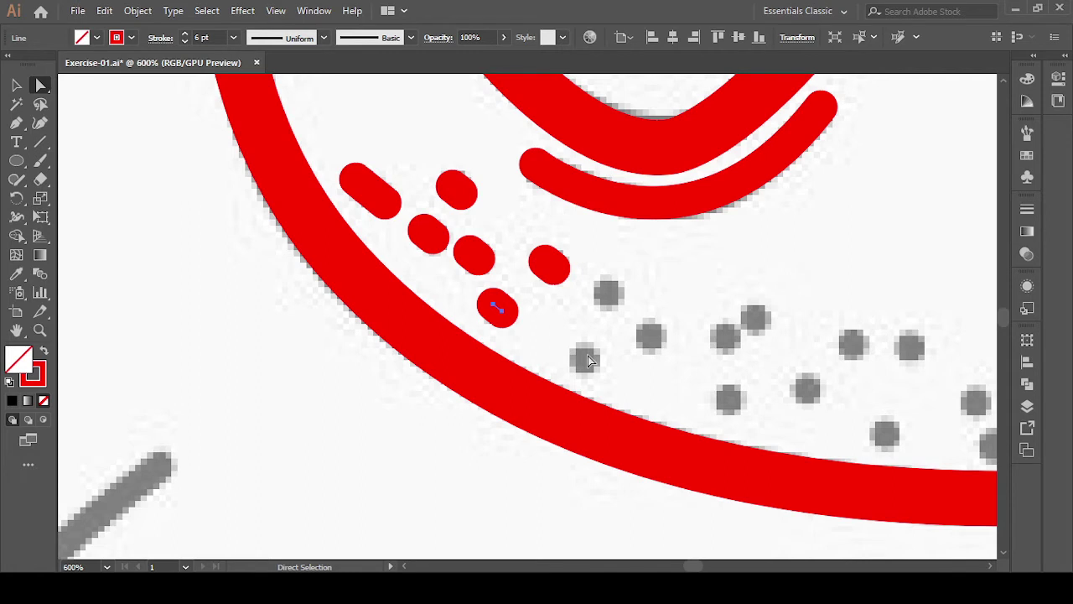
{"action": "left_click", "coordinate": [589, 366]}
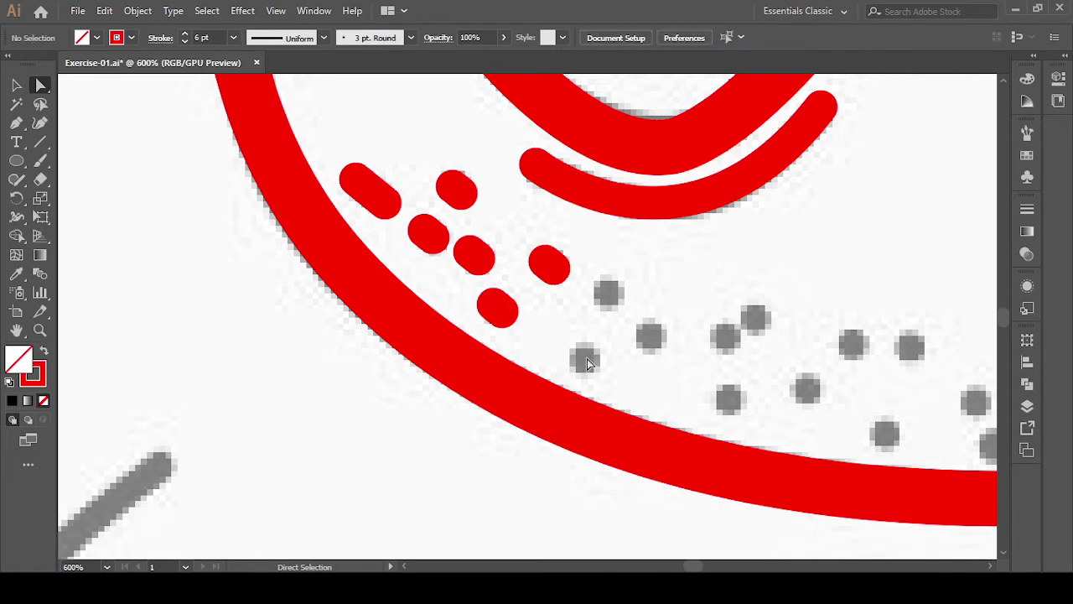
{"action": "left_click", "coordinate": [498, 312]}
{"action": "left_click_drag", "start_coordinate": [499, 312], "coordinate": [587, 359]}
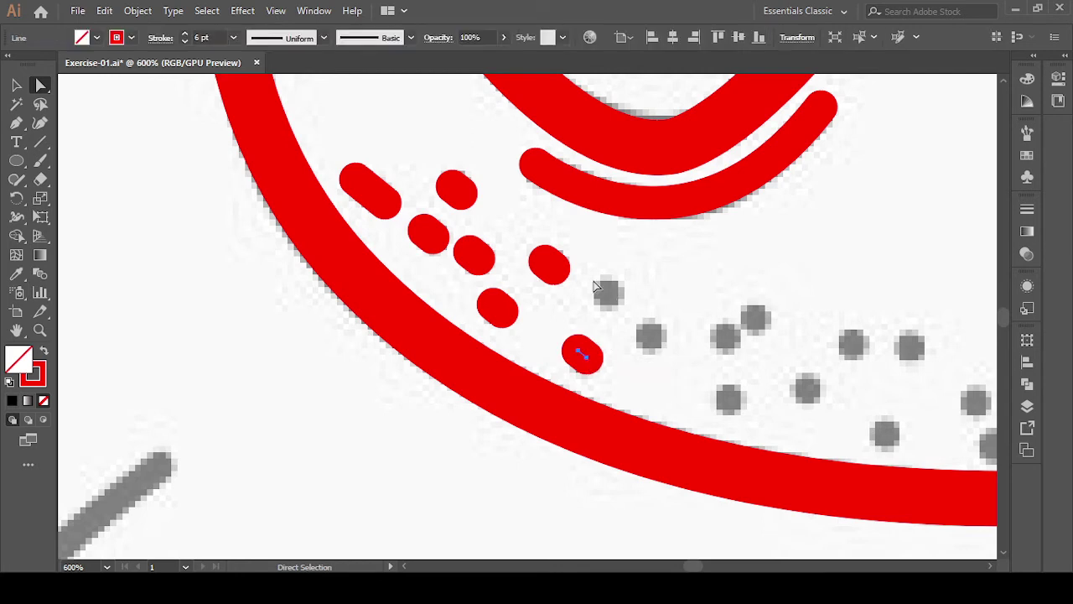
{"action": "left_click", "coordinate": [548, 265]}
{"action": "key", "text": "alt"}
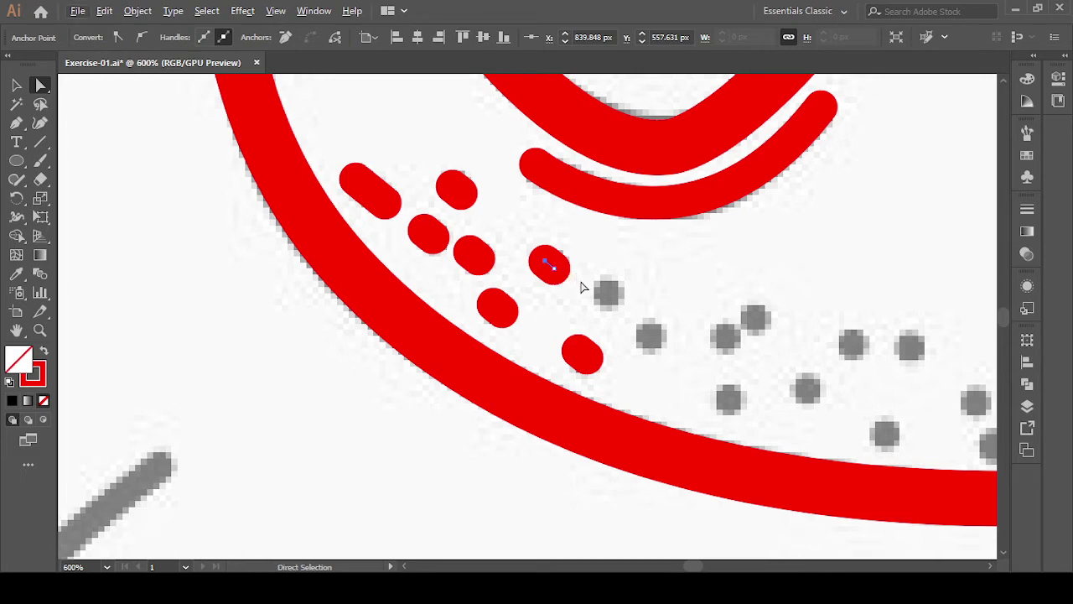
{"action": "left_click_drag", "start_coordinate": [565, 270], "coordinate": [608, 298]}
{"action": "left_click", "coordinate": [549, 265]}
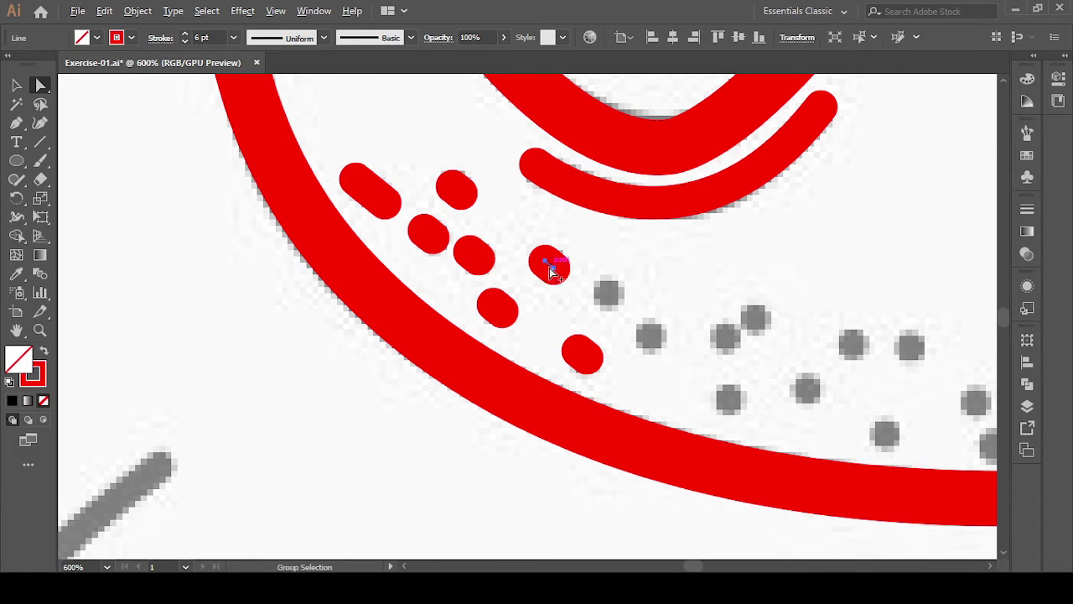
{"action": "left_click_drag", "start_coordinate": [551, 267], "coordinate": [611, 301]}
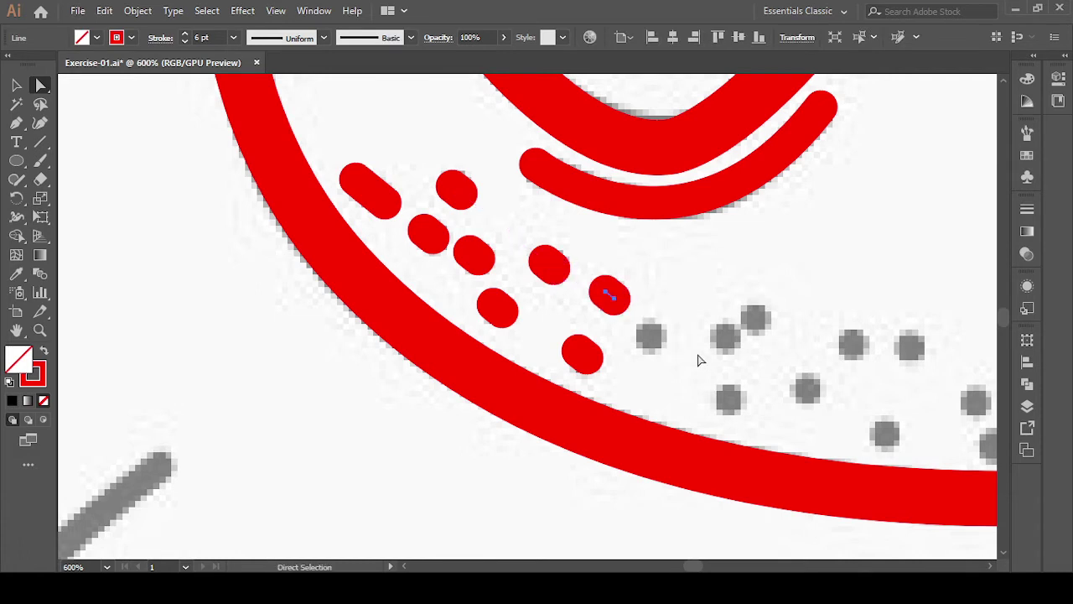
{"action": "left_click", "coordinate": [704, 361]}
- Copy another red dot onto the next grey crumb and nudge it right and down into place
{"action": "left_click_drag", "start_coordinate": [723, 382], "coordinate": [460, 304]}
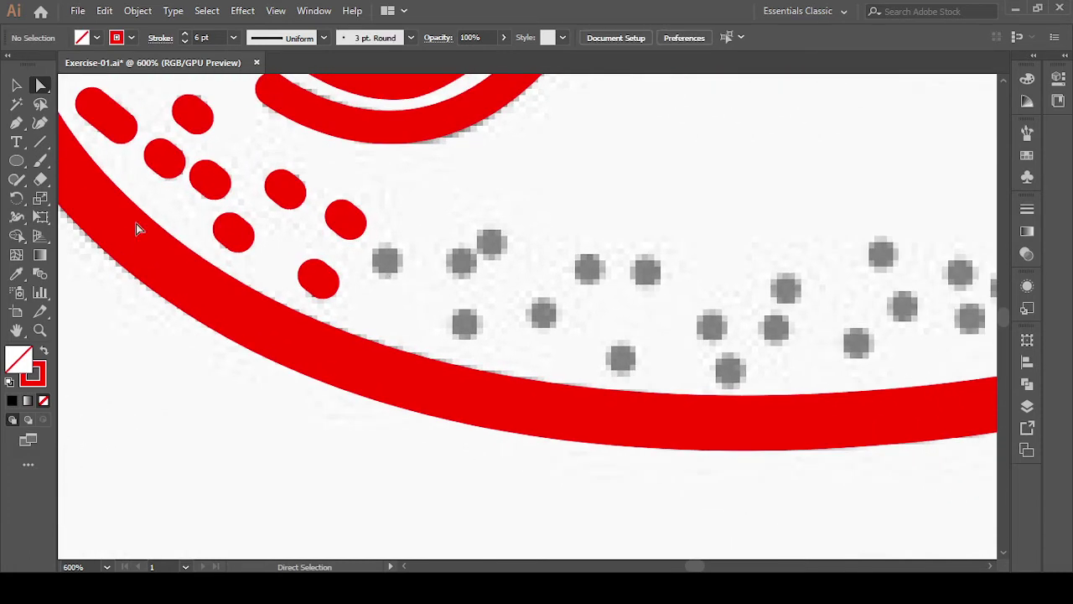
{"action": "left_click", "coordinate": [349, 221]}
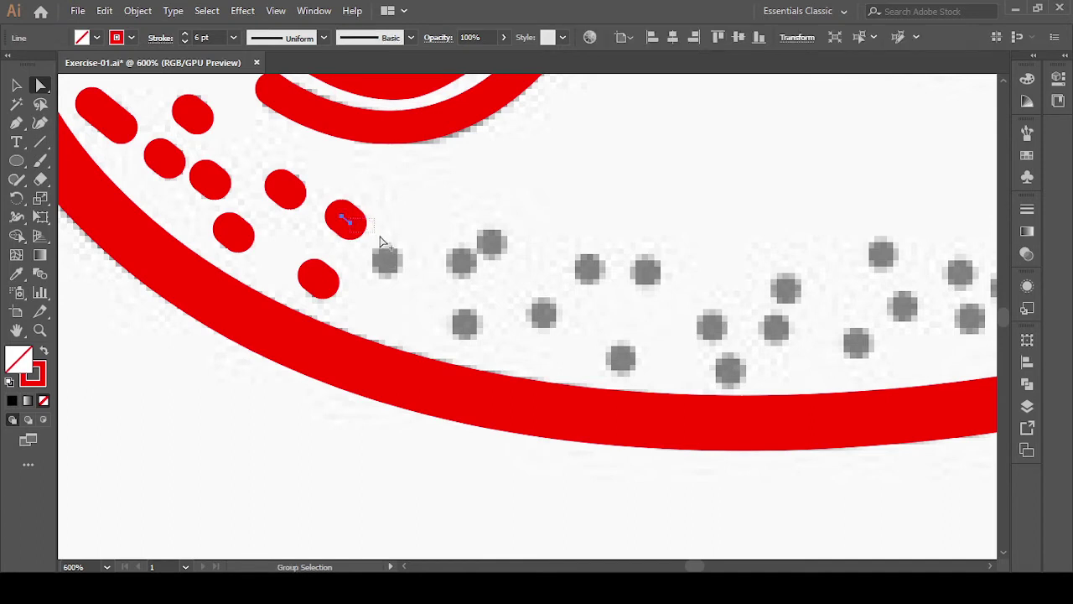
{"action": "mouse_move", "coordinate": [389, 186]}
{"action": "left_mouse_down"}
{"action": "mouse_move", "coordinate": [354, 231]}
{"action": "mouse_move", "coordinate": [386, 255]}
{"action": "mouse_move", "coordinate": [347, 220]}
{"action": "left_mouse_up"}
{"action": "left_click_drag", "start_coordinate": [347, 222], "coordinate": [385, 262]}
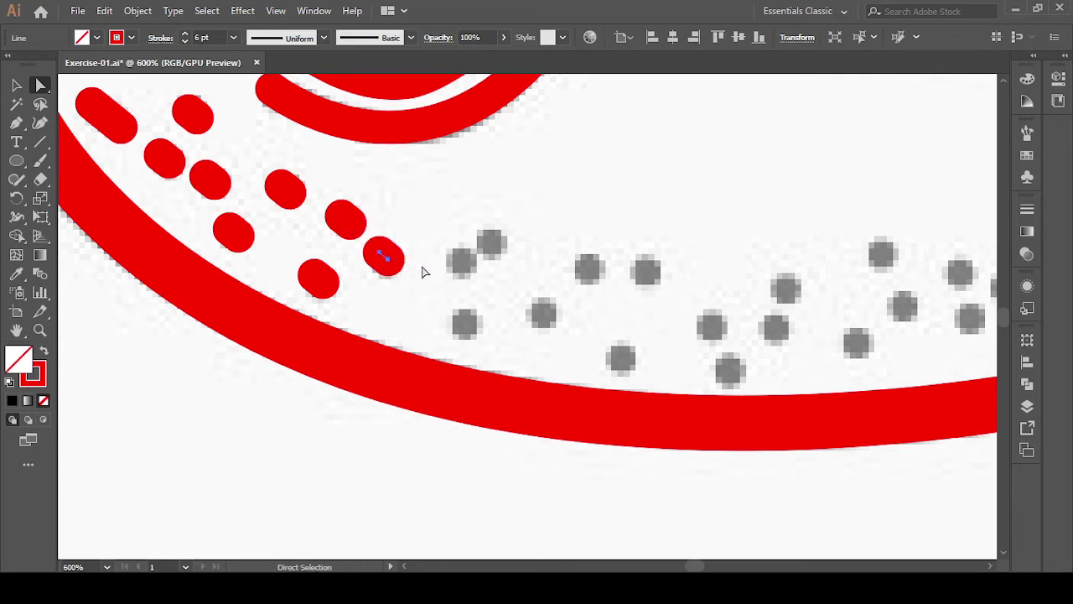
{"action": "key", "text": "Right"}
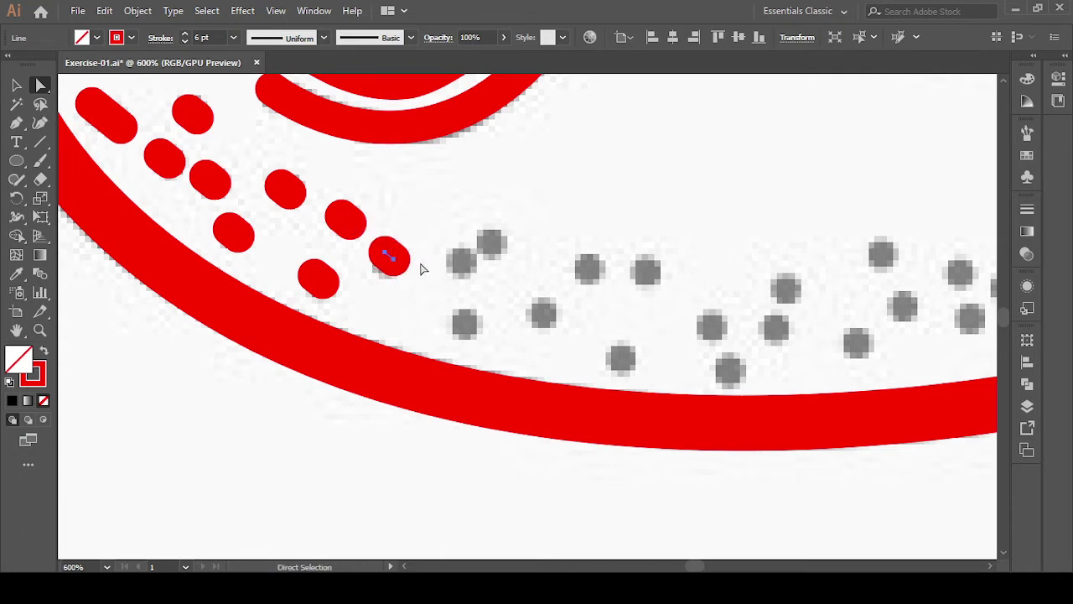
{"action": "key", "text": "Down"}
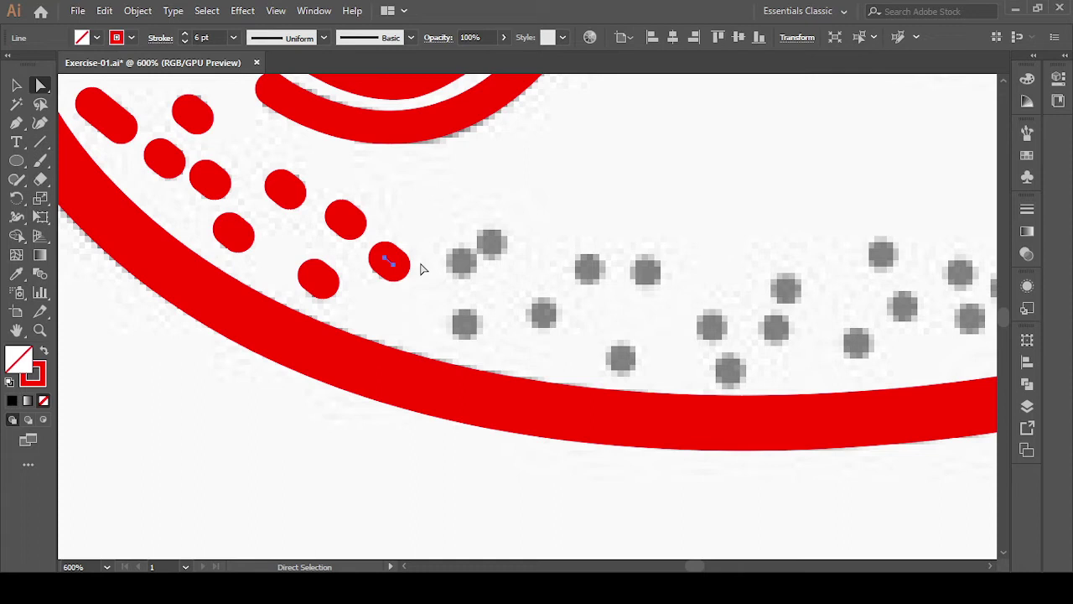
{"action": "mouse_move", "coordinate": [249, 151]}
{"action": "left_mouse_down"}
{"action": "mouse_move", "coordinate": [213, 215]}
{"action": "mouse_move", "coordinate": [222, 206]}
{"action": "left_mouse_up"}
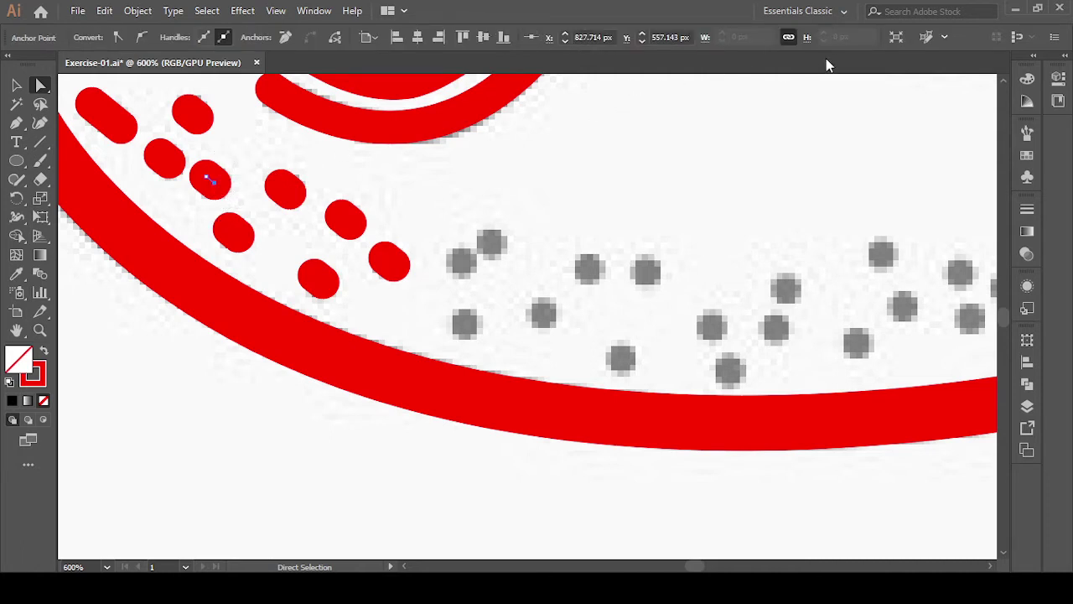
{"action": "left_click", "coordinate": [703, 153]}
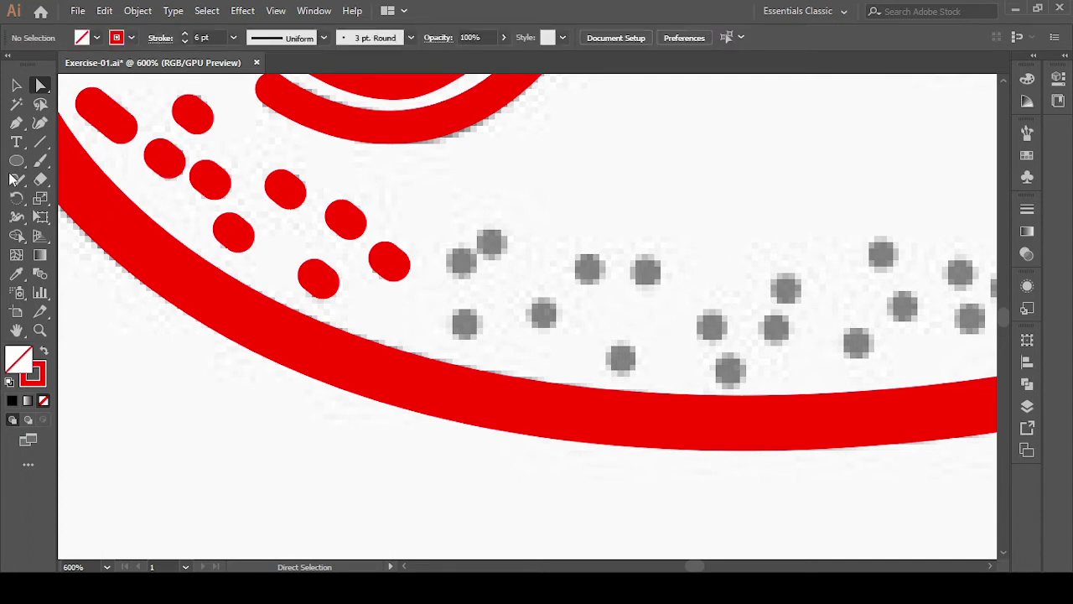
- Create a tiny 1 px red circle with the Ellipse tool's size dialog
{"action": "left_click", "coordinate": [16, 161]}
{"action": "left_click", "coordinate": [460, 261]}
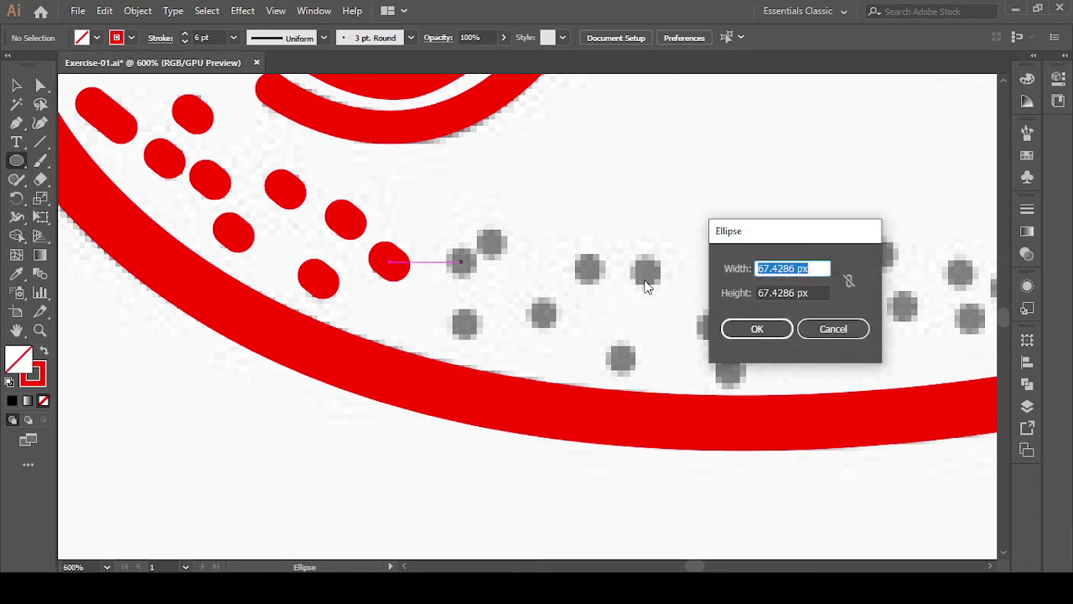
{"action": "key", "text": "Tab"}
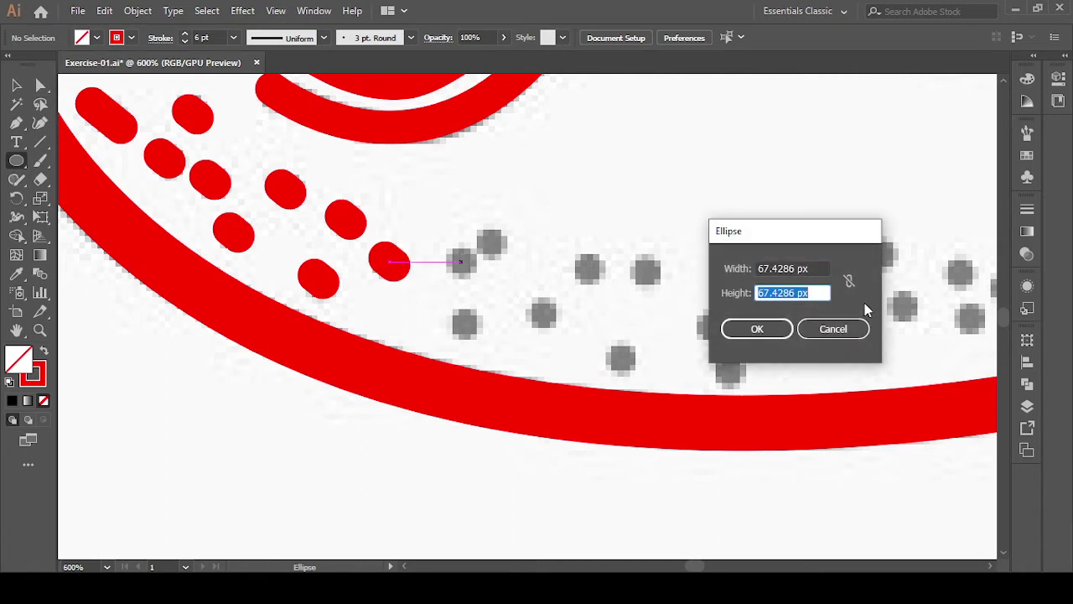
{"action": "type", "text": "1"}
{"action": "key", "text": "Up"}
{"action": "double_click", "coordinate": [794, 267]}
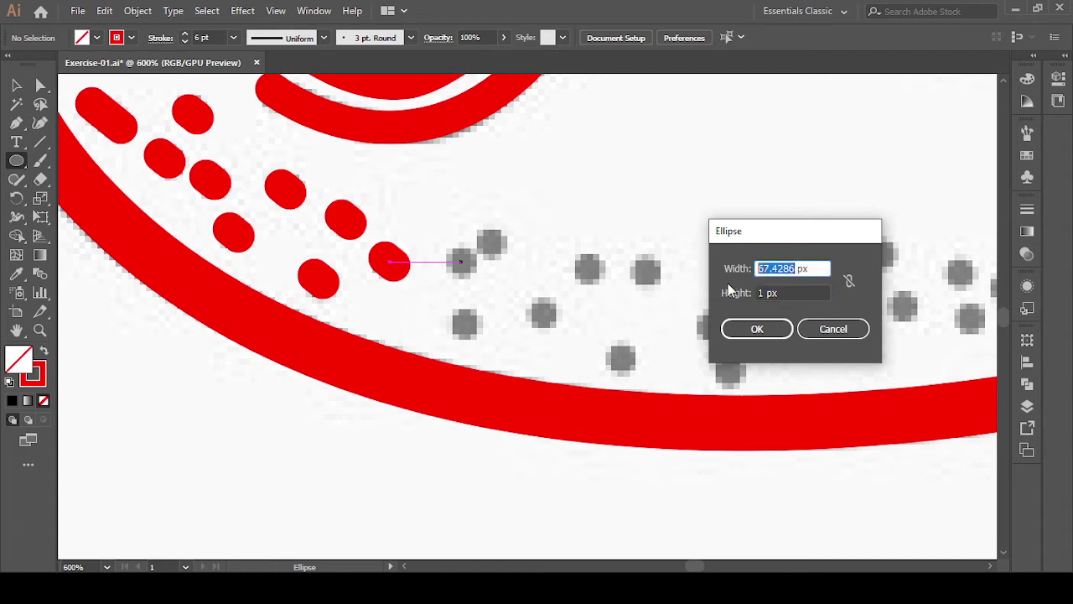
{"action": "type", "text": "1"}
{"action": "left_click", "coordinate": [774, 329]}
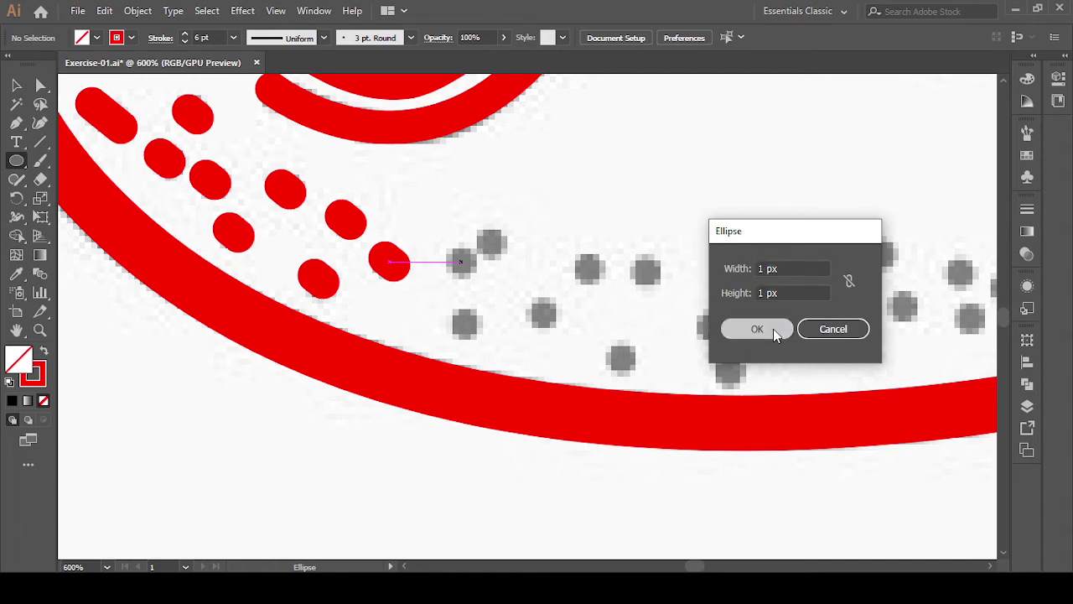
- Move the new red circle onto a grey crumb dot
{"action": "left_click", "coordinate": [16, 84]}
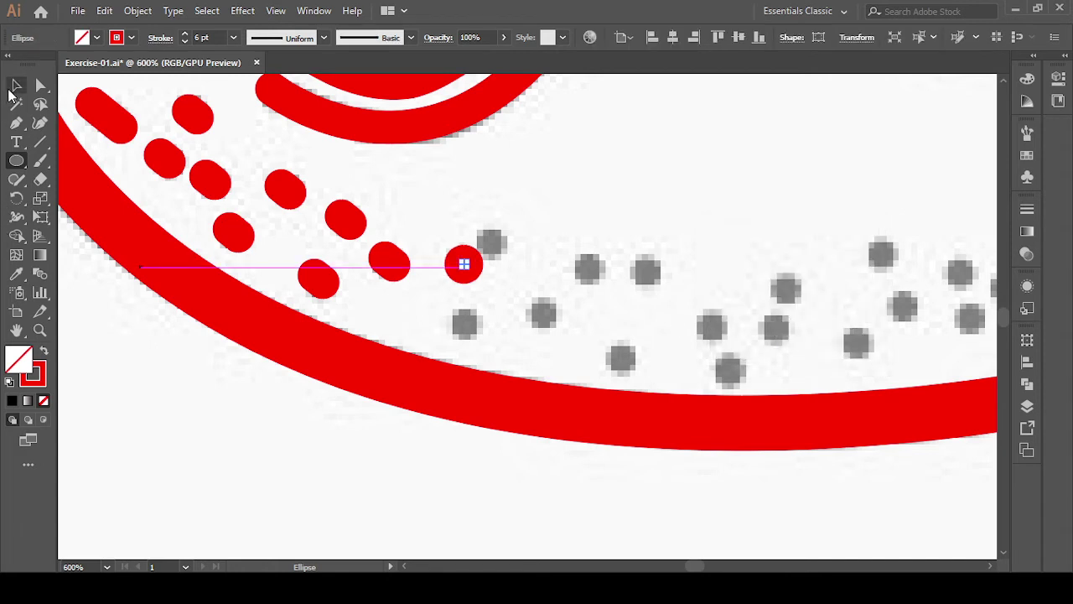
{"action": "left_click", "coordinate": [553, 162]}
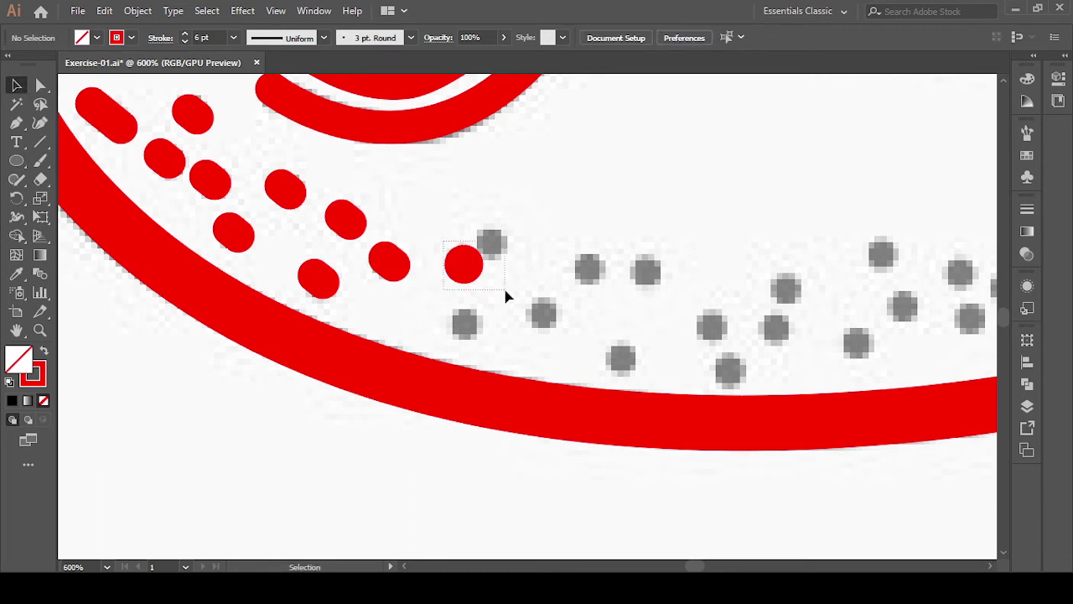
{"action": "left_click", "coordinate": [475, 273]}
{"action": "left_click", "coordinate": [431, 257]}
{"action": "left_click", "coordinate": [464, 264]}
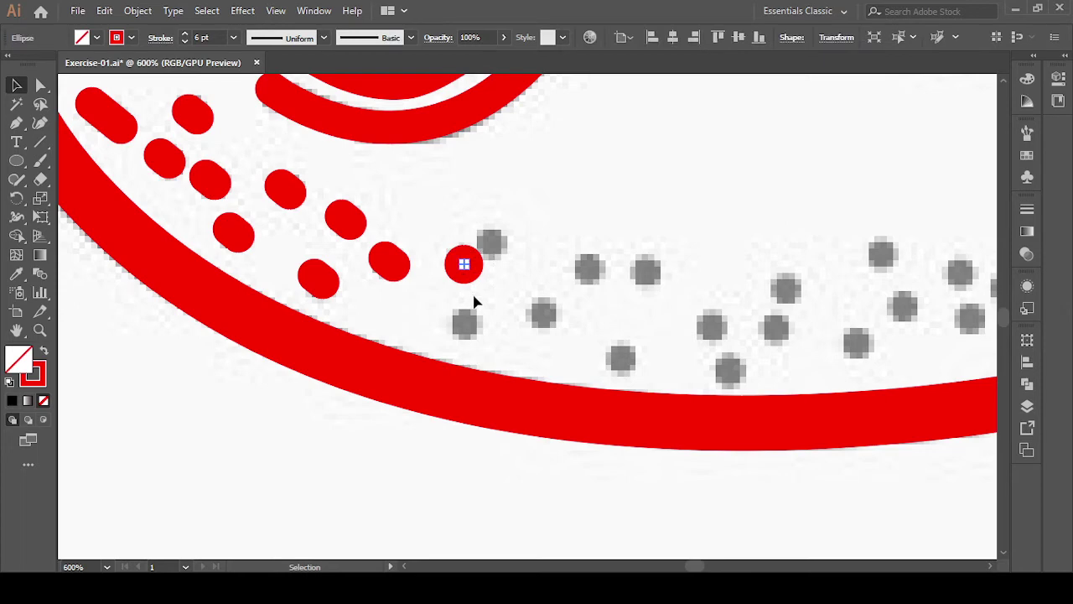
{"action": "scroll", "coordinate": [464, 265], "scroll_direction": "up", "scroll_amount": 3, "text": "alt"}
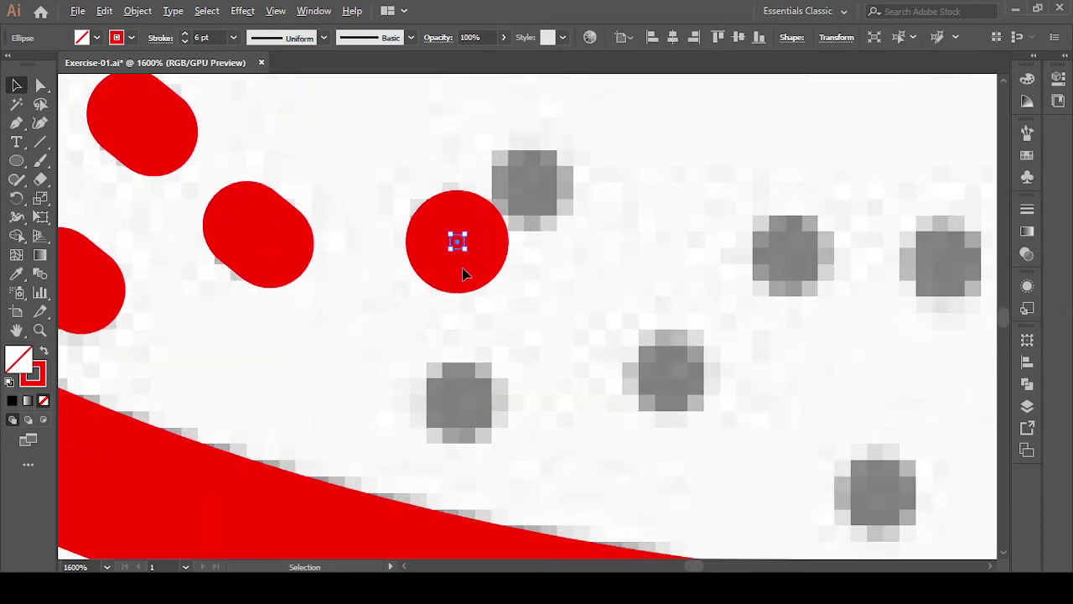
{"action": "mouse_move", "coordinate": [463, 244]}
{"action": "left_mouse_down"}
{"action": "mouse_move", "coordinate": [531, 192]}
{"action": "mouse_move", "coordinate": [688, 171]}
{"action": "left_mouse_up"}
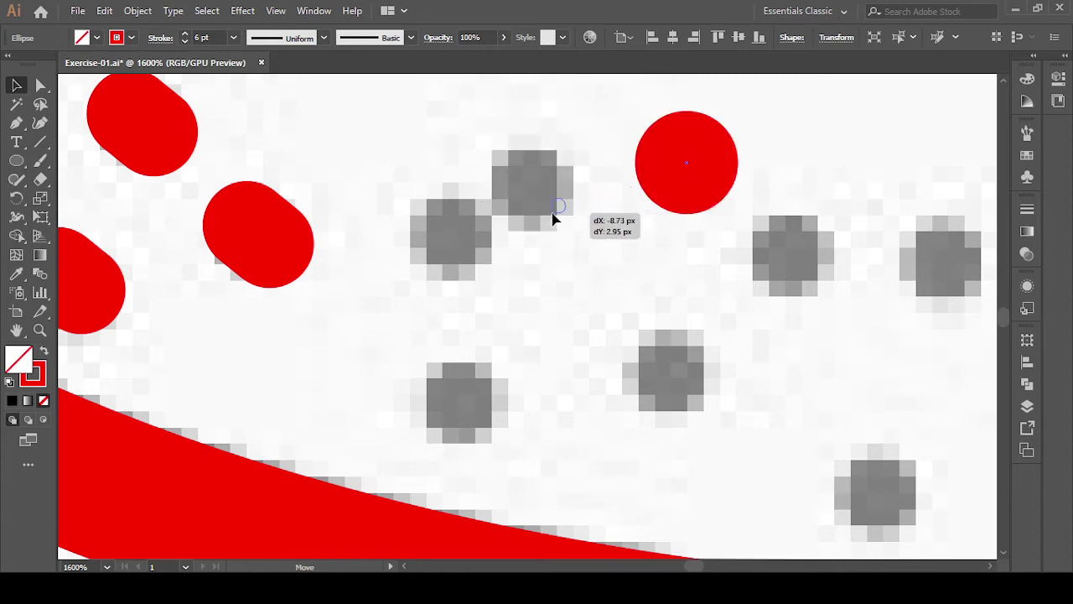
{"action": "left_click_drag", "start_coordinate": [686, 170], "coordinate": [535, 191]}
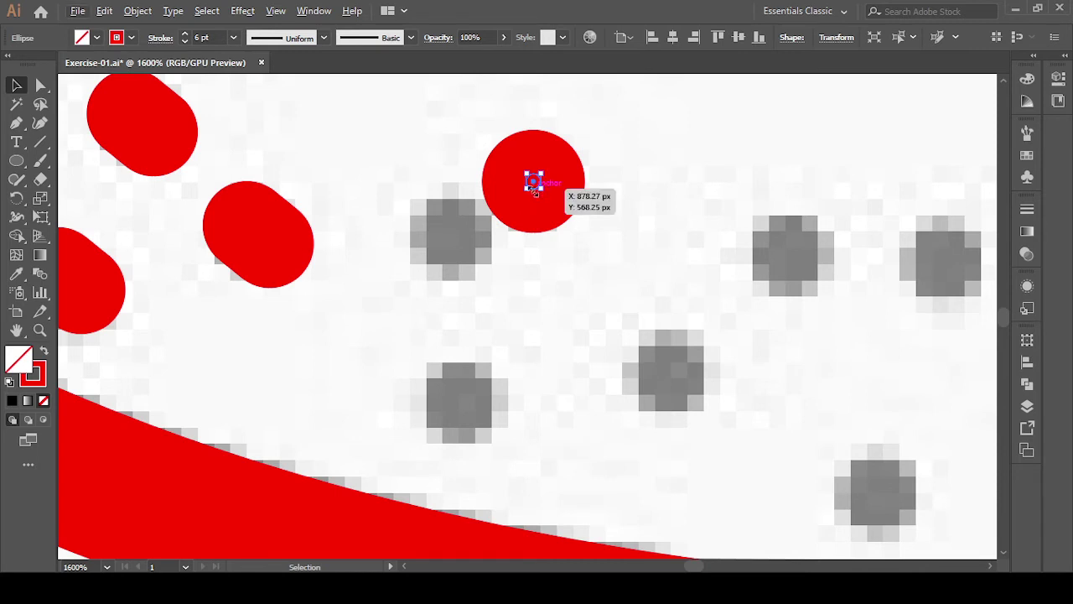
- Alt-drag a copy of the red circle onto the next grey dot and nudge it into place
{"action": "key", "text": "ctrl+shift+a"}
{"action": "left_click", "coordinate": [533, 180]}
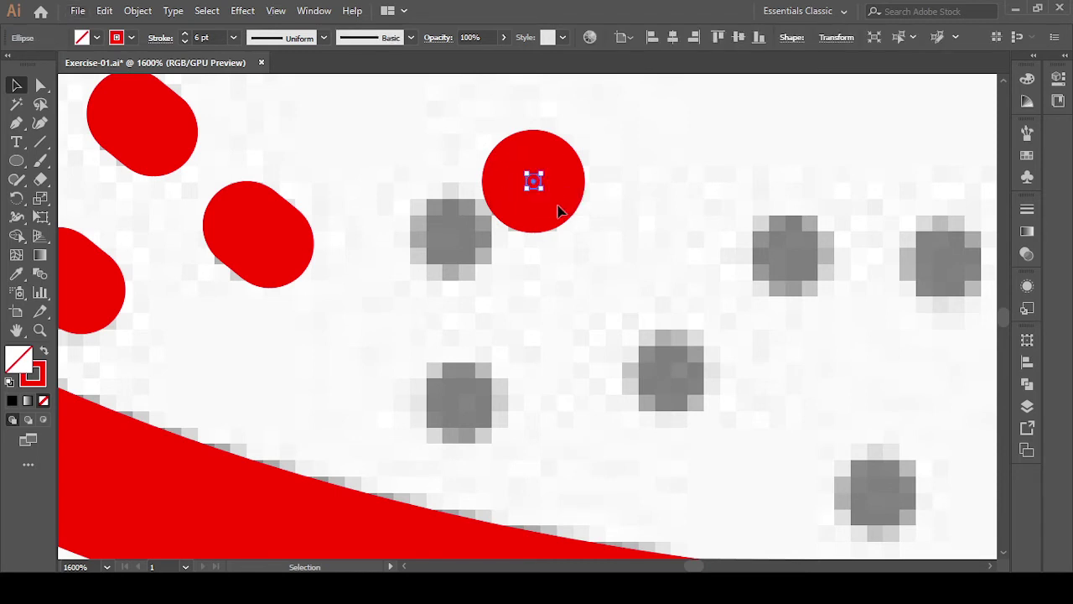
{"action": "mouse_move", "coordinate": [534, 184]}
{"action": "left_mouse_down"}
{"action": "mouse_move", "coordinate": [459, 245]}
{"action": "mouse_move", "coordinate": [452, 235]}
{"action": "left_mouse_up"}
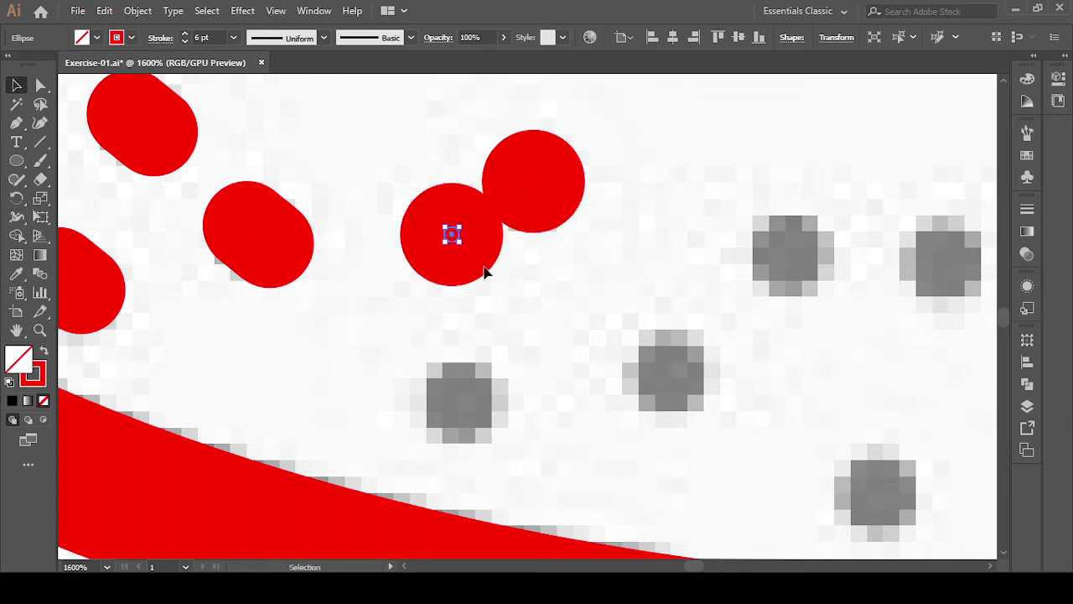
{"action": "key", "text": "Down"}
{"action": "key", "text": "Down"}
{"action": "key", "text": "Up"}
{"action": "key", "text": "Left"}
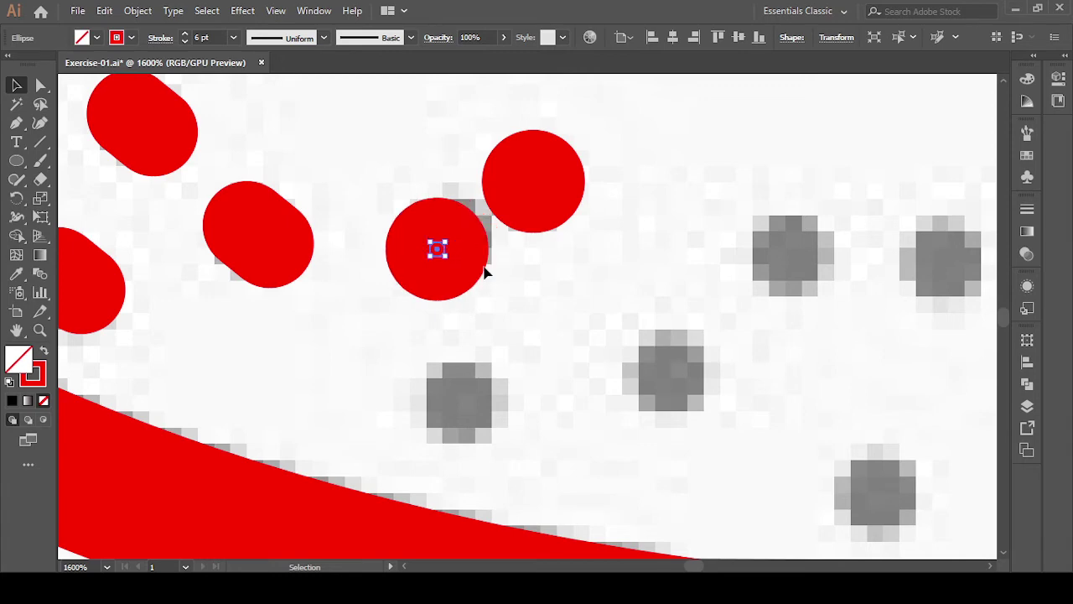
- Move the newest red dot down onto another grey crumb dot
{"action": "scroll", "coordinate": [615, 331], "scroll_direction": "down", "scroll_amount": 2}
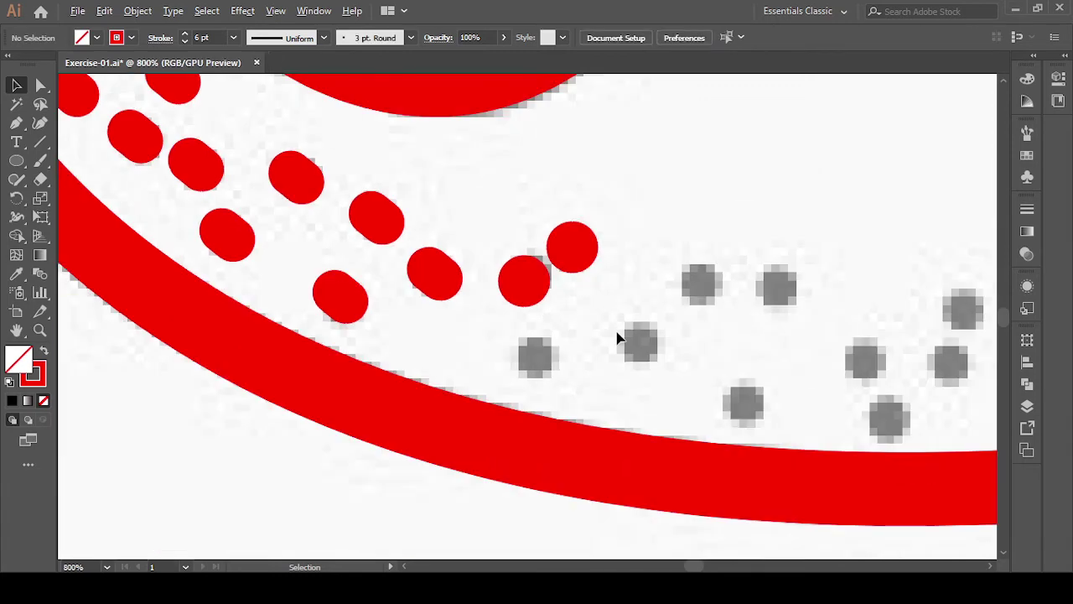
{"action": "scroll", "coordinate": [575, 380], "scroll_direction": "down", "scroll_amount": 2}
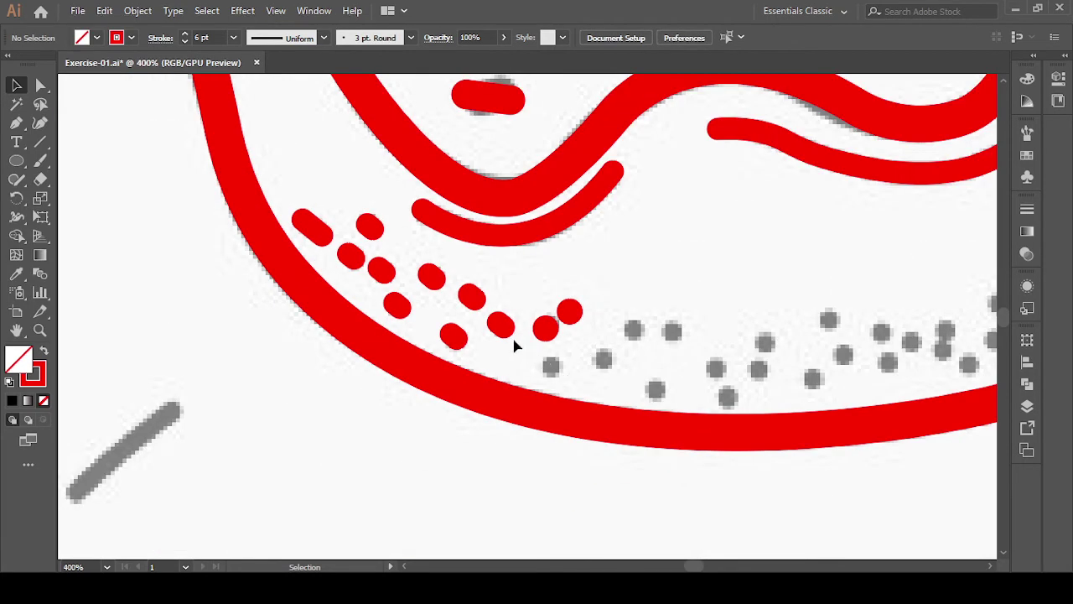
{"action": "left_click", "coordinate": [547, 340]}
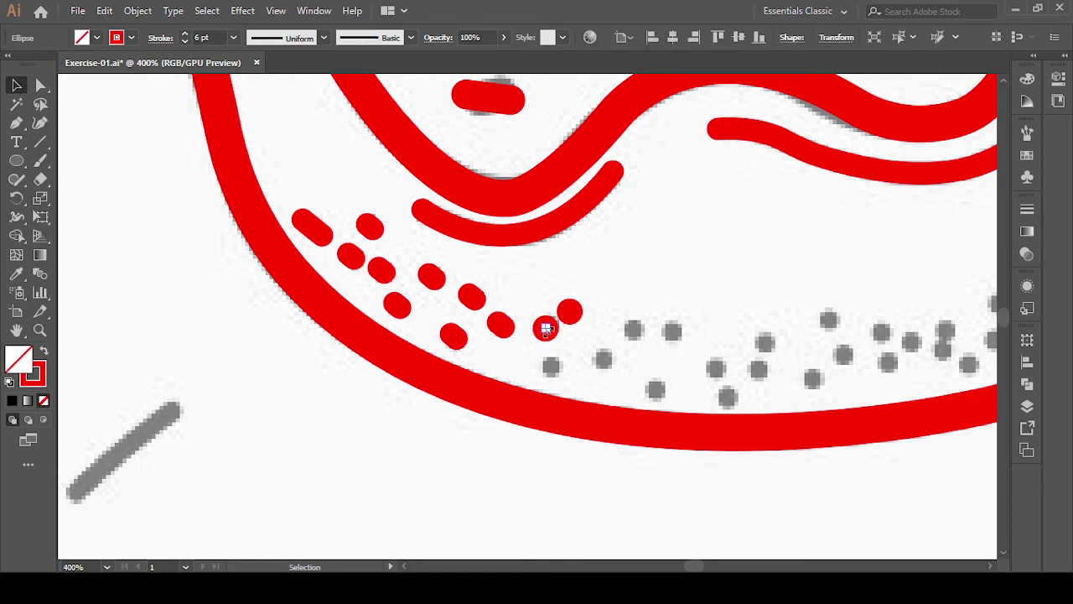
{"action": "scroll", "coordinate": [545, 336], "scroll_direction": "up", "scroll_amount": 2}
{"action": "scroll", "coordinate": [543, 327], "scroll_direction": "up", "scroll_amount": 1}
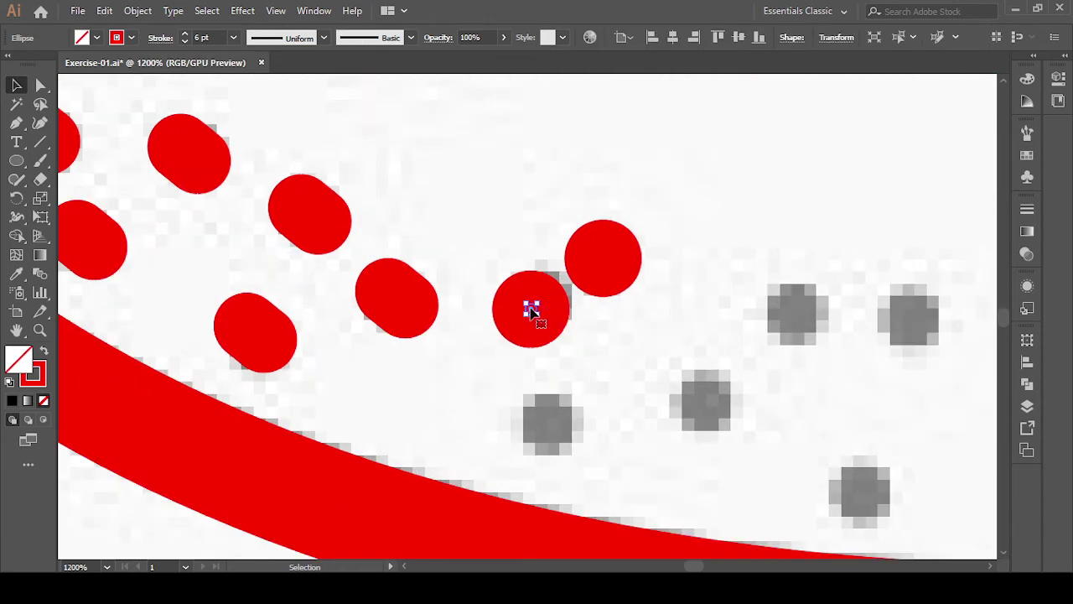
{"action": "left_click_drag", "start_coordinate": [532, 312], "coordinate": [548, 424]}
{"action": "left_click", "coordinate": [771, 465]}
- Alt-drag red dot copies onto the cluster's right-hand grey crumbs, undoing one accidental stretch
{"action": "left_click_drag", "start_coordinate": [770, 466], "coordinate": [417, 390]}
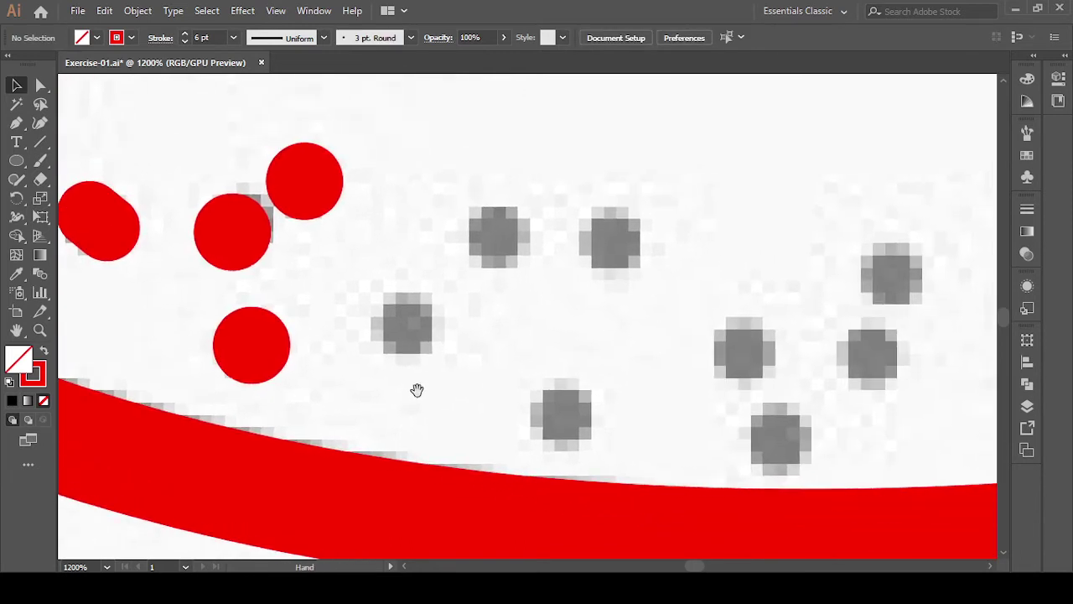
{"action": "left_click", "coordinate": [253, 347]}
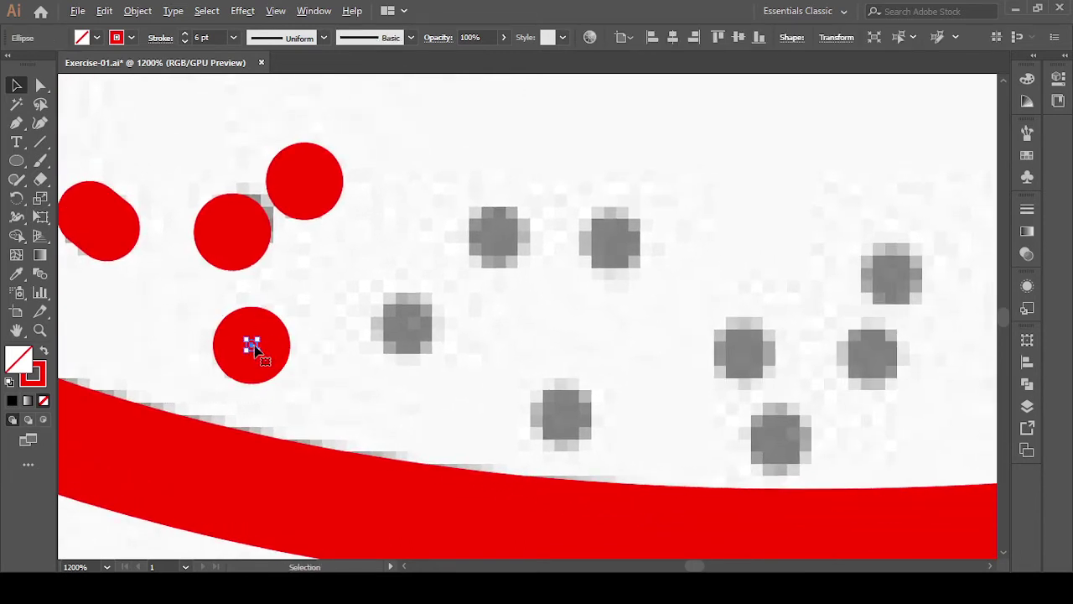
{"action": "mouse_move", "coordinate": [254, 348]}
{"action": "left_mouse_down"}
{"action": "mouse_move", "coordinate": [409, 333]}
{"action": "mouse_move", "coordinate": [511, 223]}
{"action": "mouse_move", "coordinate": [496, 237]}
{"action": "mouse_move", "coordinate": [629, 246]}
{"action": "mouse_move", "coordinate": [610, 243]}
{"action": "mouse_move", "coordinate": [589, 391]}
{"action": "mouse_move", "coordinate": [568, 423]}
{"action": "left_mouse_up"}
{"action": "mouse_move", "coordinate": [581, 419]}
{"action": "left_mouse_down"}
{"action": "mouse_move", "coordinate": [898, 270]}
{"action": "mouse_move", "coordinate": [873, 365]}
{"action": "mouse_move", "coordinate": [824, 432]}
{"action": "mouse_move", "coordinate": [777, 446]}
{"action": "left_mouse_up"}
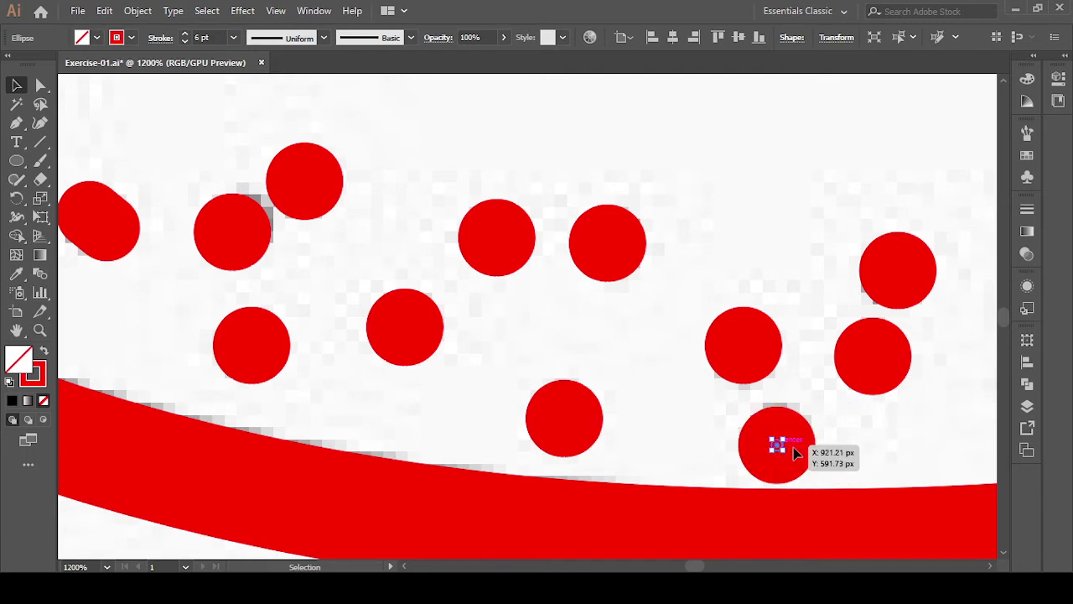
{"action": "left_click_drag", "start_coordinate": [884, 434], "coordinate": [272, 349]}
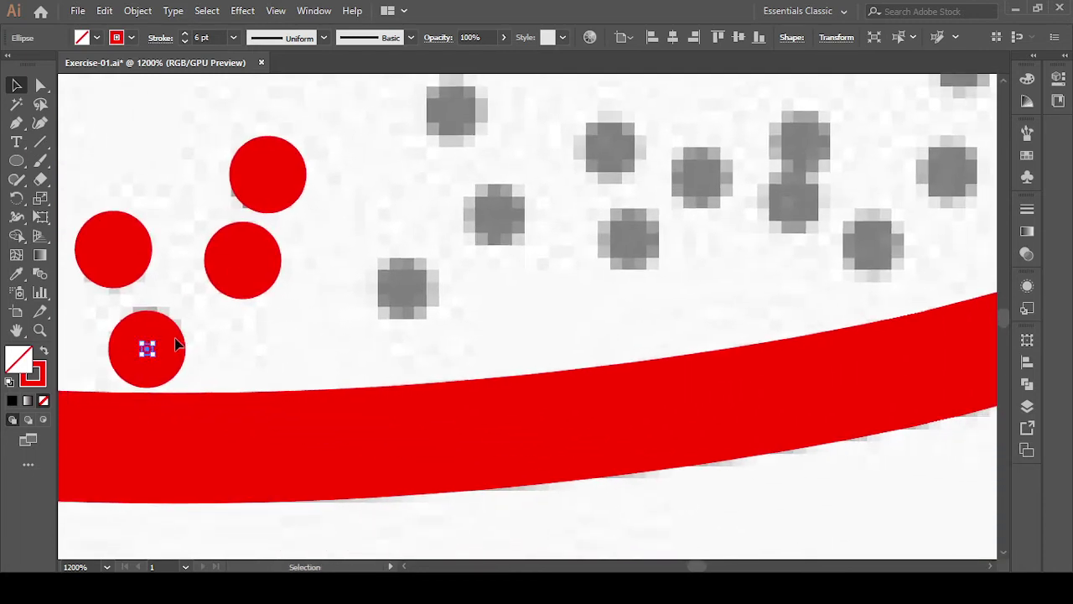
{"action": "left_click_drag", "start_coordinate": [148, 349], "coordinate": [402, 294]}
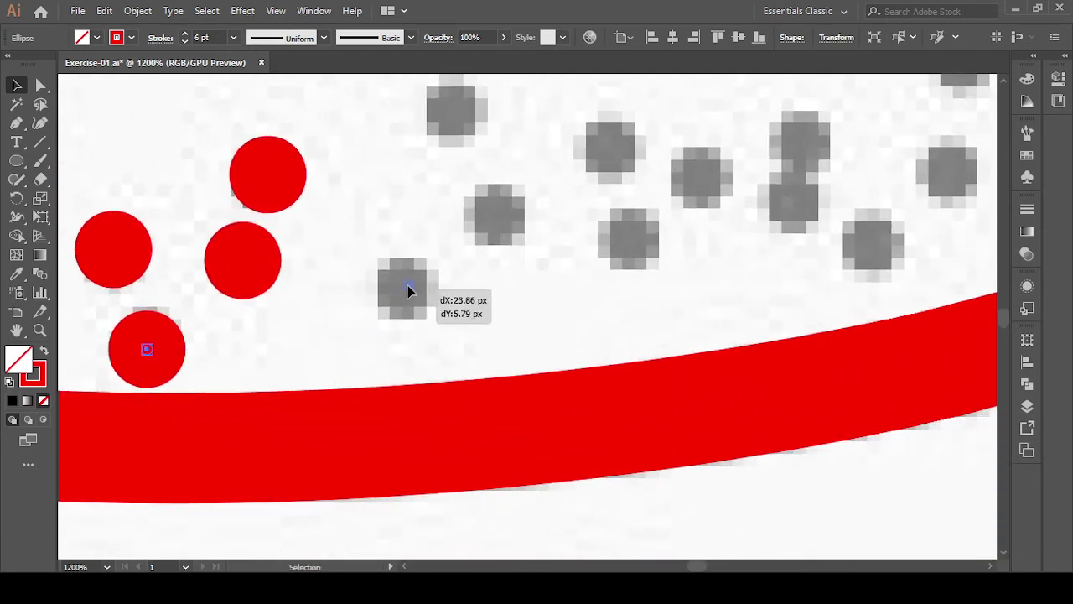
{"action": "mouse_move", "coordinate": [441, 252]}
{"action": "left_mouse_down"}
{"action": "mouse_move", "coordinate": [484, 222]}
{"action": "mouse_move", "coordinate": [413, 291]}
{"action": "mouse_move", "coordinate": [498, 216]}
{"action": "mouse_move", "coordinate": [452, 107]}
{"action": "left_mouse_up"}
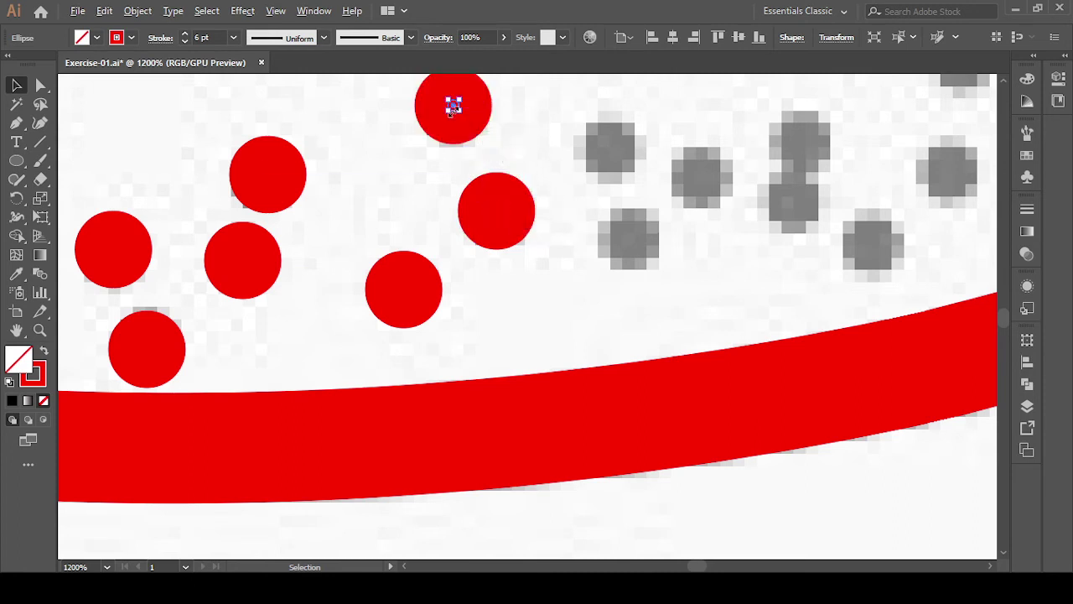
{"action": "mouse_move", "coordinate": [453, 107]}
{"action": "left_mouse_down"}
{"action": "mouse_move", "coordinate": [613, 157]}
{"action": "mouse_move", "coordinate": [645, 271]}
{"action": "mouse_move", "coordinate": [718, 184]}
{"action": "mouse_move", "coordinate": [709, 182]}
{"action": "mouse_move", "coordinate": [822, 204]}
{"action": "left_mouse_up"}
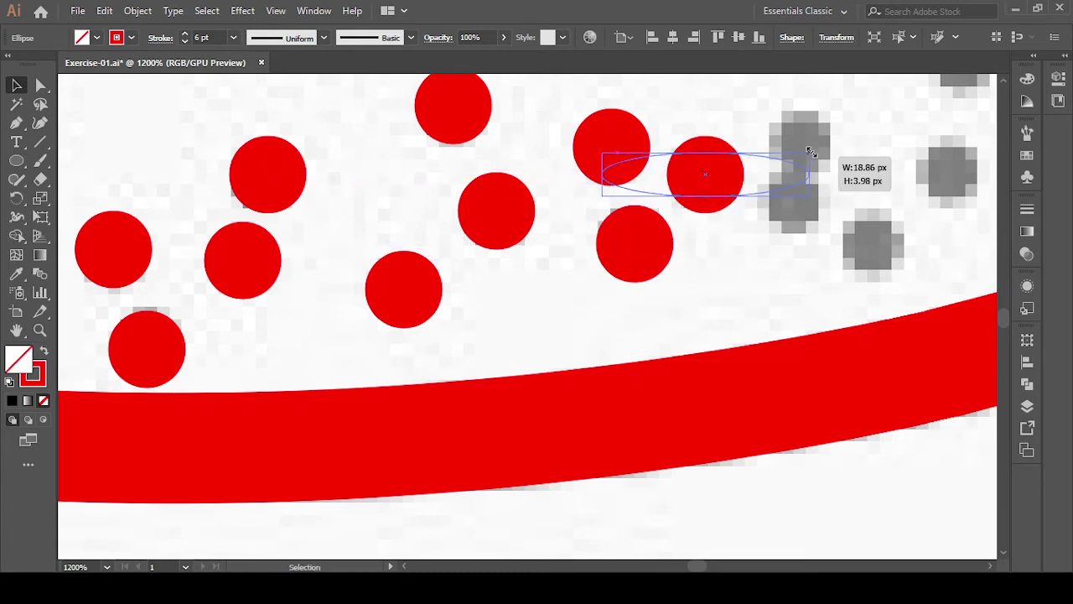
{"action": "key", "text": "ctrl+z"}
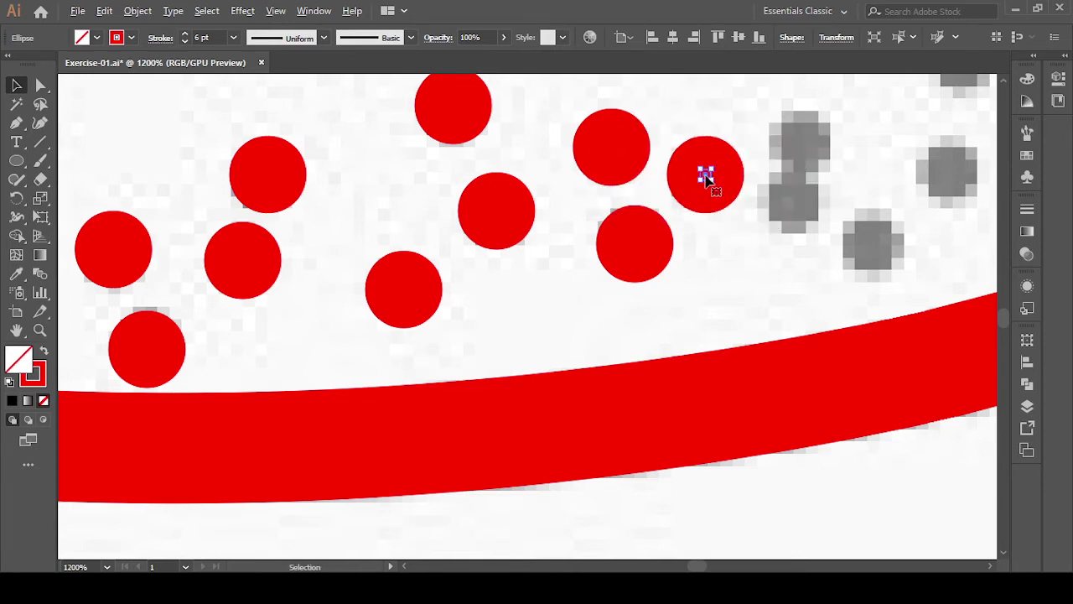
{"action": "mouse_move", "coordinate": [706, 177]}
{"action": "left_mouse_down"}
{"action": "mouse_move", "coordinate": [805, 140]}
{"action": "mouse_move", "coordinate": [795, 224]}
{"action": "mouse_move", "coordinate": [890, 254]}
{"action": "mouse_move", "coordinate": [888, 242]}
{"action": "left_mouse_up"}
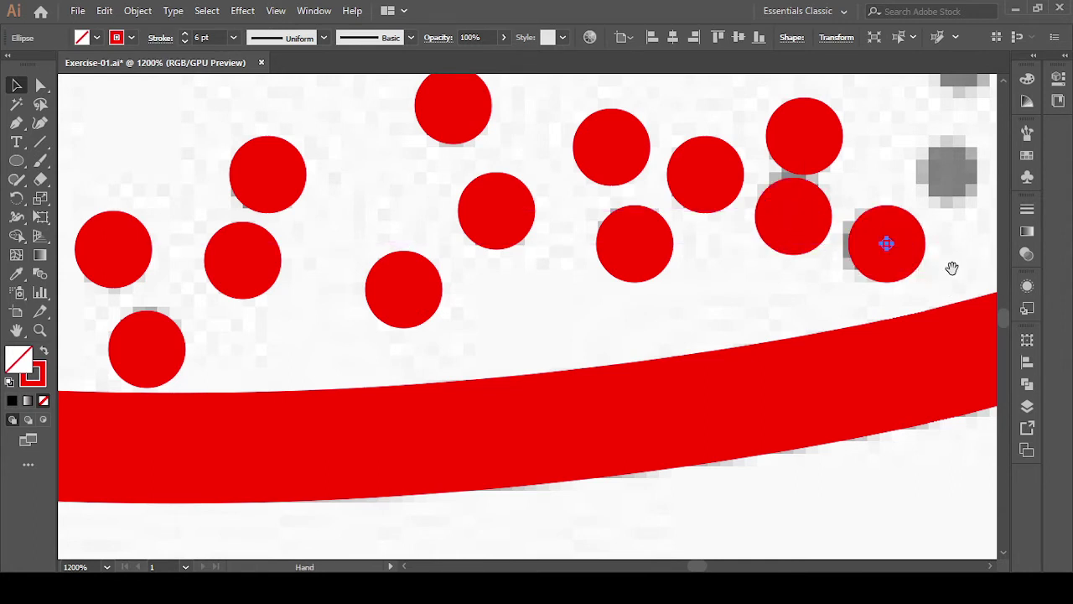
{"action": "left_click_drag", "start_coordinate": [953, 268], "coordinate": [398, 485]}
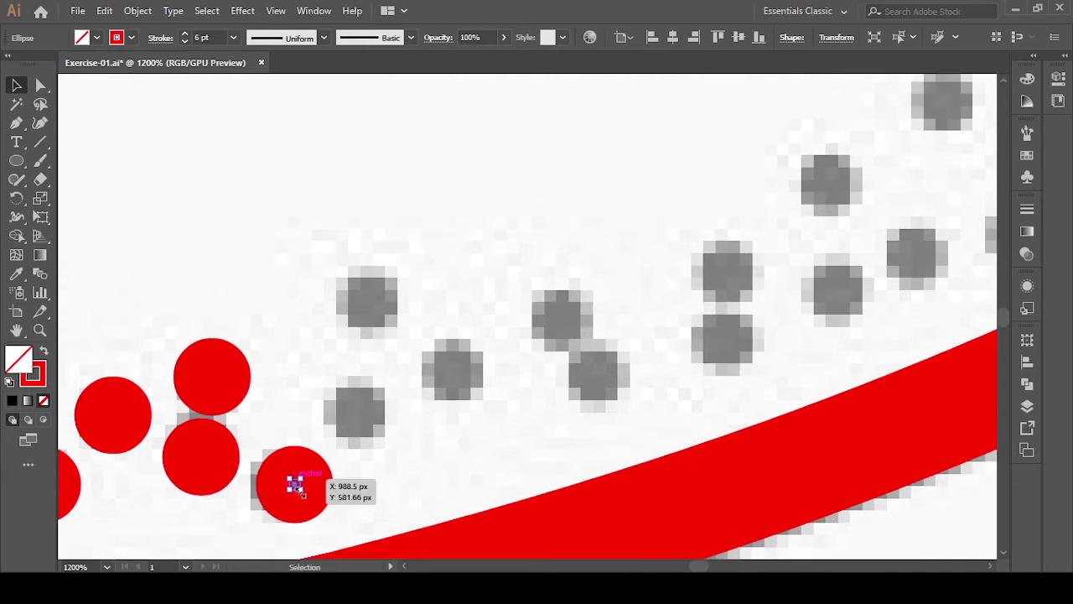
- Alt-drag successive red dot copies onto grey crumbs along the lower edge, then check the view
{"action": "left_click_drag", "start_coordinate": [295, 487], "coordinate": [370, 299]}
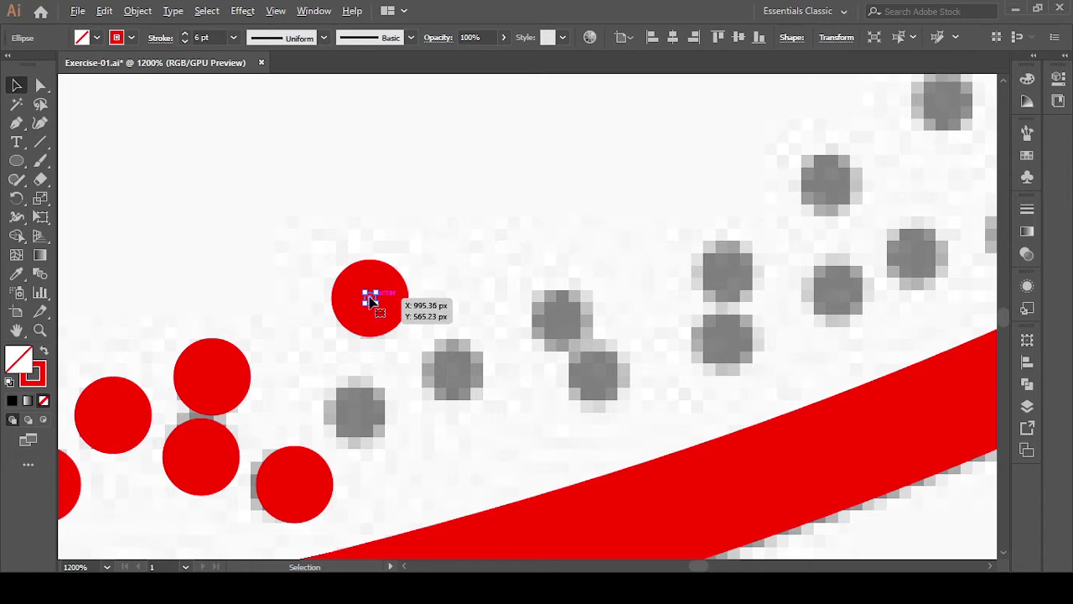
{"action": "mouse_move", "coordinate": [370, 301]}
{"action": "left_mouse_down"}
{"action": "mouse_move", "coordinate": [356, 410]}
{"action": "mouse_move", "coordinate": [457, 379]}
{"action": "left_mouse_up"}
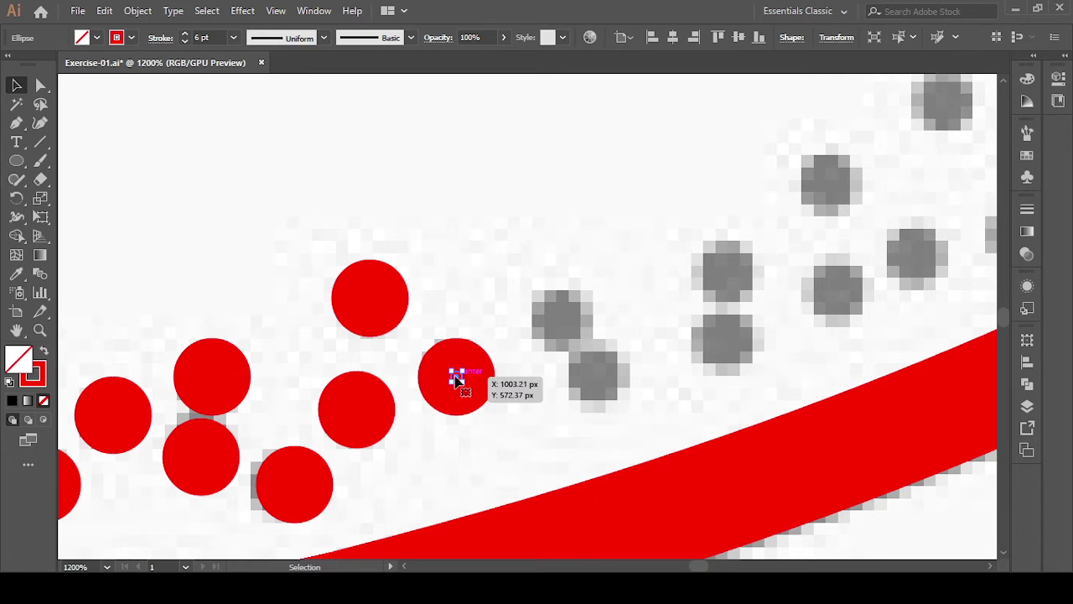
{"action": "mouse_move", "coordinate": [456, 379]}
{"action": "left_mouse_down"}
{"action": "mouse_move", "coordinate": [565, 322]}
{"action": "mouse_move", "coordinate": [605, 395]}
{"action": "mouse_move", "coordinate": [726, 335]}
{"action": "mouse_move", "coordinate": [727, 344]}
{"action": "left_mouse_up"}
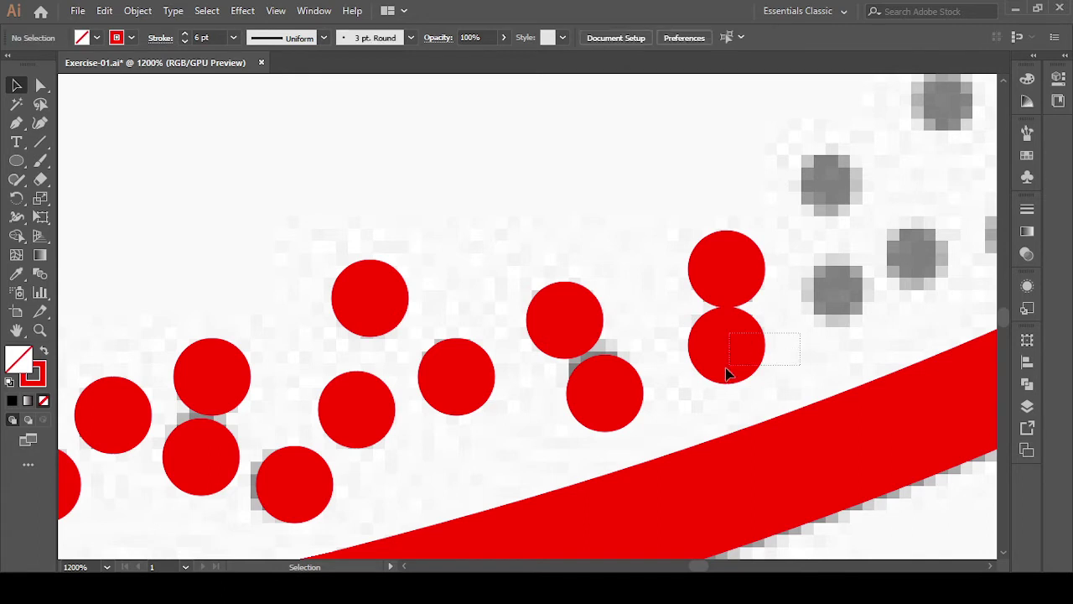
{"action": "mouse_move", "coordinate": [726, 346]}
{"action": "left_mouse_down"}
{"action": "mouse_move", "coordinate": [727, 357]}
{"action": "mouse_move", "coordinate": [831, 178]}
{"action": "left_mouse_up"}
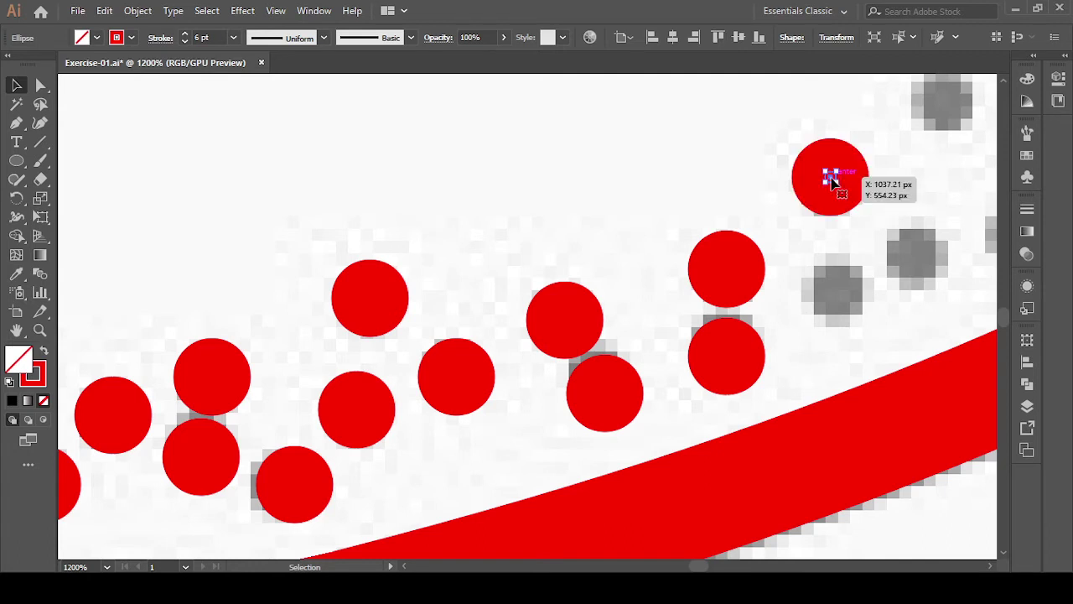
{"action": "left_click_drag", "start_coordinate": [831, 179], "coordinate": [839, 306]}
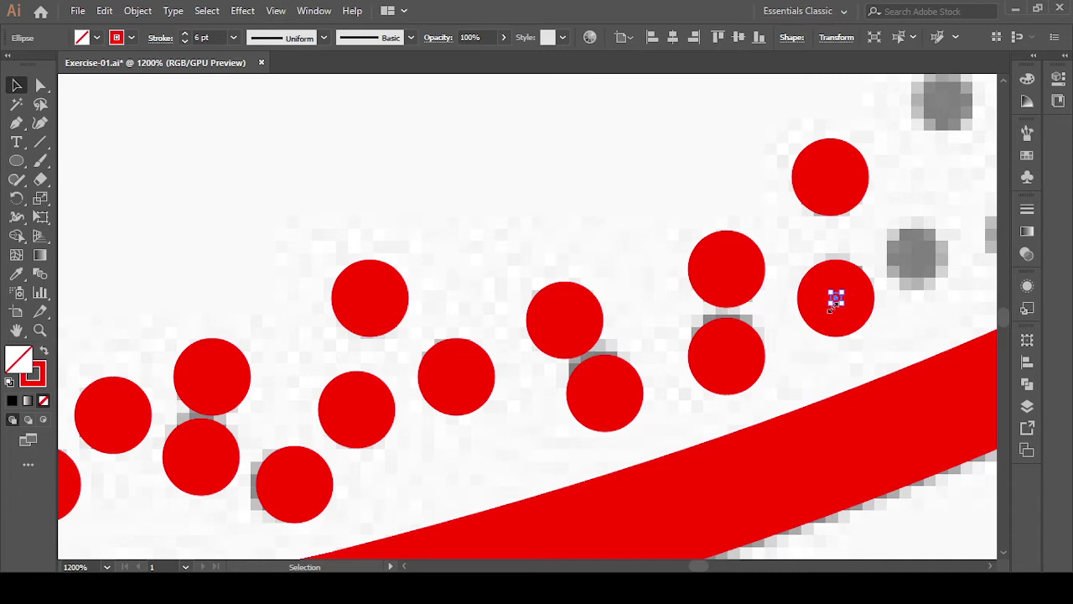
{"action": "left_click_drag", "start_coordinate": [837, 299], "coordinate": [920, 252]}
{"action": "left_click_drag", "start_coordinate": [947, 310], "coordinate": [436, 377]}
{"action": "scroll", "coordinate": [584, 310], "scroll_direction": "up", "scroll_amount": 2}
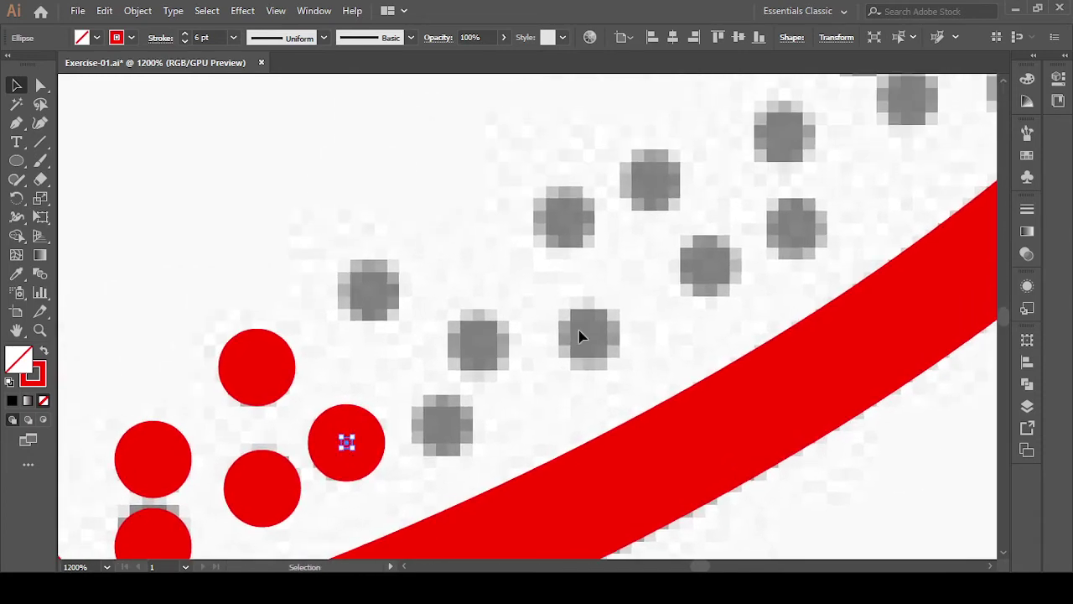
{"action": "scroll", "coordinate": [580, 335], "scroll_direction": "down", "scroll_amount": 3}
{"action": "scroll", "coordinate": [616, 260], "scroll_direction": "down", "scroll_amount": 2}
- Select a red crumb circle near the uncovered grey dots and bring them into view
{"action": "scroll", "coordinate": [587, 331], "scroll_direction": "up", "scroll_amount": 2}
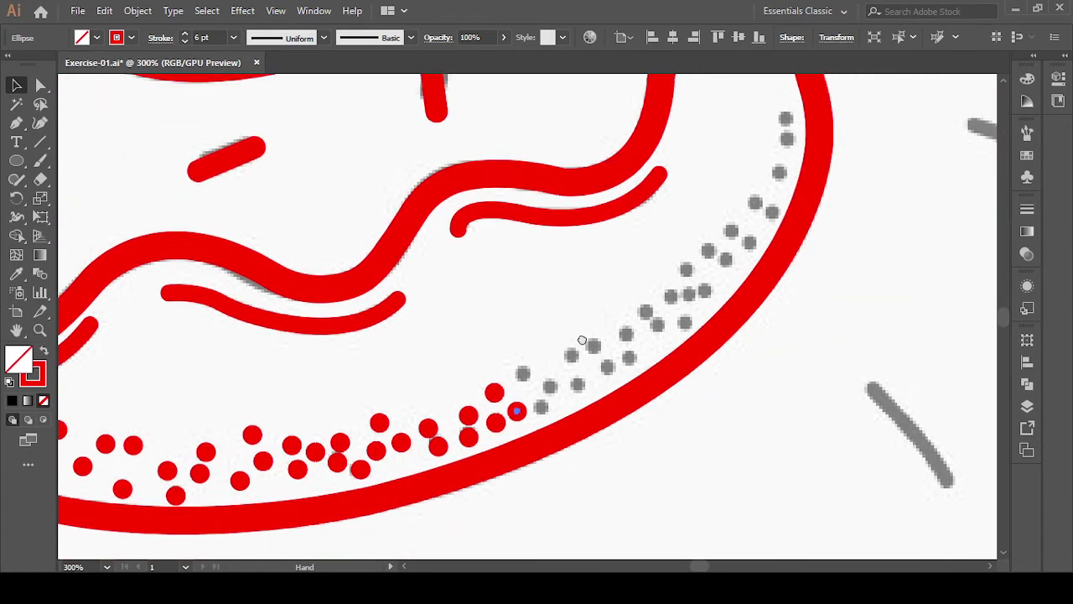
{"action": "scroll", "coordinate": [577, 357], "scroll_direction": "up", "scroll_amount": 1}
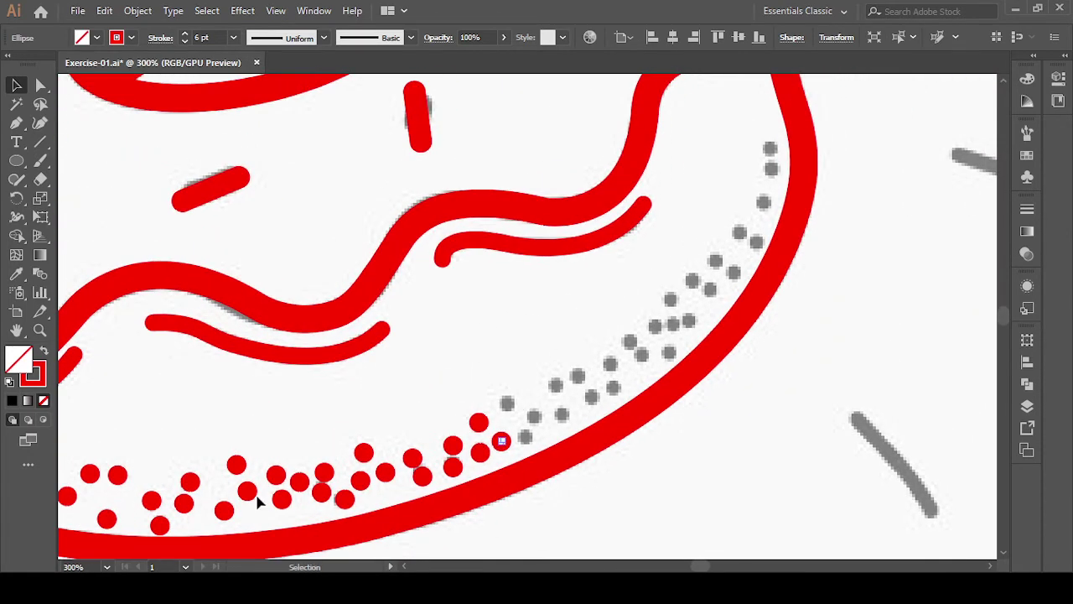
{"action": "left_click", "coordinate": [325, 472]}
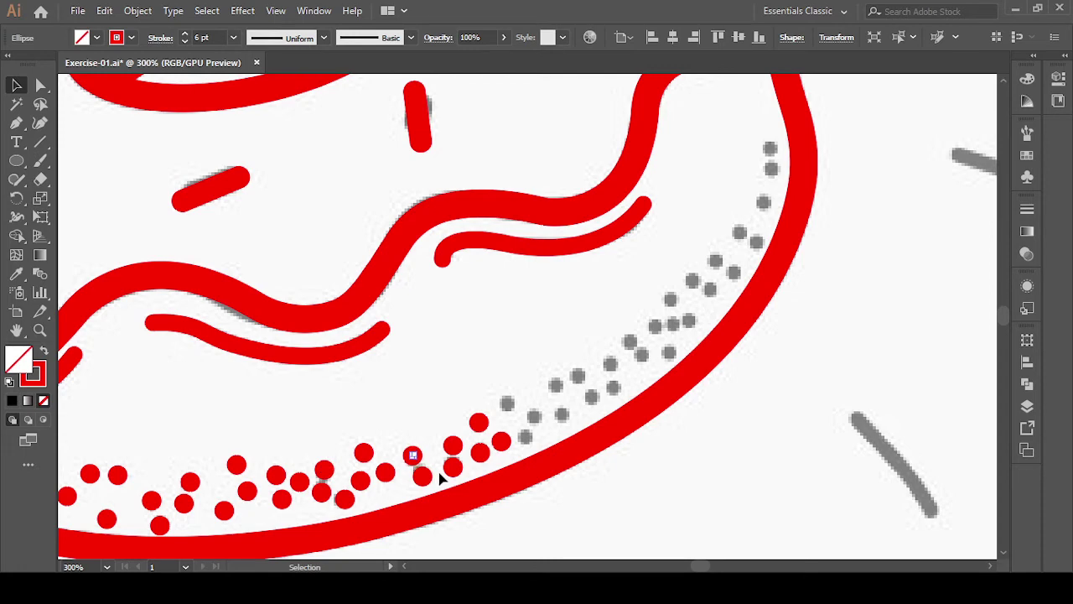
{"action": "left_click", "coordinate": [426, 424]}
{"action": "scroll", "coordinate": [423, 415], "scroll_direction": "up", "scroll_amount": 2}
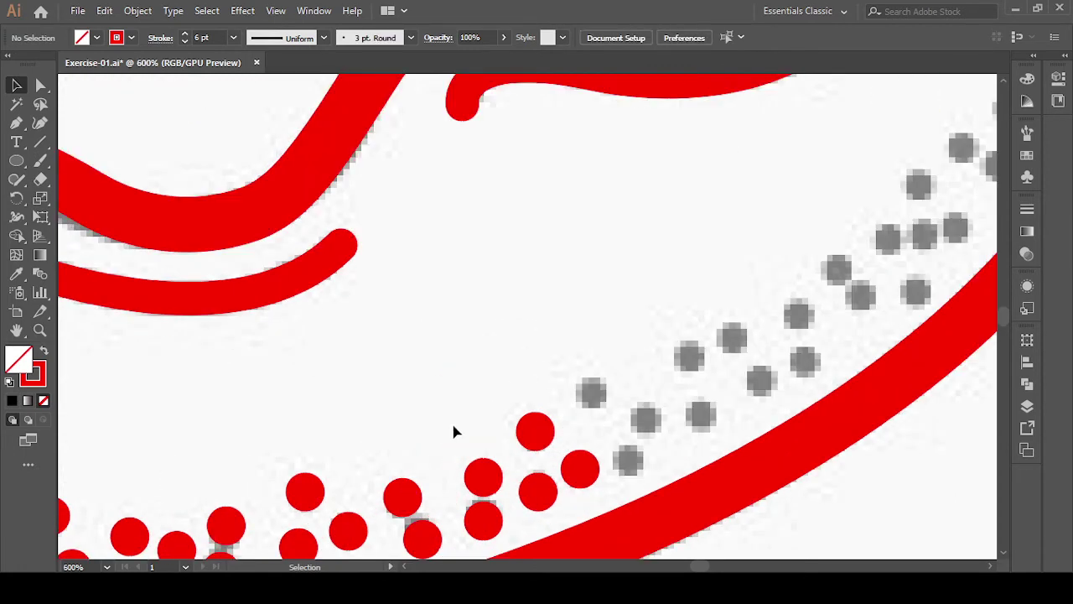
{"action": "left_click", "coordinate": [538, 431]}
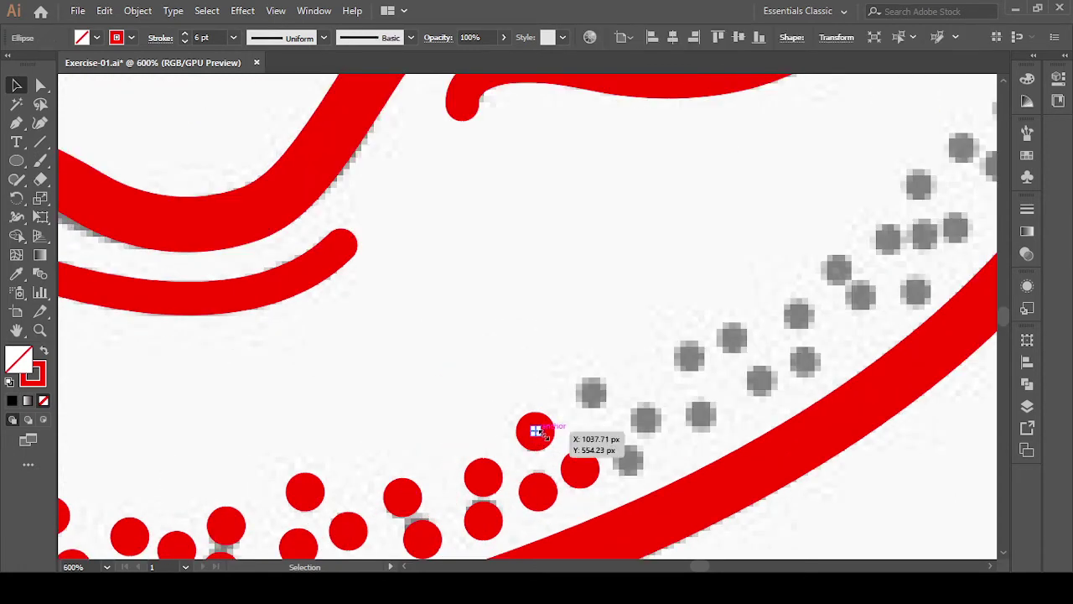
{"action": "scroll", "coordinate": [540, 431], "scroll_direction": "up", "scroll_amount": 3}
{"action": "left_click_drag", "start_coordinate": [738, 393], "coordinate": [405, 406]}
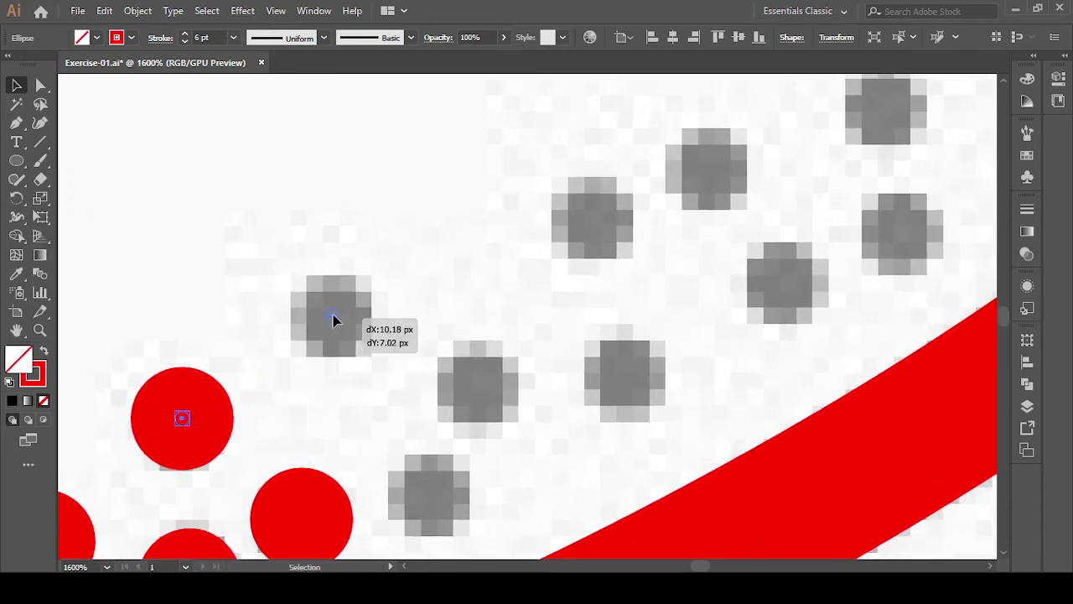
- Alt-drag red circle duplicates onto the grey dots, undoing one accidental stretch
{"action": "mouse_move", "coordinate": [183, 420]}
{"action": "left_mouse_down"}
{"action": "mouse_move", "coordinate": [333, 317]}
{"action": "mouse_move", "coordinate": [711, 173]}
{"action": "left_mouse_up"}
{"action": "left_click_drag", "start_coordinate": [762, 122], "coordinate": [880, 105]}
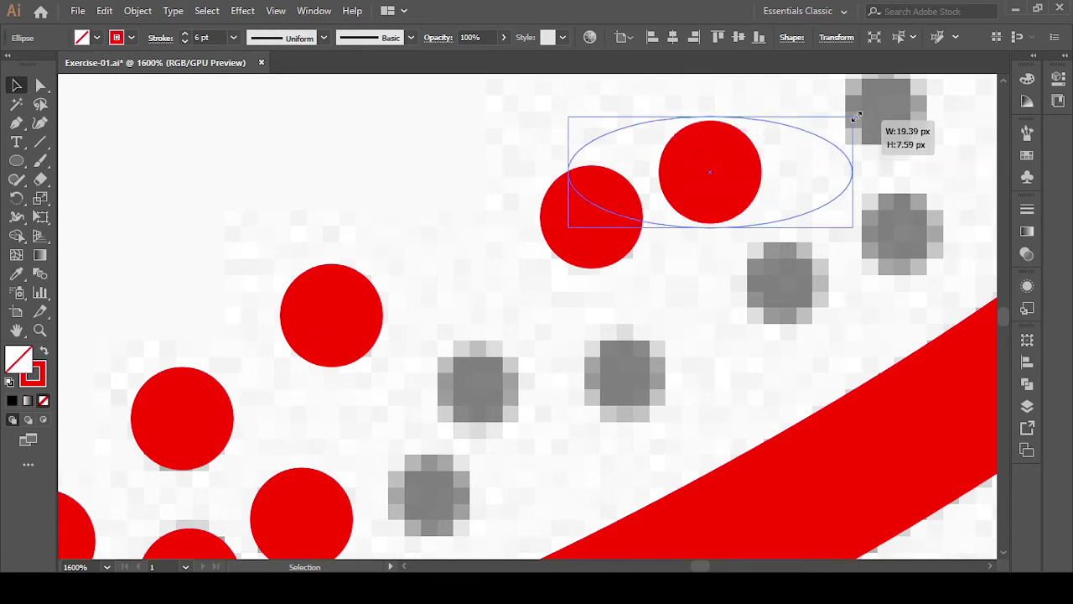
{"action": "key", "text": "ctrl+z"}
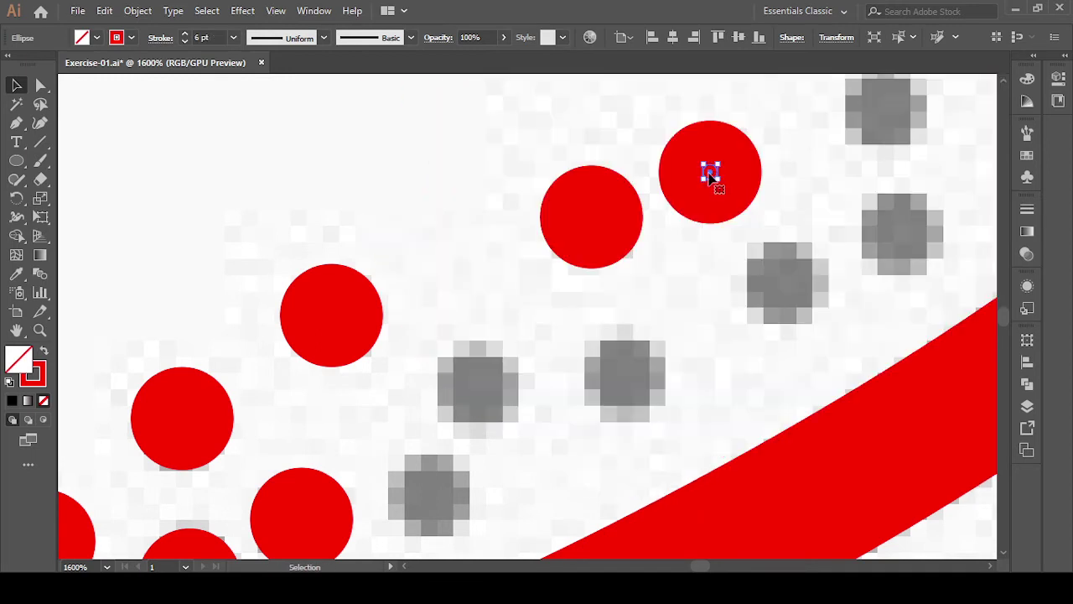
{"action": "mouse_move", "coordinate": [711, 173]}
{"action": "left_mouse_down"}
{"action": "mouse_move", "coordinate": [884, 109]}
{"action": "mouse_move", "coordinate": [901, 239]}
{"action": "mouse_move", "coordinate": [776, 285]}
{"action": "mouse_move", "coordinate": [623, 384]}
{"action": "left_mouse_up"}
{"action": "mouse_move", "coordinate": [622, 384]}
{"action": "left_mouse_down"}
{"action": "mouse_move", "coordinate": [483, 386]}
{"action": "mouse_move", "coordinate": [427, 507]}
{"action": "left_mouse_up"}
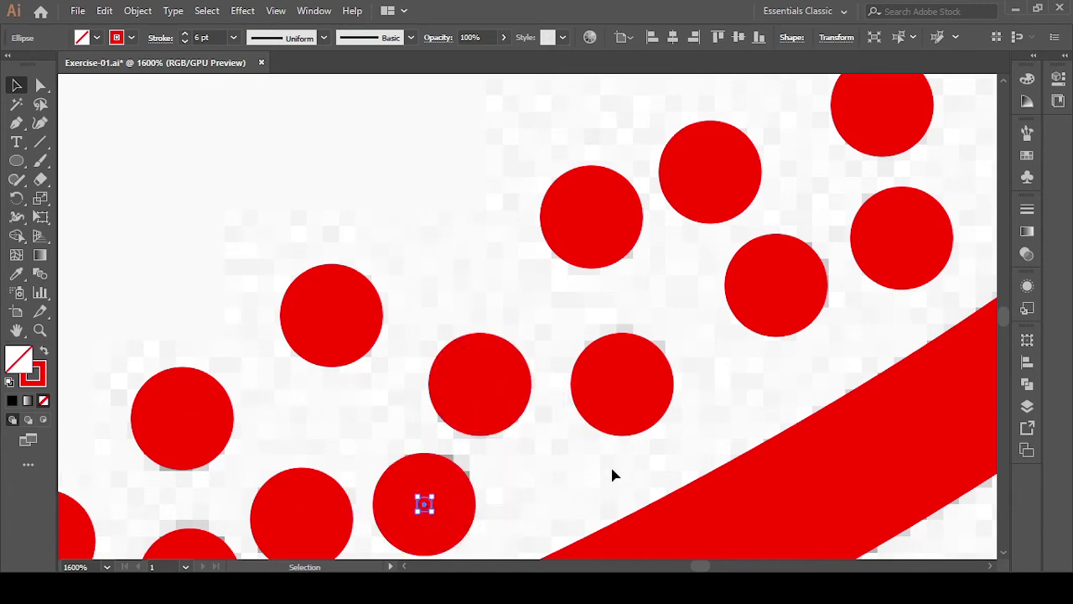
{"action": "scroll", "coordinate": [612, 475], "scroll_direction": "down", "scroll_amount": 2}
- Duplicate a red circle onto a grey dot and position the top circle over its grey dot
{"action": "scroll", "coordinate": [732, 252], "scroll_direction": "down", "scroll_amount": 1}
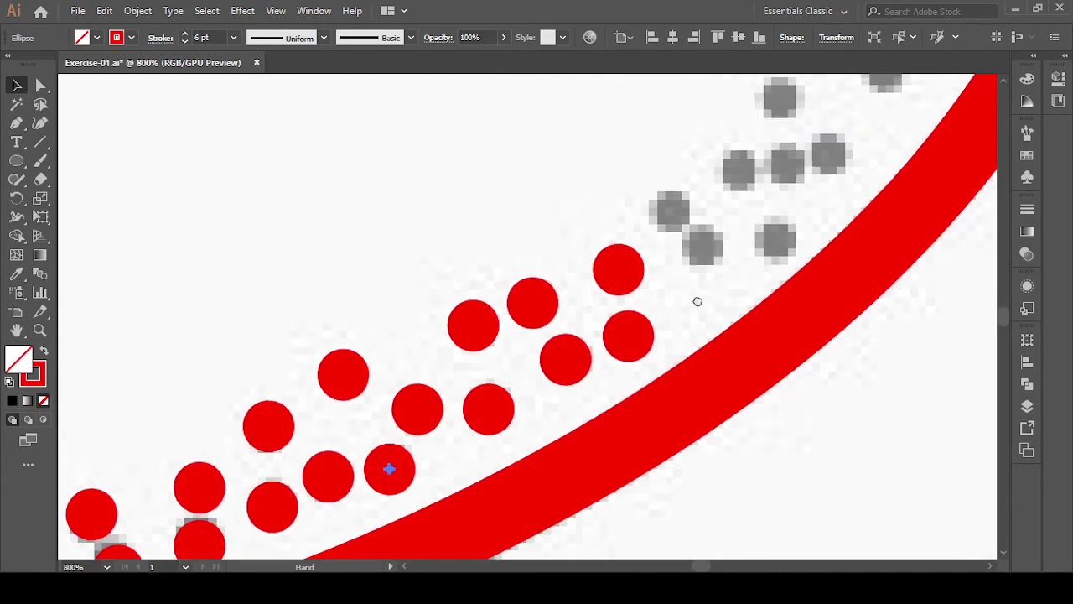
{"action": "left_click_drag", "start_coordinate": [697, 301], "coordinate": [545, 462]}
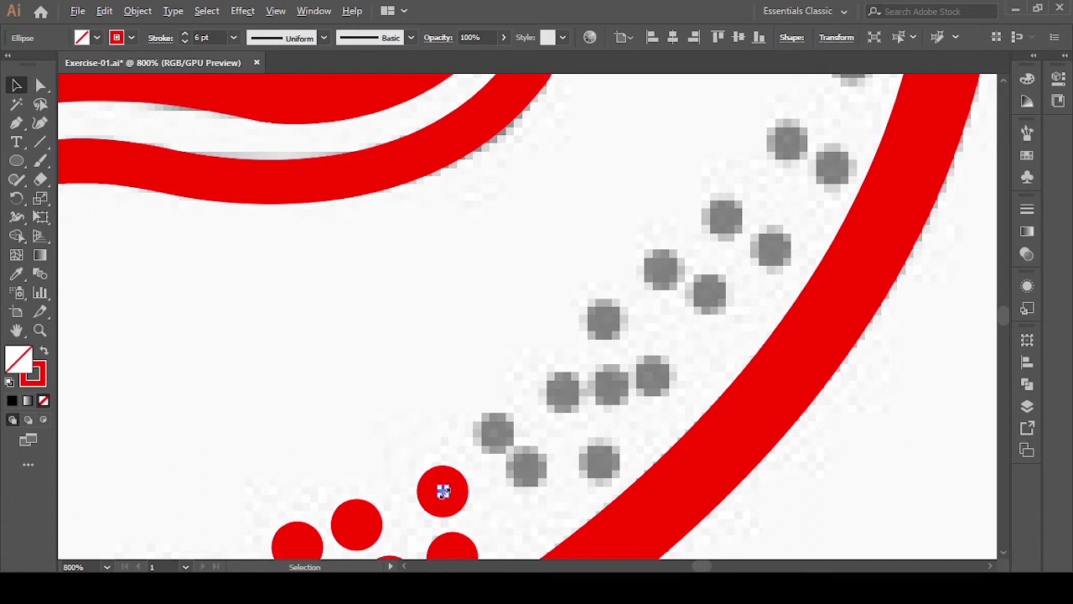
{"action": "scroll", "coordinate": [450, 491], "scroll_direction": "up", "scroll_amount": 1}
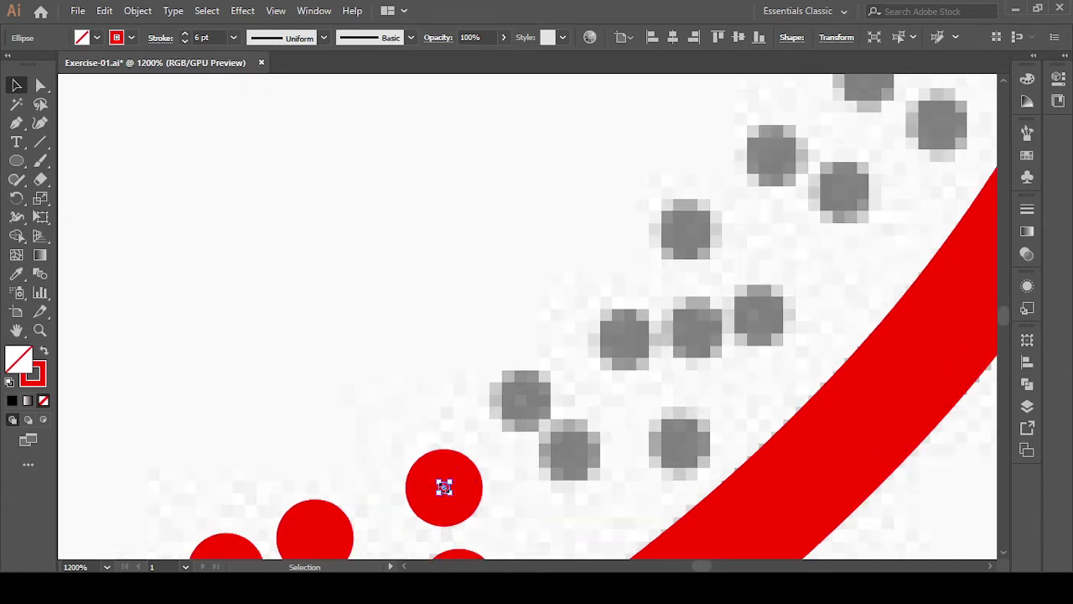
{"action": "mouse_move", "coordinate": [446, 491]}
{"action": "left_mouse_down"}
{"action": "mouse_move", "coordinate": [524, 404]}
{"action": "mouse_move", "coordinate": [625, 340]}
{"action": "mouse_move", "coordinate": [810, 303]}
{"action": "left_mouse_up"}
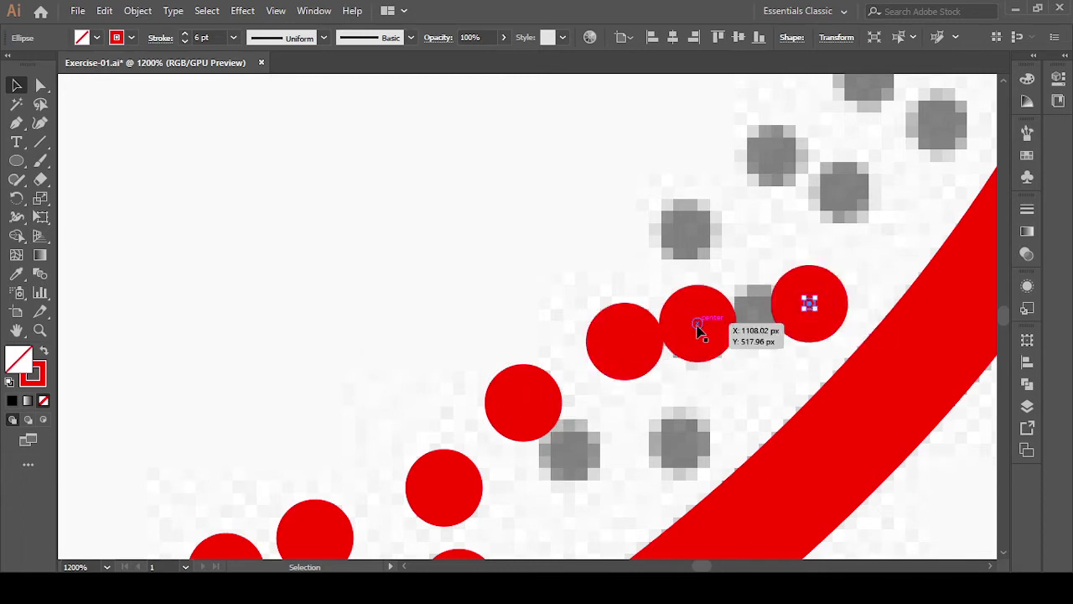
{"action": "left_click", "coordinate": [698, 329]}
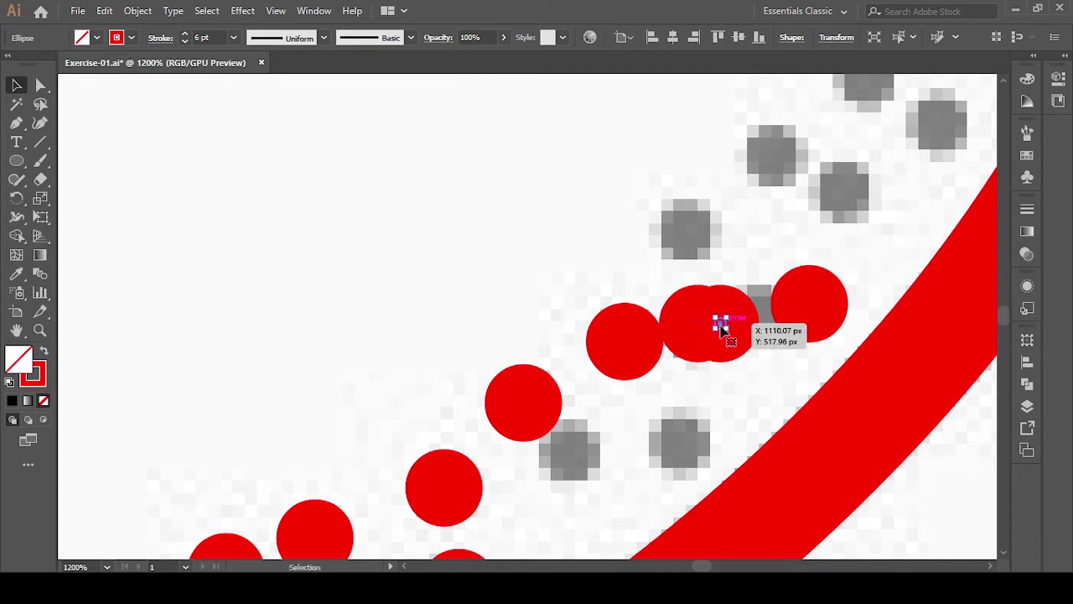
{"action": "mouse_move", "coordinate": [698, 325]}
{"action": "left_mouse_down"}
{"action": "mouse_move", "coordinate": [686, 235]}
{"action": "mouse_move", "coordinate": [777, 154]}
{"action": "left_mouse_up"}
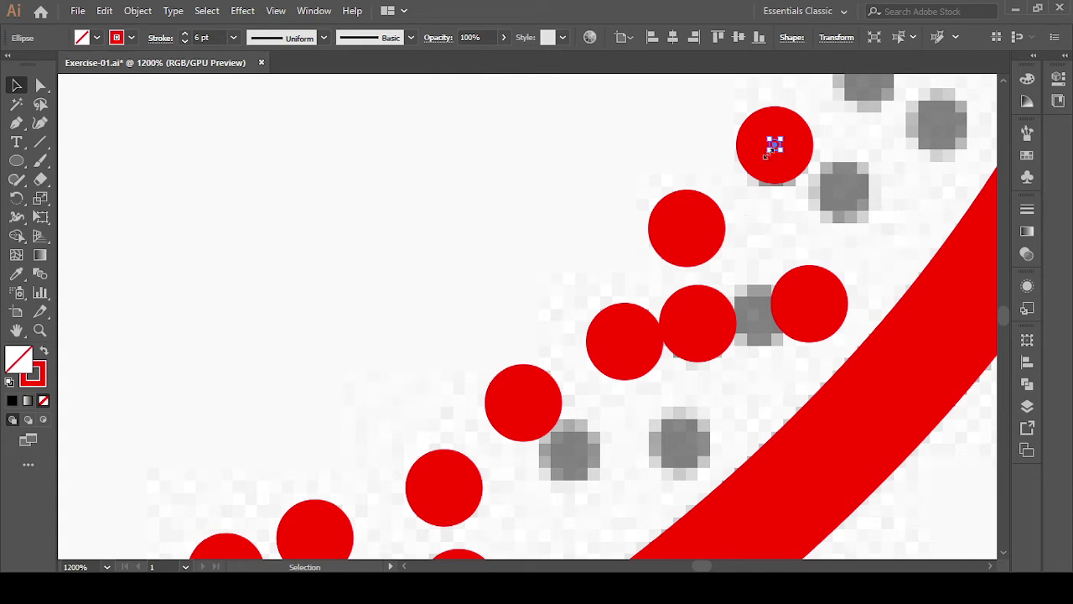
{"action": "left_click_drag", "start_coordinate": [783, 156], "coordinate": [852, 199]}
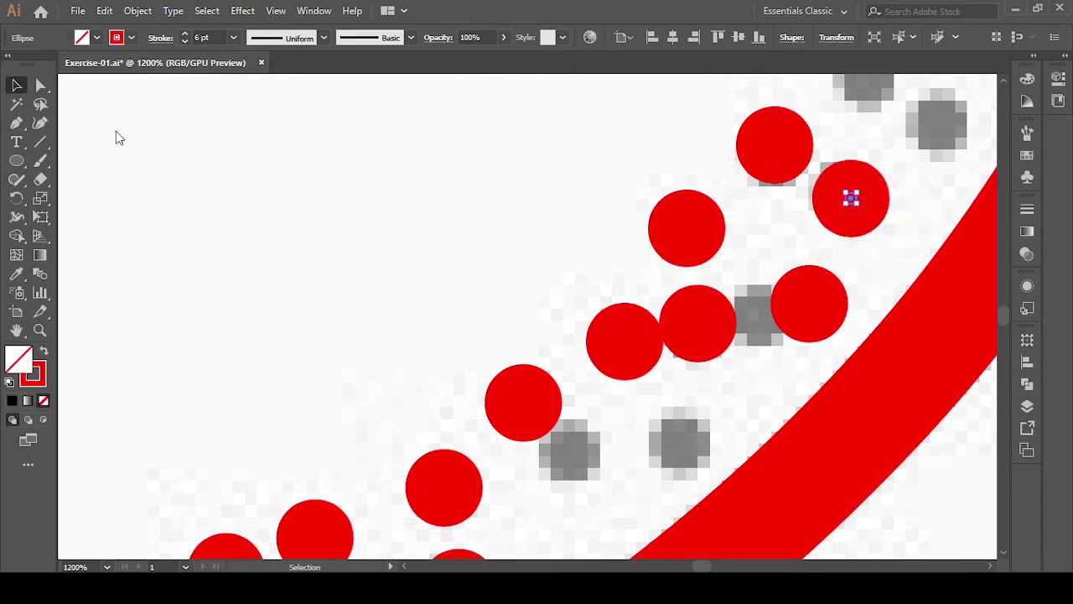
- Nudge an overlapping red circle onto its grey dot and copy another onto the lower grey dot
{"action": "left_click_drag", "start_coordinate": [697, 388], "coordinate": [693, 392]}
{"action": "key", "text": "Right"}
{"action": "key", "text": "Right"}
{"action": "key", "text": "Left"}
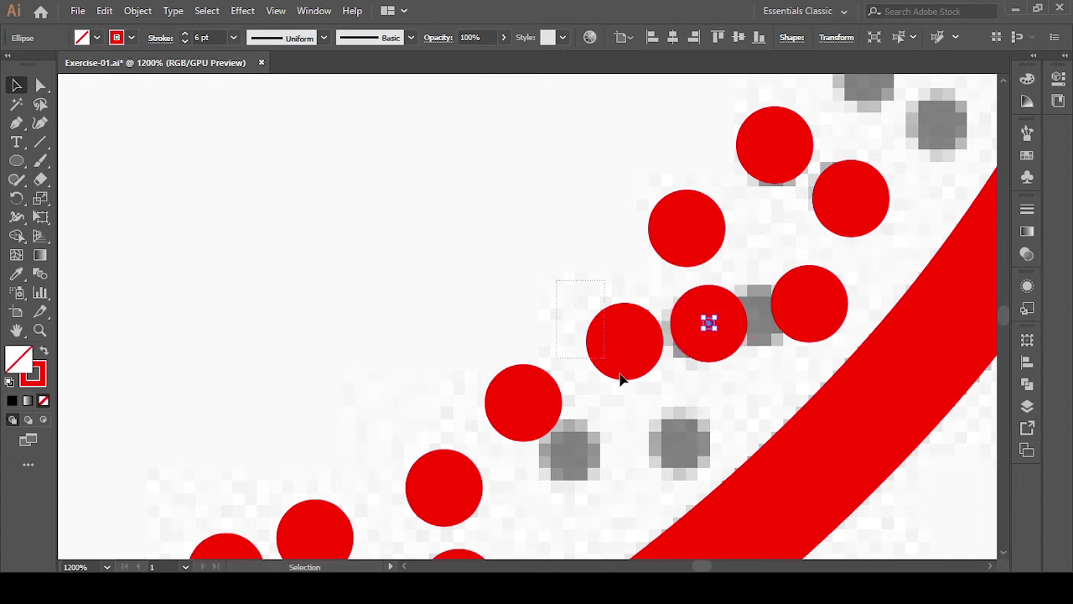
{"action": "left_click_drag", "start_coordinate": [620, 379], "coordinate": [634, 384]}
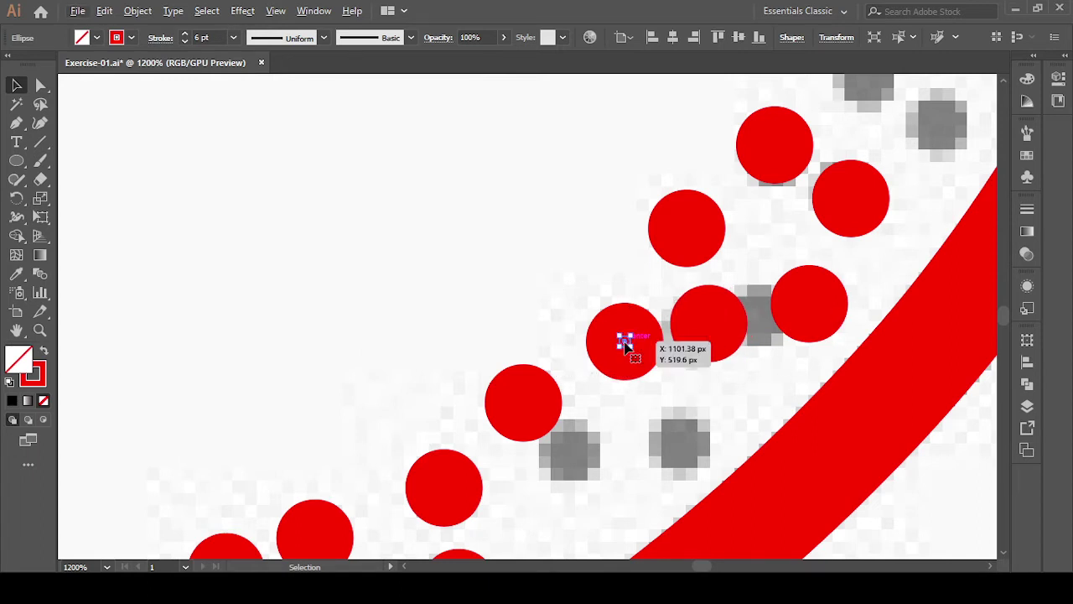
{"action": "mouse_move", "coordinate": [625, 344]}
{"action": "left_mouse_down"}
{"action": "mouse_move", "coordinate": [585, 471]}
{"action": "mouse_move", "coordinate": [694, 449]}
{"action": "left_mouse_up"}
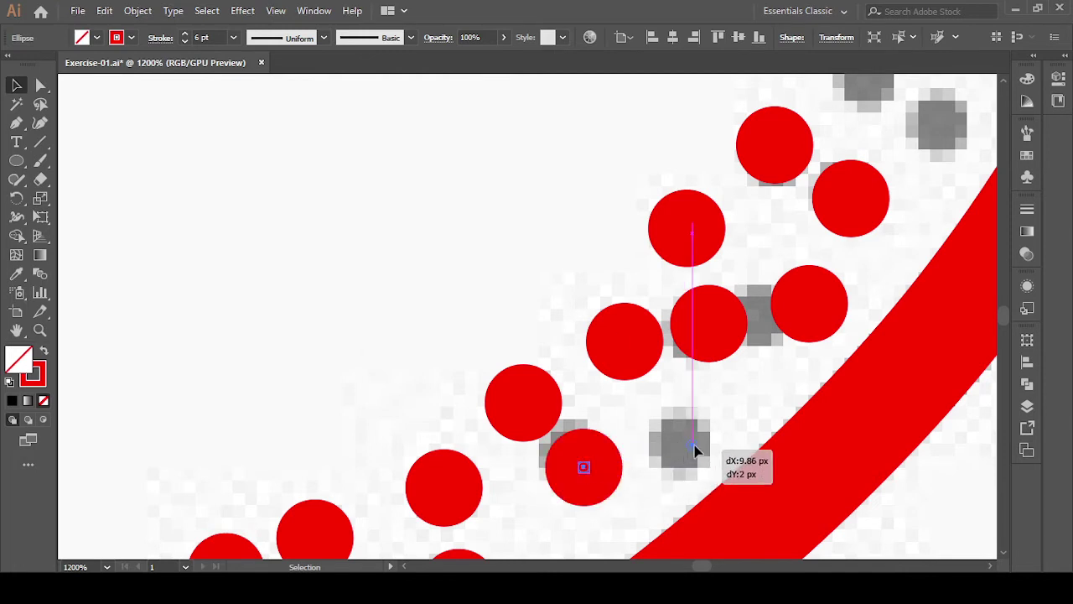
- Copy red circles onto the grey dots further up the donut, including the topmost one
{"action": "left_click_drag", "start_coordinate": [753, 360], "coordinate": [260, 522]}
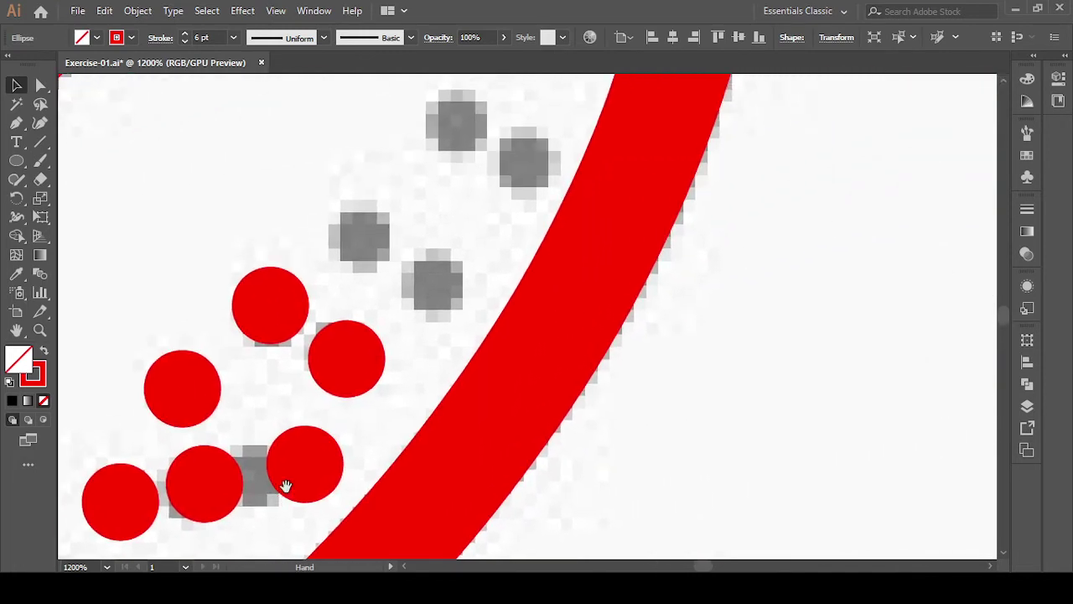
{"action": "left_click_drag", "start_coordinate": [426, 349], "coordinate": [437, 450]}
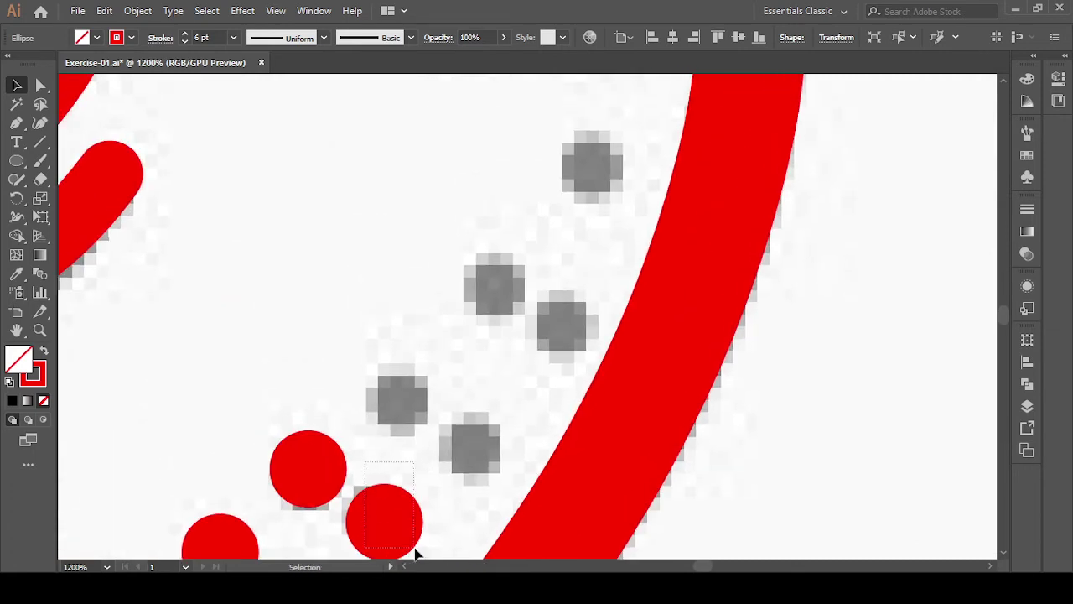
{"action": "mouse_move", "coordinate": [415, 554]}
{"action": "left_mouse_down"}
{"action": "mouse_move", "coordinate": [392, 526]}
{"action": "mouse_move", "coordinate": [476, 447]}
{"action": "left_mouse_up"}
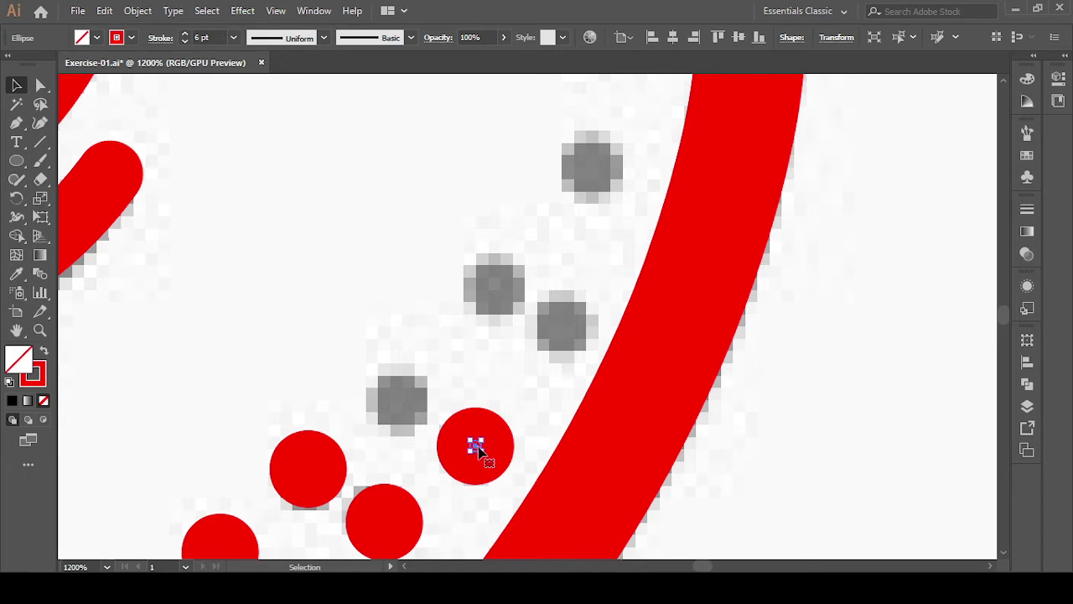
{"action": "mouse_move", "coordinate": [476, 446]}
{"action": "left_mouse_down"}
{"action": "mouse_move", "coordinate": [388, 401]}
{"action": "mouse_move", "coordinate": [493, 287]}
{"action": "mouse_move", "coordinate": [574, 326]}
{"action": "mouse_move", "coordinate": [562, 324]}
{"action": "left_mouse_up"}
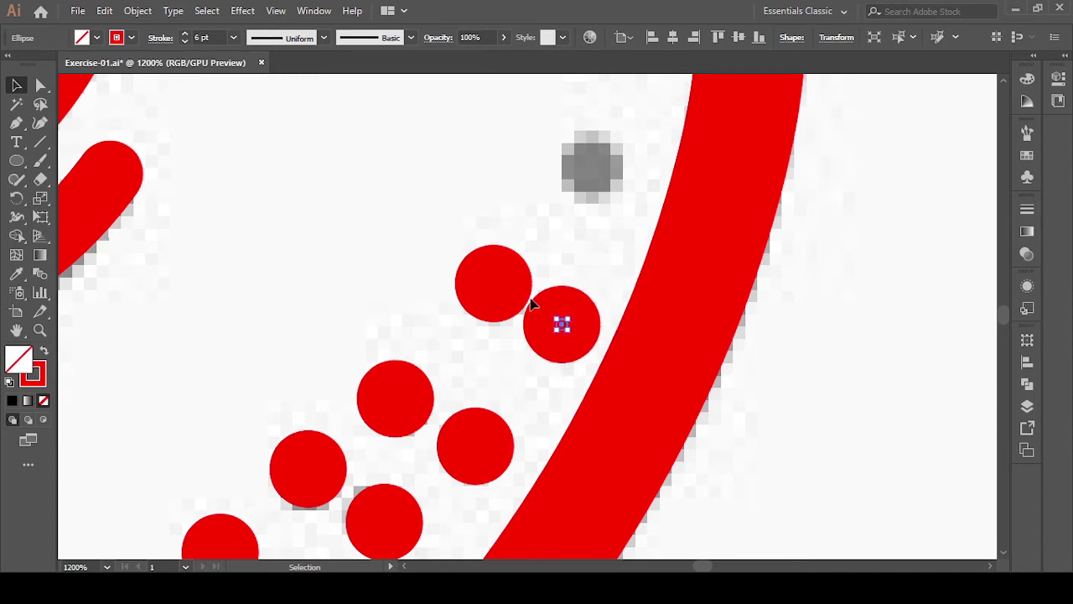
{"action": "left_click", "coordinate": [500, 286]}
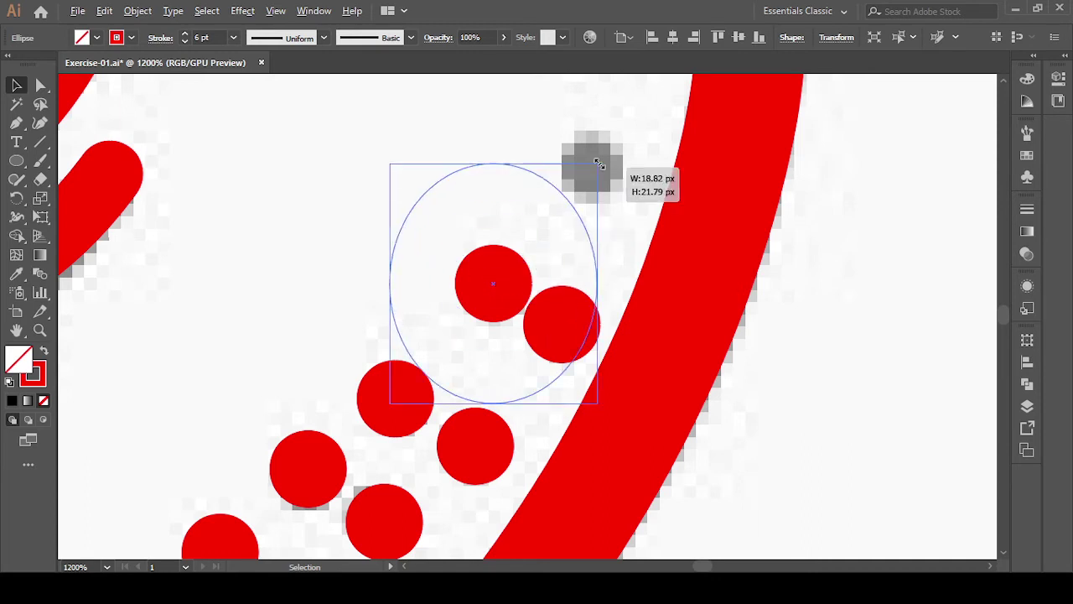
{"action": "left_click_drag", "start_coordinate": [500, 287], "coordinate": [591, 155]}
{"action": "left_click", "coordinate": [319, 235]}
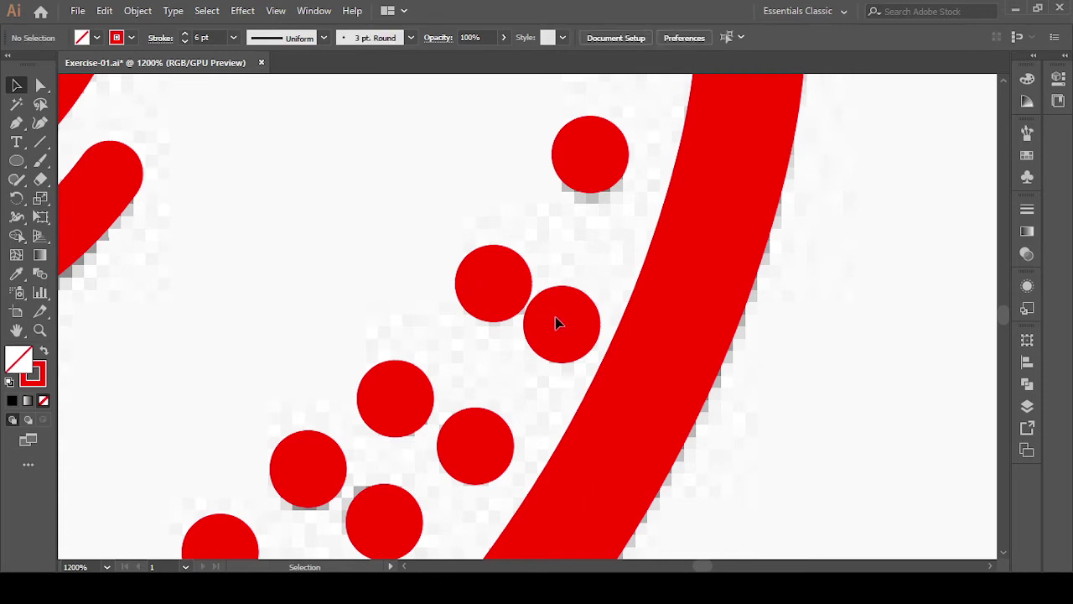
- Shift a small red circle slightly so it sits exactly on its grey dot
{"action": "left_click_drag", "start_coordinate": [583, 352], "coordinate": [559, 324]}
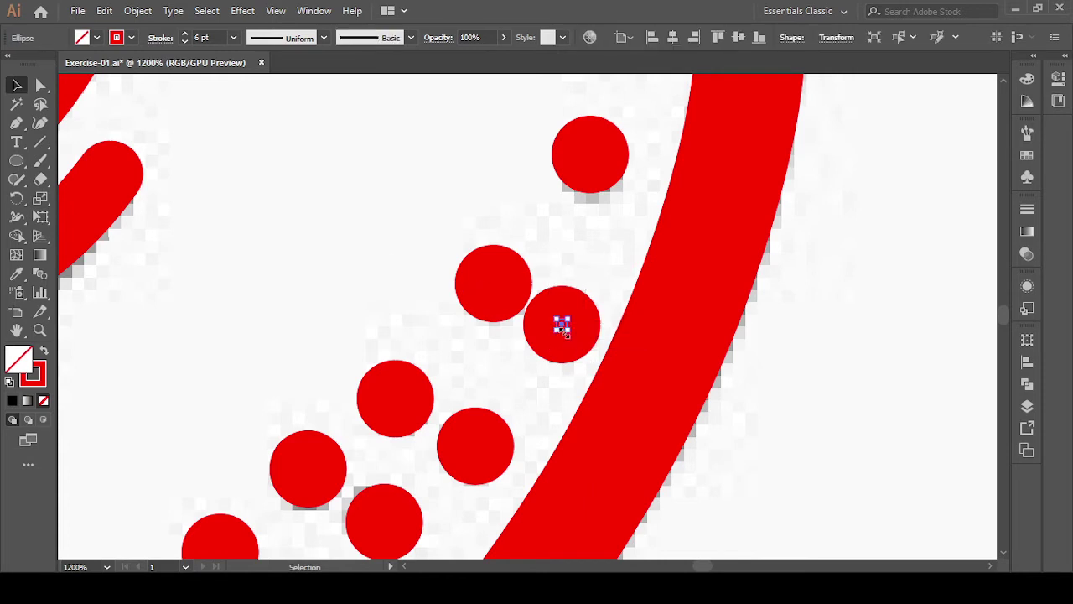
{"action": "scroll", "coordinate": [561, 326], "scroll_direction": "up", "scroll_amount": 3}
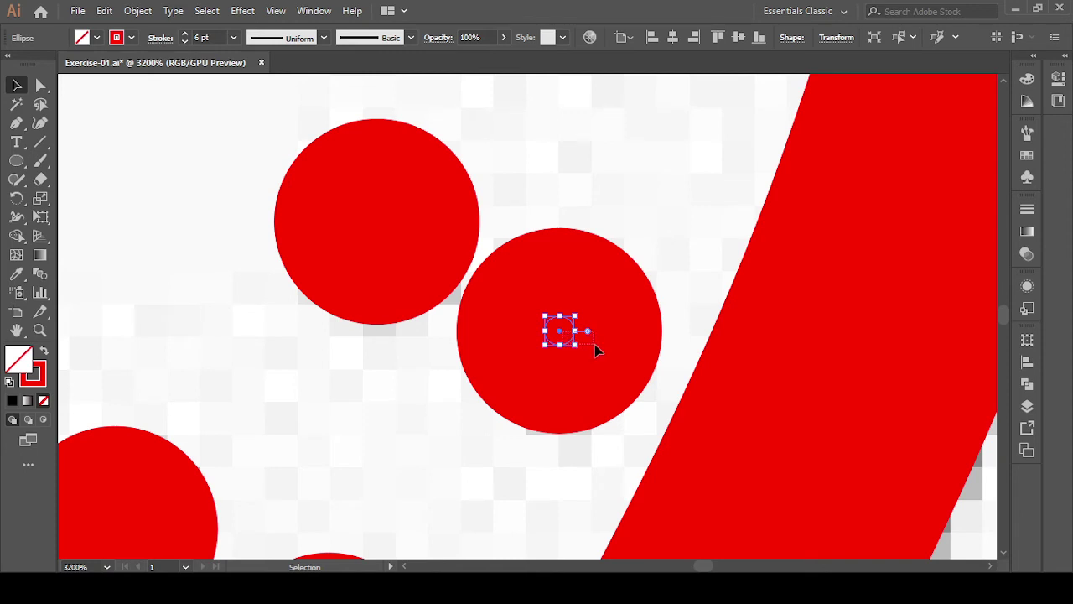
{"action": "left_click_drag", "start_coordinate": [563, 334], "coordinate": [569, 336]}
{"action": "left_click", "coordinate": [278, 336]}
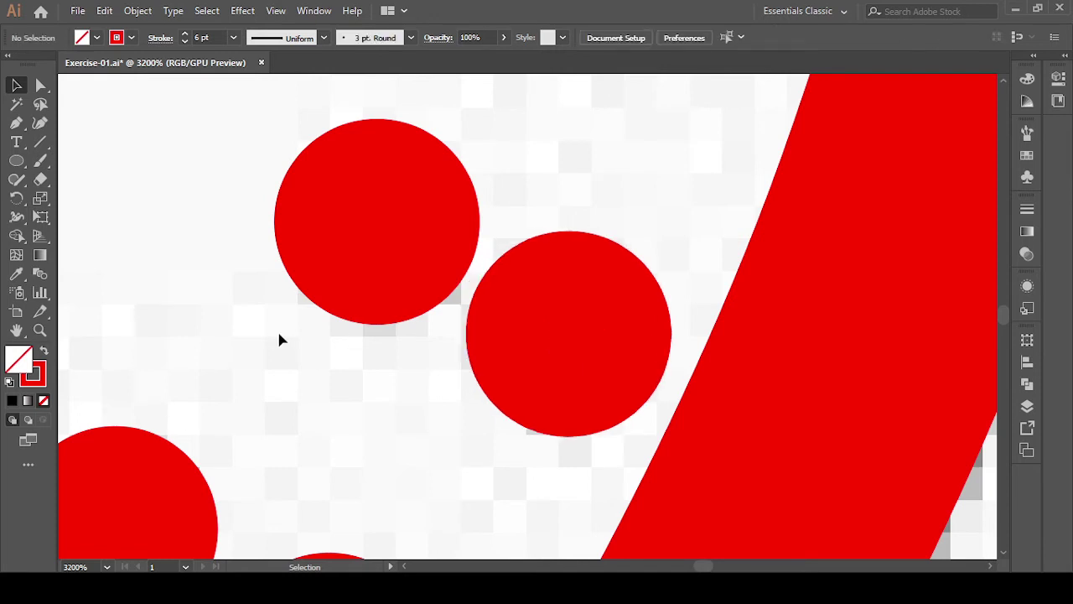
{"action": "scroll", "coordinate": [277, 350], "scroll_direction": "down", "scroll_amount": 4}
{"action": "scroll", "coordinate": [277, 350], "scroll_direction": "down", "scroll_amount": 3}
{"action": "scroll", "coordinate": [300, 331], "scroll_direction": "up", "scroll_amount": 5}
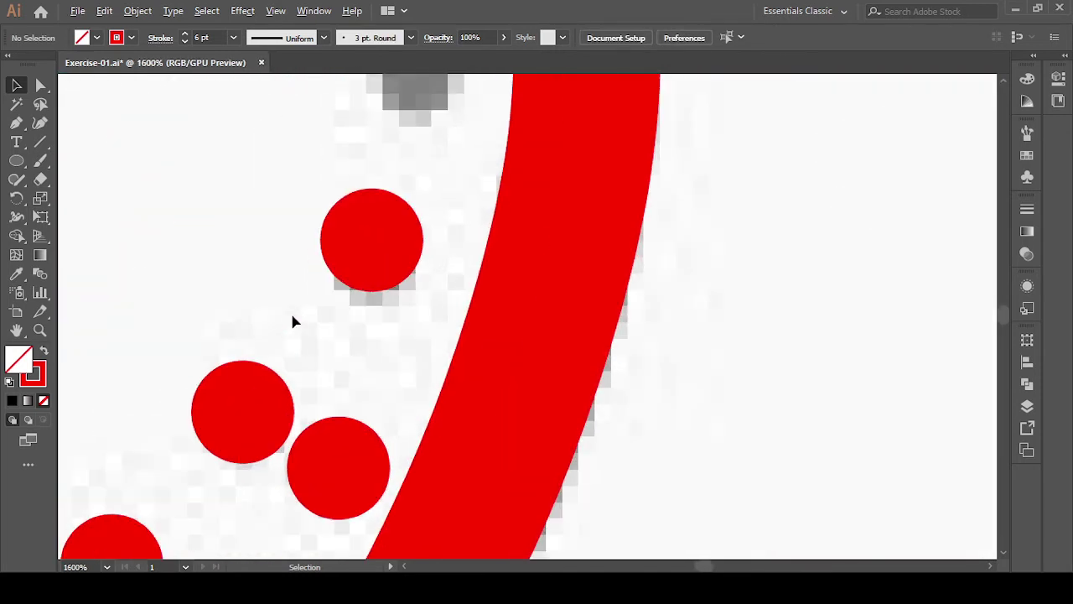
{"action": "scroll", "coordinate": [431, 316], "scroll_direction": "up", "scroll_amount": 3}
{"action": "scroll", "coordinate": [424, 432], "scroll_direction": "up", "scroll_amount": 1}
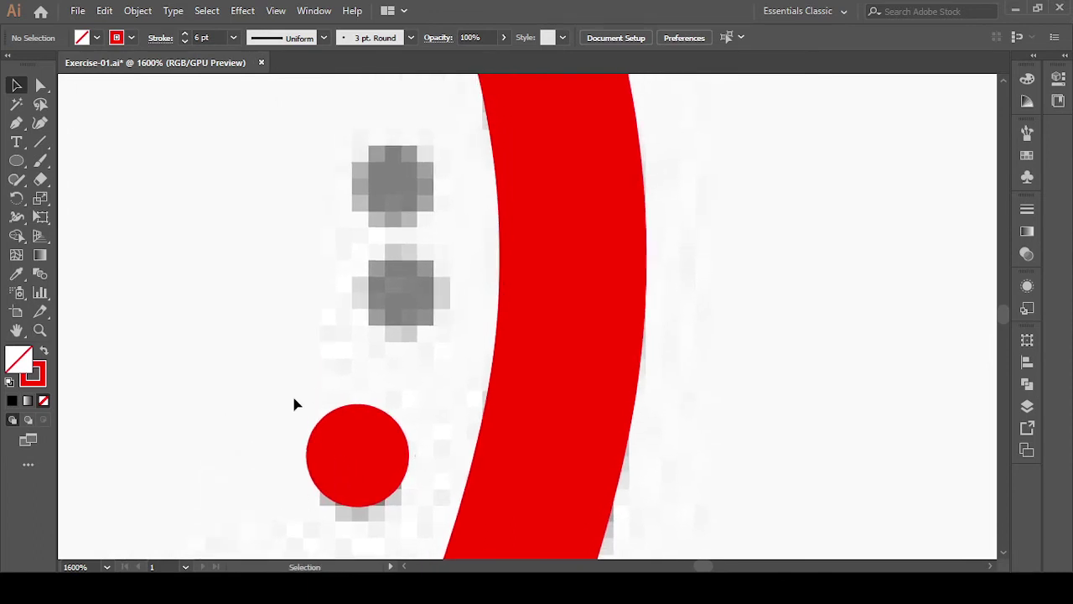
- Alt-drag a red crumb dot copy up onto the uncovered grey sketch dot
{"action": "left_click", "coordinate": [309, 472]}
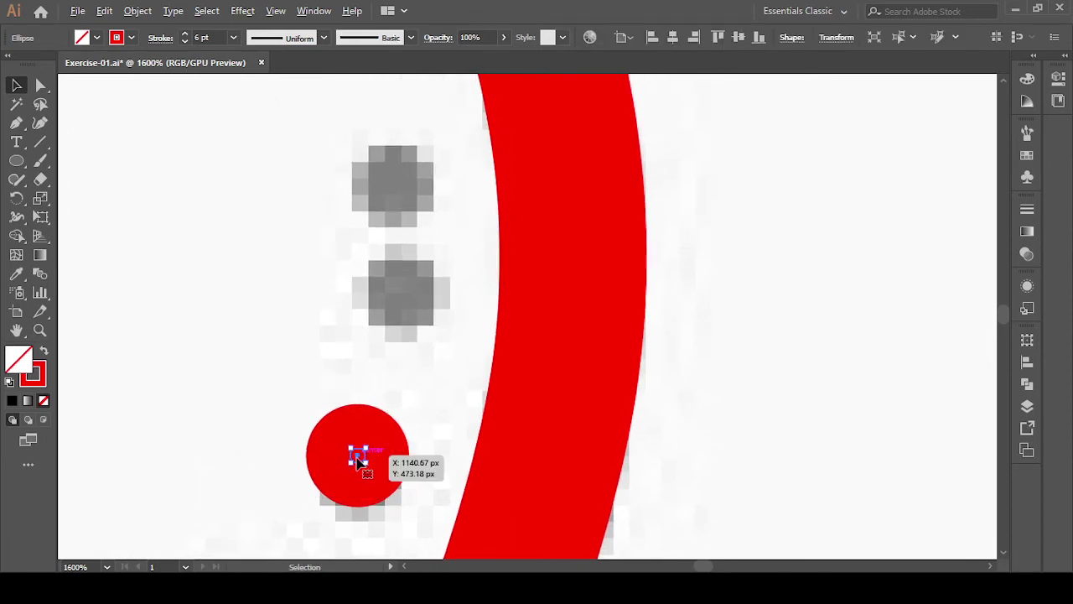
{"action": "mouse_move", "coordinate": [360, 459]}
{"action": "left_mouse_down"}
{"action": "mouse_move", "coordinate": [403, 307]}
{"action": "mouse_move", "coordinate": [394, 179]}
{"action": "left_mouse_up"}
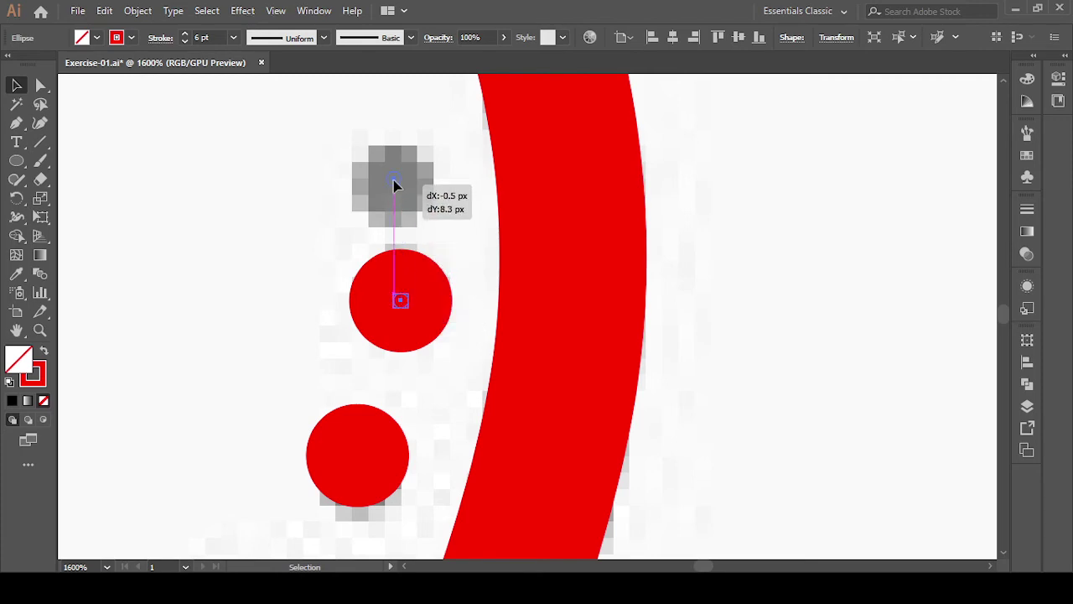
{"action": "left_click", "coordinate": [312, 294]}
{"action": "scroll", "coordinate": [354, 331], "scroll_direction": "down", "scroll_amount": 3}
- Select the red outer donut outline and delete it, revealing the grey sketch line
{"action": "scroll", "coordinate": [419, 377], "scroll_direction": "down", "scroll_amount": 2}
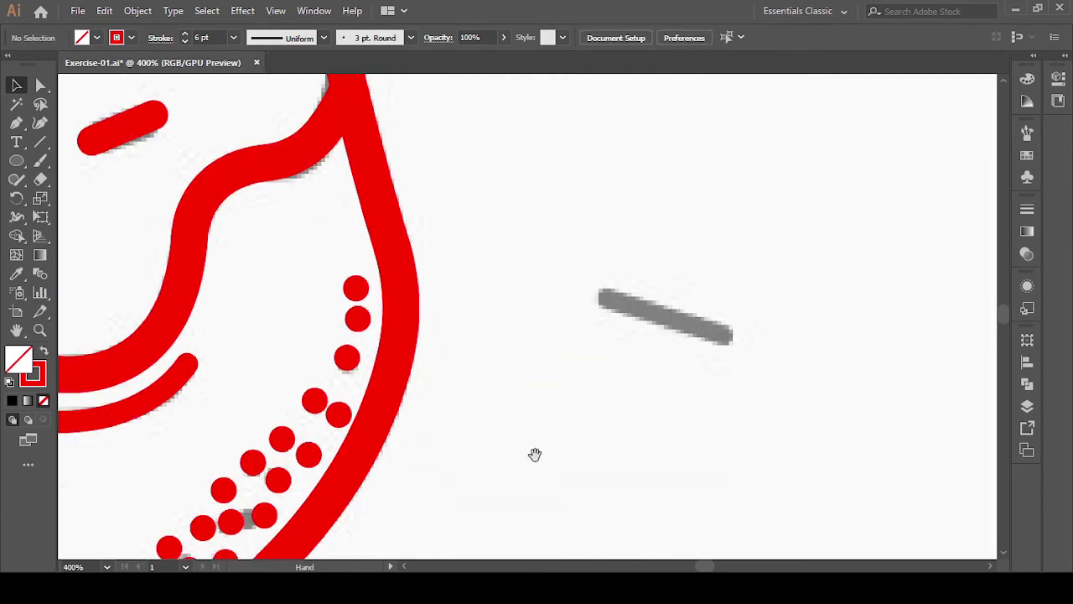
{"action": "scroll", "coordinate": [534, 453], "scroll_direction": "down", "scroll_amount": 3}
{"action": "scroll", "coordinate": [865, 357], "scroll_direction": "down", "scroll_amount": 2}
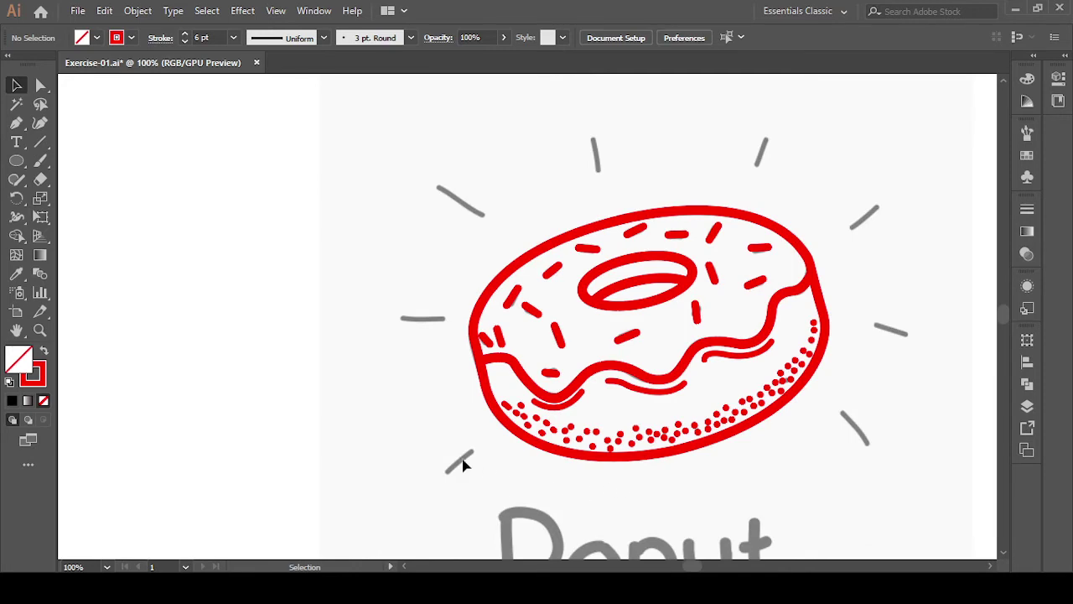
{"action": "scroll", "coordinate": [528, 438], "scroll_direction": "up", "scroll_amount": 3}
{"action": "scroll", "coordinate": [461, 474], "scroll_direction": "down", "scroll_amount": 3}
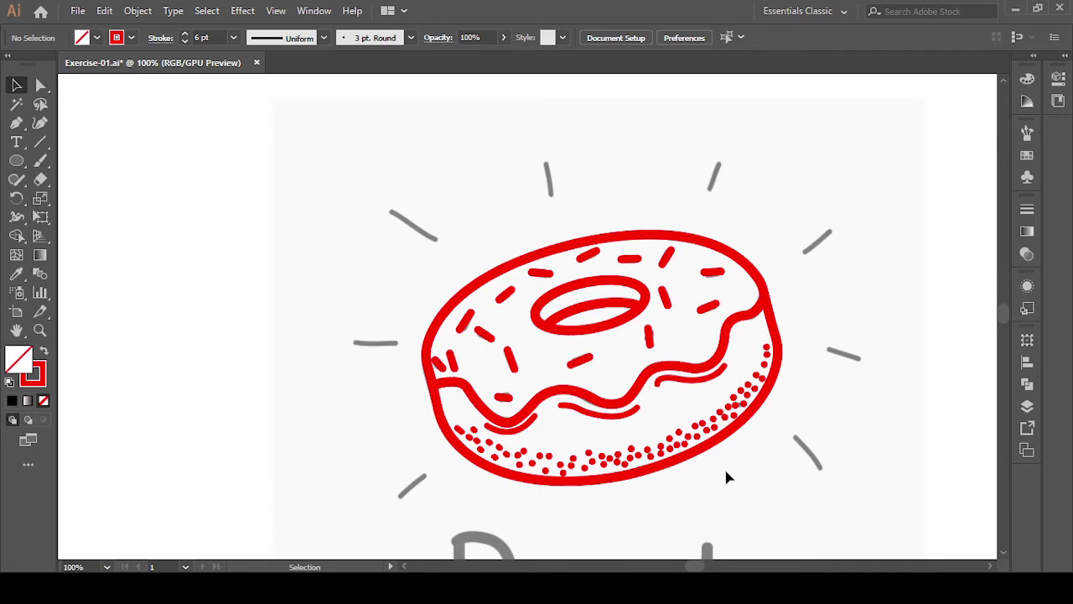
{"action": "scroll", "coordinate": [495, 490], "scroll_direction": "up", "scroll_amount": 2}
{"action": "left_click_drag", "start_coordinate": [424, 354], "coordinate": [461, 387]}
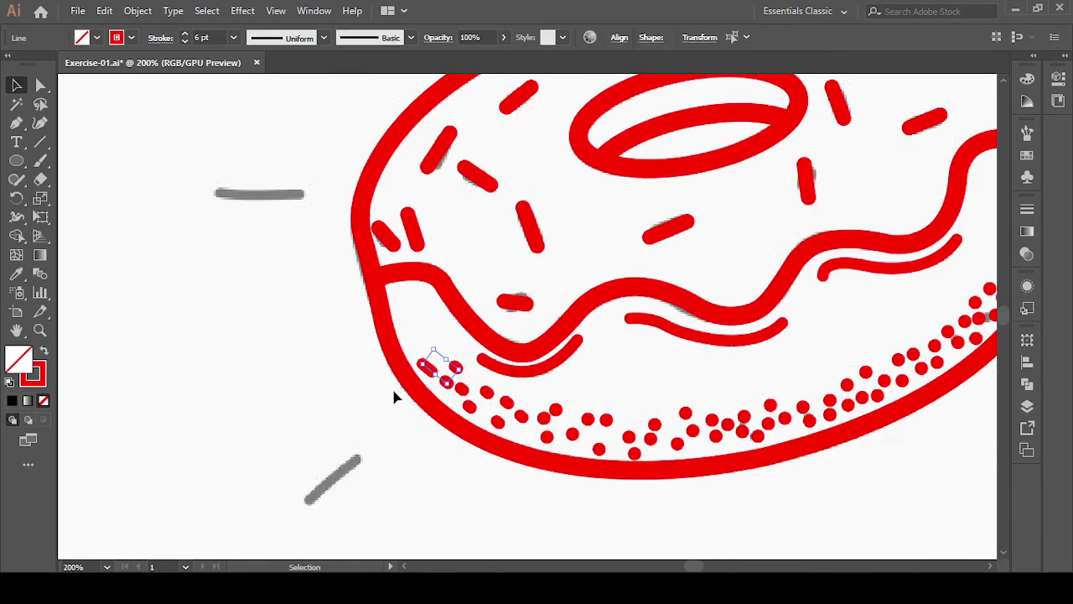
{"action": "left_click", "coordinate": [307, 395]}
{"action": "left_click", "coordinate": [391, 359]}
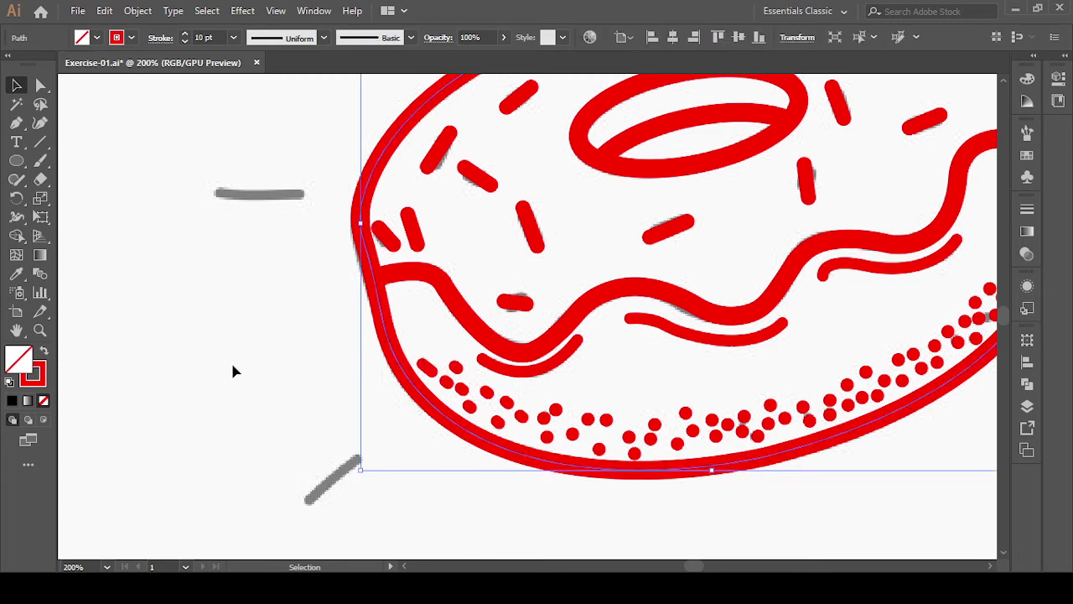
{"action": "key", "text": "Delete"}
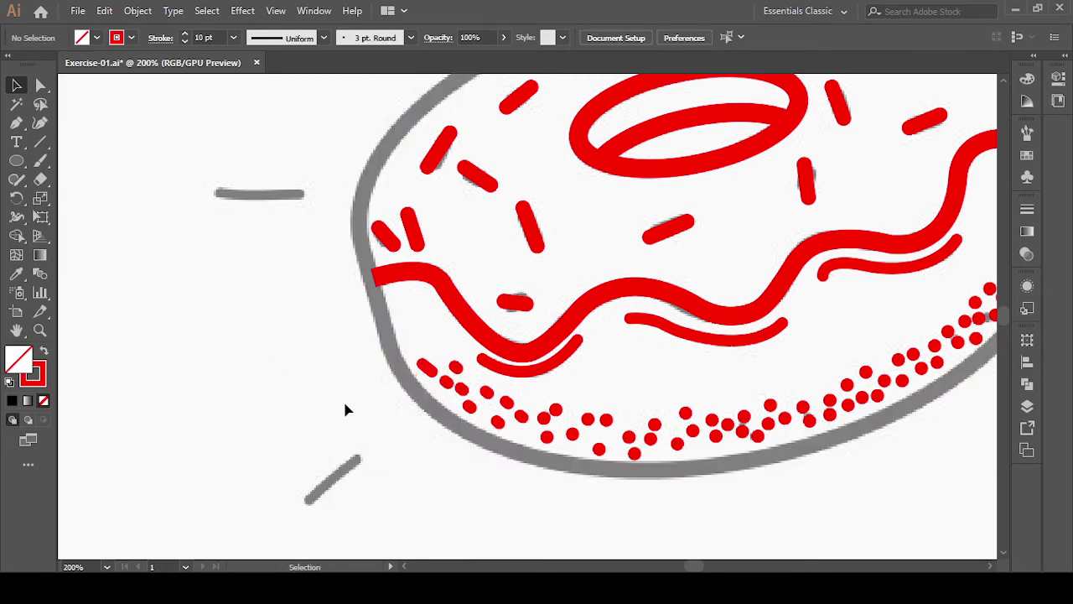
{"action": "scroll", "coordinate": [343, 408], "scroll_direction": "down", "scroll_amount": 2}
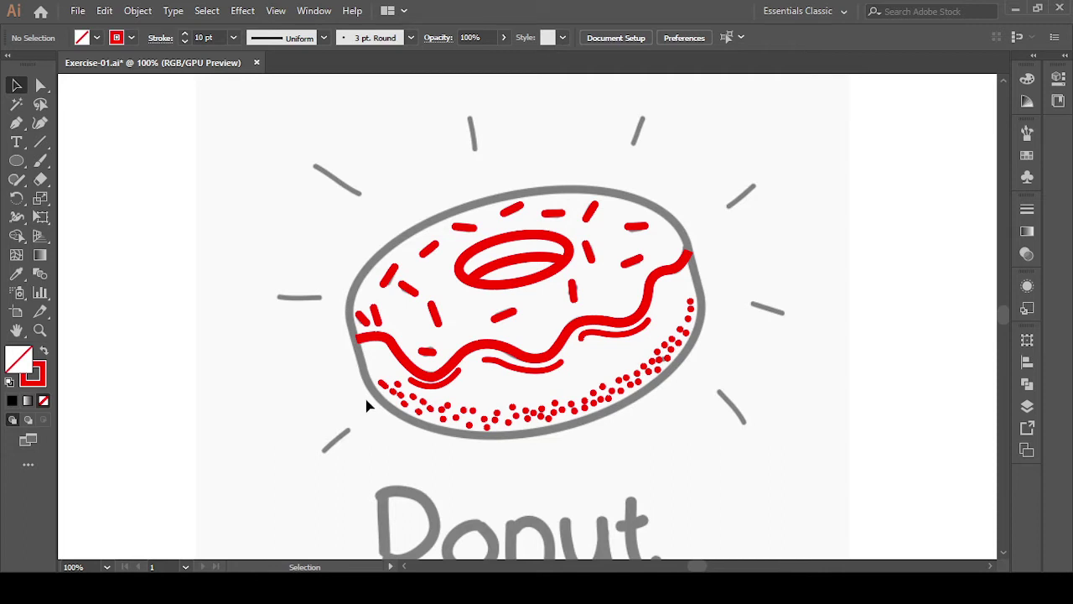
- Shift-marquee the bottom and right-side crumb dots, then clear the selection to start over
{"action": "left_click_drag", "start_coordinate": [421, 433], "coordinate": [612, 460]}
{"action": "left_click_drag", "start_coordinate": [690, 400], "coordinate": [703, 476]}
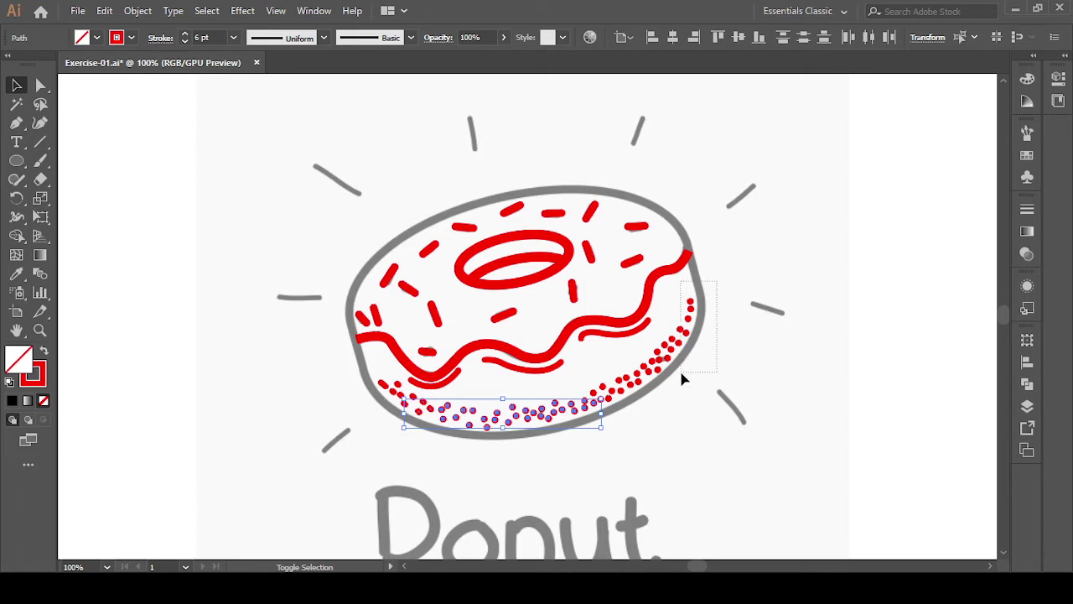
{"action": "left_click_drag", "start_coordinate": [719, 306], "coordinate": [681, 382]}
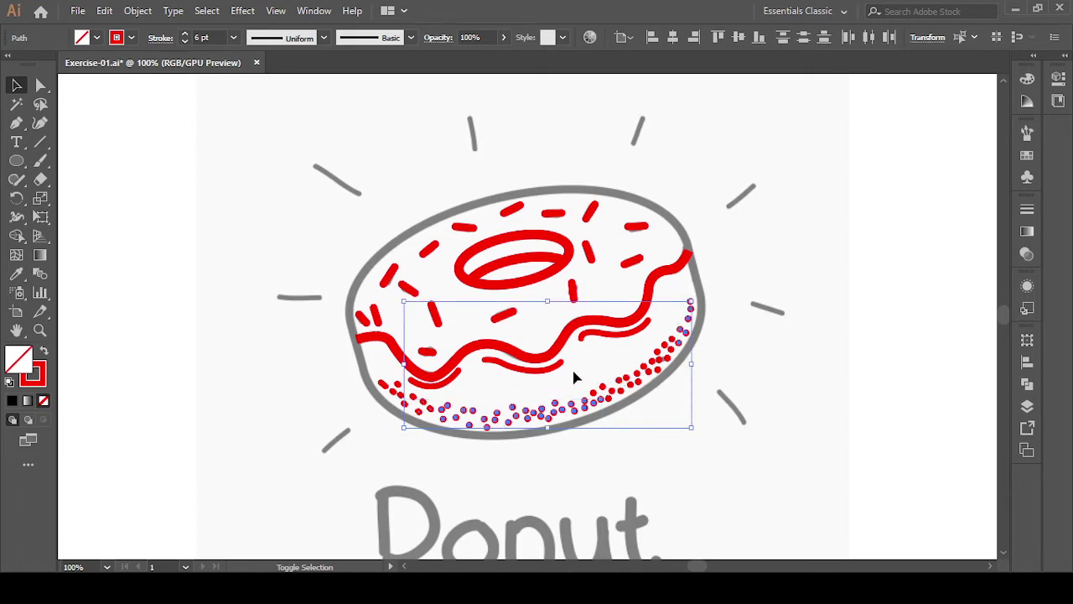
{"action": "left_click_drag", "start_coordinate": [573, 370], "coordinate": [661, 457]}
{"action": "scroll", "coordinate": [601, 406], "scroll_direction": "up", "scroll_amount": 2}
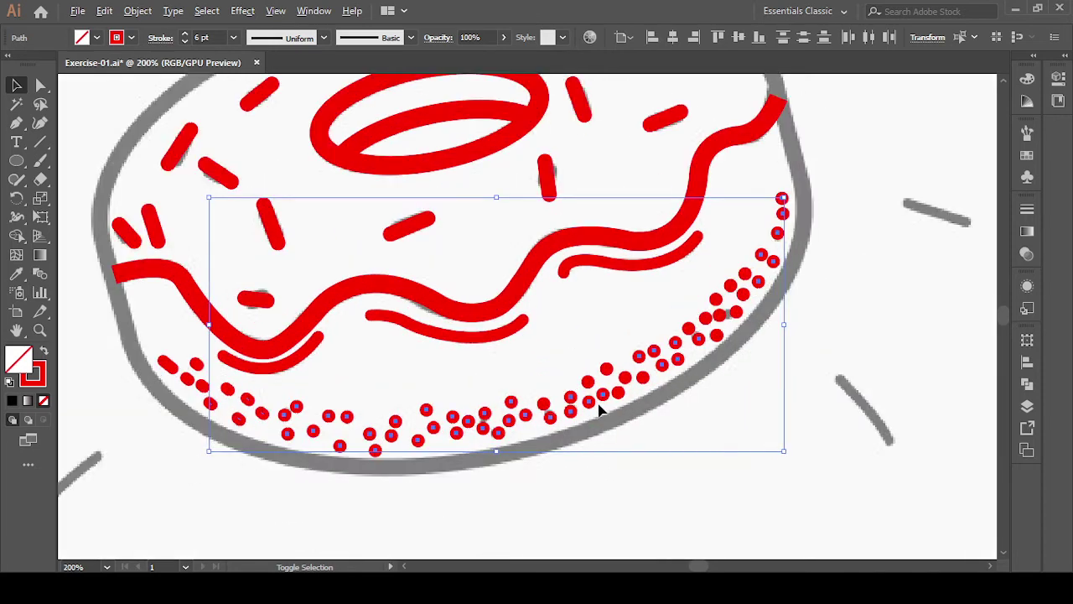
{"action": "left_click_drag", "start_coordinate": [528, 366], "coordinate": [654, 457]}
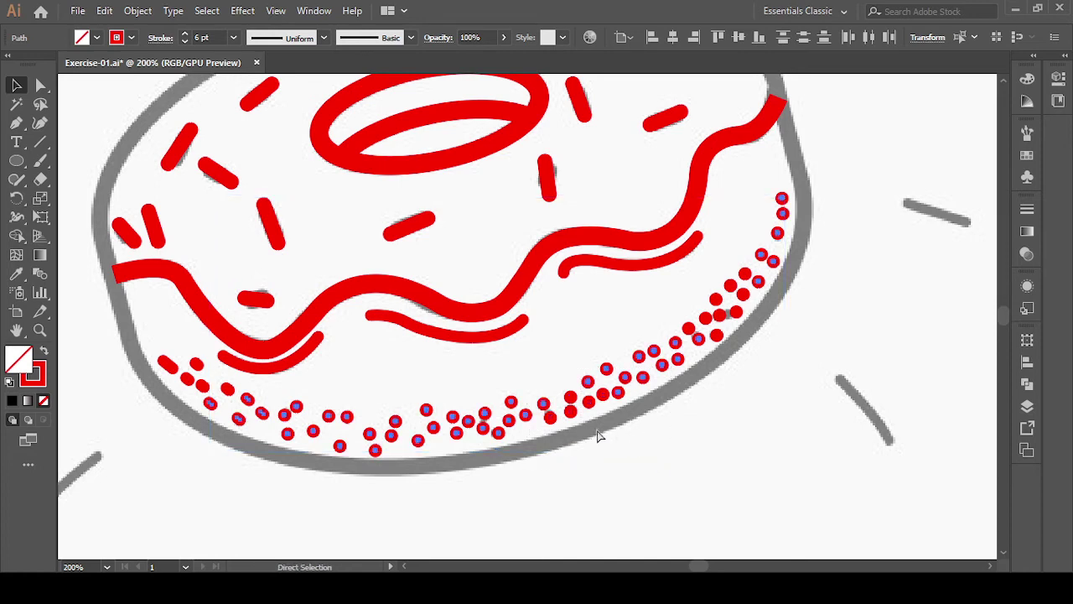
{"action": "left_click", "coordinate": [855, 176]}
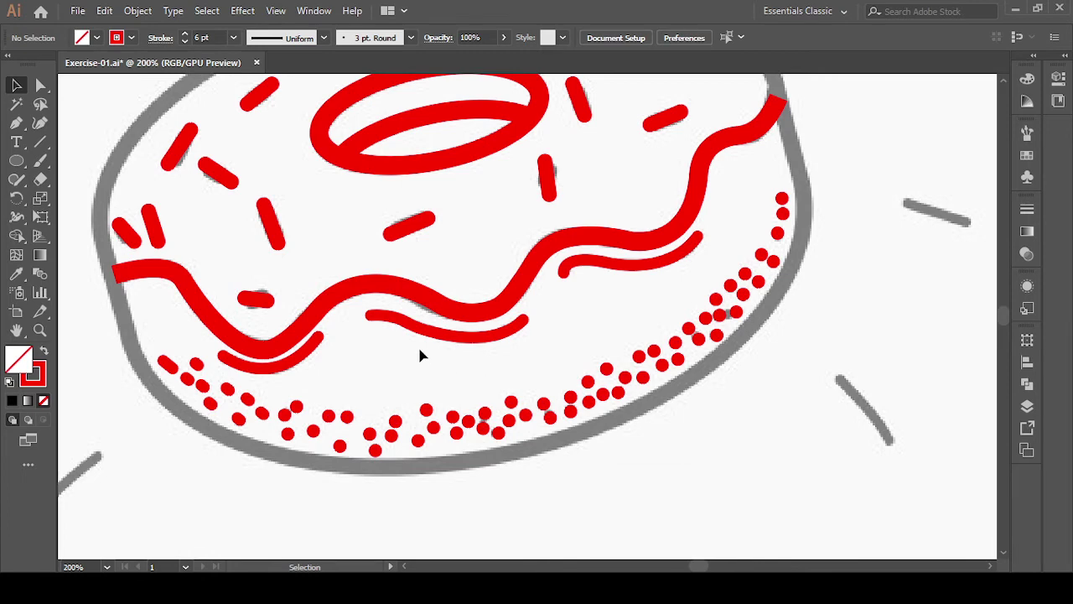
- Shift-marquee all crumb dots from the bottom, up the right side and across the lower left
{"action": "left_click_drag", "start_coordinate": [505, 490], "coordinate": [523, 492]}
{"action": "left_click_drag", "start_coordinate": [735, 471], "coordinate": [788, 477]}
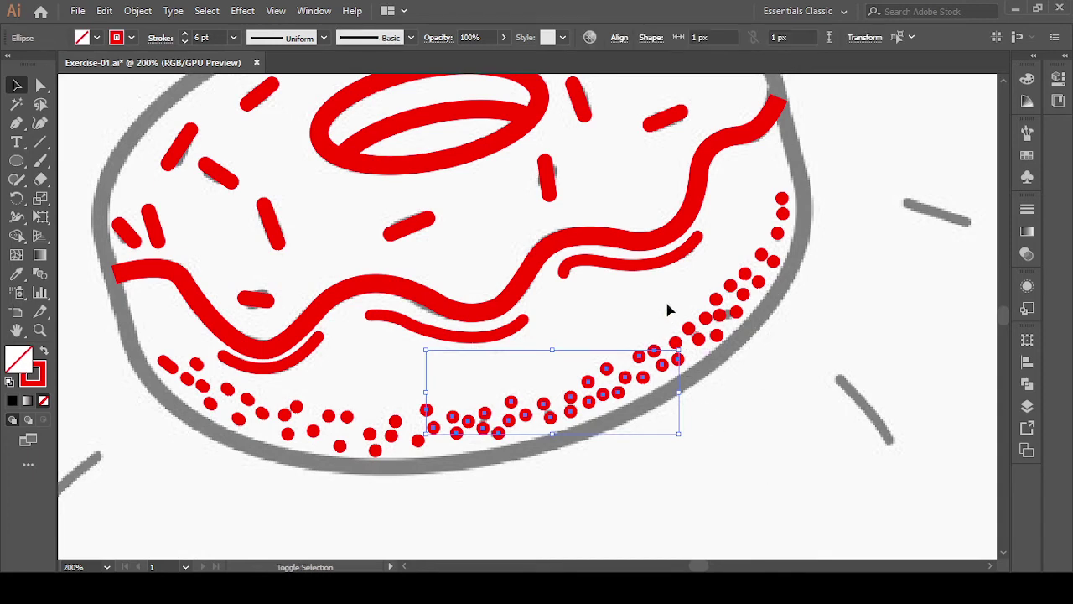
{"action": "mouse_move", "coordinate": [667, 304]}
{"action": "left_mouse_down"}
{"action": "mouse_move", "coordinate": [722, 333]}
{"action": "mouse_move", "coordinate": [843, 337]}
{"action": "left_mouse_up"}
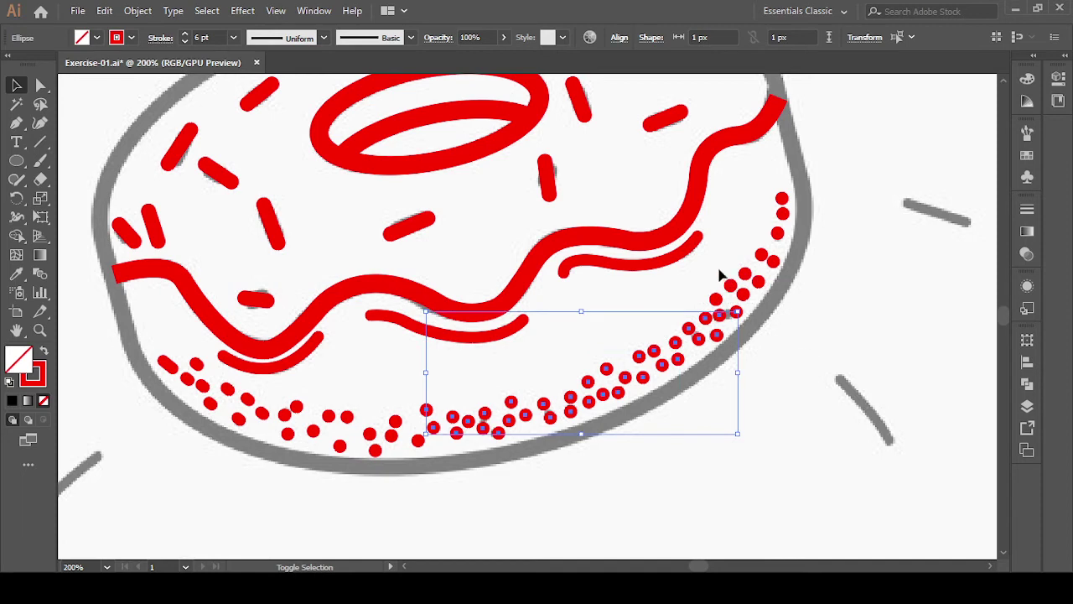
{"action": "mouse_move", "coordinate": [708, 262]}
{"action": "left_mouse_down"}
{"action": "mouse_move", "coordinate": [855, 312]}
{"action": "mouse_move", "coordinate": [843, 308]}
{"action": "left_mouse_up"}
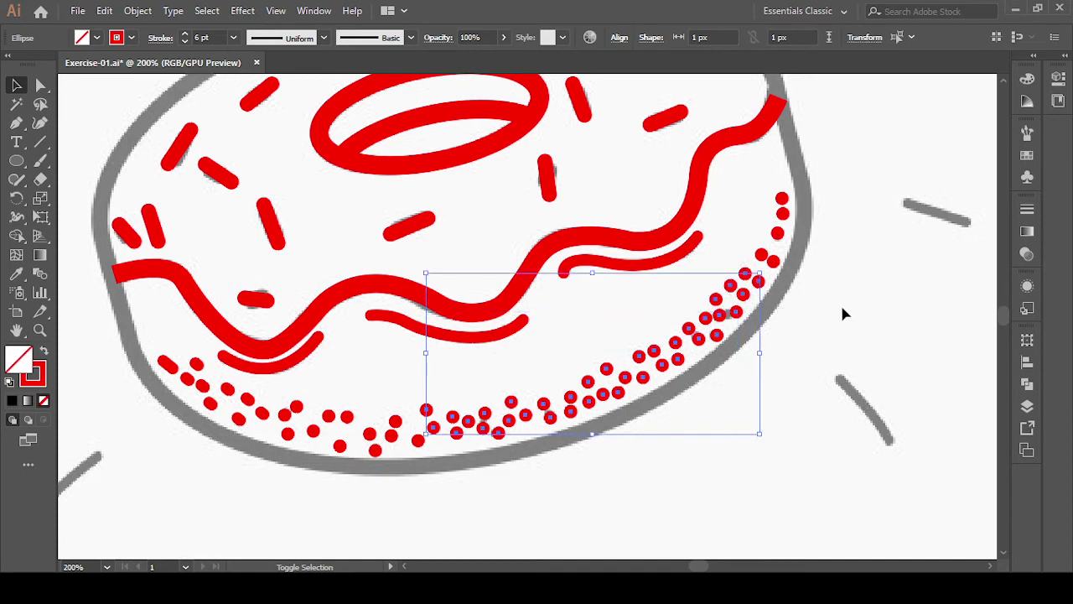
{"action": "left_click_drag", "start_coordinate": [758, 190], "coordinate": [818, 267]}
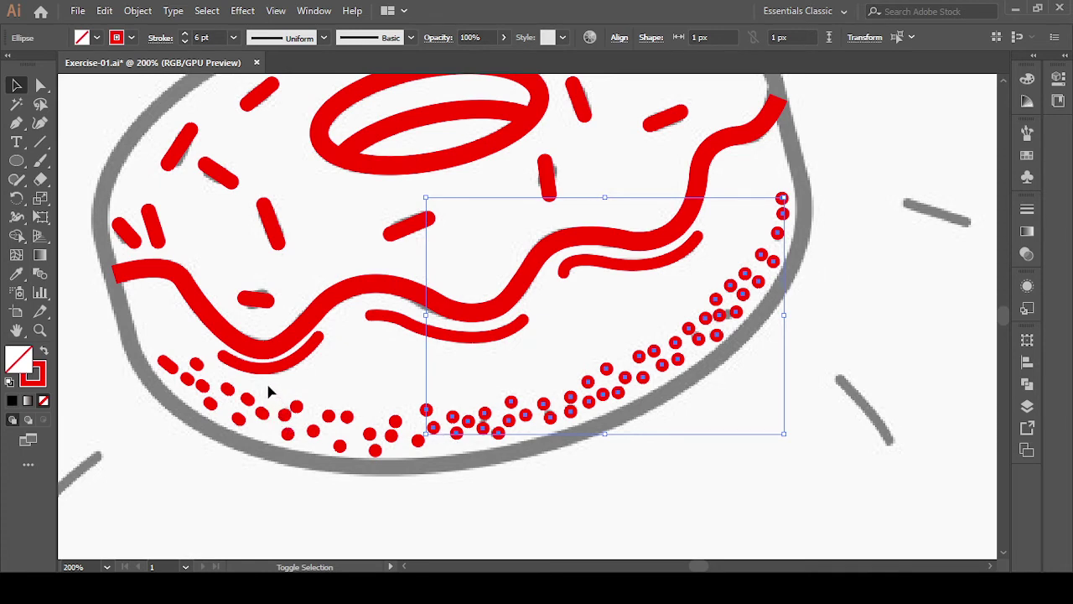
{"action": "left_click_drag", "start_coordinate": [272, 386], "coordinate": [417, 489]}
{"action": "left_click_drag", "start_coordinate": [419, 485], "coordinate": [419, 496]}
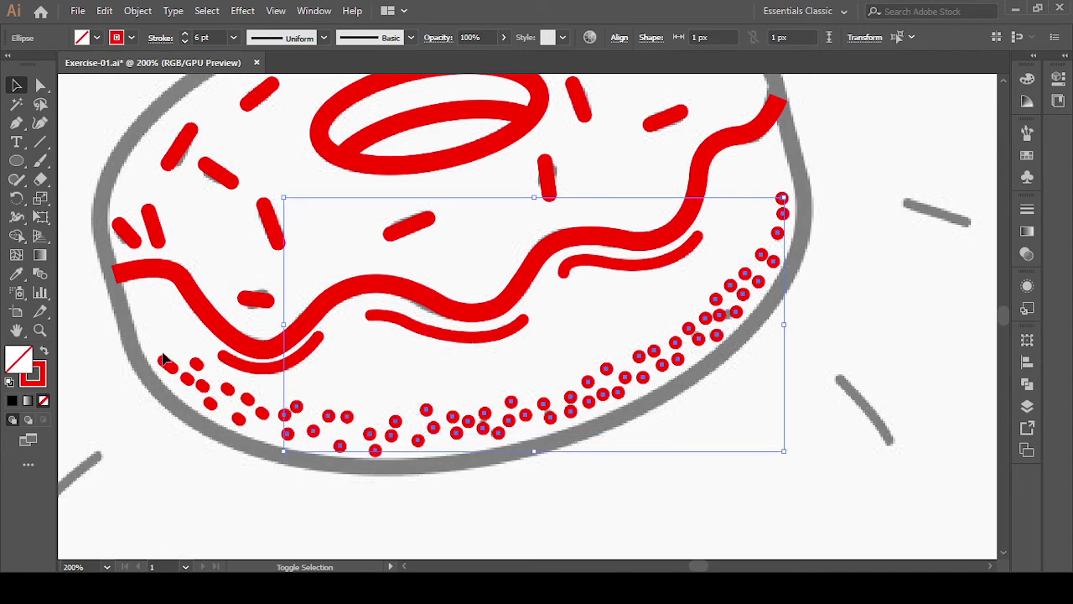
{"action": "mouse_move", "coordinate": [168, 357]}
{"action": "left_mouse_down"}
{"action": "mouse_move", "coordinate": [209, 389]}
{"action": "mouse_move", "coordinate": [199, 431]}
{"action": "left_mouse_up"}
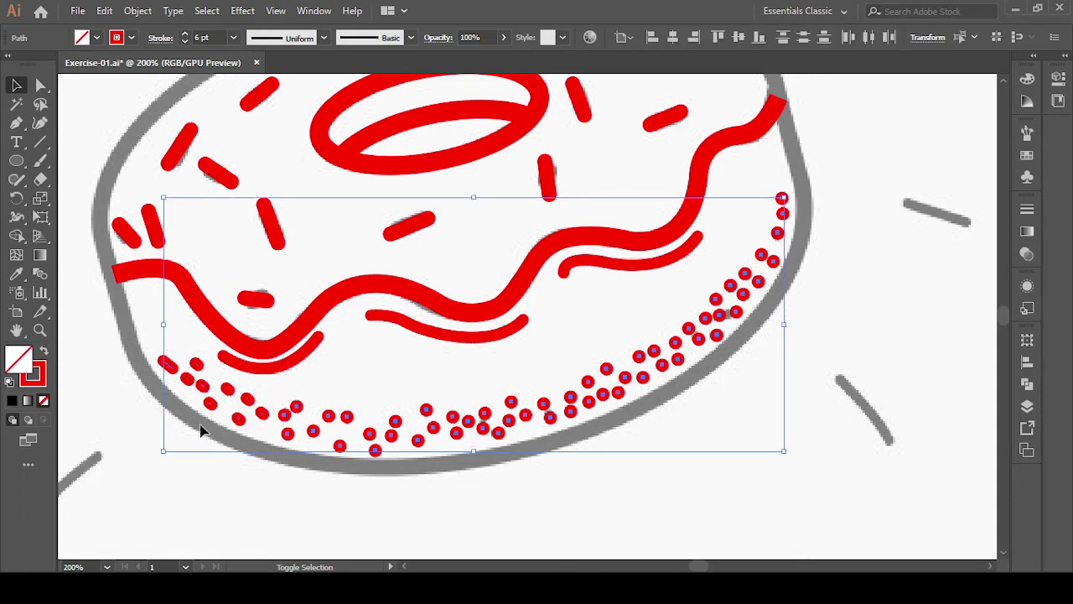
{"action": "left_click_drag", "start_coordinate": [219, 381], "coordinate": [257, 412]}
{"action": "scroll", "coordinate": [143, 391], "scroll_direction": "up", "scroll_amount": 3}
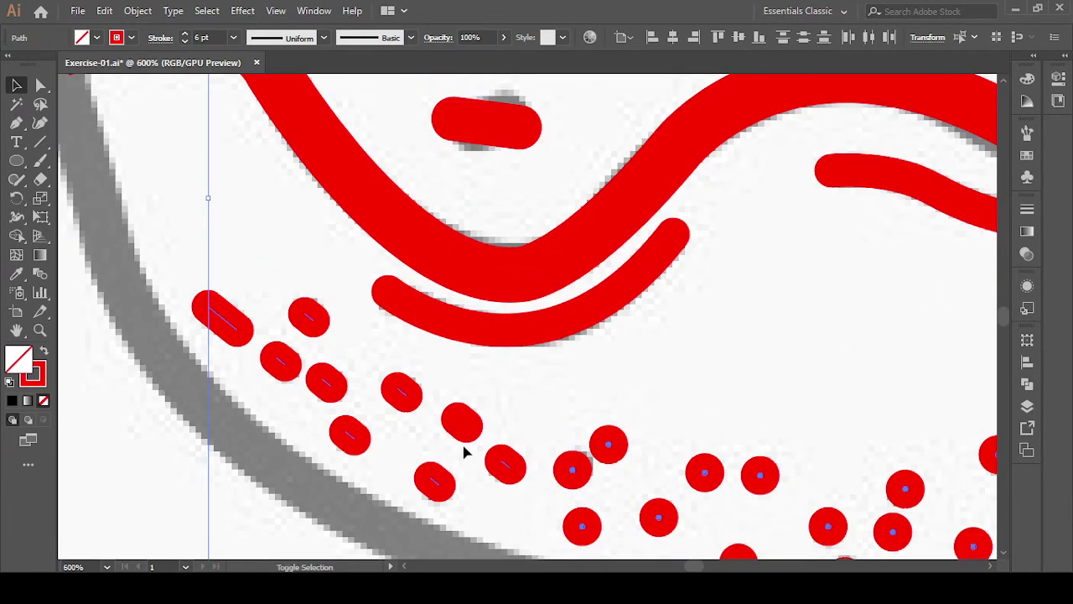
{"action": "left_click_drag", "start_coordinate": [441, 393], "coordinate": [475, 449]}
{"action": "scroll", "coordinate": [442, 415], "scroll_direction": "down", "scroll_amount": 4}
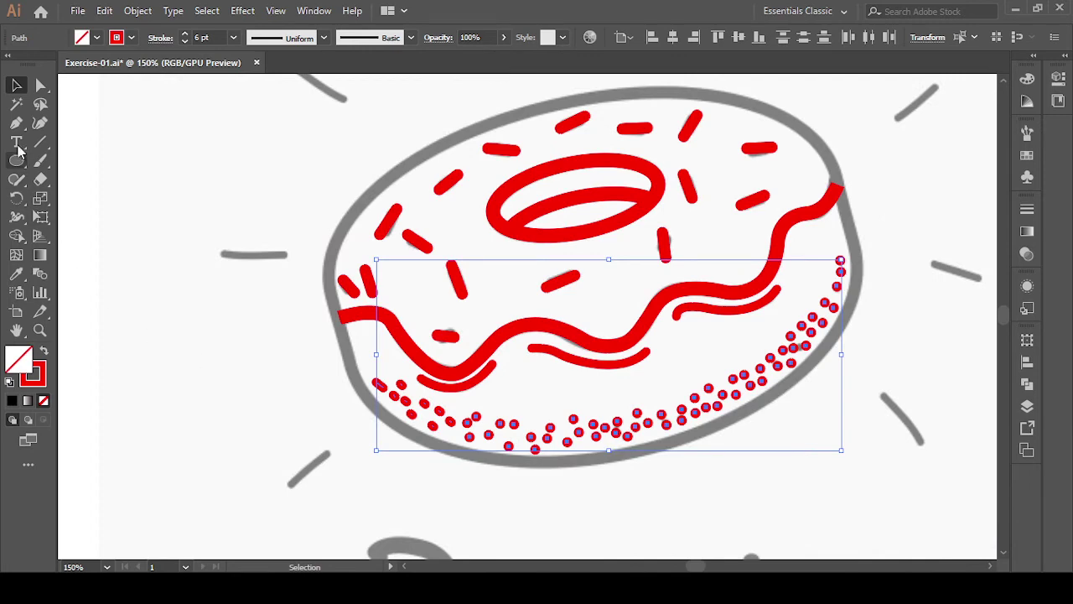
- Expand the selected crumb dots into plain shapes, keeping both fill and stroke
{"action": "left_click", "coordinate": [138, 11]}
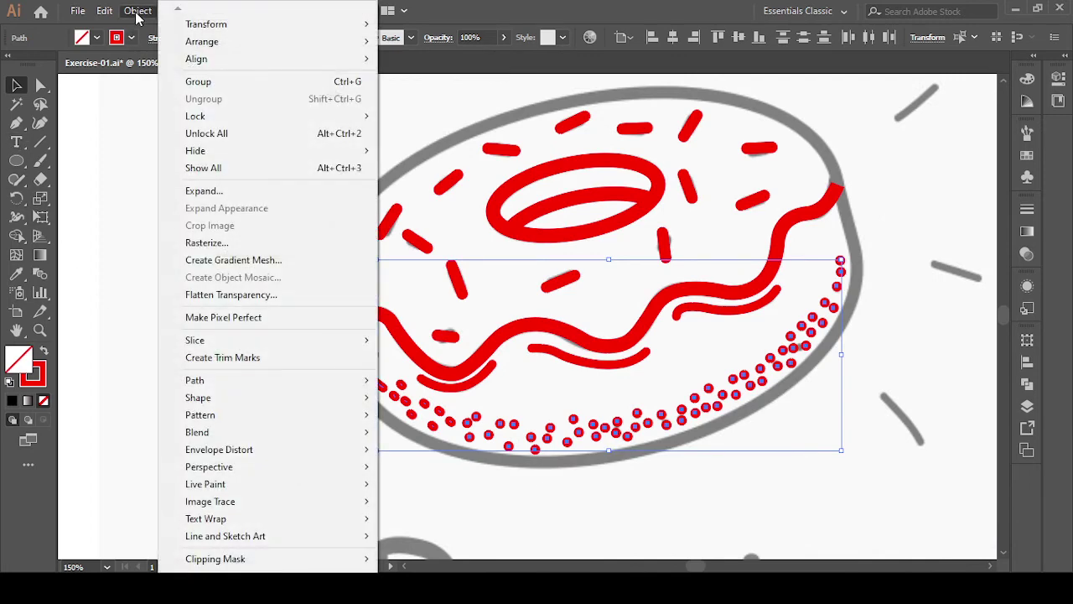
{"action": "left_click", "coordinate": [201, 190]}
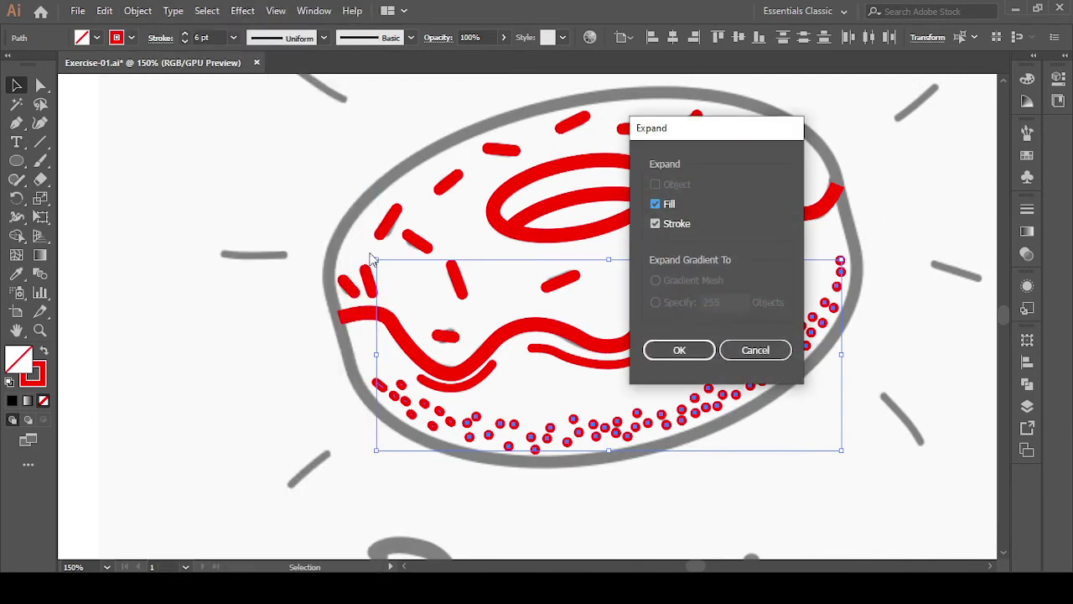
{"action": "left_click", "coordinate": [655, 350]}
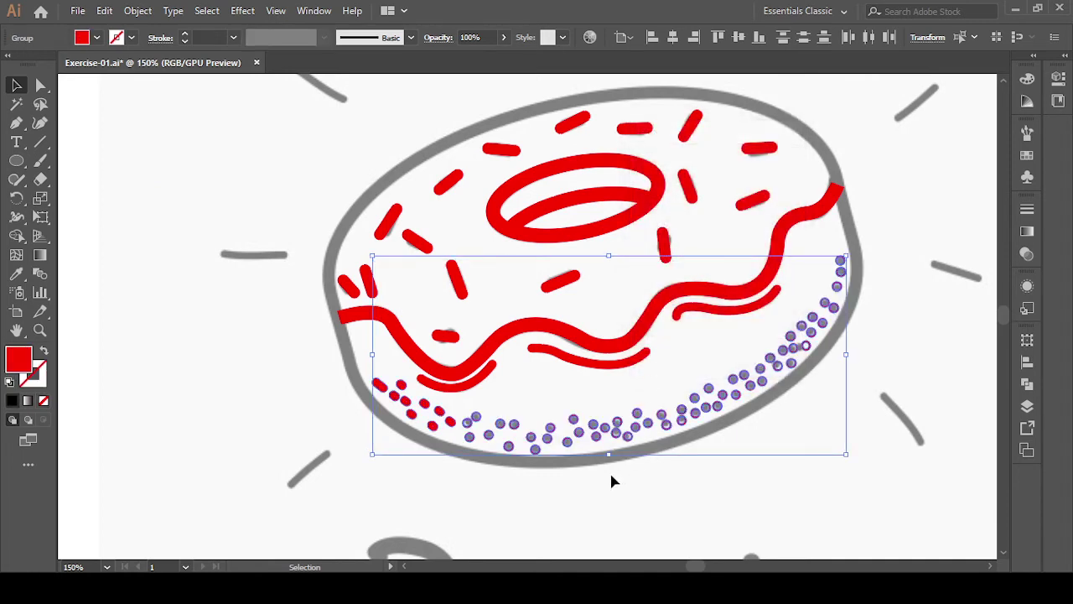
{"action": "scroll", "coordinate": [562, 457], "scroll_direction": "up", "scroll_amount": 2, "text": "alt"}
{"action": "scroll", "coordinate": [562, 457], "scroll_direction": "up", "scroll_amount": 2, "text": "alt"}
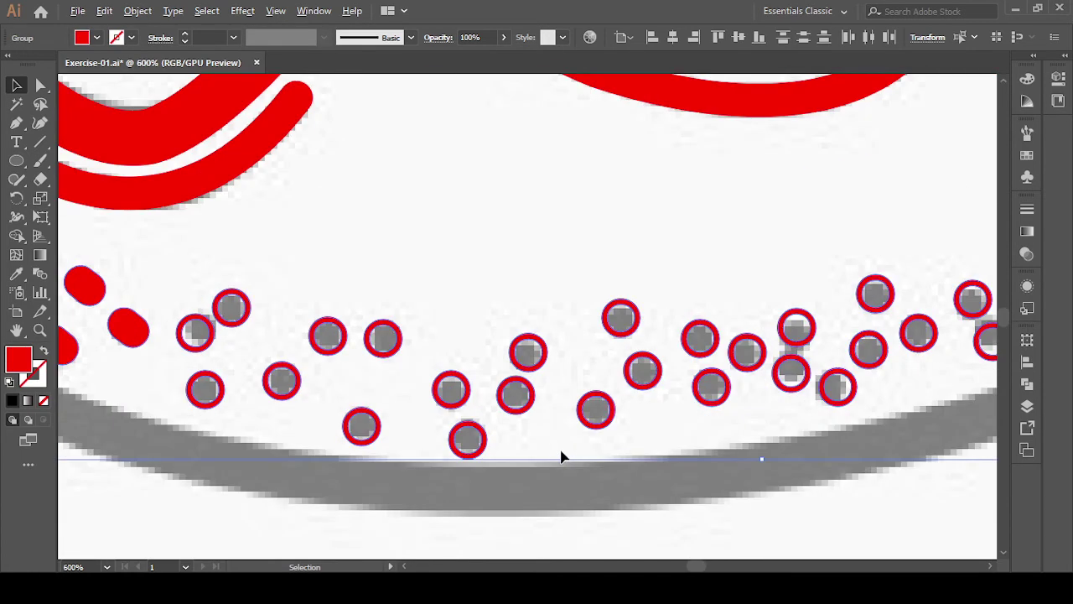
- Swap the dots' fill and stroke, then undo an accidental grey Eyedropper sample
{"action": "left_click", "coordinate": [43, 351]}
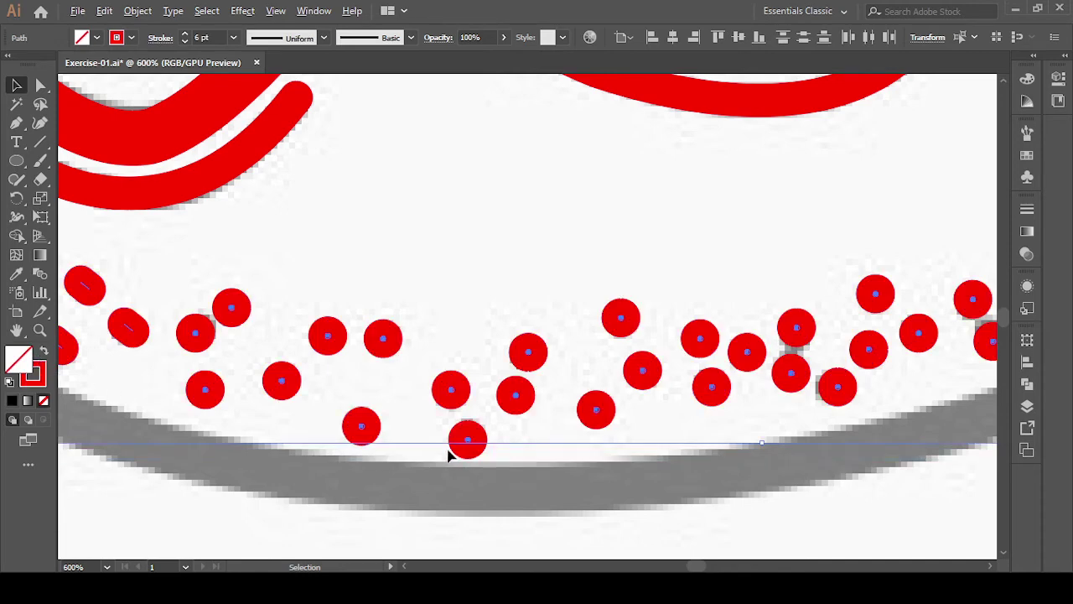
{"action": "scroll", "coordinate": [448, 453], "scroll_direction": "down", "scroll_amount": 2, "text": "alt"}
{"action": "scroll", "coordinate": [591, 476], "scroll_direction": "down", "scroll_amount": 2, "text": "alt"}
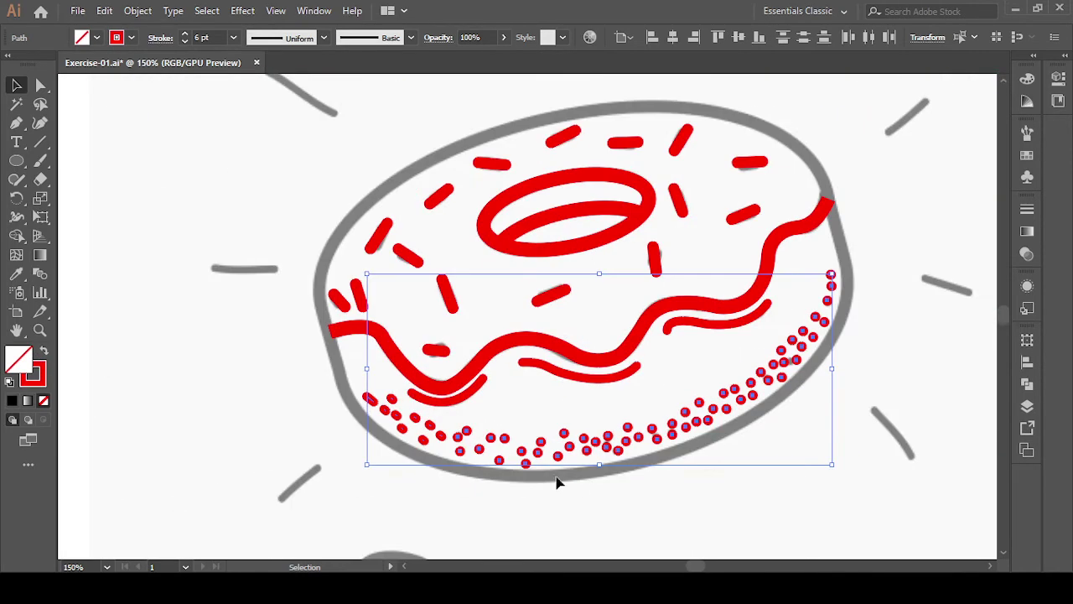
{"action": "left_click", "coordinate": [17, 275]}
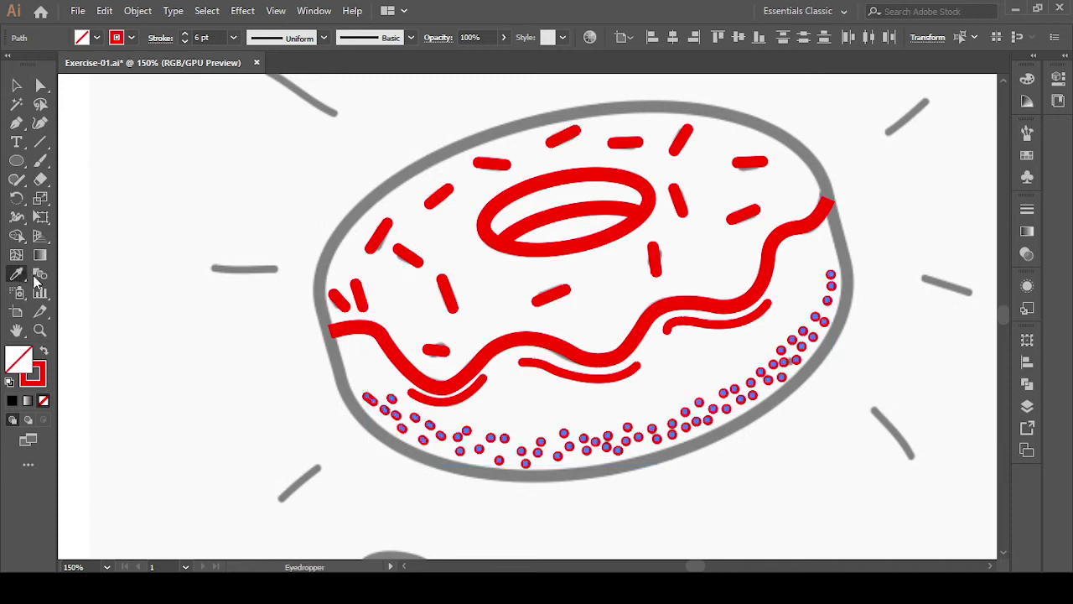
{"action": "left_click", "coordinate": [267, 269]}
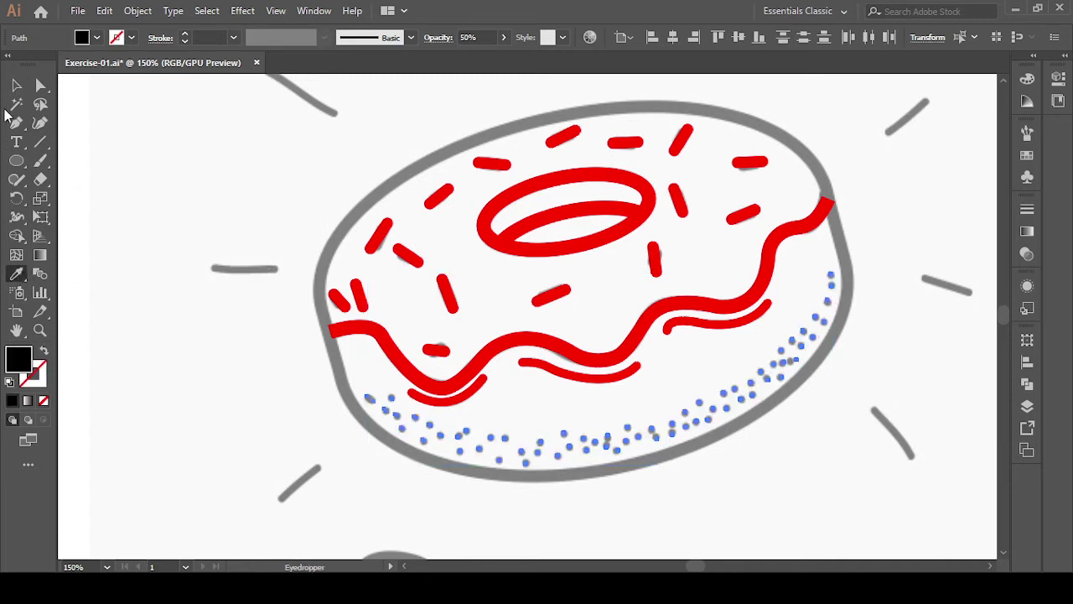
{"action": "left_click", "coordinate": [17, 85]}
{"action": "left_click", "coordinate": [174, 170]}
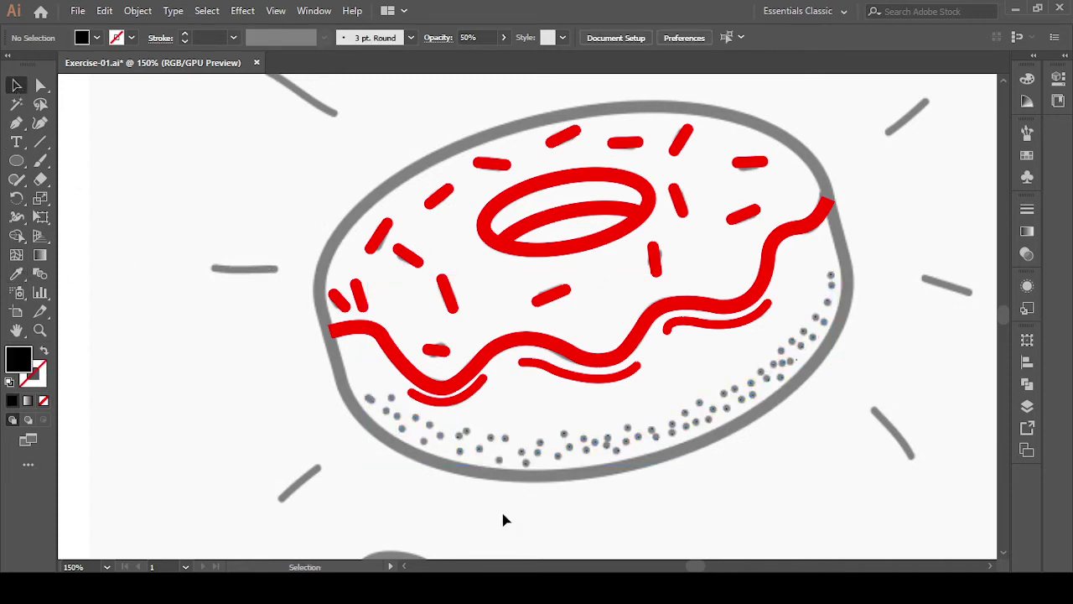
{"action": "scroll", "coordinate": [380, 463], "scroll_direction": "up", "scroll_amount": 4}
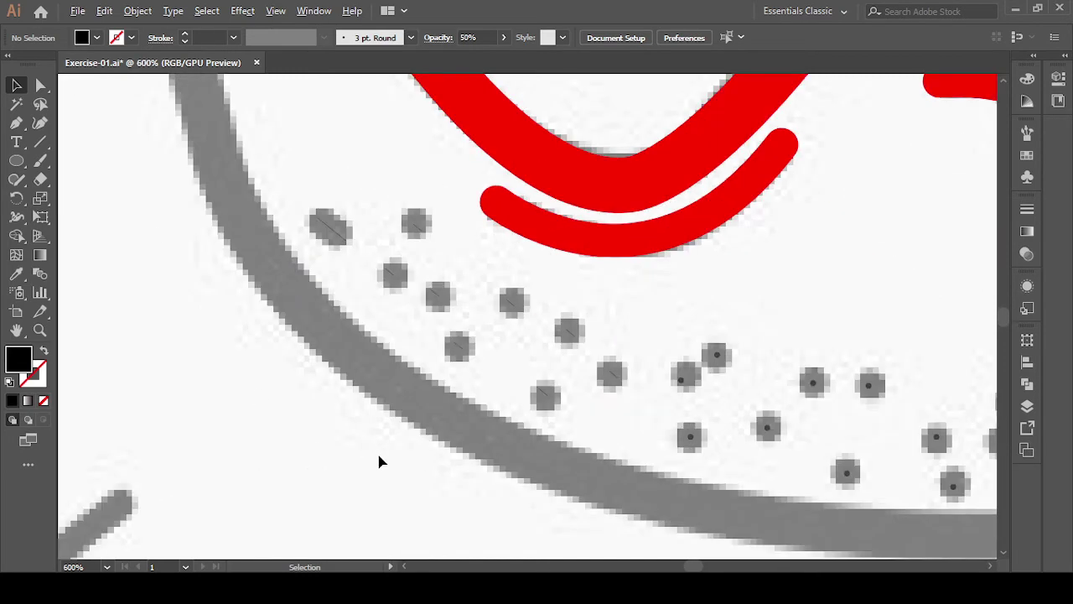
{"action": "key", "text": "ctrl+z"}
{"action": "key", "text": "ctrl+z"}
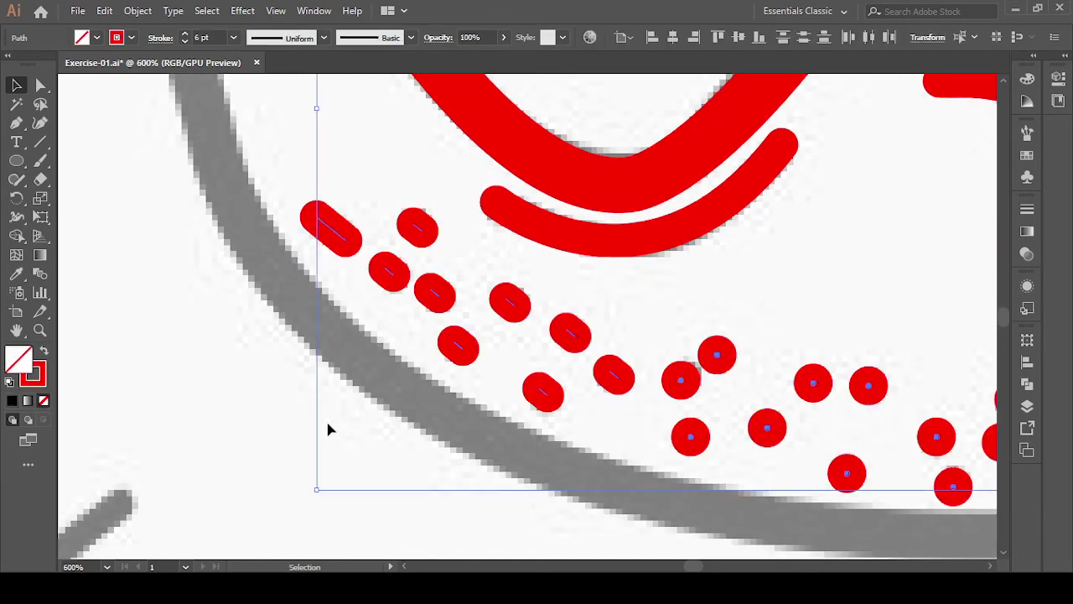
{"action": "scroll", "coordinate": [186, 394], "scroll_direction": "down", "scroll_amount": 2}
{"action": "left_click", "coordinate": [419, 494]}
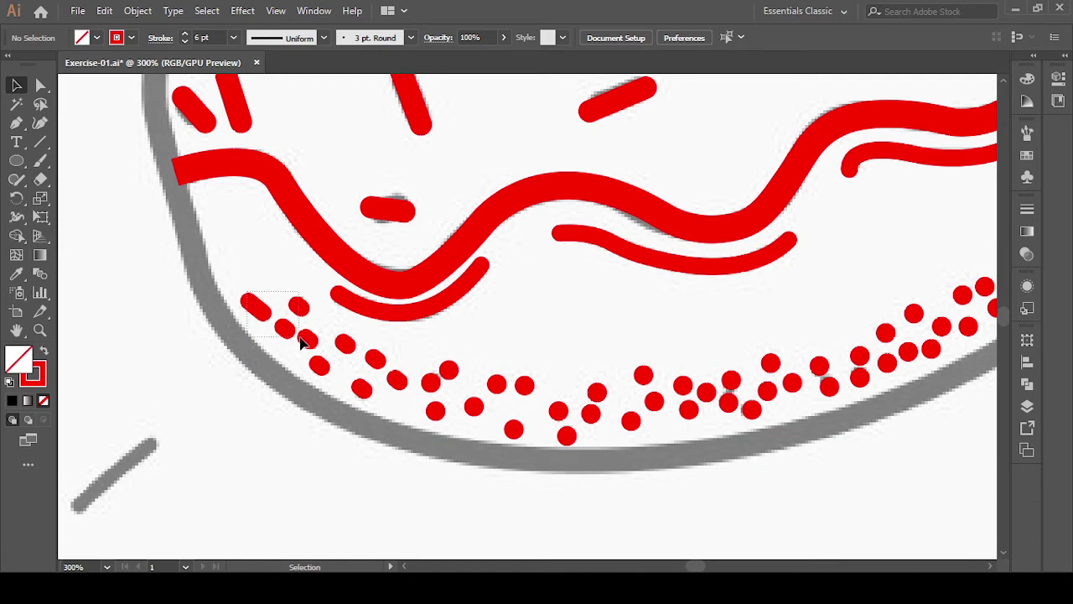
- Expand the small left-end cluster of dots with Fill and Stroke
{"action": "mouse_move", "coordinate": [283, 334]}
{"action": "left_mouse_down"}
{"action": "mouse_move", "coordinate": [310, 352]}
{"action": "mouse_move", "coordinate": [294, 351]}
{"action": "left_mouse_up"}
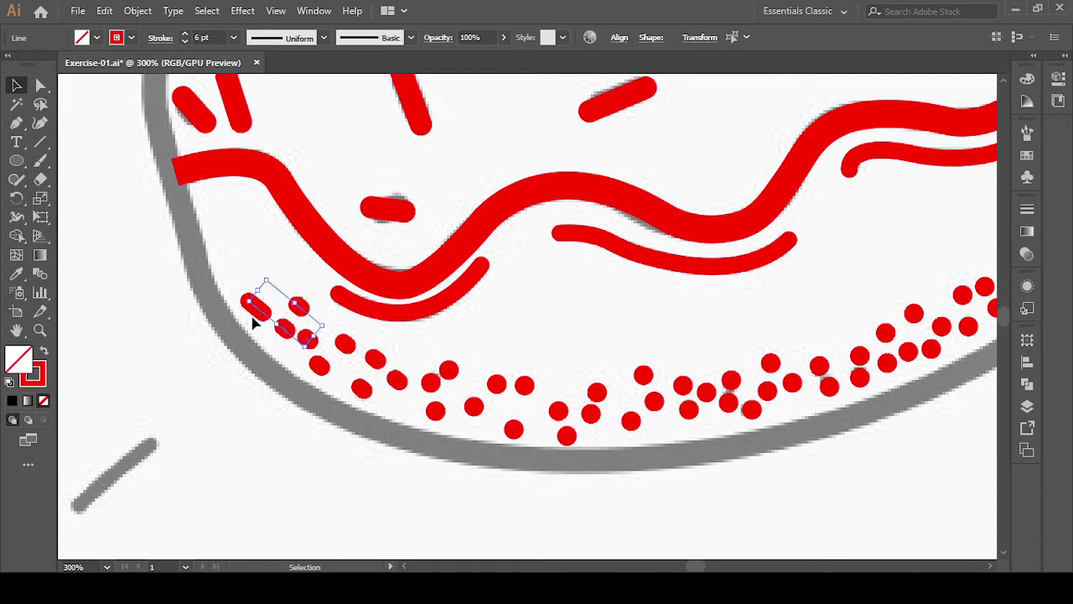
{"action": "left_click", "coordinate": [138, 11]}
{"action": "left_click", "coordinate": [198, 191]}
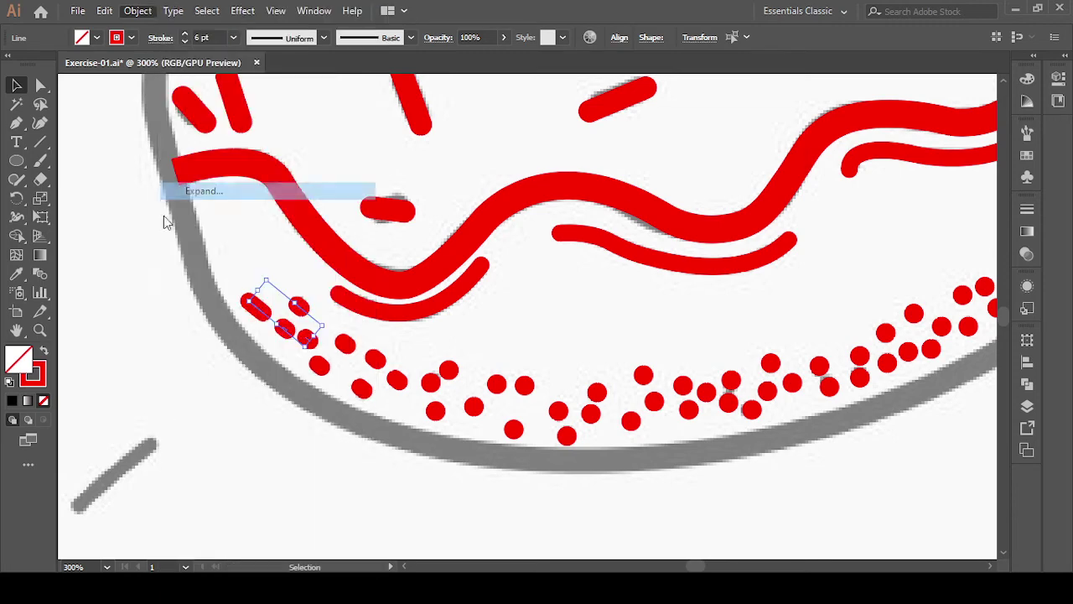
{"action": "left_click", "coordinate": [646, 353]}
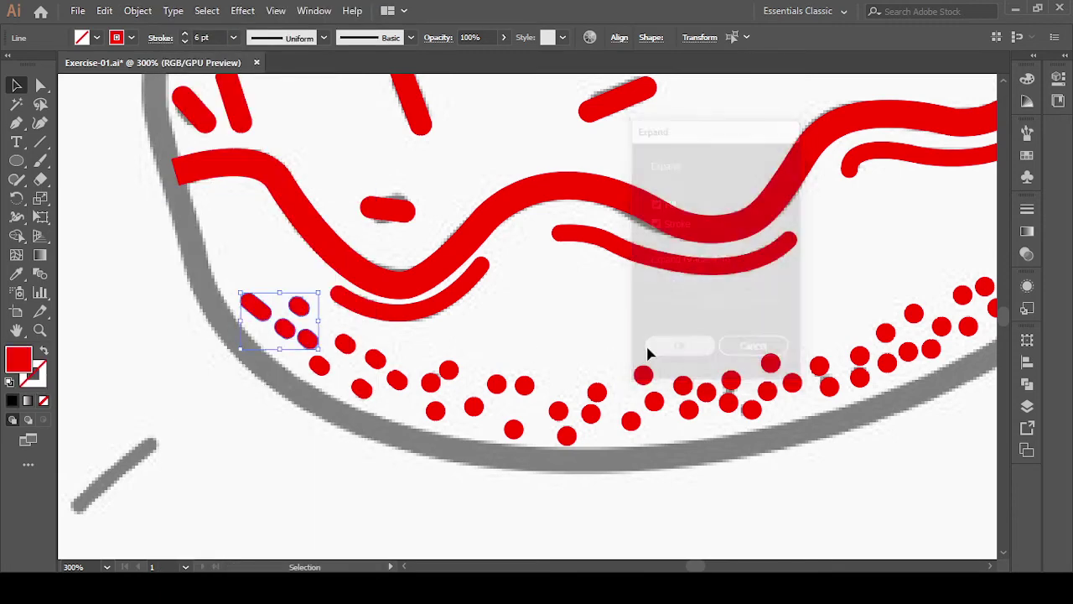
{"action": "left_click", "coordinate": [312, 412]}
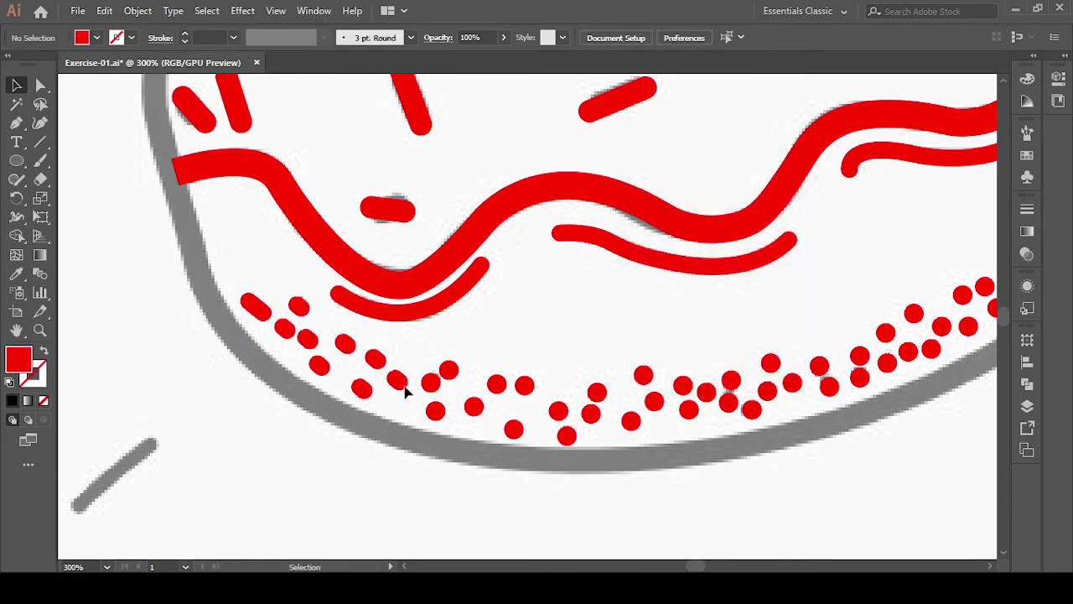
- Expand the dots along the middle of the bottom edge into outlines
{"action": "left_click_drag", "start_coordinate": [427, 359], "coordinate": [778, 445]}
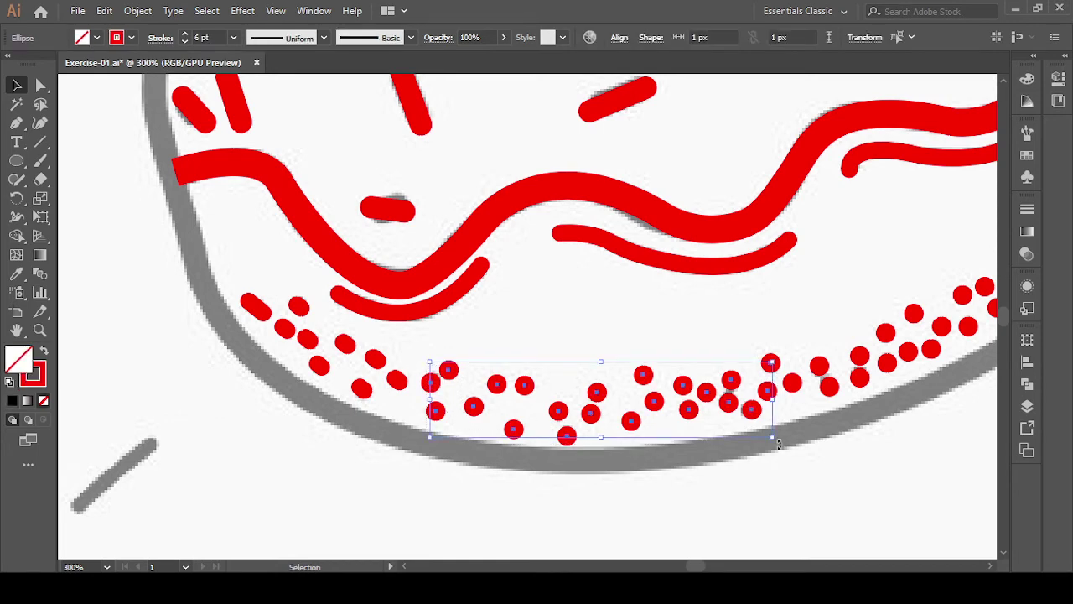
{"action": "left_click", "coordinate": [132, 10]}
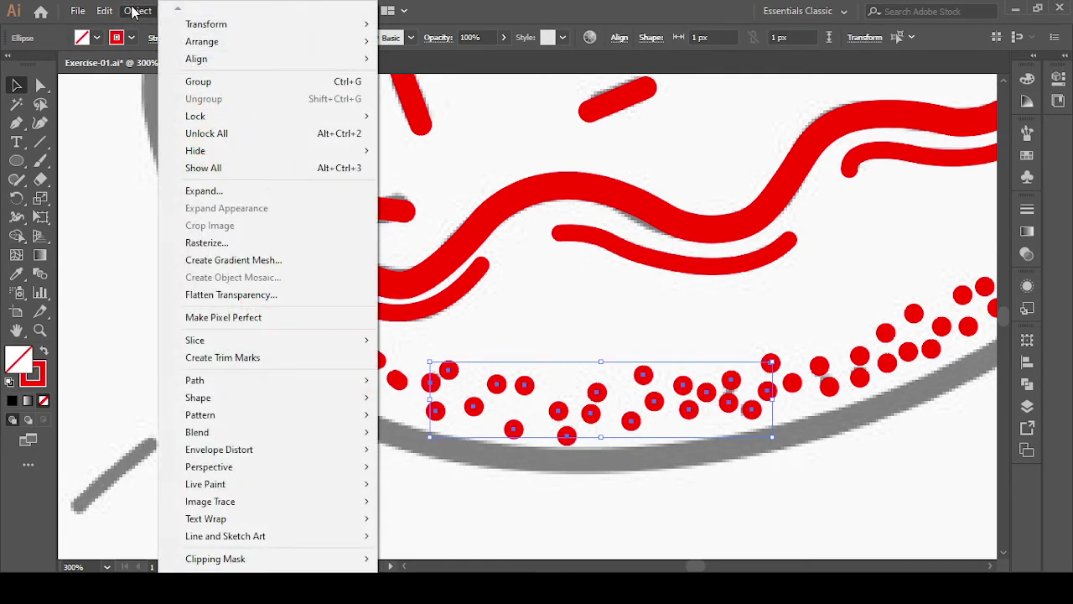
{"action": "left_click", "coordinate": [180, 190]}
{"action": "left_click", "coordinate": [662, 350]}
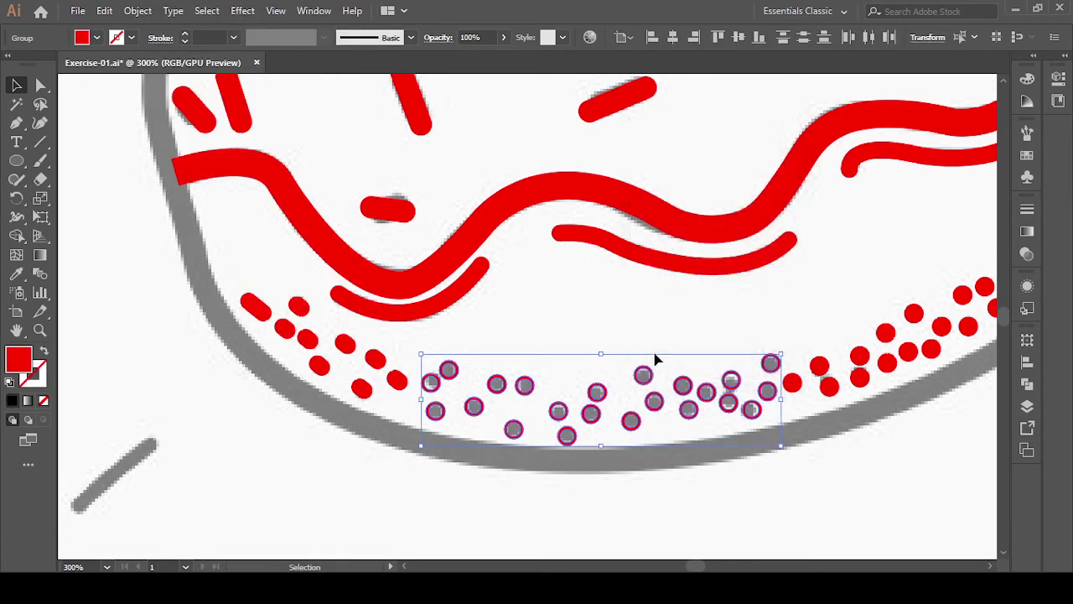
{"action": "left_click", "coordinate": [41, 351]}
{"action": "left_click", "coordinate": [42, 350]}
- Give the expanded circles a red dot's look and swap fill and stroke, leaving red rings
{"action": "left_click", "coordinate": [16, 274]}
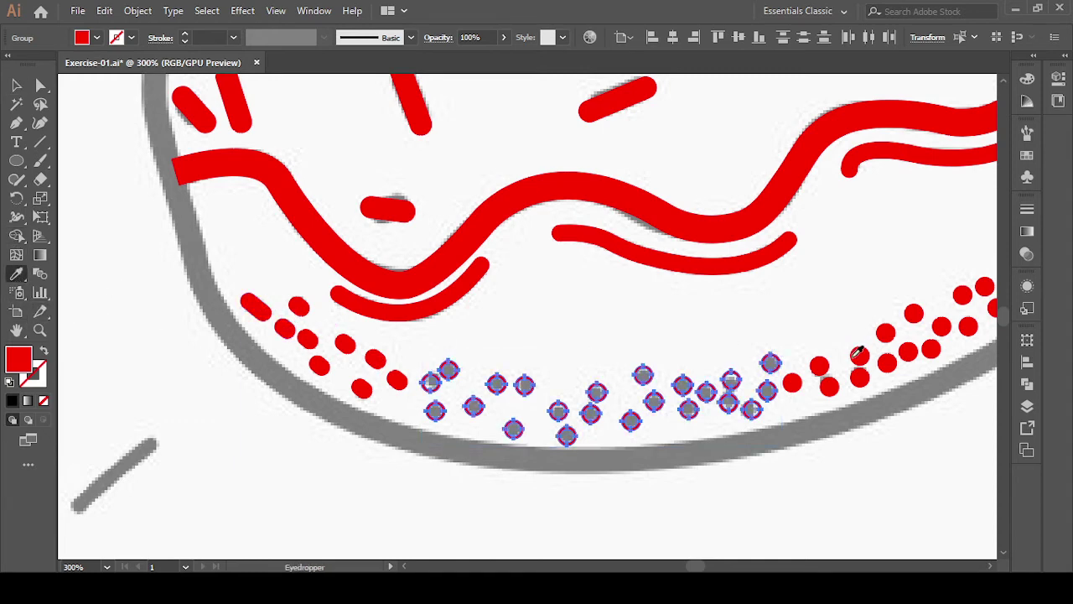
{"action": "left_click", "coordinate": [793, 379]}
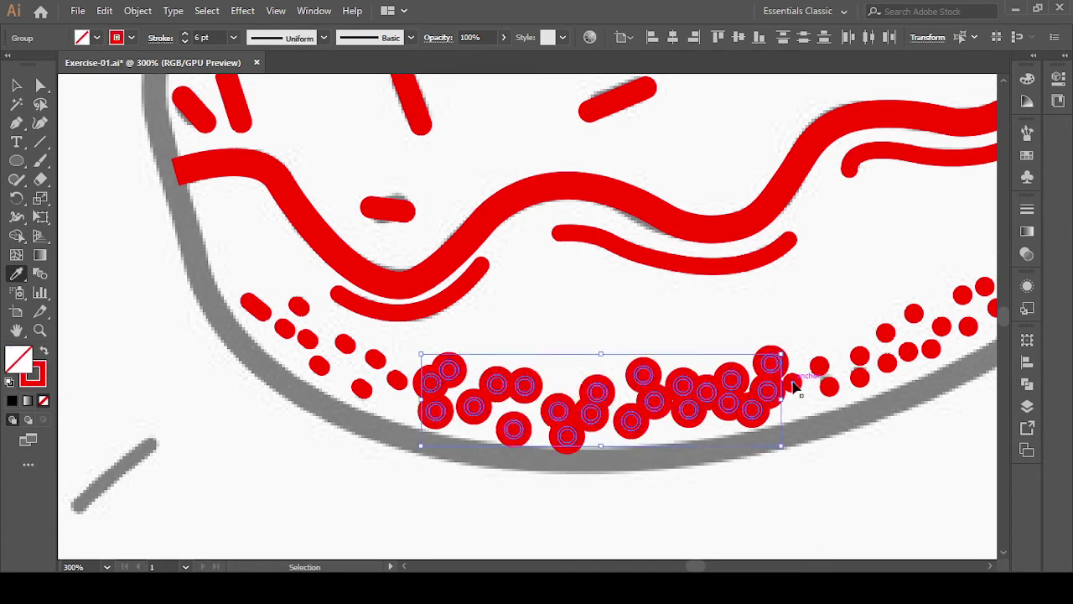
{"action": "key", "text": "shift+x"}
{"action": "left_click", "coordinate": [16, 85]}
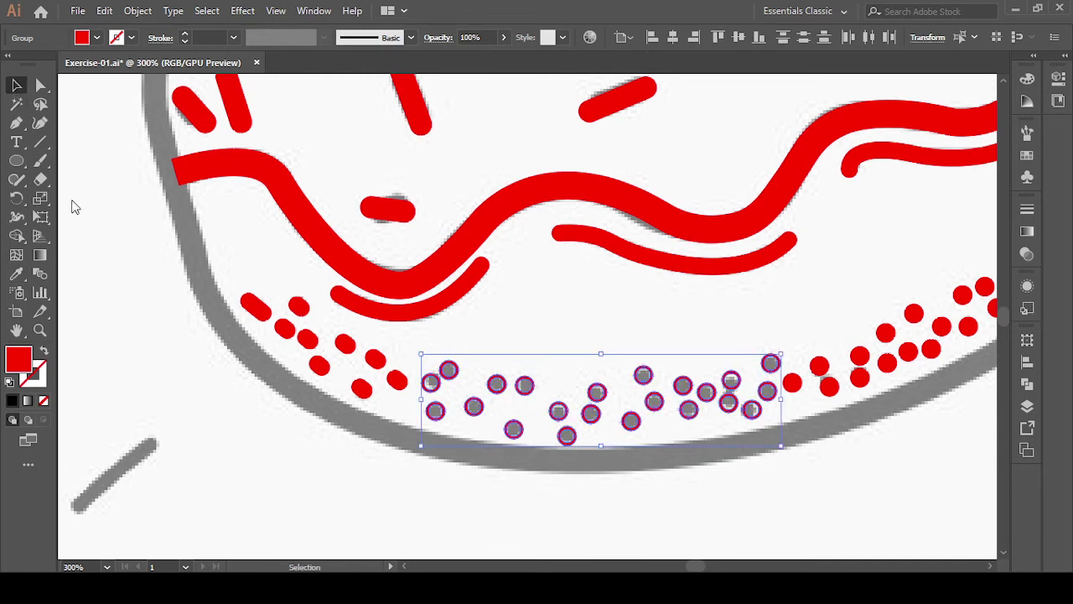
{"action": "left_click", "coordinate": [130, 277]}
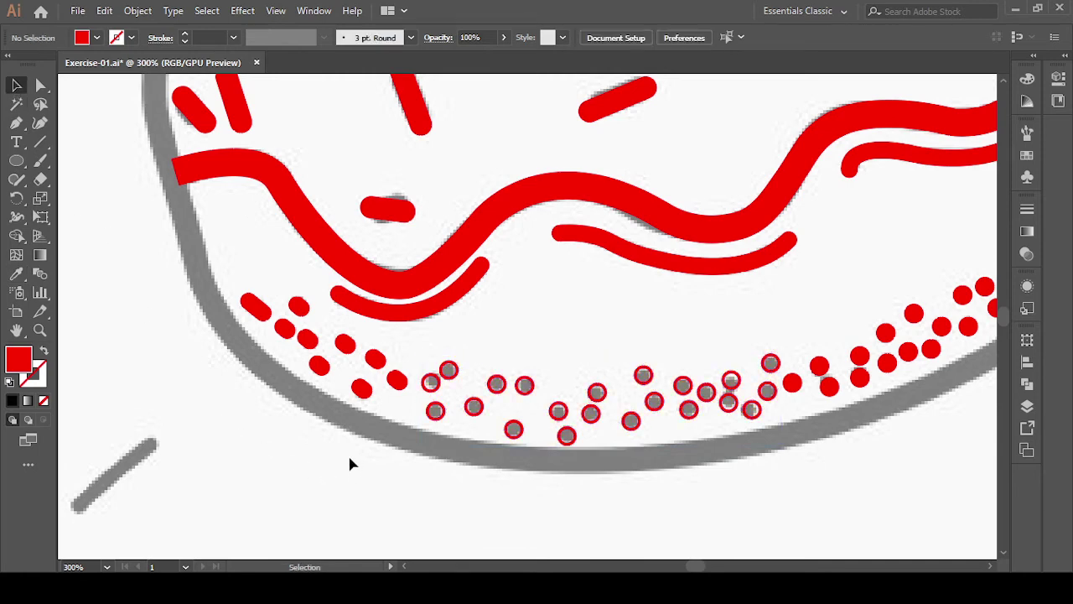
{"action": "scroll", "coordinate": [369, 436], "scroll_direction": "down", "scroll_amount": 2}
{"action": "scroll", "coordinate": [503, 474], "scroll_direction": "down", "scroll_amount": 2}
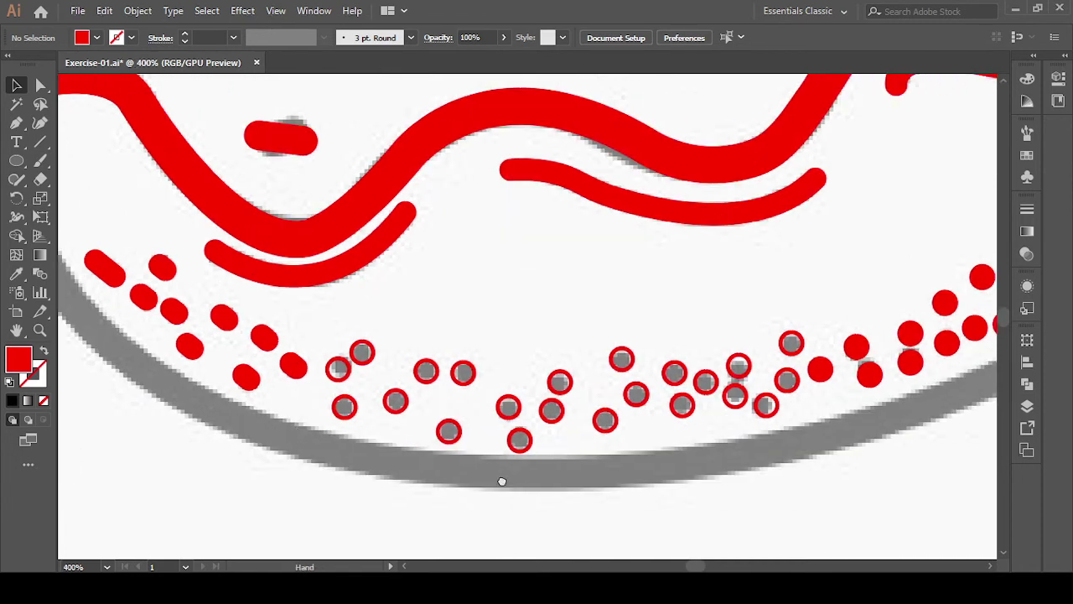
{"action": "scroll", "coordinate": [240, 395], "scroll_direction": "up", "scroll_amount": 1}
- Fill the three leftmost hollow crumb circles solid red with the Shape Builder
{"action": "left_click_drag", "start_coordinate": [271, 414], "coordinate": [270, 413]}
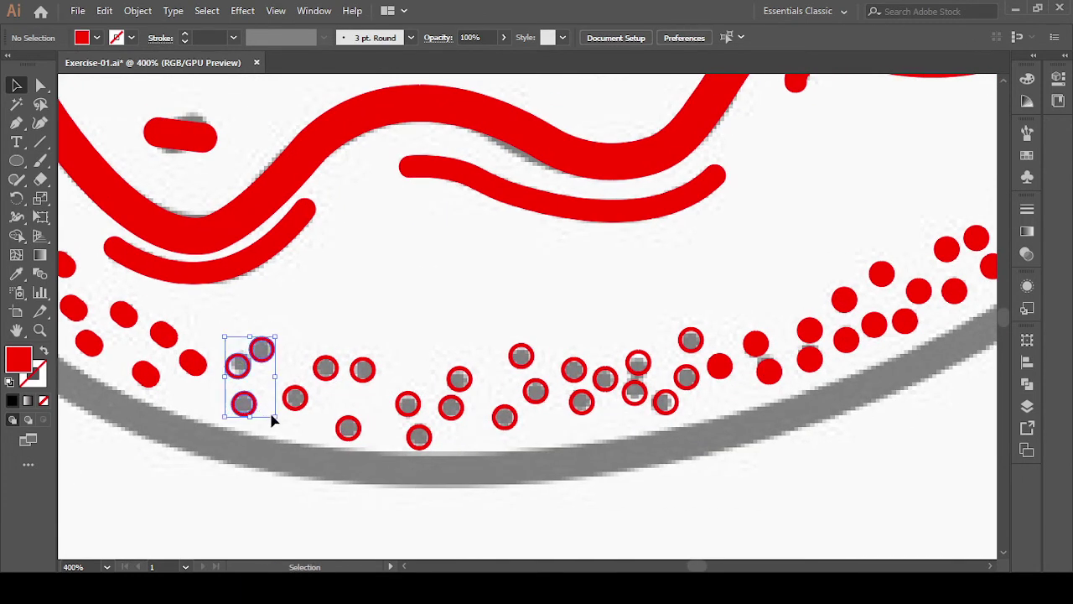
{"action": "left_click", "coordinate": [16, 236]}
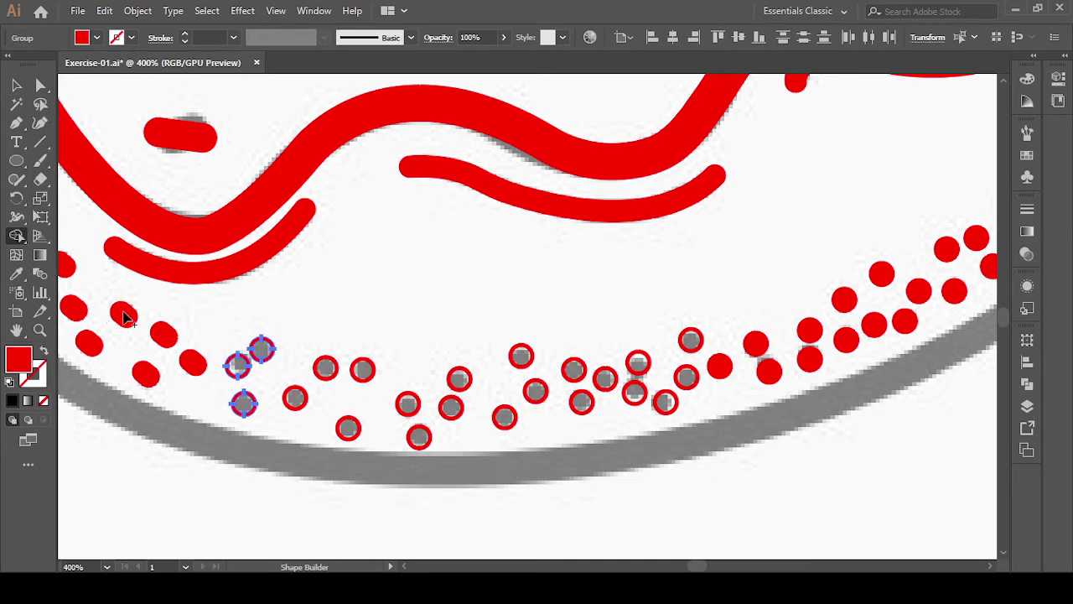
{"action": "scroll", "coordinate": [233, 371], "scroll_direction": "up", "scroll_amount": 2}
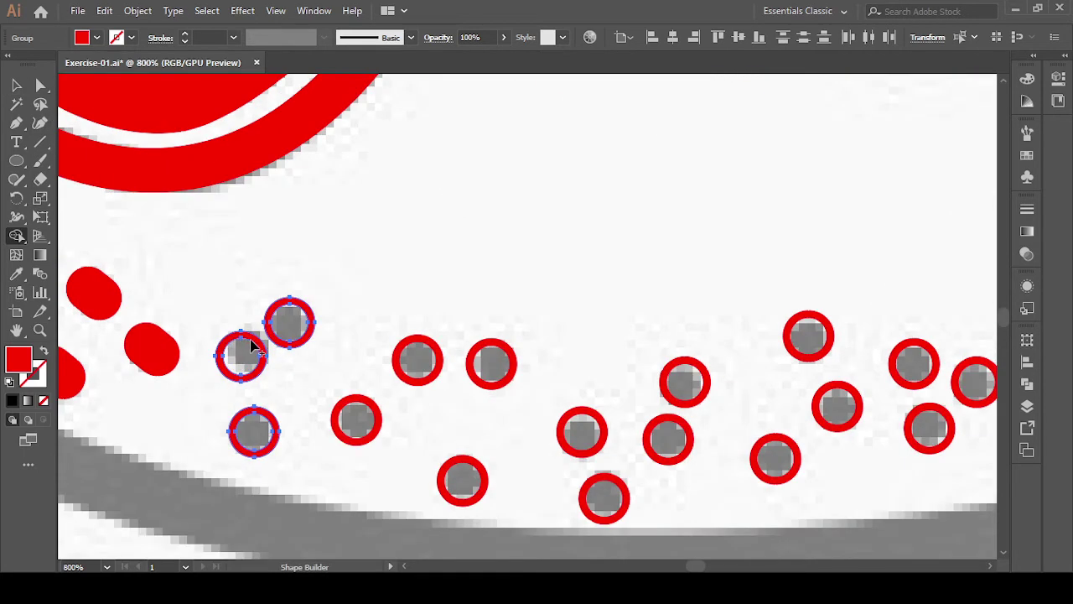
{"action": "left_click", "coordinate": [245, 352]}
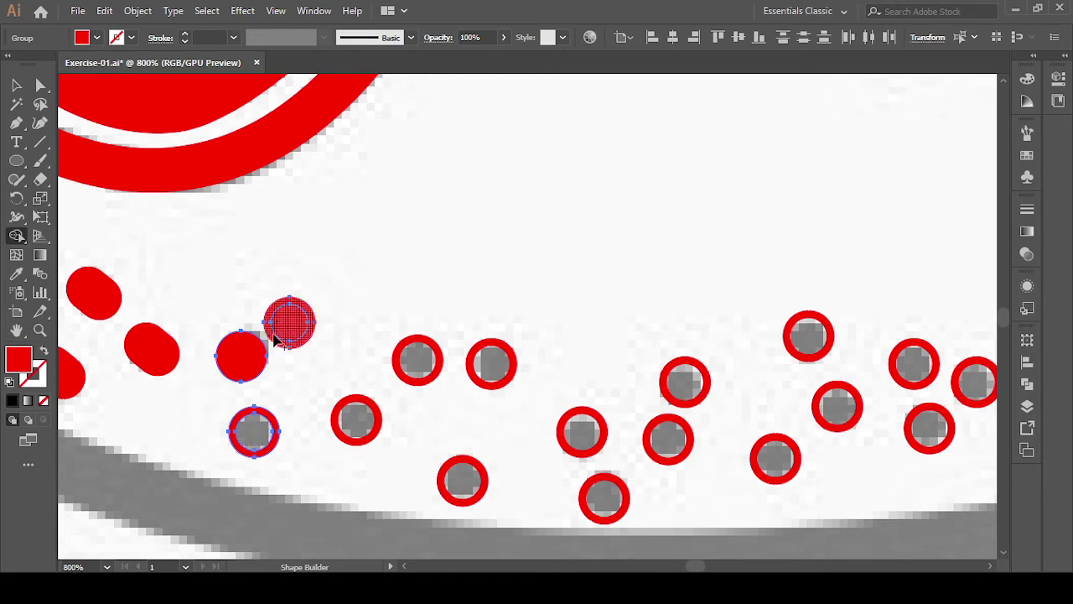
{"action": "left_click", "coordinate": [274, 336]}
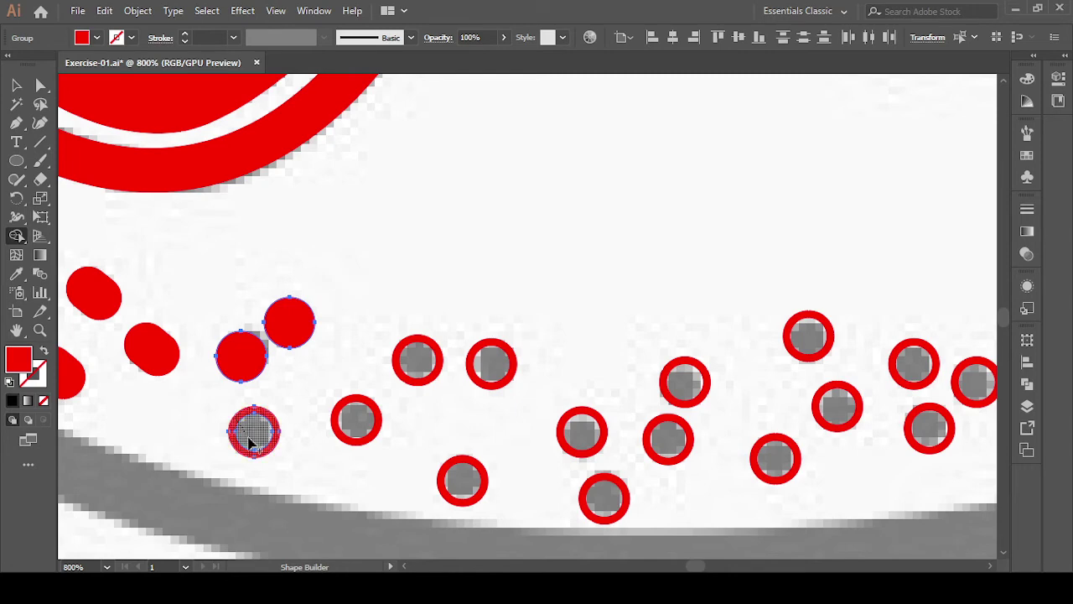
{"action": "left_click", "coordinate": [252, 442]}
{"action": "scroll", "coordinate": [445, 451], "scroll_direction": "up", "scroll_amount": 3}
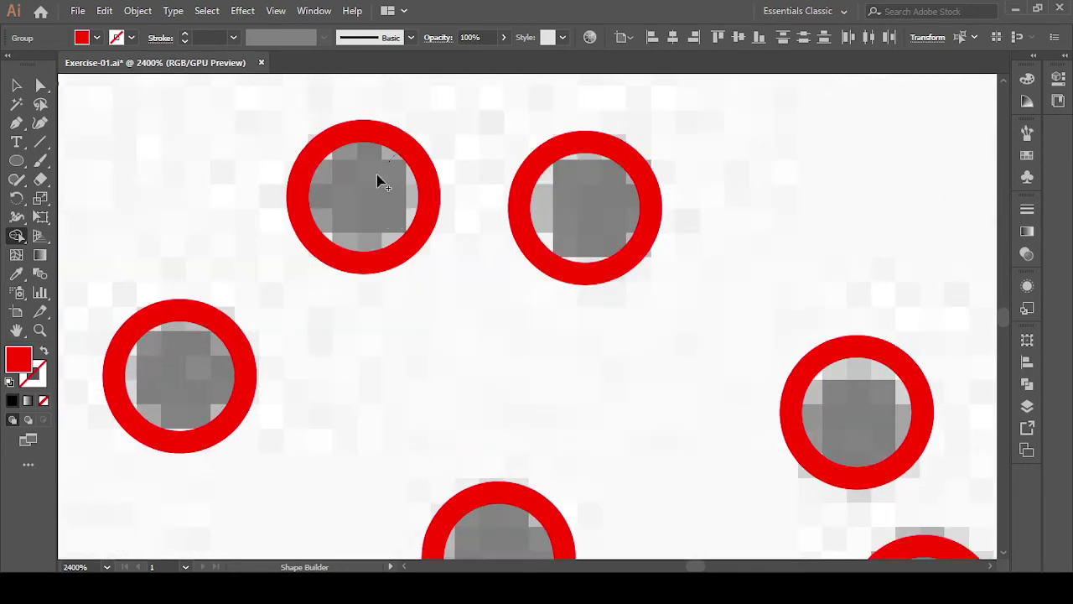
{"action": "scroll", "coordinate": [259, 147], "scroll_direction": "down", "scroll_amount": 3}
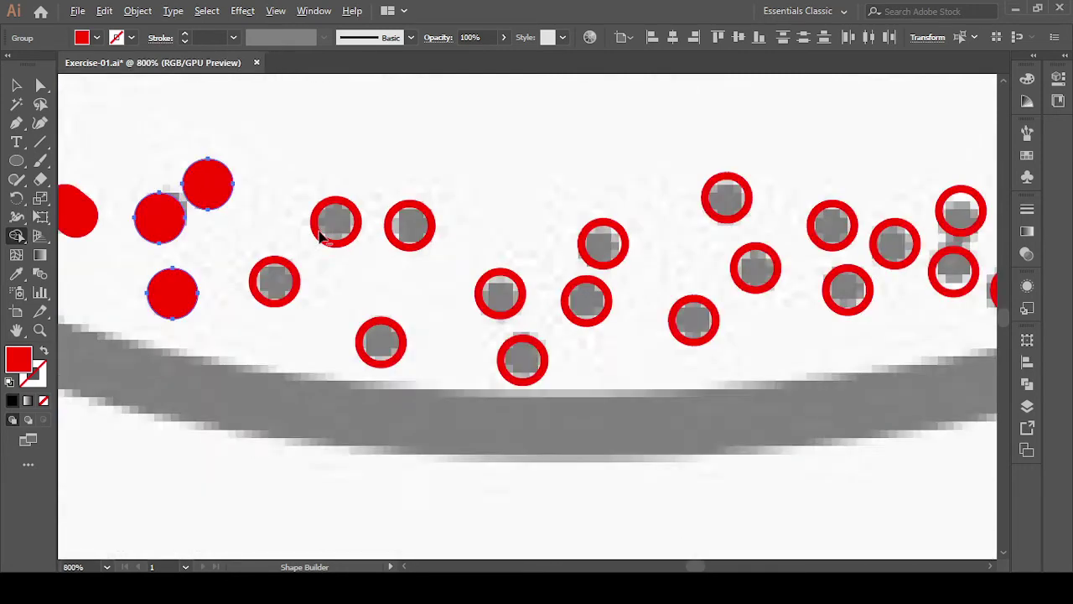
{"action": "scroll", "coordinate": [268, 300], "scroll_direction": "down", "scroll_amount": 1}
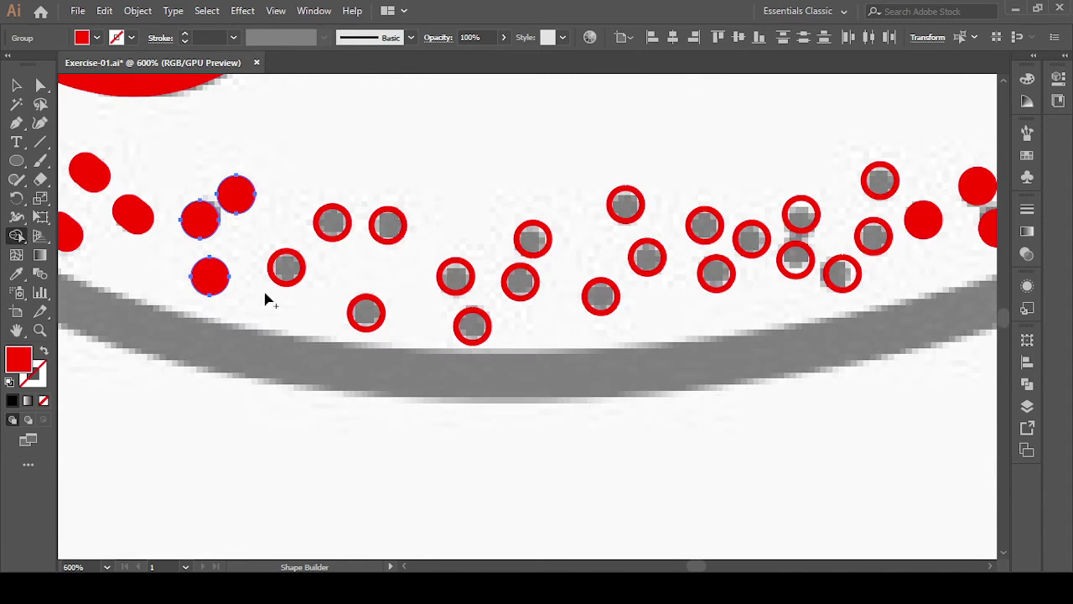
{"action": "left_click", "coordinate": [16, 85]}
{"action": "left_click", "coordinate": [327, 178]}
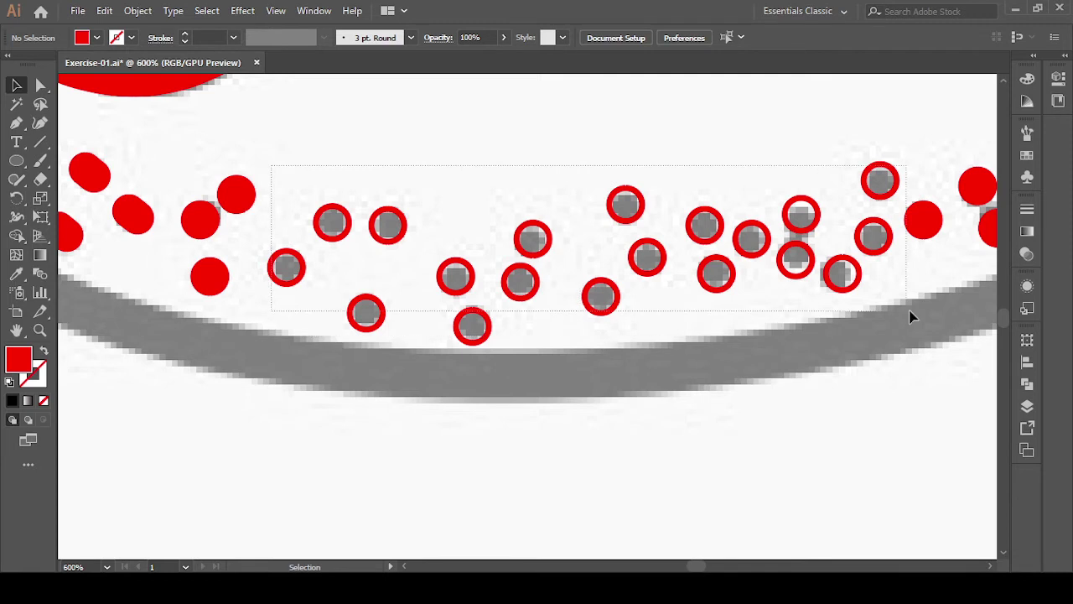
- Merge the first batch of remaining red rings with their holes into solid dots
{"action": "left_click_drag", "start_coordinate": [912, 317], "coordinate": [898, 314]}
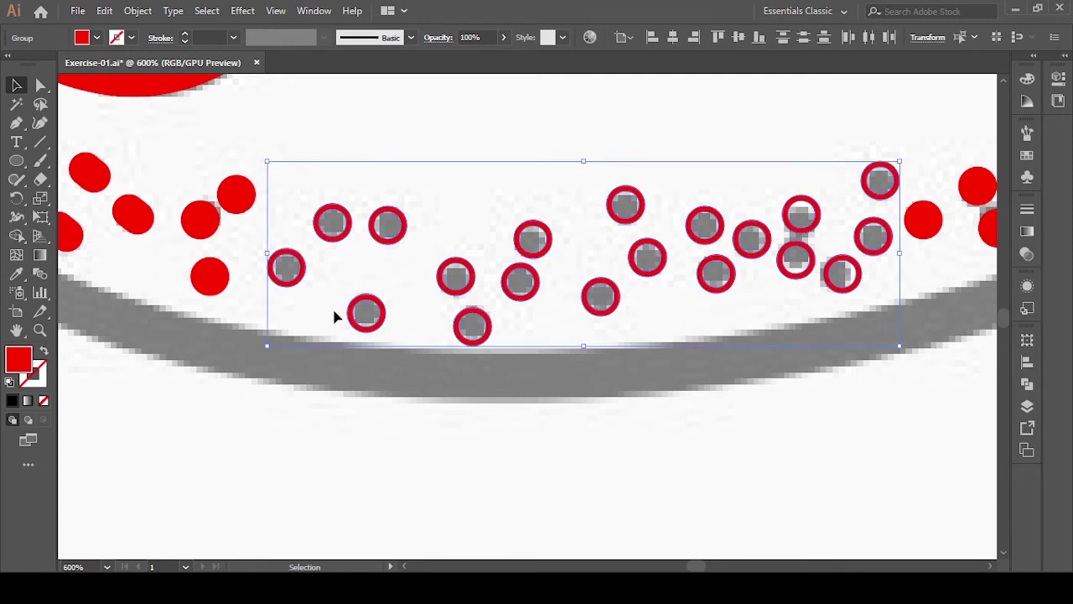
{"action": "left_click", "coordinate": [14, 237]}
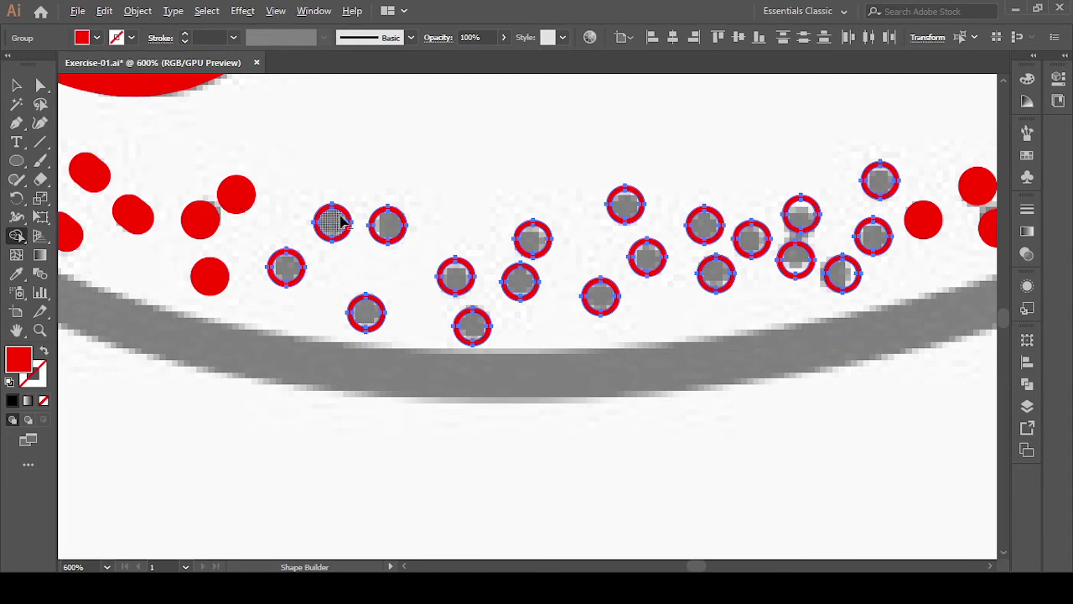
{"action": "scroll", "coordinate": [340, 221], "scroll_direction": "up", "scroll_amount": 3}
{"action": "left_click_drag", "start_coordinate": [307, 217], "coordinate": [268, 302]}
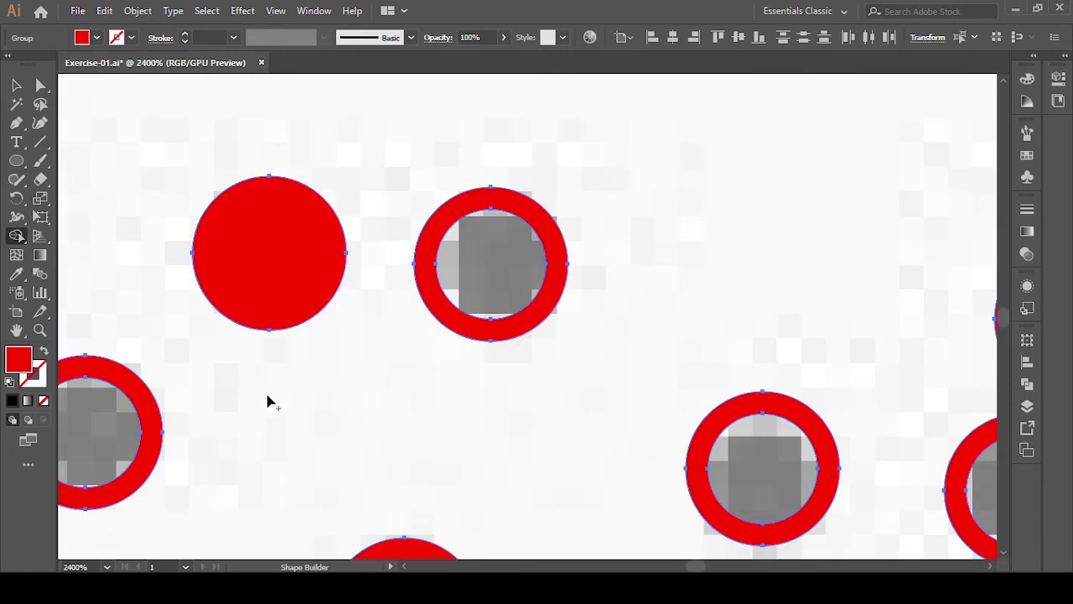
{"action": "left_click_drag", "start_coordinate": [204, 390], "coordinate": [451, 271]}
{"action": "left_click_drag", "start_coordinate": [376, 276], "coordinate": [336, 319]}
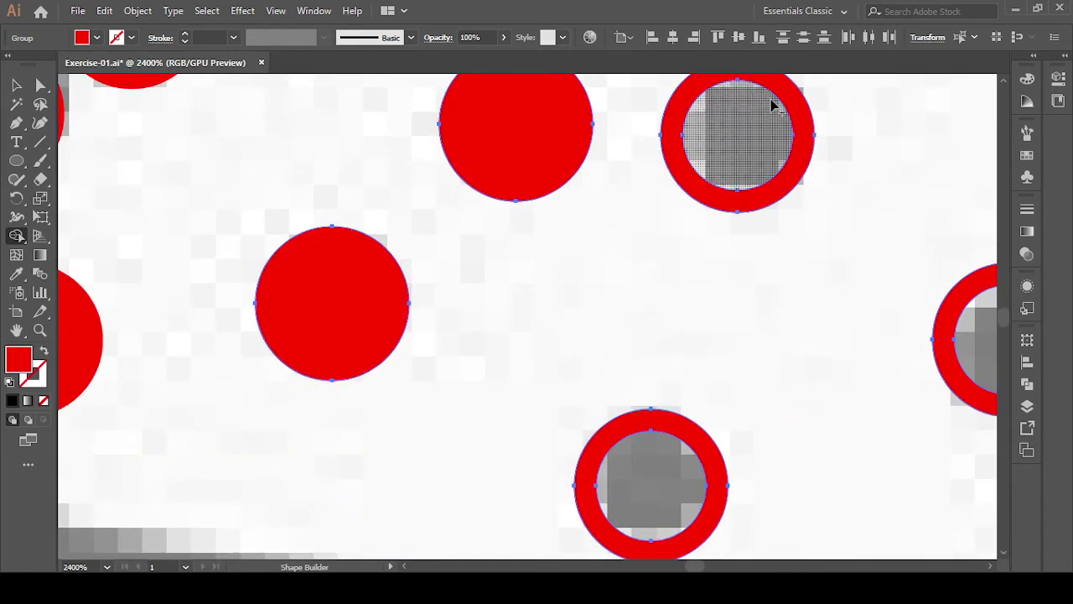
{"action": "left_click_drag", "start_coordinate": [759, 113], "coordinate": [729, 206]}
{"action": "mouse_move", "coordinate": [766, 281]}
{"action": "left_mouse_down"}
{"action": "mouse_move", "coordinate": [666, 289]}
{"action": "mouse_move", "coordinate": [288, 163]}
{"action": "left_mouse_up"}
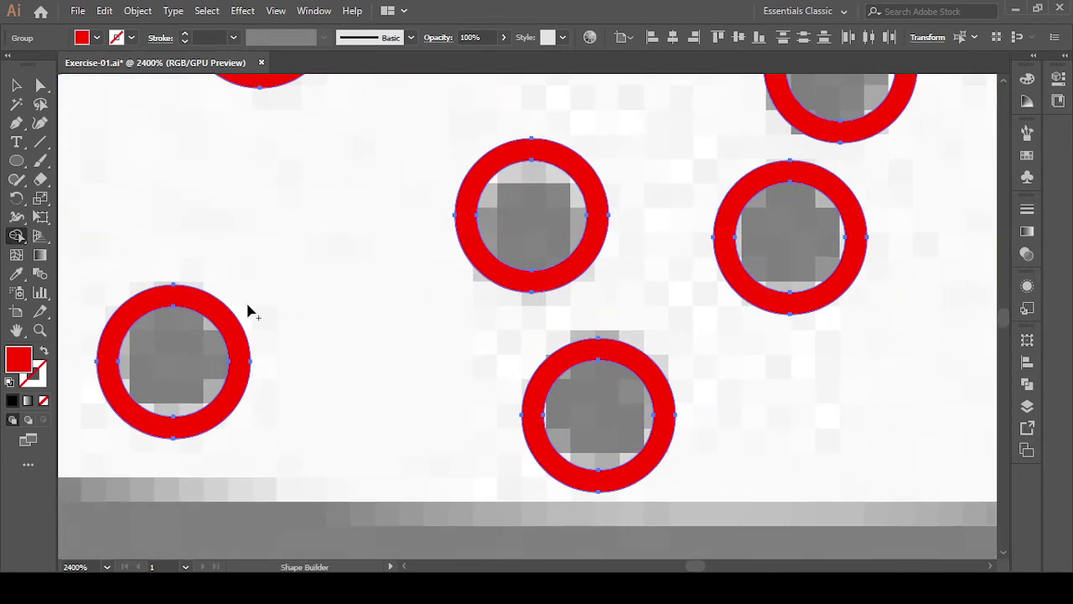
{"action": "left_click_drag", "start_coordinate": [232, 343], "coordinate": [158, 427]}
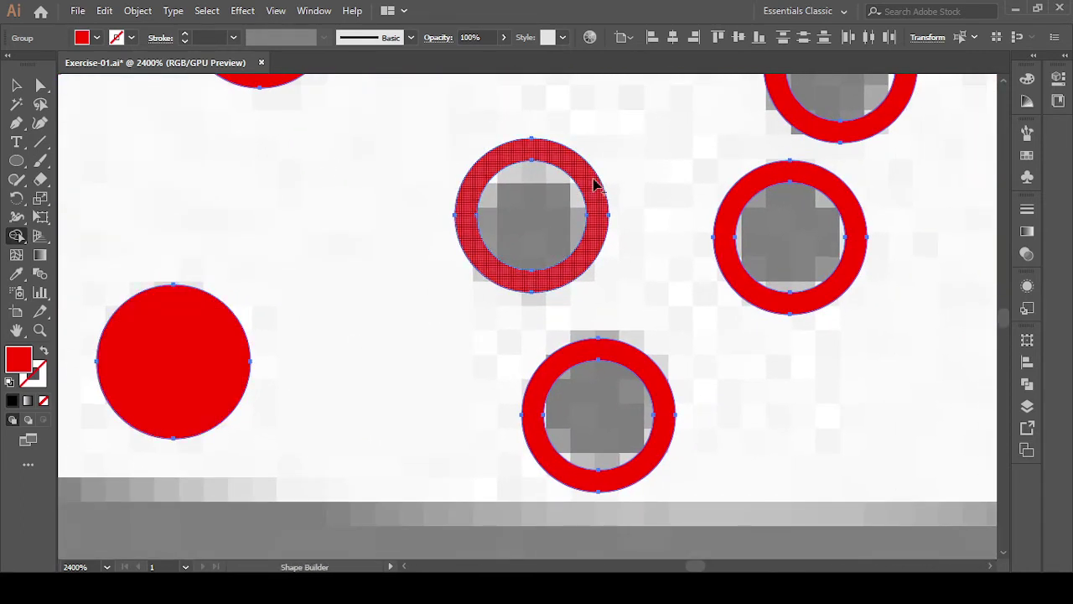
{"action": "left_click_drag", "start_coordinate": [594, 184], "coordinate": [503, 271]}
{"action": "left_click_drag", "start_coordinate": [849, 207], "coordinate": [747, 288]}
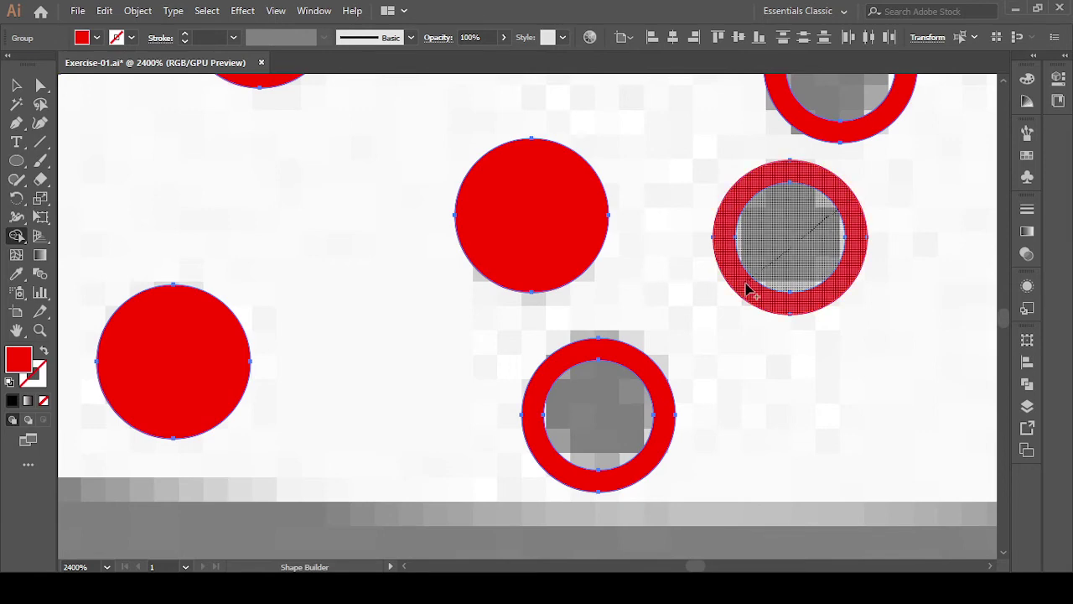
{"action": "left_click_drag", "start_coordinate": [633, 374], "coordinate": [561, 476]}
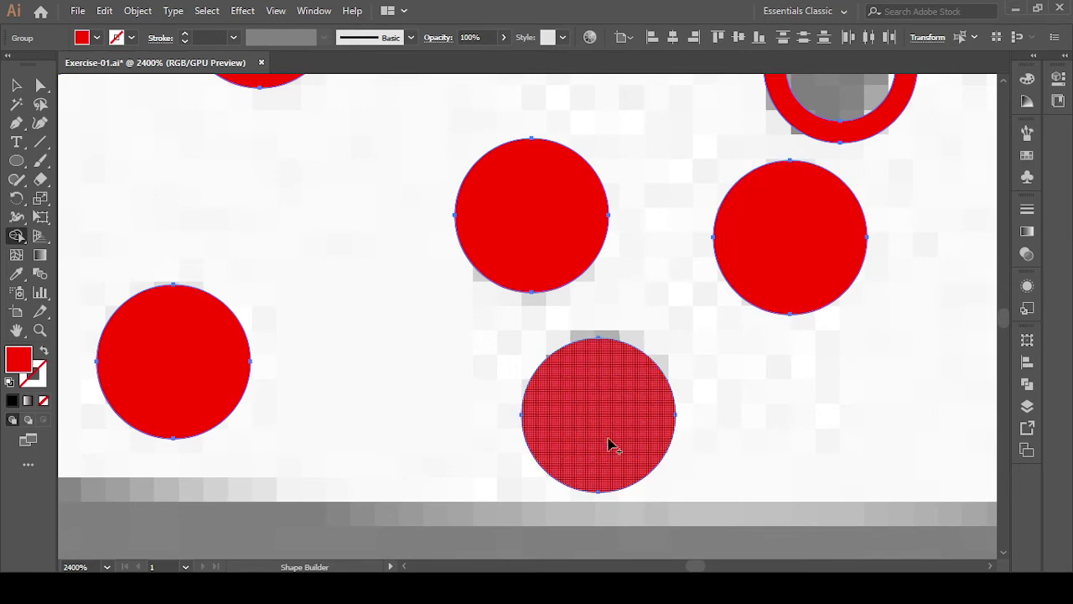
- Merge the next two clusters of crumb rings into solid red dots
{"action": "key", "text": "ctrl+minus"}
{"action": "key", "text": "ctrl+minus"}
{"action": "key", "text": "ctrl+minus"}
{"action": "key", "text": "ctrl+plus"}
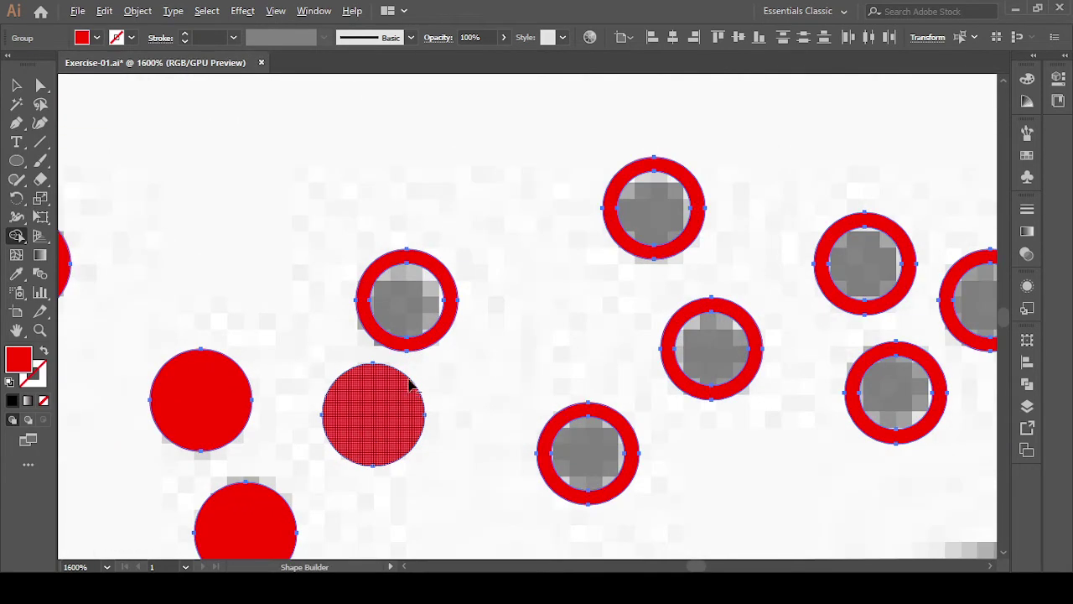
{"action": "left_click_drag", "start_coordinate": [444, 277], "coordinate": [430, 318]}
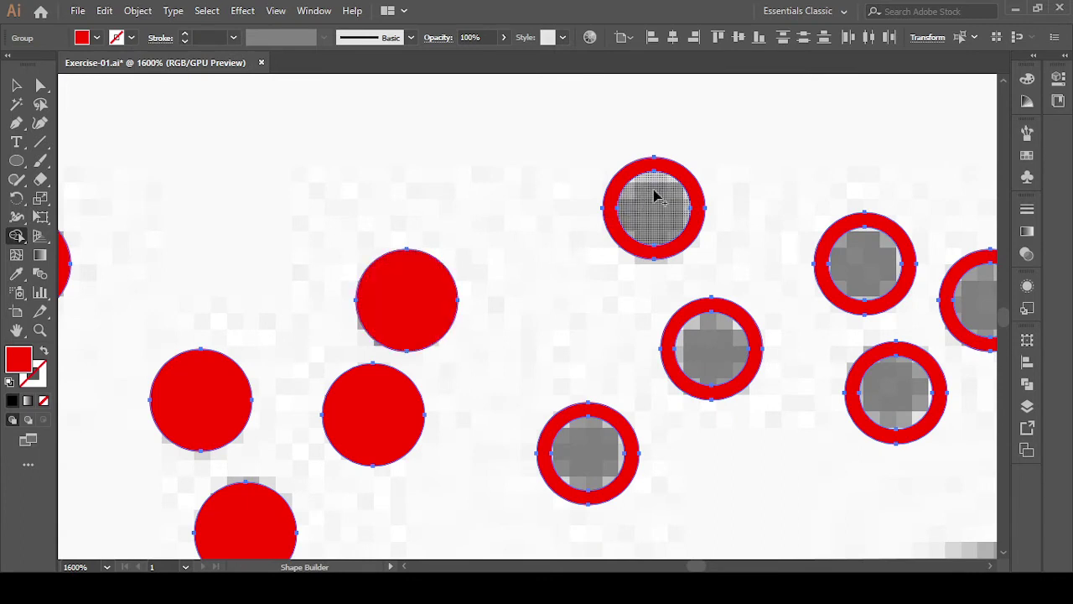
{"action": "left_click_drag", "start_coordinate": [682, 179], "coordinate": [631, 239]}
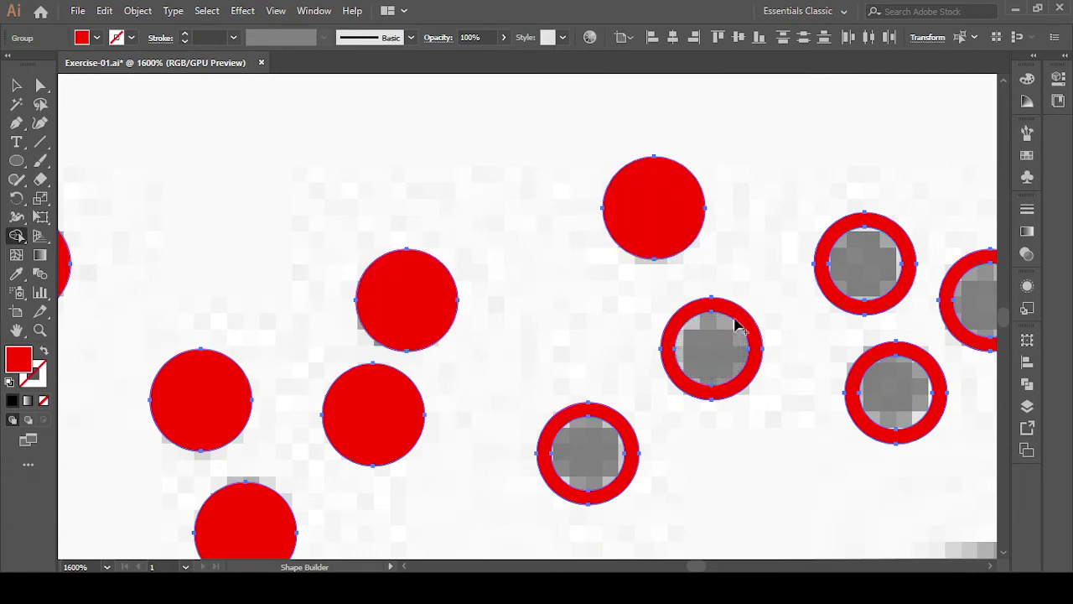
{"action": "left_click_drag", "start_coordinate": [695, 360], "coordinate": [681, 388]}
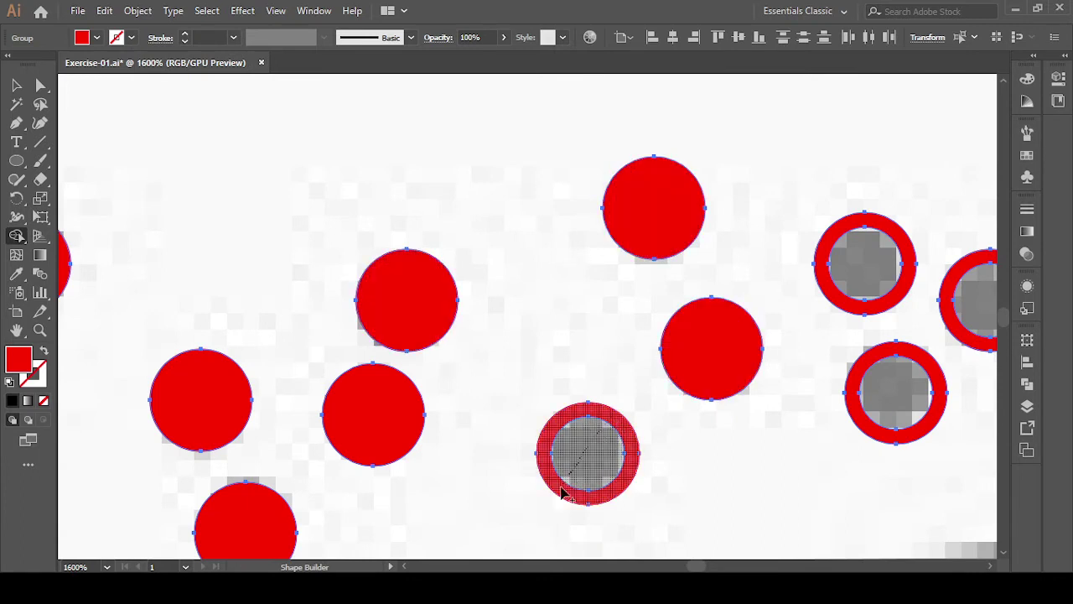
{"action": "left_click_drag", "start_coordinate": [561, 492], "coordinate": [596, 496]}
{"action": "left_click_drag", "start_coordinate": [728, 458], "coordinate": [266, 457]}
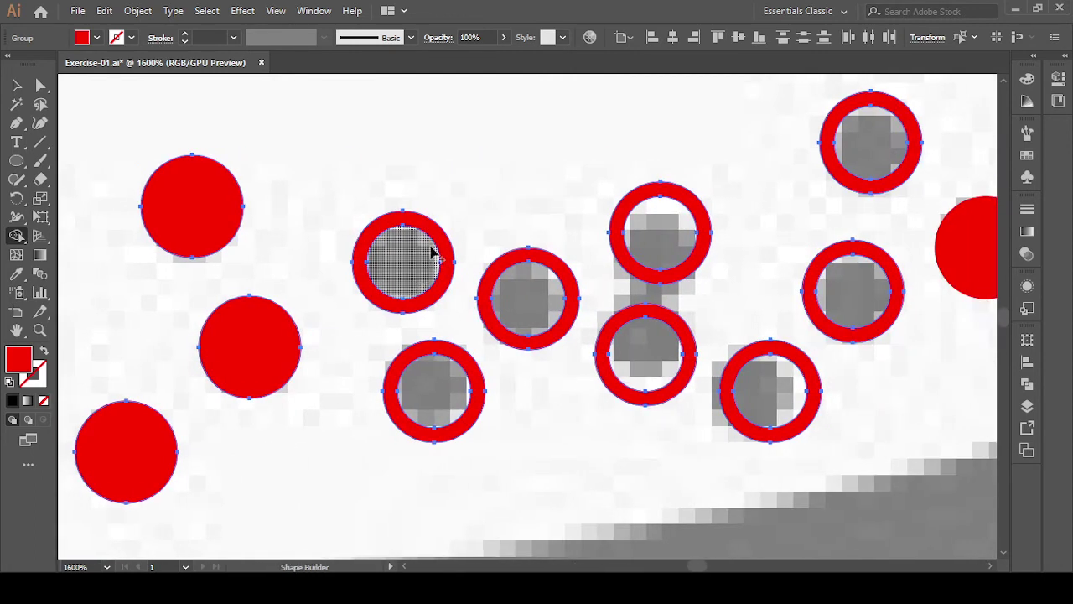
{"action": "left_click_drag", "start_coordinate": [433, 249], "coordinate": [388, 288]}
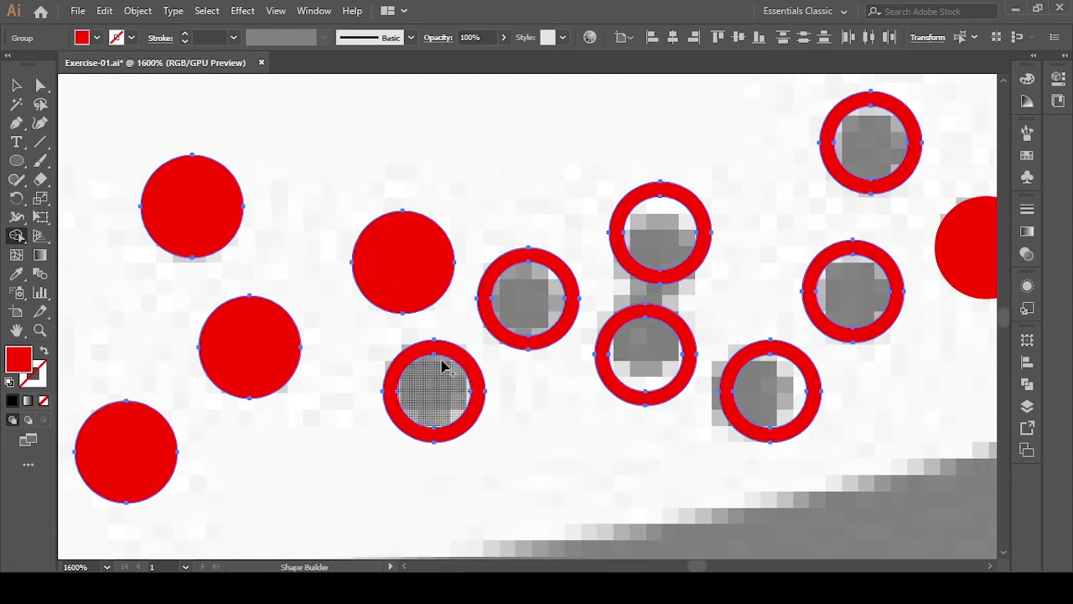
{"action": "left_click_drag", "start_coordinate": [443, 369], "coordinate": [446, 405]}
{"action": "left_click_drag", "start_coordinate": [557, 277], "coordinate": [526, 317]}
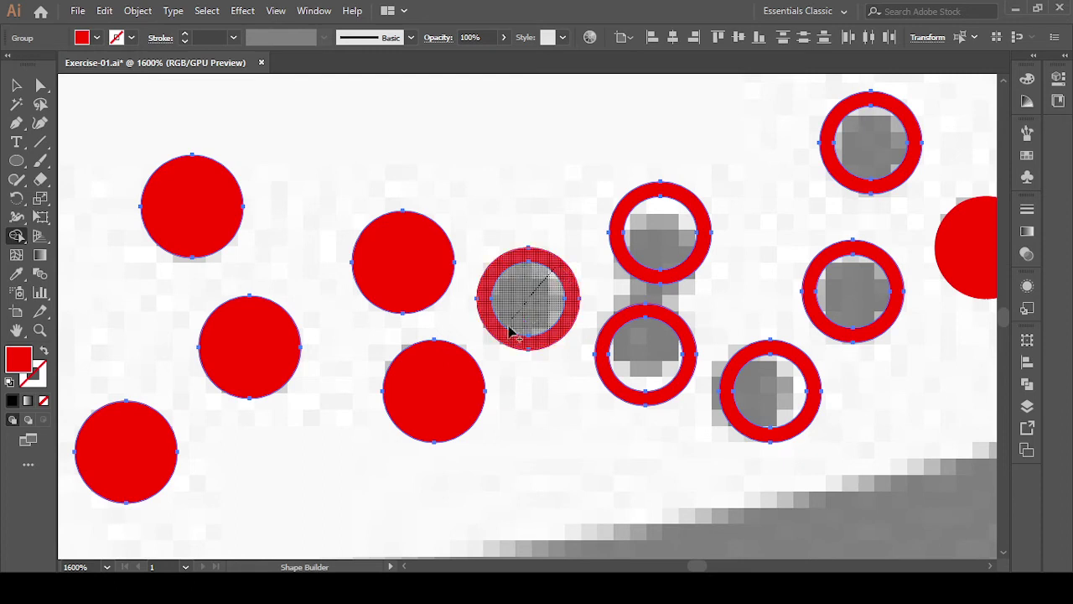
{"action": "left_click_drag", "start_coordinate": [678, 208], "coordinate": [646, 267]}
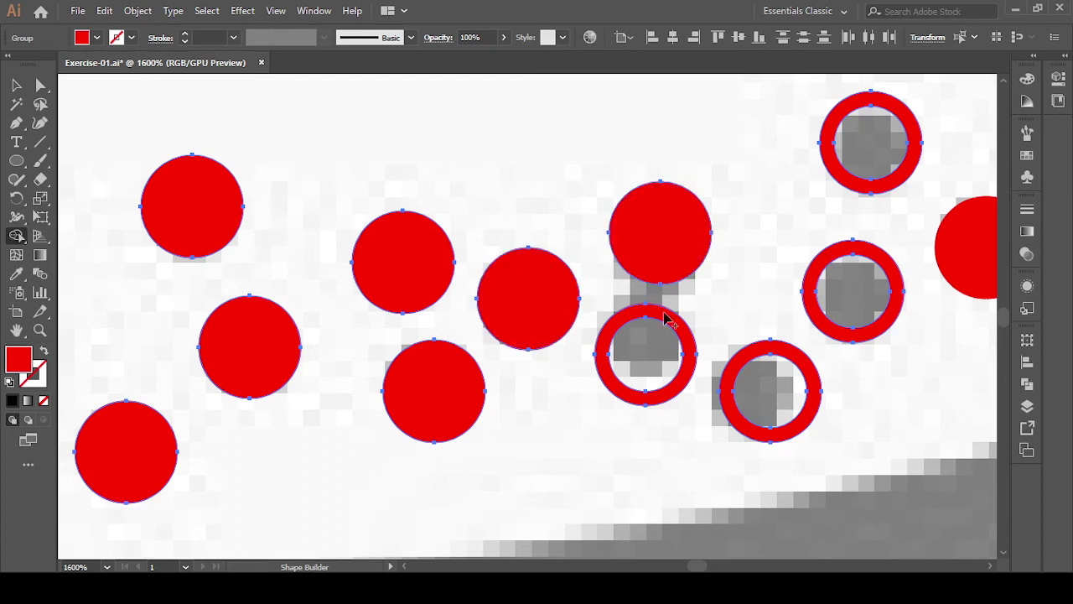
{"action": "left_click_drag", "start_coordinate": [677, 330], "coordinate": [637, 395]}
- Fill the last top, middle and bottom rings on the right solid red
{"action": "scroll", "coordinate": [705, 340], "scroll_direction": "right", "scroll_amount": 5}
{"action": "scroll", "coordinate": [705, 340], "scroll_direction": "up", "scroll_amount": 1}
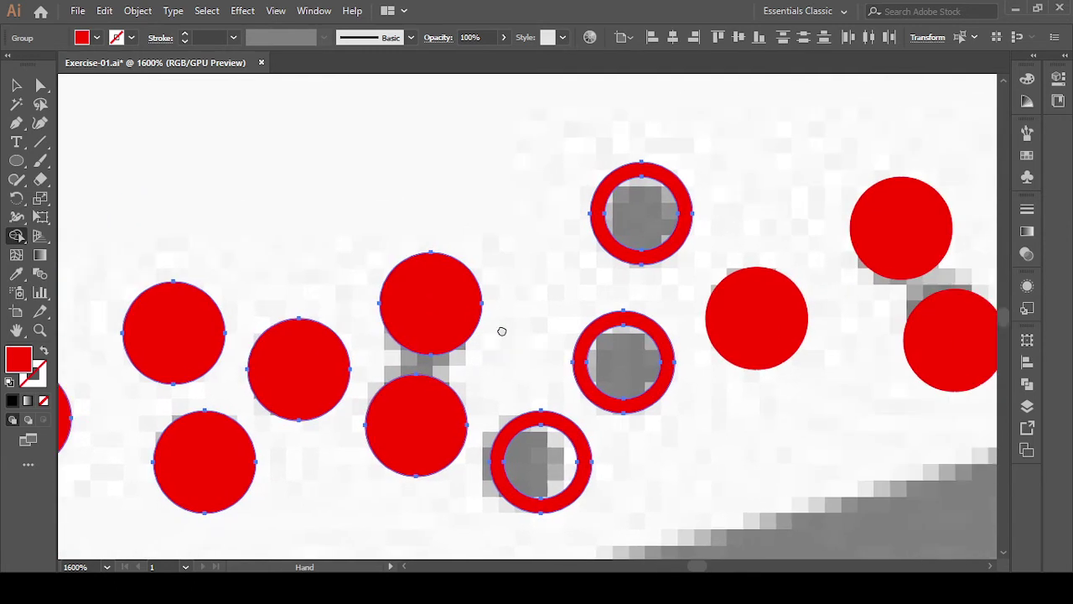
{"action": "scroll", "coordinate": [501, 330], "scroll_direction": "right", "scroll_amount": 2}
{"action": "left_click_drag", "start_coordinate": [607, 199], "coordinate": [537, 260]}
{"action": "left_click_drag", "start_coordinate": [586, 346], "coordinate": [542, 391]}
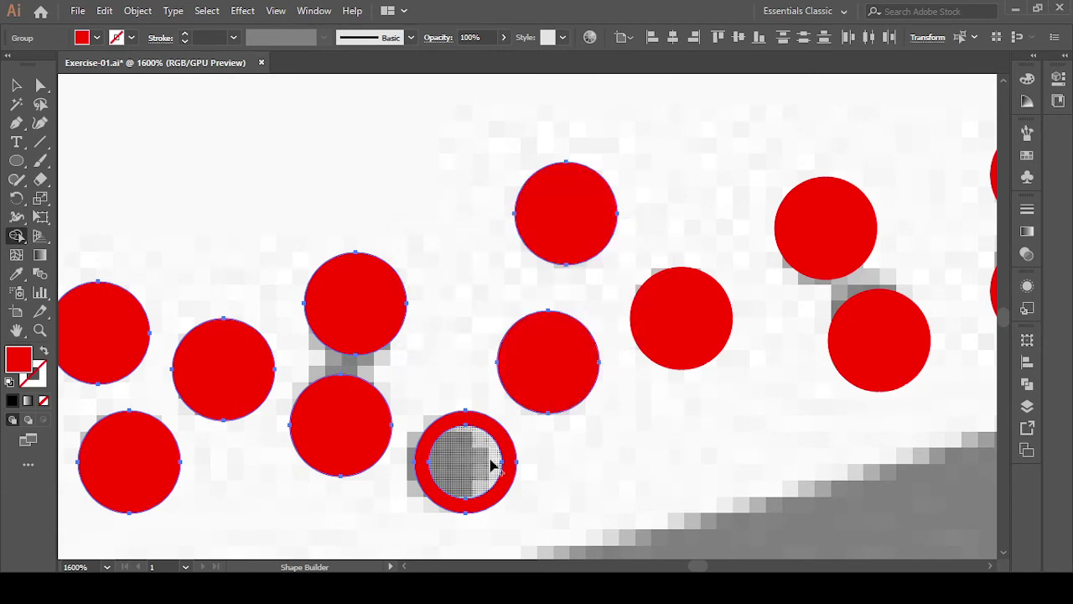
{"action": "left_click_drag", "start_coordinate": [484, 465], "coordinate": [456, 503]}
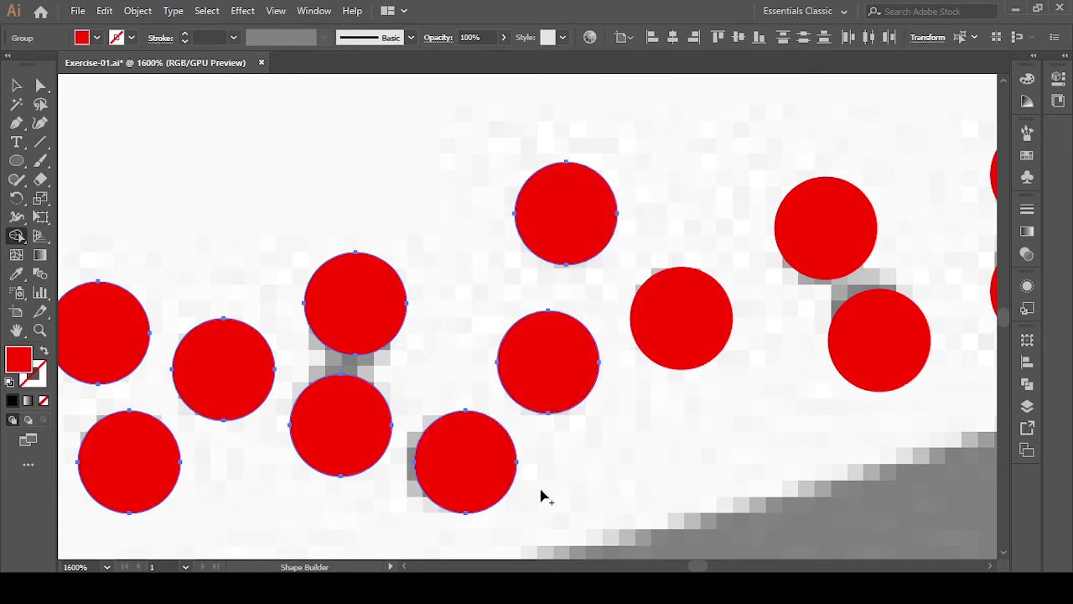
{"action": "scroll", "coordinate": [540, 496], "scroll_direction": "down", "scroll_amount": 2}
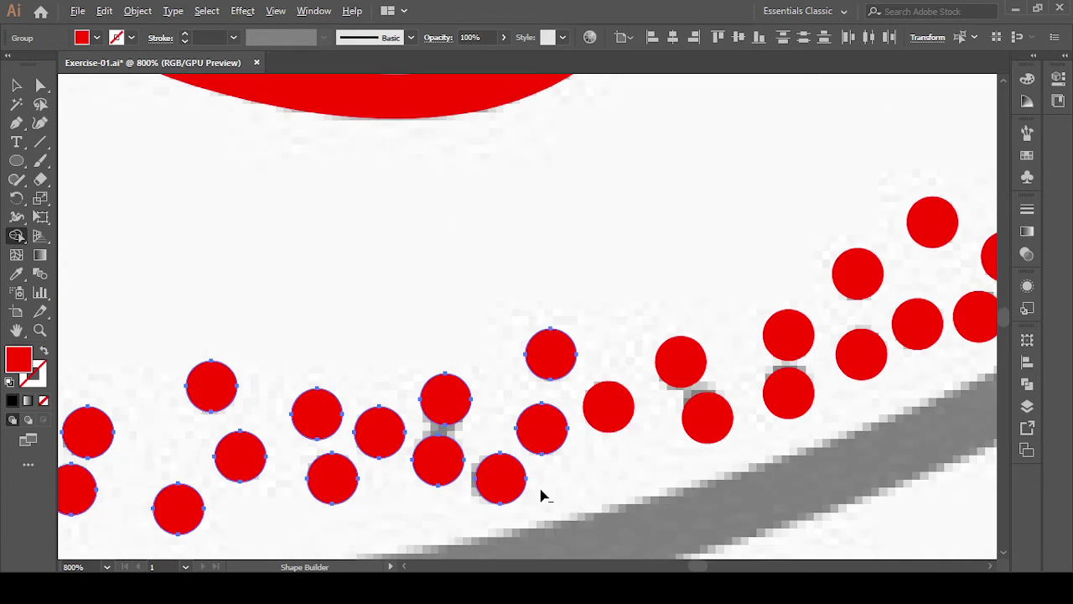
- Return to the Selection tool and select a few of the solid red crumb dots
{"action": "left_click", "coordinate": [16, 86]}
{"action": "left_click", "coordinate": [613, 333]}
{"action": "left_click_drag", "start_coordinate": [709, 513], "coordinate": [709, 513]}
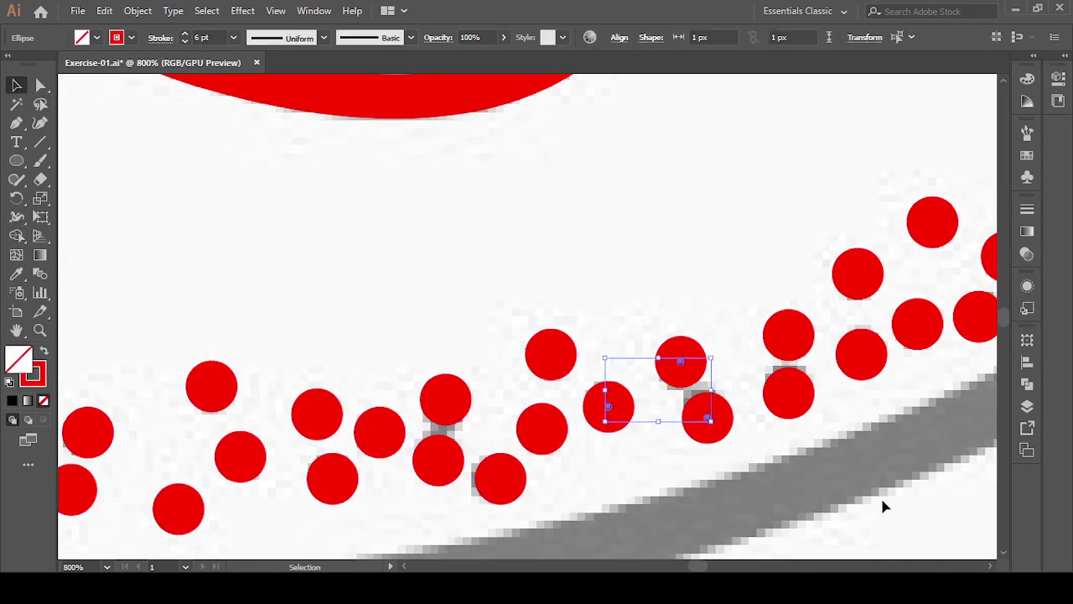
{"action": "left_click_drag", "start_coordinate": [881, 496], "coordinate": [568, 487]}
{"action": "left_click_drag", "start_coordinate": [296, 230], "coordinate": [296, 271]}
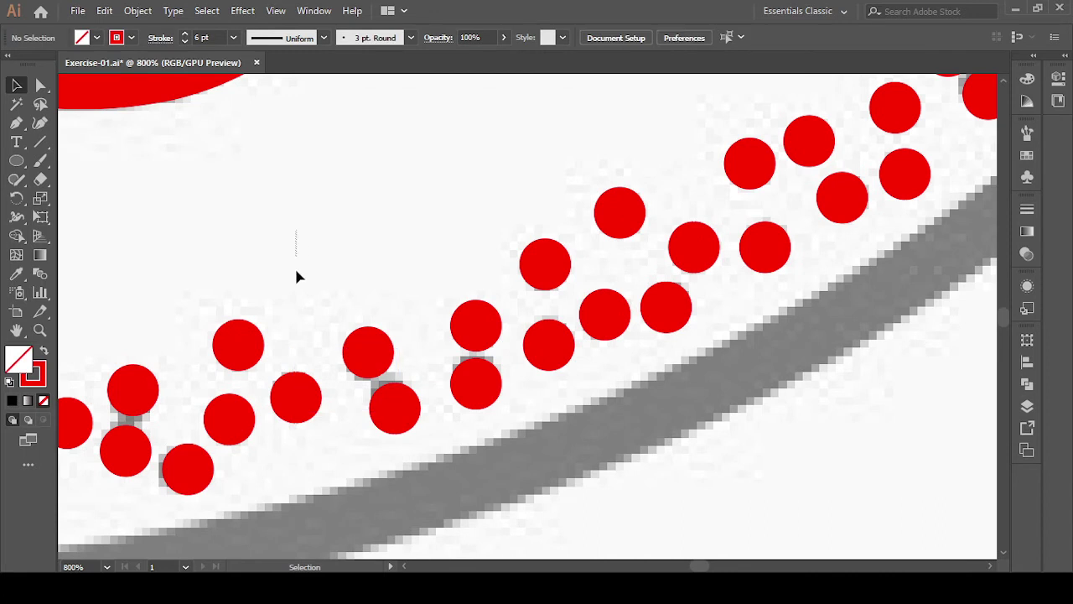
{"action": "left_click_drag", "start_coordinate": [918, 327], "coordinate": [951, 282]}
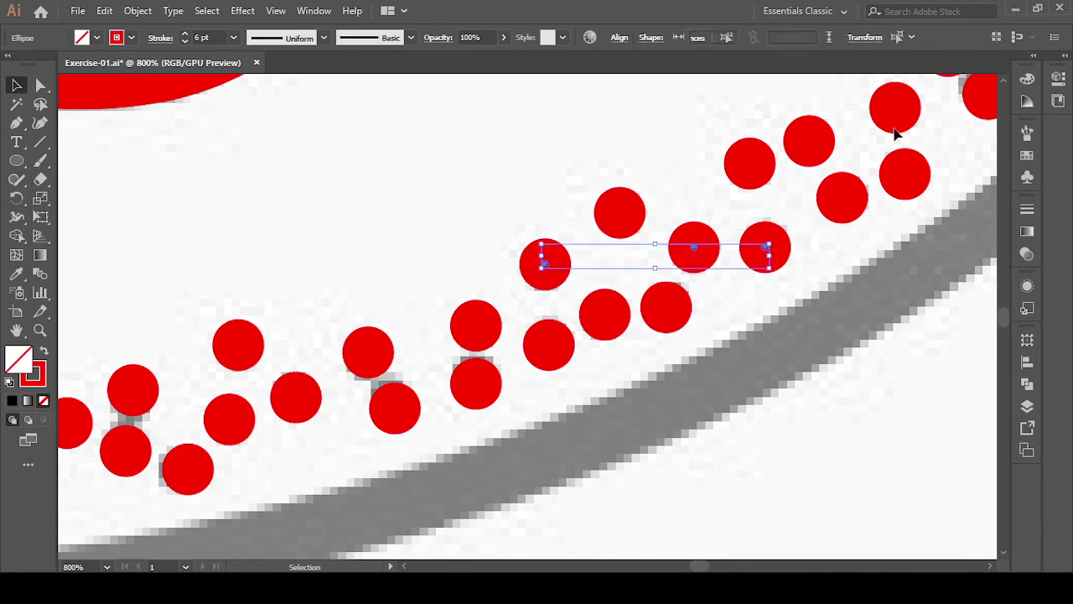
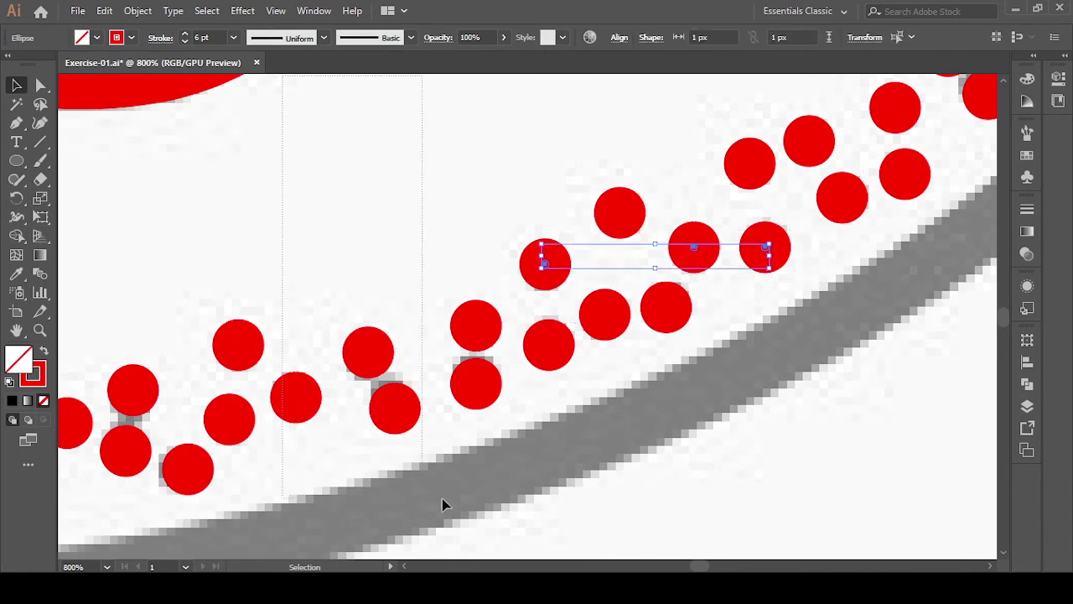
- Select the sprinkle circles and set the Shape Builder fill colour to red
{"action": "left_click_drag", "start_coordinate": [442, 498], "coordinate": [915, 479]}
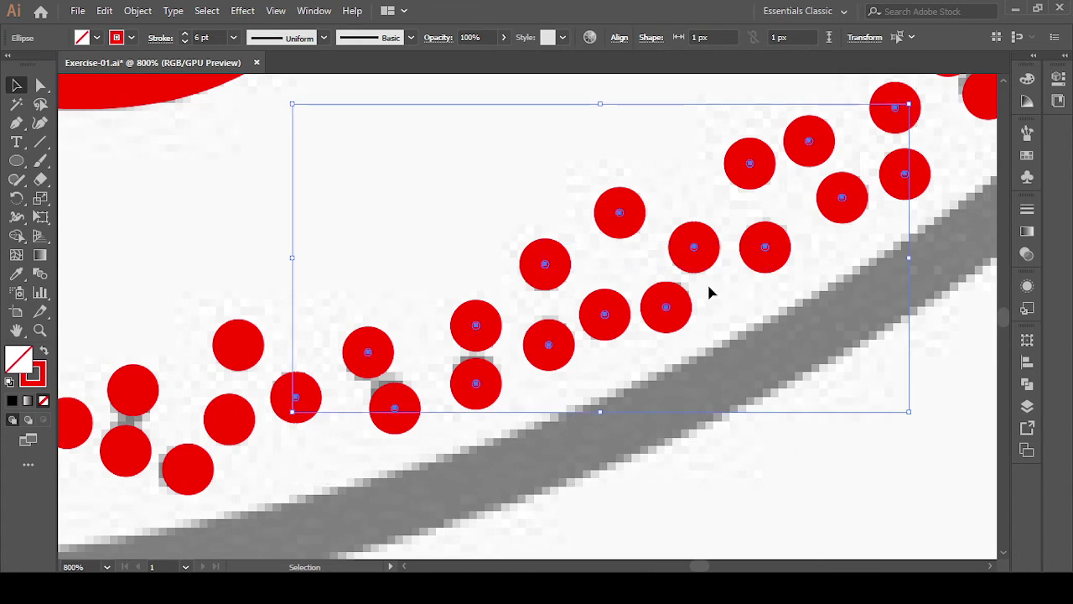
{"action": "left_click", "coordinate": [16, 236]}
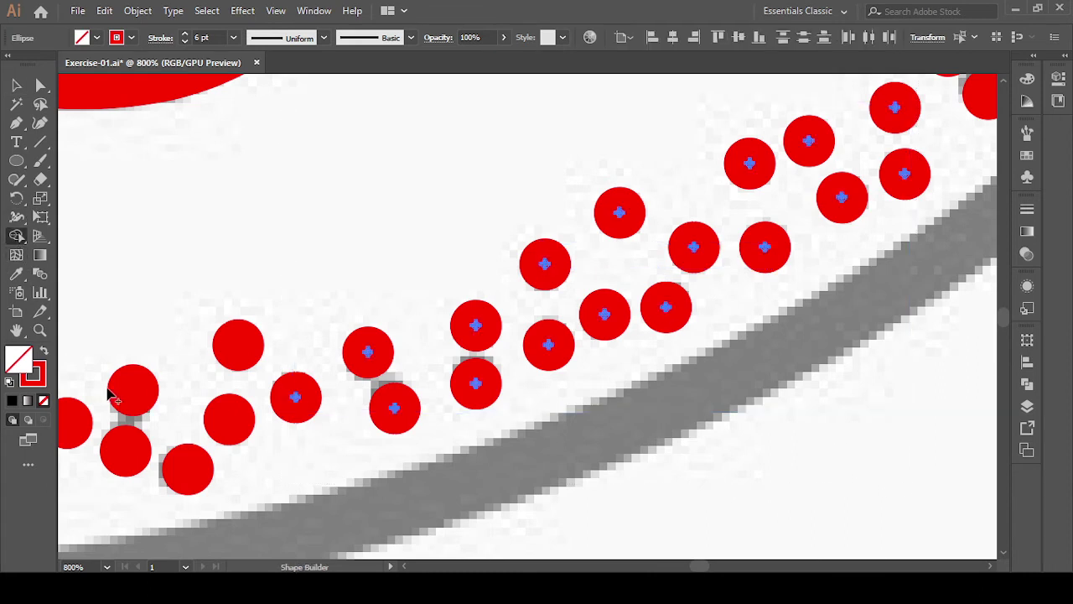
{"action": "left_click", "coordinate": [98, 37]}
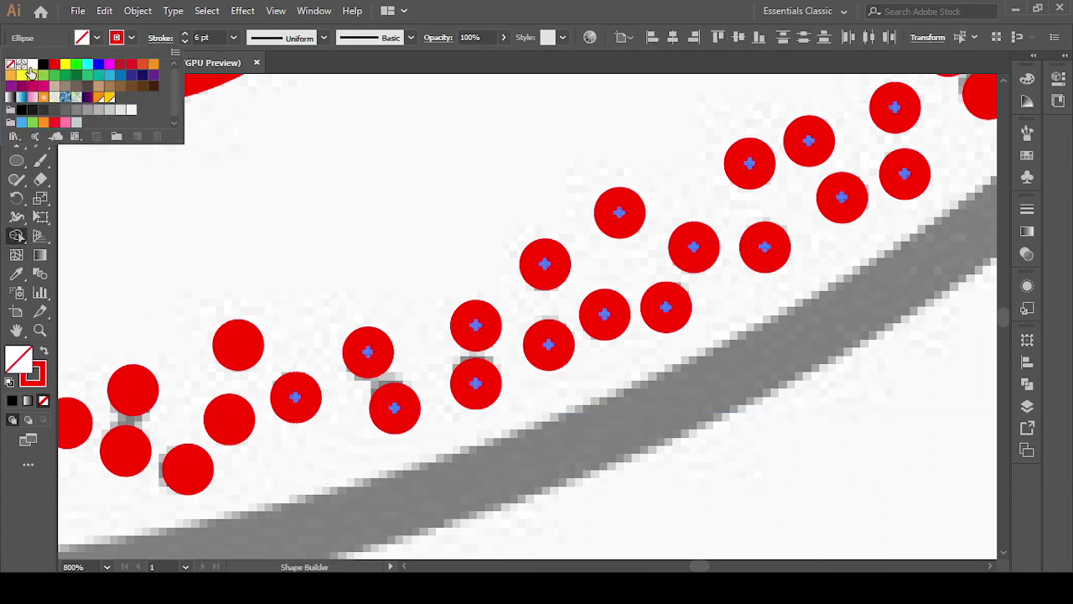
{"action": "left_click", "coordinate": [55, 66]}
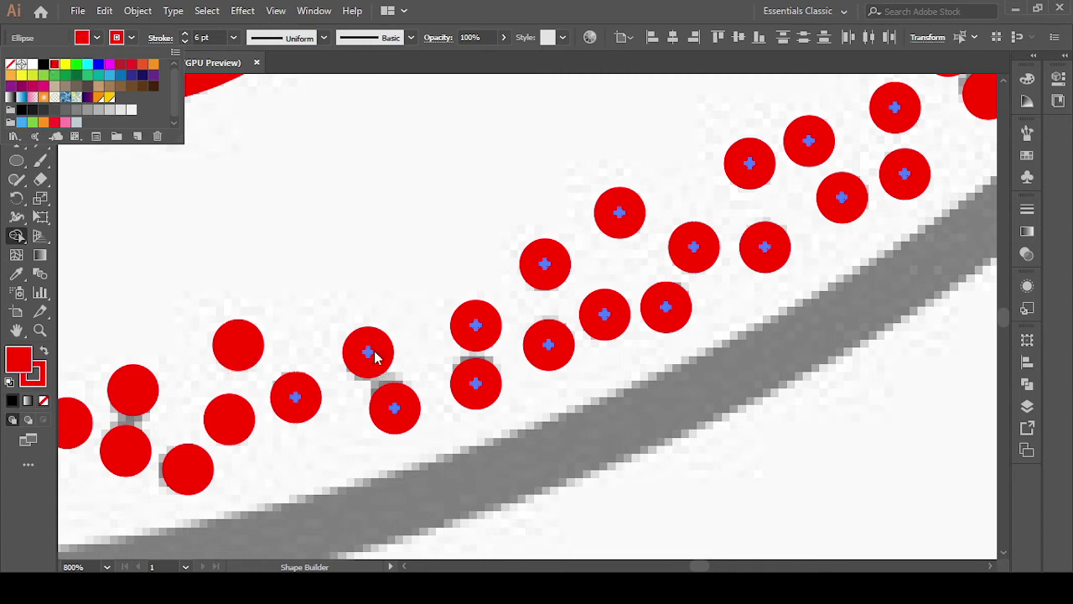
{"action": "left_click", "coordinate": [392, 309]}
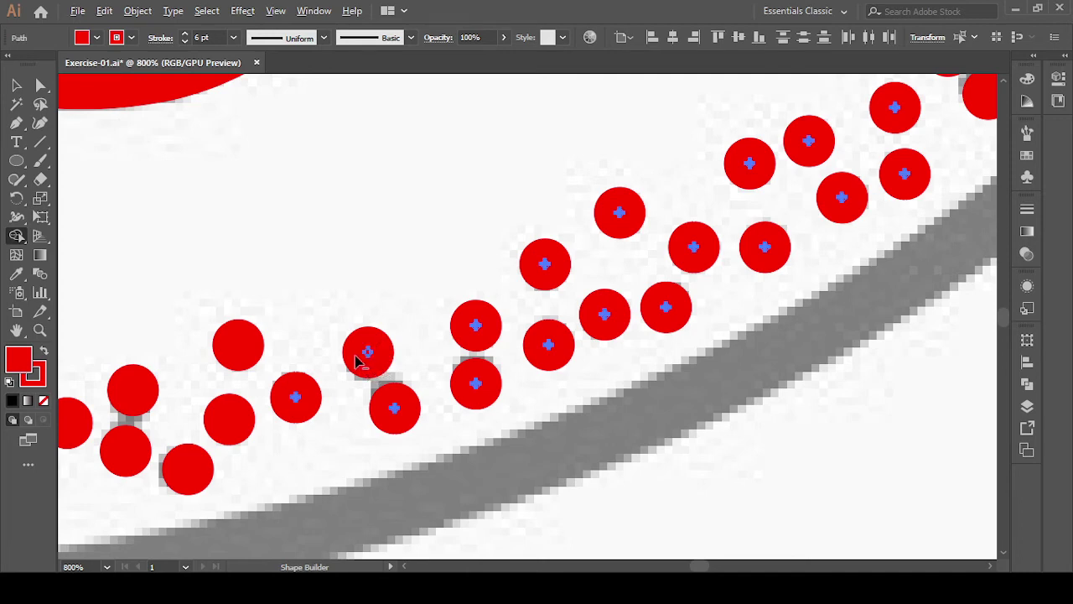
- Fill the sprinkle centres red with Shape Builder, undoing the accidental deletions
{"action": "scroll", "coordinate": [369, 359], "scroll_direction": "up", "scroll_amount": 2}
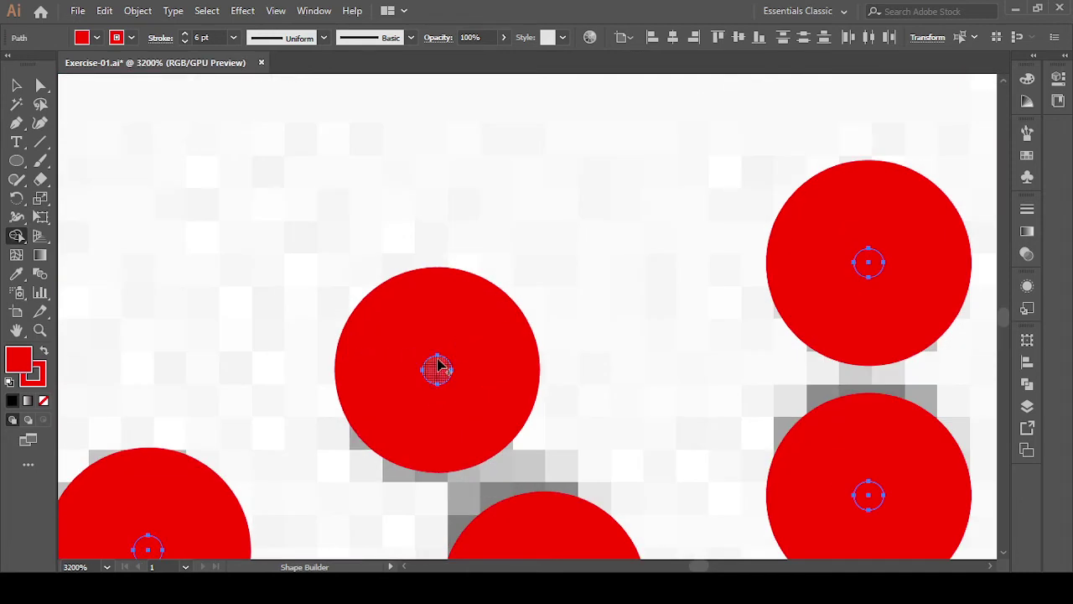
{"action": "left_click", "coordinate": [441, 363], "text": "alt"}
{"action": "key", "text": "ctrl+z"}
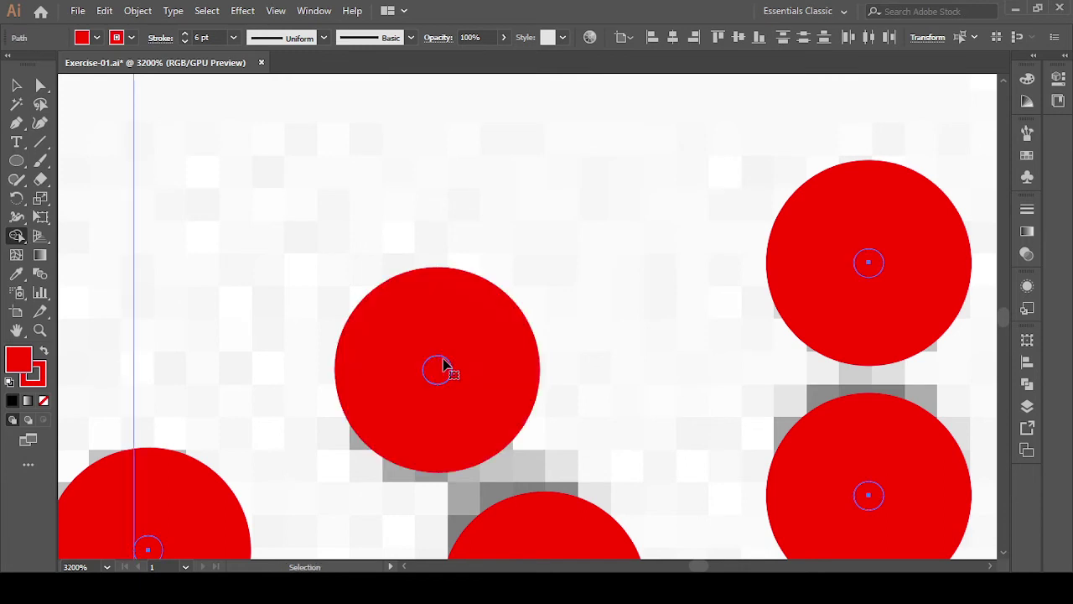
{"action": "left_click", "coordinate": [426, 395], "text": "alt"}
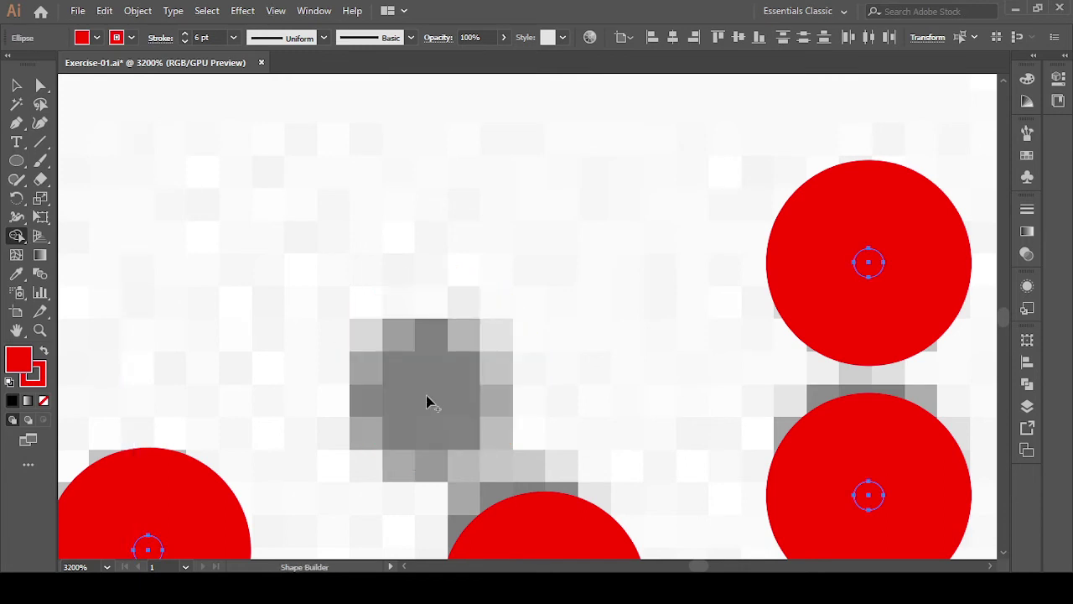
{"action": "key", "text": "ctrl+z"}
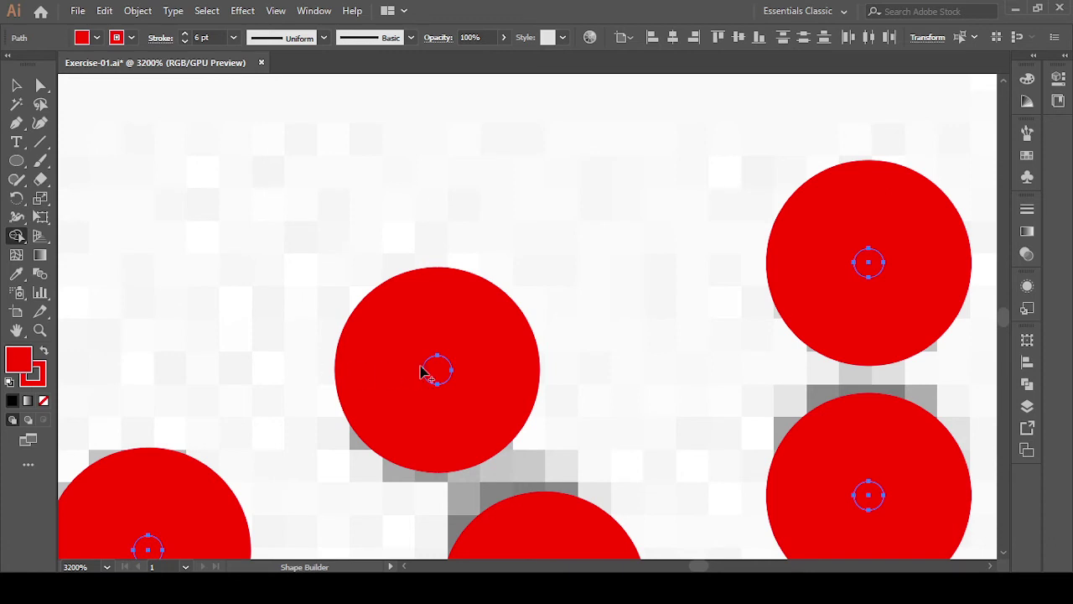
{"action": "key", "text": "ctrl"}
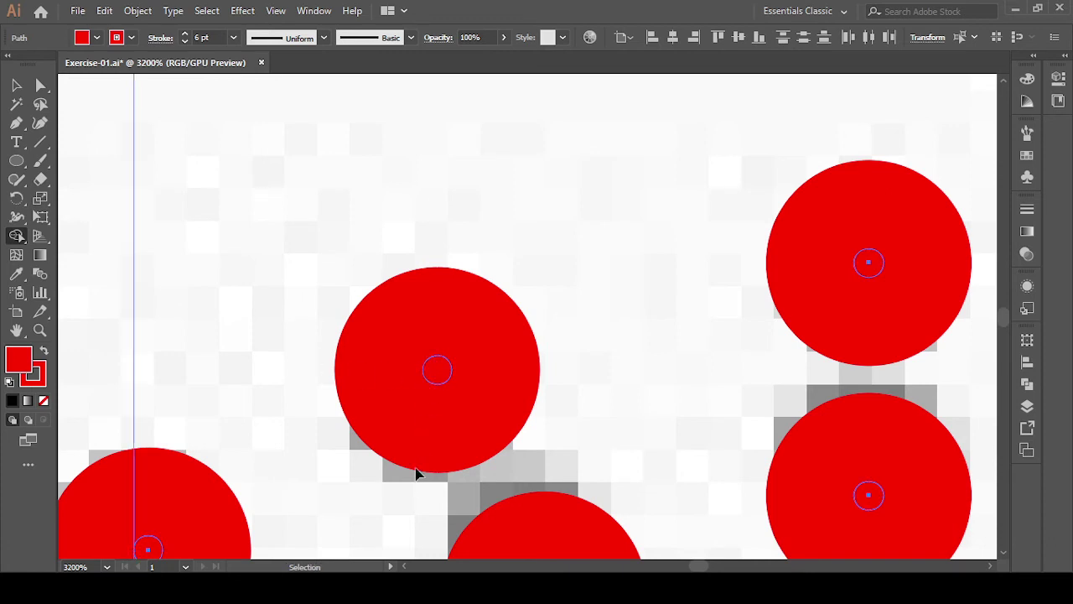
{"action": "scroll", "coordinate": [417, 474], "scroll_direction": "down", "scroll_amount": 3}
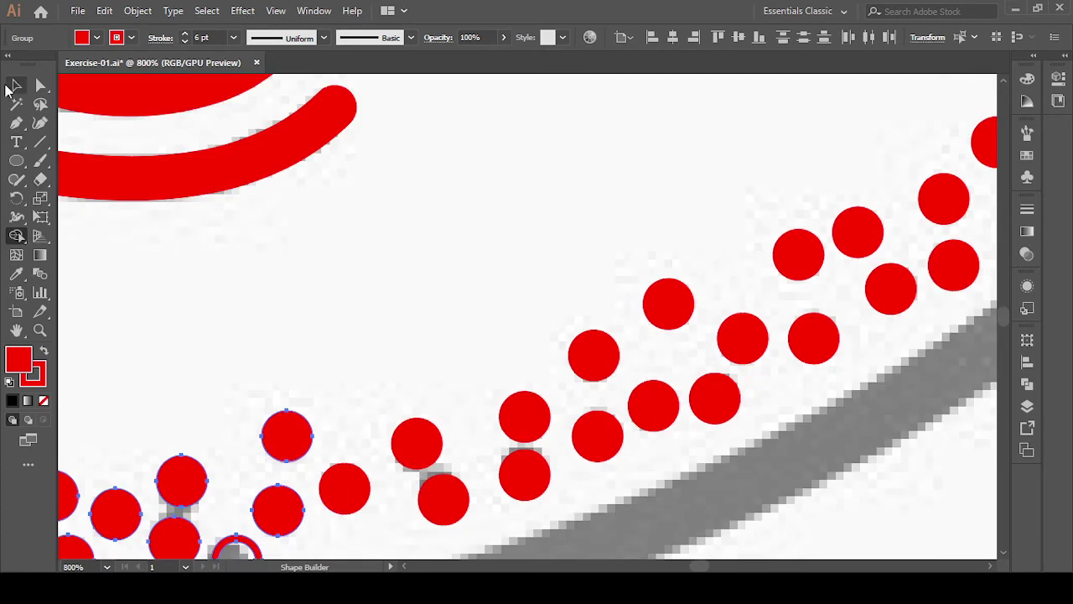
- Select the sprinkle circles along the donut's lower arc
{"action": "left_click", "coordinate": [16, 84]}
{"action": "left_click", "coordinate": [432, 359]}
{"action": "left_click", "coordinate": [342, 489]}
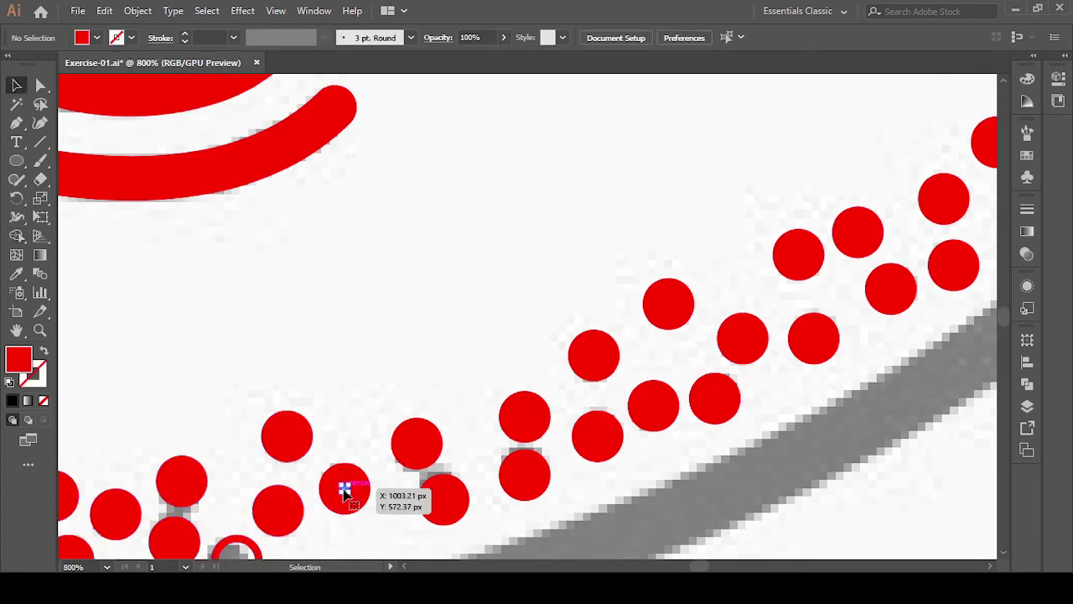
{"action": "left_click", "coordinate": [405, 386]}
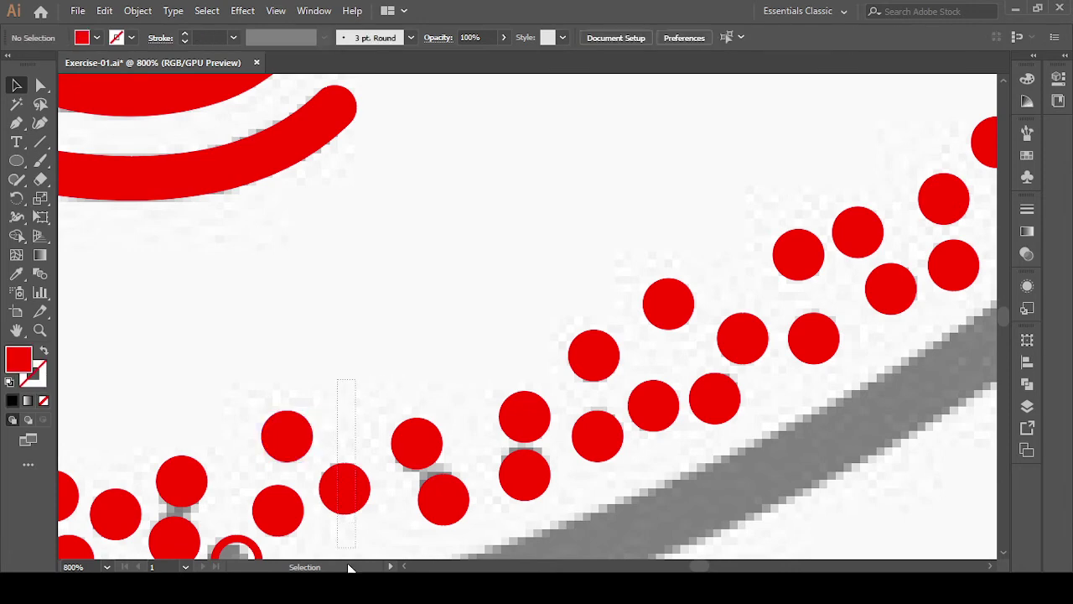
{"action": "left_click_drag", "start_coordinate": [349, 568], "coordinate": [538, 443]}
{"action": "left_click_drag", "start_coordinate": [709, 401], "coordinate": [777, 388]}
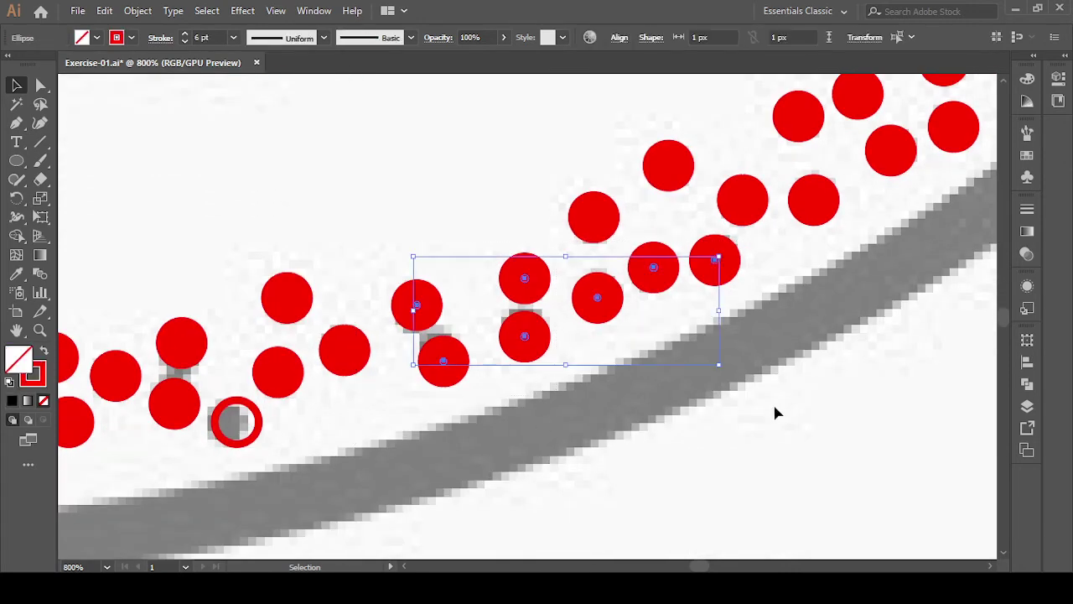
{"action": "left_click", "coordinate": [728, 491]}
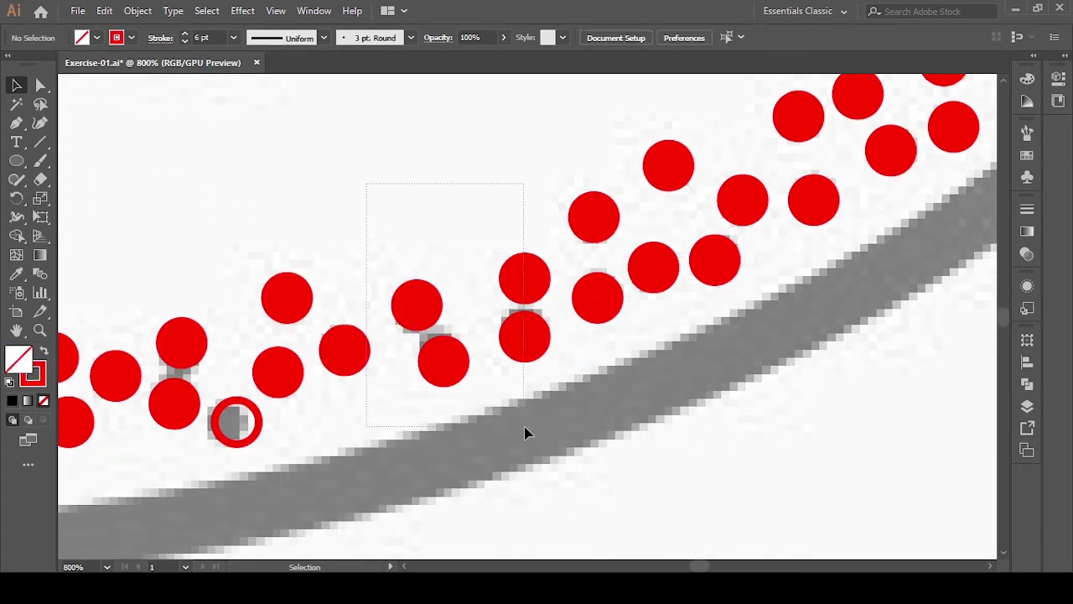
{"action": "left_click_drag", "start_coordinate": [366, 183], "coordinate": [526, 432]}
{"action": "left_click", "coordinate": [340, 156]}
{"action": "mouse_move", "coordinate": [767, 416]}
{"action": "left_mouse_down"}
{"action": "mouse_move", "coordinate": [839, 423]}
{"action": "mouse_move", "coordinate": [826, 434]}
{"action": "left_mouse_up"}
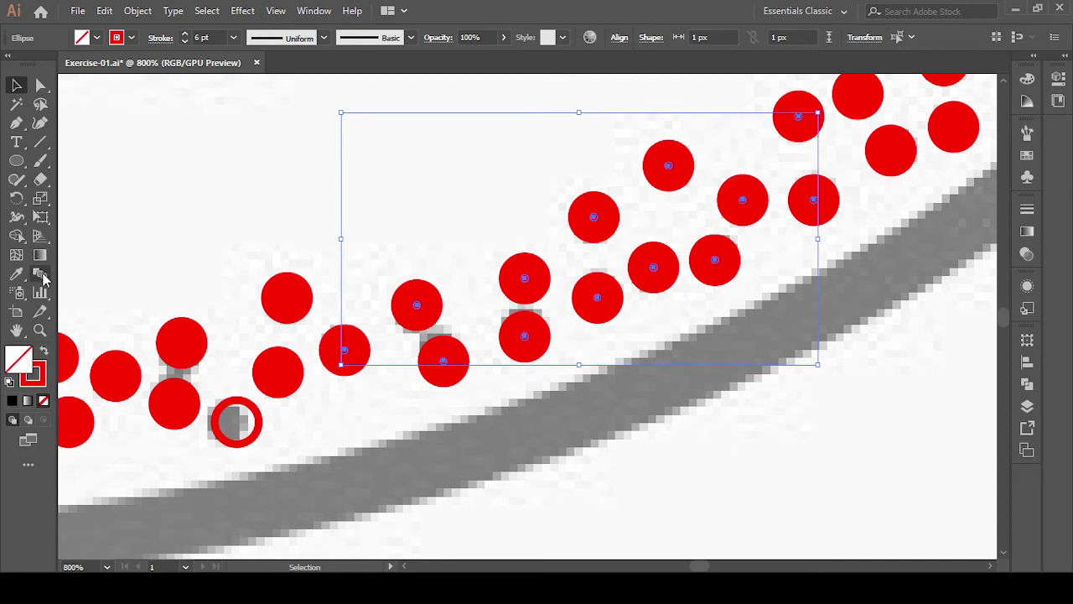
- Copy a red sprinkle's styling onto the selected sprinkles with the Eyedropper
{"action": "left_click", "coordinate": [42, 352]}
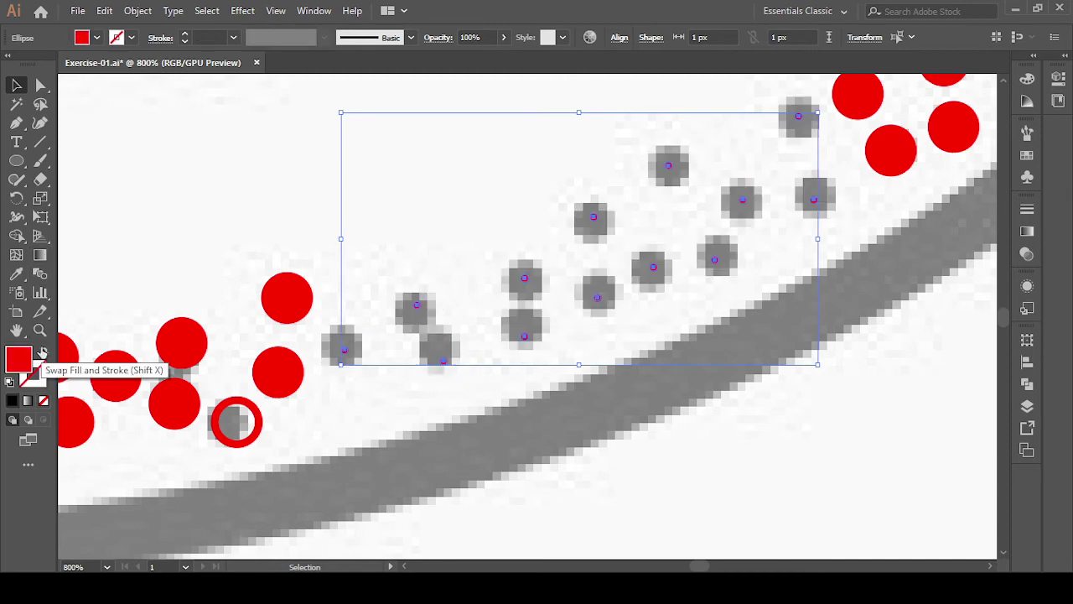
{"action": "left_click", "coordinate": [16, 273]}
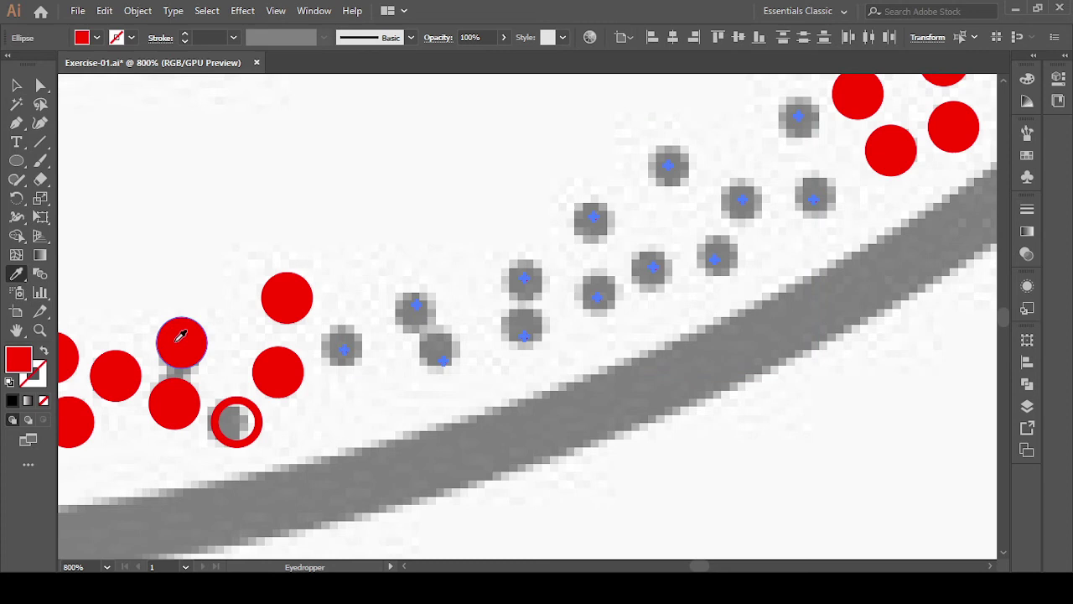
{"action": "left_click", "coordinate": [43, 352]}
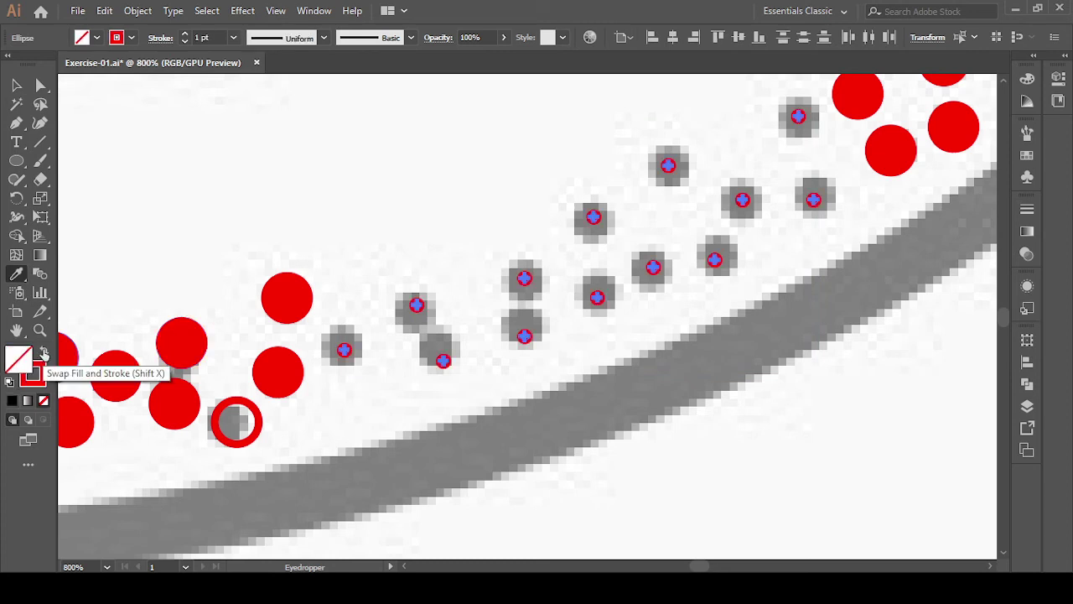
{"action": "left_click", "coordinate": [256, 420]}
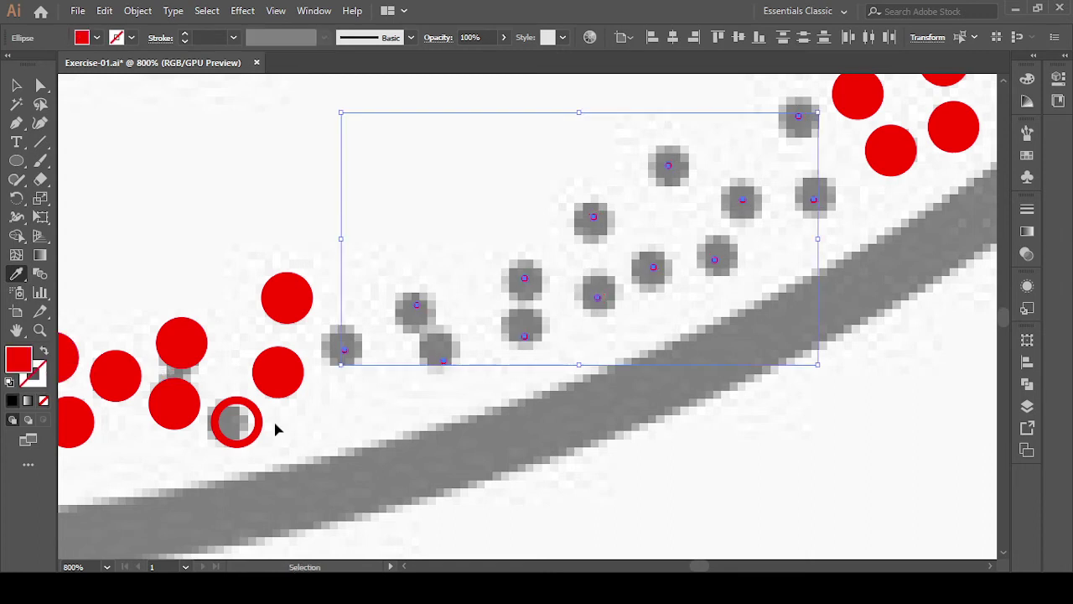
{"action": "key", "text": "i"}
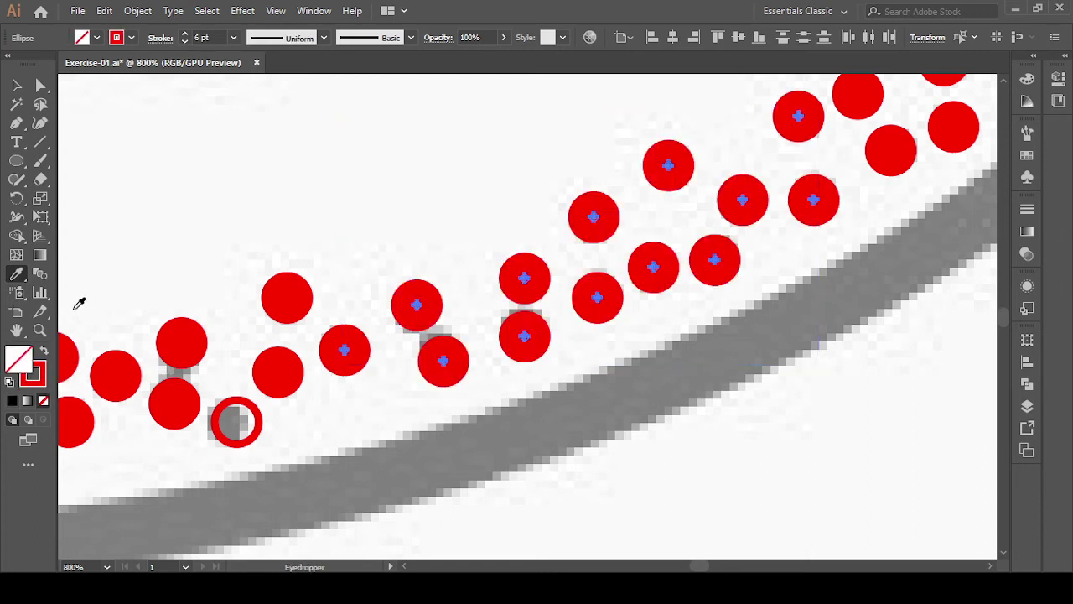
- Set the Shape Builder colours to red fill and no stroke
{"action": "left_click", "coordinate": [19, 238]}
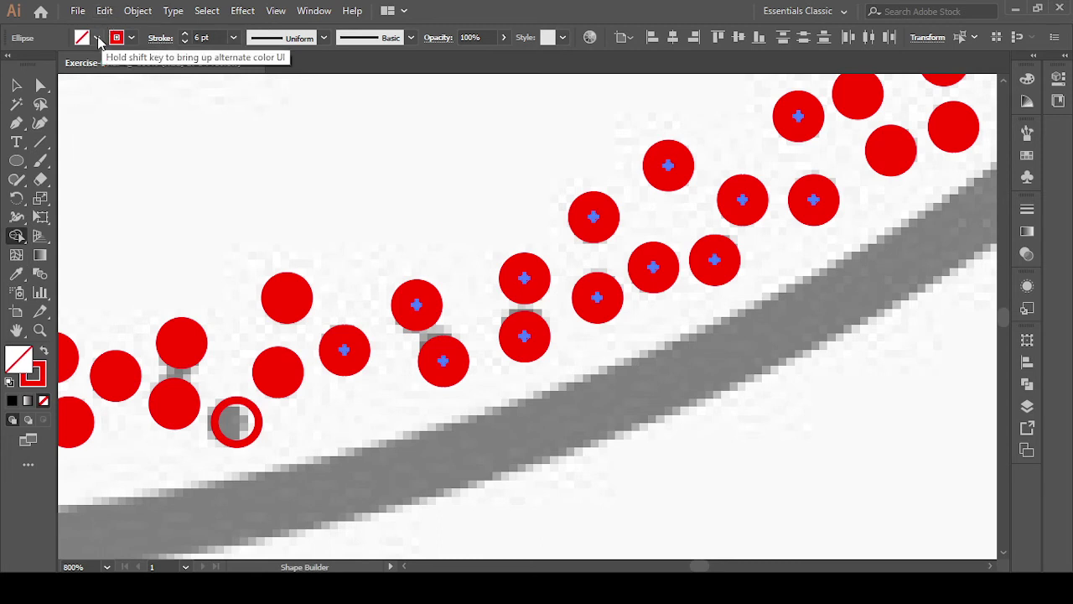
{"action": "left_click", "coordinate": [96, 37]}
{"action": "left_click", "coordinate": [53, 66]}
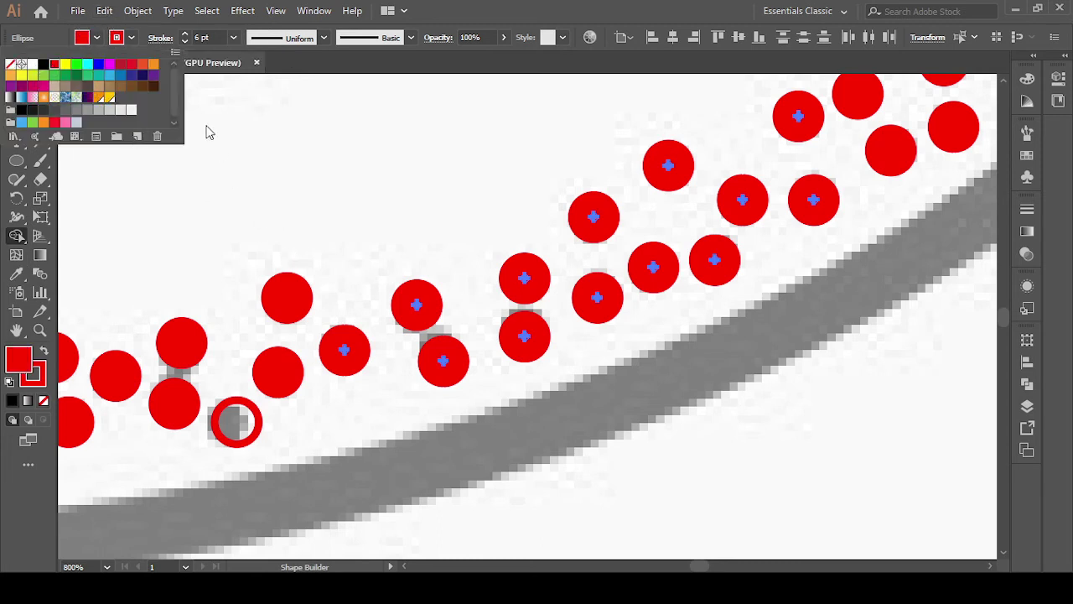
{"action": "left_click", "coordinate": [132, 37]}
{"action": "left_click", "coordinate": [9, 65]}
{"action": "left_click", "coordinate": [411, 302]}
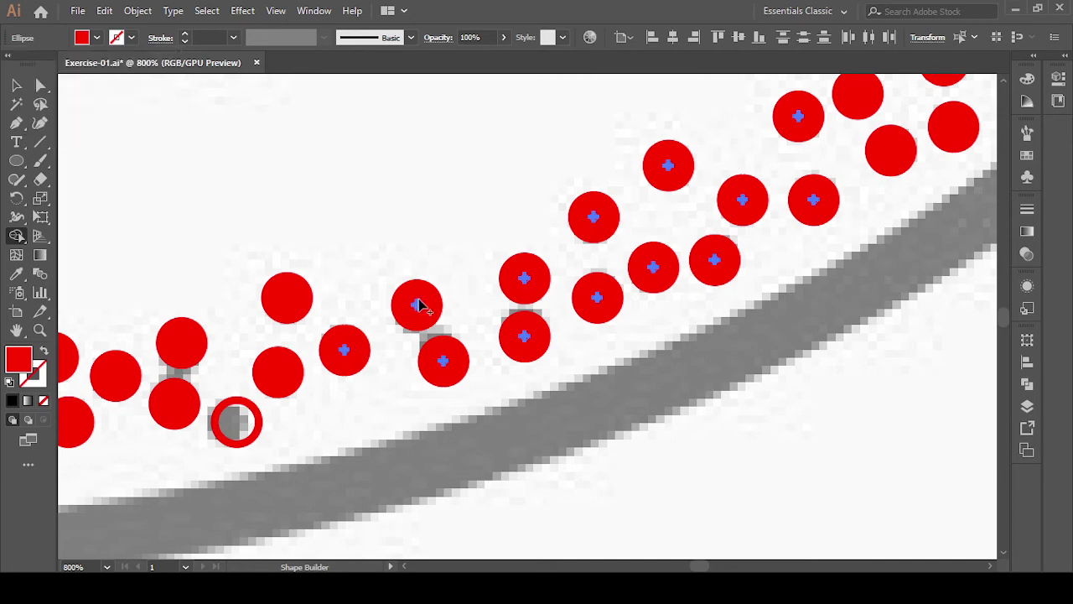
- Fill a sprinkle's centre red, keeping the change after a delete and undo
{"action": "scroll", "coordinate": [417, 305], "scroll_direction": "up", "scroll_amount": 2}
{"action": "scroll", "coordinate": [418, 306], "scroll_direction": "up", "scroll_amount": 1}
{"action": "left_click", "coordinate": [432, 292]}
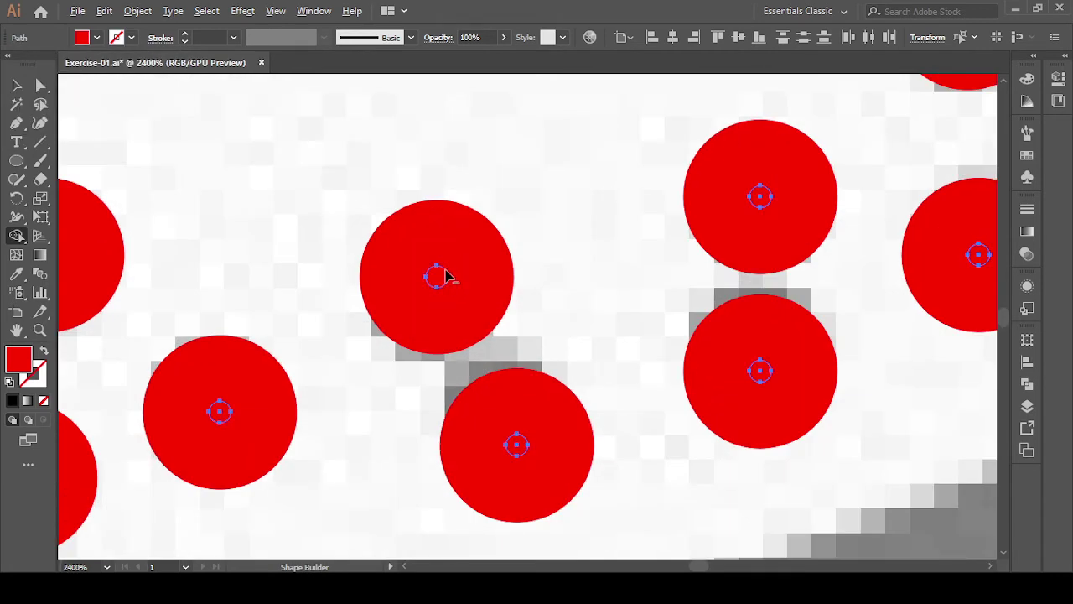
{"action": "key", "text": "Delete"}
{"action": "key", "text": "ctrl+z"}
{"action": "scroll", "coordinate": [432, 306], "scroll_direction": "down", "scroll_amount": 2}
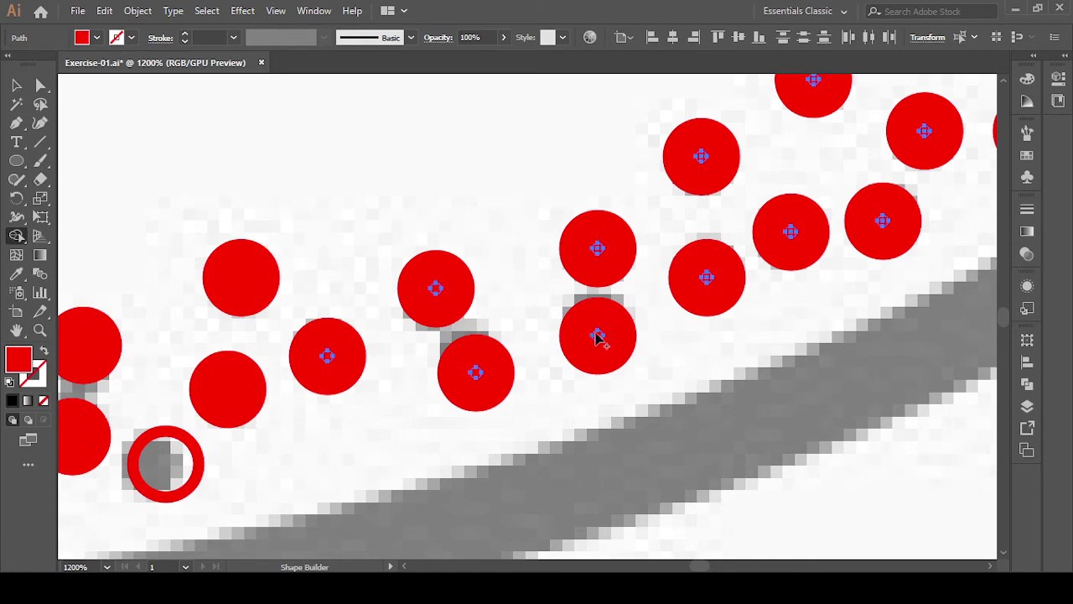
{"action": "scroll", "coordinate": [610, 244], "scroll_direction": "down", "scroll_amount": 5}
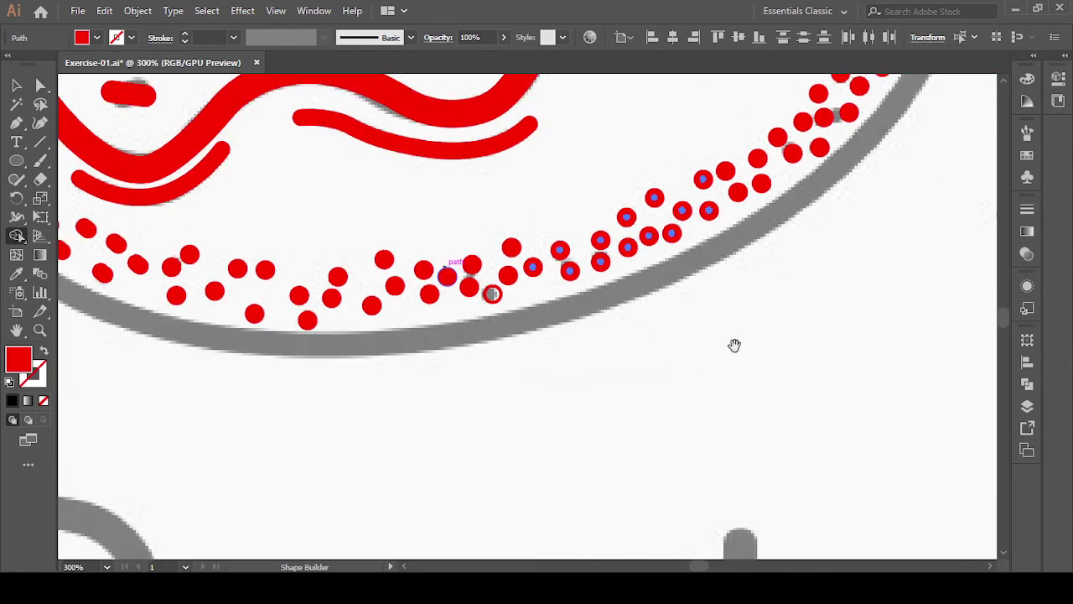
{"action": "scroll", "coordinate": [733, 345], "scroll_direction": "up", "scroll_amount": 1}
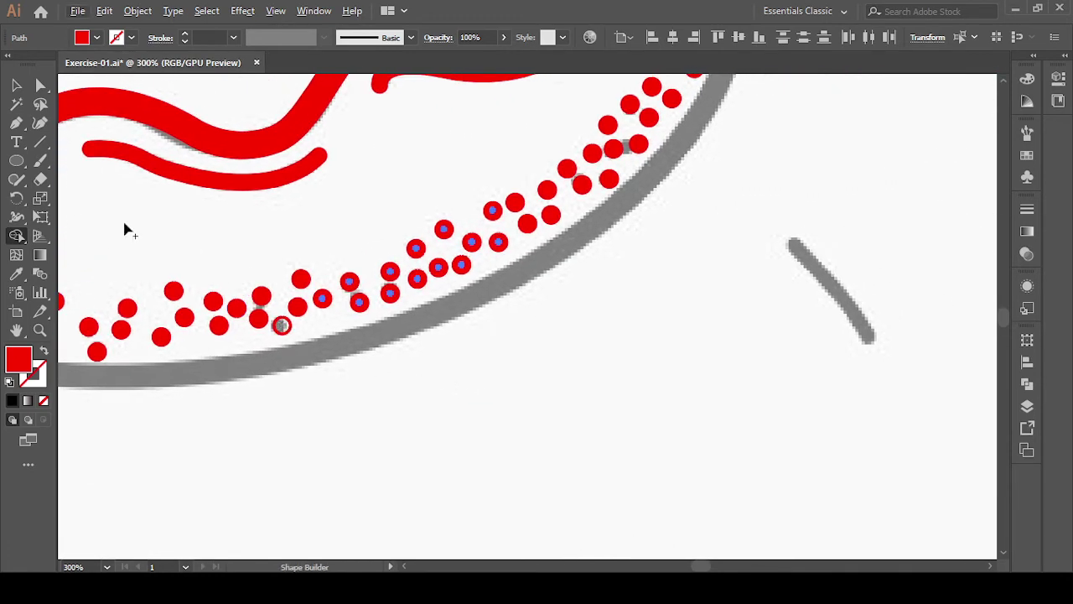
- Merge the small ring sprinkle and its grey centre into one solid circle
{"action": "left_click", "coordinate": [16, 85]}
{"action": "left_click", "coordinate": [280, 310]}
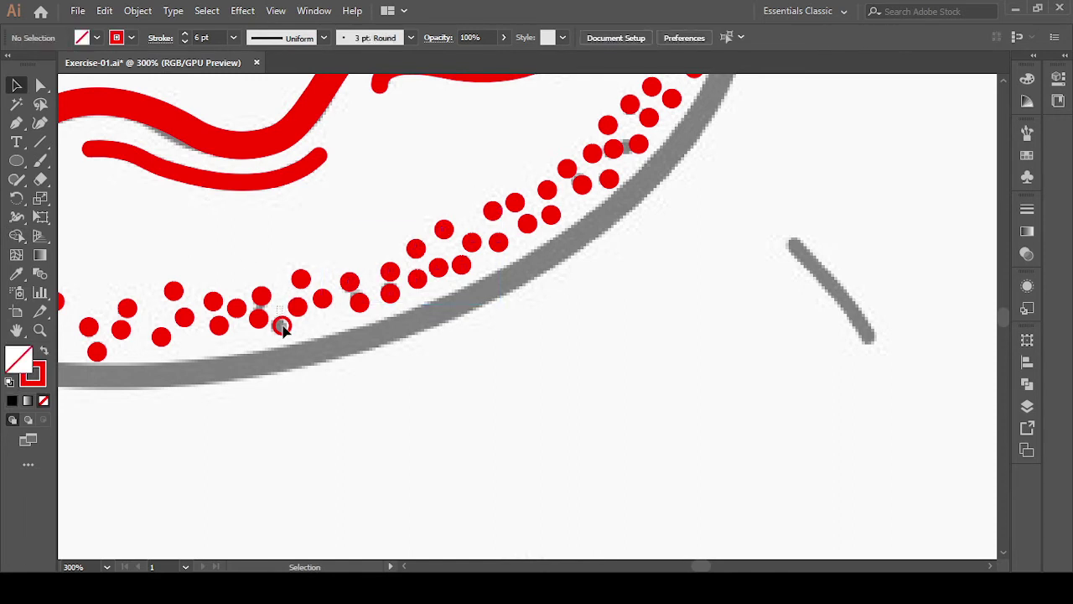
{"action": "left_click", "coordinate": [282, 327]}
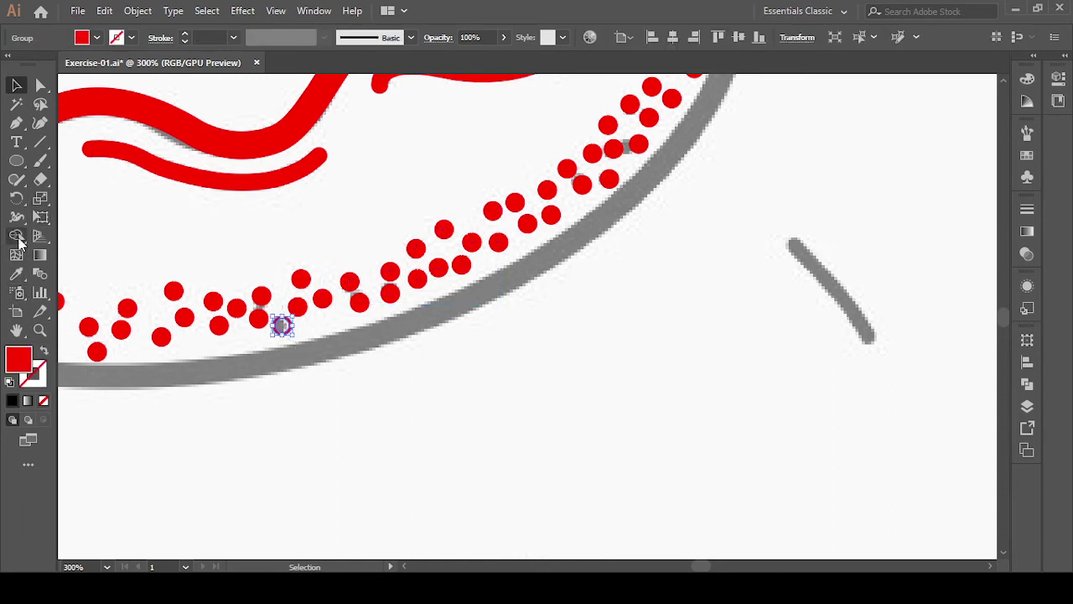
{"action": "left_click", "coordinate": [17, 237]}
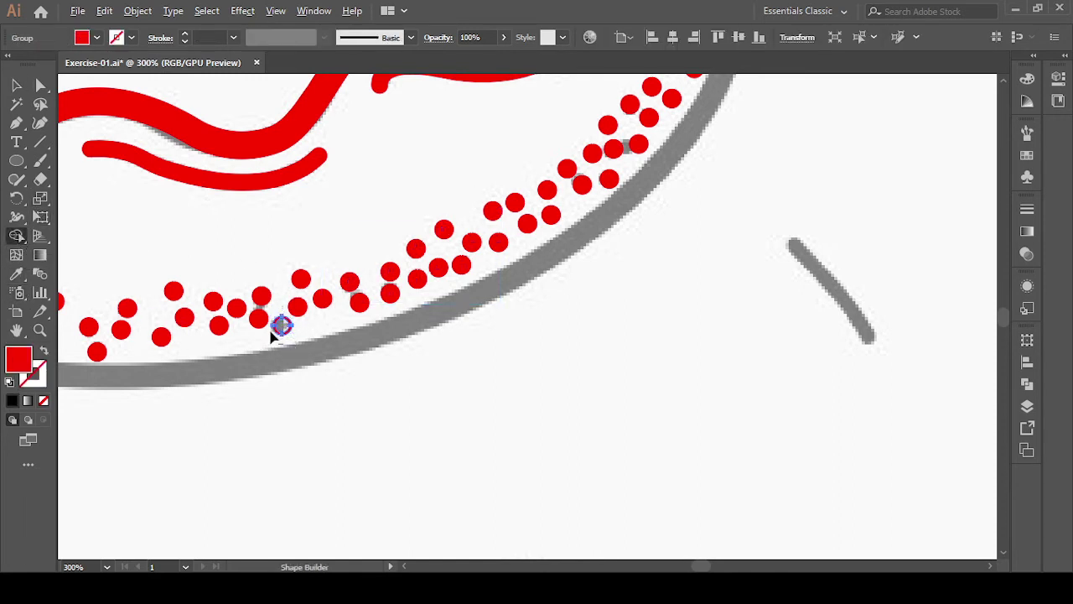
{"action": "scroll", "coordinate": [273, 336], "scroll_direction": "up", "scroll_amount": 4}
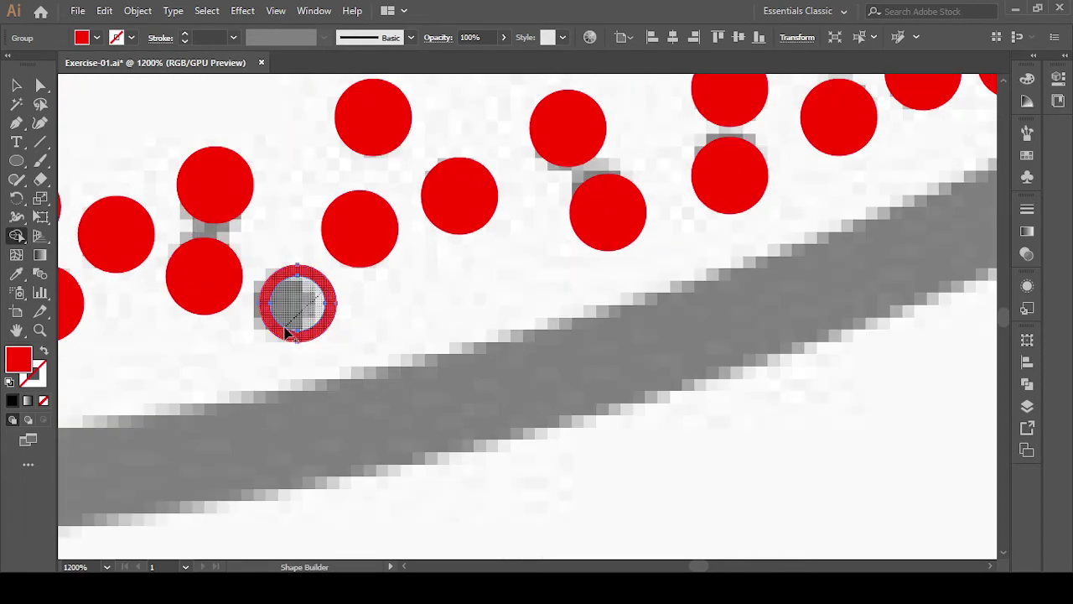
{"action": "left_click", "coordinate": [285, 335]}
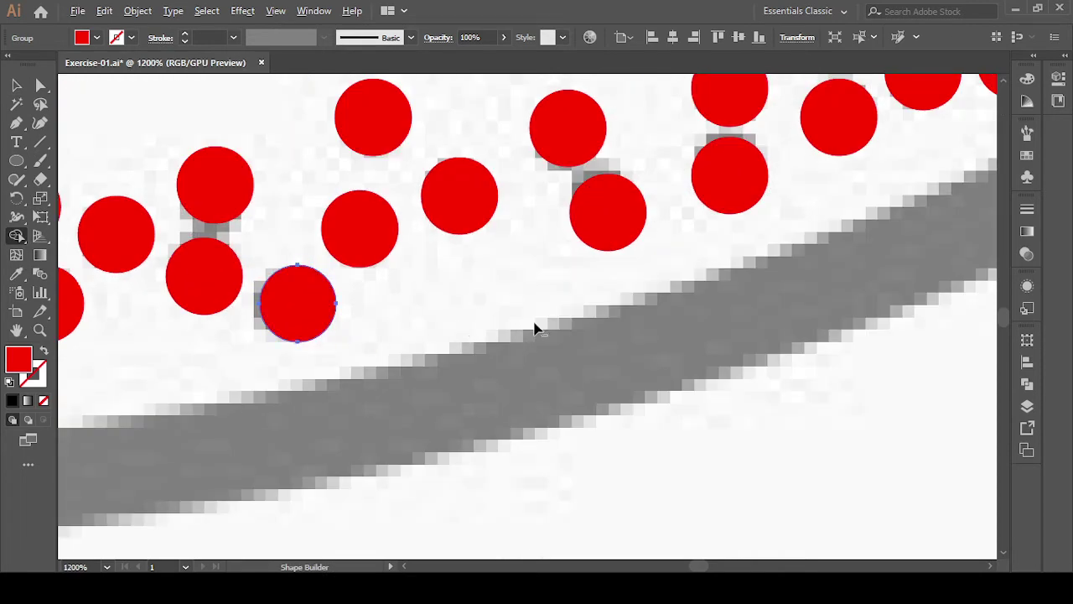
- Select the red dots along the donut's lower-right edge
{"action": "scroll", "coordinate": [534, 326], "scroll_direction": "down", "scroll_amount": 2}
{"action": "key", "text": "v"}
{"action": "left_click", "coordinate": [671, 336]}
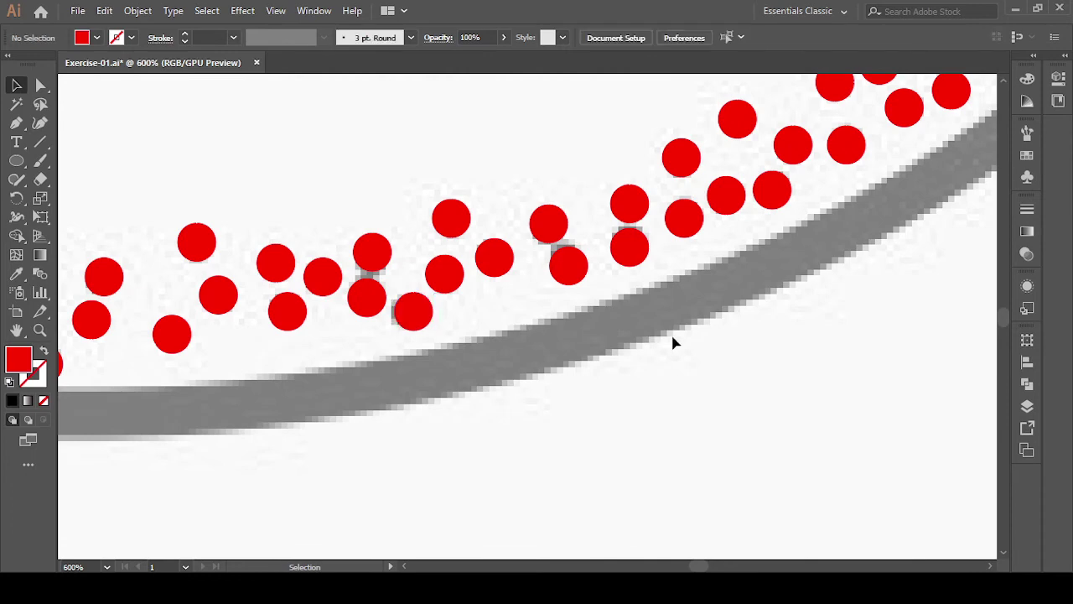
{"action": "mouse_move", "coordinate": [671, 336]}
{"action": "left_mouse_down"}
{"action": "mouse_move", "coordinate": [210, 355]}
{"action": "mouse_move", "coordinate": [592, 414]}
{"action": "left_mouse_up"}
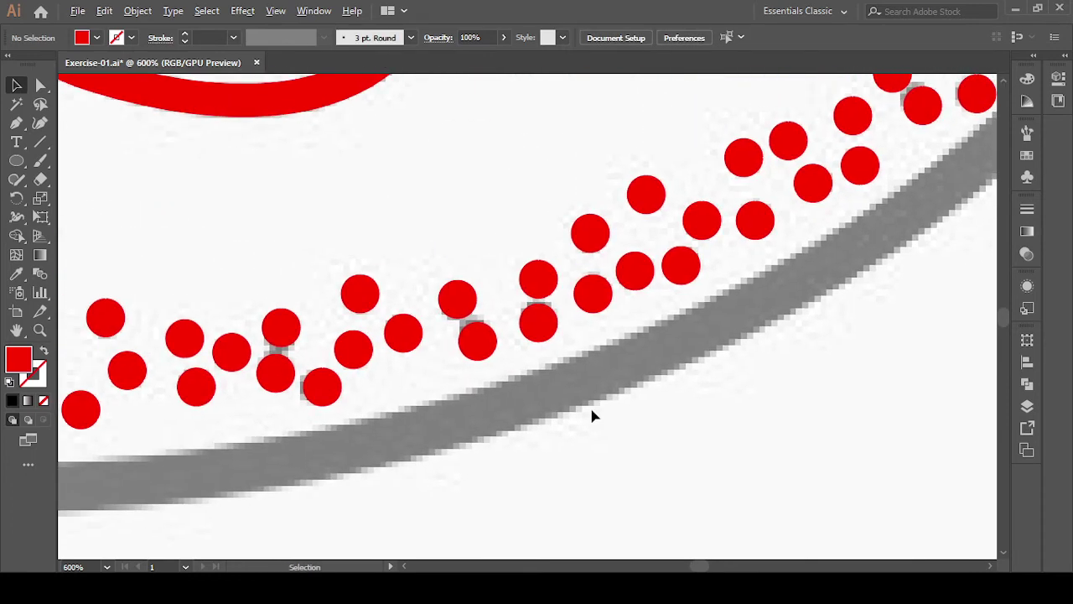
{"action": "scroll", "coordinate": [592, 414], "scroll_direction": "down", "scroll_amount": 1}
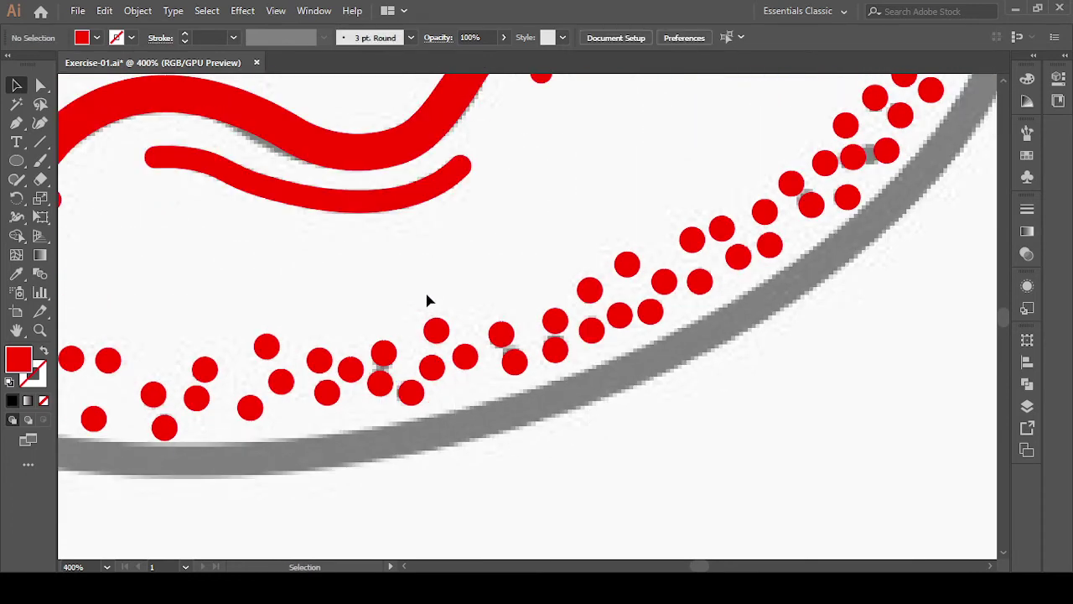
{"action": "left_click_drag", "start_coordinate": [483, 394], "coordinate": [484, 395]}
{"action": "left_click", "coordinate": [610, 458]}
{"action": "left_click", "coordinate": [466, 357]}
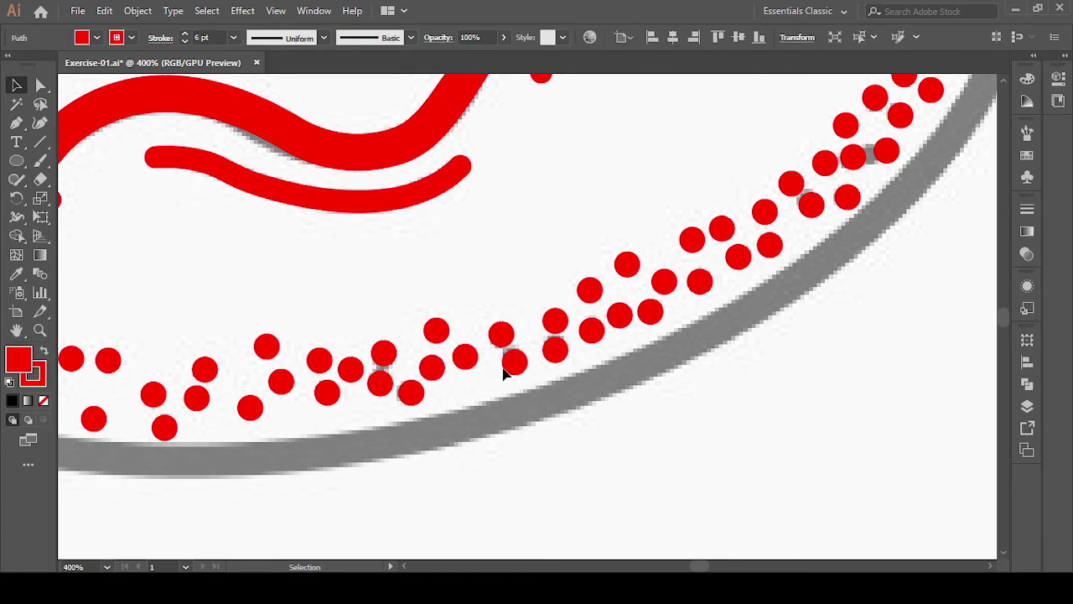
{"action": "left_click", "coordinate": [466, 289]}
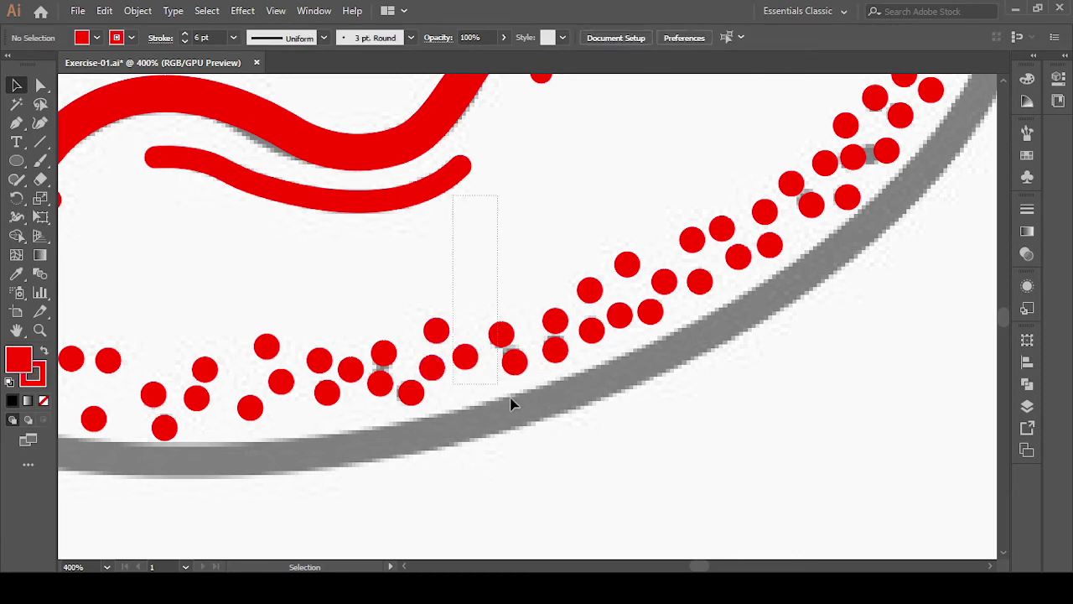
{"action": "left_click_drag", "start_coordinate": [901, 416], "coordinate": [899, 410]}
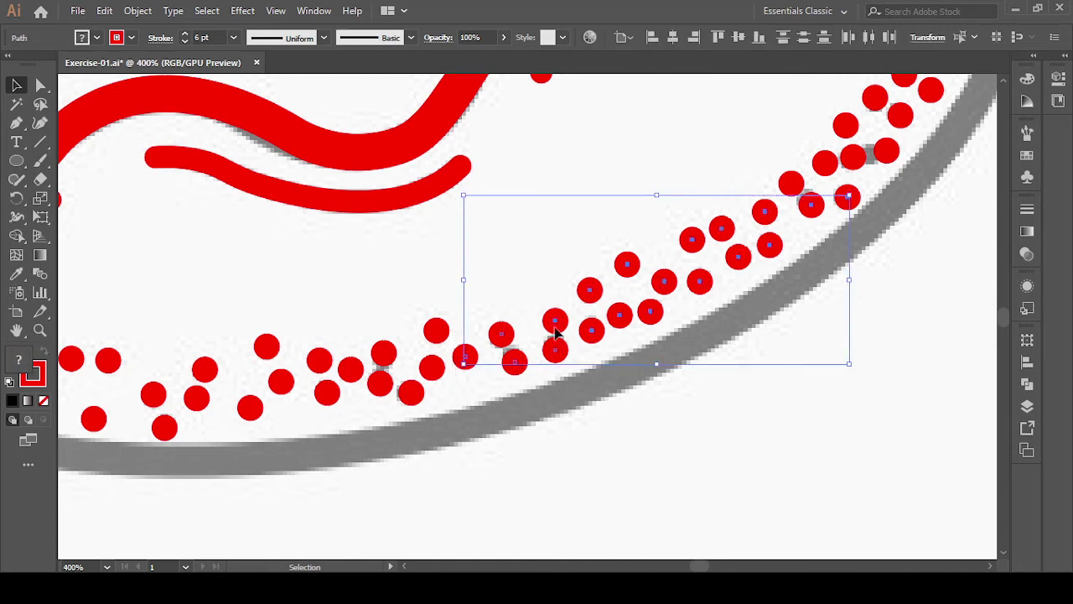
- Expand the selected dots' fill and stroke into outlines with Object > Expand
{"action": "left_click", "coordinate": [137, 11]}
{"action": "left_click", "coordinate": [204, 190]}
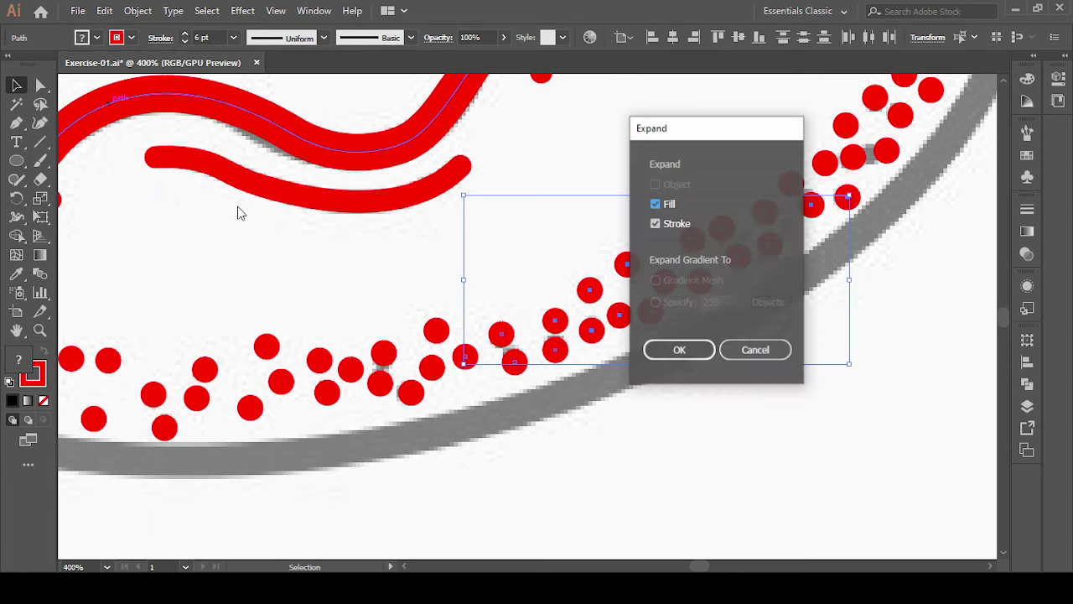
{"action": "left_click", "coordinate": [702, 356]}
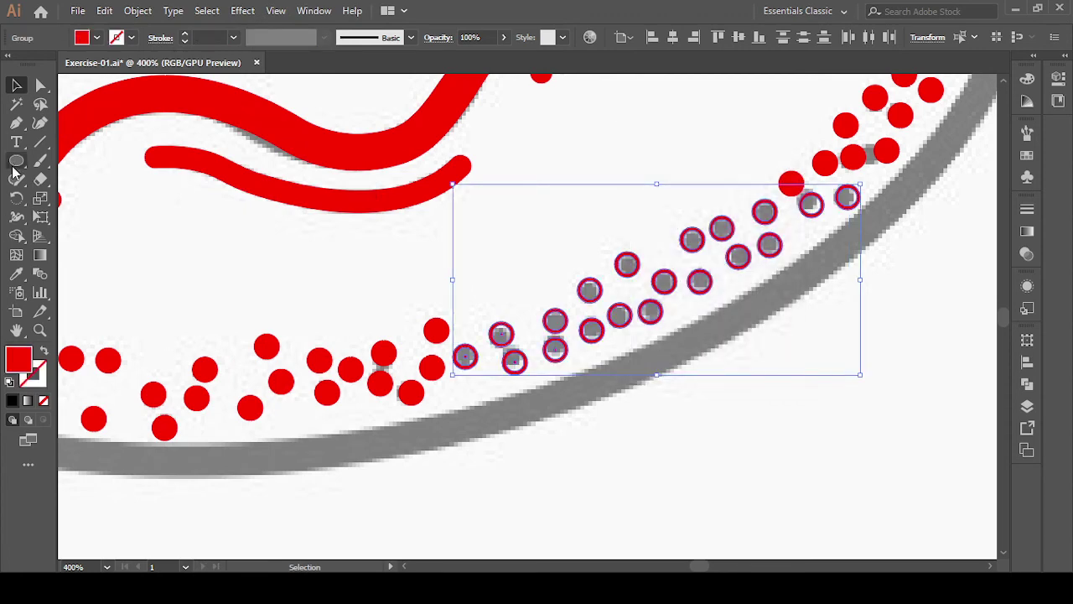
- Merge the first expanded rings on the lower arc with their centres into solid circles
{"action": "left_click", "coordinate": [16, 236]}
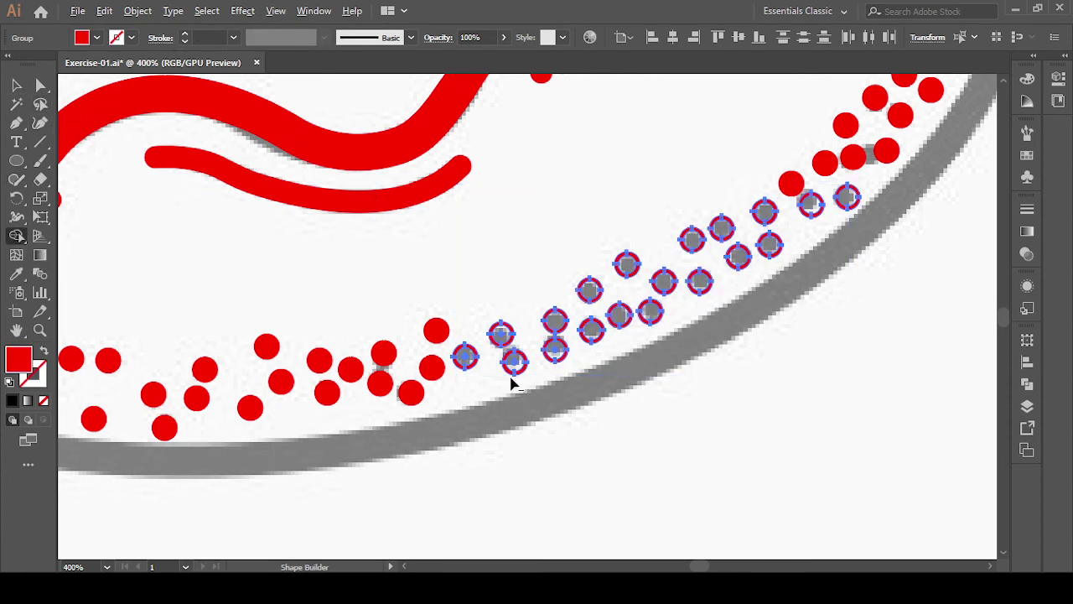
{"action": "scroll", "coordinate": [512, 372], "scroll_direction": "up", "scroll_amount": 3}
{"action": "left_click_drag", "start_coordinate": [382, 359], "coordinate": [376, 339]}
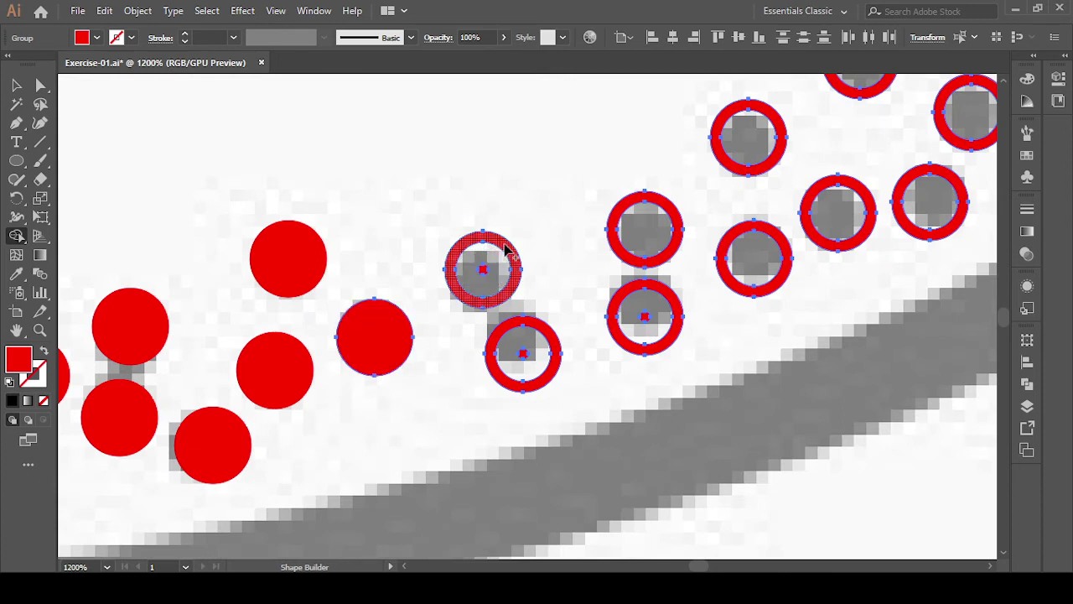
{"action": "left_click_drag", "start_coordinate": [479, 272], "coordinate": [470, 304]}
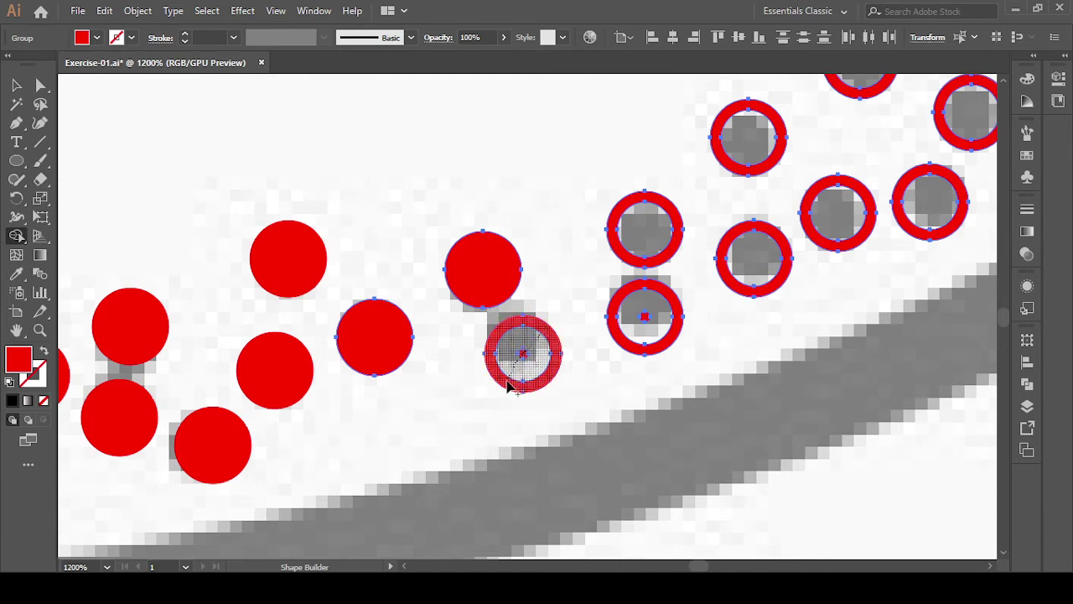
{"action": "left_click_drag", "start_coordinate": [508, 384], "coordinate": [520, 384]}
{"action": "left_click_drag", "start_coordinate": [662, 215], "coordinate": [634, 262]}
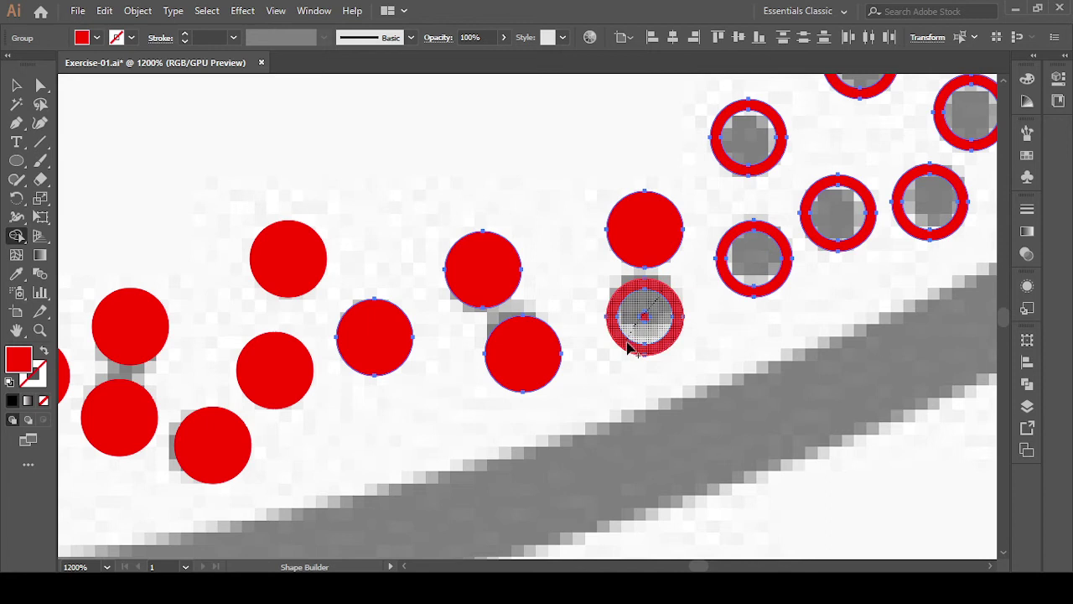
{"action": "left_click", "coordinate": [628, 347]}
{"action": "left_click_drag", "start_coordinate": [779, 343], "coordinate": [494, 367]}
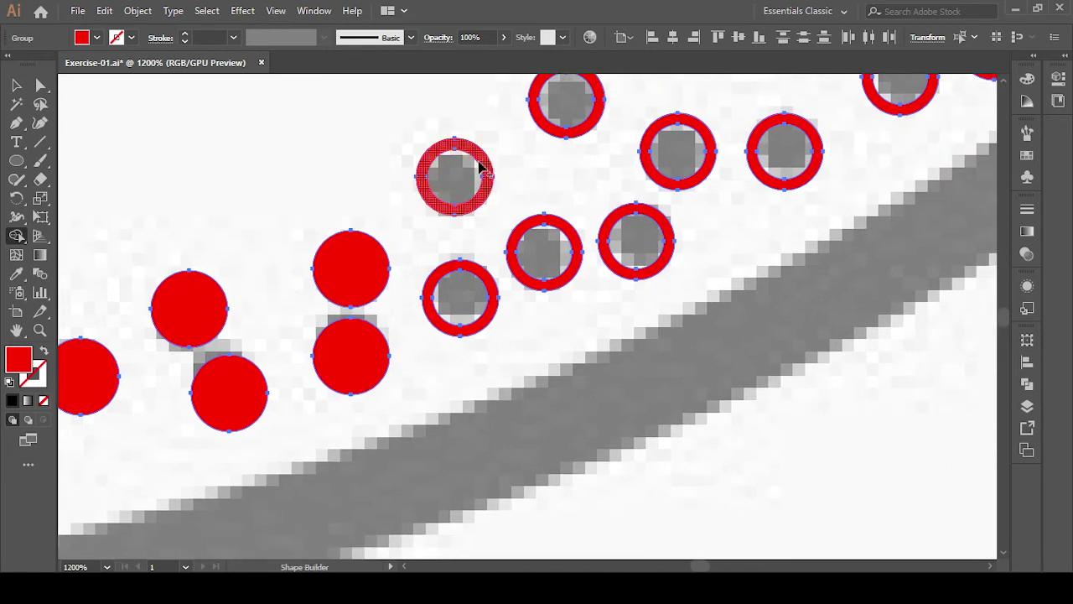
{"action": "left_click", "coordinate": [442, 210]}
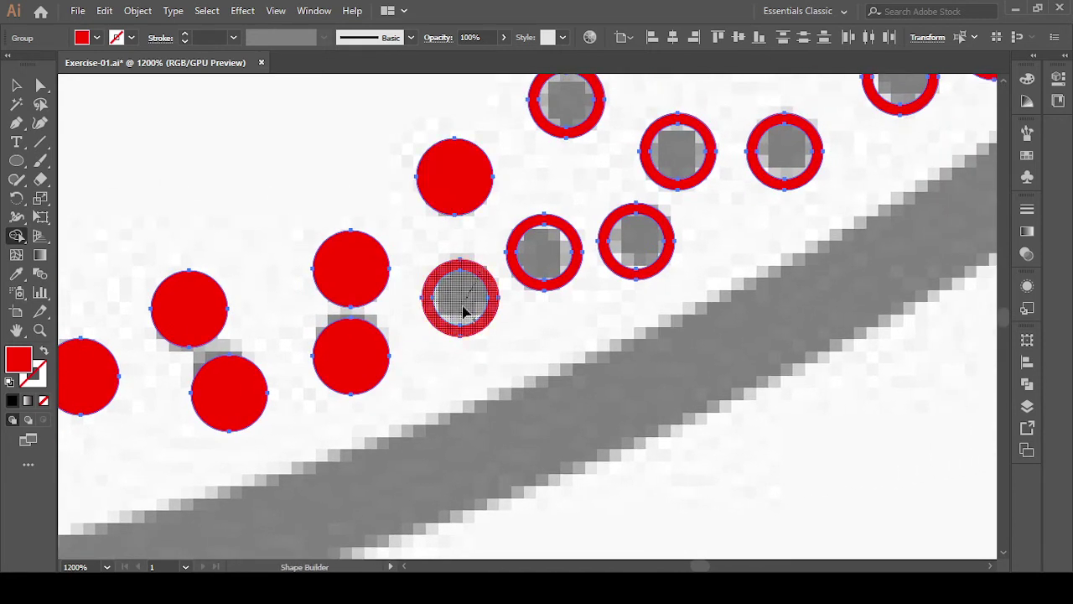
{"action": "left_click_drag", "start_coordinate": [455, 299], "coordinate": [455, 341]}
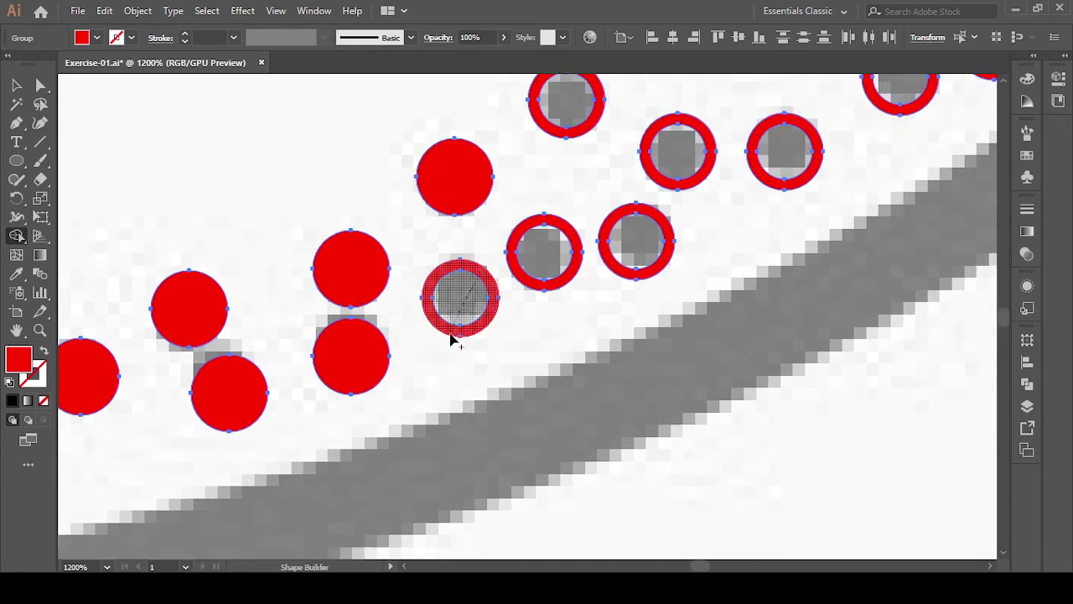
{"action": "left_click", "coordinate": [528, 283]}
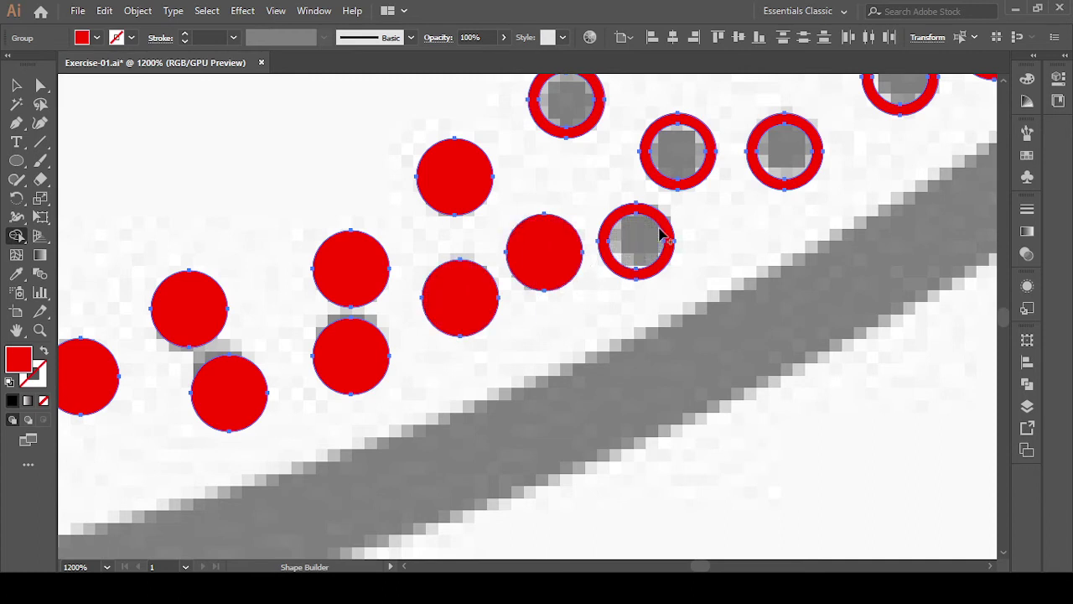
{"action": "left_click", "coordinate": [620, 269]}
- Fill the remaining rings along the lower arc into solid red circles
{"action": "scroll", "coordinate": [726, 244], "scroll_direction": "up", "scroll_amount": 3}
{"action": "scroll", "coordinate": [726, 244], "scroll_direction": "right", "scroll_amount": 3}
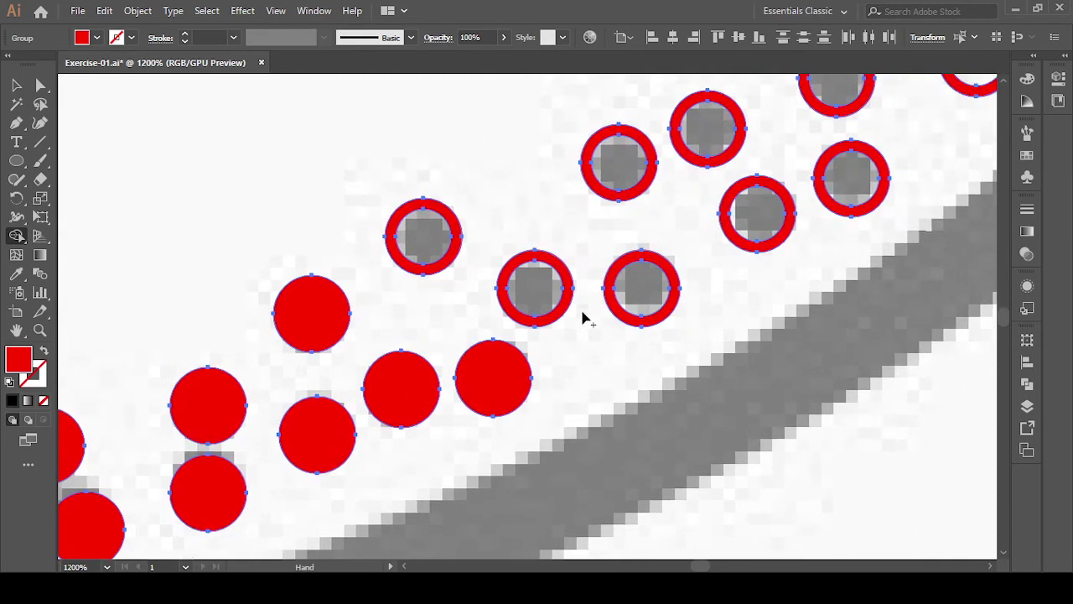
{"action": "left_click", "coordinate": [532, 319]}
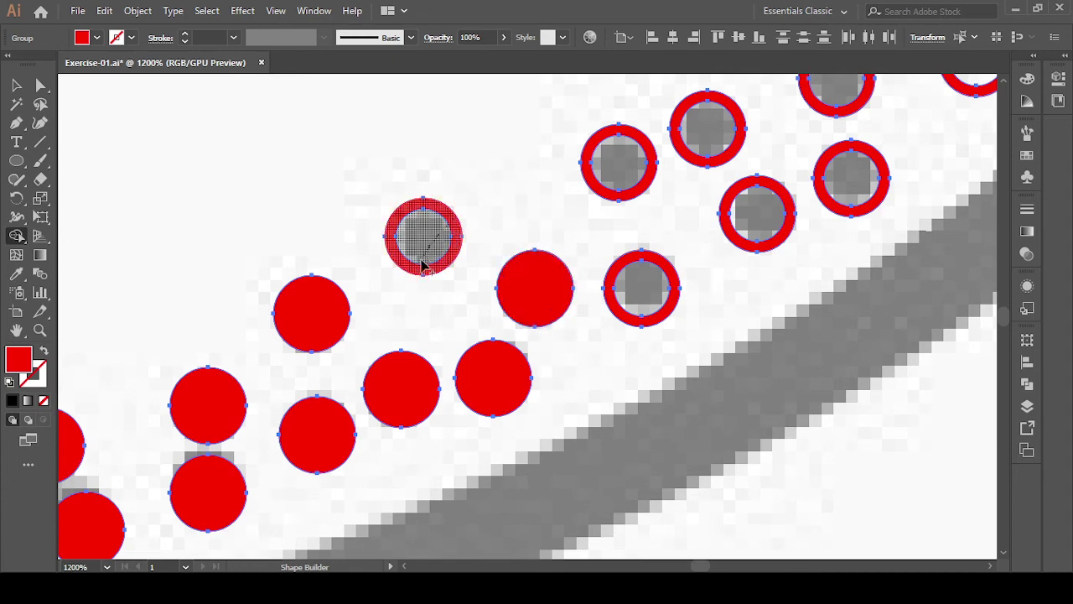
{"action": "left_click", "coordinate": [425, 267]}
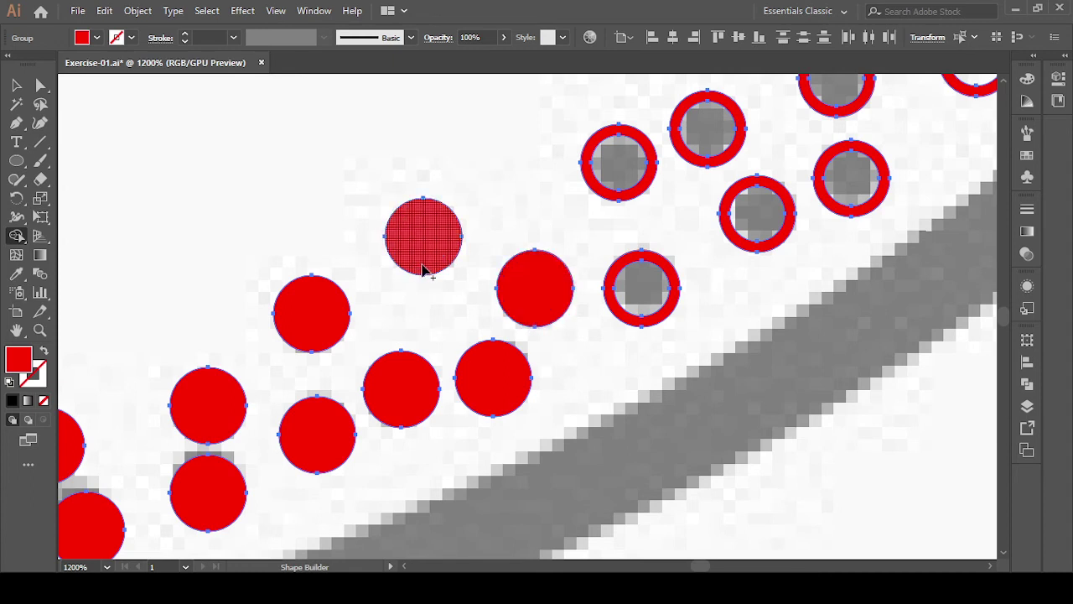
{"action": "left_click", "coordinate": [625, 315]}
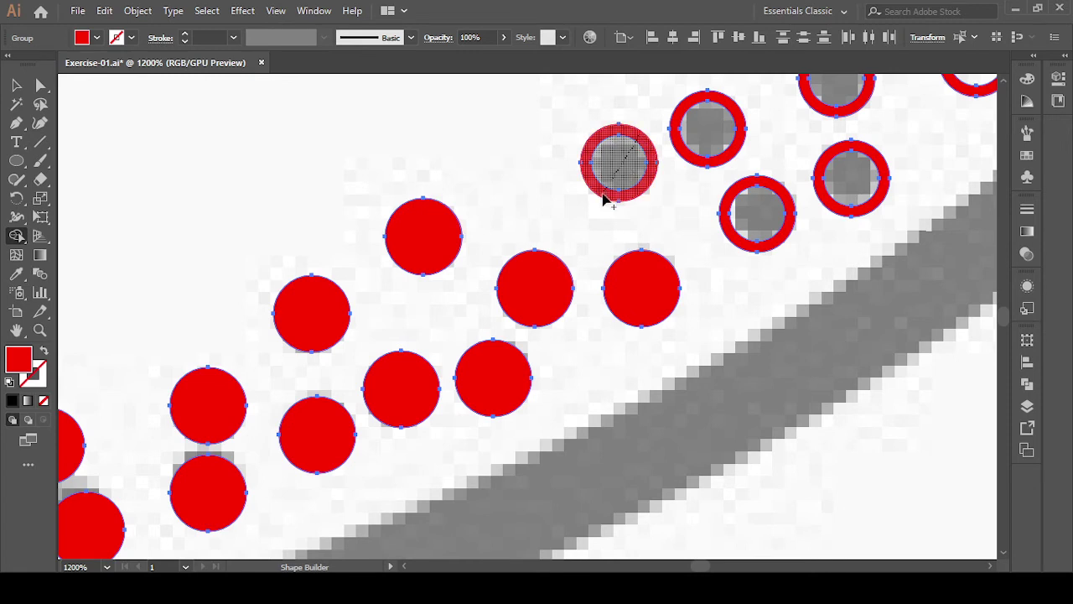
{"action": "left_click", "coordinate": [617, 194]}
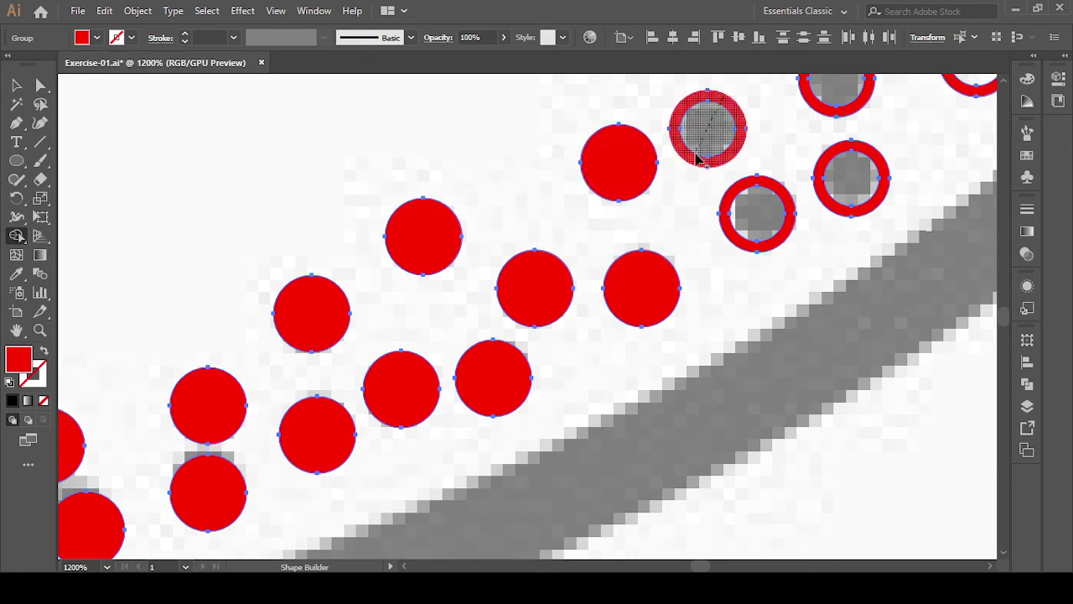
{"action": "left_click", "coordinate": [697, 158]}
{"action": "left_click", "coordinate": [742, 239]}
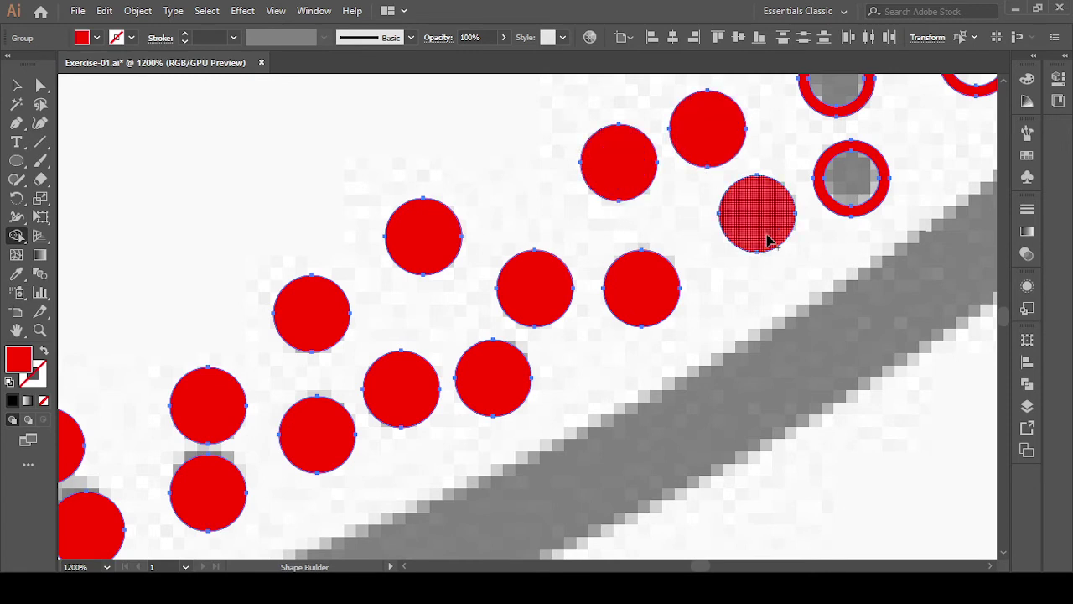
{"action": "left_click_drag", "start_coordinate": [877, 230], "coordinate": [553, 360]}
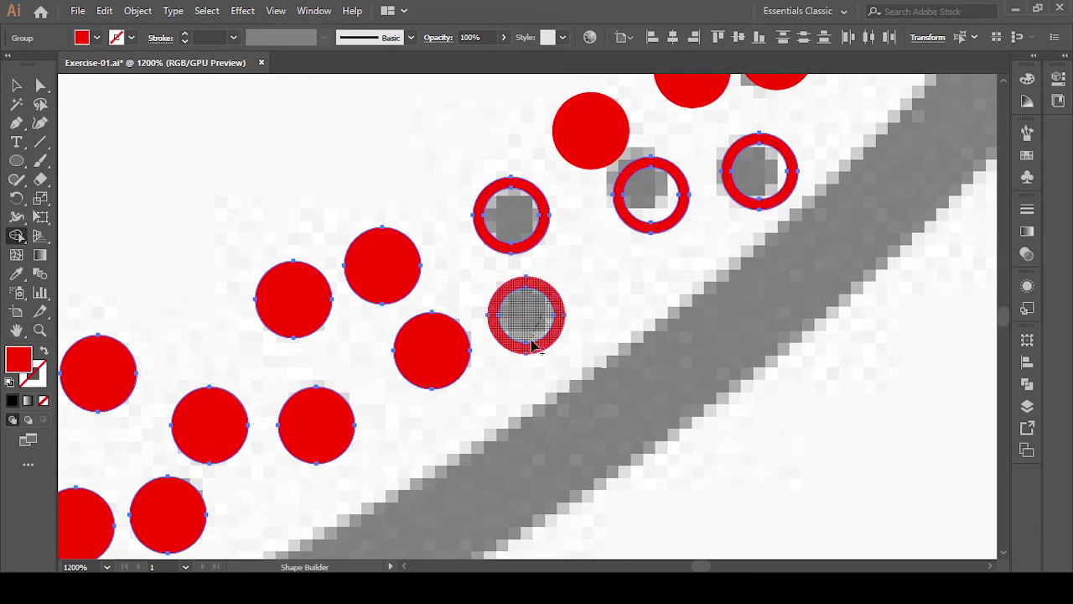
{"action": "left_click", "coordinate": [532, 331]}
{"action": "left_click_drag", "start_coordinate": [522, 204], "coordinate": [515, 251]}
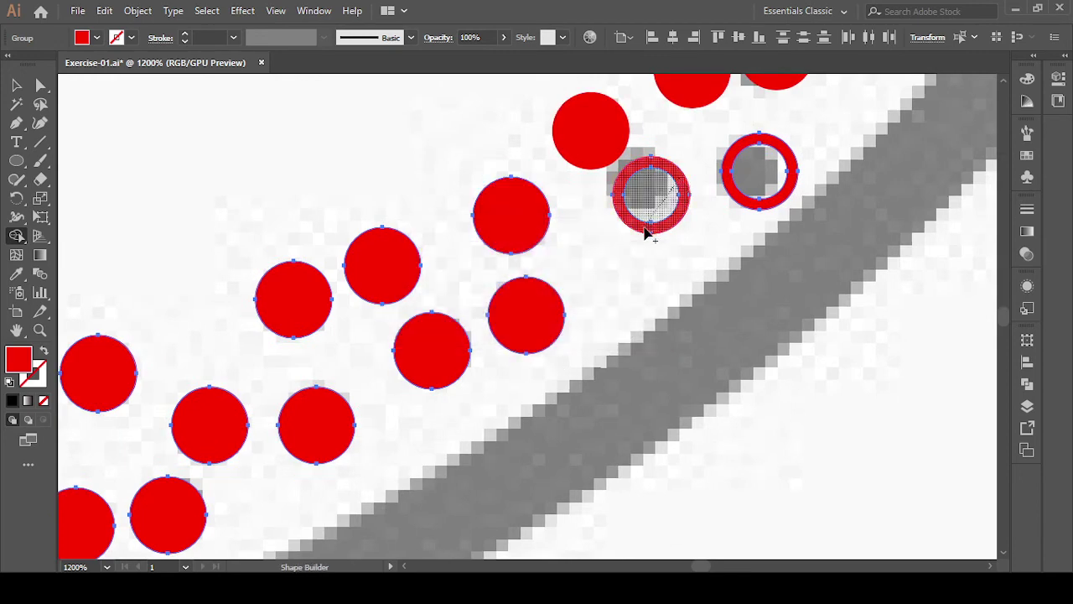
{"action": "left_click_drag", "start_coordinate": [678, 185], "coordinate": [647, 232]}
{"action": "left_click", "coordinate": [747, 210]}
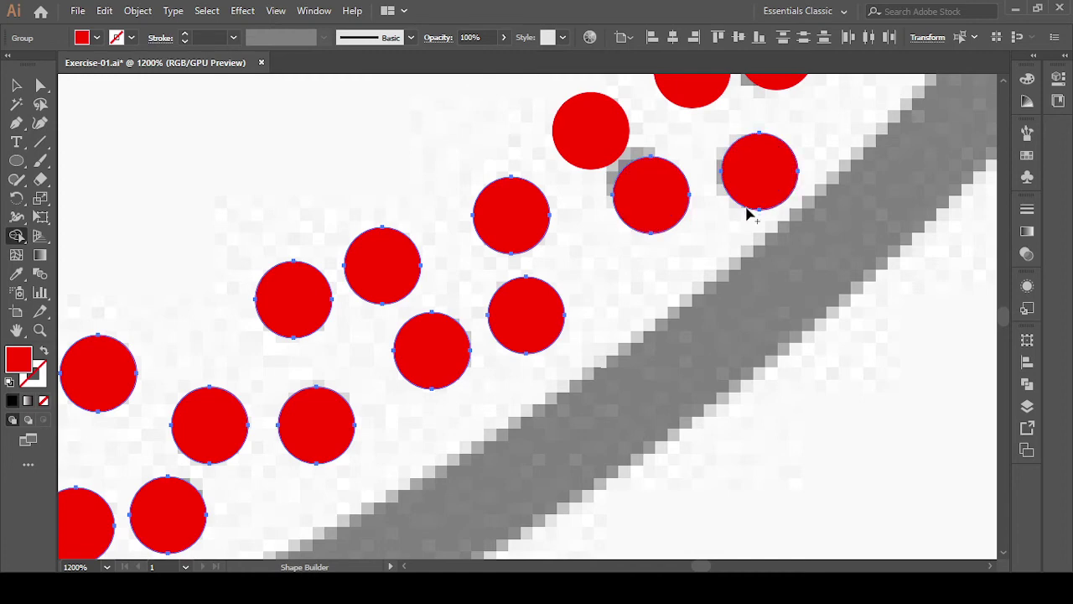
{"action": "key", "text": "ctrl+minus"}
- Select the next chain of red dots further up the donut's right edge
{"action": "left_click", "coordinate": [17, 86]}
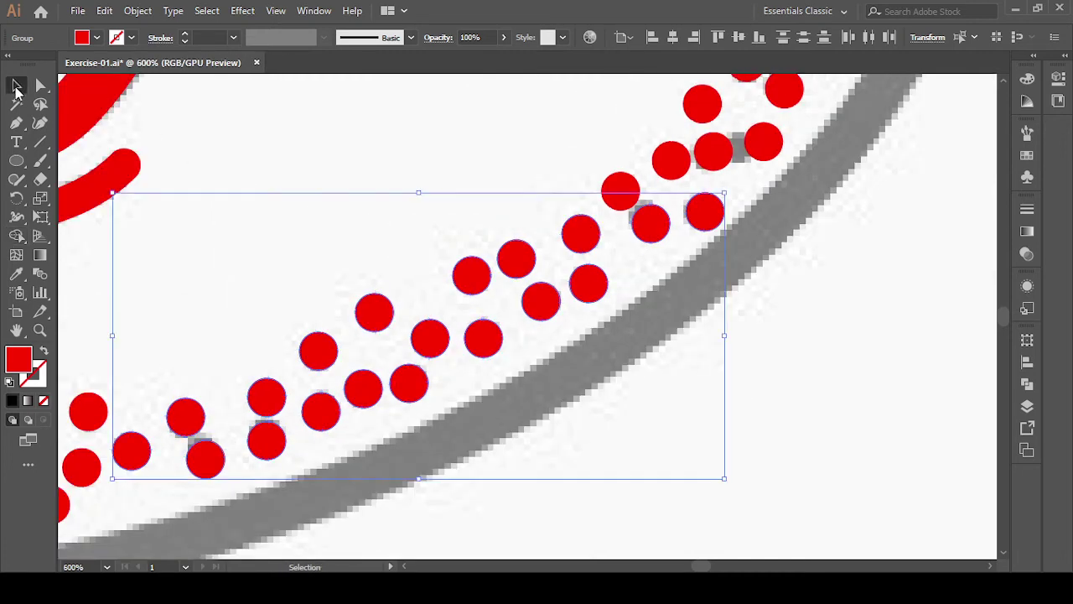
{"action": "left_click", "coordinate": [541, 146]}
{"action": "key", "text": "ctrl+minus"}
{"action": "left_click_drag", "start_coordinate": [939, 254], "coordinate": [700, 472]}
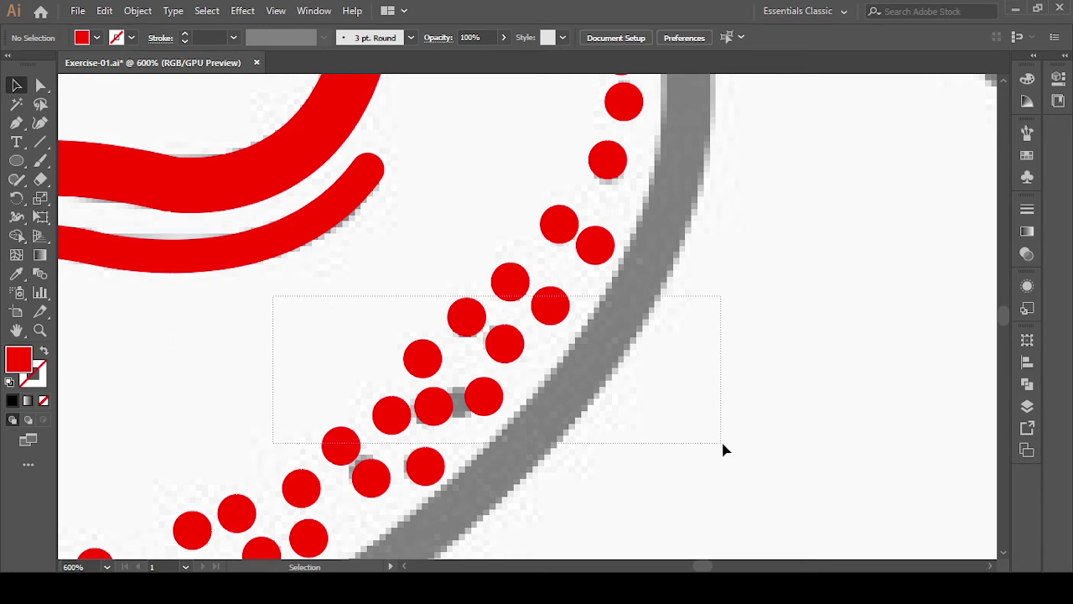
{"action": "left_click_drag", "start_coordinate": [723, 446], "coordinate": [723, 447]}
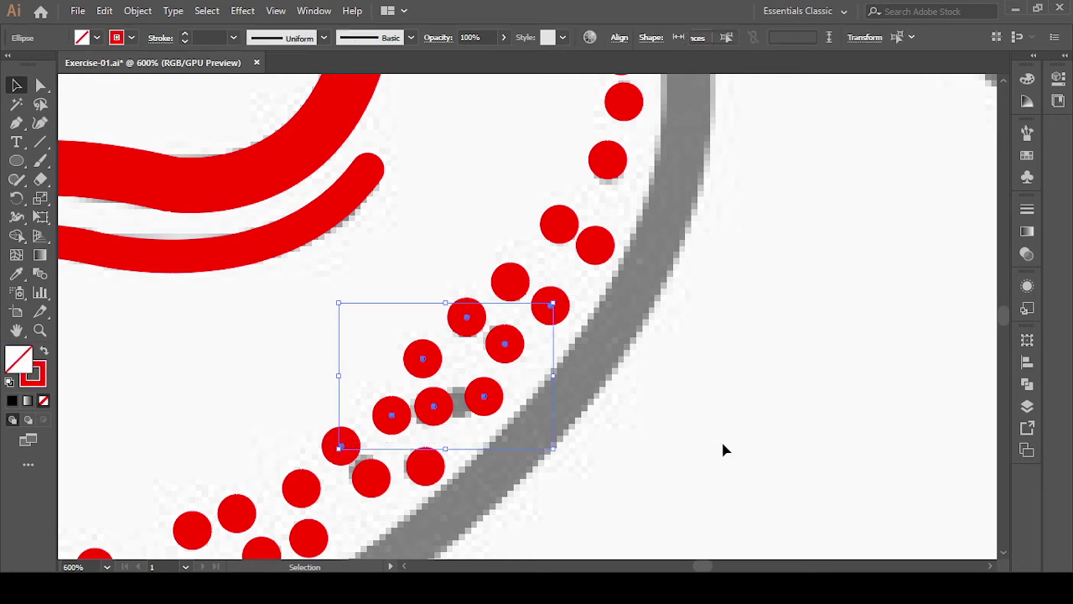
{"action": "left_click", "coordinate": [524, 291], "text": "shift"}
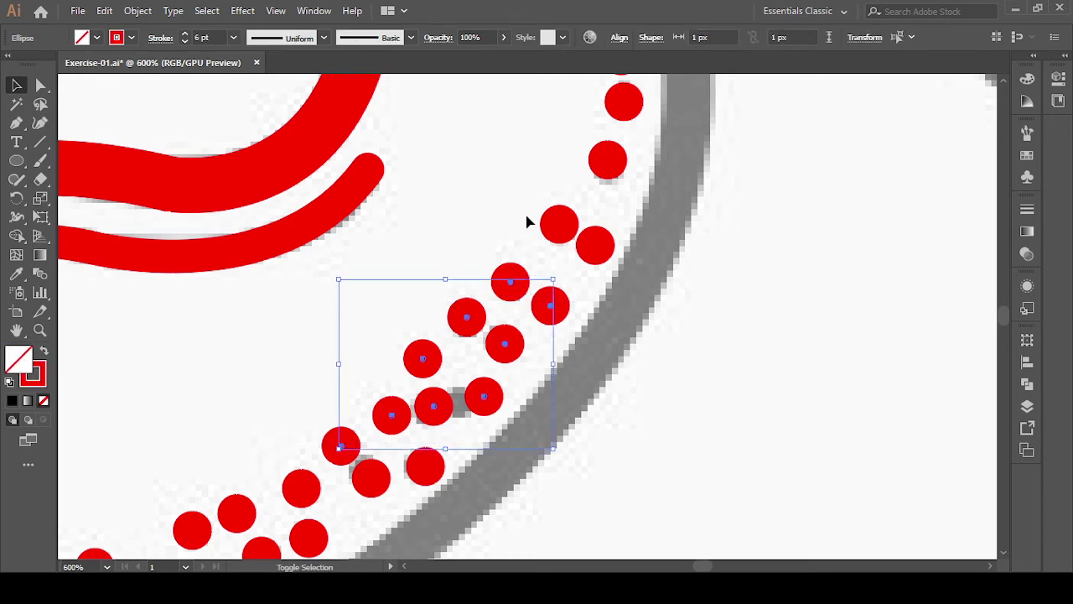
{"action": "left_click", "coordinate": [585, 244], "text": "shift"}
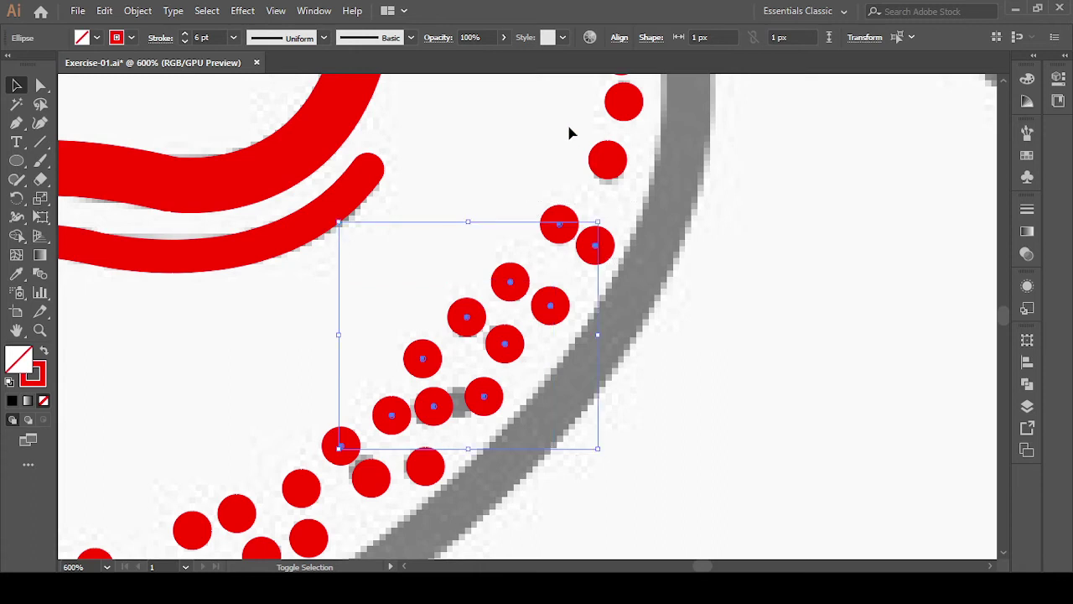
{"action": "left_click_drag", "start_coordinate": [678, 187], "coordinate": [682, 187]}
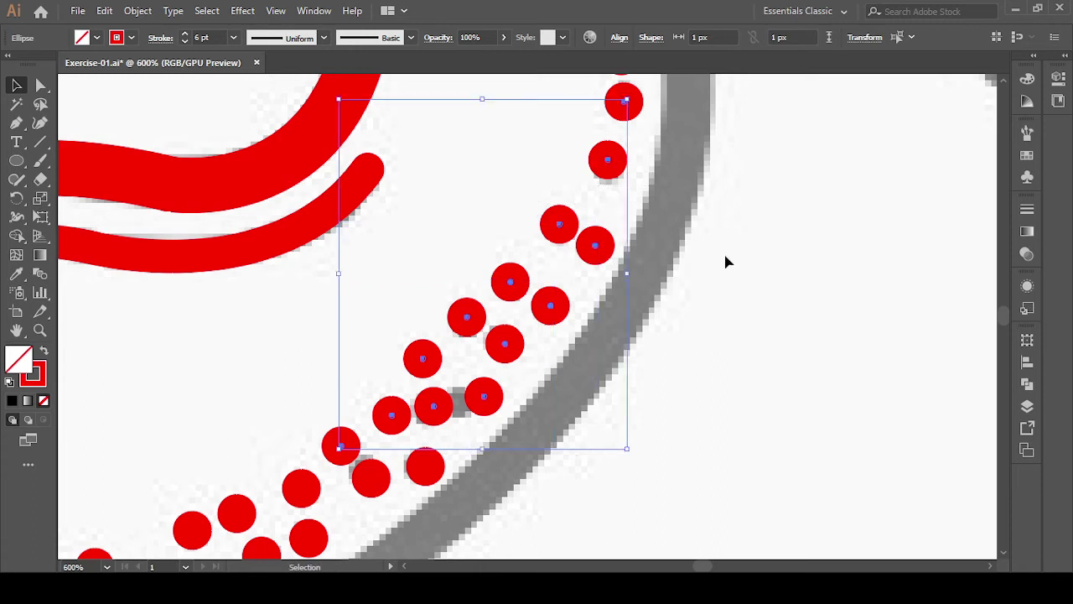
{"action": "scroll", "coordinate": [726, 259], "scroll_direction": "up", "scroll_amount": 2}
{"action": "left_click_drag", "start_coordinate": [576, 129], "coordinate": [691, 190]}
{"action": "scroll", "coordinate": [691, 190], "scroll_direction": "down", "scroll_amount": 2}
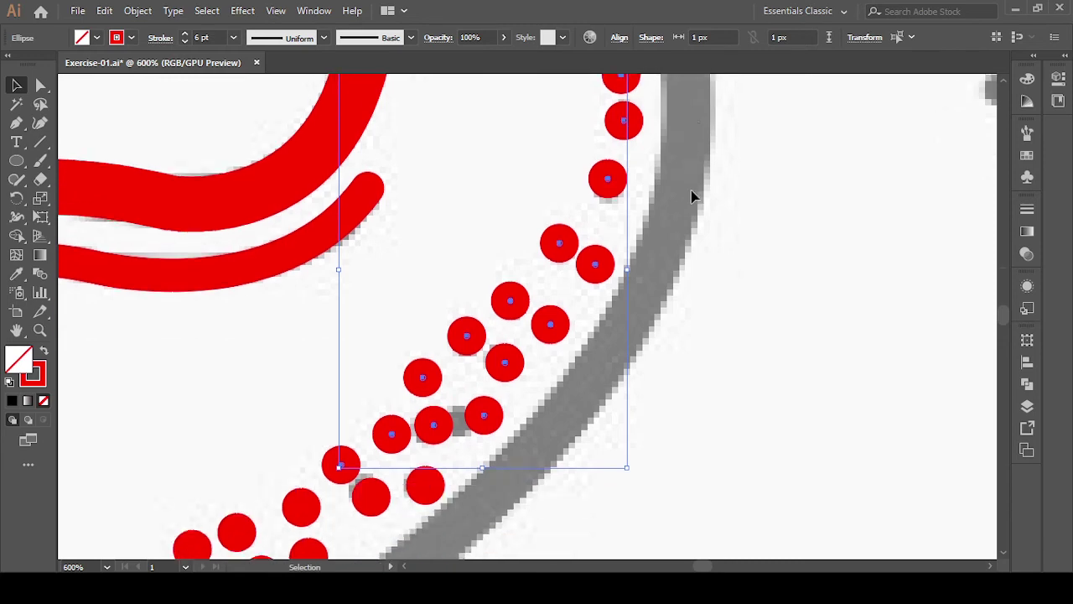
{"action": "scroll", "coordinate": [692, 191], "scroll_direction": "down", "scroll_amount": 1}
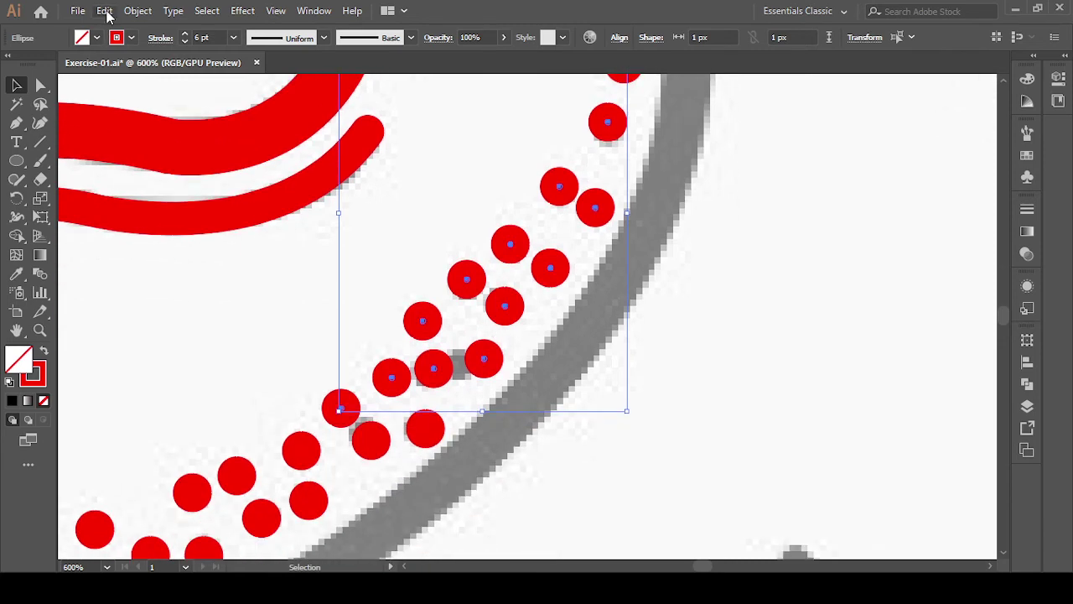
- Expand the selected dots into outlines with Object > Expand
{"action": "left_click", "coordinate": [138, 11]}
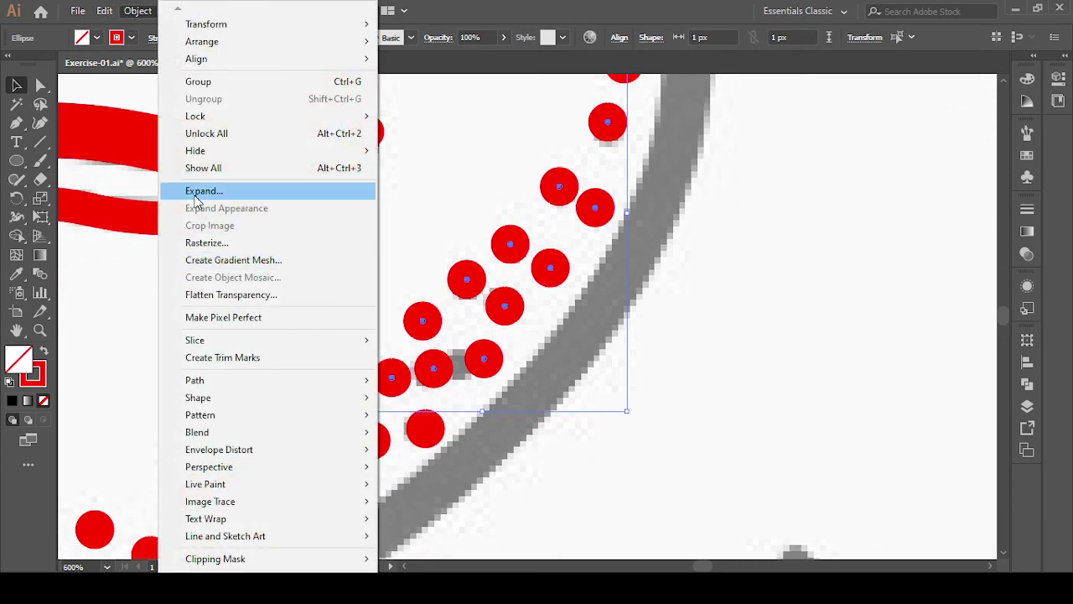
{"action": "left_click", "coordinate": [203, 190]}
{"action": "left_click", "coordinate": [676, 351]}
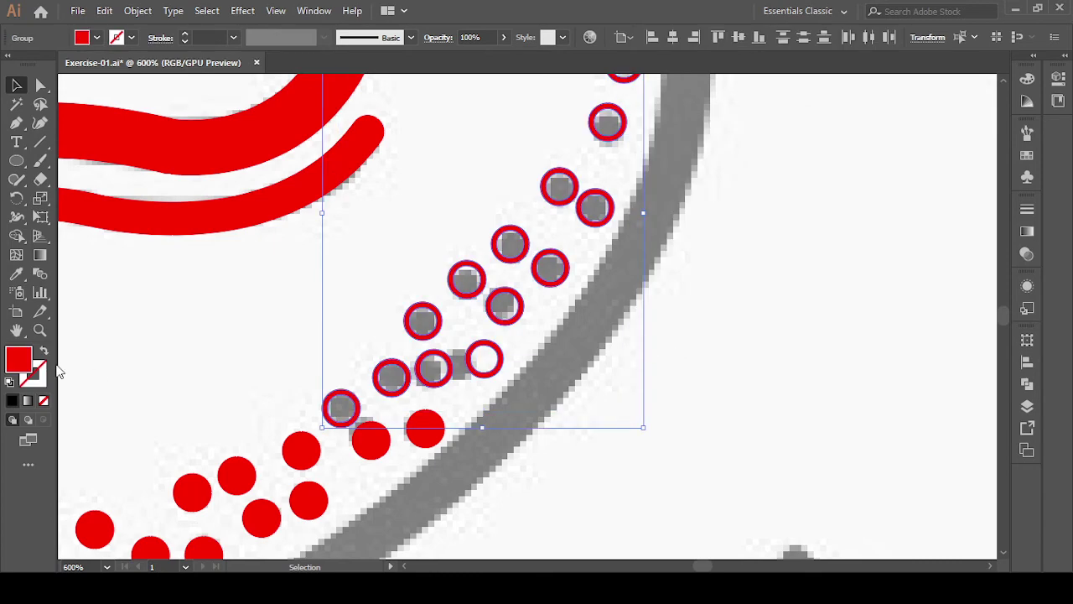
- Merge the first batch of expanded rings and their holes into solid red dots
{"action": "left_click", "coordinate": [16, 235]}
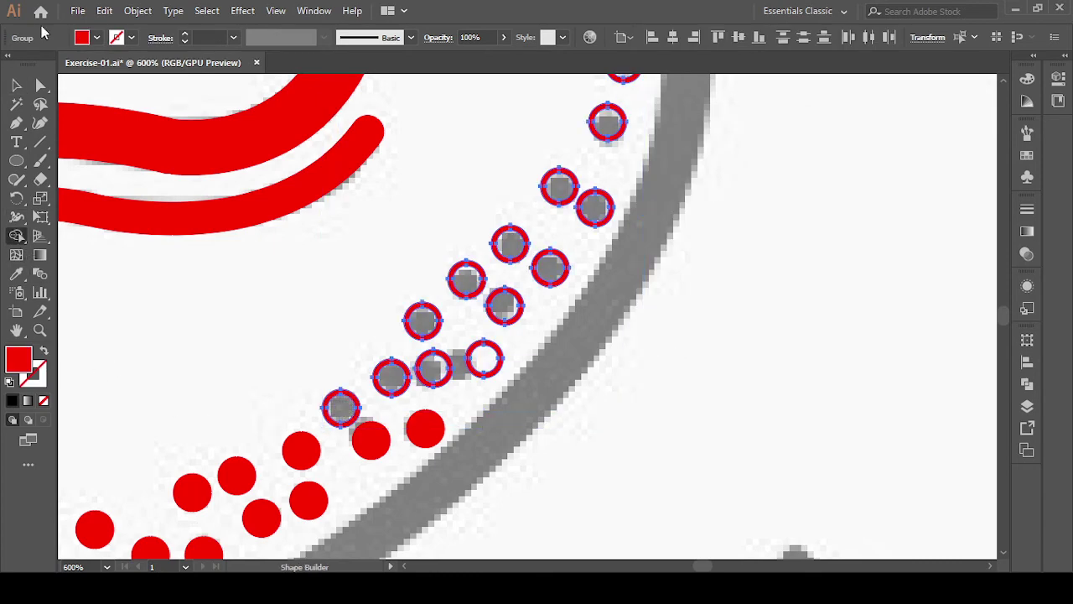
{"action": "scroll", "coordinate": [340, 428], "scroll_direction": "up", "scroll_amount": 2}
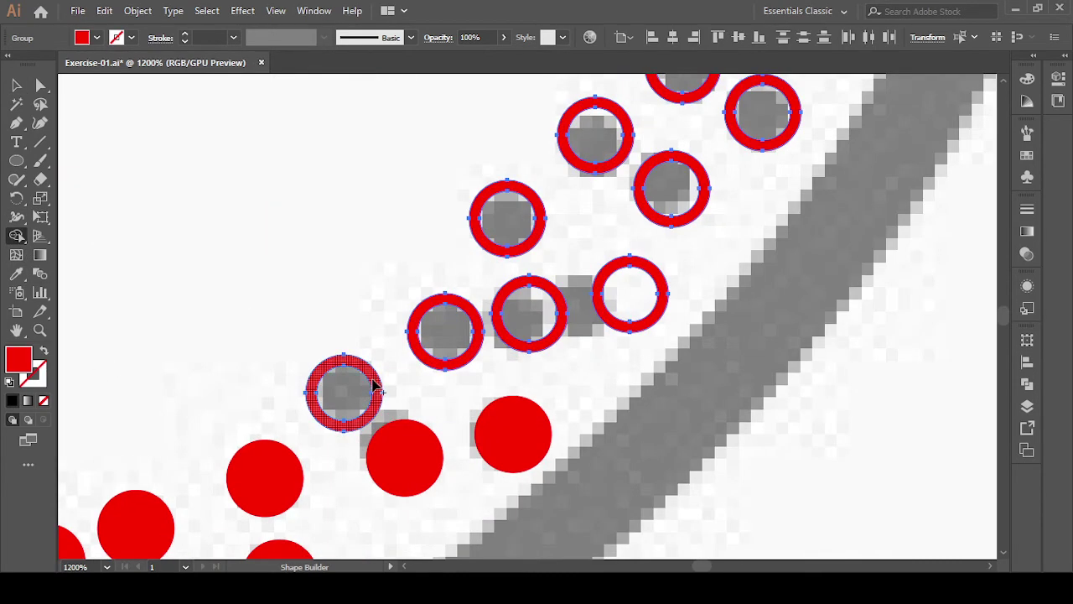
{"action": "left_click_drag", "start_coordinate": [340, 424], "coordinate": [408, 377]}
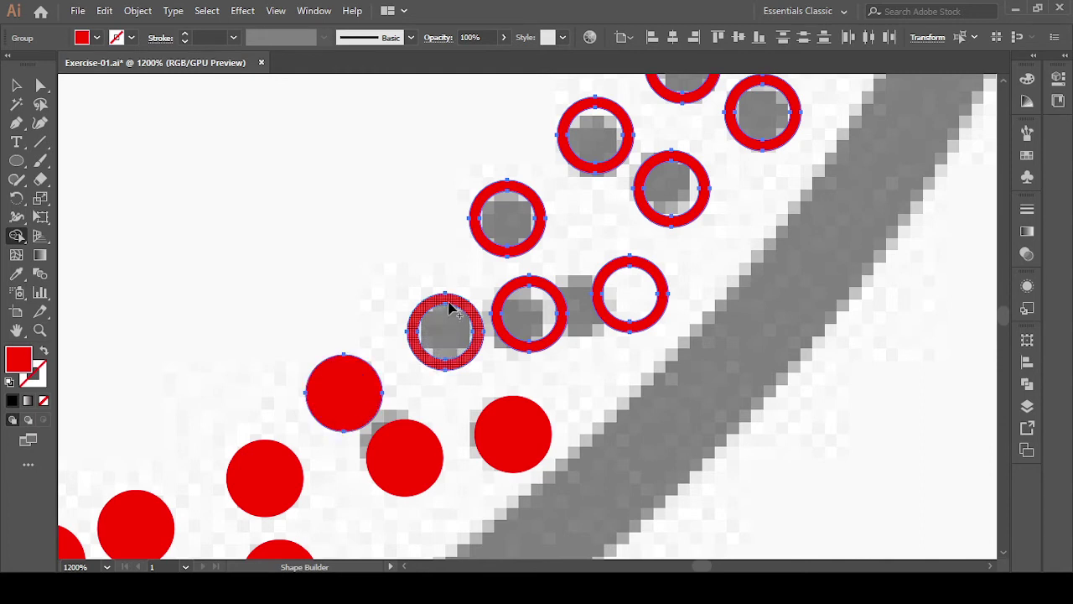
{"action": "left_click_drag", "start_coordinate": [449, 310], "coordinate": [454, 369]}
{"action": "mouse_move", "coordinate": [522, 291]}
{"action": "left_mouse_down"}
{"action": "mouse_move", "coordinate": [530, 329]}
{"action": "mouse_move", "coordinate": [568, 319]}
{"action": "left_mouse_up"}
{"action": "left_click_drag", "start_coordinate": [613, 293], "coordinate": [625, 302]}
{"action": "left_click_drag", "start_coordinate": [503, 230], "coordinate": [539, 205]}
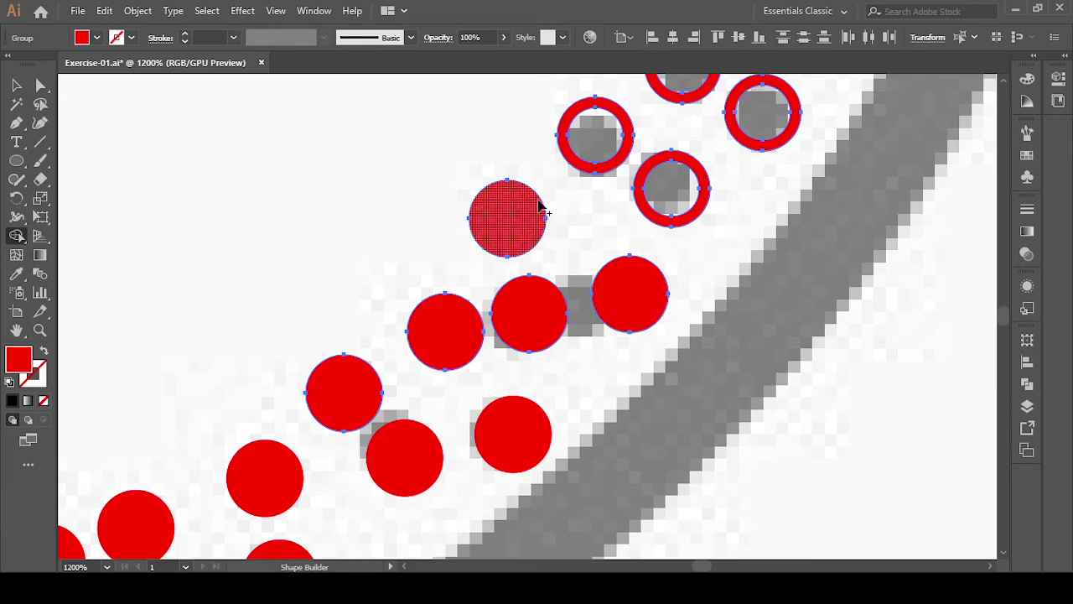
{"action": "left_click_drag", "start_coordinate": [592, 131], "coordinate": [663, 185]}
{"action": "scroll", "coordinate": [666, 201], "scroll_direction": "up", "scroll_amount": 2}
{"action": "scroll", "coordinate": [721, 180], "scroll_direction": "up", "scroll_amount": 1}
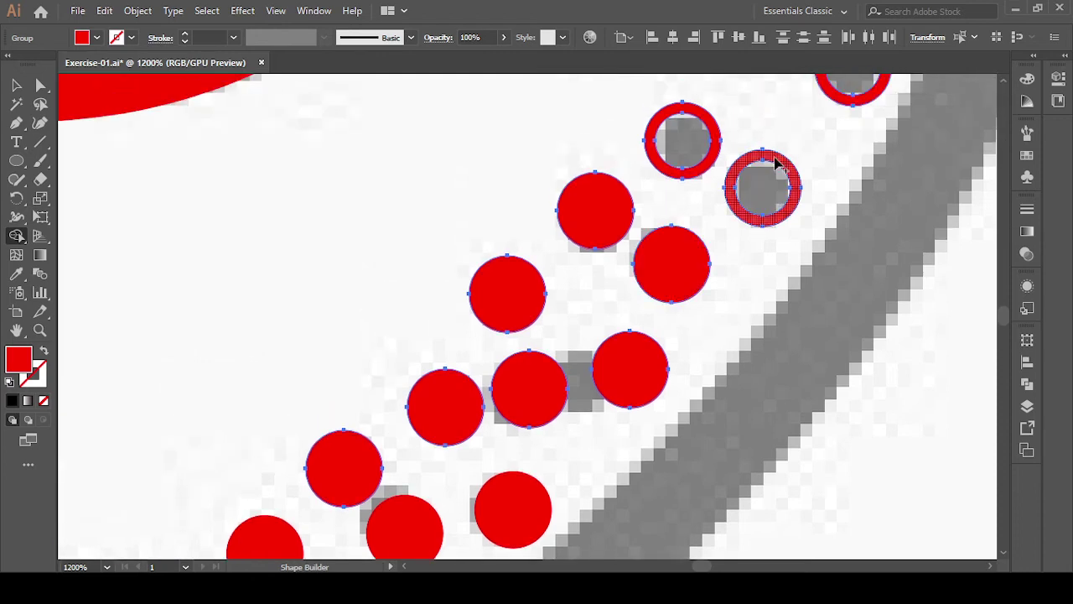
{"action": "left_click_drag", "start_coordinate": [777, 165], "coordinate": [766, 210]}
{"action": "left_click_drag", "start_coordinate": [661, 132], "coordinate": [684, 174]}
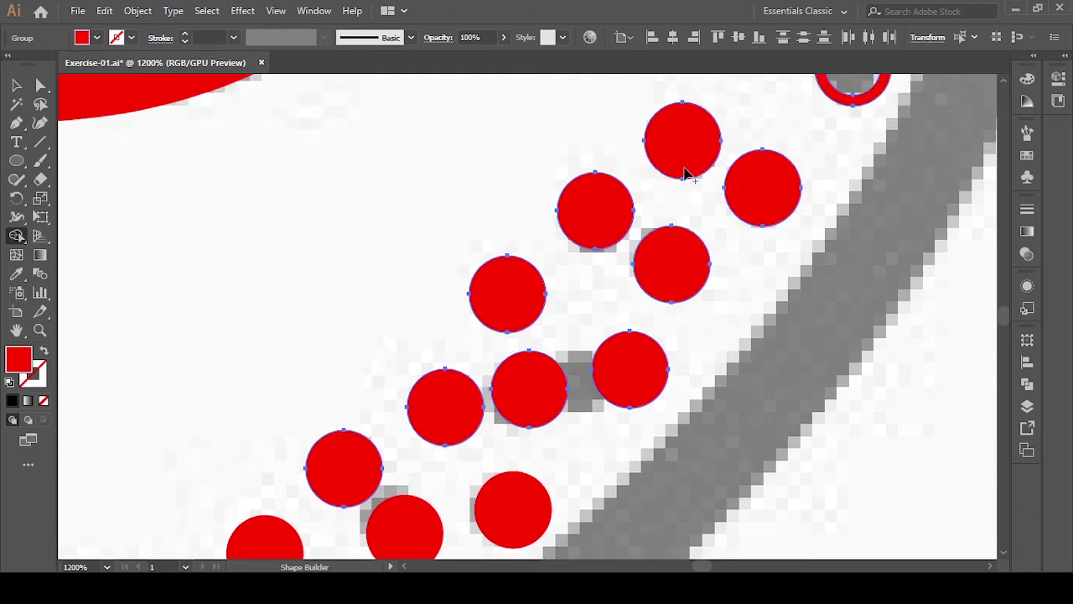
{"action": "scroll", "coordinate": [686, 174], "scroll_direction": "down", "scroll_amount": 2}
- Fill the last five hollow rings solid, then deselect and view the whole donut
{"action": "mouse_move", "coordinate": [826, 151]}
{"action": "left_mouse_down"}
{"action": "mouse_move", "coordinate": [694, 296]}
{"action": "mouse_move", "coordinate": [641, 405]}
{"action": "left_mouse_up"}
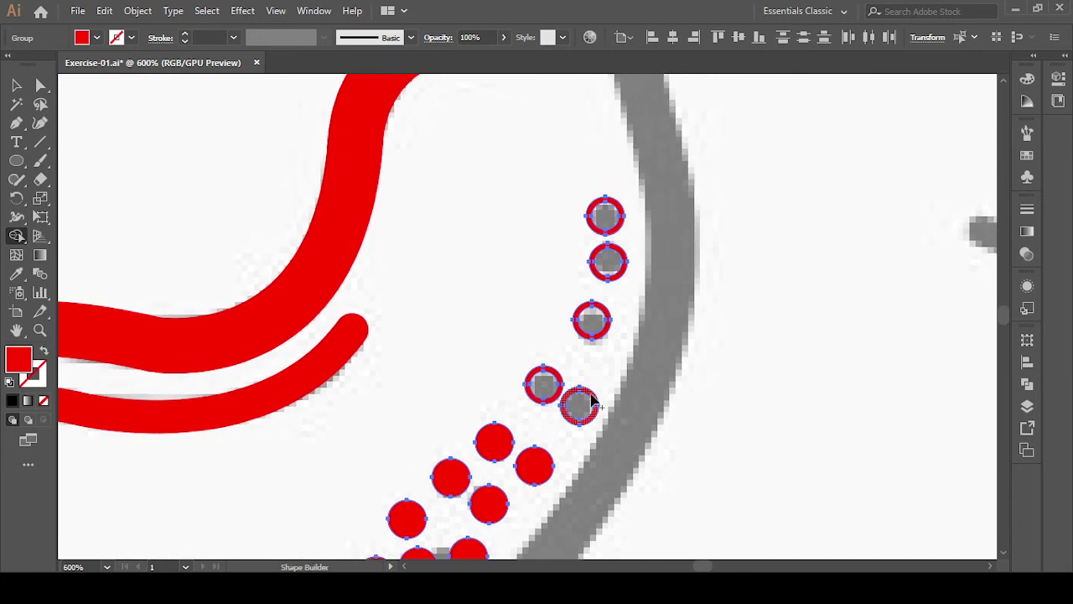
{"action": "left_click", "coordinate": [578, 408]}
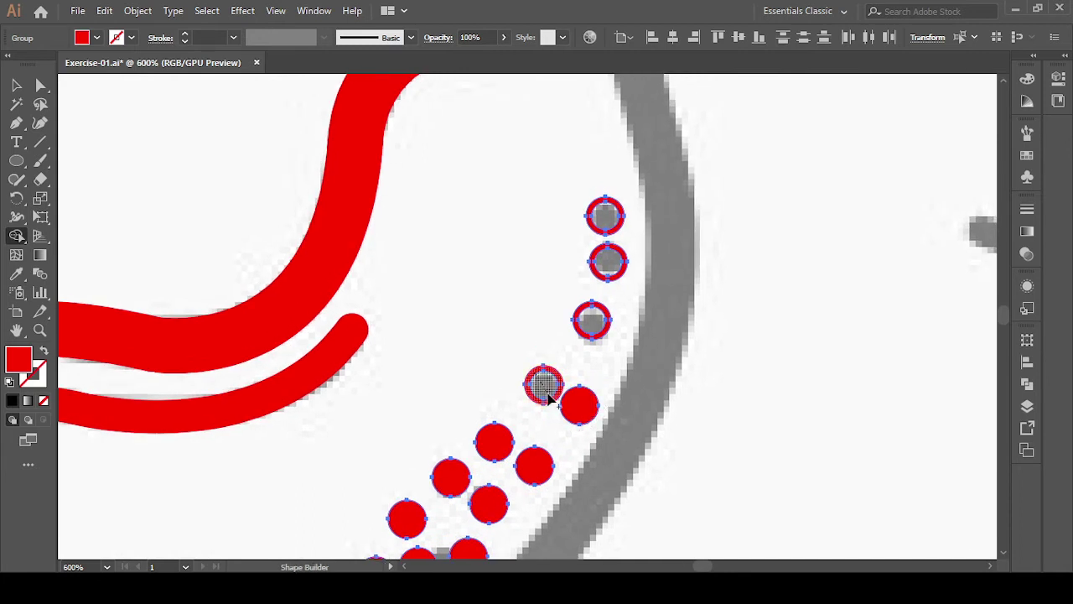
{"action": "left_click", "coordinate": [541, 385]}
{"action": "left_click", "coordinate": [592, 315]}
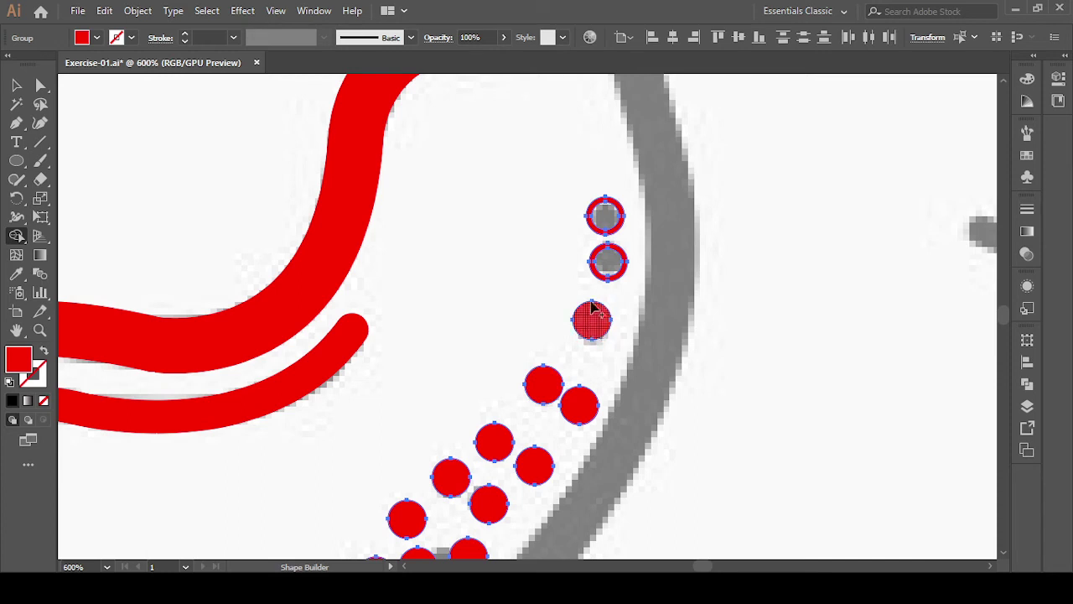
{"action": "left_click", "coordinate": [607, 262]}
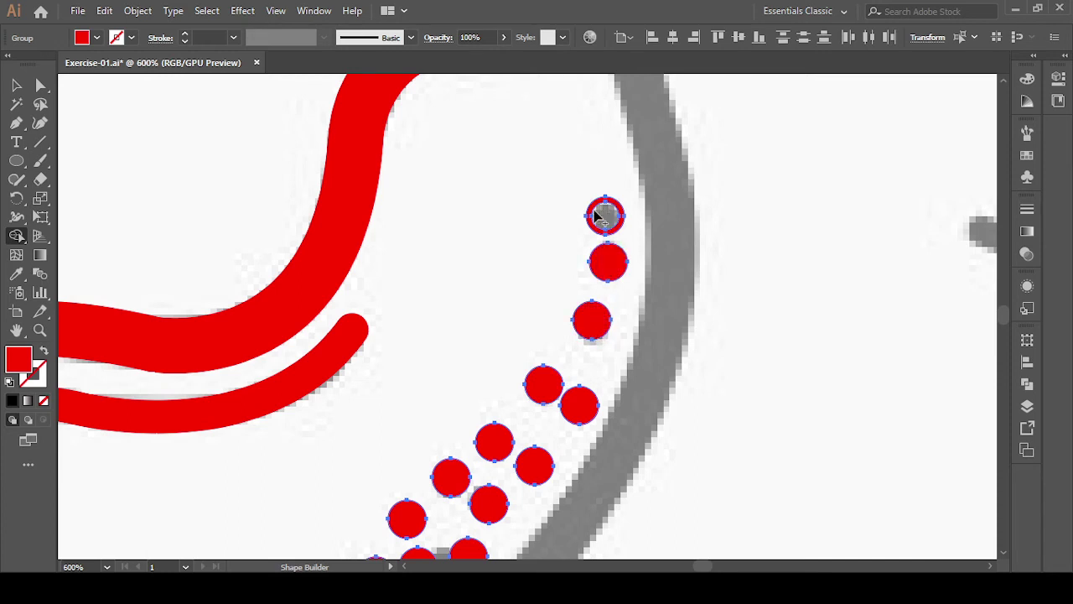
{"action": "left_click", "coordinate": [597, 215]}
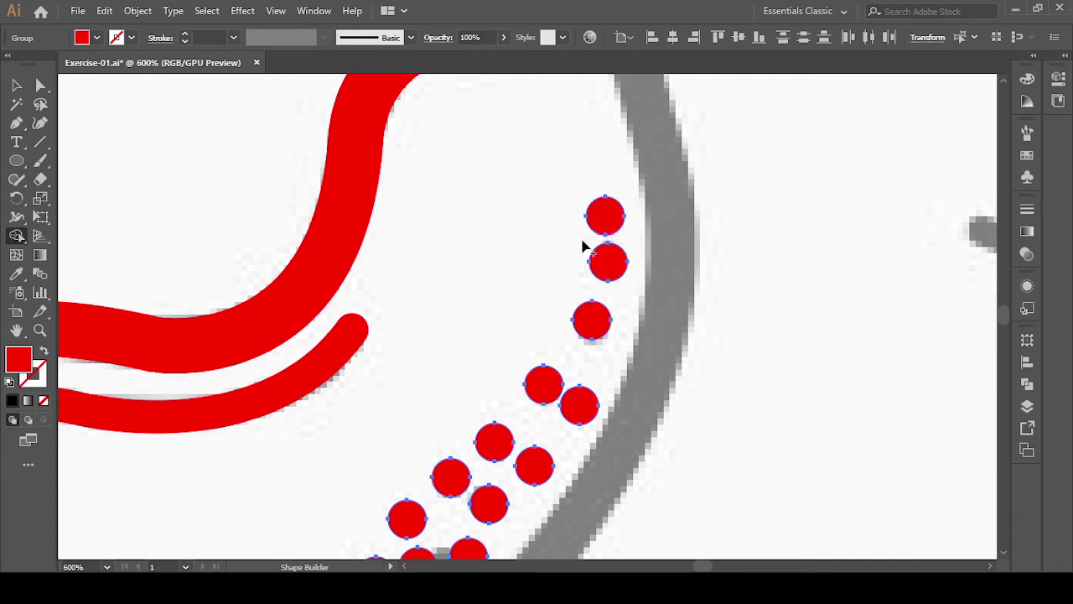
{"action": "key", "text": "v"}
{"action": "left_click", "coordinate": [503, 243]}
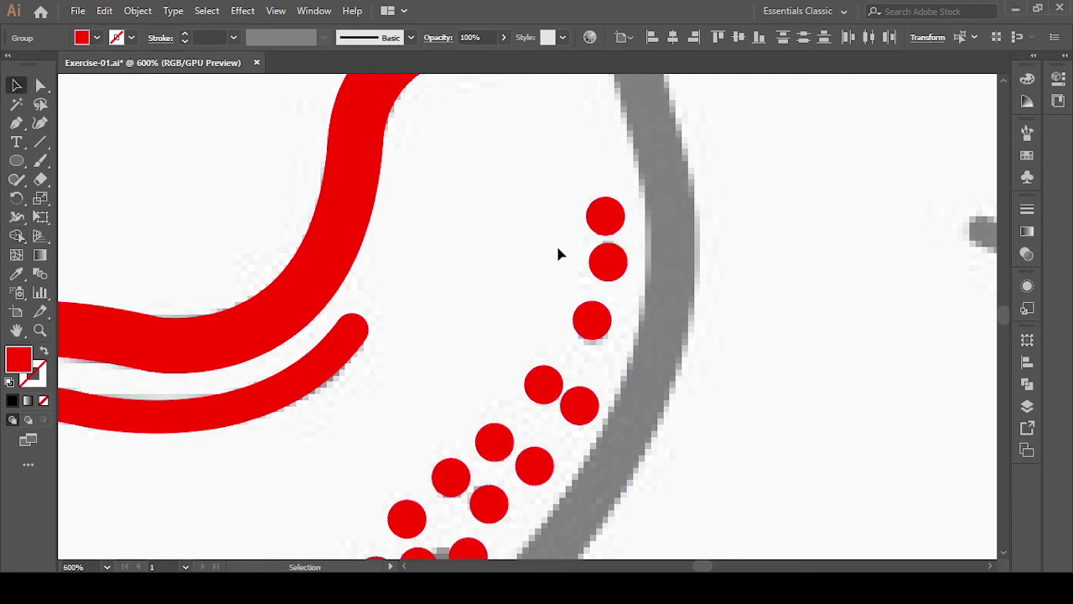
{"action": "key", "text": "ctrl+0"}
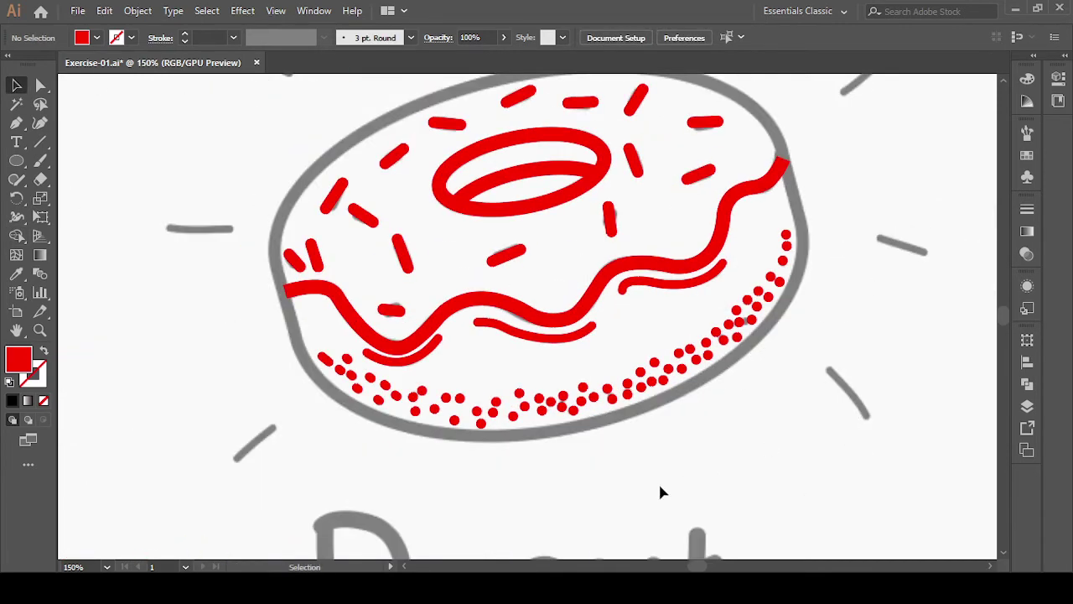
{"action": "scroll", "coordinate": [624, 471], "scroll_direction": "up", "scroll_amount": 1}
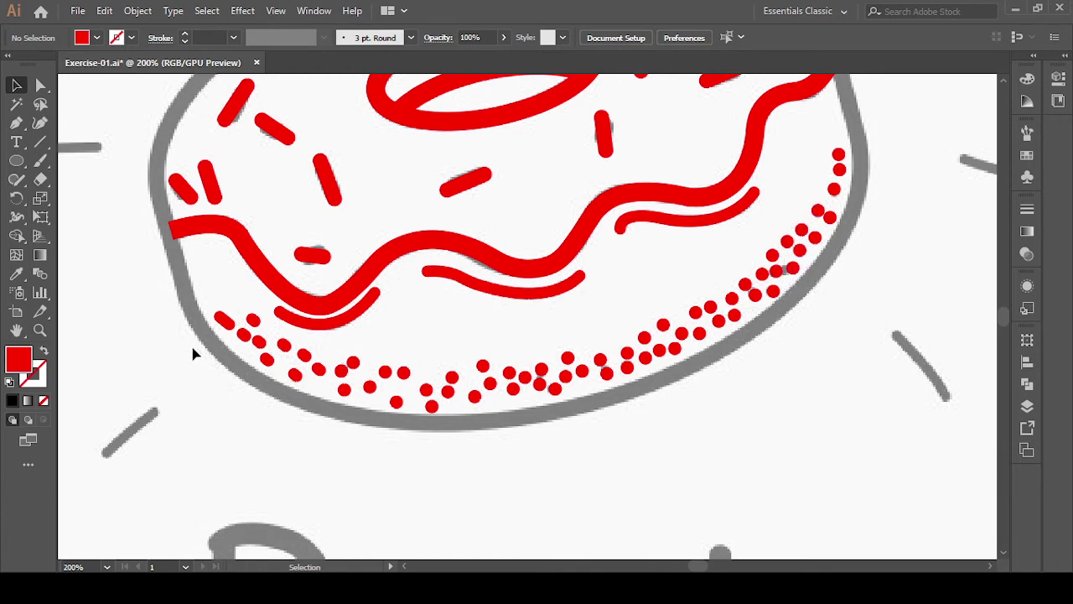
- Trial-delete red dots in the upper-left and middle of the cluster, then undo
{"action": "scroll", "coordinate": [193, 354], "scroll_direction": "up", "scroll_amount": 1}
{"action": "scroll", "coordinate": [249, 465], "scroll_direction": "up", "scroll_amount": 1}
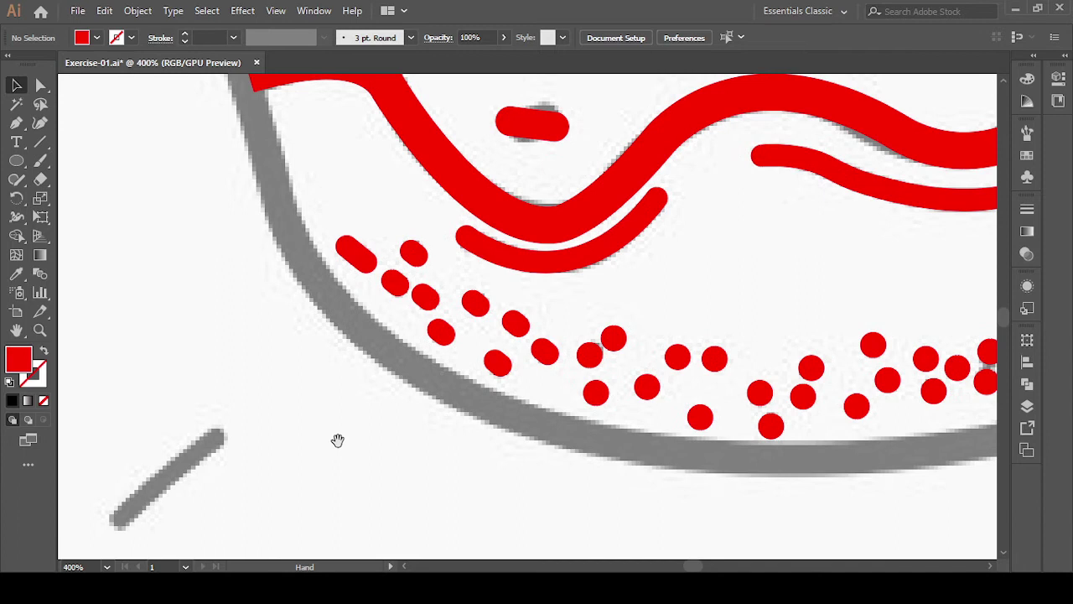
{"action": "left_click", "coordinate": [591, 356]}
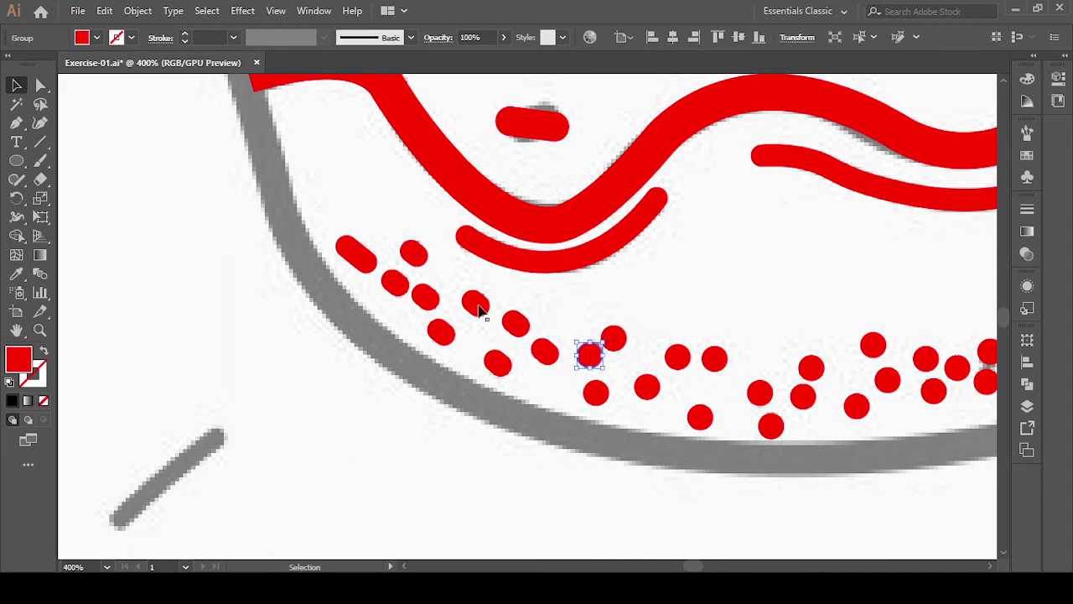
{"action": "left_click_drag", "start_coordinate": [345, 233], "coordinate": [425, 294]}
{"action": "key", "text": "Delete"}
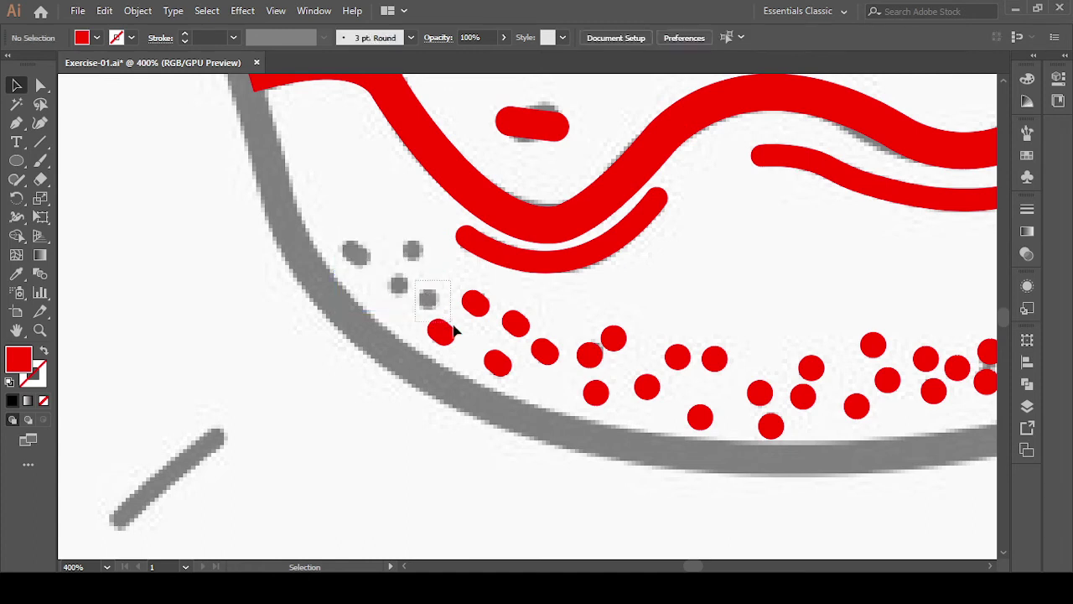
{"action": "left_click_drag", "start_coordinate": [509, 361], "coordinate": [549, 371]}
{"action": "key", "text": "Delete"}
{"action": "key", "text": "Delete"}
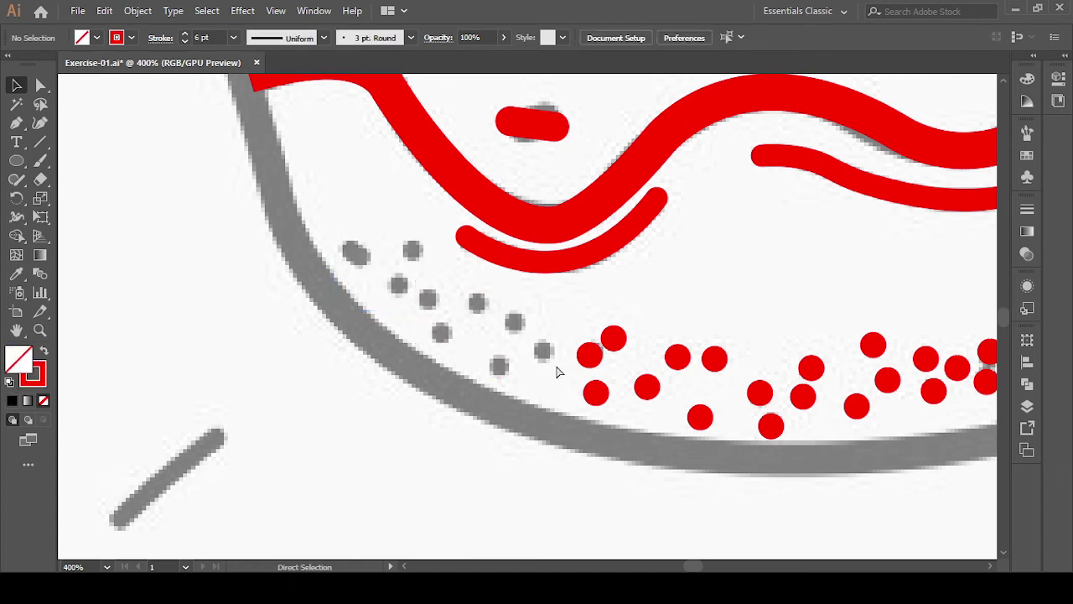
{"action": "key", "text": "ctrl+z"}
{"action": "key", "text": "ctrl+z"}
{"action": "key", "text": "ctrl+z"}
- Delete the six elongated red dots from the donut's lower-left cluster
{"action": "key", "text": "v"}
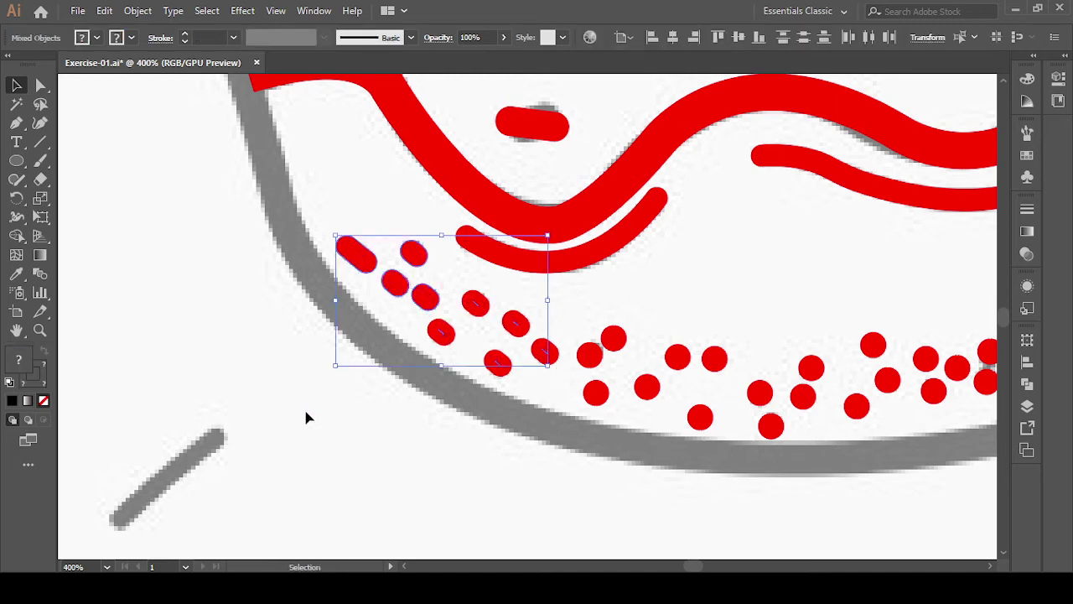
{"action": "left_click", "coordinate": [304, 407]}
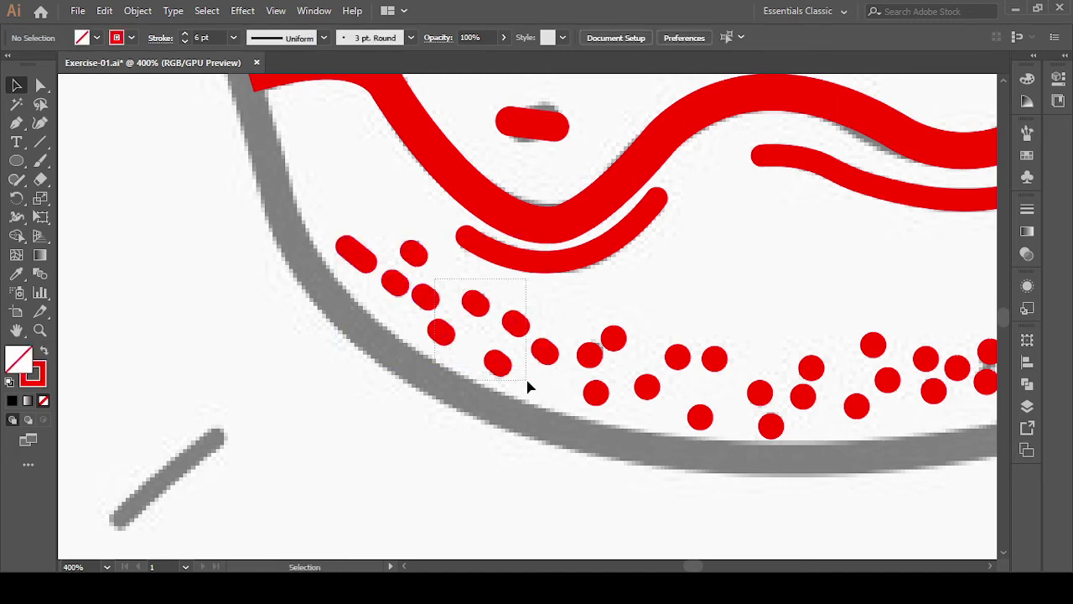
{"action": "left_click_drag", "start_coordinate": [447, 342], "coordinate": [530, 387]}
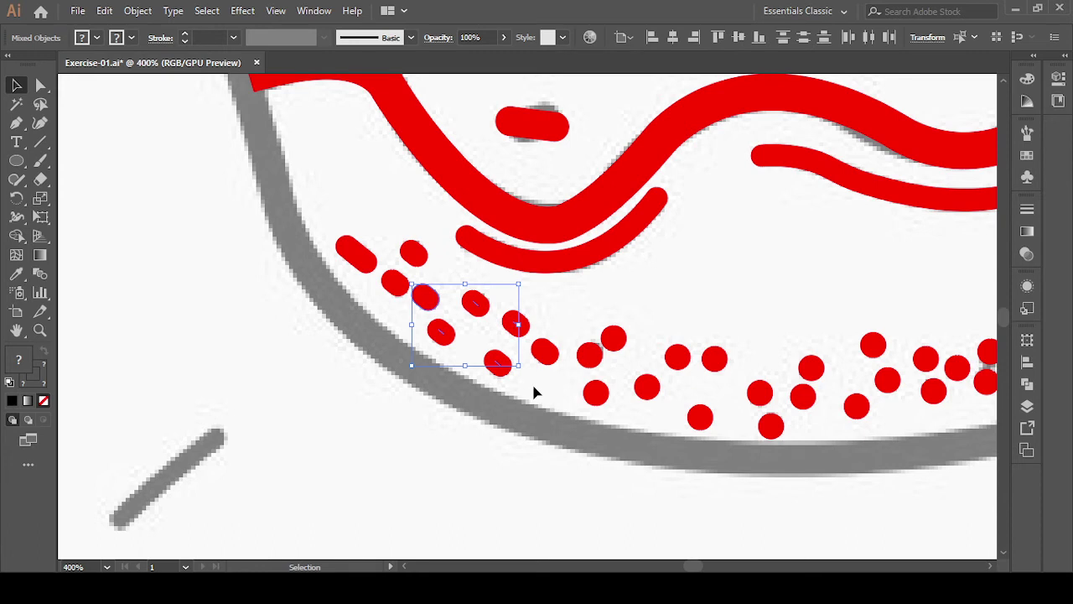
{"action": "key", "text": "Delete"}
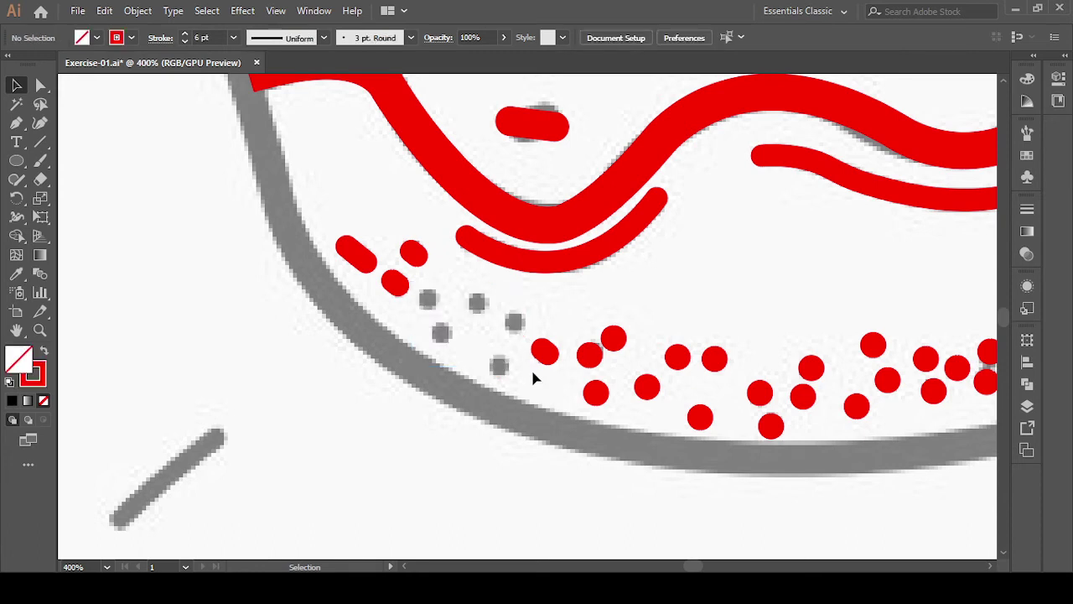
{"action": "left_click", "coordinate": [543, 351]}
{"action": "key", "text": "Delete"}
- Copy the round red dot onto each remaining grey spot along the lower-left edge
{"action": "left_click", "coordinate": [588, 357]}
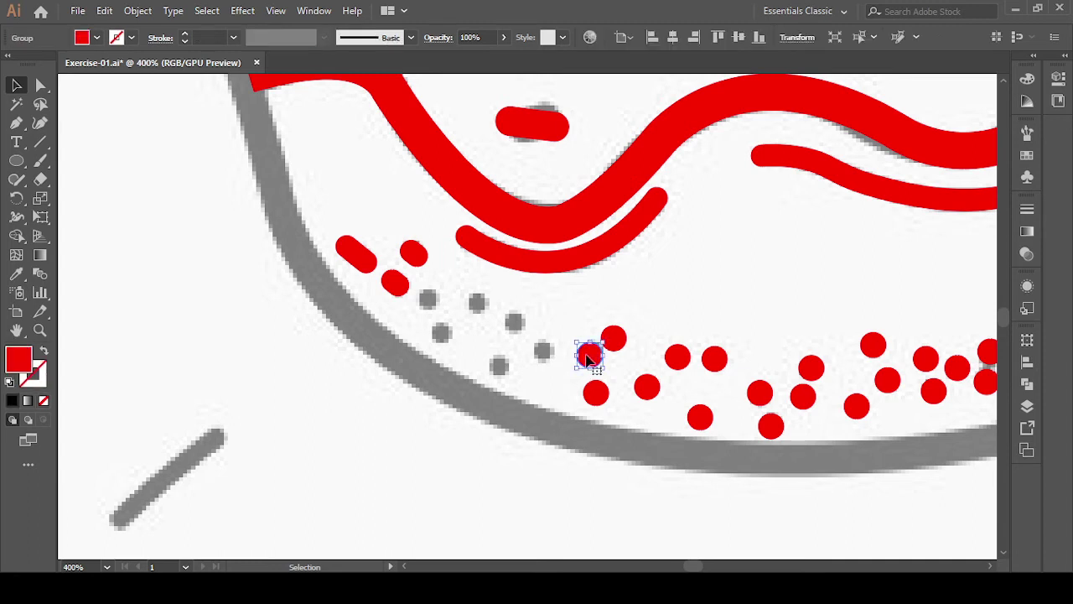
{"action": "mouse_move", "coordinate": [588, 357]}
{"action": "left_mouse_down"}
{"action": "mouse_move", "coordinate": [543, 358]}
{"action": "mouse_move", "coordinate": [477, 308]}
{"action": "mouse_move", "coordinate": [429, 307]}
{"action": "mouse_move", "coordinate": [446, 339]}
{"action": "mouse_move", "coordinate": [503, 367]}
{"action": "mouse_move", "coordinate": [545, 357]}
{"action": "left_mouse_up"}
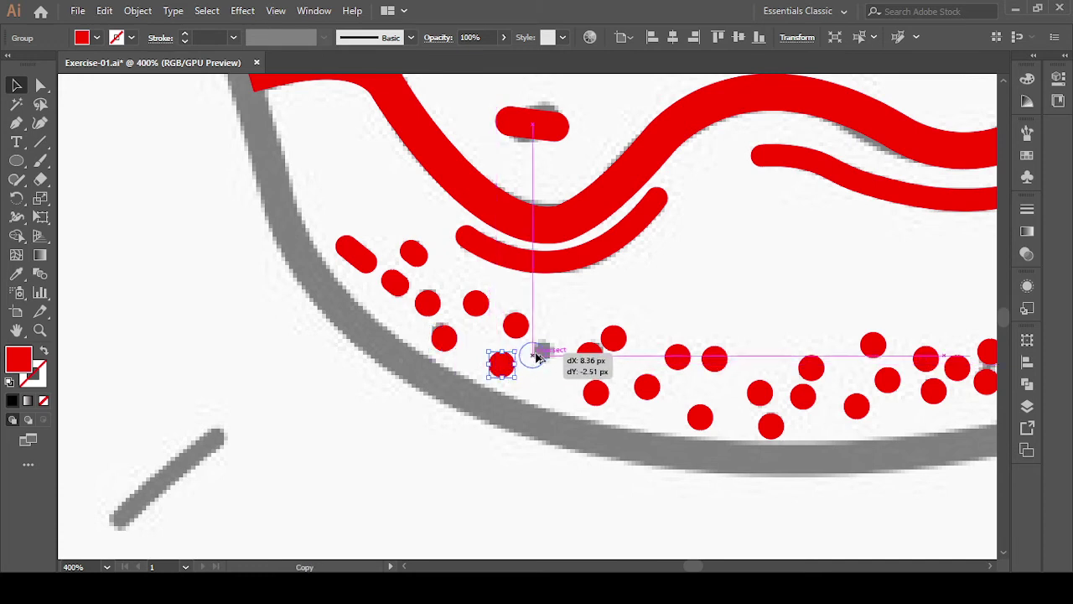
{"action": "left_click", "coordinate": [534, 394]}
{"action": "scroll", "coordinate": [503, 403], "scroll_direction": "down", "scroll_amount": 2}
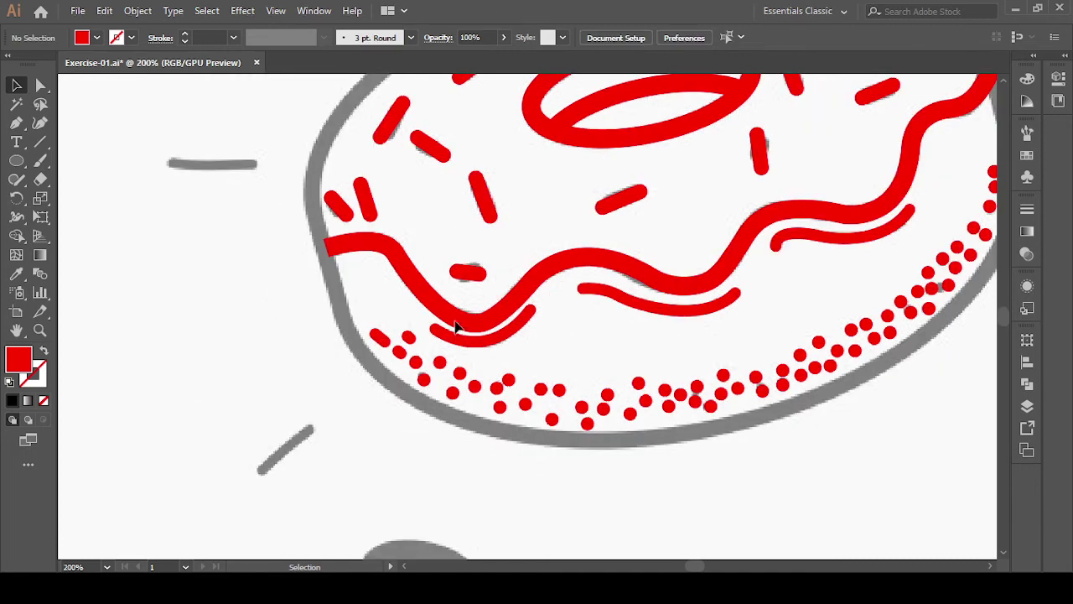
- Rotate the red sprinkle above the icing wave to a steeper angle and nudge it over its grey mark
{"action": "left_click", "coordinate": [480, 283]}
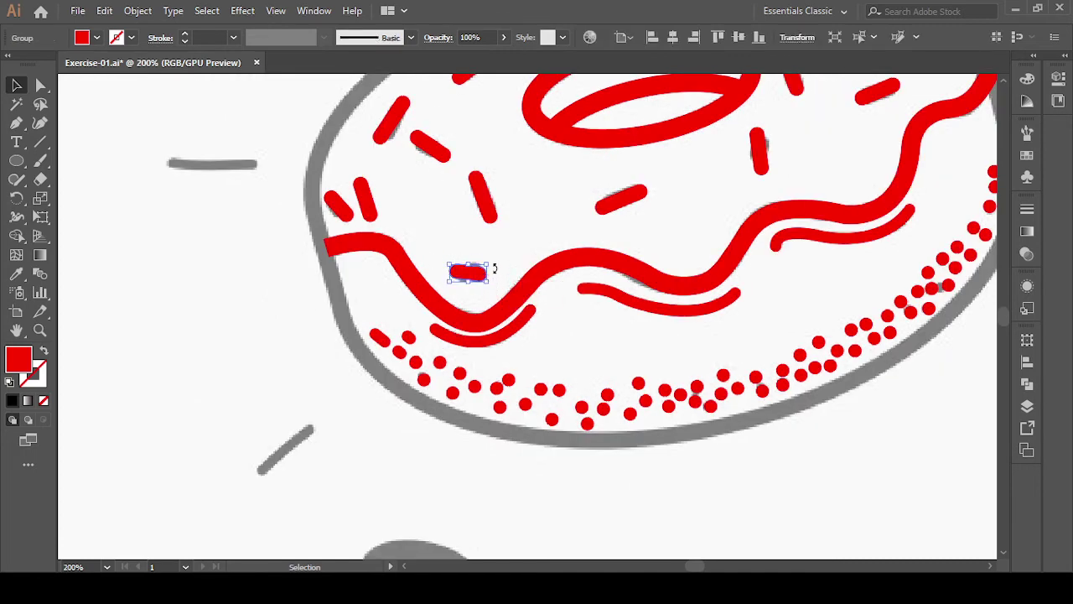
{"action": "mouse_move", "coordinate": [495, 268]}
{"action": "left_mouse_down"}
{"action": "mouse_move", "coordinate": [479, 239]}
{"action": "mouse_move", "coordinate": [508, 267]}
{"action": "mouse_move", "coordinate": [534, 245]}
{"action": "mouse_move", "coordinate": [561, 243]}
{"action": "mouse_move", "coordinate": [475, 275]}
{"action": "mouse_move", "coordinate": [485, 269]}
{"action": "left_mouse_up"}
{"action": "left_click", "coordinate": [508, 270]}
{"action": "left_click", "coordinate": [483, 295]}
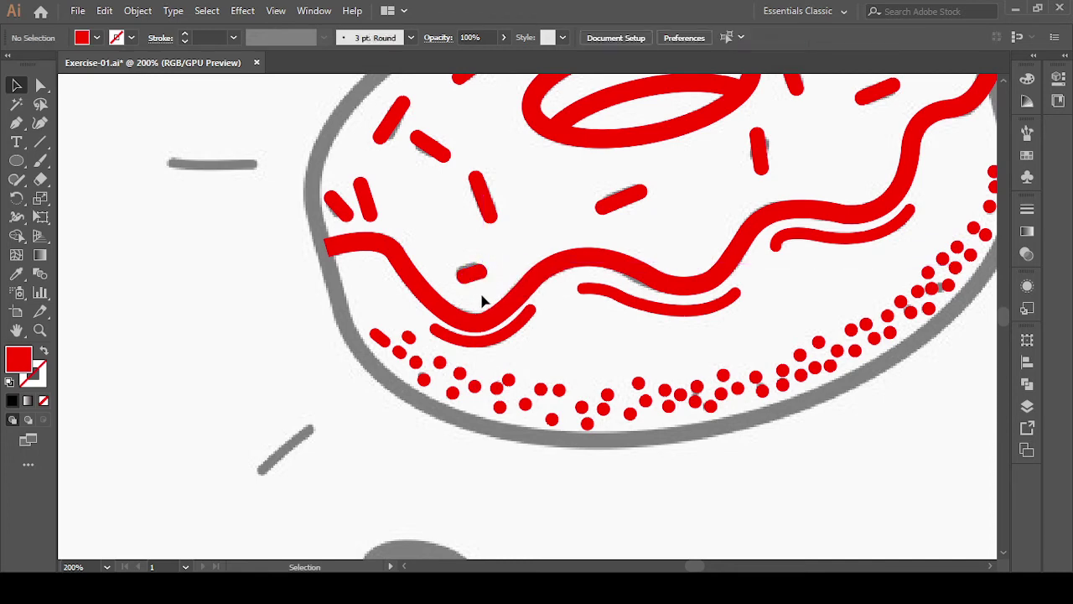
{"action": "scroll", "coordinate": [460, 307], "scroll_direction": "up", "scroll_amount": 2}
{"action": "left_click", "coordinate": [472, 246]}
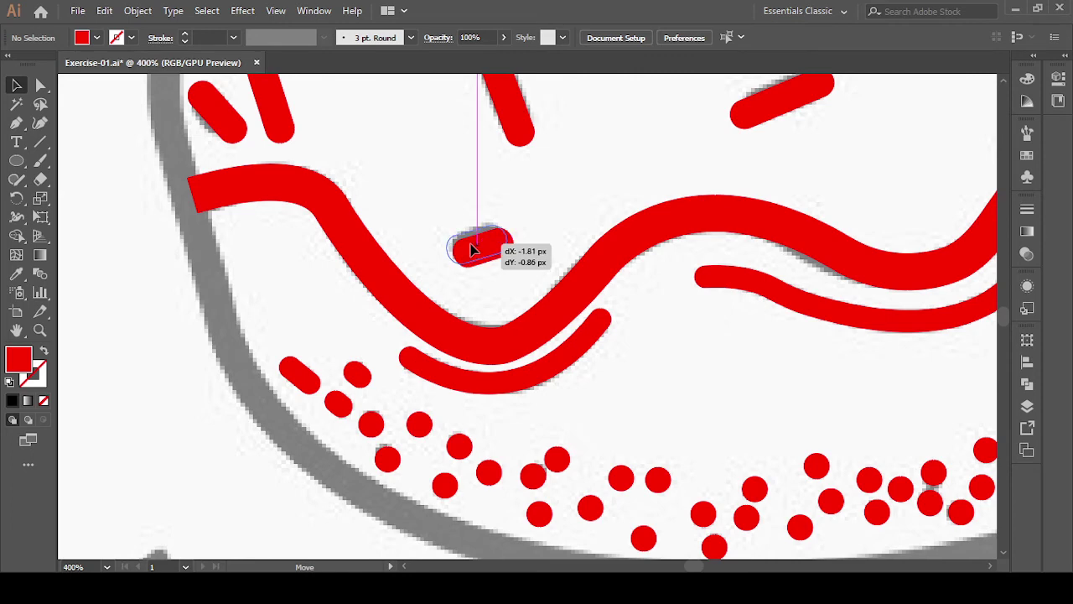
{"action": "left_click_drag", "start_coordinate": [472, 247], "coordinate": [475, 246]}
{"action": "left_click", "coordinate": [503, 275]}
{"action": "scroll", "coordinate": [503, 288], "scroll_direction": "down", "scroll_amount": 4}
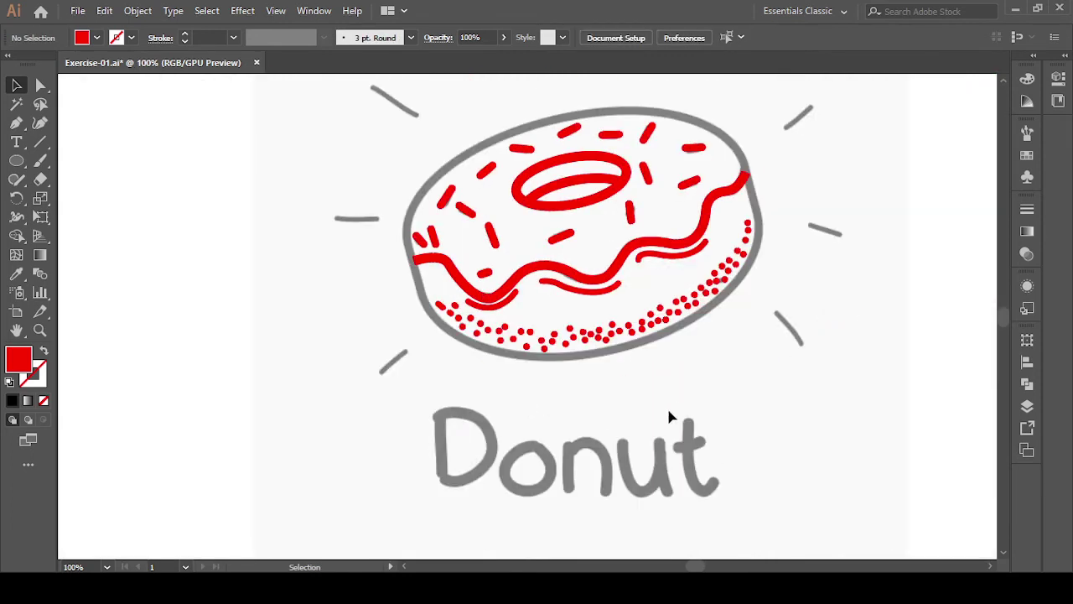
- Select the donut's paths to confirm the outer outline is now a thick red stroke
{"action": "key", "text": "ctrl"}
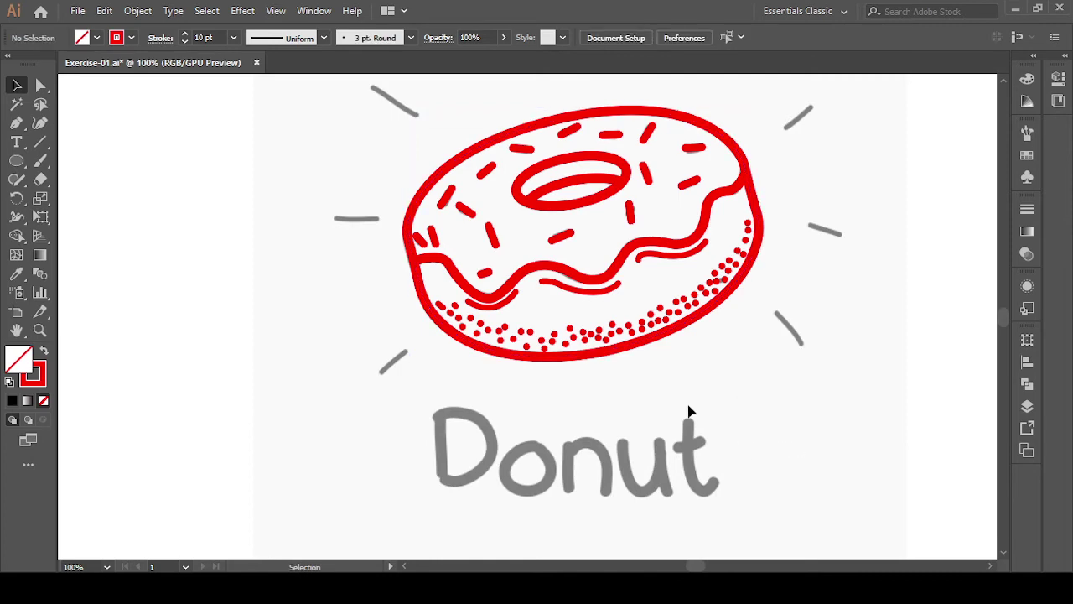
{"action": "scroll", "coordinate": [618, 230], "scroll_direction": "up", "scroll_amount": 1}
{"action": "scroll", "coordinate": [618, 235], "scroll_direction": "down", "scroll_amount": 1}
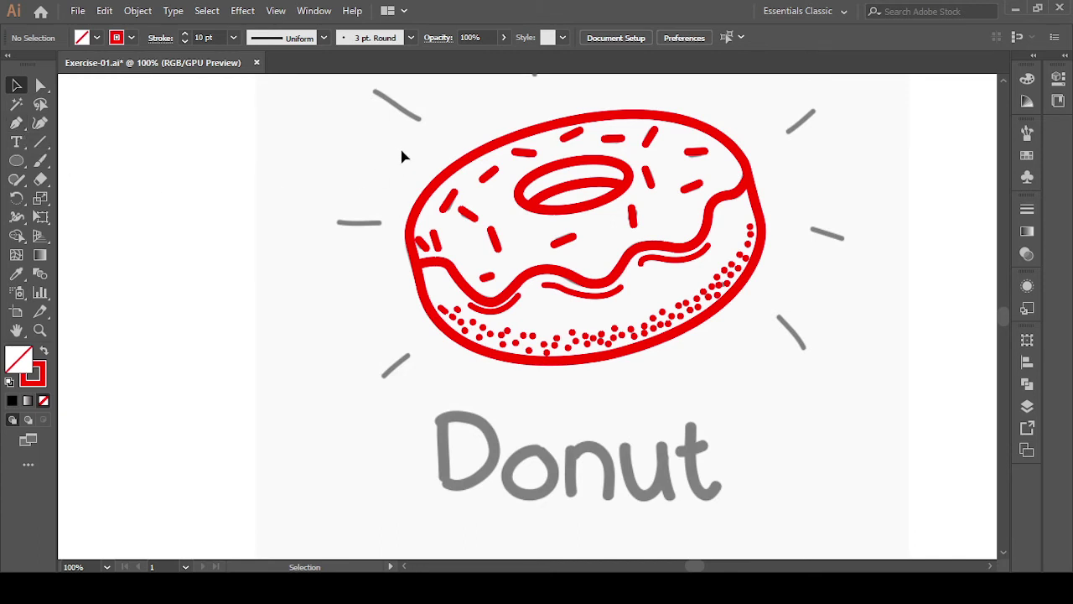
{"action": "left_click_drag", "start_coordinate": [842, 351], "coordinate": [841, 355]}
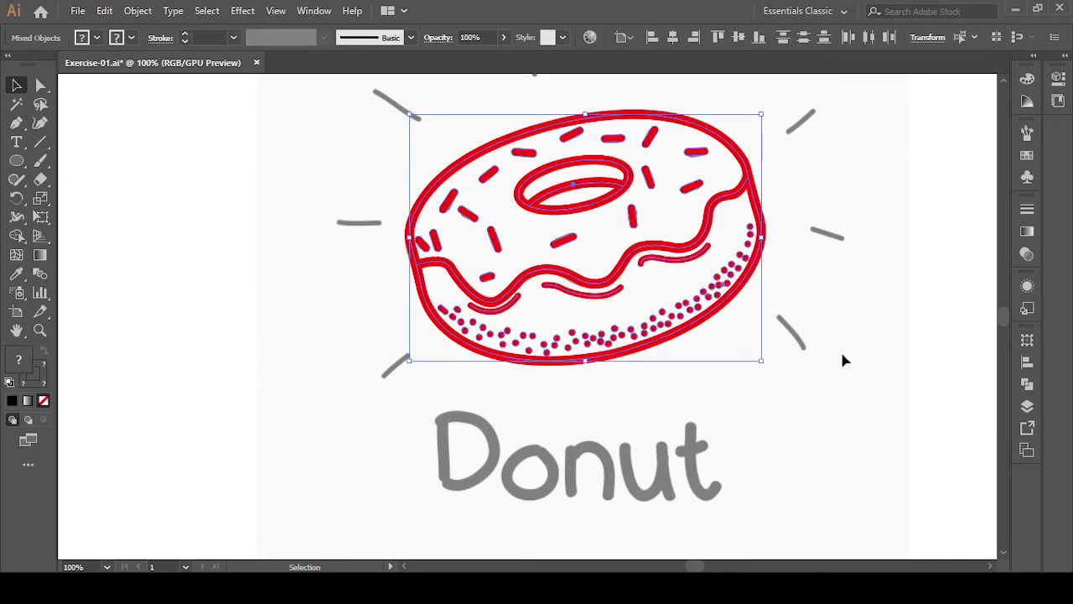
{"action": "left_click", "coordinate": [331, 372]}
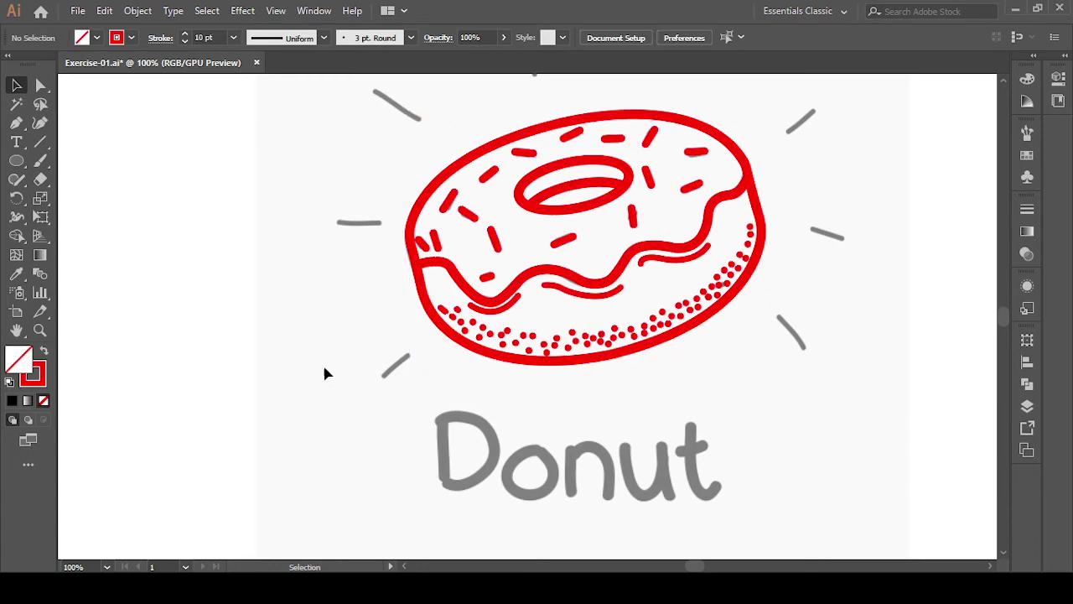
- Draw a red Pen line along the grey lower-left ray beside the donut
{"action": "left_click", "coordinate": [16, 122]}
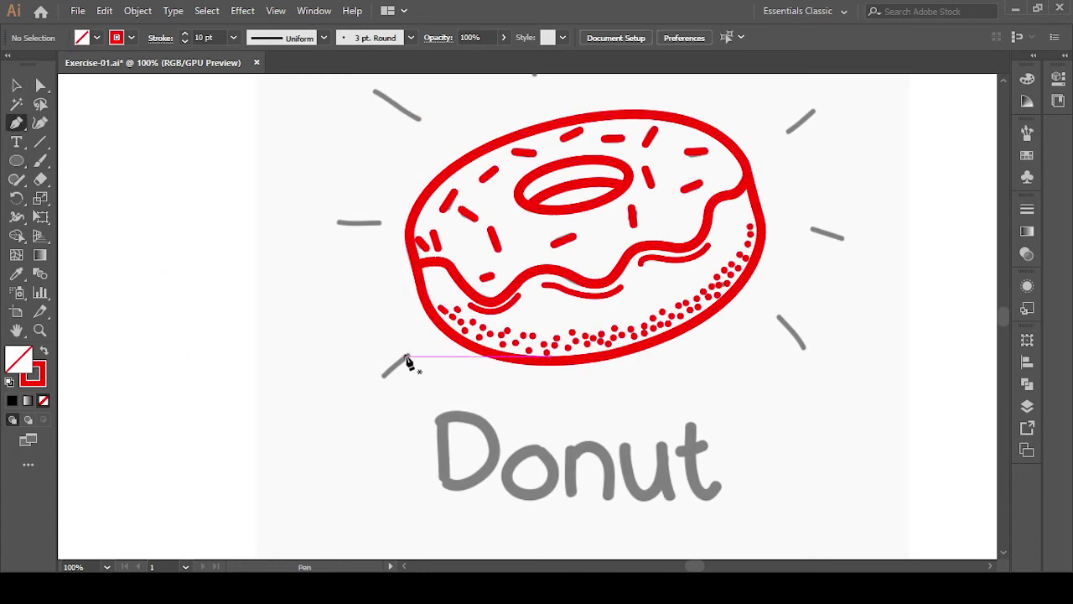
{"action": "scroll", "coordinate": [389, 375], "scroll_direction": "up", "scroll_amount": 3}
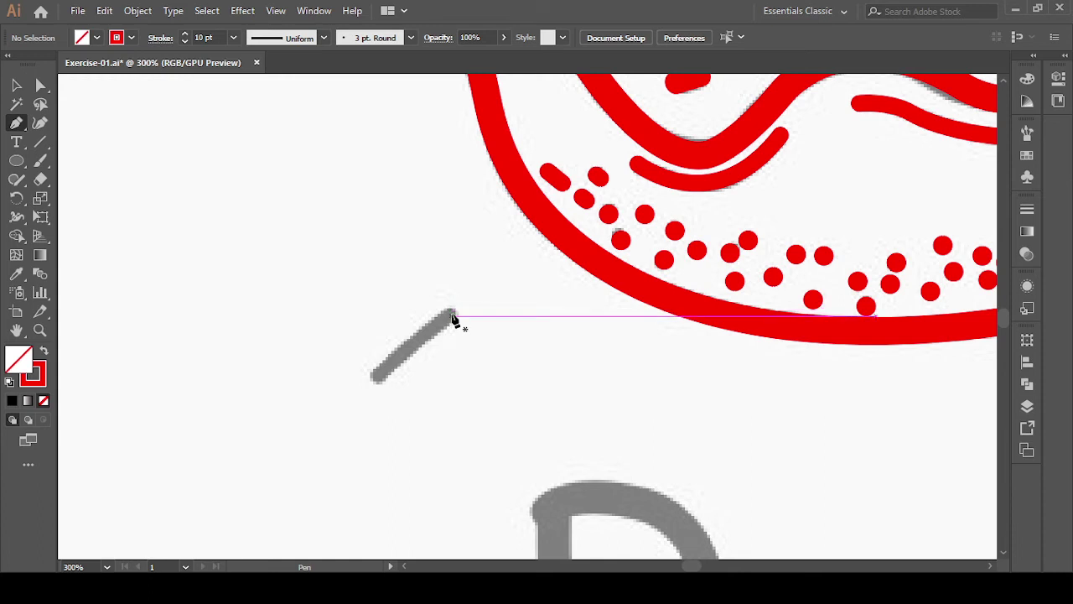
{"action": "left_click", "coordinate": [452, 319]}
{"action": "left_click", "coordinate": [378, 381]}
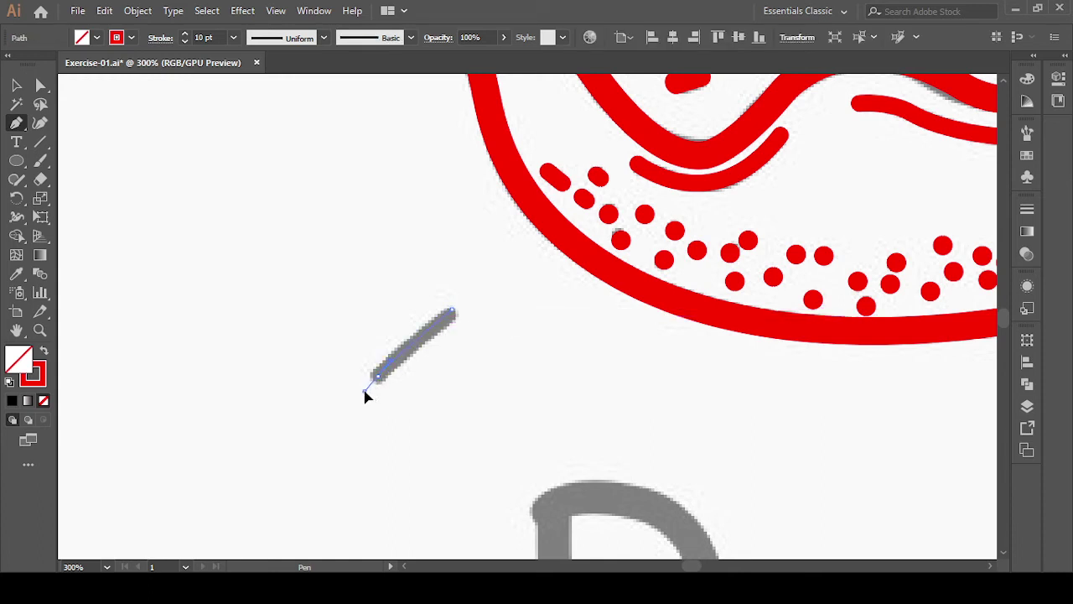
{"action": "left_click_drag", "start_coordinate": [364, 391], "coordinate": [18, 92]}
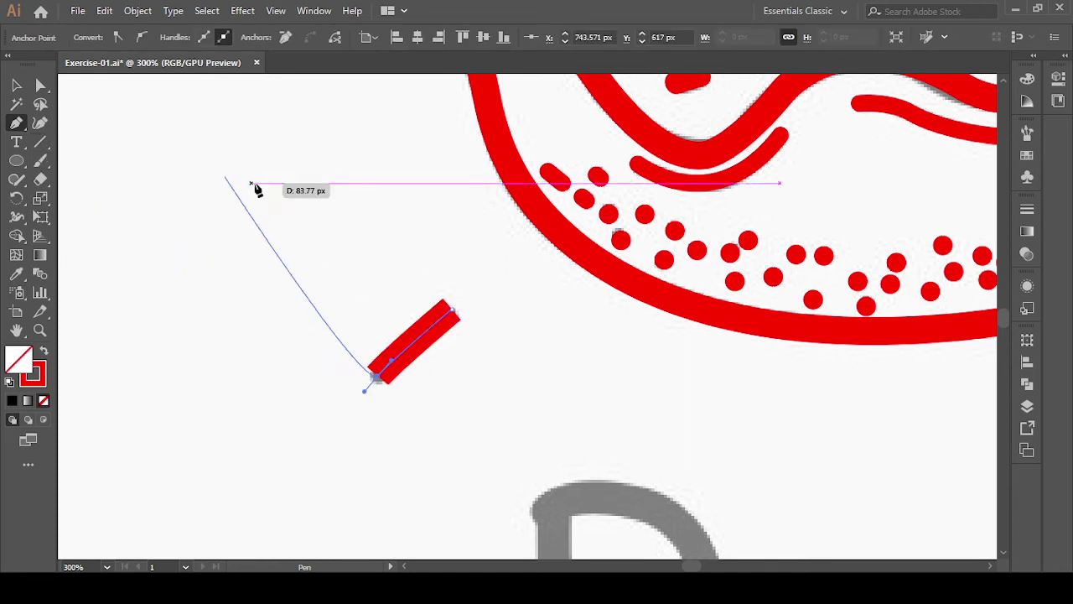
{"action": "left_click", "coordinate": [16, 84]}
- Reduce the new ray's stroke weight to 5 pt and nudge it down slightly
{"action": "left_click_drag", "start_coordinate": [258, 294], "coordinate": [475, 420]}
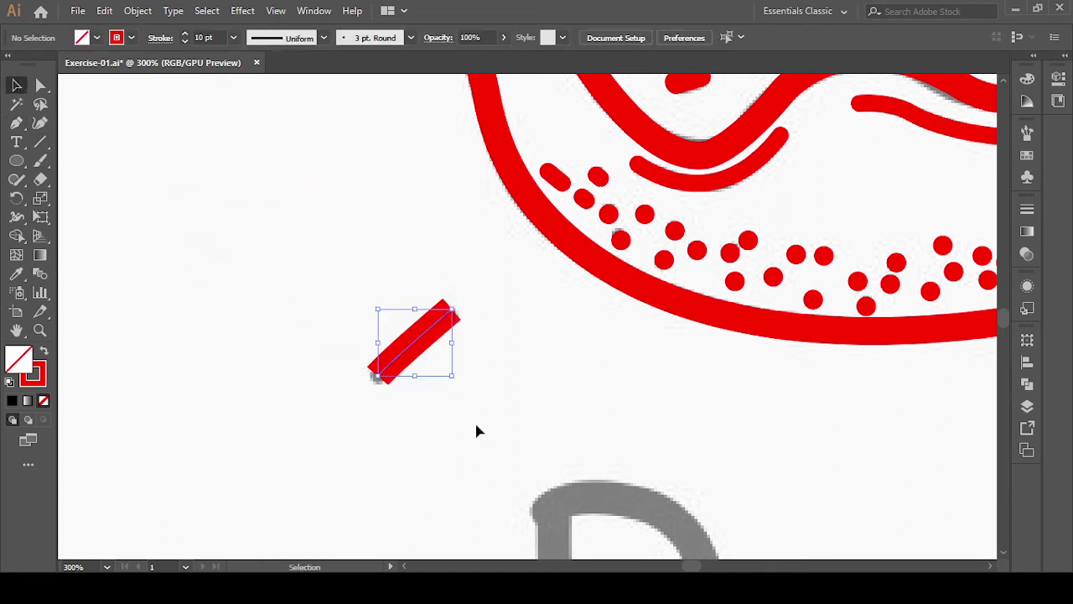
{"action": "left_click", "coordinate": [182, 43]}
{"action": "left_click", "coordinate": [183, 42]}
{"action": "left_click", "coordinate": [183, 42]}
{"action": "left_click", "coordinate": [183, 43]}
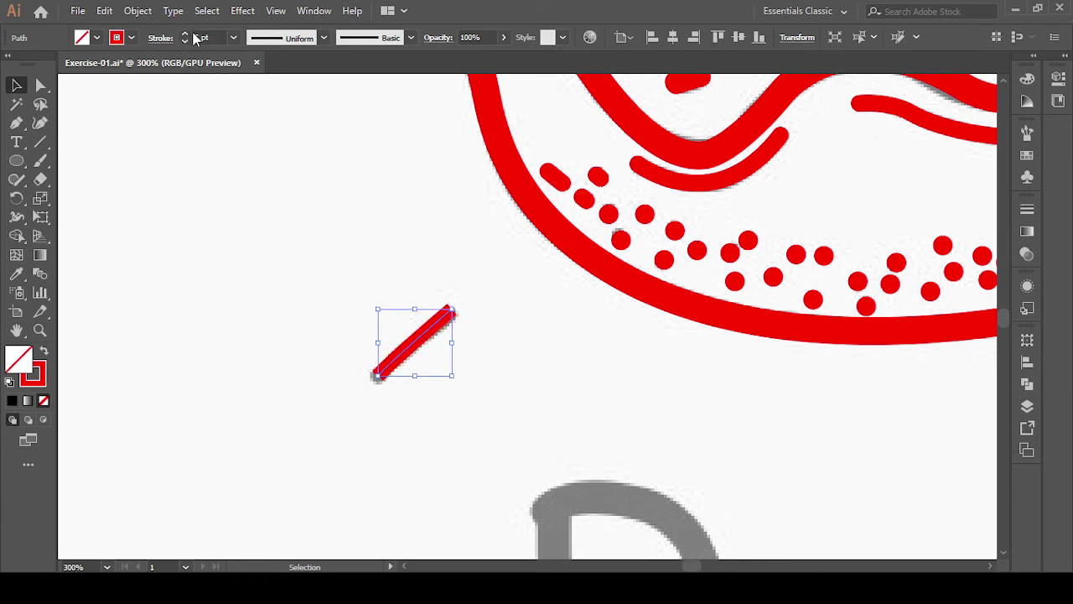
{"action": "left_click", "coordinate": [1027, 209]}
{"action": "left_click", "coordinate": [564, 382]}
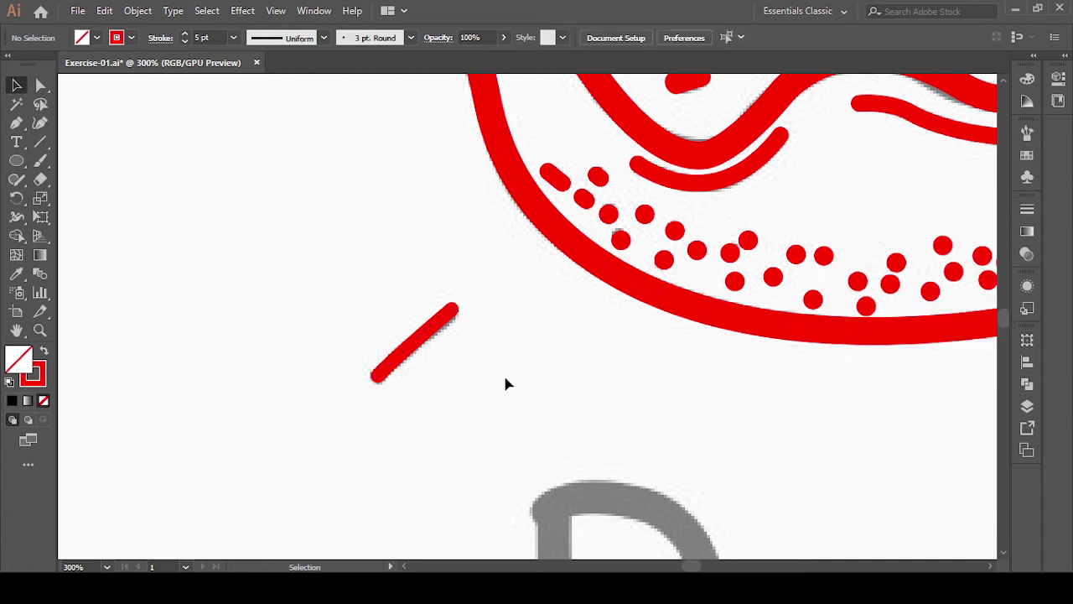
{"action": "left_click", "coordinate": [422, 364]}
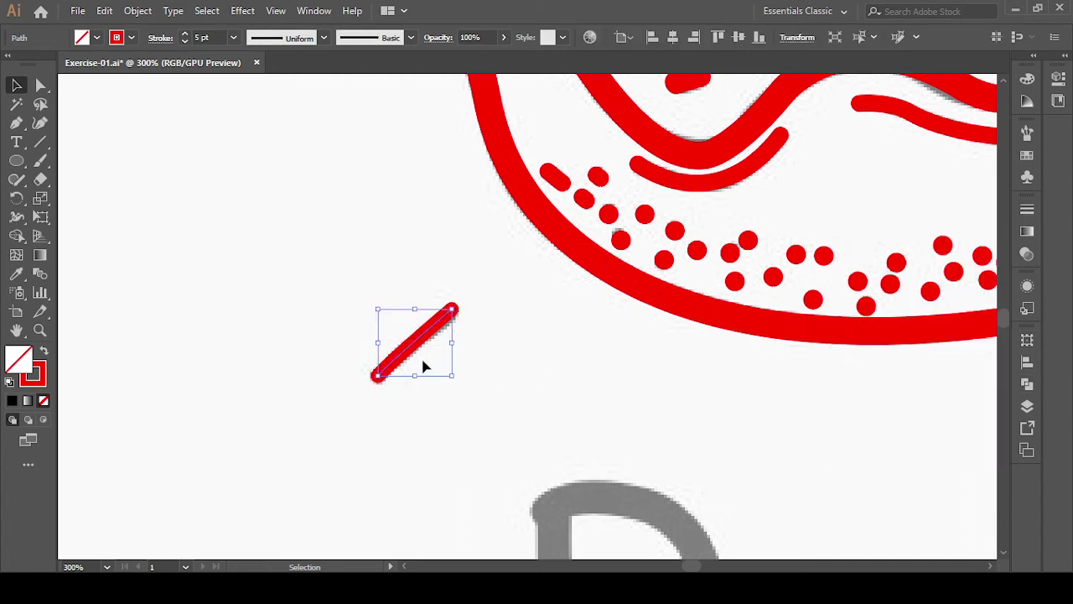
{"action": "key", "text": "Down"}
{"action": "left_click", "coordinate": [447, 342]}
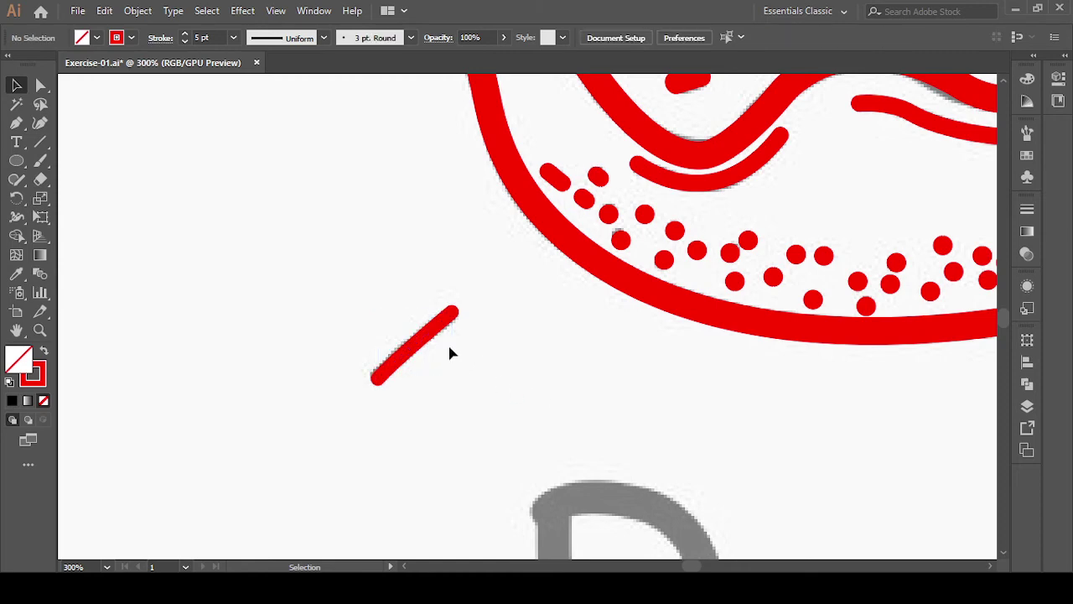
{"action": "scroll", "coordinate": [448, 342], "scroll_direction": "down", "scroll_amount": 2, "text": "alt"}
{"action": "scroll", "coordinate": [328, 244], "scroll_direction": "up", "scroll_amount": 2}
{"action": "scroll", "coordinate": [260, 247], "scroll_direction": "up", "scroll_amount": 2}
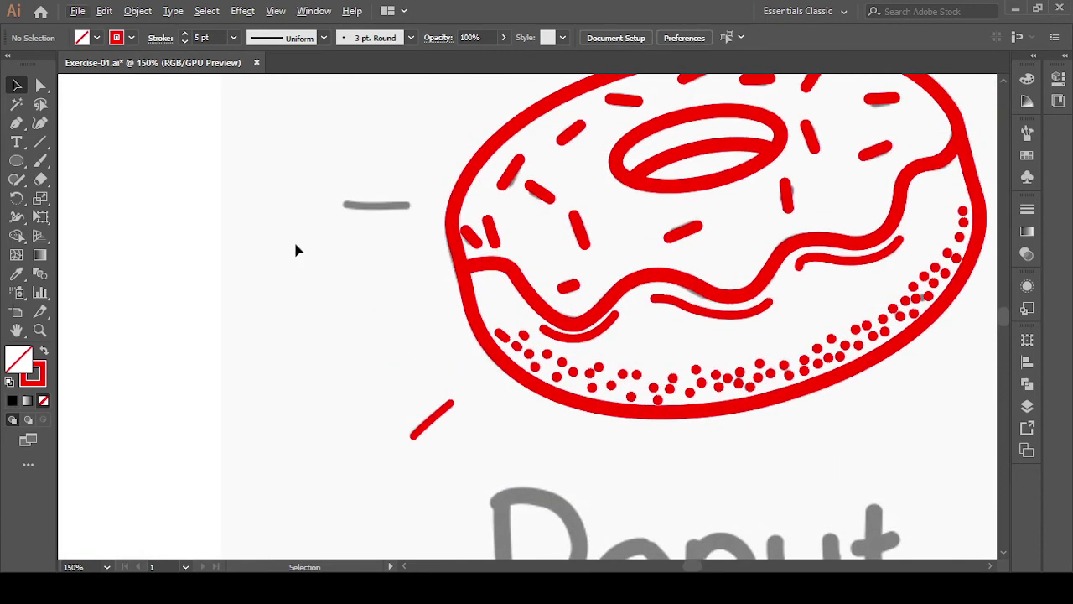
- Trace the horizontal left ray as a straight red stroke
{"action": "scroll", "coordinate": [296, 250], "scroll_direction": "up", "scroll_amount": 2}
{"action": "scroll", "coordinate": [296, 250], "scroll_direction": "left", "scroll_amount": 3}
{"action": "left_click", "coordinate": [16, 122]}
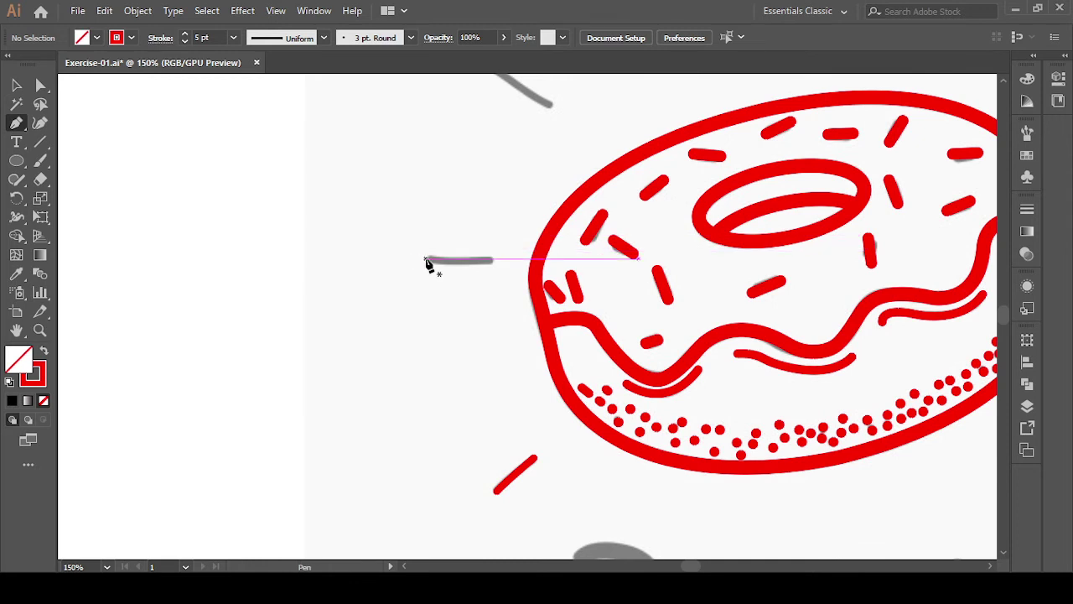
{"action": "left_click", "coordinate": [428, 261]}
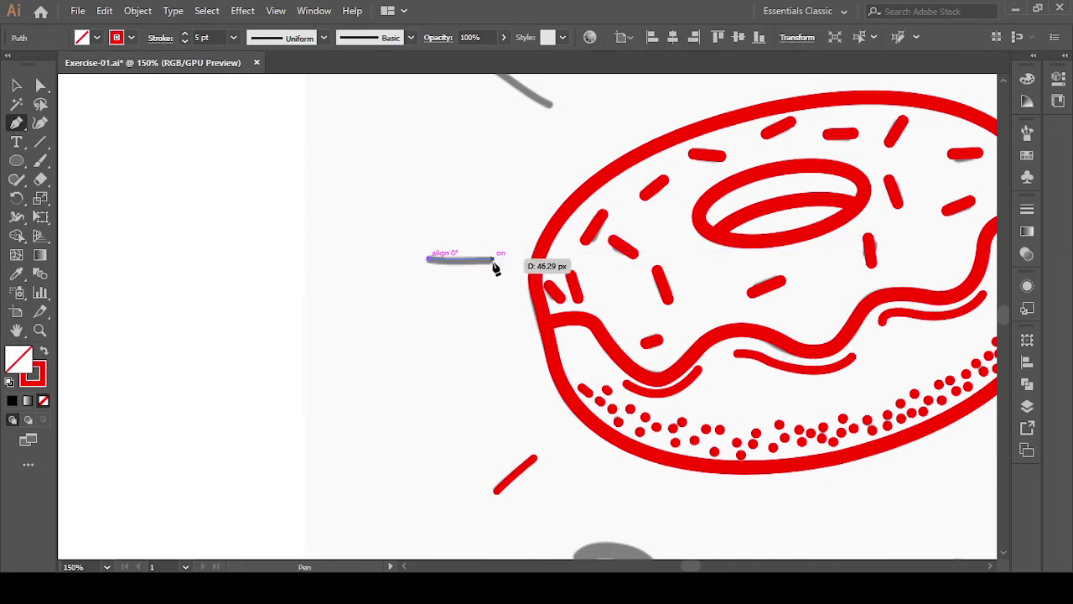
{"action": "left_click", "coordinate": [495, 261]}
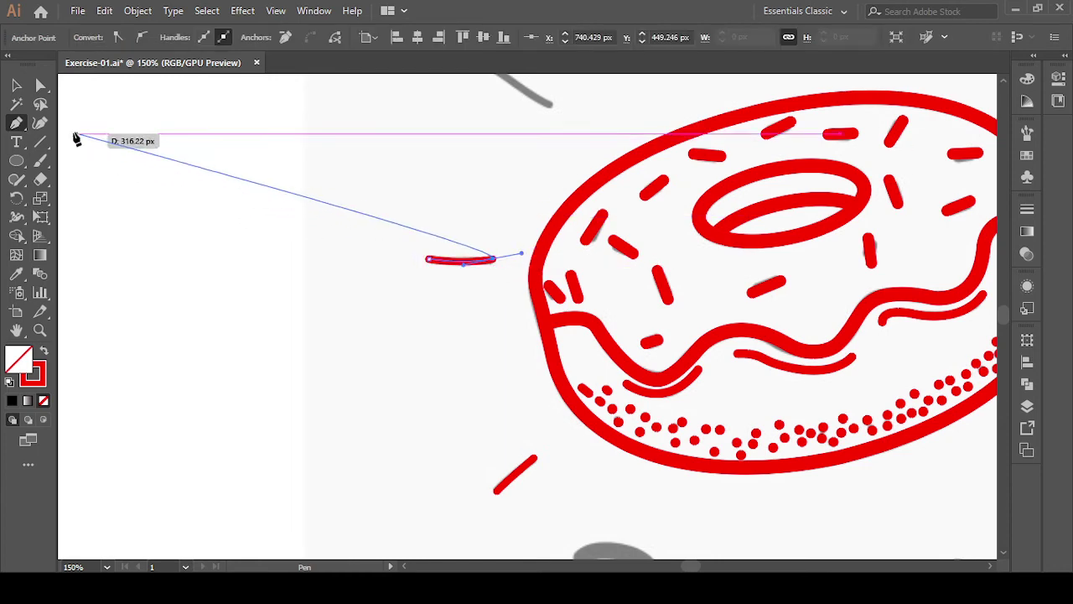
{"action": "key", "text": "v"}
{"action": "left_click", "coordinate": [393, 323]}
- Trace the upper-left ray as a red line from its top end to its lower-right end
{"action": "key", "text": "ctrl+minus"}
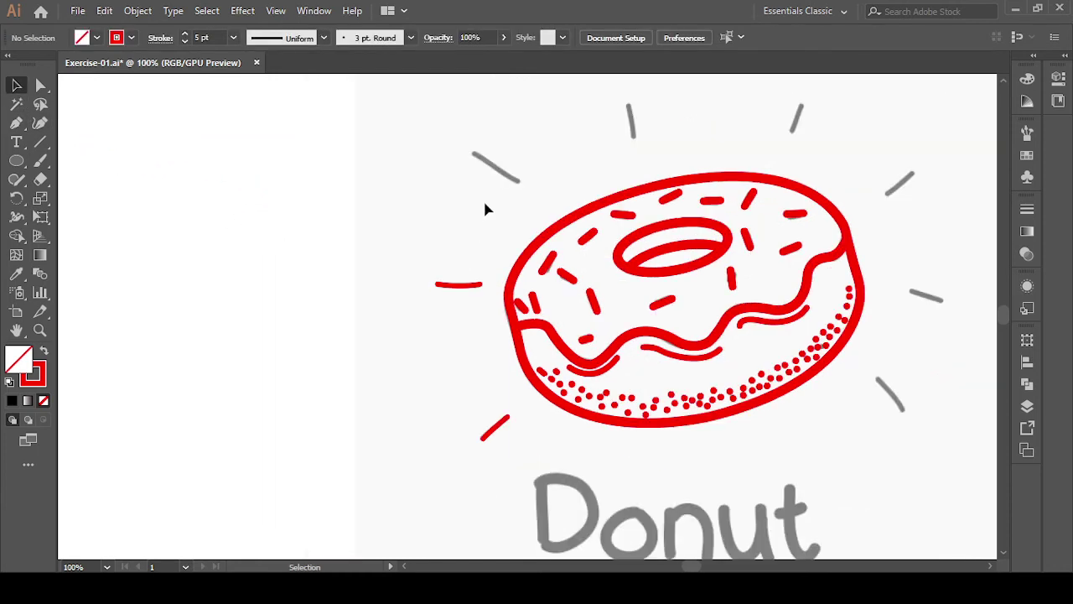
{"action": "scroll", "coordinate": [483, 202], "scroll_direction": "up", "scroll_amount": 2}
{"action": "scroll", "coordinate": [490, 265], "scroll_direction": "up", "scroll_amount": 3}
{"action": "left_click_drag", "start_coordinate": [576, 259], "coordinate": [544, 302]}
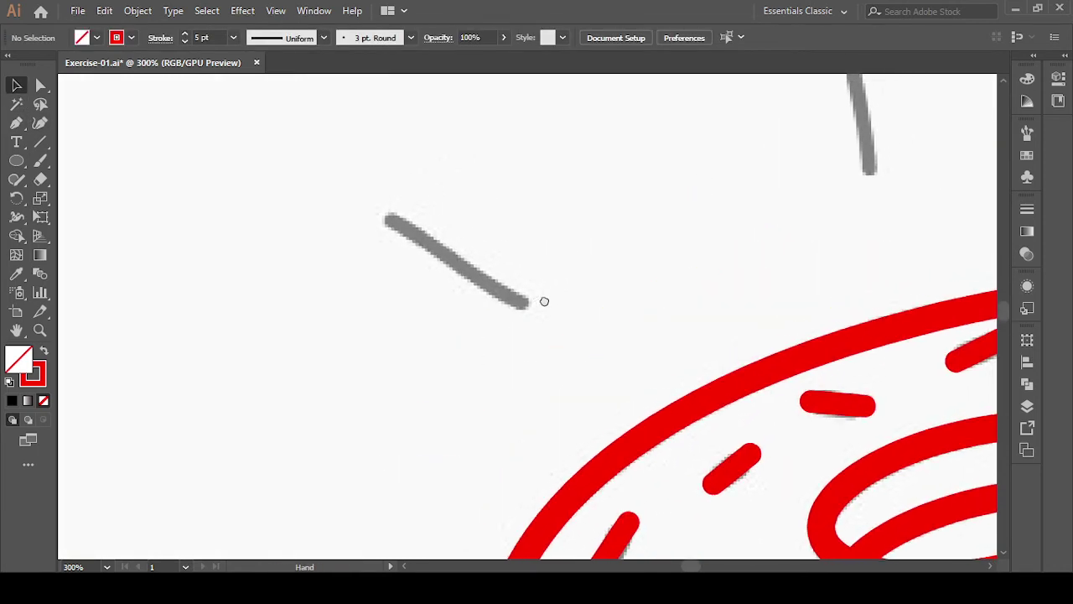
{"action": "left_click", "coordinate": [17, 123]}
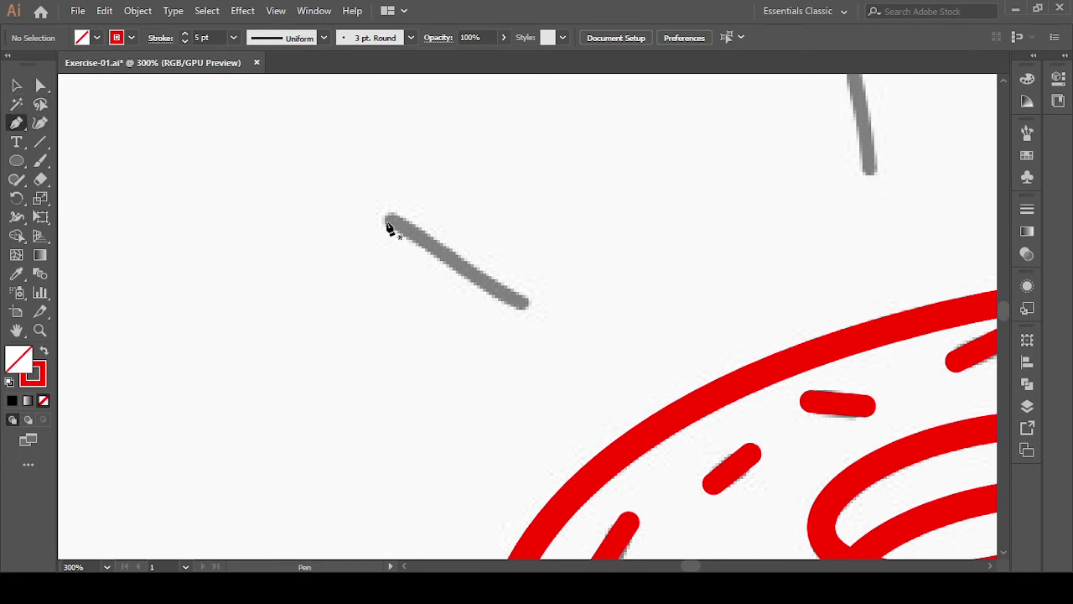
{"action": "mouse_move", "coordinate": [390, 223]}
{"action": "left_mouse_down"}
{"action": "mouse_move", "coordinate": [475, 283]}
{"action": "mouse_move", "coordinate": [397, 233]}
{"action": "left_mouse_up"}
{"action": "left_click", "coordinate": [391, 223]}
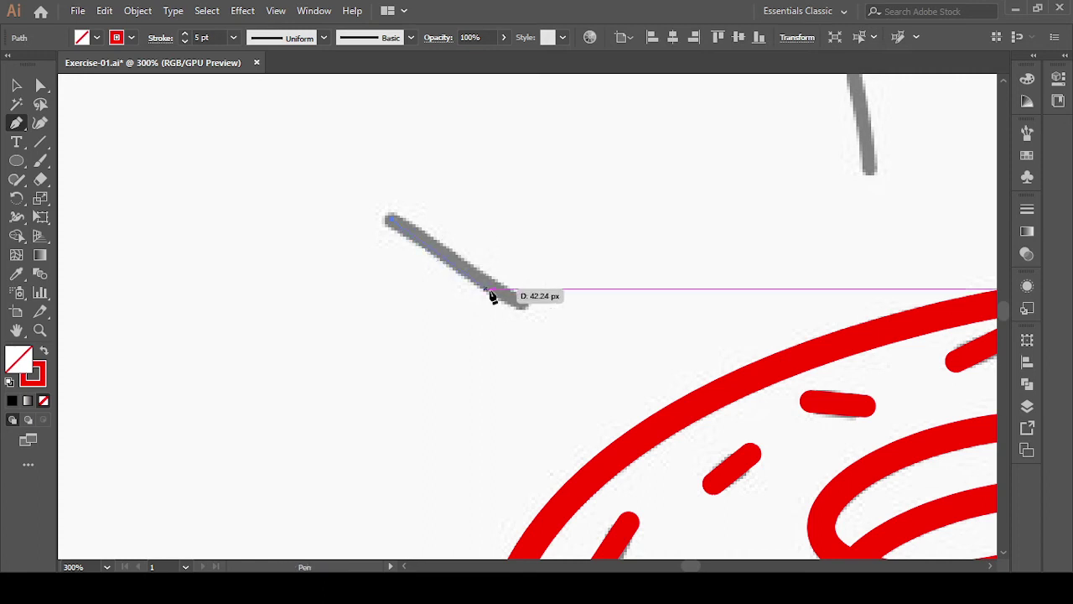
{"action": "left_click", "coordinate": [522, 304]}
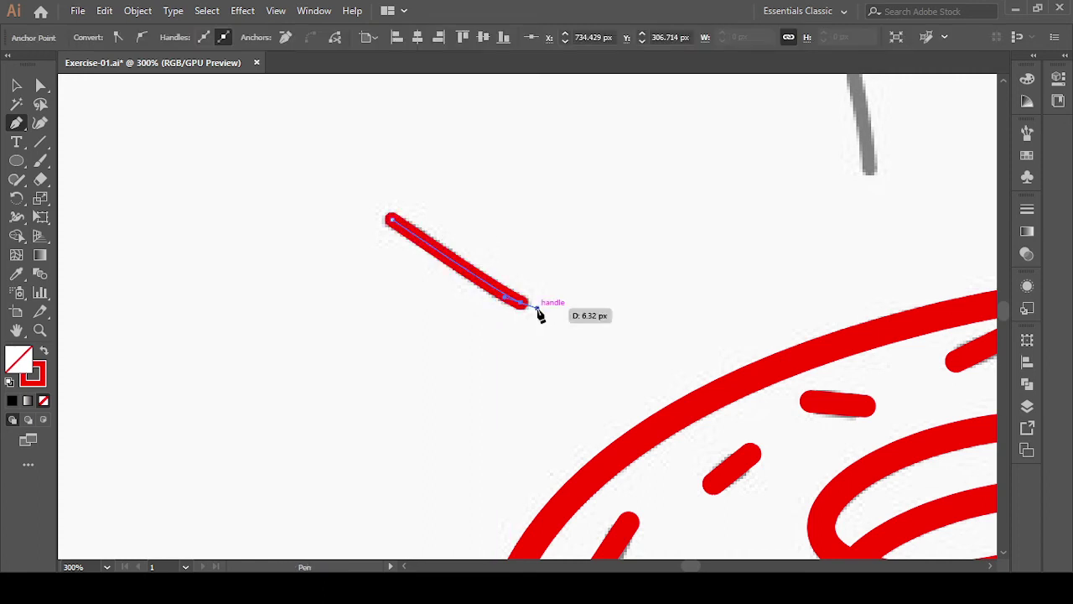
{"action": "left_click", "coordinate": [17, 85]}
{"action": "left_click", "coordinate": [706, 283]}
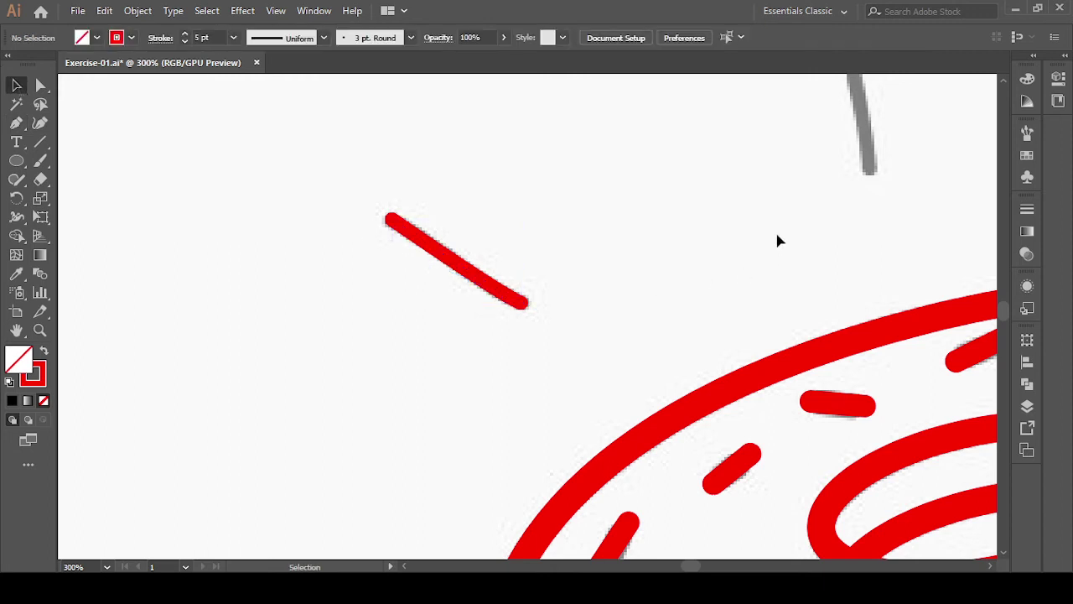
- Trace the short top ray as a red stroke
{"action": "left_click_drag", "start_coordinate": [778, 239], "coordinate": [467, 372]}
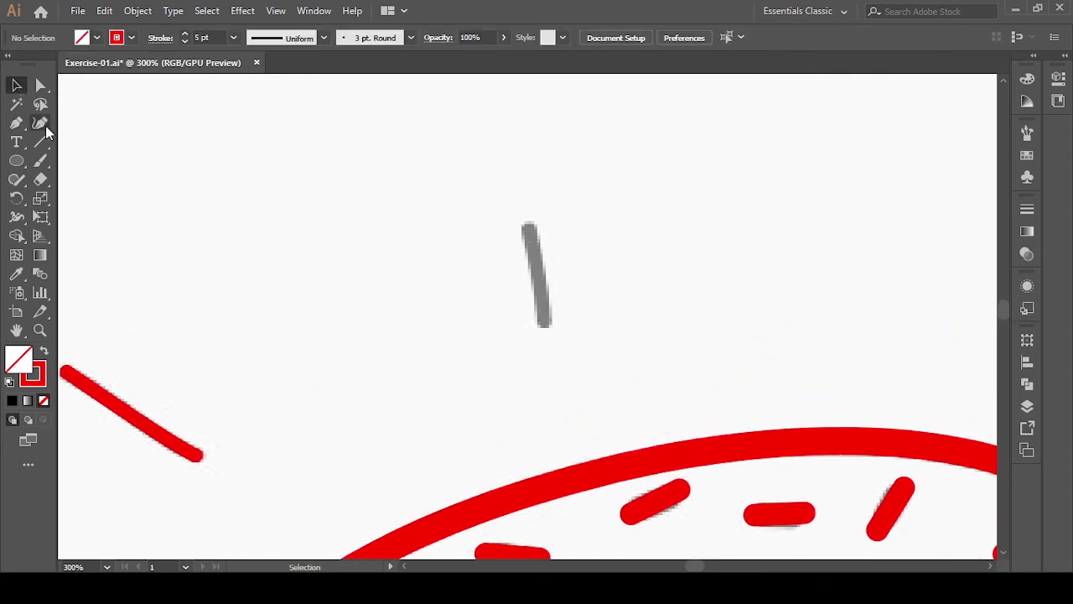
{"action": "key", "text": "p"}
{"action": "left_click", "coordinate": [528, 226]}
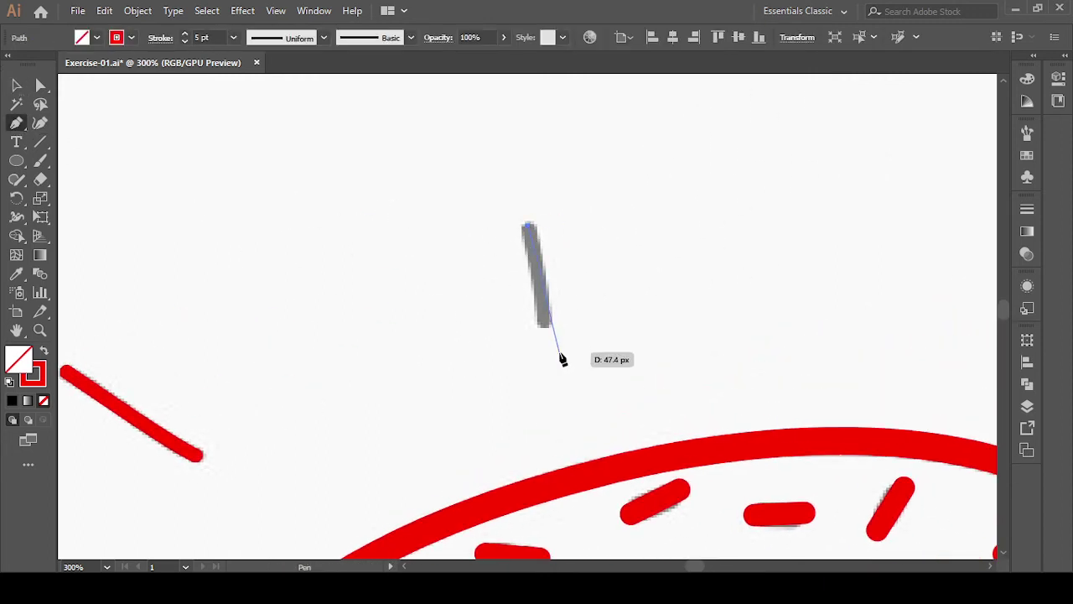
{"action": "left_click", "coordinate": [545, 327]}
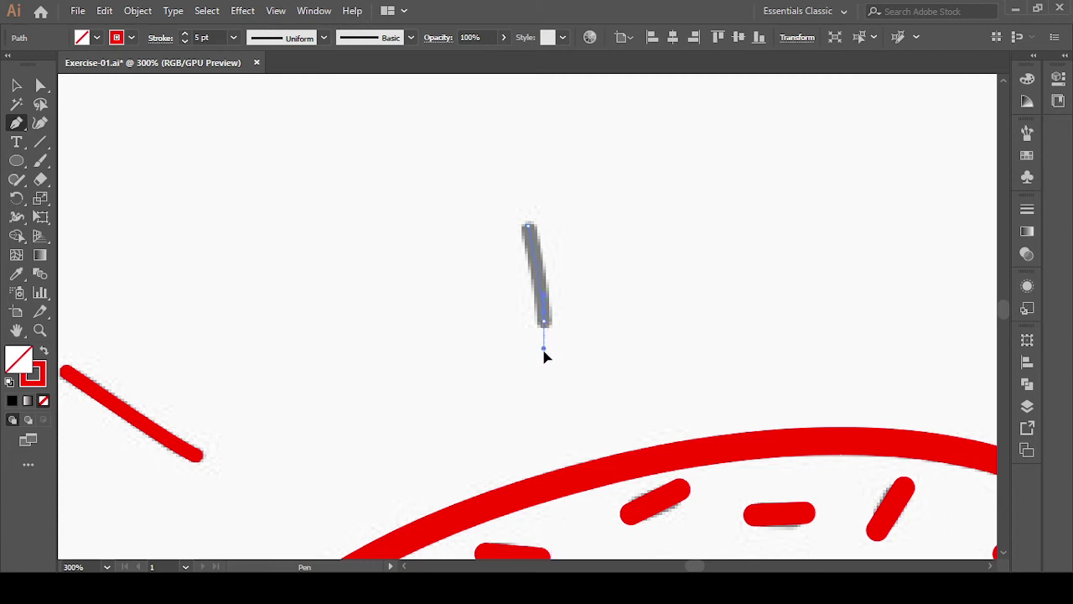
{"action": "left_click_drag", "start_coordinate": [545, 356], "coordinate": [544, 353]}
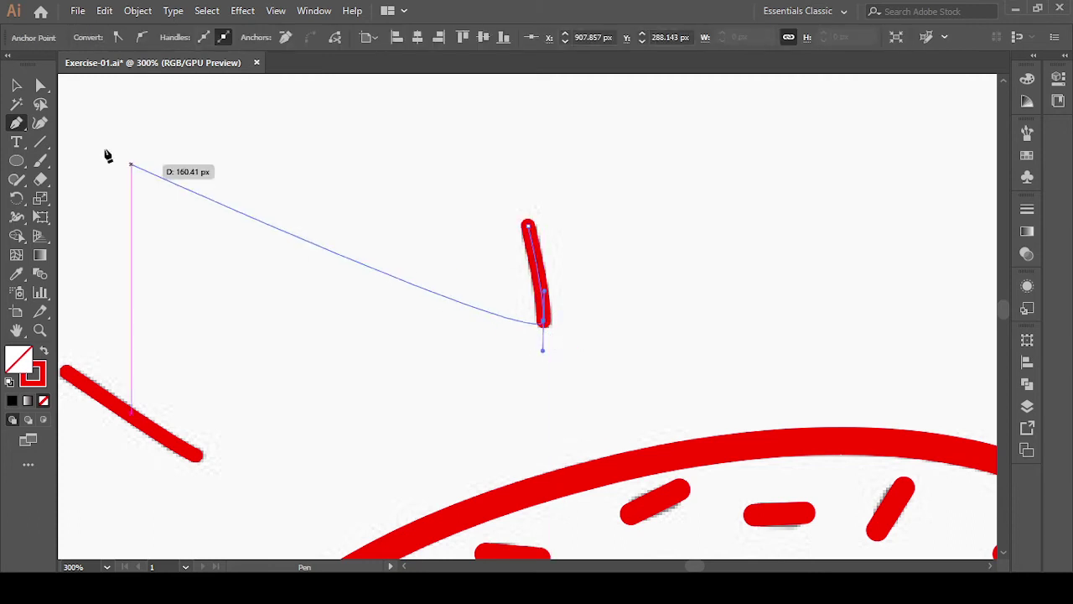
{"action": "left_click", "coordinate": [16, 85]}
{"action": "left_click", "coordinate": [351, 277]}
- Trace the next grey ray as a red line from its top to its bottom
{"action": "left_click_drag", "start_coordinate": [903, 279], "coordinate": [495, 272]}
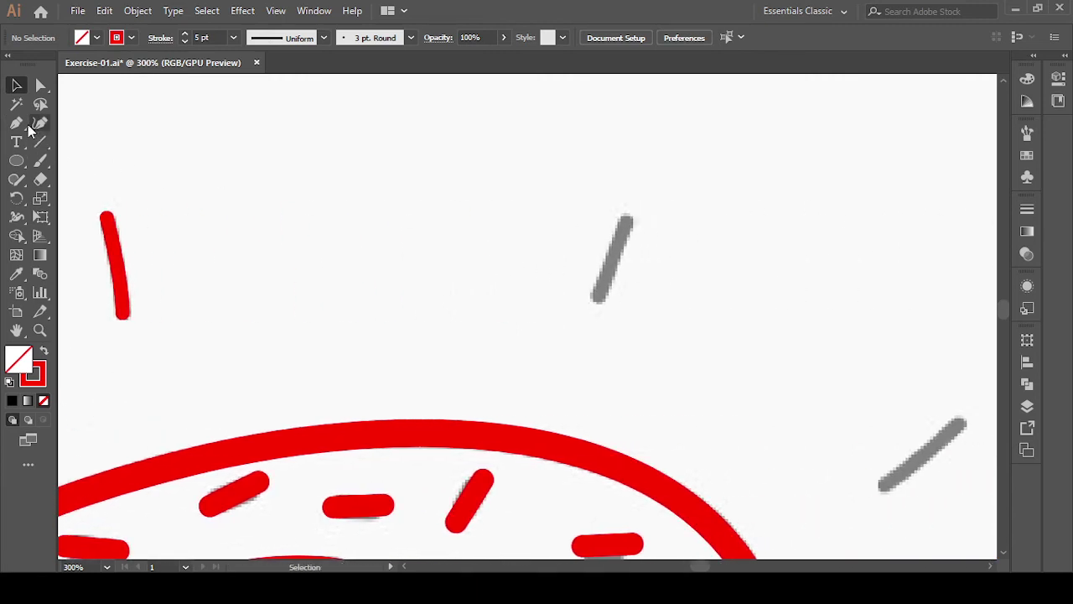
{"action": "left_click", "coordinate": [17, 124]}
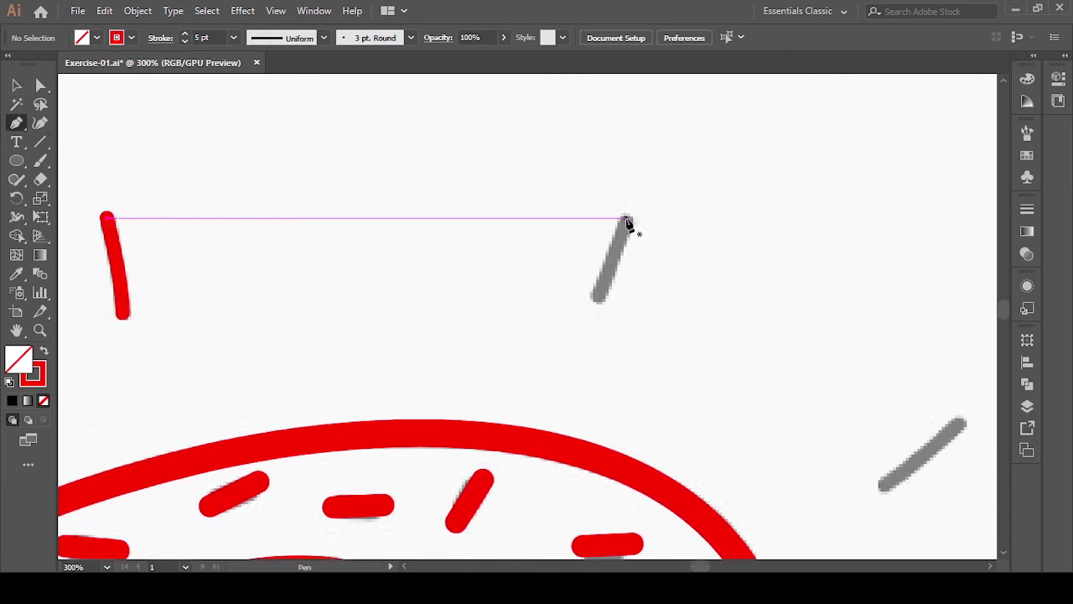
{"action": "left_click", "coordinate": [627, 219]}
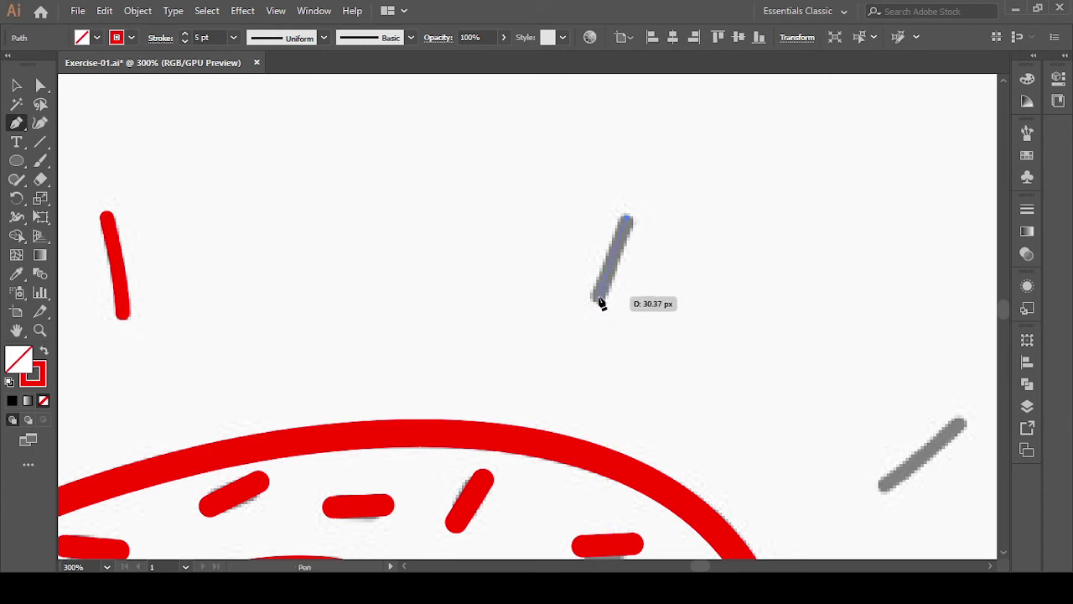
{"action": "left_click", "coordinate": [601, 302]}
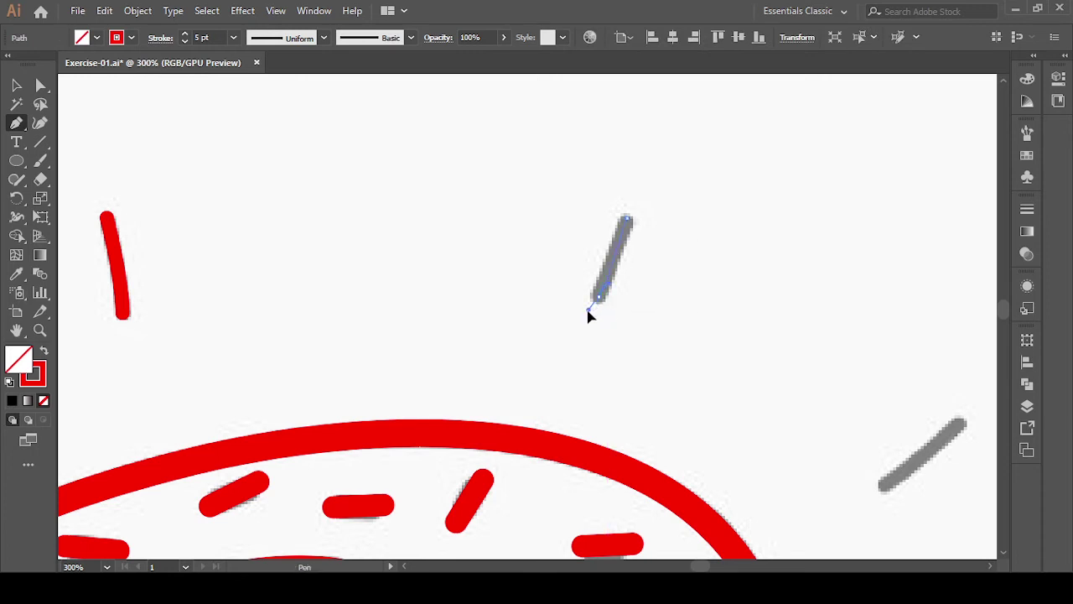
{"action": "key", "text": "v"}
{"action": "left_click", "coordinate": [815, 443]}
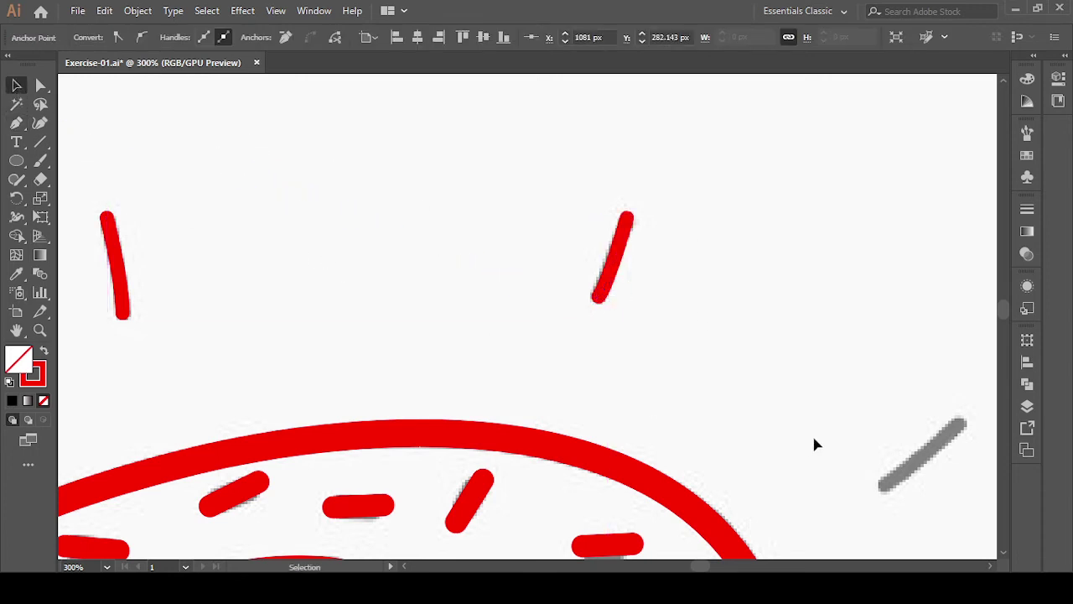
- Trace another grey ray as a red stroke from its upper to its lower end
{"action": "left_click_drag", "start_coordinate": [814, 443], "coordinate": [465, 288]}
{"action": "left_click", "coordinate": [16, 123]}
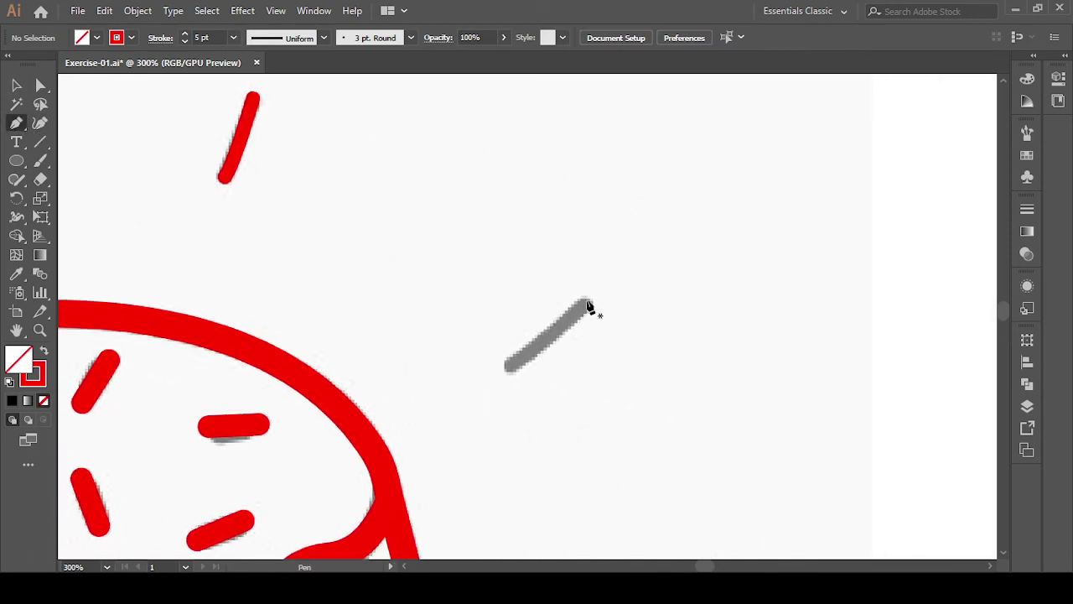
{"action": "left_click", "coordinate": [589, 303]}
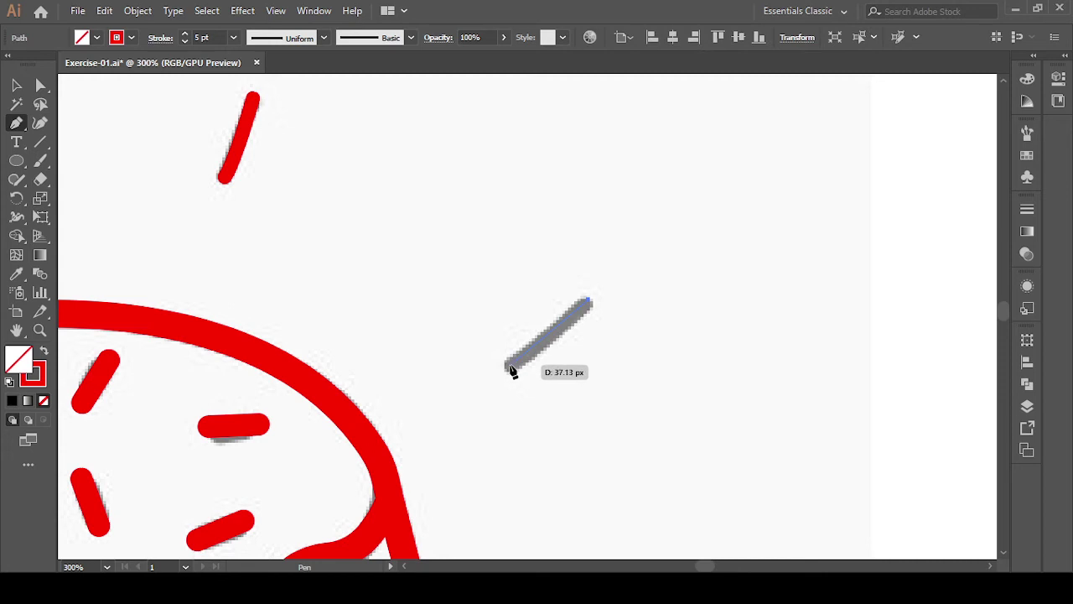
{"action": "left_click", "coordinate": [508, 374], "text": "ctrl"}
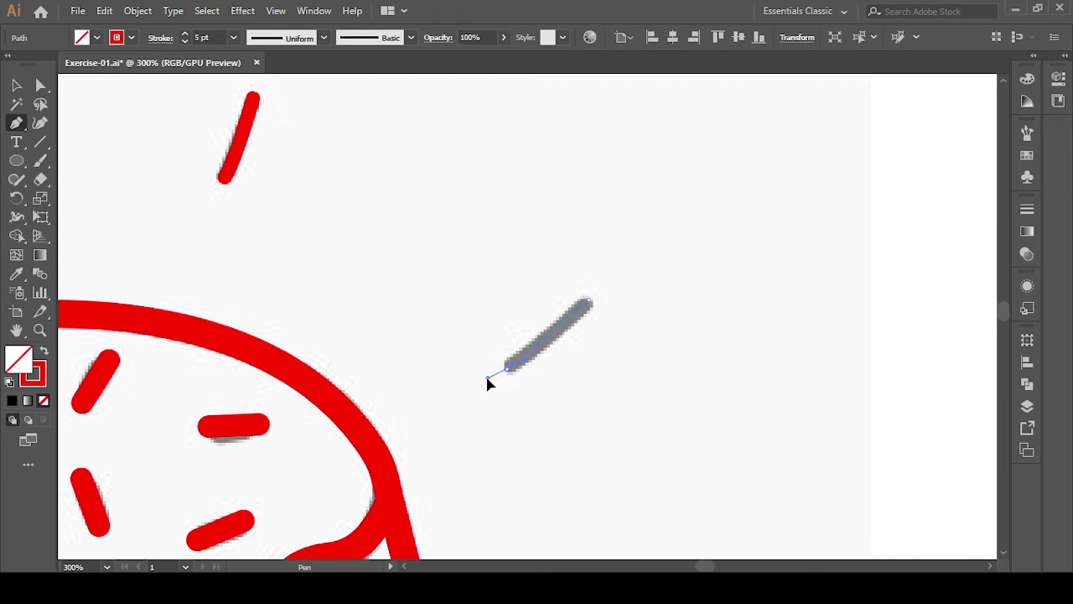
{"action": "left_click", "coordinate": [489, 376]}
{"action": "left_click", "coordinate": [16, 85]}
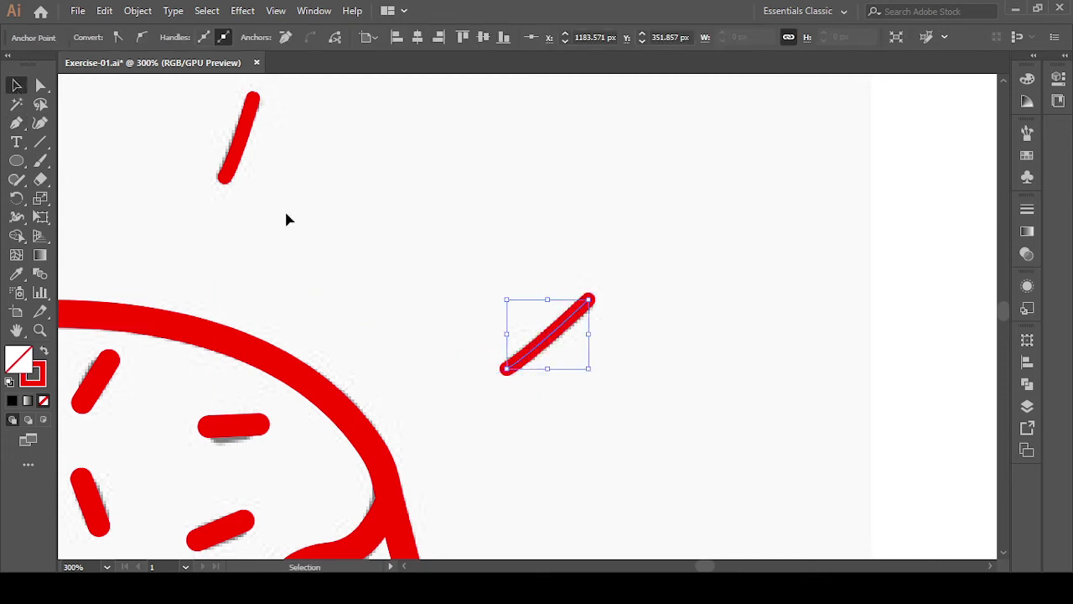
{"action": "left_click", "coordinate": [447, 252]}
- Trace the following grey ray as a red line from its left end to its right end
{"action": "key", "text": "ctrl+1"}
{"action": "left_click_drag", "start_coordinate": [565, 477], "coordinate": [607, 309]}
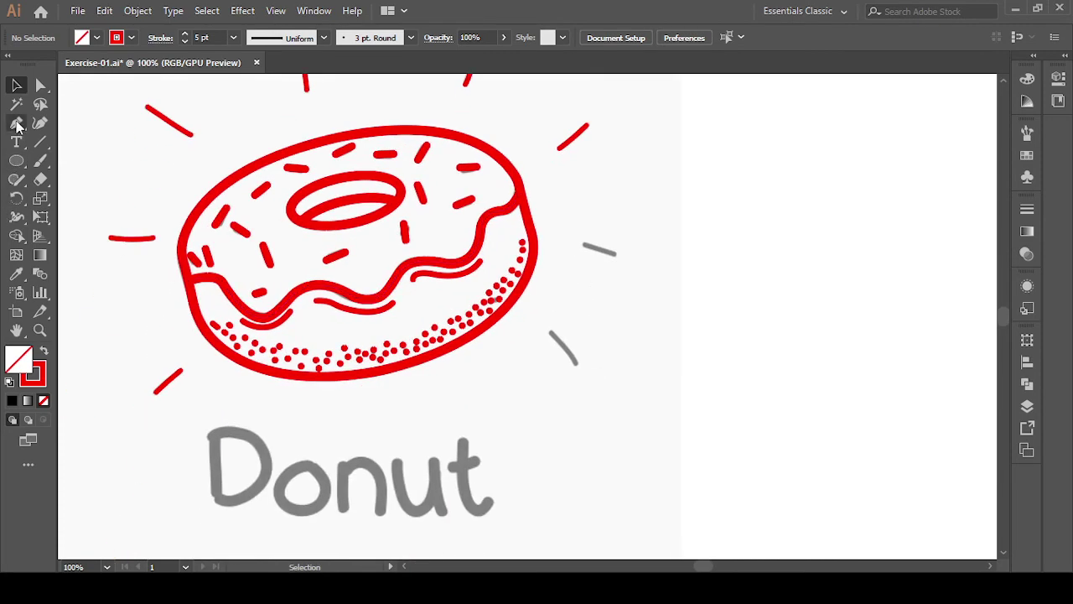
{"action": "left_click", "coordinate": [16, 123]}
{"action": "scroll", "coordinate": [591, 248], "scroll_direction": "up", "scroll_amount": 4}
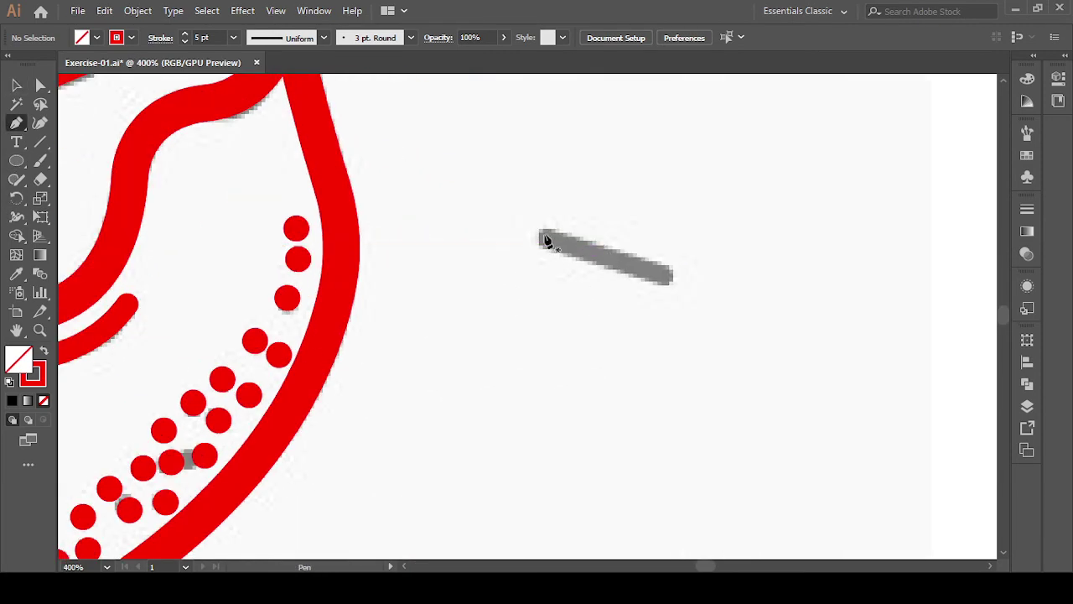
{"action": "left_click", "coordinate": [542, 241]}
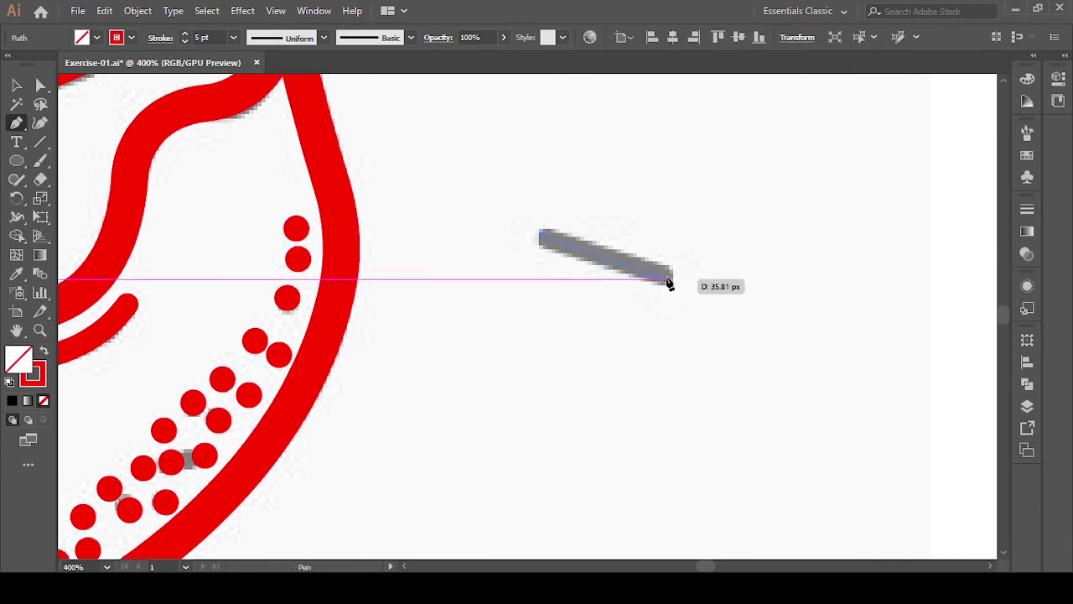
{"action": "left_click", "coordinate": [669, 278]}
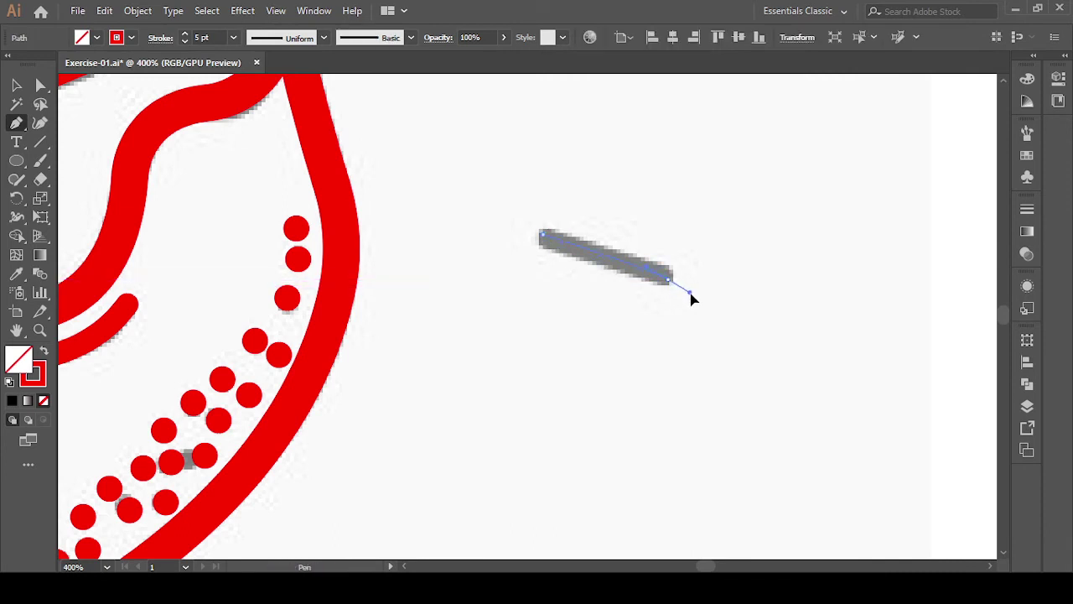
{"action": "left_click", "coordinate": [499, 367], "text": "ctrl"}
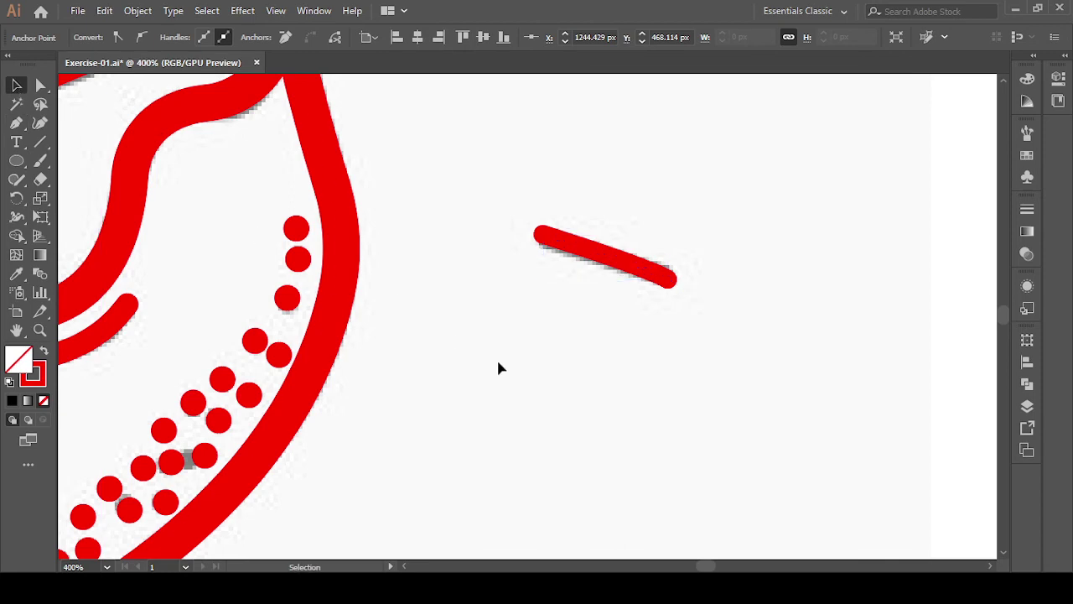
- Trace the curved lower-right ray as a curved red stroke
{"action": "key", "text": "ctrl+minus"}
{"action": "scroll", "coordinate": [581, 412], "scroll_direction": "down", "scroll_amount": 3}
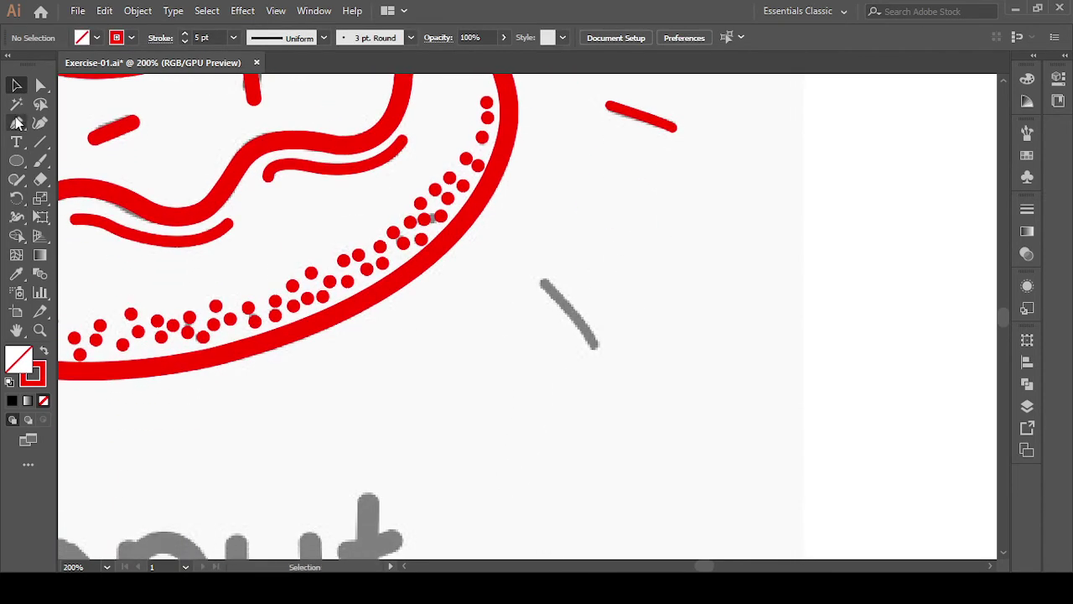
{"action": "left_click", "coordinate": [16, 122]}
{"action": "scroll", "coordinate": [544, 283], "scroll_direction": "up", "scroll_amount": 3}
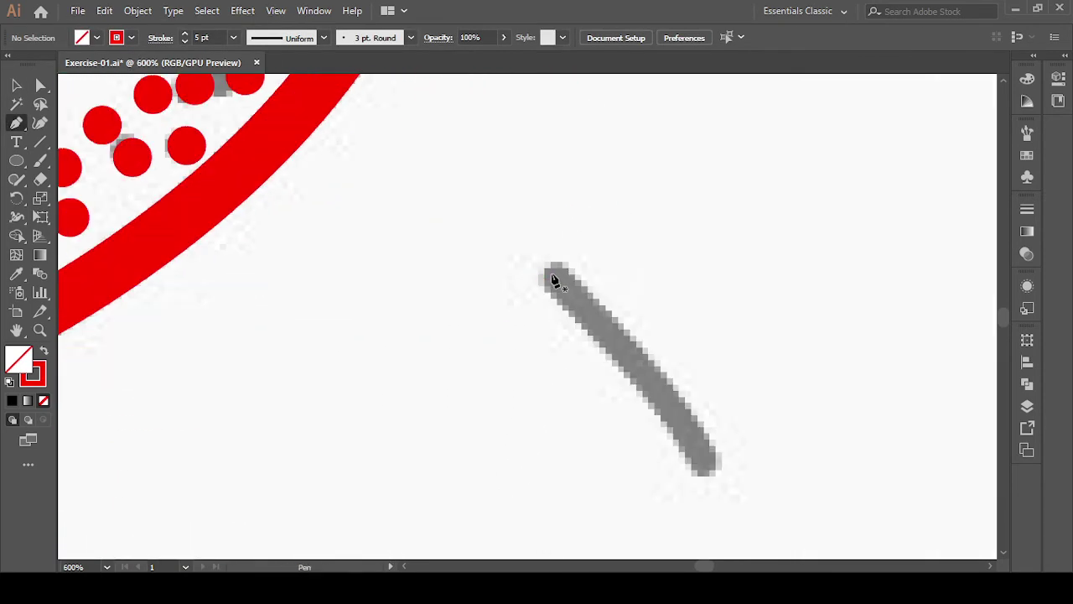
{"action": "left_click", "coordinate": [547, 268]}
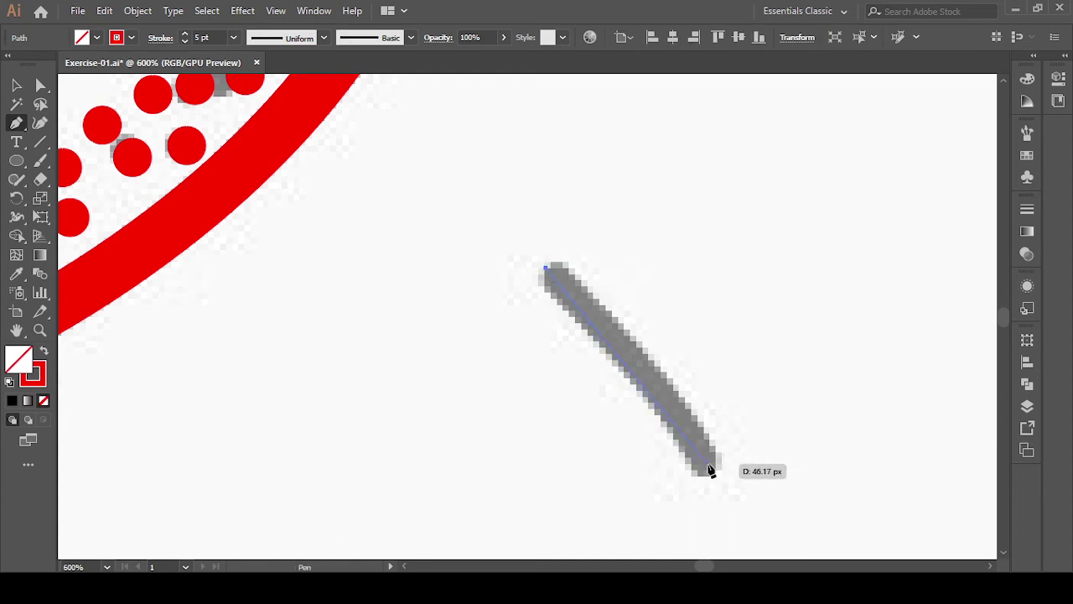
{"action": "left_click_drag", "start_coordinate": [711, 471], "coordinate": [725, 525]}
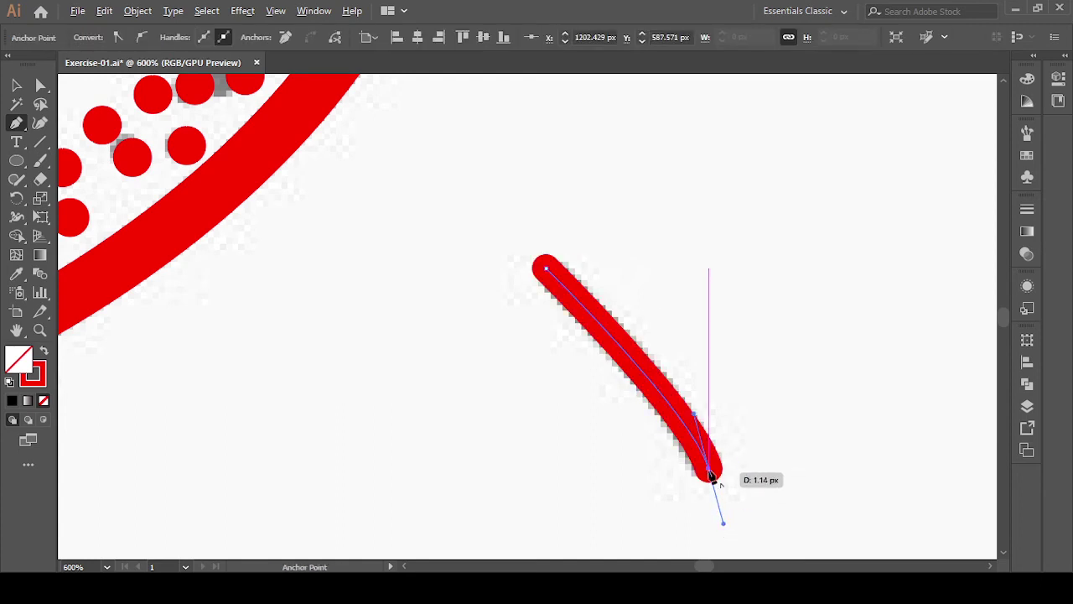
{"action": "left_click", "coordinate": [710, 470]}
{"action": "key", "text": "v"}
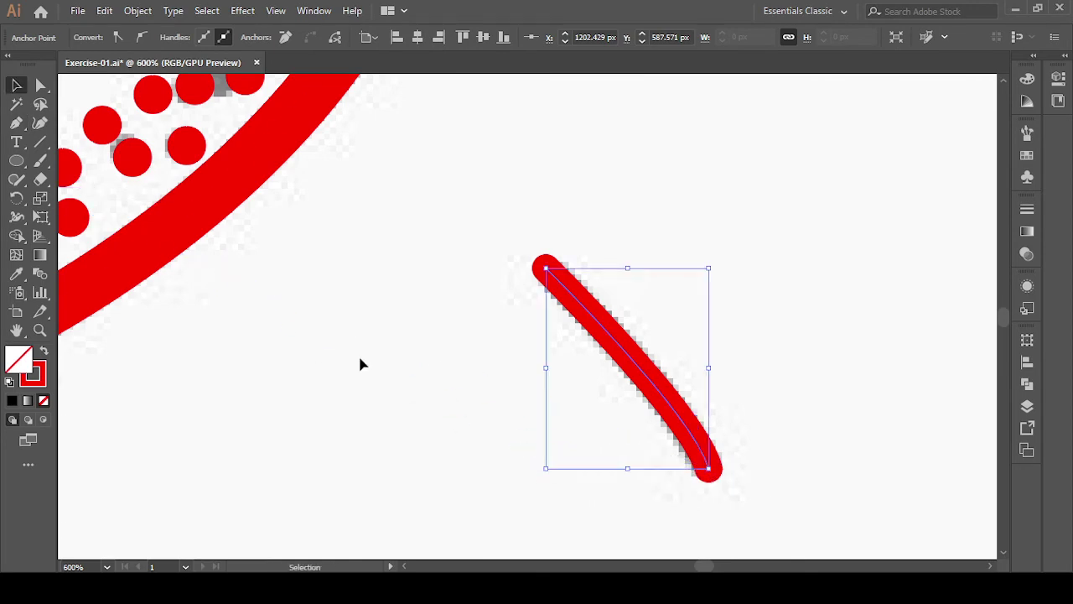
{"action": "left_click", "coordinate": [494, 410]}
{"action": "scroll", "coordinate": [494, 410], "scroll_direction": "down", "scroll_amount": 2}
{"action": "scroll", "coordinate": [858, 230], "scroll_direction": "down", "scroll_amount": 1}
{"action": "scroll", "coordinate": [858, 230], "scroll_direction": "down", "scroll_amount": 1}
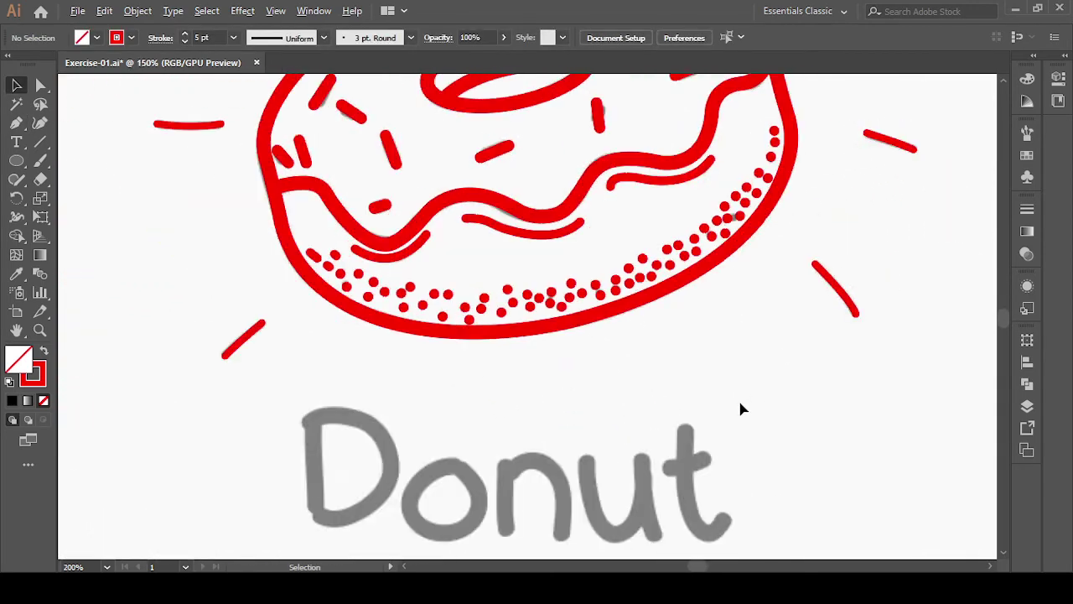
- Select all the rays around the donut and expand their fill and stroke into shapes
{"action": "left_click_drag", "start_coordinate": [525, 391], "coordinate": [623, 398]}
{"action": "scroll", "coordinate": [623, 398], "scroll_direction": "down", "scroll_amount": 2}
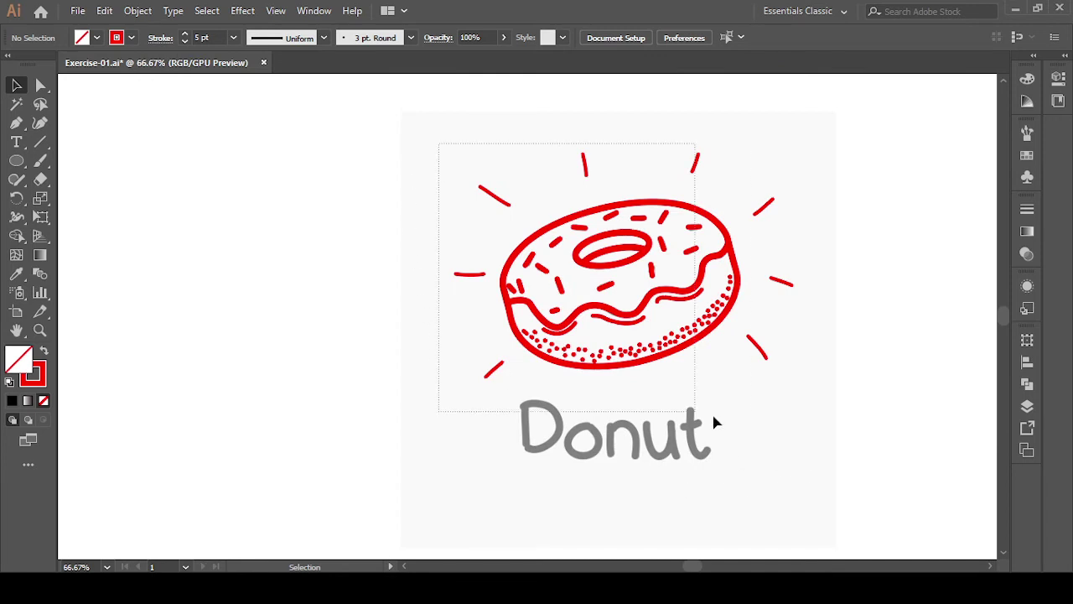
{"action": "left_click_drag", "start_coordinate": [807, 391], "coordinate": [807, 392]}
{"action": "left_click", "coordinate": [400, 359]}
{"action": "left_click_drag", "start_coordinate": [482, 408], "coordinate": [494, 398]}
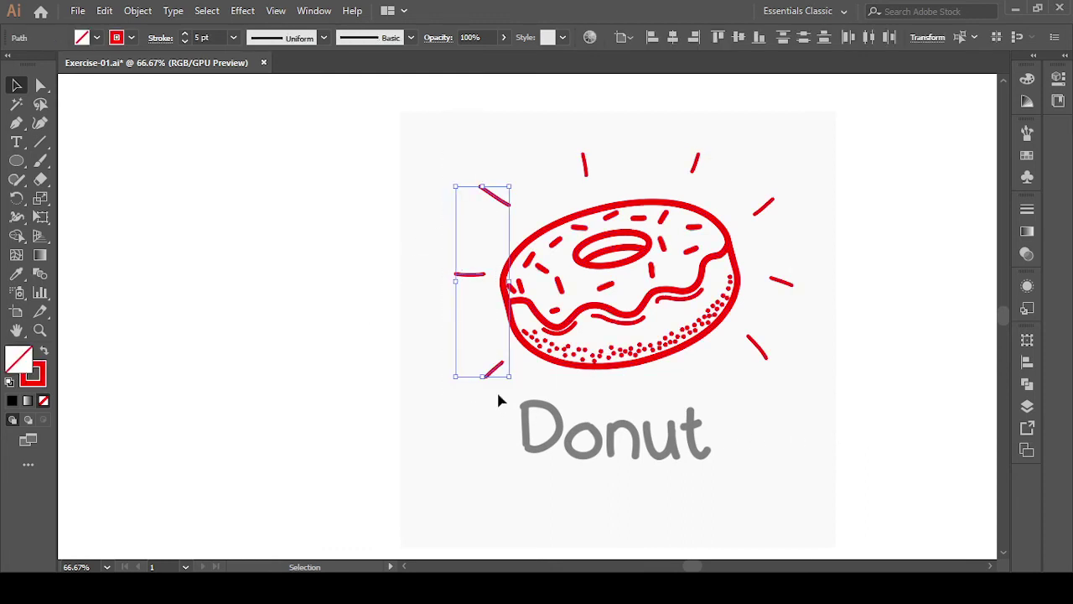
{"action": "left_click_drag", "start_coordinate": [541, 134], "coordinate": [551, 145]}
{"action": "left_click_drag", "start_coordinate": [822, 190], "coordinate": [821, 188]}
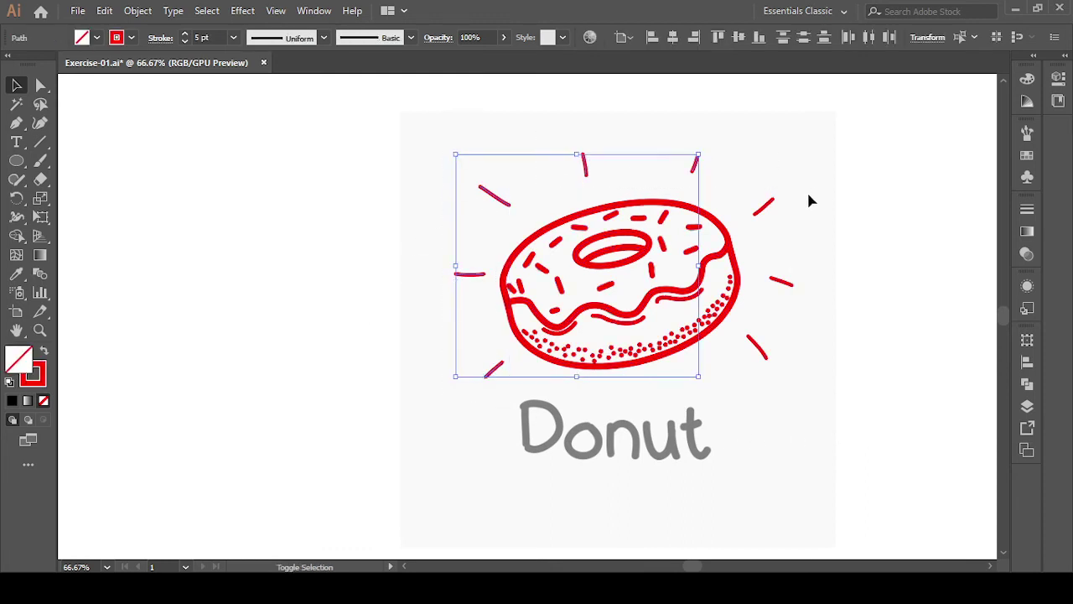
{"action": "left_click_drag", "start_coordinate": [839, 356], "coordinate": [841, 404]}
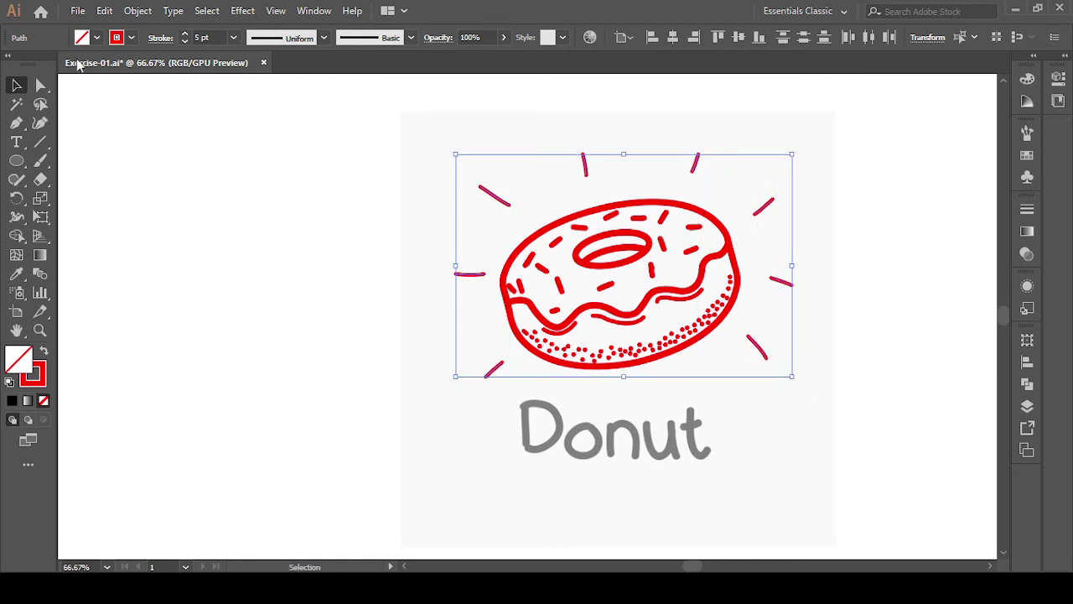
{"action": "left_click", "coordinate": [134, 11]}
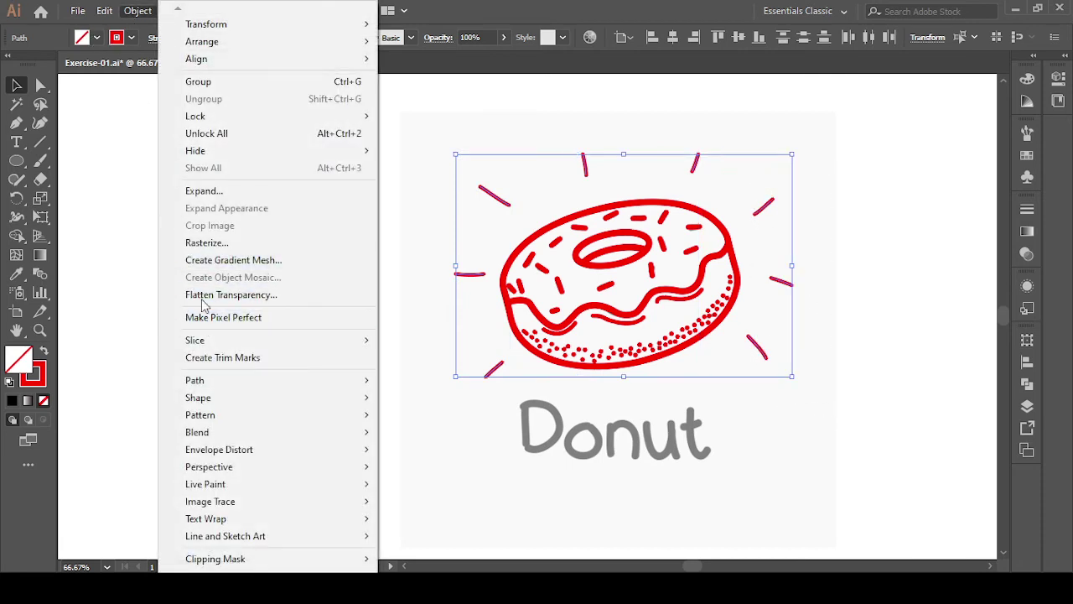
{"action": "left_click", "coordinate": [199, 191]}
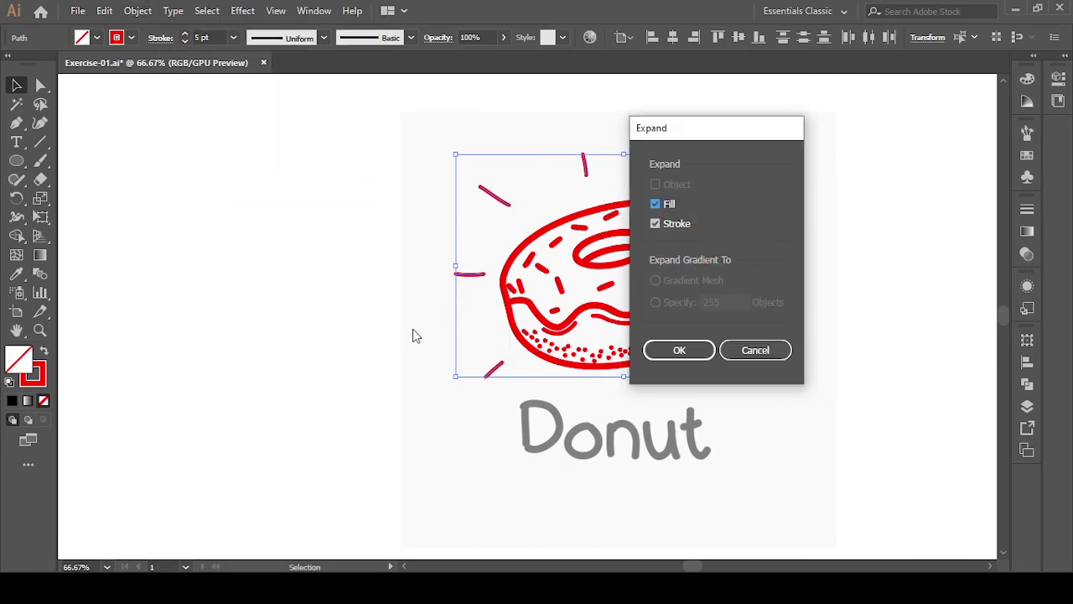
{"action": "left_click", "coordinate": [678, 350]}
{"action": "left_click", "coordinate": [274, 358]}
- Select the icing wave, the donut's outer outline and the hole ring together
{"action": "scroll", "coordinate": [498, 346], "scroll_direction": "up", "scroll_amount": 1}
{"action": "scroll", "coordinate": [497, 346], "scroll_direction": "up", "scroll_amount": 3}
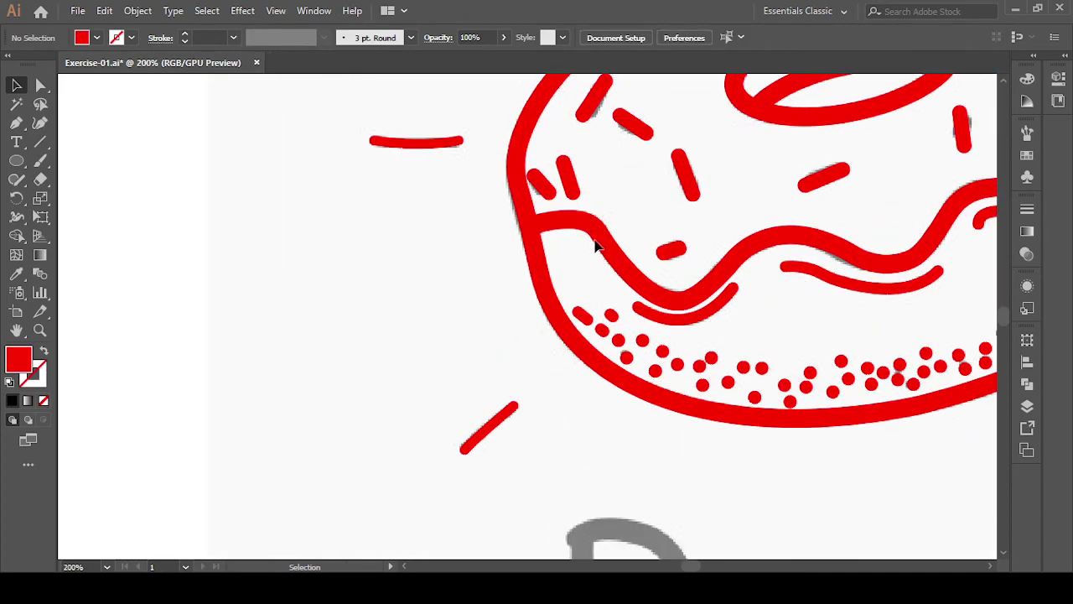
{"action": "left_click", "coordinate": [603, 243]}
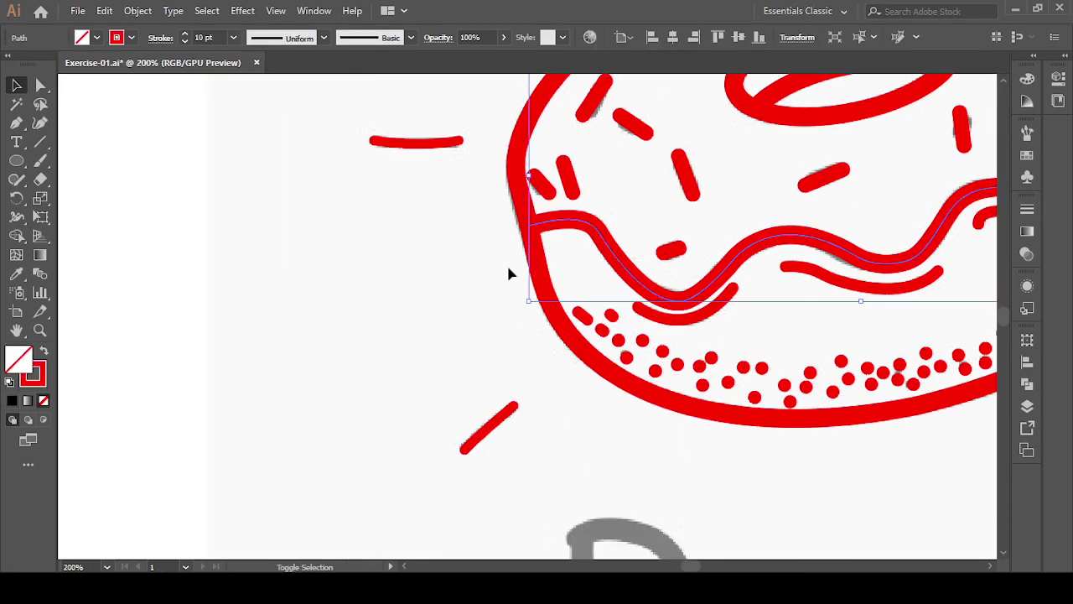
{"action": "left_click", "coordinate": [527, 192], "text": "shift"}
{"action": "scroll", "coordinate": [508, 210], "scroll_direction": "down", "scroll_amount": 3}
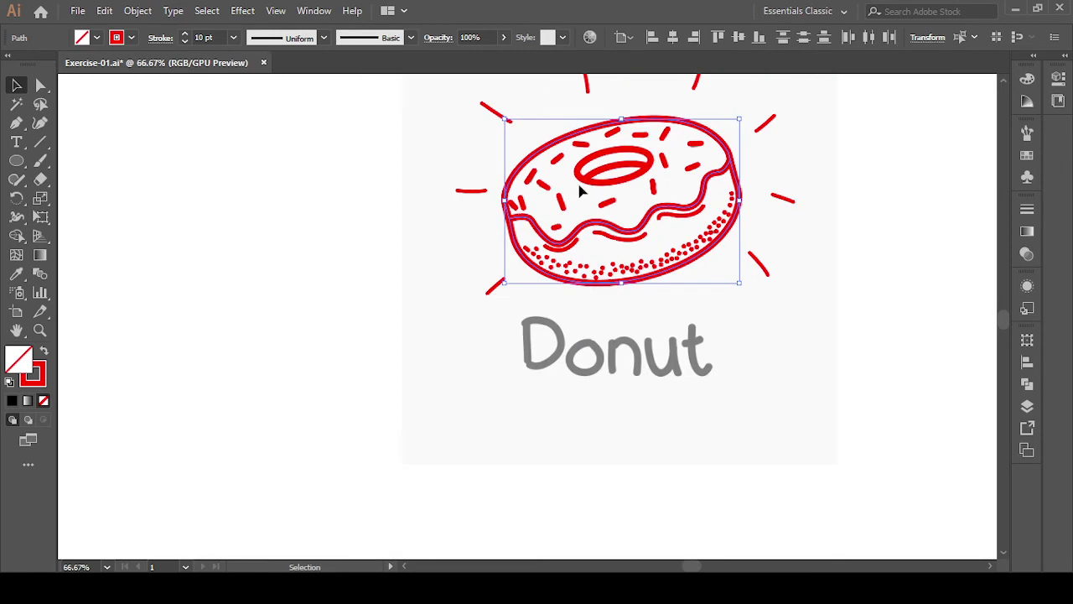
{"action": "scroll", "coordinate": [625, 172], "scroll_direction": "down", "scroll_amount": 4}
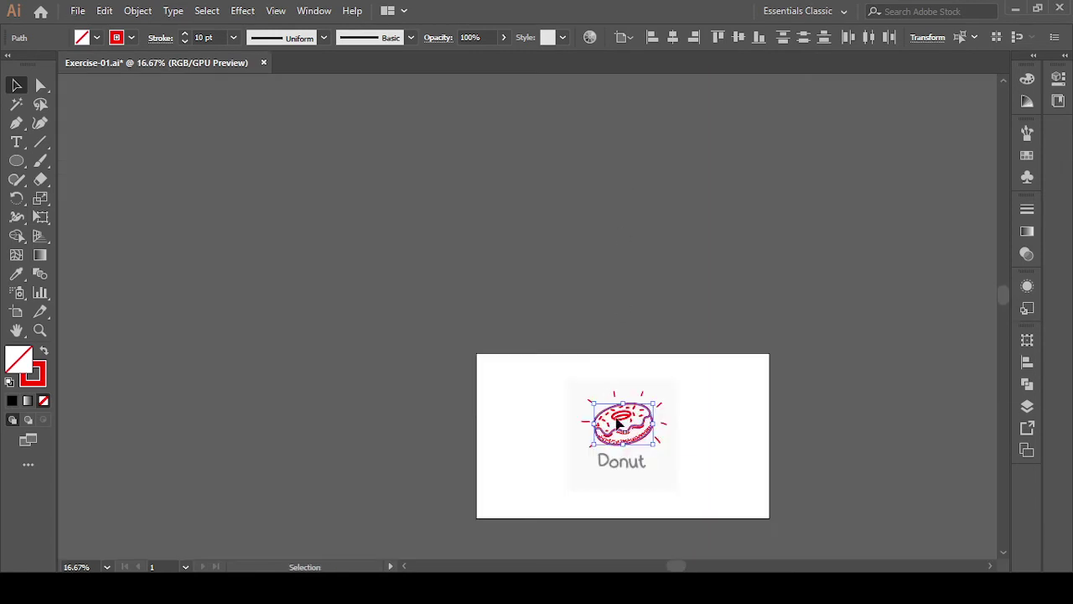
{"action": "scroll", "coordinate": [617, 424], "scroll_direction": "up", "scroll_amount": 2}
{"action": "scroll", "coordinate": [629, 453], "scroll_direction": "up", "scroll_amount": 3}
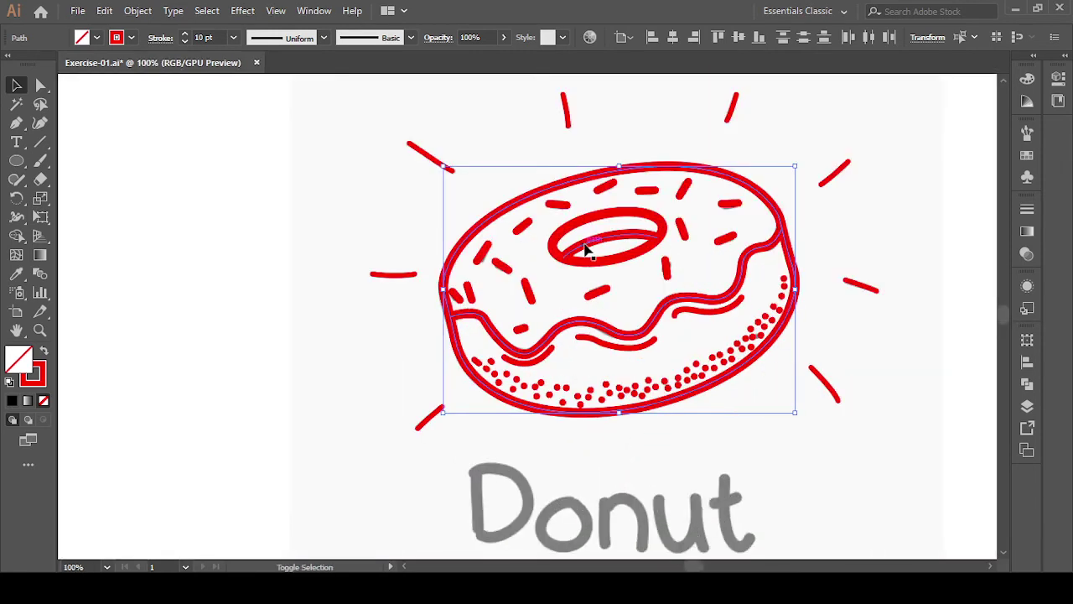
{"action": "left_click", "coordinate": [609, 263], "text": "shift"}
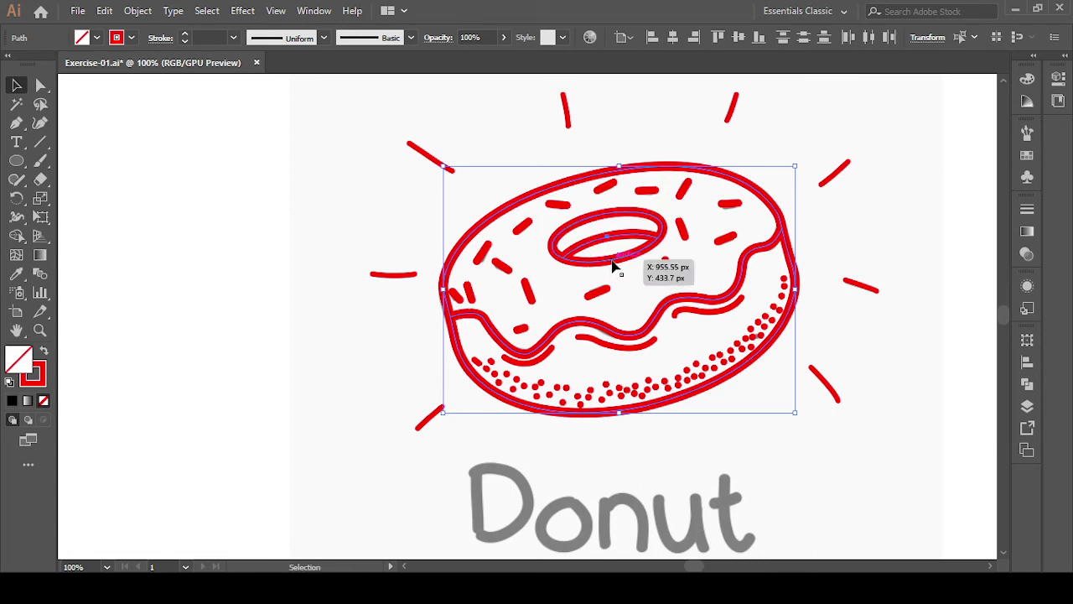
- Expand the selected donut strokes into filled shapes, keeping Fill and Stroke checked
{"action": "left_click", "coordinate": [138, 11]}
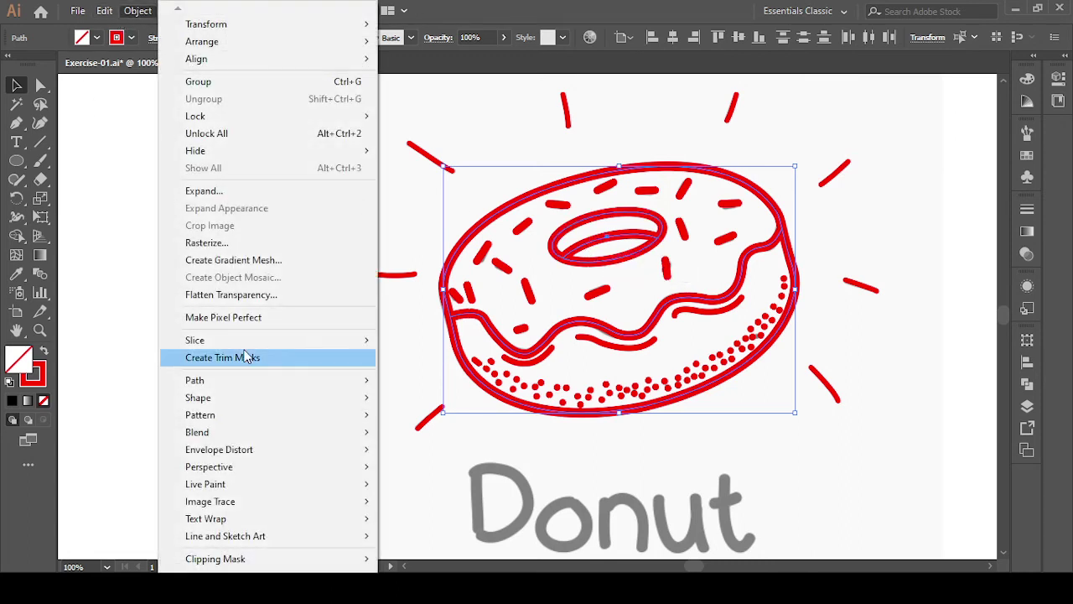
{"action": "left_click", "coordinate": [201, 191]}
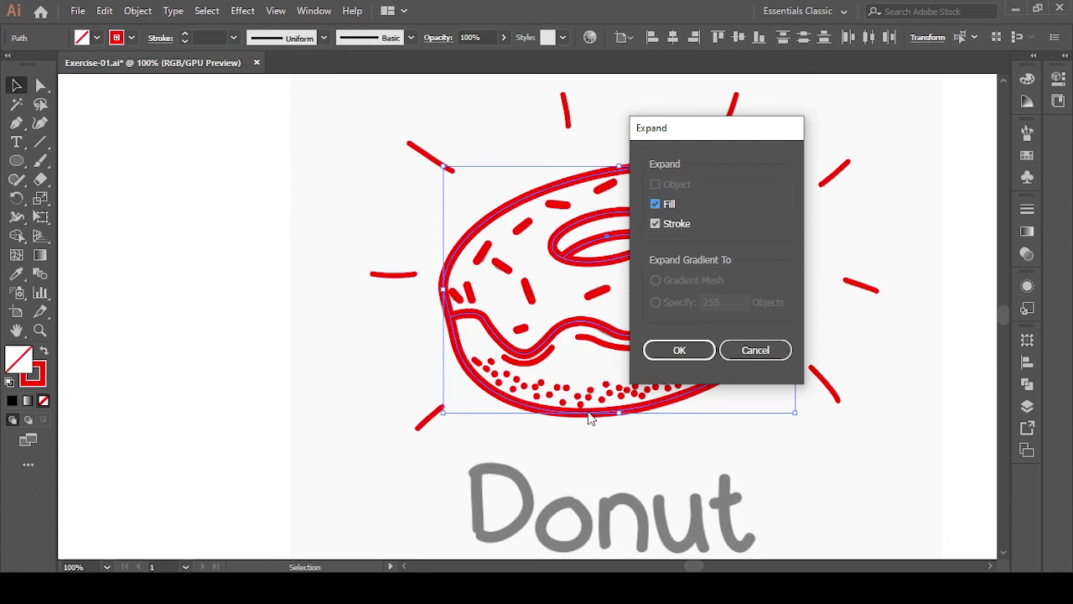
{"action": "left_click", "coordinate": [663, 353]}
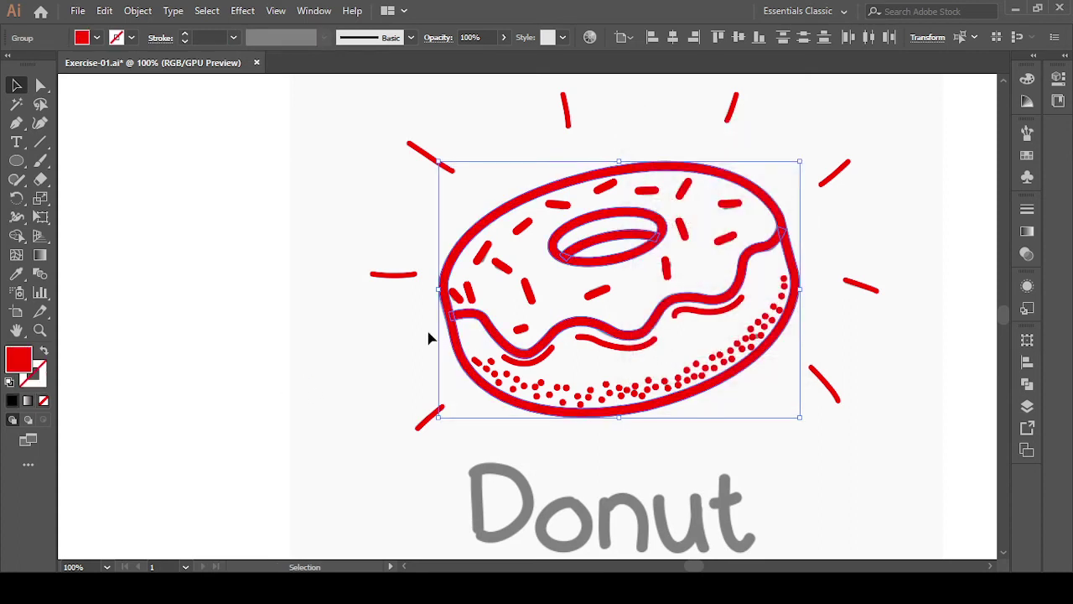
{"action": "left_click", "coordinate": [16, 236]}
- Merge the icing-edge junction gap, the hole's inner band and the leftover triangle with Shape Builder
{"action": "scroll", "coordinate": [409, 289], "scroll_direction": "up", "scroll_amount": 4}
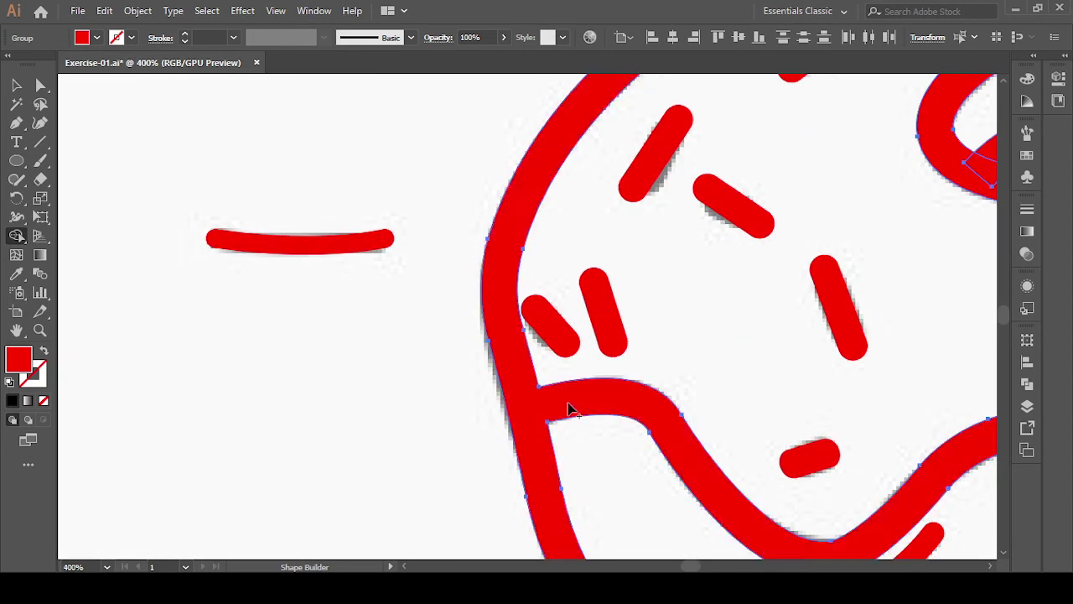
{"action": "scroll", "coordinate": [482, 449], "scroll_direction": "down", "scroll_amount": 4}
{"action": "scroll", "coordinate": [482, 453], "scroll_direction": "down", "scroll_amount": 1}
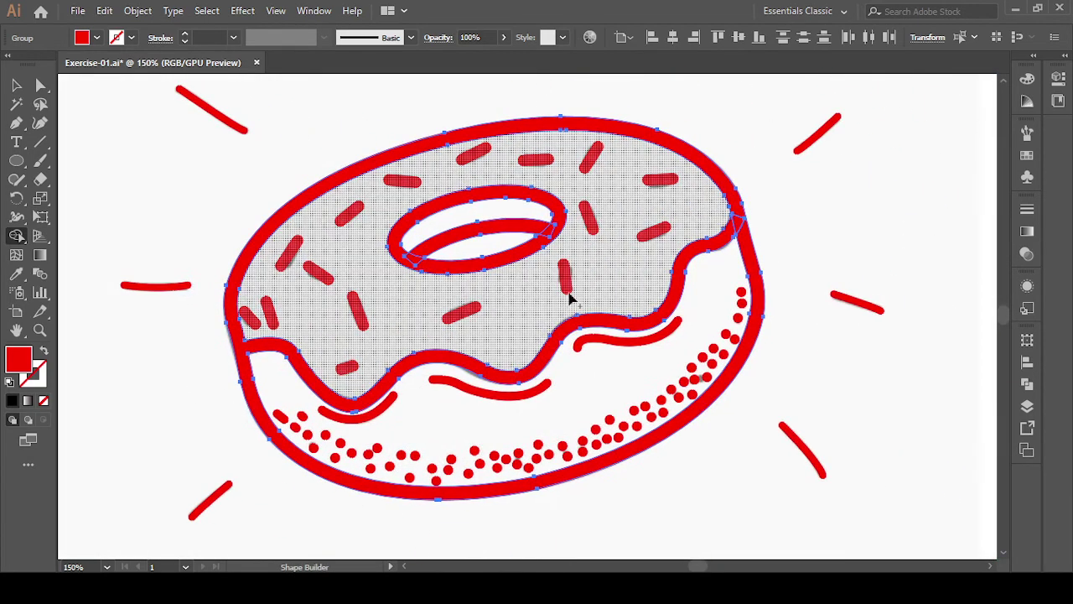
{"action": "scroll", "coordinate": [784, 194], "scroll_direction": "up", "scroll_amount": 5}
{"action": "mouse_move", "coordinate": [785, 194]}
{"action": "left_mouse_down"}
{"action": "mouse_move", "coordinate": [826, 257]}
{"action": "mouse_move", "coordinate": [791, 252]}
{"action": "left_mouse_up"}
{"action": "scroll", "coordinate": [391, 330], "scroll_direction": "down", "scroll_amount": 4}
{"action": "scroll", "coordinate": [621, 319], "scroll_direction": "up", "scroll_amount": 1}
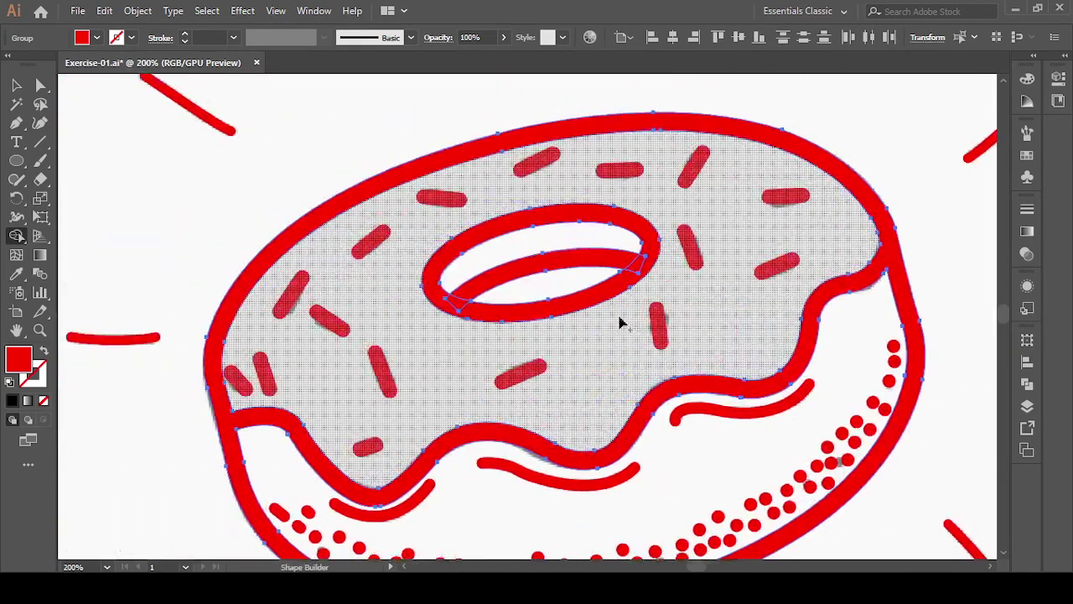
{"action": "scroll", "coordinate": [630, 278], "scroll_direction": "up", "scroll_amount": 4}
{"action": "left_click_drag", "start_coordinate": [688, 227], "coordinate": [630, 246]}
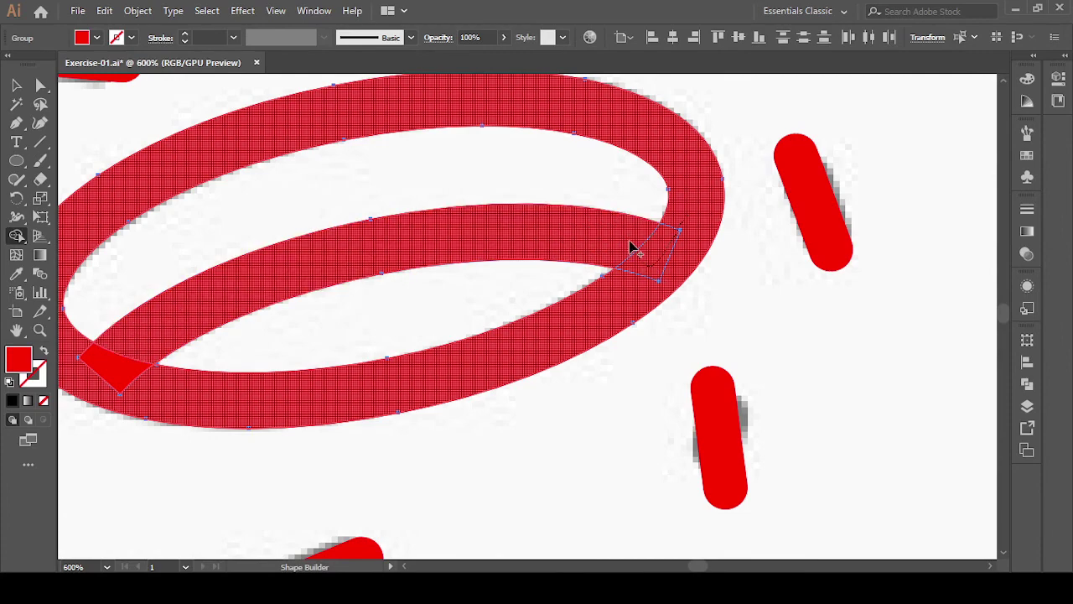
{"action": "left_click_drag", "start_coordinate": [96, 371], "coordinate": [149, 344]}
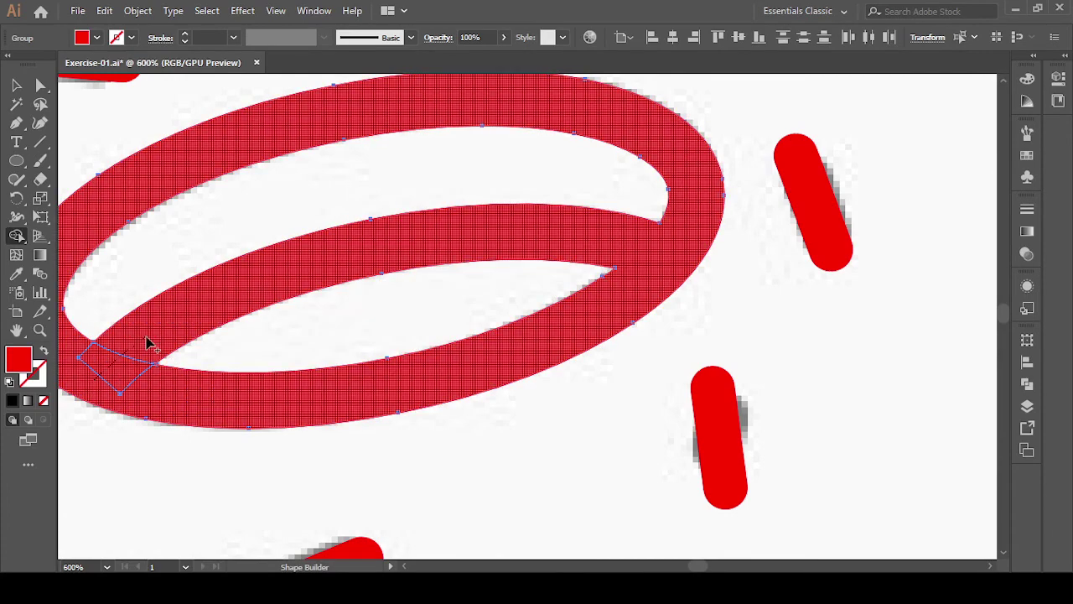
- Return to the Selection tool, clear the selection, and pick a small sprinkle near the icing edge
{"action": "scroll", "coordinate": [151, 348], "scroll_direction": "down", "scroll_amount": 4}
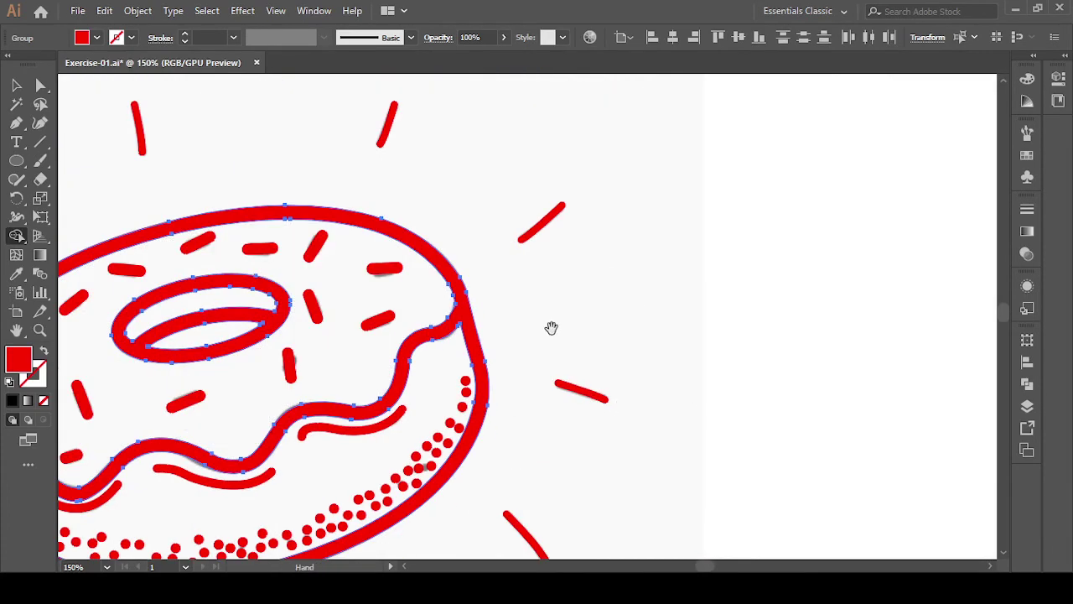
{"action": "left_click_drag", "start_coordinate": [551, 326], "coordinate": [830, 310]}
{"action": "left_click", "coordinate": [16, 85]}
{"action": "left_click", "coordinate": [180, 204]}
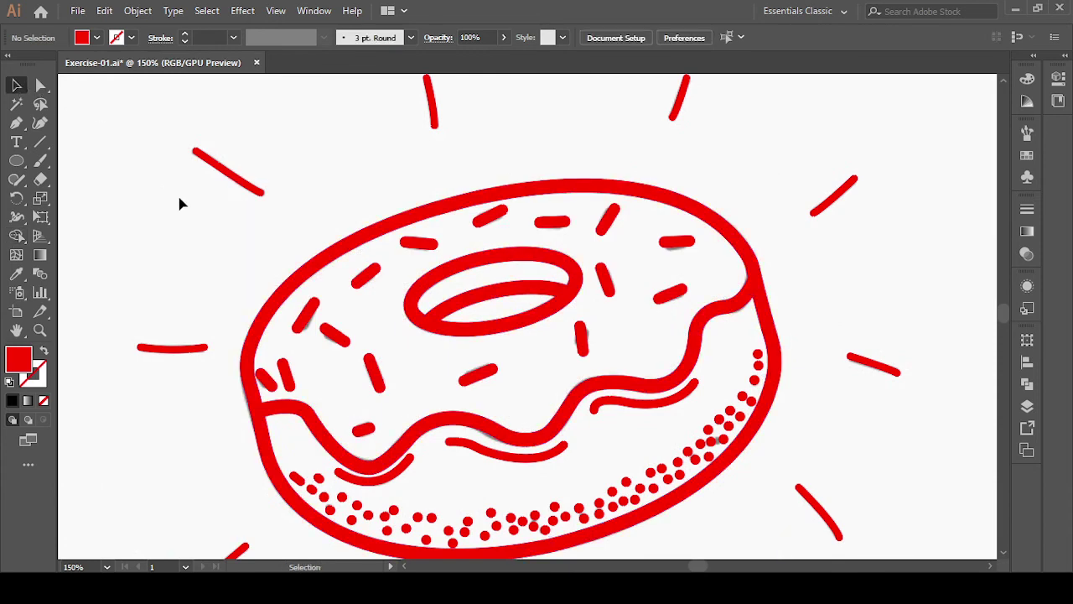
{"action": "scroll", "coordinate": [192, 216], "scroll_direction": "down", "scroll_amount": 2}
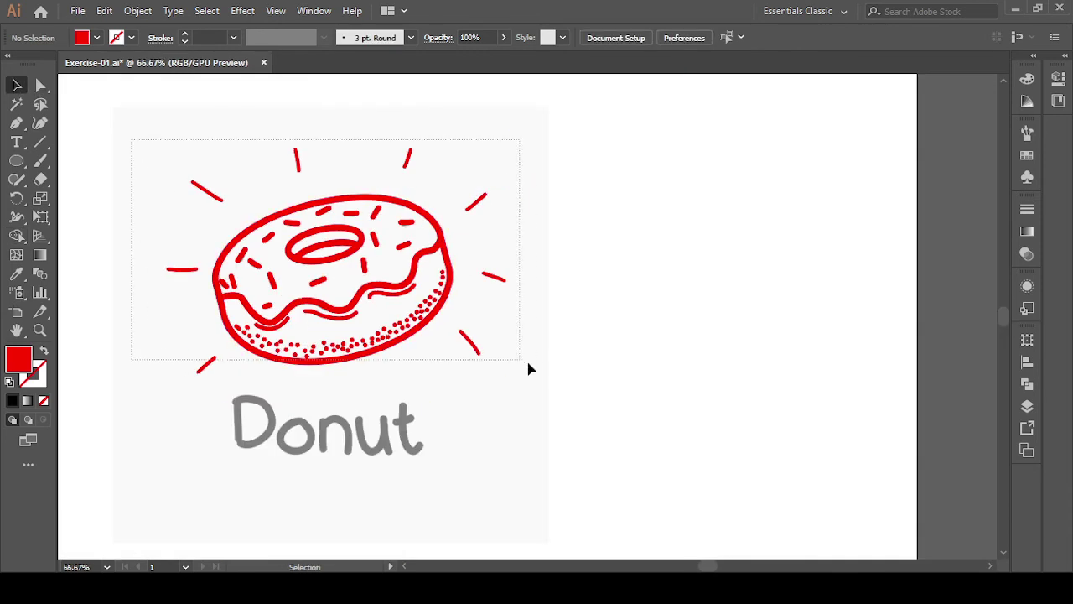
{"action": "left_click_drag", "start_coordinate": [529, 369], "coordinate": [556, 358]}
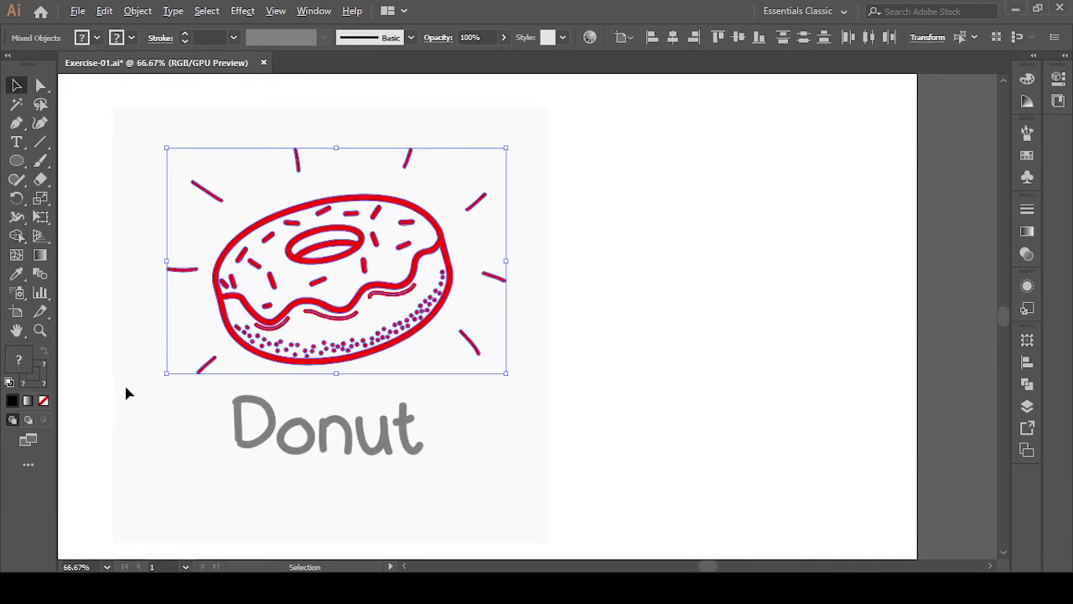
{"action": "left_click", "coordinate": [158, 401]}
{"action": "scroll", "coordinate": [198, 288], "scroll_direction": "up", "scroll_amount": 2}
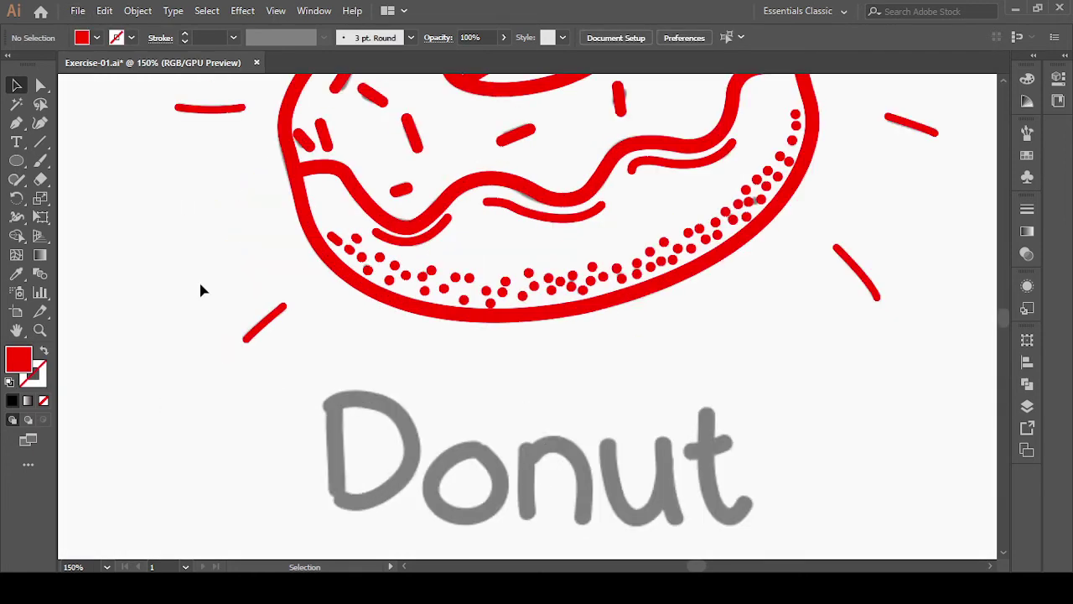
{"action": "scroll", "coordinate": [302, 189], "scroll_direction": "up", "scroll_amount": 1}
{"action": "left_click", "coordinate": [319, 143]}
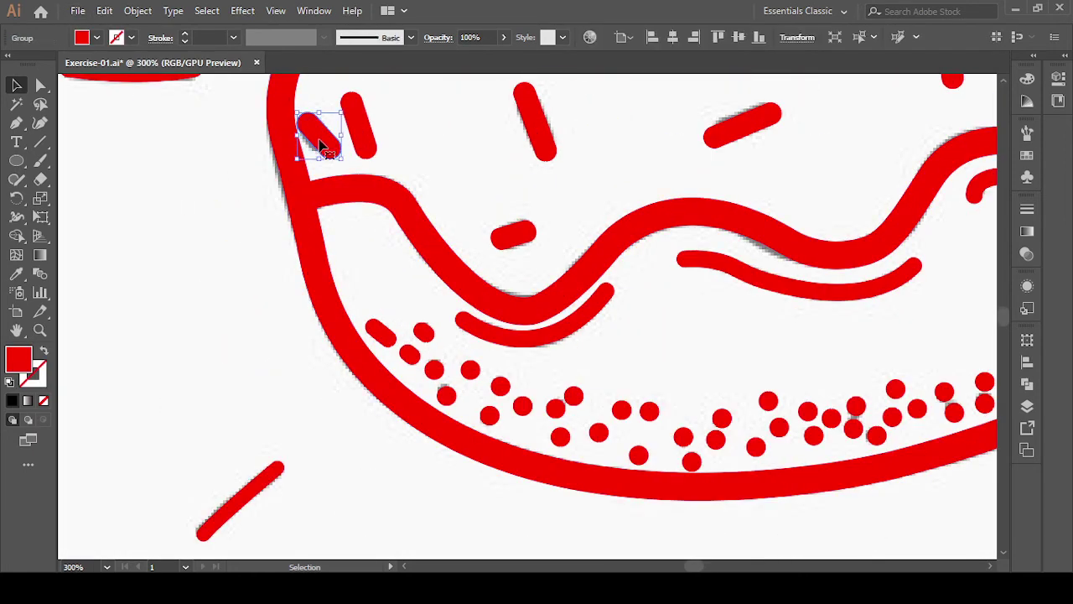
- Nudge the small sprinkle, then select the three thin curved lines under the icing
{"action": "left_click_drag", "start_coordinate": [321, 144], "coordinate": [323, 143]}
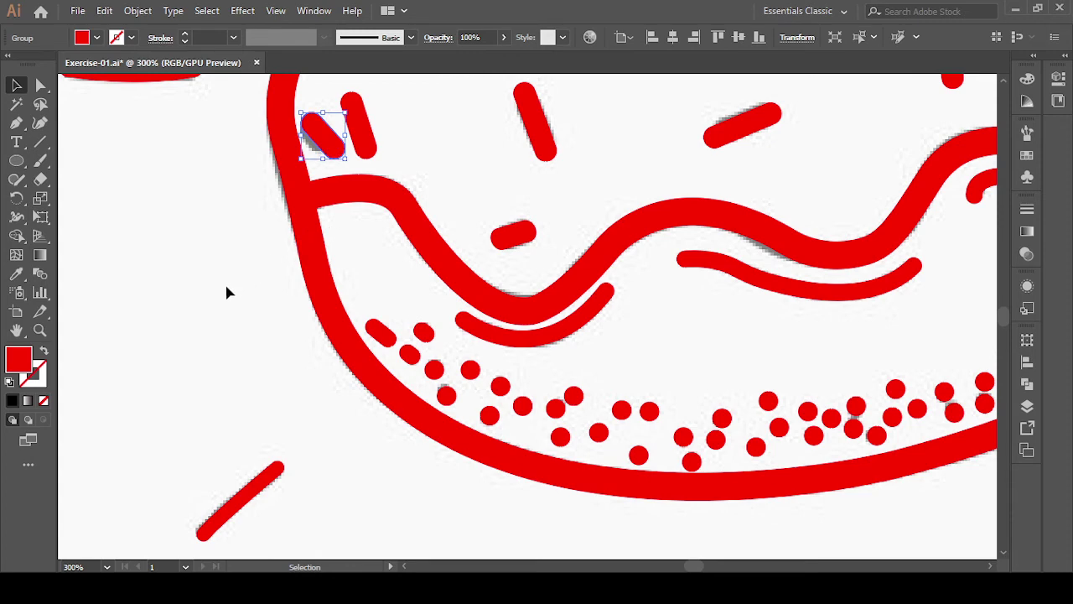
{"action": "left_click", "coordinate": [428, 359]}
{"action": "left_click", "coordinate": [554, 339]}
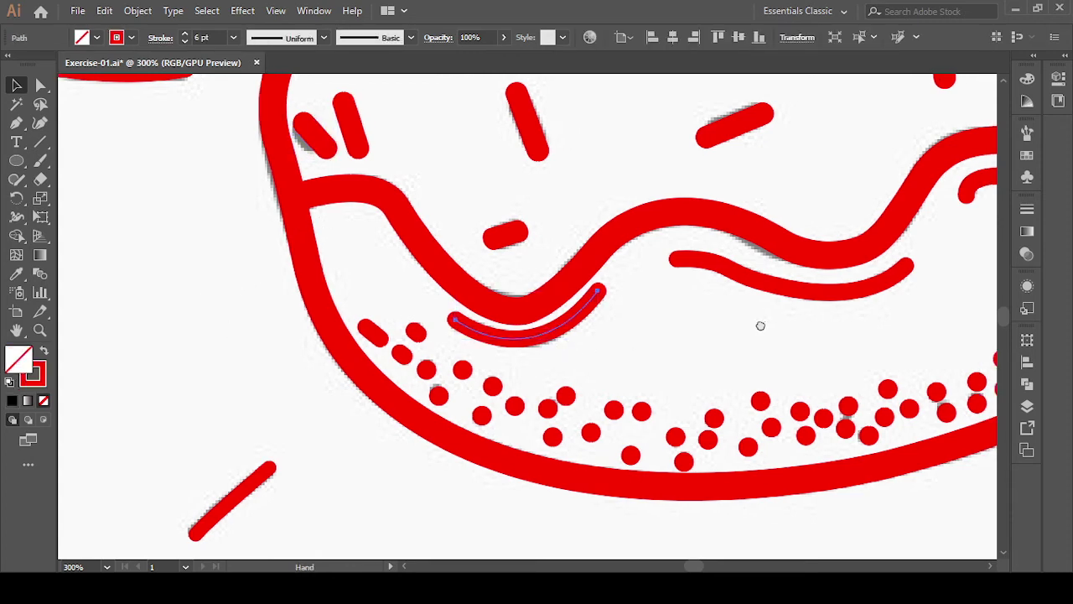
{"action": "left_click_drag", "start_coordinate": [761, 324], "coordinate": [534, 319]}
{"action": "left_click", "coordinate": [575, 295], "text": "shift"}
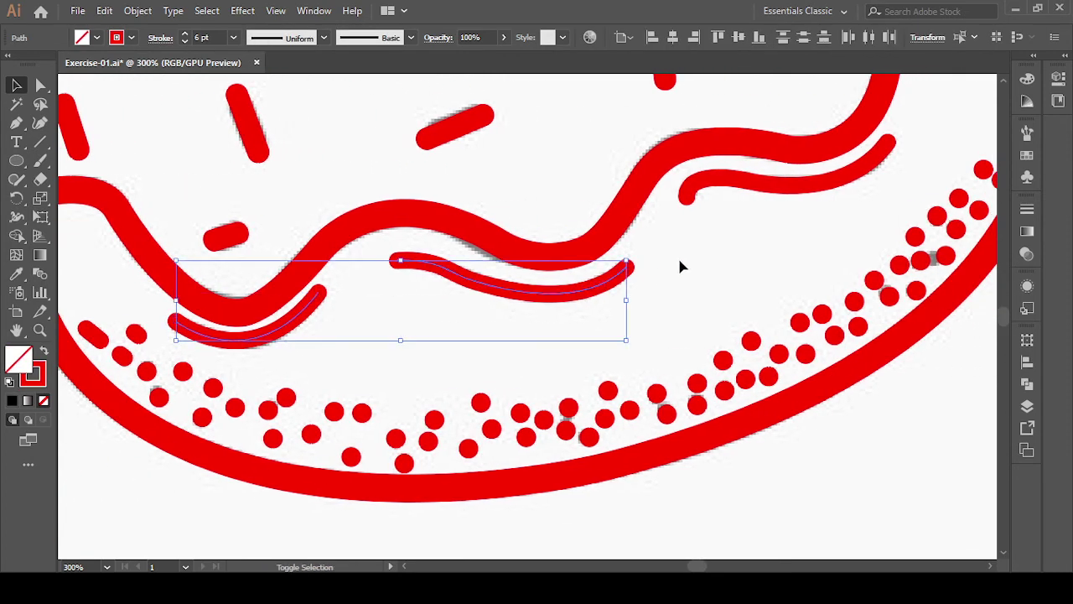
{"action": "left_click", "coordinate": [798, 190], "text": "shift"}
- Expand the selected curved strokes into filled shapes with Object > Expand and deselect
{"action": "scroll", "coordinate": [695, 252], "scroll_direction": "down", "scroll_amount": 1}
{"action": "scroll", "coordinate": [695, 252], "scroll_direction": "down", "scroll_amount": 1}
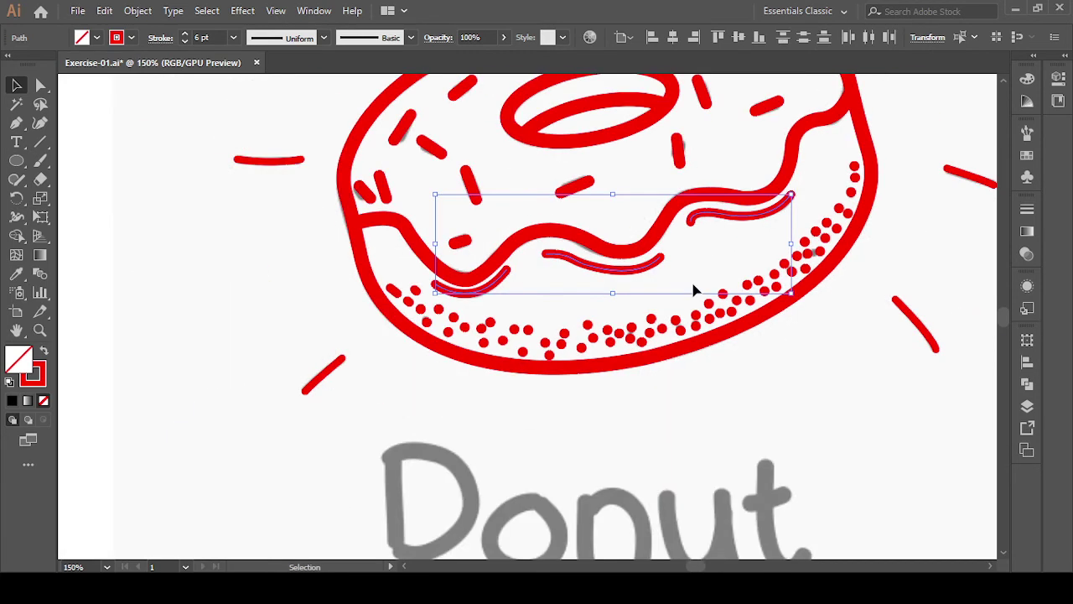
{"action": "left_click", "coordinate": [138, 10]}
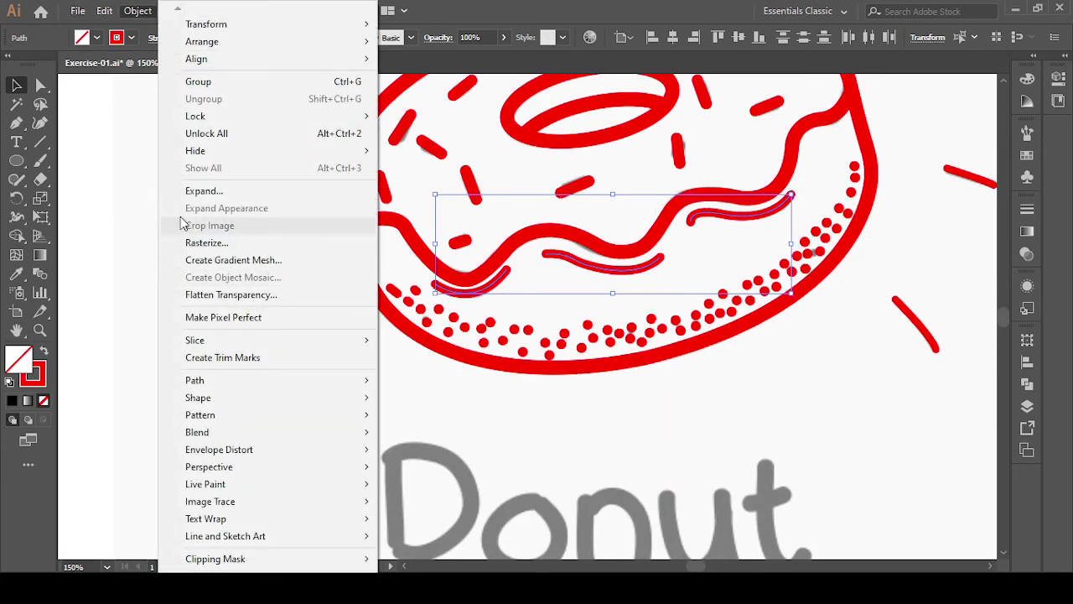
{"action": "left_click", "coordinate": [187, 192]}
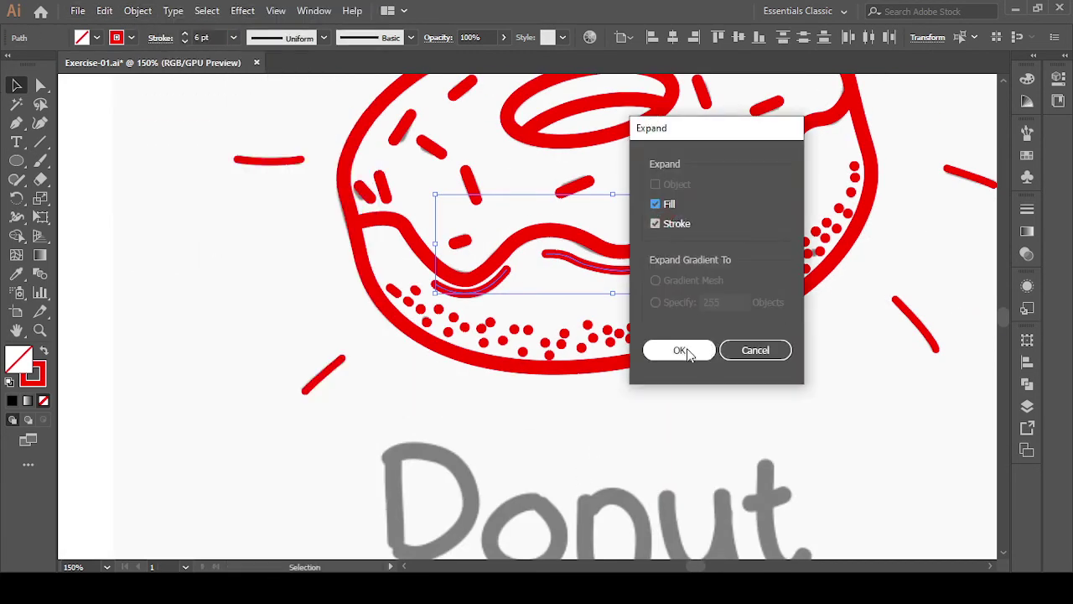
{"action": "left_click", "coordinate": [681, 351]}
{"action": "left_click", "coordinate": [738, 462]}
{"action": "scroll", "coordinate": [718, 439], "scroll_direction": "up", "scroll_amount": 2}
{"action": "scroll", "coordinate": [718, 438], "scroll_direction": "right", "scroll_amount": 2}
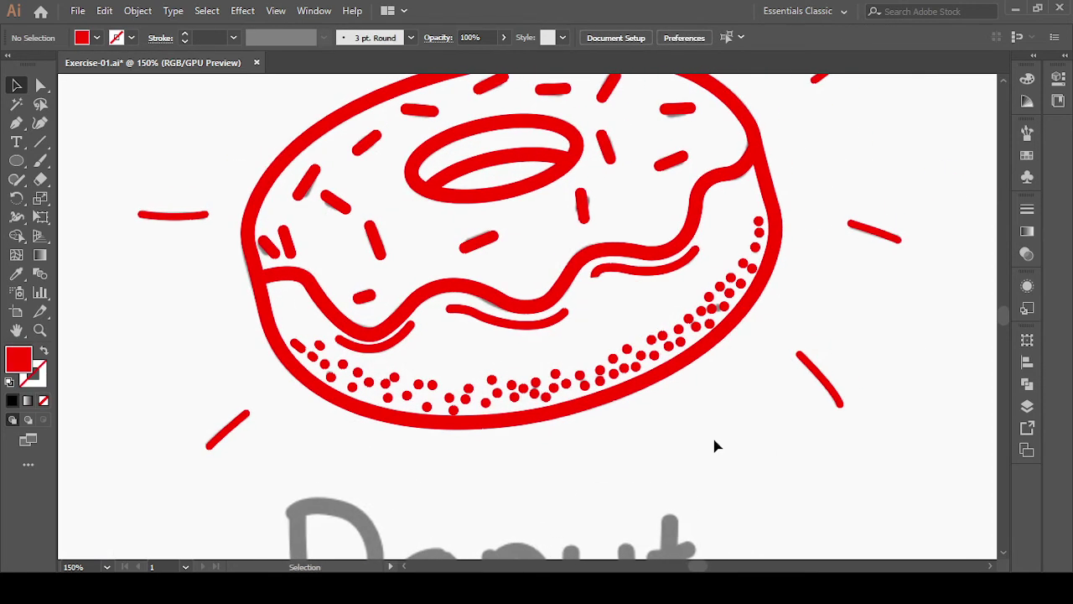
{"action": "scroll", "coordinate": [715, 446], "scroll_direction": "down", "scroll_amount": 1}
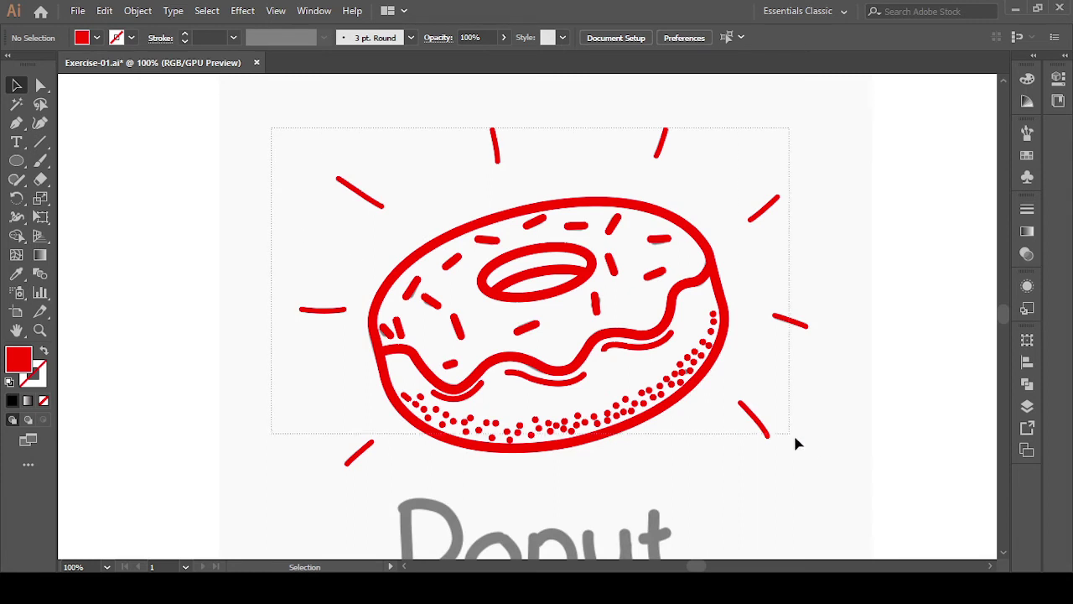
- Alt-drag a copy of the donut and its rays to the right of the artboard
{"action": "left_click_drag", "start_coordinate": [851, 467], "coordinate": [852, 462]}
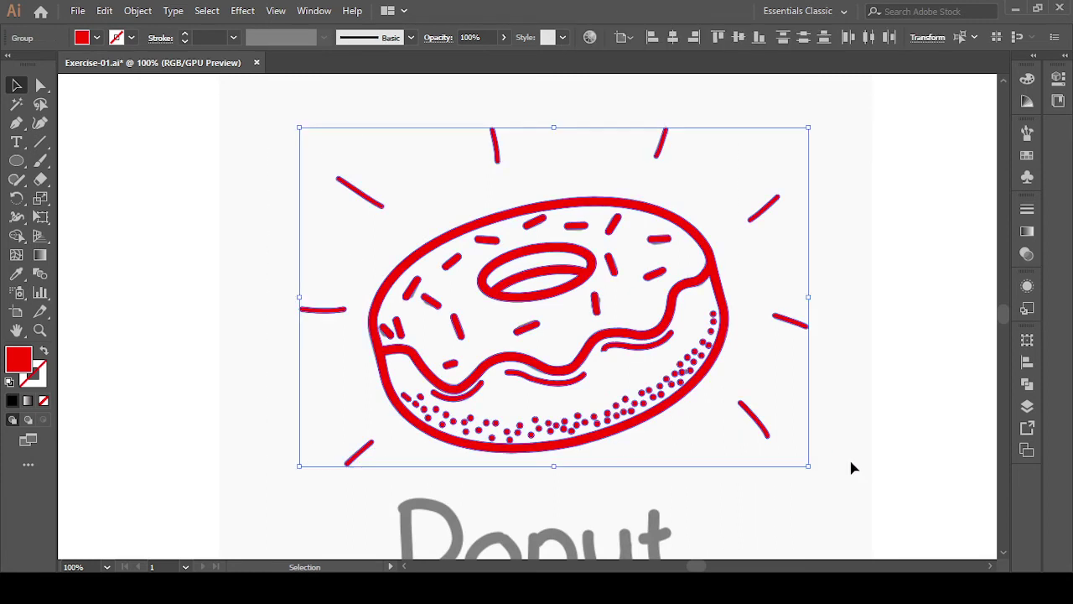
{"action": "scroll", "coordinate": [495, 475], "scroll_direction": "up", "scroll_amount": 1}
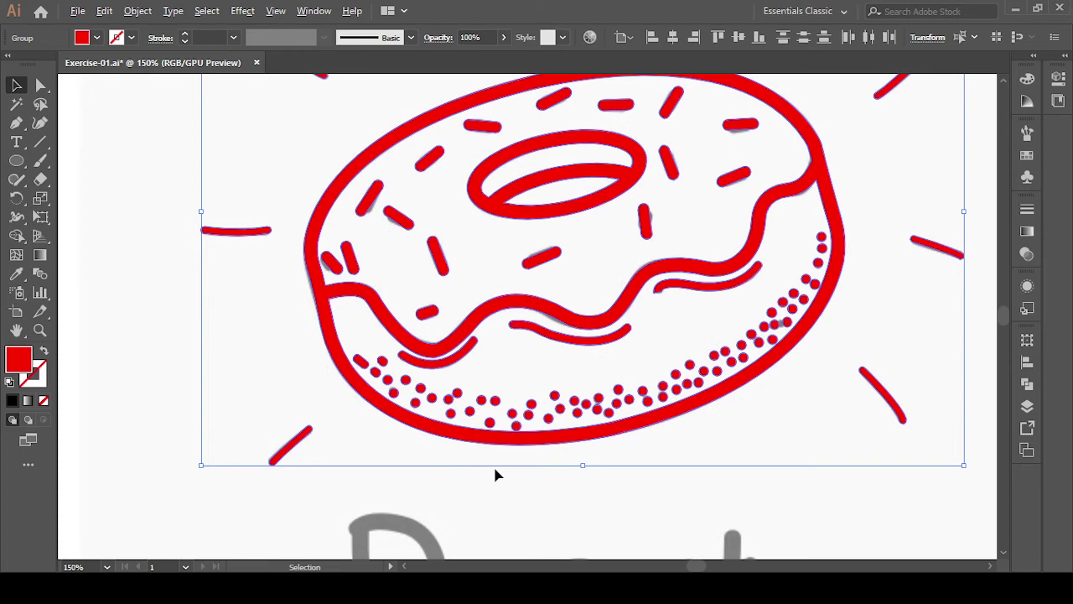
{"action": "scroll", "coordinate": [495, 474], "scroll_direction": "down", "scroll_amount": 2}
{"action": "left_click_drag", "start_coordinate": [828, 393], "coordinate": [660, 246]}
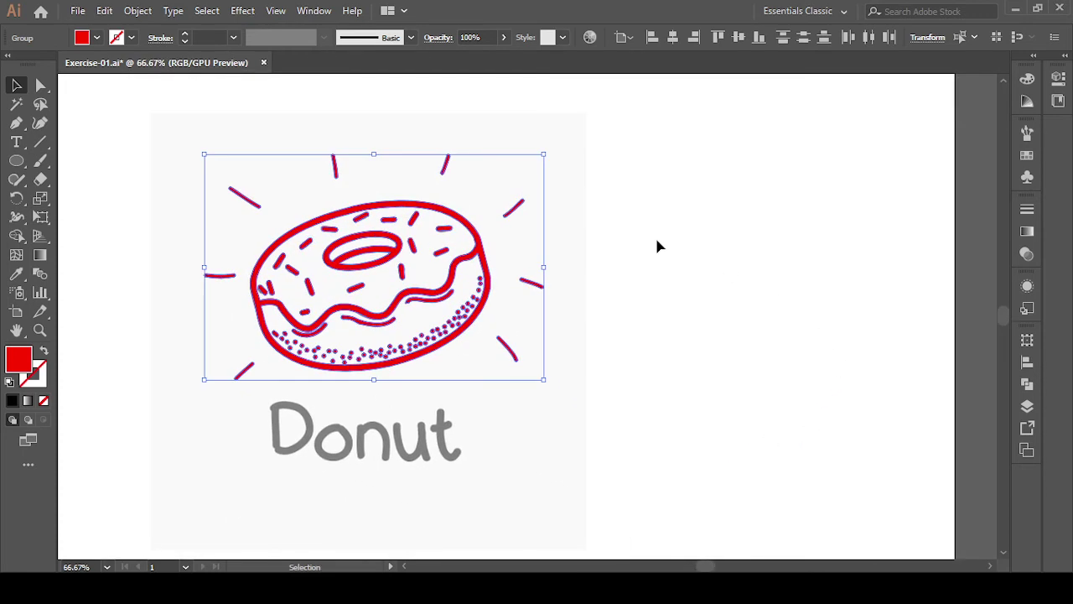
{"action": "key", "text": "a"}
{"action": "key", "text": "v"}
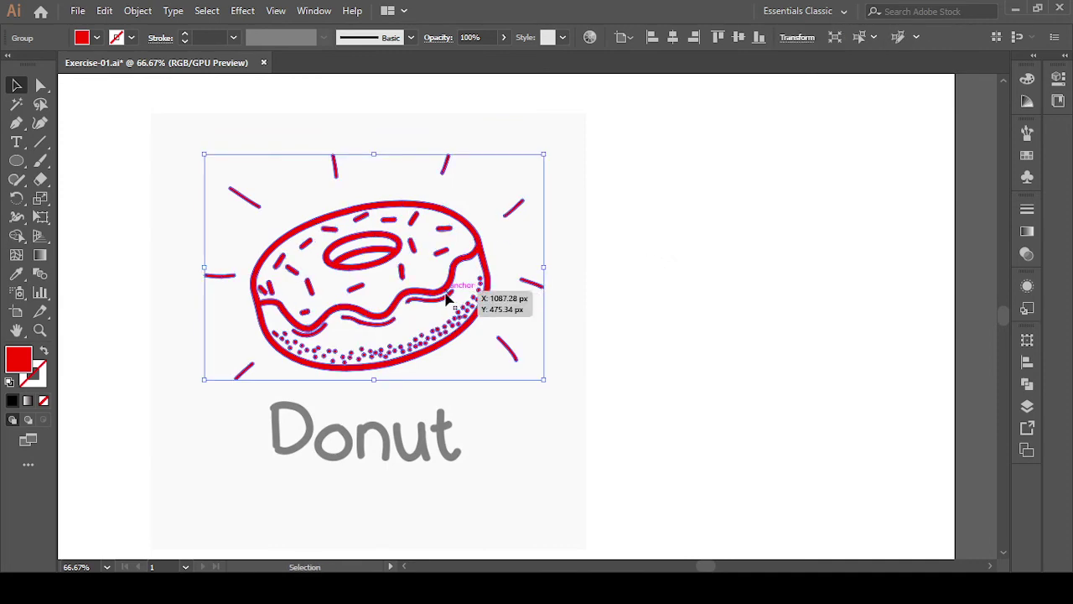
{"action": "left_click_drag", "start_coordinate": [476, 292], "coordinate": [822, 304]}
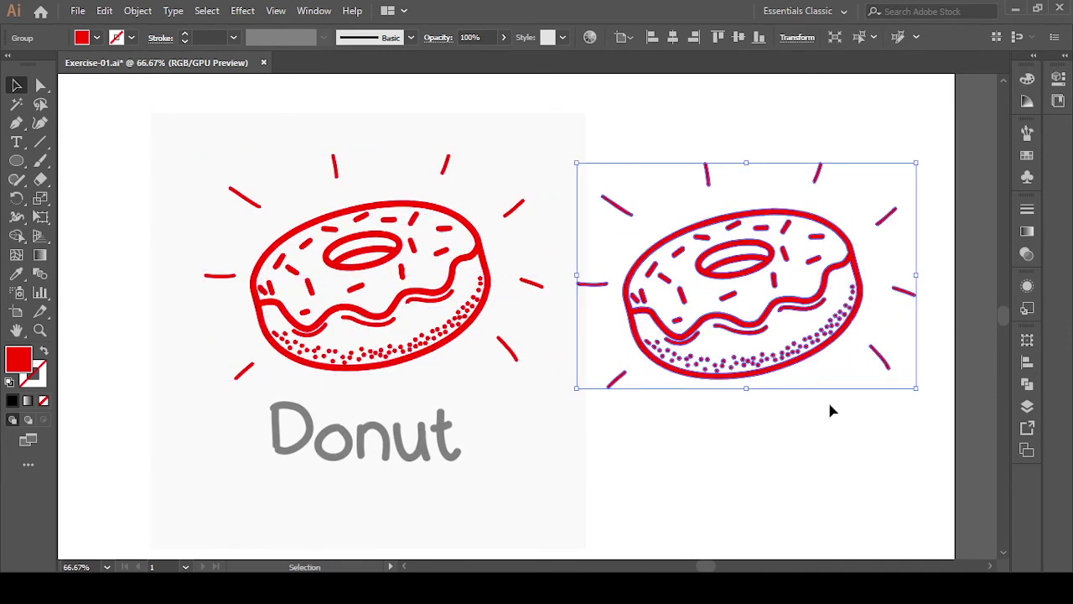
{"action": "left_click", "coordinate": [808, 479]}
- Select the copy, then deselect and marquee-select the original donut on the artboard
{"action": "left_click_drag", "start_coordinate": [771, 425], "coordinate": [791, 445]}
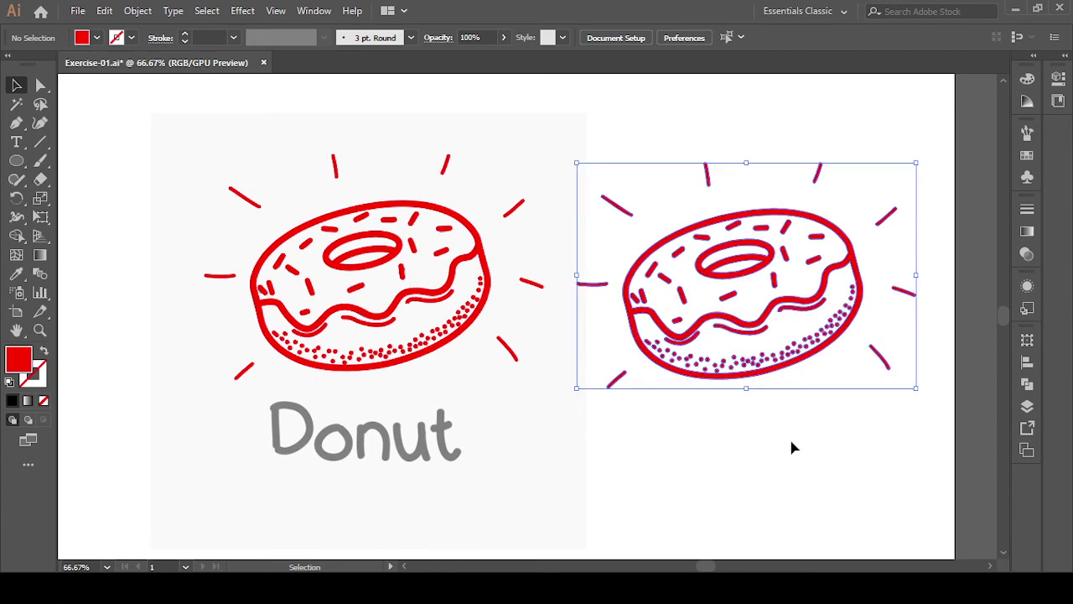
{"action": "left_click", "coordinate": [209, 319]}
{"action": "mouse_move", "coordinate": [182, 114]}
{"action": "left_mouse_down"}
{"action": "mouse_move", "coordinate": [500, 375]}
{"action": "mouse_move", "coordinate": [533, 374]}
{"action": "left_mouse_up"}
- Raise the left reference image's opacity from 50% to 100%, then deselect it
{"action": "key", "text": "v"}
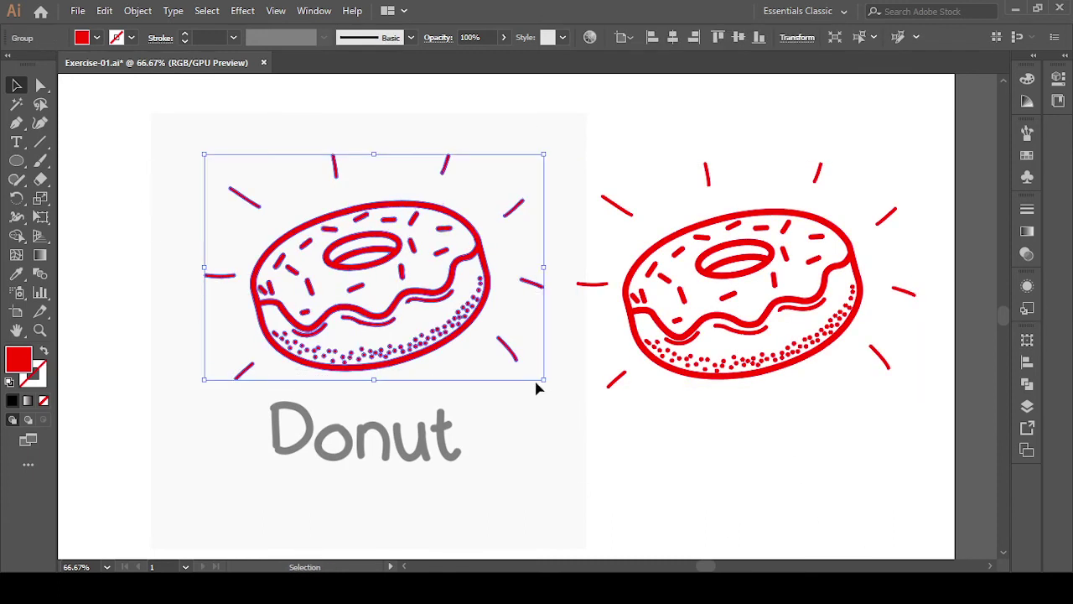
{"action": "left_click", "coordinate": [535, 386]}
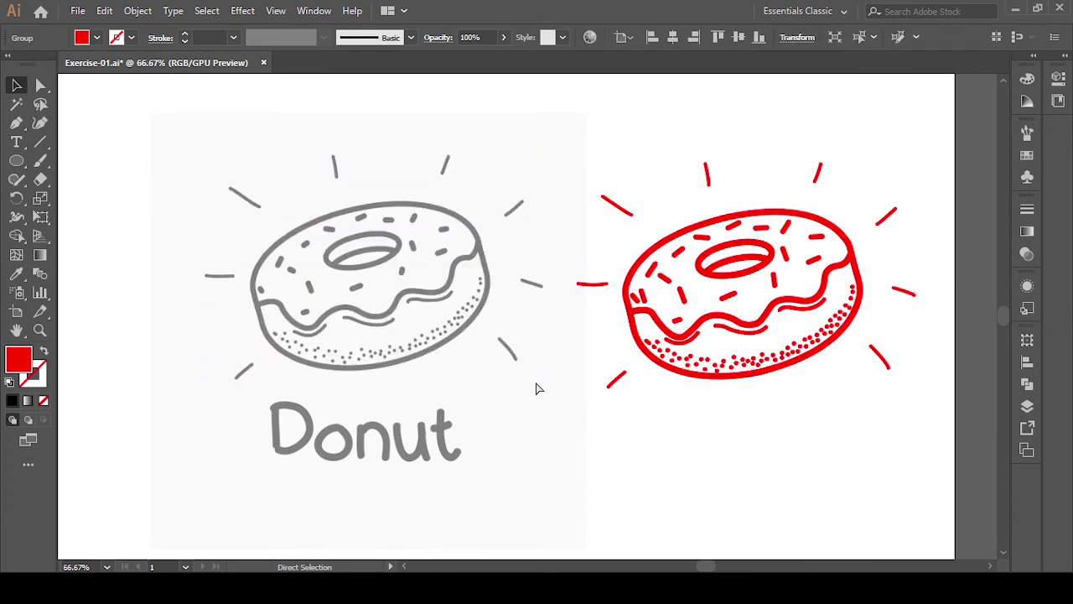
{"action": "left_click", "coordinate": [345, 228]}
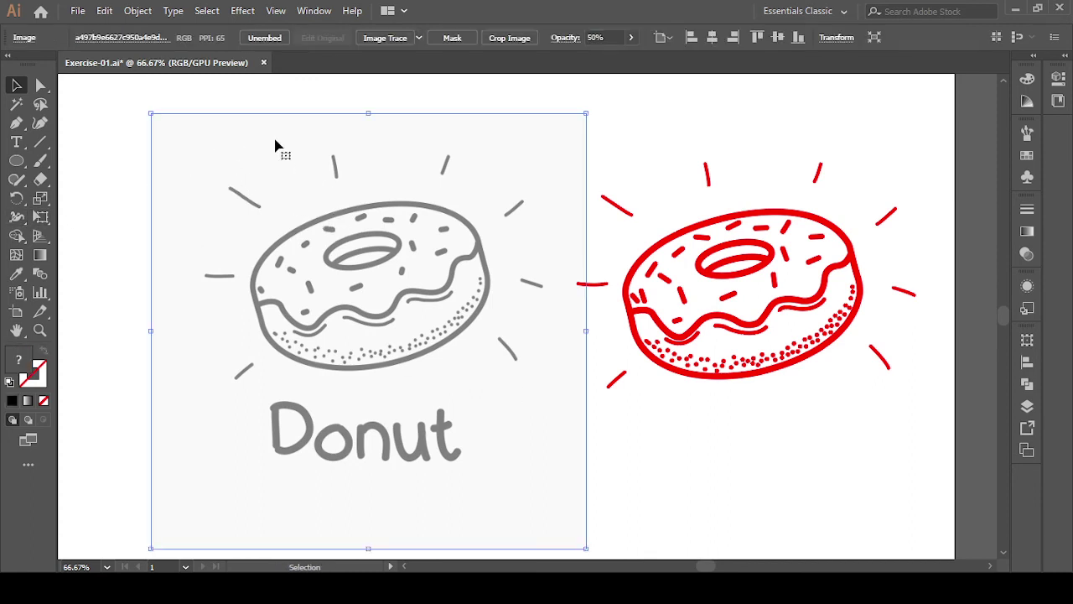
{"action": "left_click", "coordinate": [631, 37]}
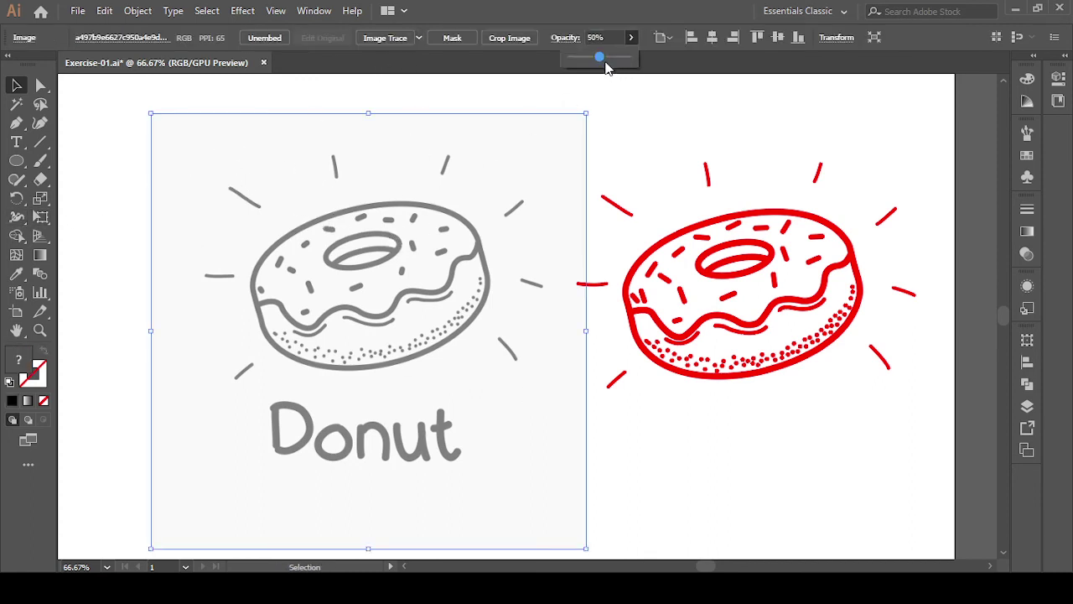
{"action": "left_click_drag", "start_coordinate": [598, 57], "coordinate": [678, 65]}
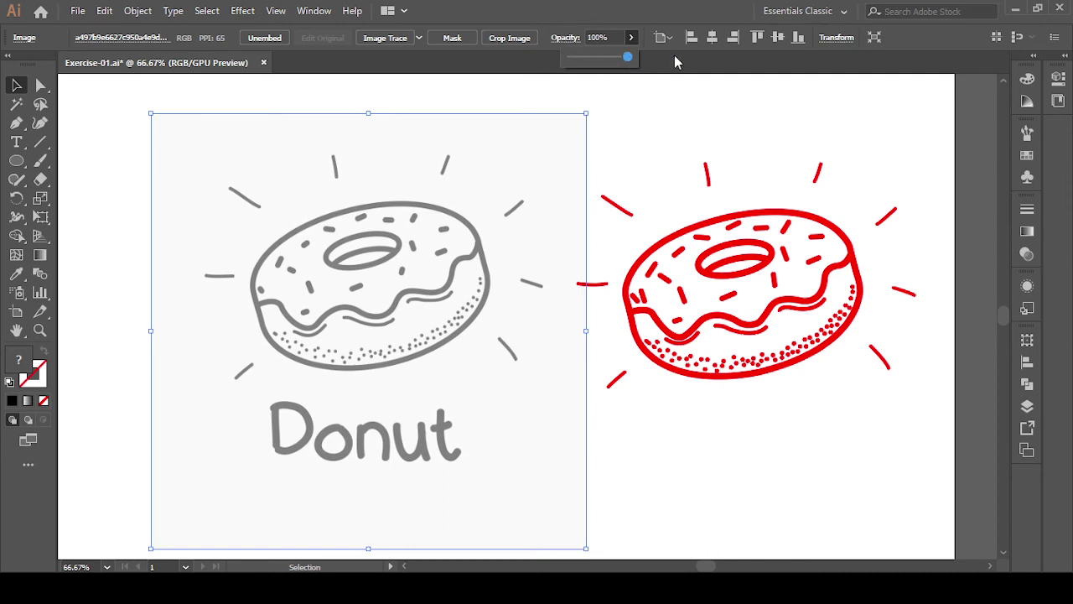
{"action": "left_click", "coordinate": [95, 167]}
{"action": "left_click", "coordinate": [172, 236]}
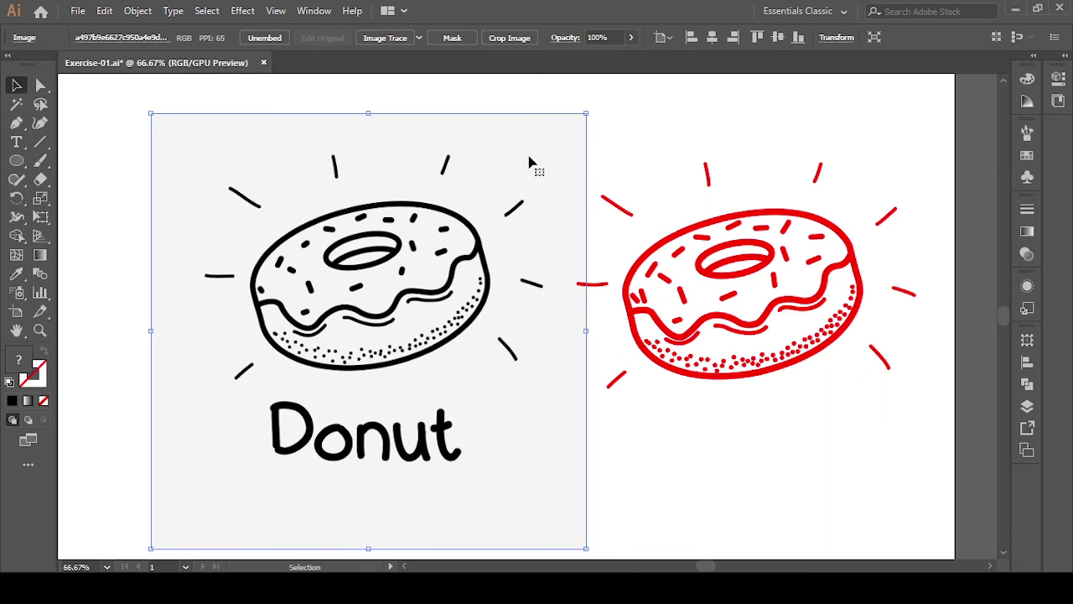
{"action": "left_click", "coordinate": [641, 138]}
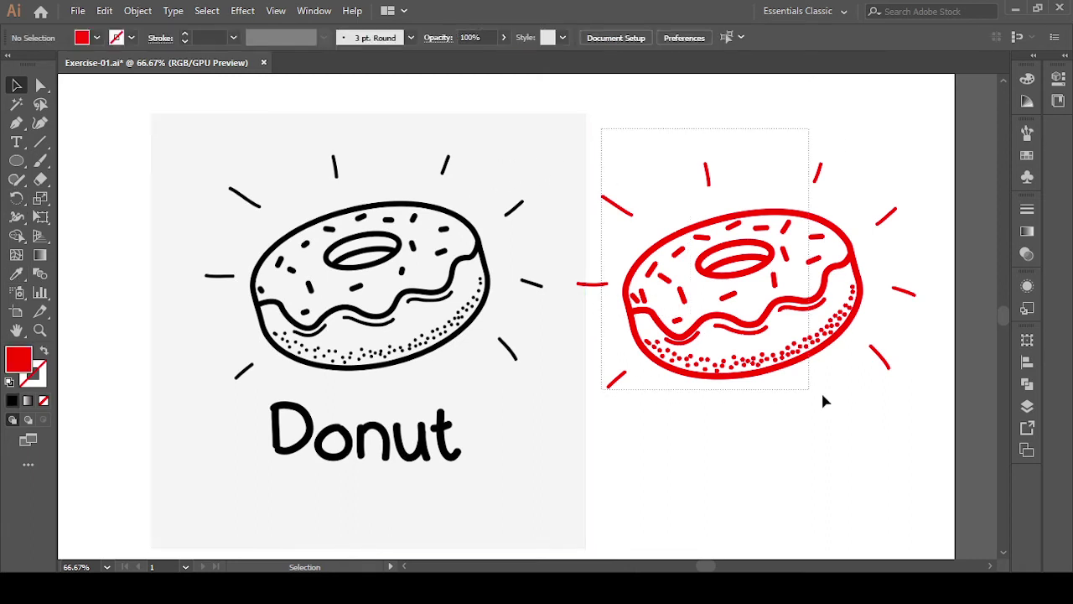
- Eyedropper the reference image's black onto the red donut drawing, then deselect it
{"action": "left_click_drag", "start_coordinate": [924, 417], "coordinate": [920, 410]}
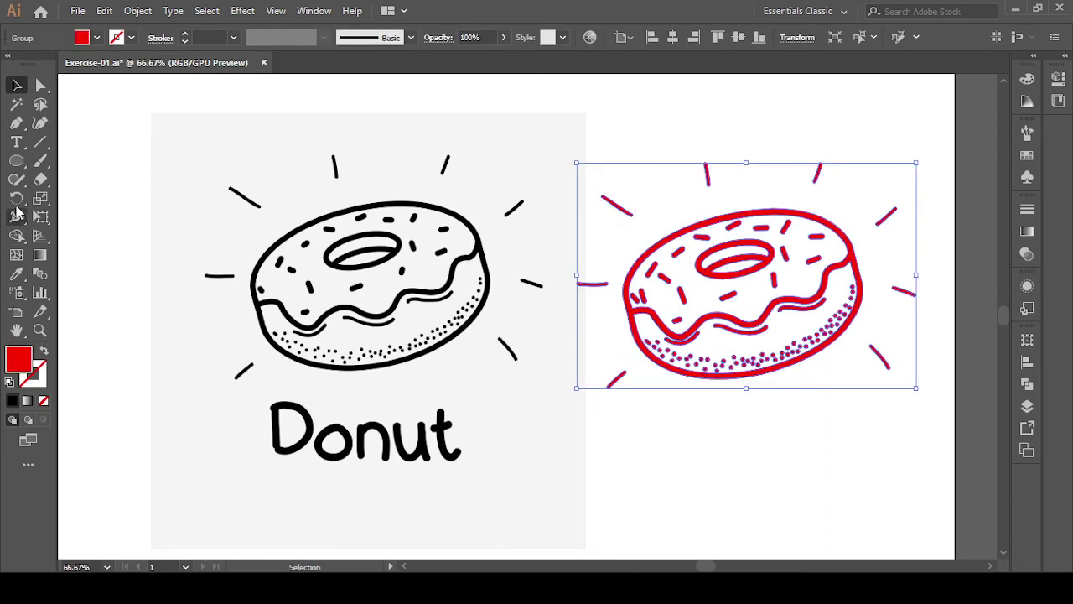
{"action": "left_click", "coordinate": [16, 274]}
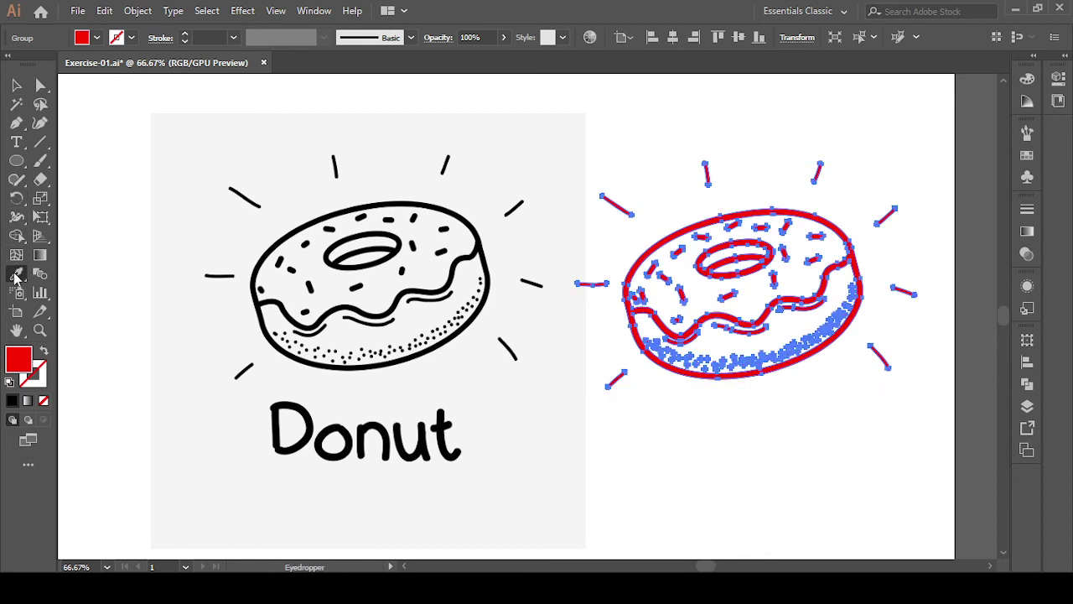
{"action": "left_click", "coordinate": [293, 228]}
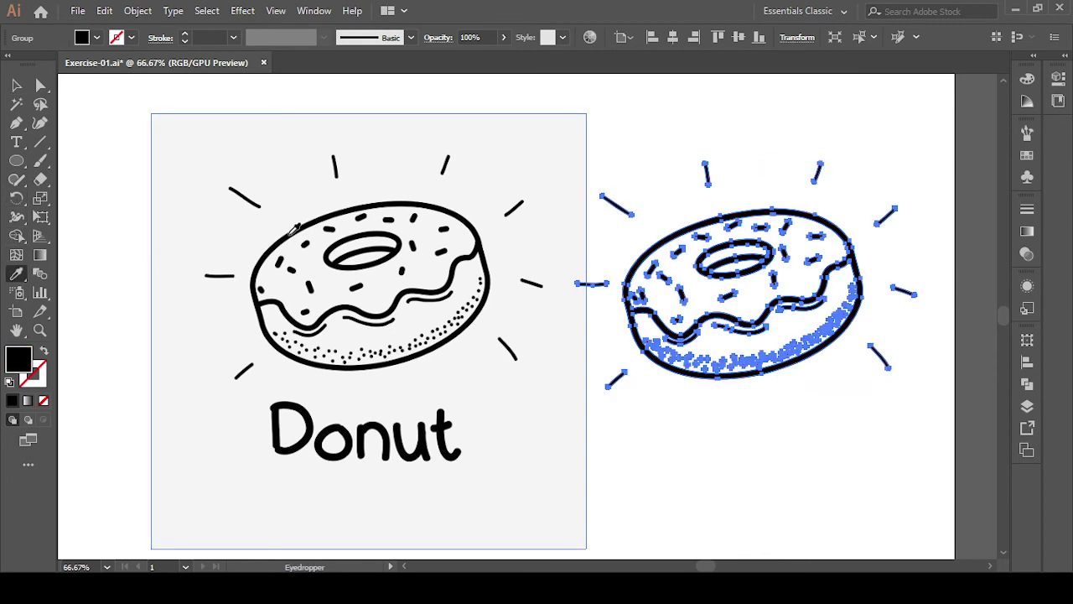
{"action": "left_click", "coordinate": [16, 85]}
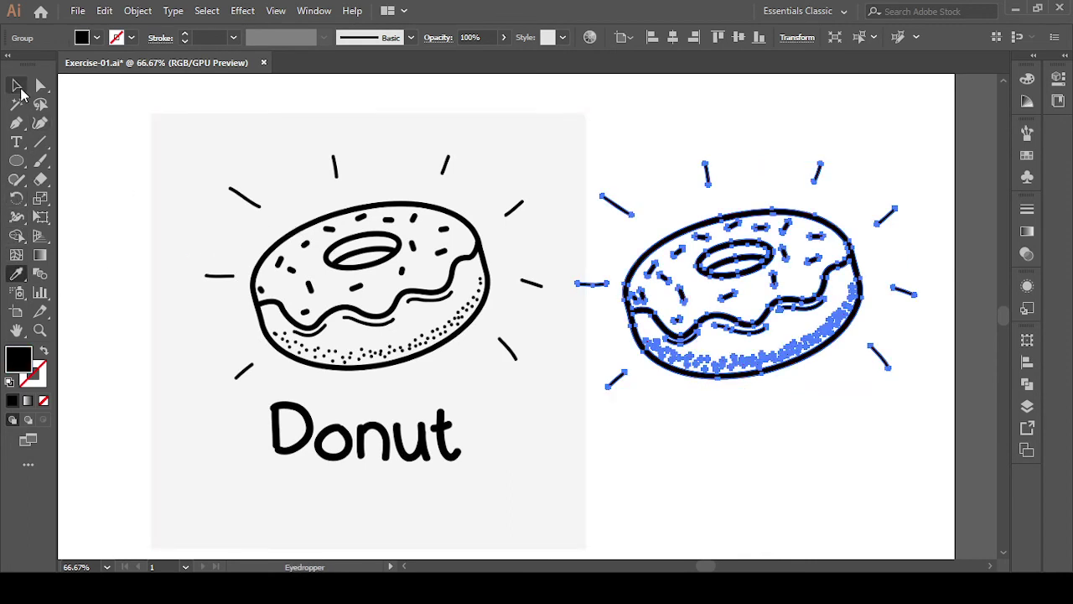
{"action": "left_click", "coordinate": [788, 114]}
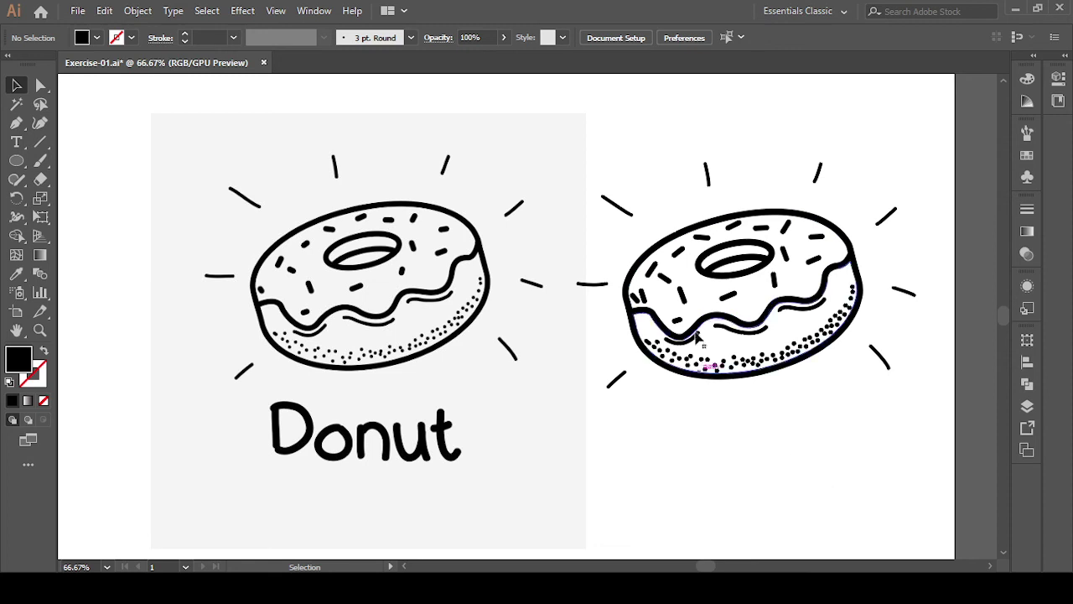
- Delete the reference image, select the donut drawing, then undo the deletion
{"action": "left_click", "coordinate": [397, 310]}
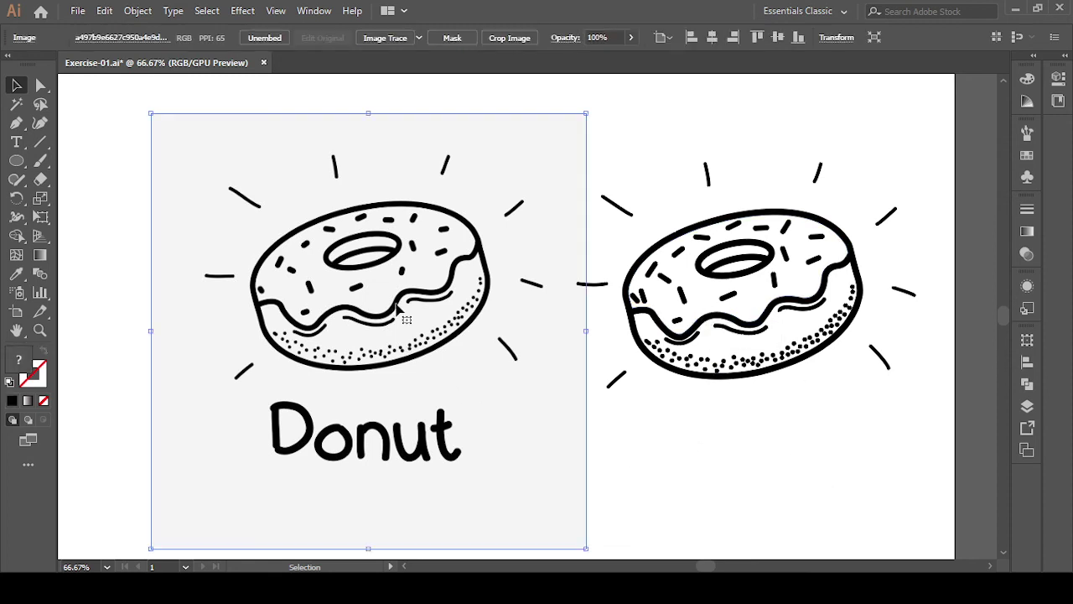
{"action": "key", "text": "Delete"}
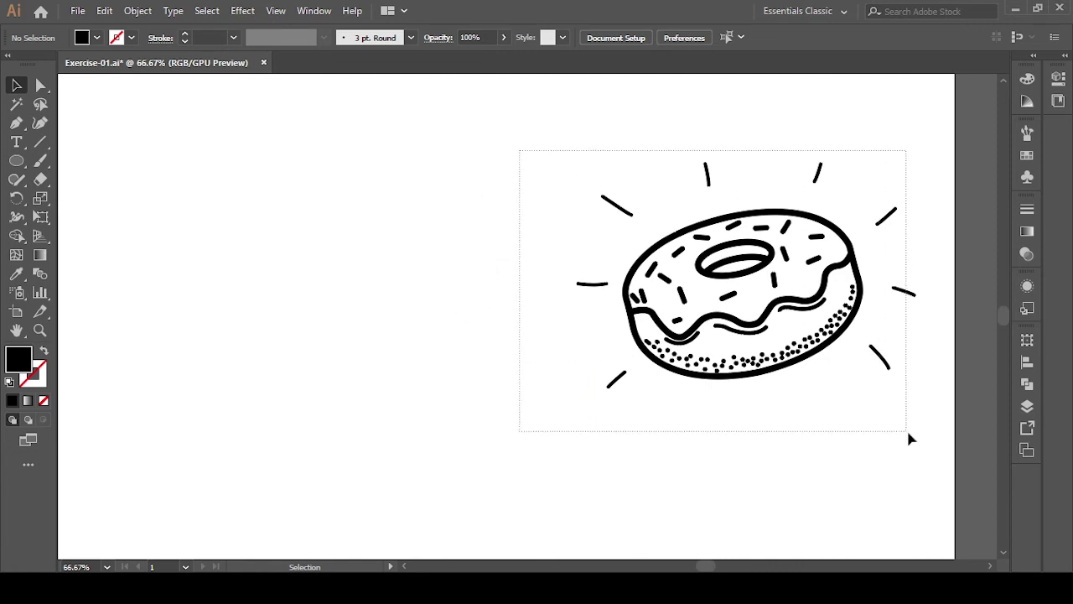
{"action": "left_click_drag", "start_coordinate": [777, 338], "coordinate": [907, 429]}
{"action": "key", "text": "a"}
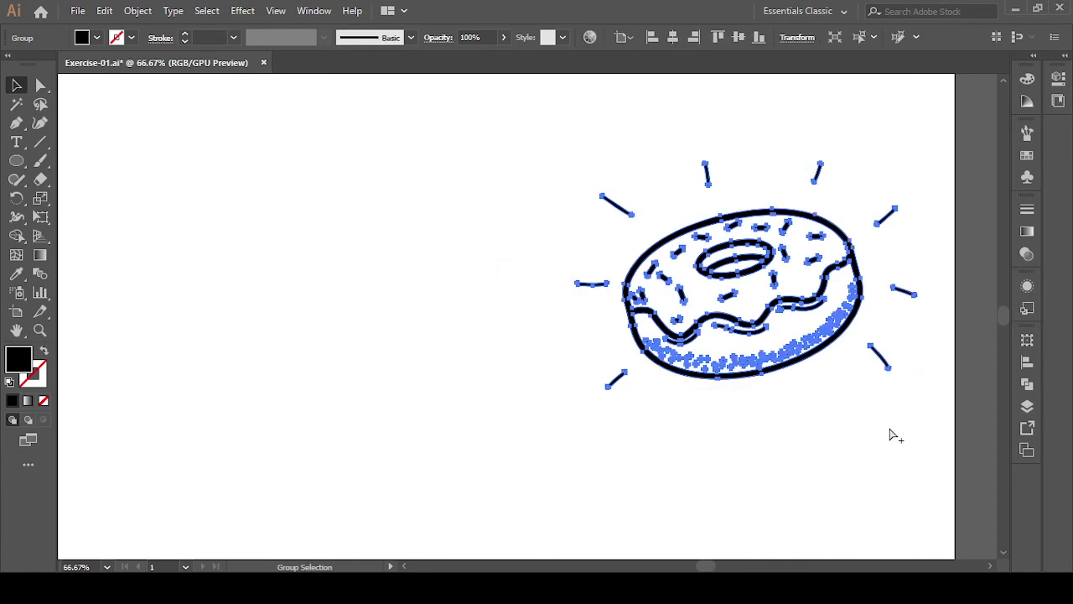
{"action": "key", "text": "ctrl+z"}
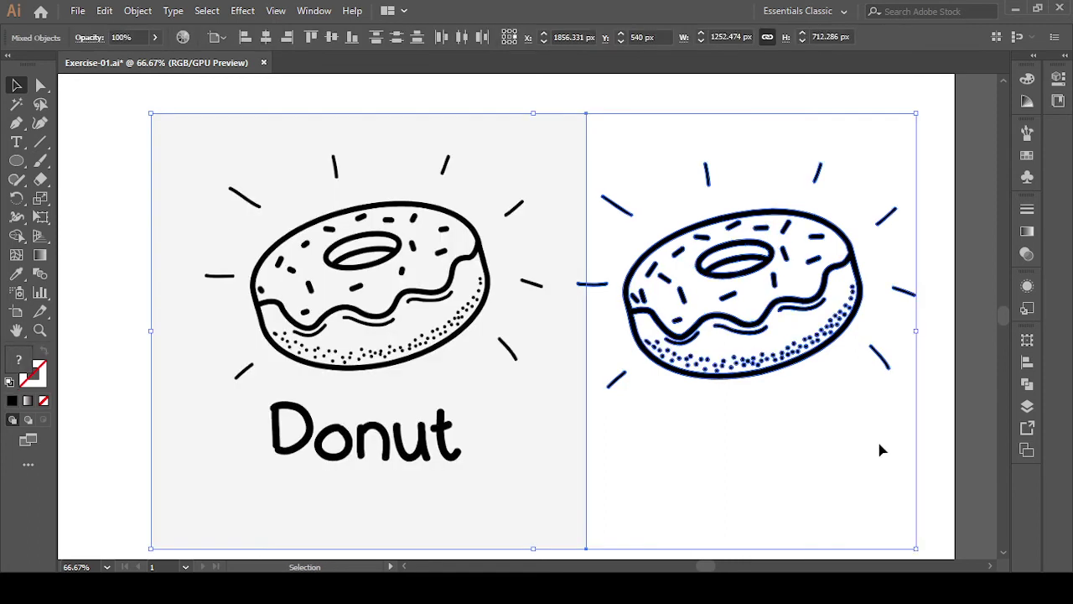
{"action": "left_click", "coordinate": [796, 469]}
{"action": "key", "text": "a"}
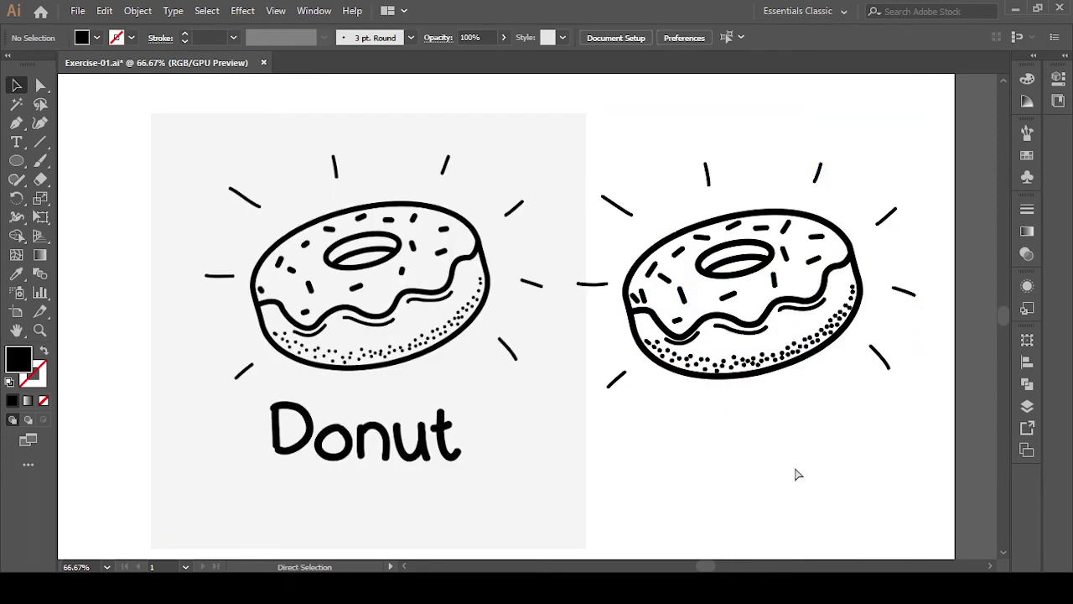
{"action": "key", "text": "v"}
- Delete the reference image again and align the black donut drawing to the artboard's left edge
{"action": "left_click", "coordinate": [413, 307]}
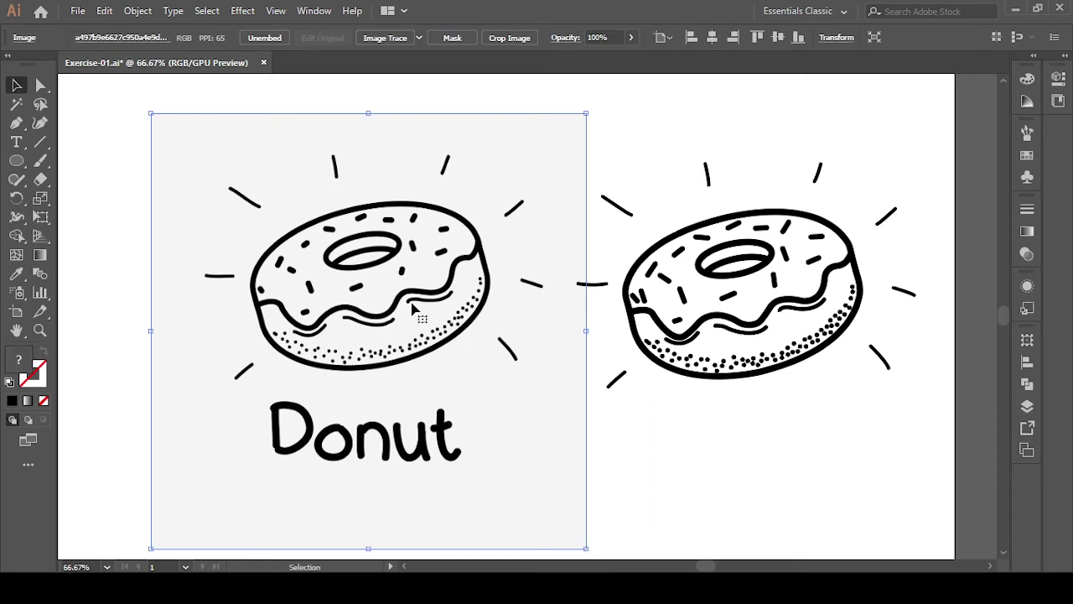
{"action": "key", "text": "Delete"}
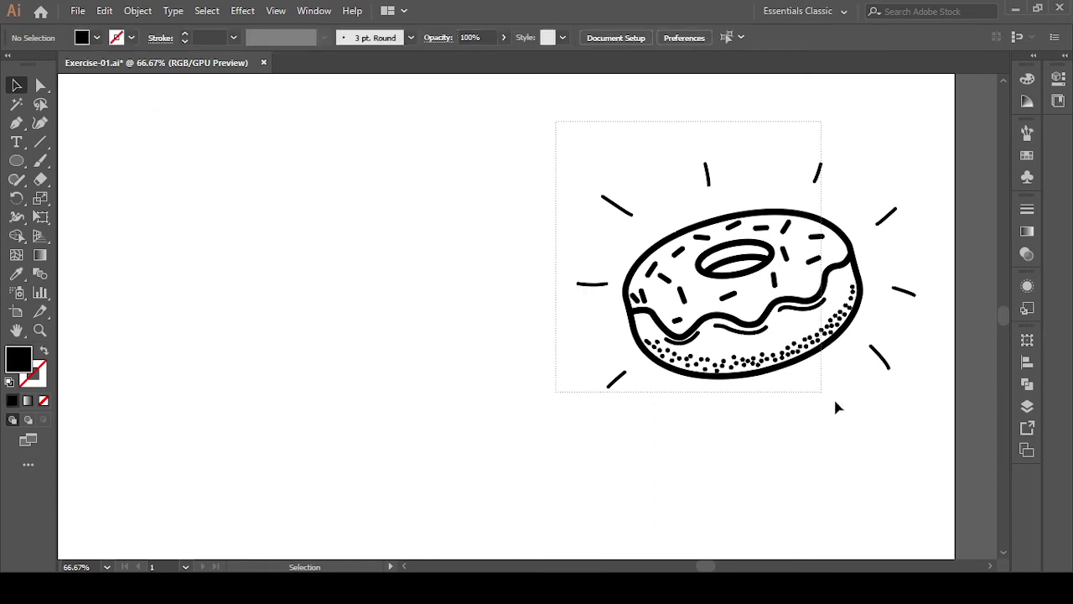
{"action": "key", "text": "ctrl+a"}
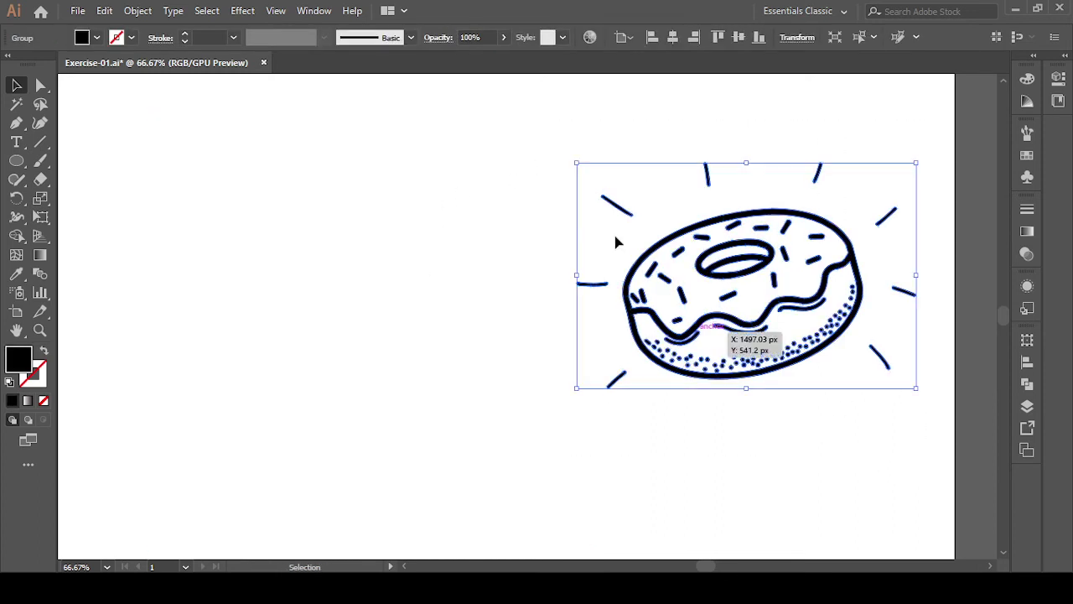
{"action": "left_click", "coordinate": [673, 37]}
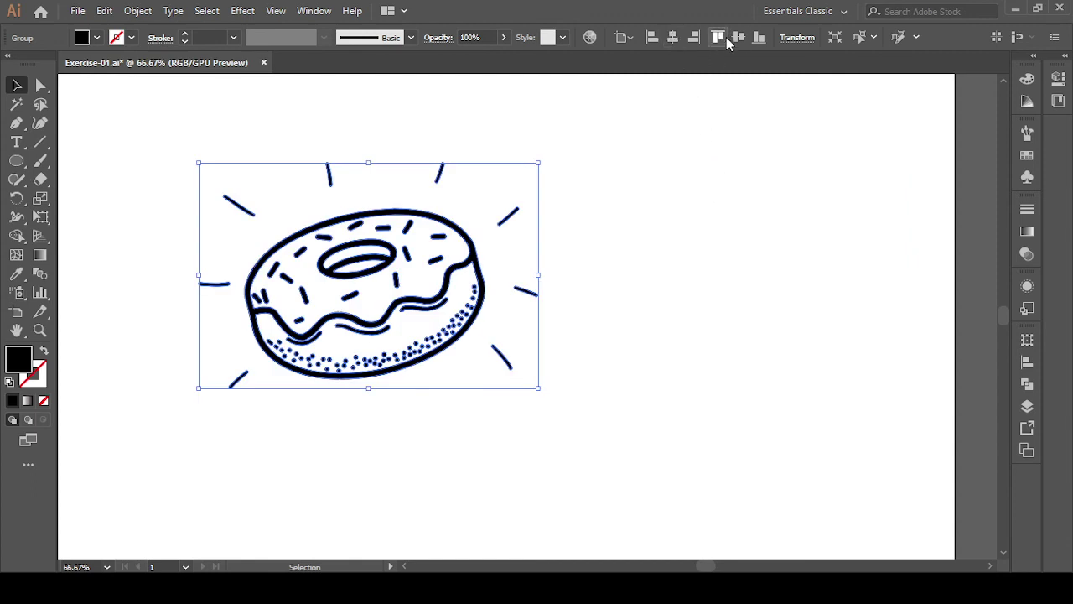
{"action": "left_click", "coordinate": [617, 353]}
{"action": "left_click_drag", "start_coordinate": [617, 353], "coordinate": [779, 344]}
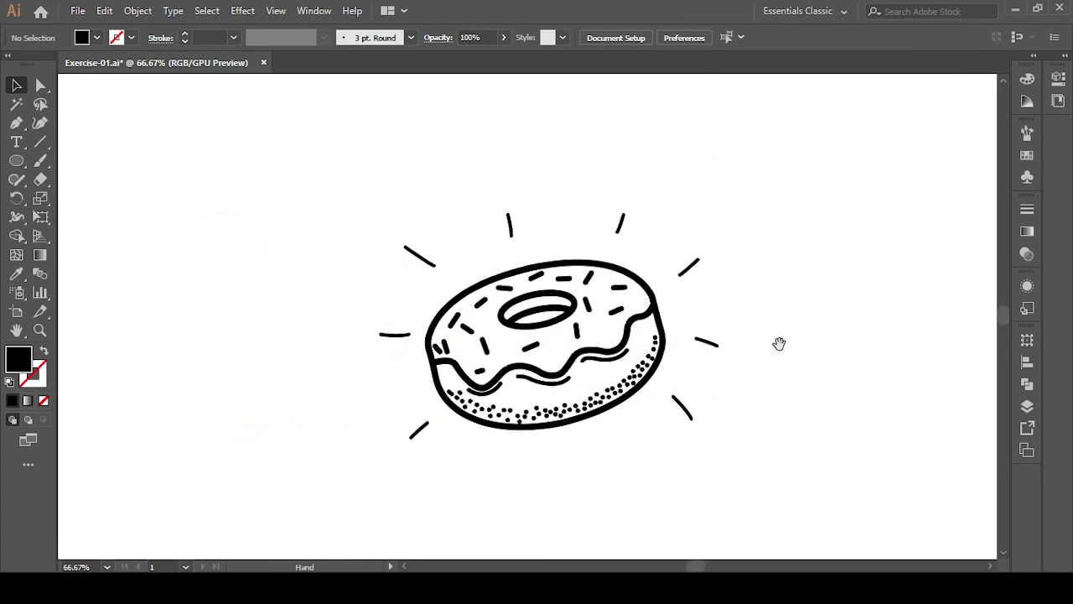
{"action": "left_click", "coordinate": [78, 11]}
- Place the Screenshot_4 pink donut image at the artboard's top left
{"action": "left_click", "coordinate": [123, 267]}
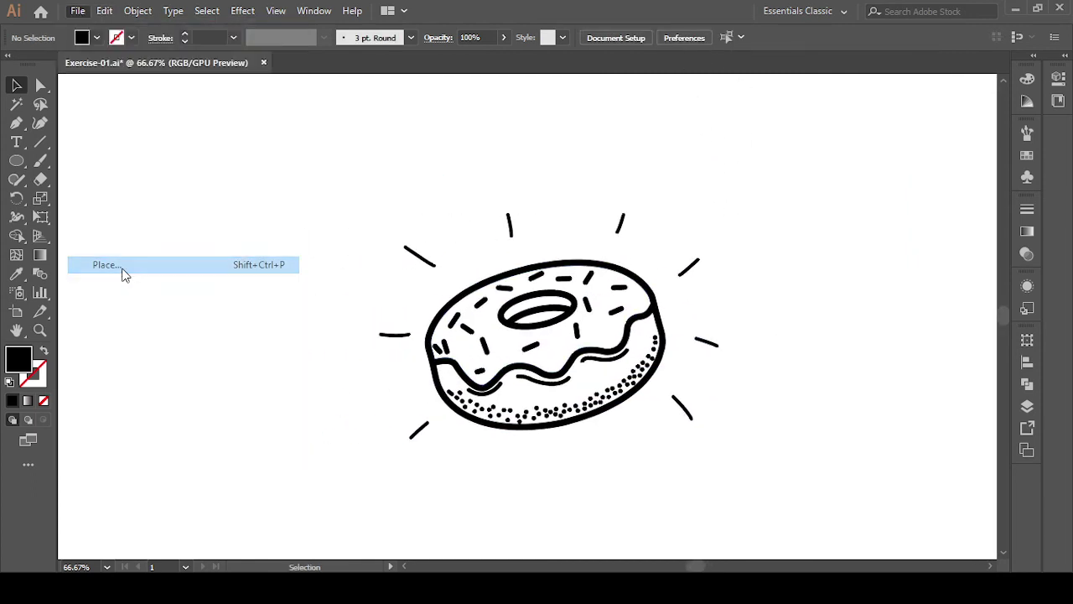
{"action": "scroll", "coordinate": [404, 272], "scroll_direction": "down", "scroll_amount": 2}
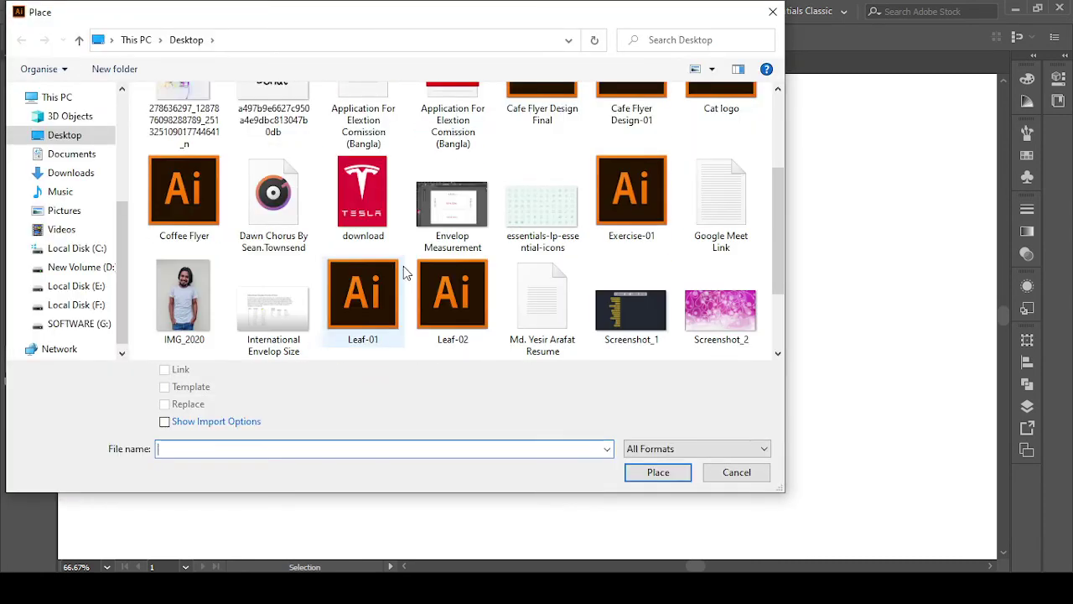
{"action": "scroll", "coordinate": [404, 273], "scroll_direction": "down", "scroll_amount": 1}
{"action": "left_click", "coordinate": [184, 302]}
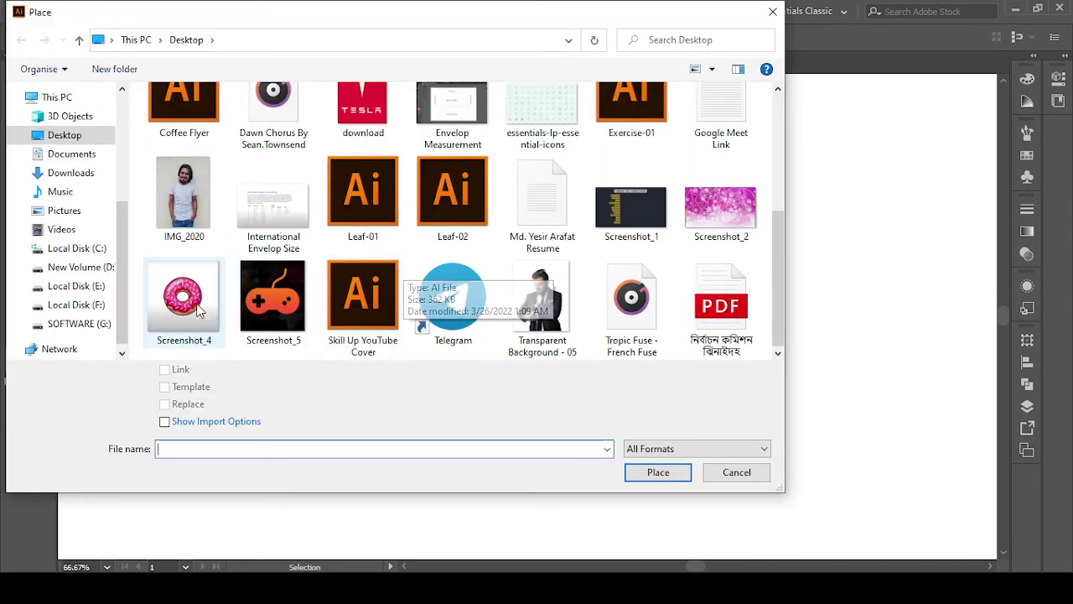
{"action": "left_click", "coordinate": [659, 472]}
{"action": "left_click_drag", "start_coordinate": [126, 128], "coordinate": [360, 391]}
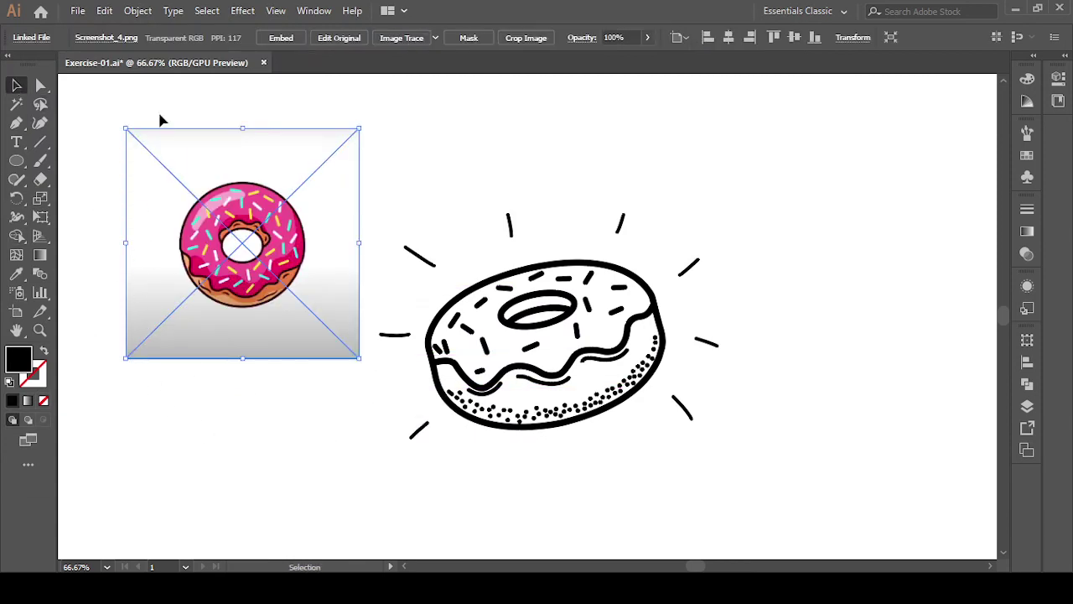
{"action": "left_click", "coordinate": [434, 110]}
{"action": "left_click", "coordinate": [310, 244]}
{"action": "key", "text": "a"}
{"action": "key", "text": "v"}
{"action": "key", "text": "ctrl+shift+a"}
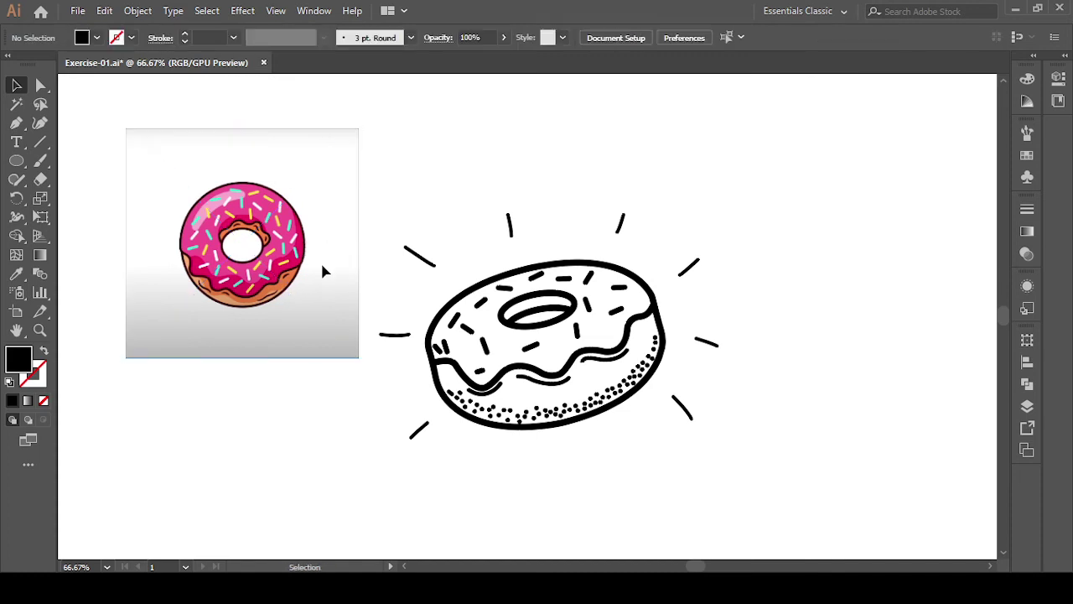
- Ungroup the black line-art donut drawing and deselect its paths
{"action": "scroll", "coordinate": [389, 367], "scroll_direction": "up", "scroll_amount": 2}
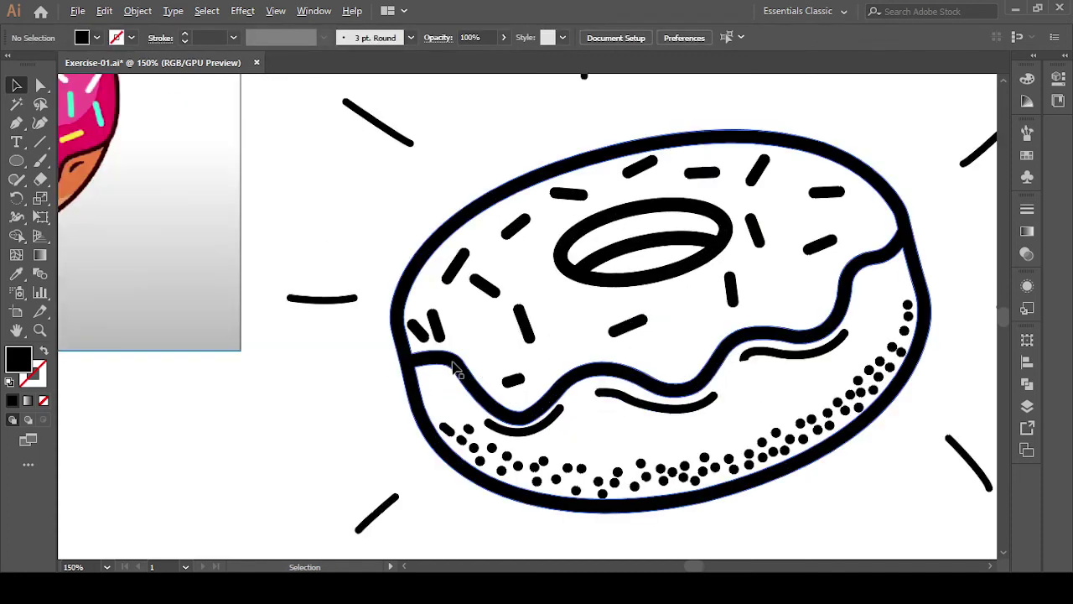
{"action": "scroll", "coordinate": [490, 343], "scroll_direction": "down", "scroll_amount": 1}
{"action": "scroll", "coordinate": [507, 353], "scroll_direction": "down", "scroll_amount": 1}
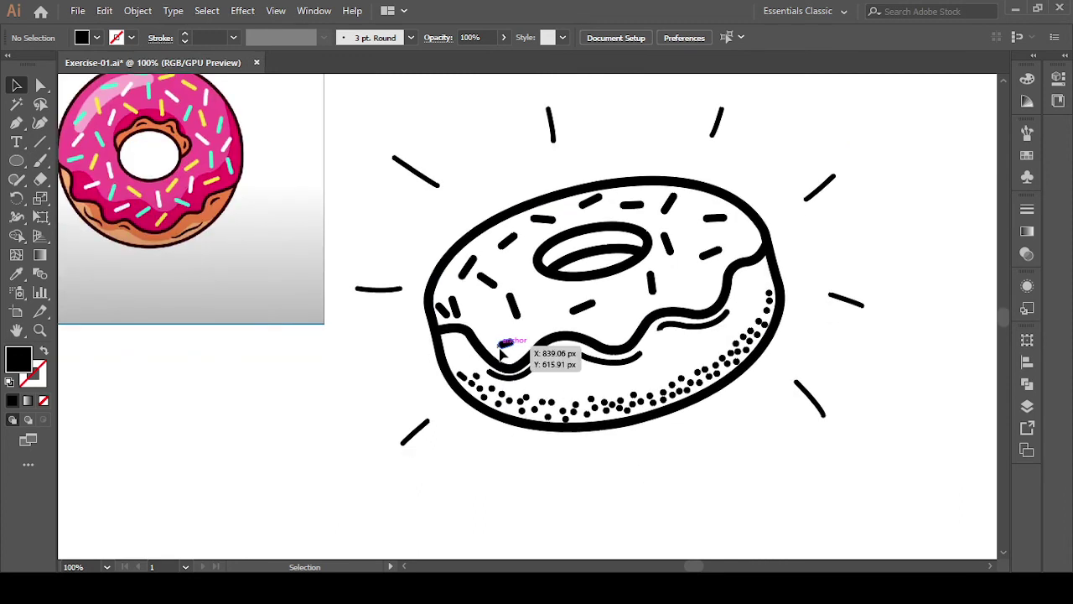
{"action": "scroll", "coordinate": [503, 352], "scroll_direction": "down", "scroll_amount": 1}
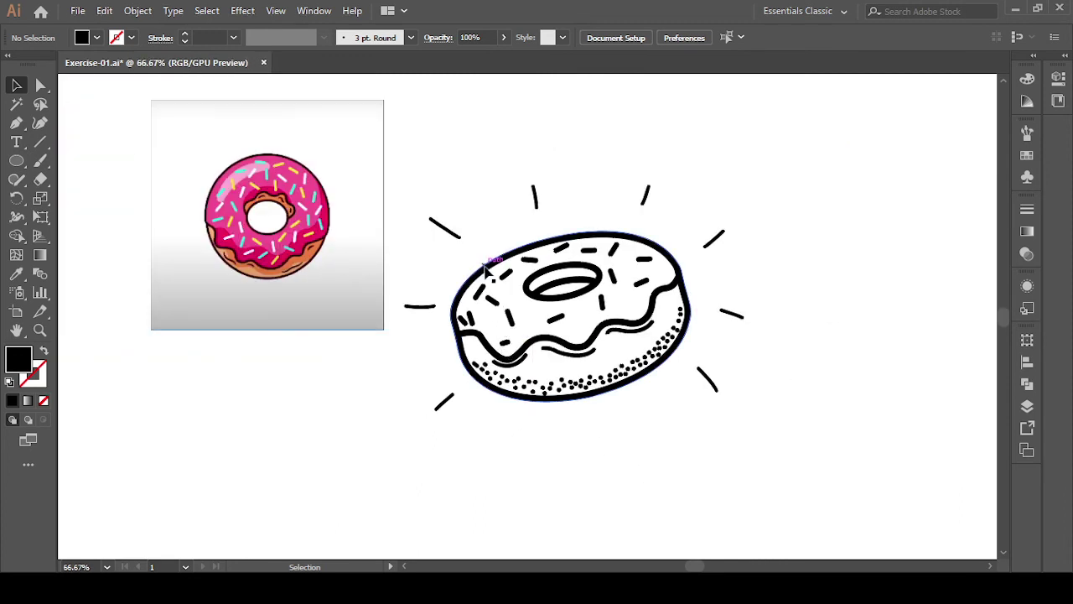
{"action": "left_click", "coordinate": [478, 289]}
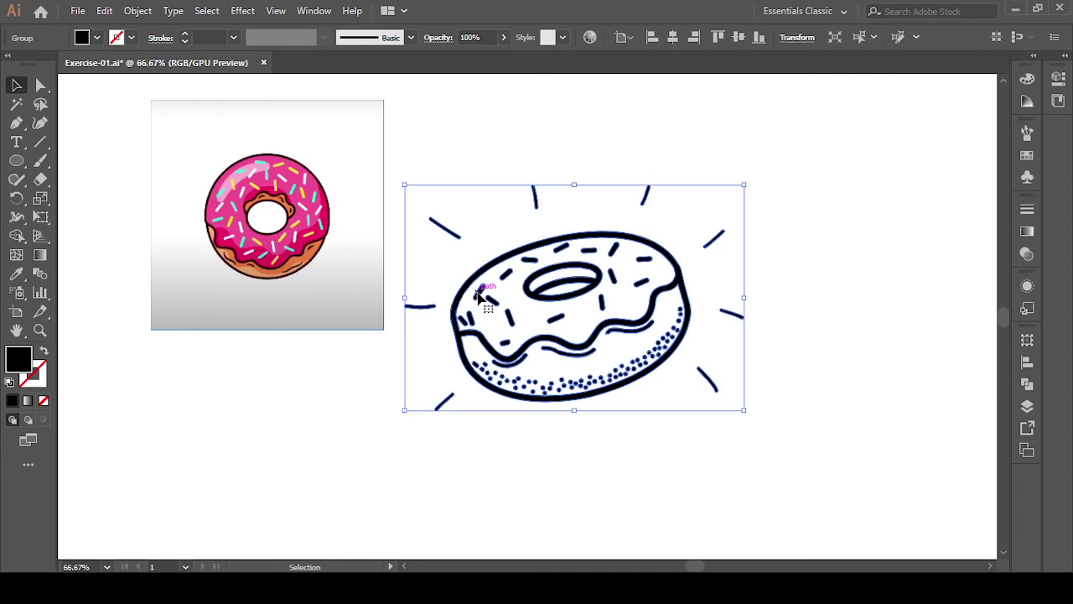
{"action": "right_click", "coordinate": [480, 298]}
{"action": "left_click", "coordinate": [520, 425]}
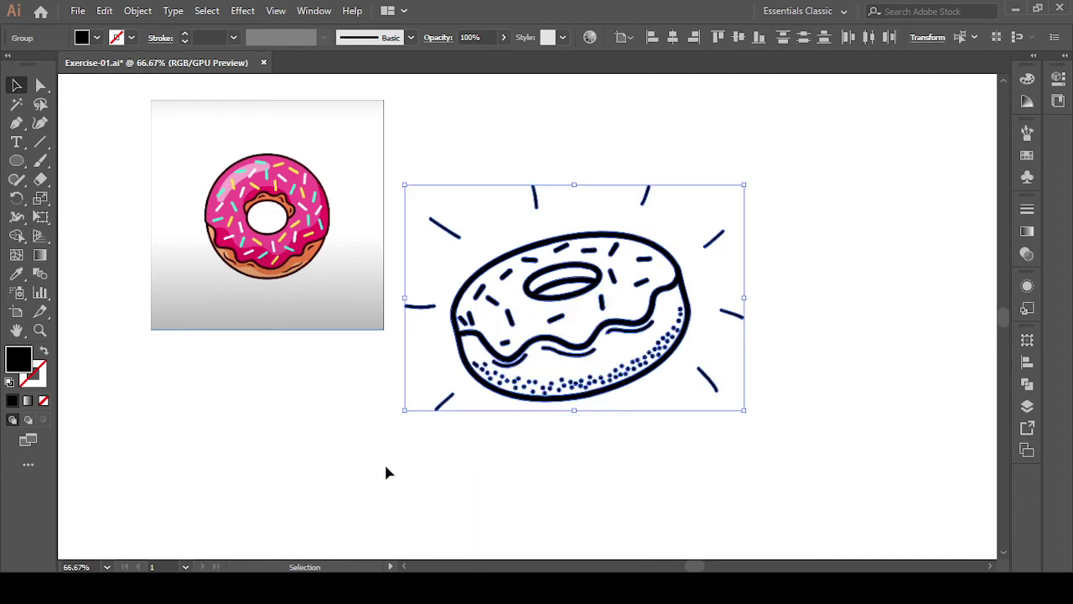
{"action": "left_click", "coordinate": [379, 458]}
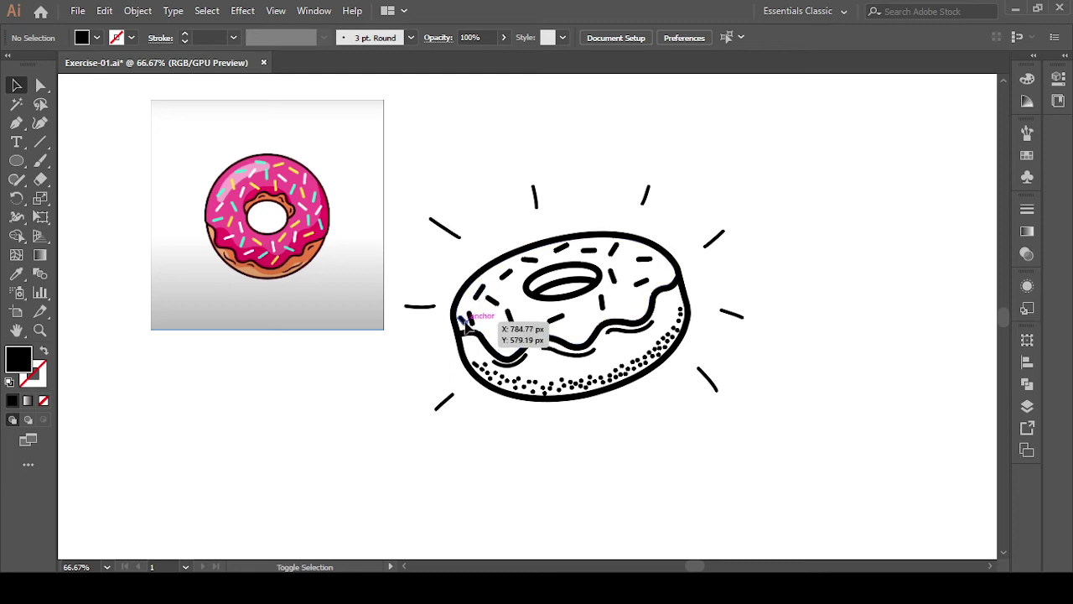
- Recolor six sprinkles on the line-art donut cyan, sampled from the reference donut
{"action": "left_click", "coordinate": [464, 318], "text": "shift"}
{"action": "left_click", "coordinate": [480, 294], "text": "shift"}
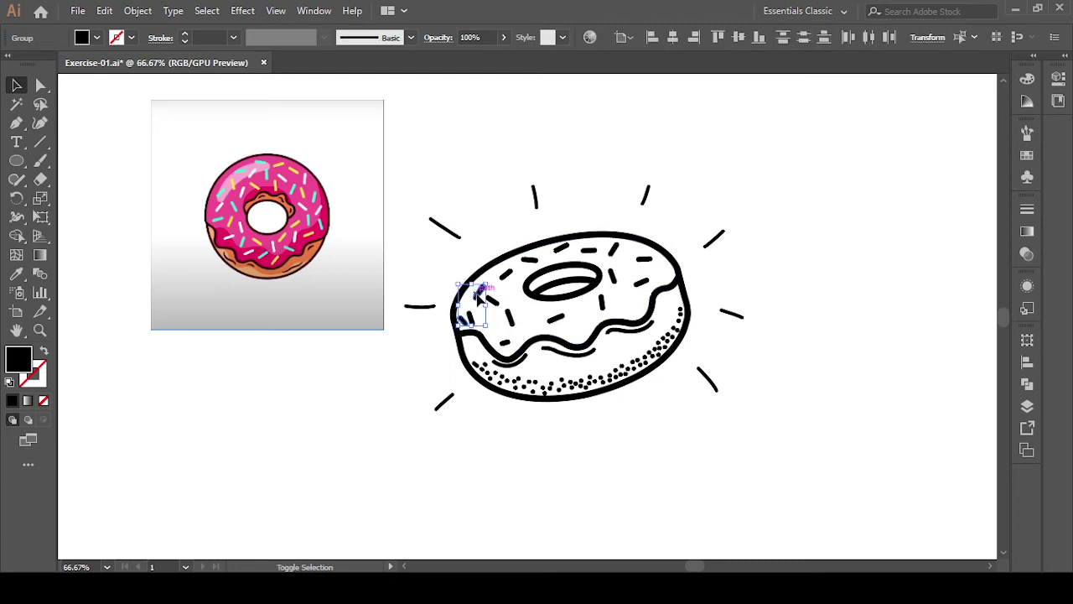
{"action": "left_click", "coordinate": [492, 300], "text": "shift"}
{"action": "left_click", "coordinate": [509, 317], "text": "shift"}
{"action": "left_click", "coordinate": [505, 273], "text": "shift"}
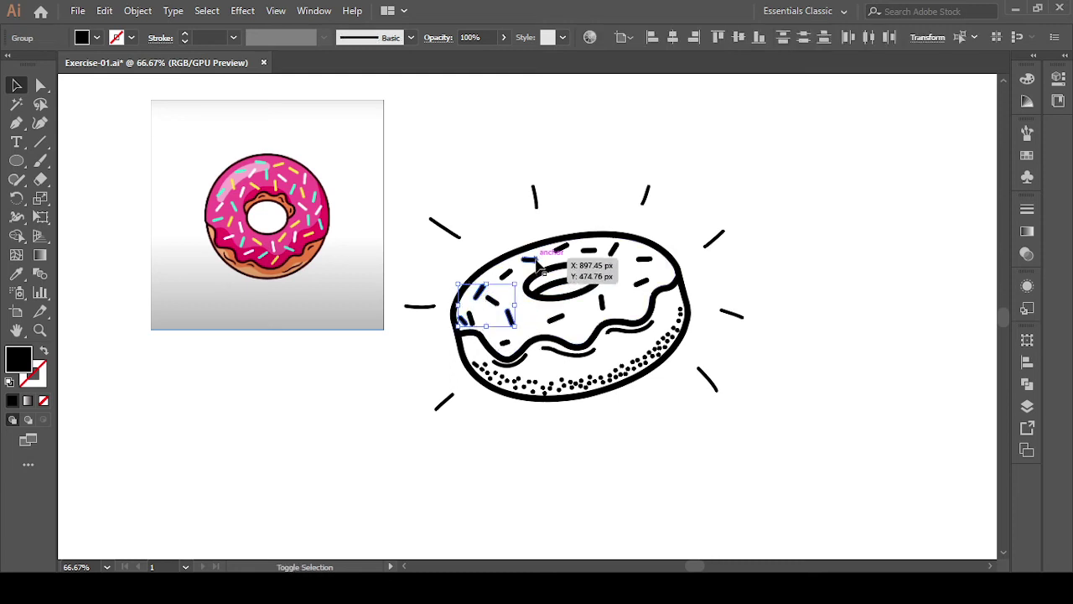
{"action": "left_click", "coordinate": [533, 261], "text": "shift"}
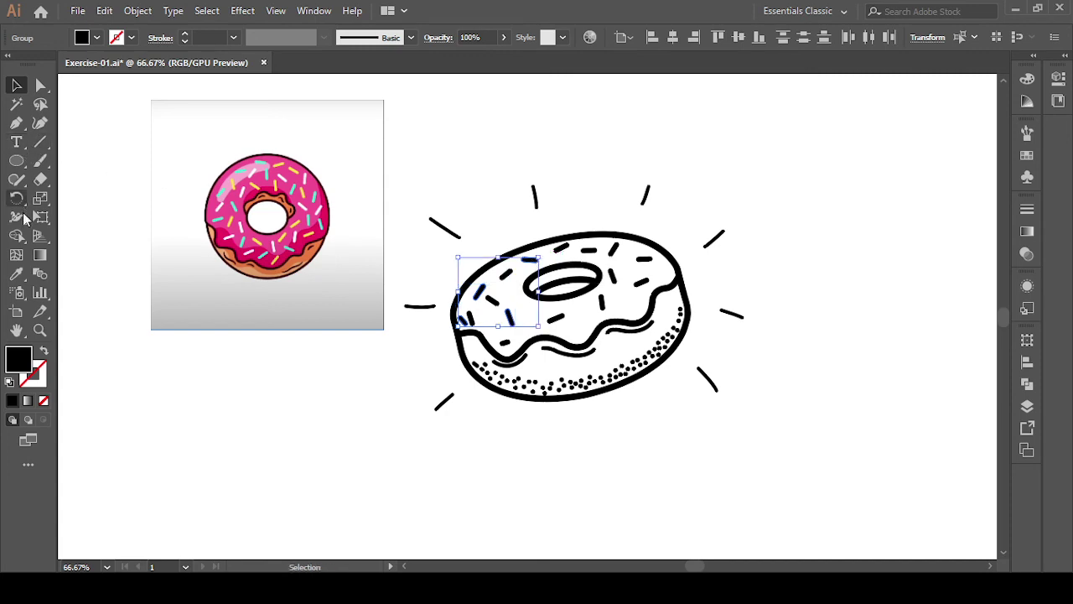
{"action": "left_click", "coordinate": [14, 272]}
{"action": "scroll", "coordinate": [204, 148], "scroll_direction": "up", "scroll_amount": 4}
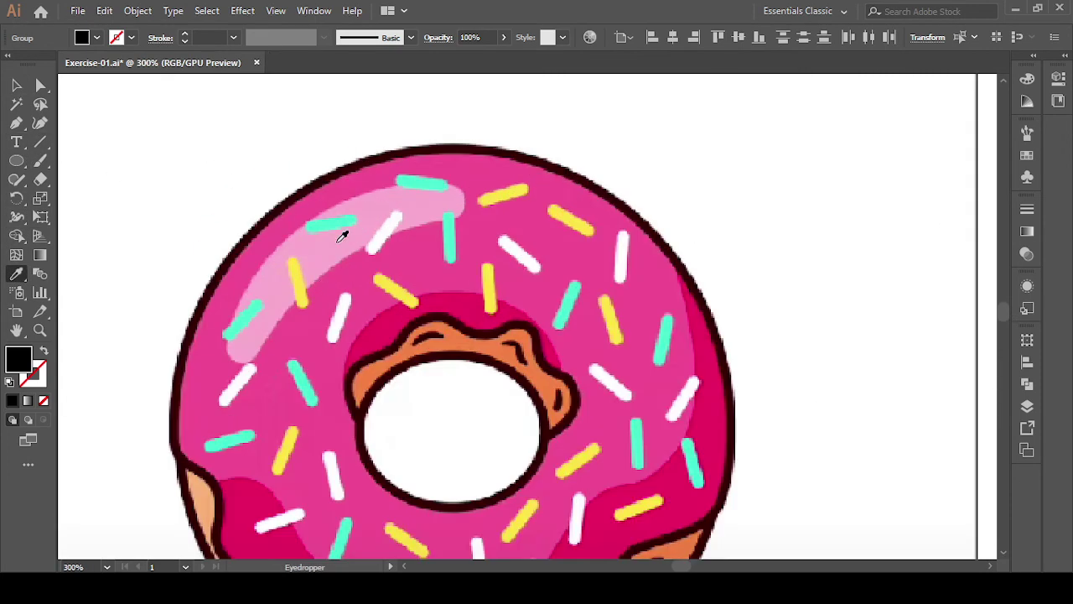
{"action": "left_click", "coordinate": [338, 220]}
{"action": "key", "text": "ctrl+0"}
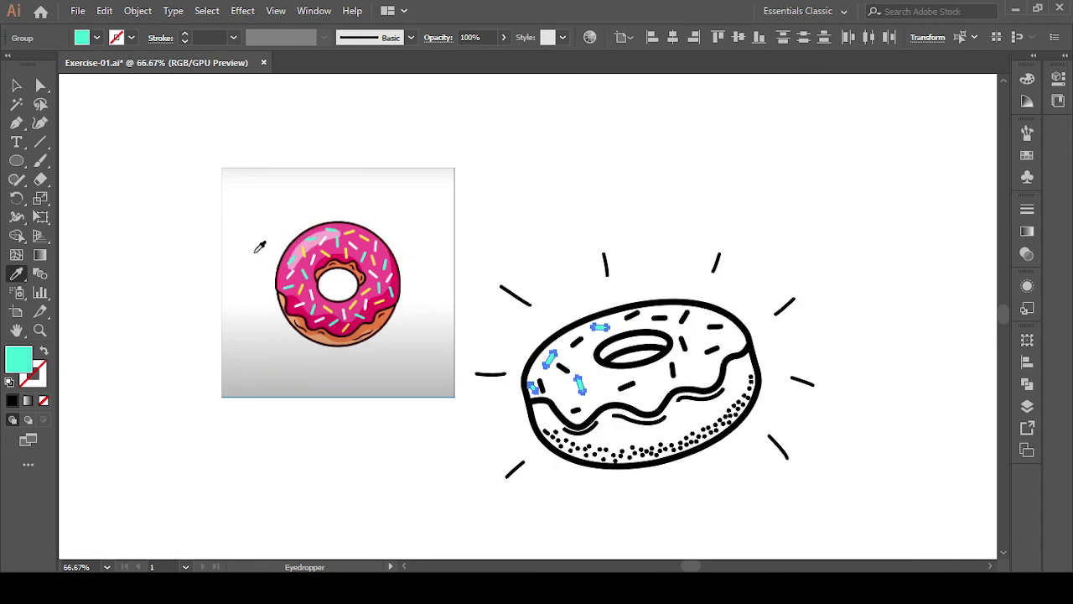
{"action": "left_click", "coordinate": [16, 85]}
{"action": "left_click", "coordinate": [521, 190]}
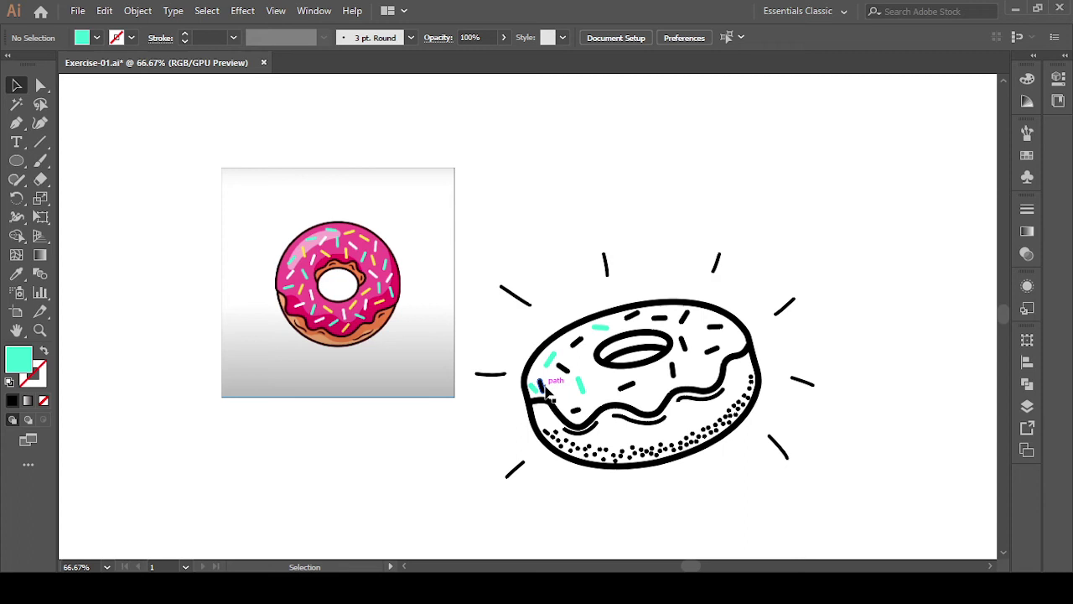
- Marquee-select more sprinkles and recolor them yellow, sampled from the reference donut
{"action": "mouse_move", "coordinate": [546, 394]}
{"action": "left_mouse_down"}
{"action": "mouse_move", "coordinate": [568, 379]}
{"action": "mouse_move", "coordinate": [546, 396]}
{"action": "mouse_move", "coordinate": [537, 335]}
{"action": "left_mouse_up"}
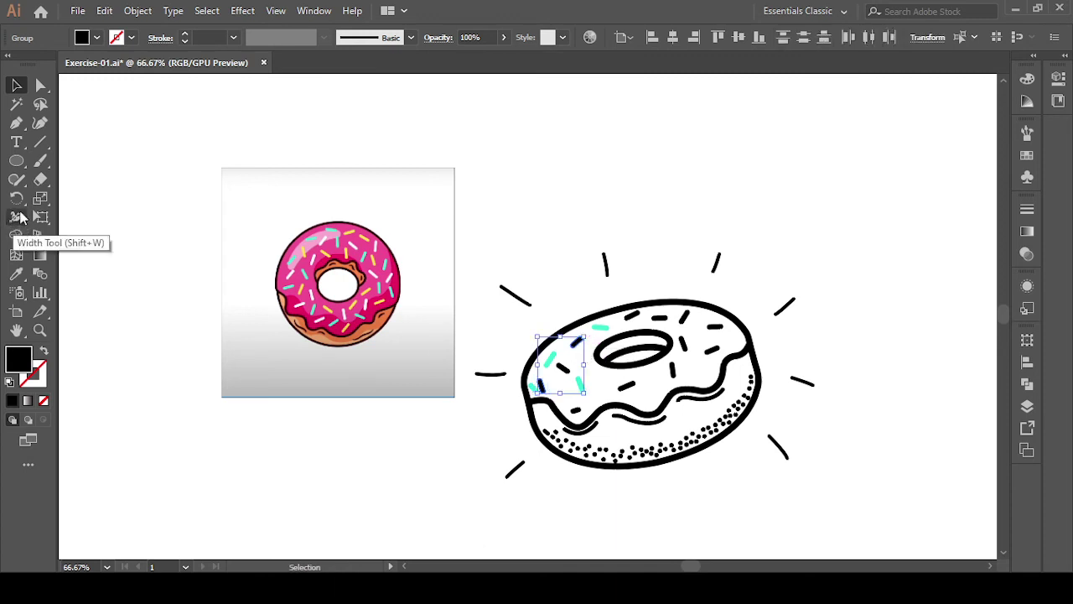
{"action": "left_click", "coordinate": [16, 273]}
{"action": "scroll", "coordinate": [293, 260], "scroll_direction": "up", "scroll_amount": 4, "text": "alt"}
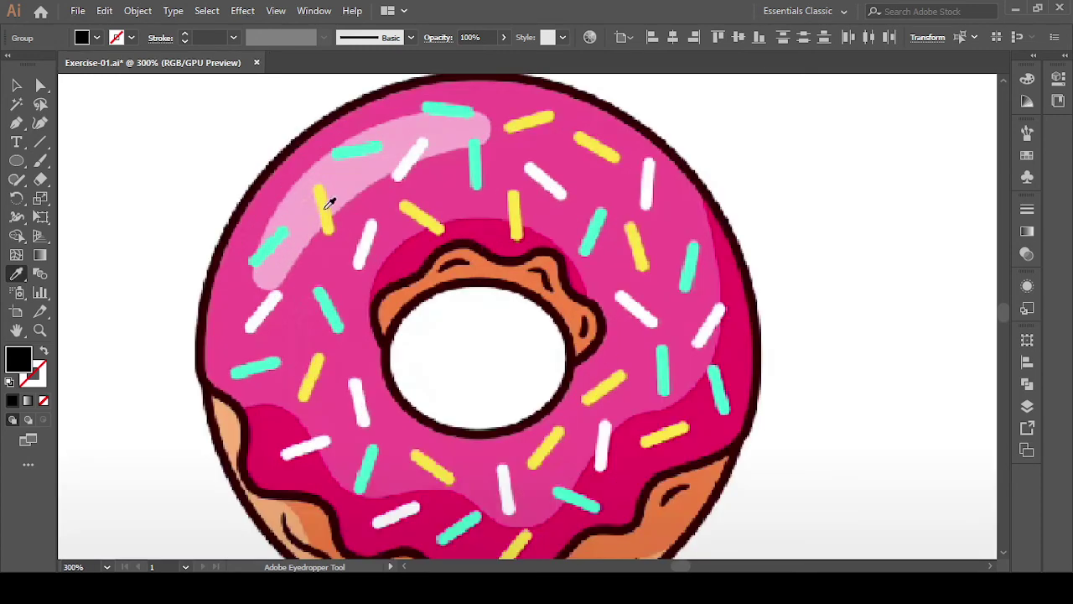
{"action": "left_click", "coordinate": [327, 208]}
{"action": "scroll", "coordinate": [323, 209], "scroll_direction": "down", "scroll_amount": 4, "text": "alt"}
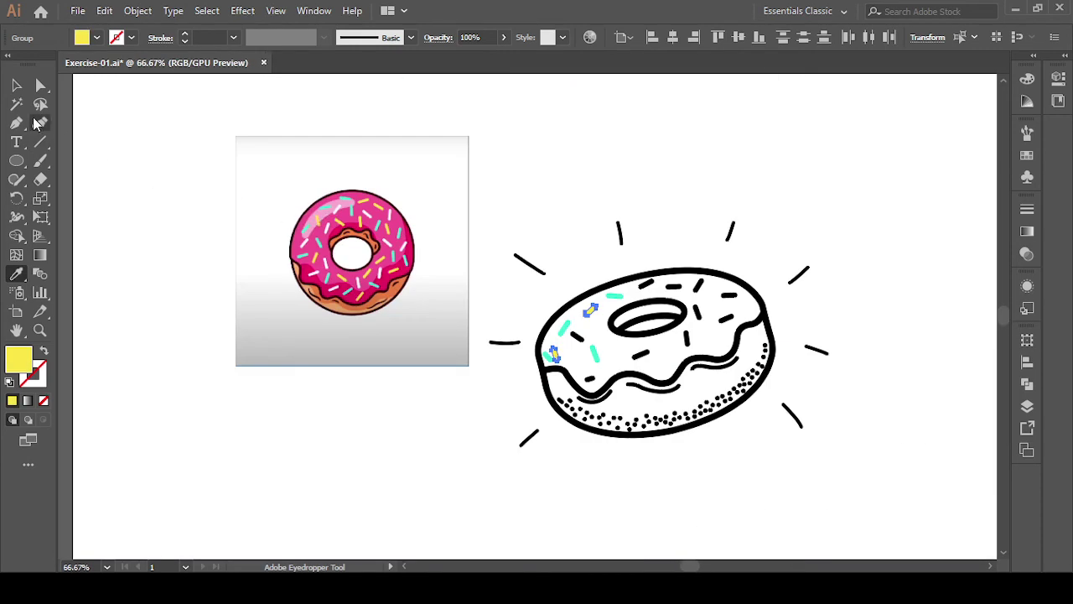
{"action": "left_click", "coordinate": [15, 85]}
{"action": "left_click", "coordinate": [388, 427]}
- Set another sprinkle's fill to white from the Fill swatches
{"action": "left_click", "coordinate": [577, 335]}
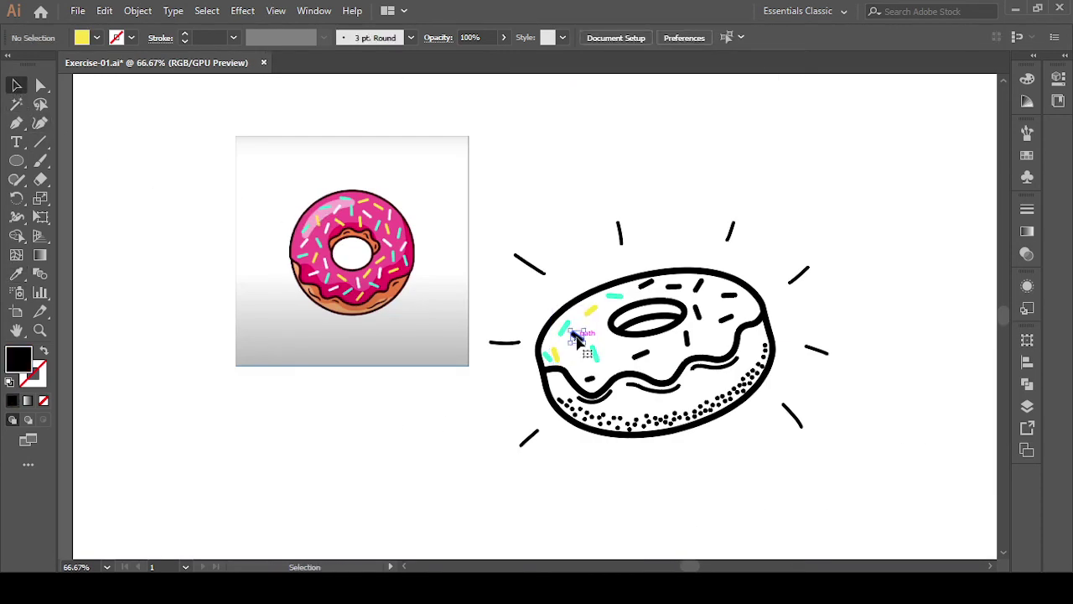
{"action": "left_click", "coordinate": [97, 38]}
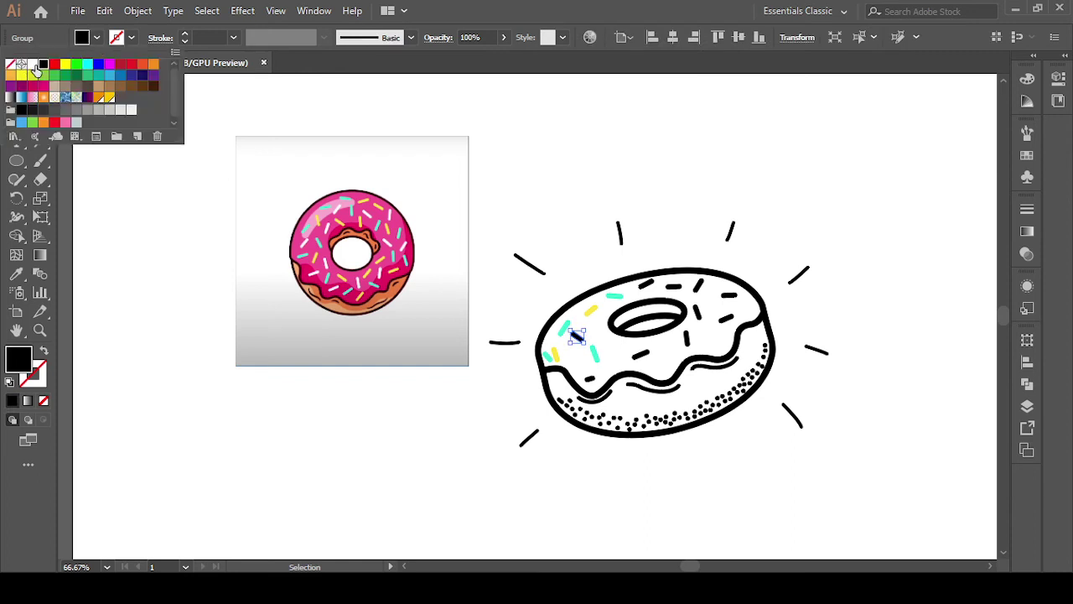
{"action": "left_click", "coordinate": [33, 66]}
{"action": "left_click", "coordinate": [326, 323]}
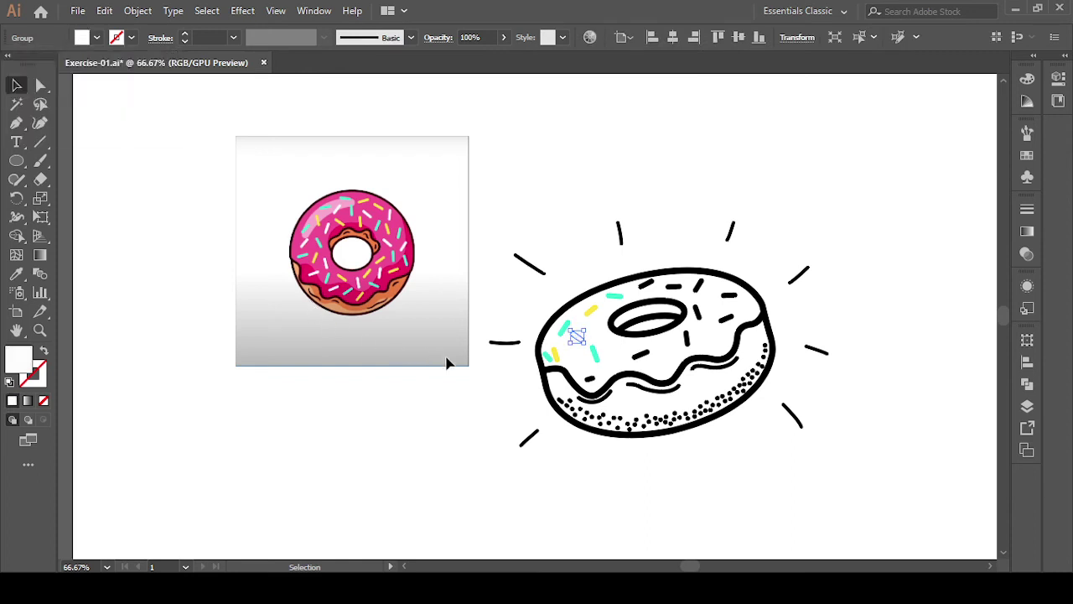
{"action": "left_click", "coordinate": [434, 440]}
{"action": "left_click_drag", "start_coordinate": [484, 431], "coordinate": [271, 397]}
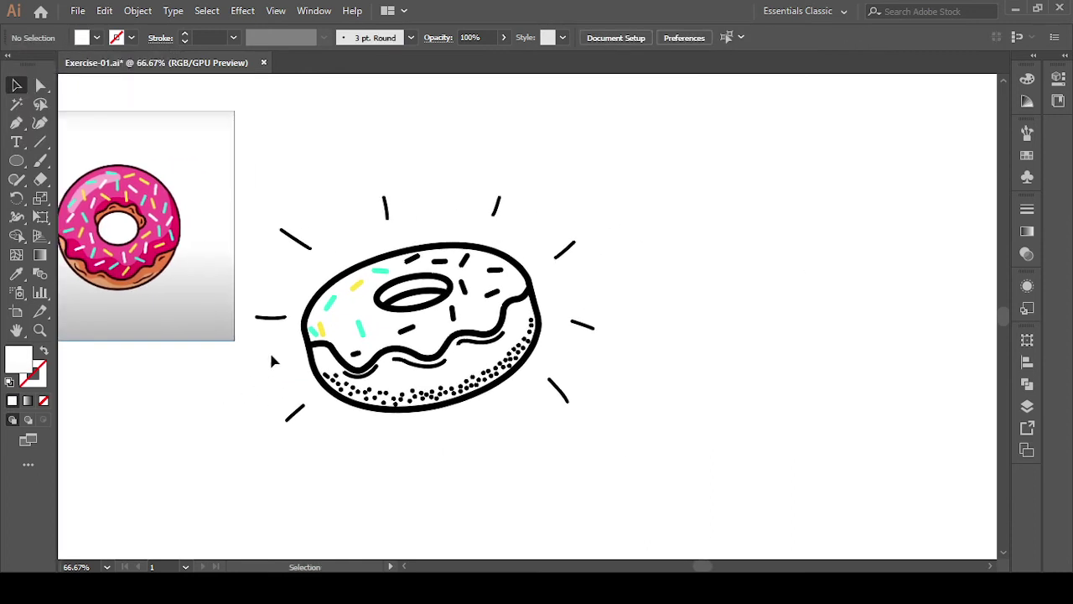
- Make the black sprinkle near the donut's top white via the Fill swatches
{"action": "scroll", "coordinate": [291, 332], "scroll_direction": "up", "scroll_amount": 2}
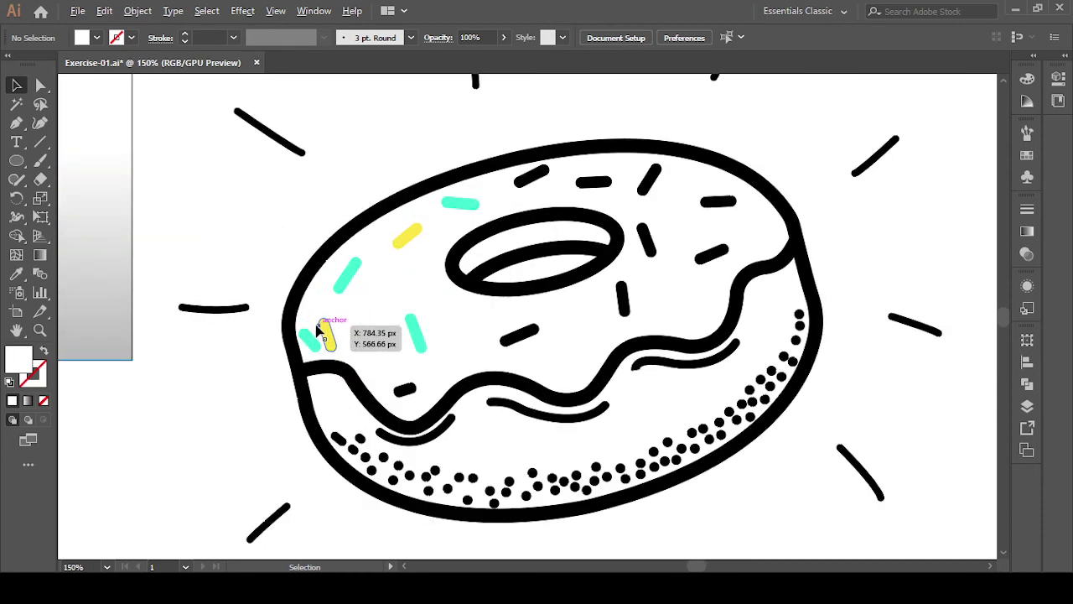
{"action": "left_click", "coordinate": [533, 175]}
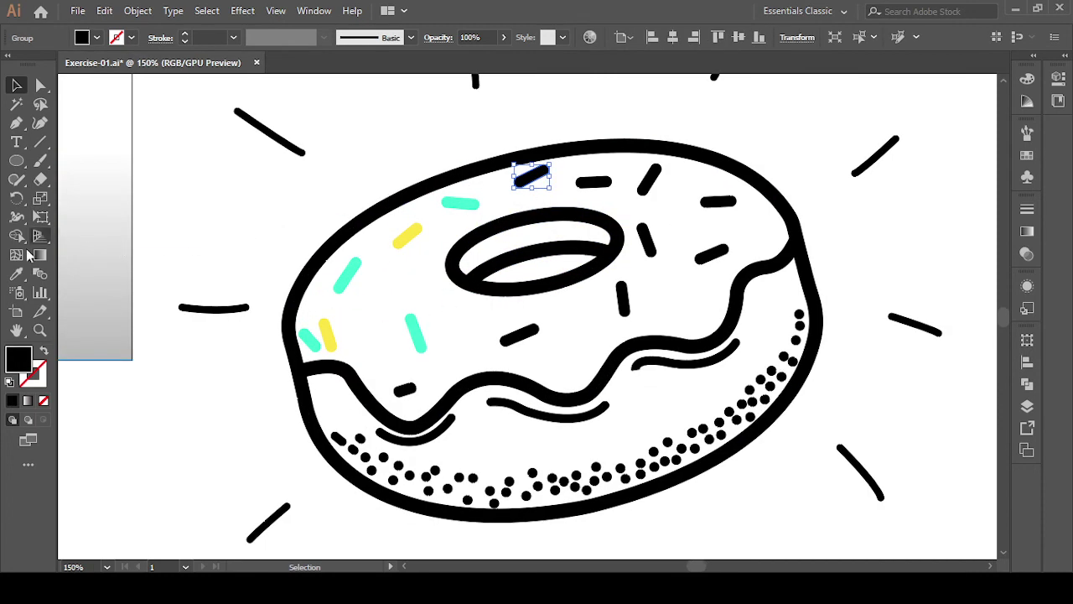
{"action": "left_click", "coordinate": [16, 274]}
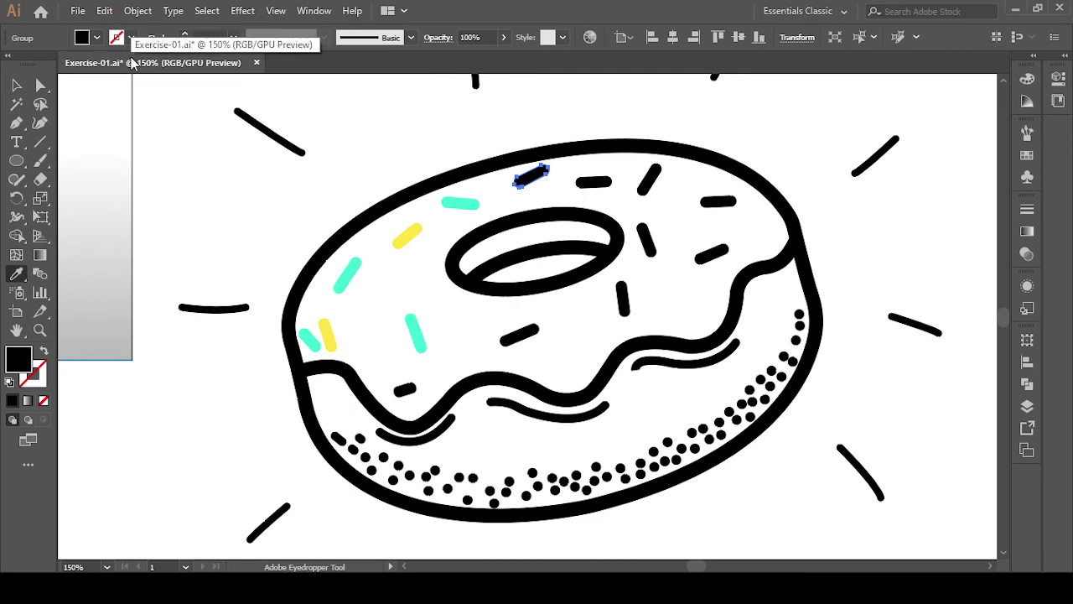
{"action": "left_click", "coordinate": [97, 37]}
{"action": "left_click", "coordinate": [32, 65]}
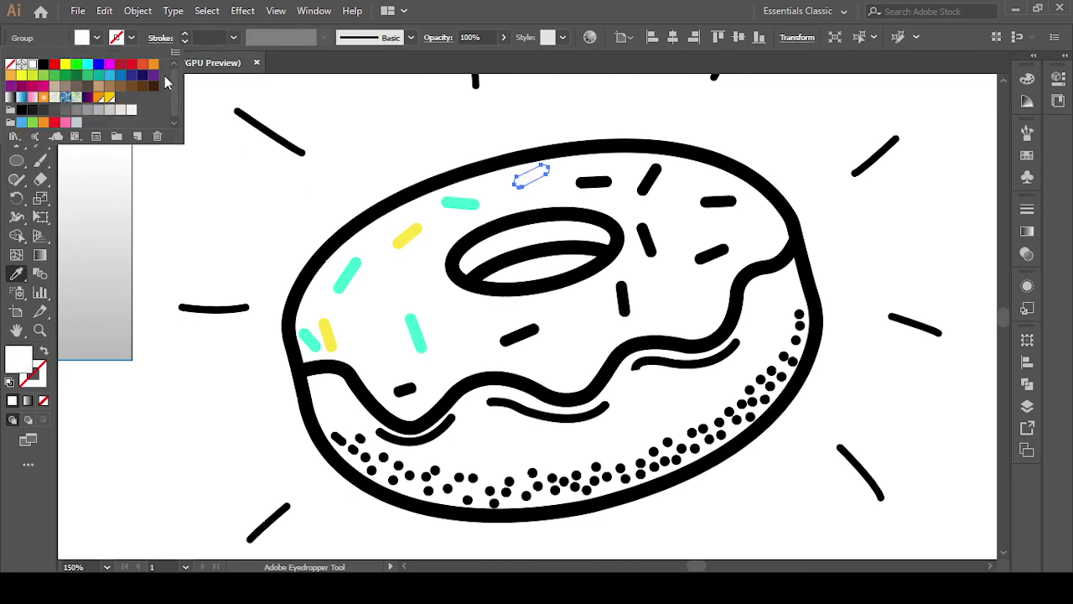
{"action": "left_click", "coordinate": [366, 102]}
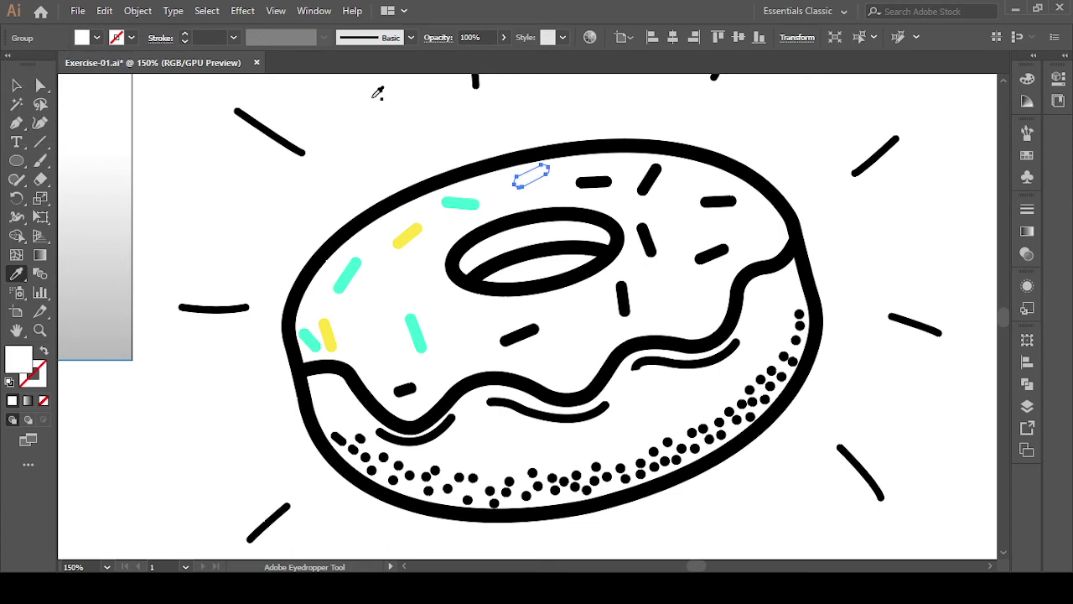
{"action": "key", "text": "v"}
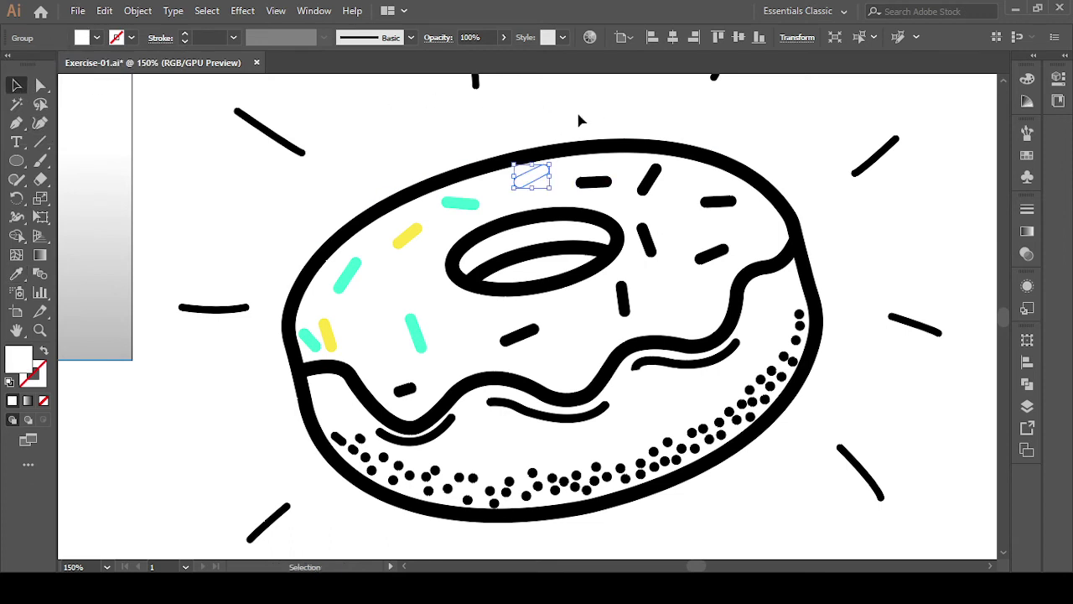
{"action": "left_click", "coordinate": [580, 126]}
- Recolor the next top sprinkle yellow by sampling its neighbour with the Eyedropper
{"action": "left_click", "coordinate": [596, 182]}
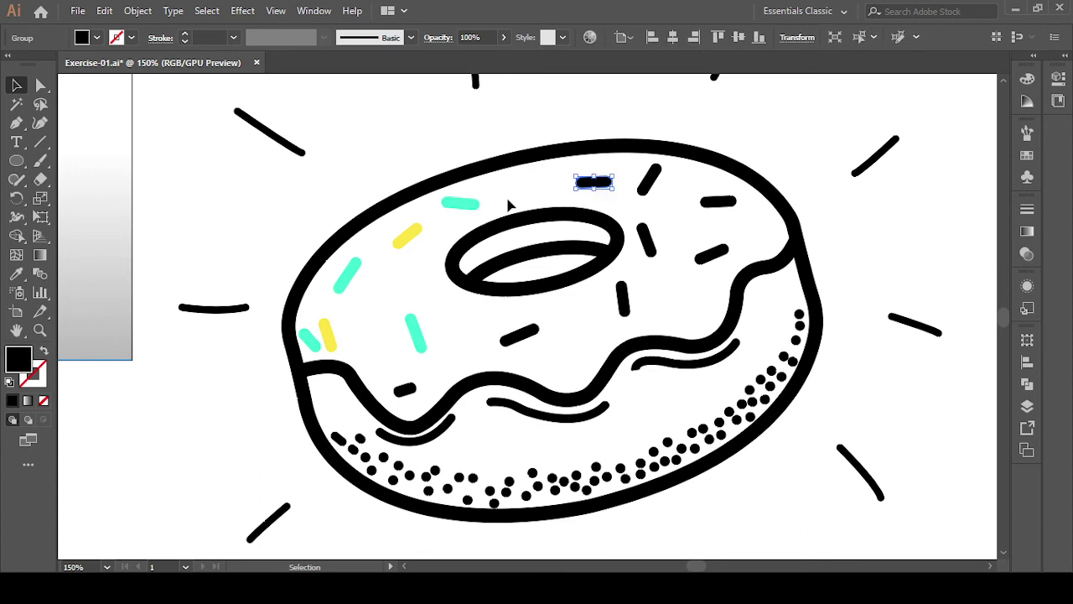
{"action": "left_click", "coordinate": [16, 273]}
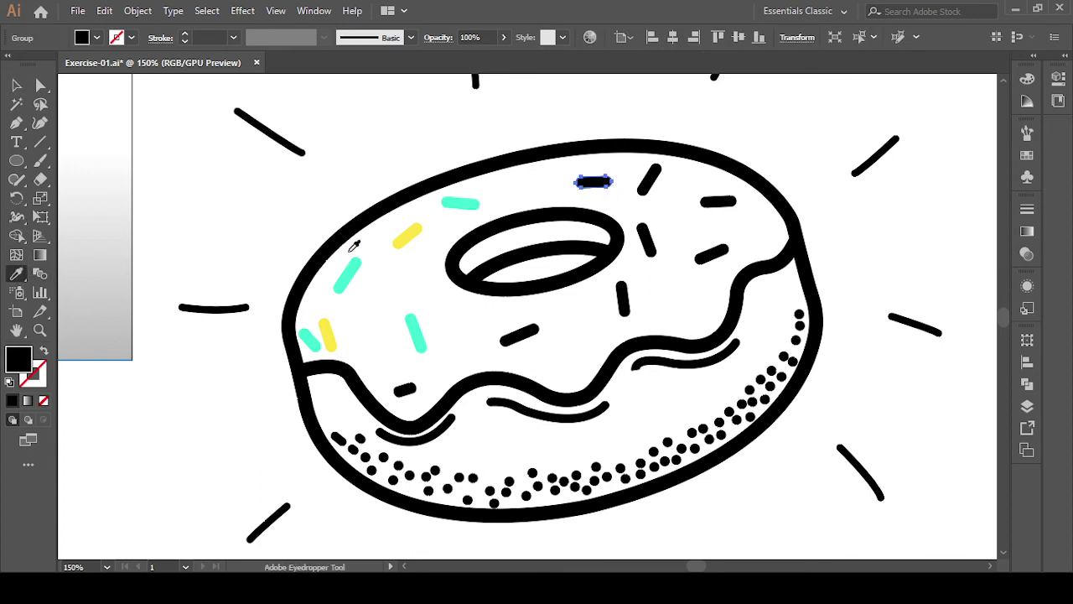
{"action": "left_click", "coordinate": [406, 237]}
{"action": "key", "text": "v"}
{"action": "left_click", "coordinate": [702, 120]}
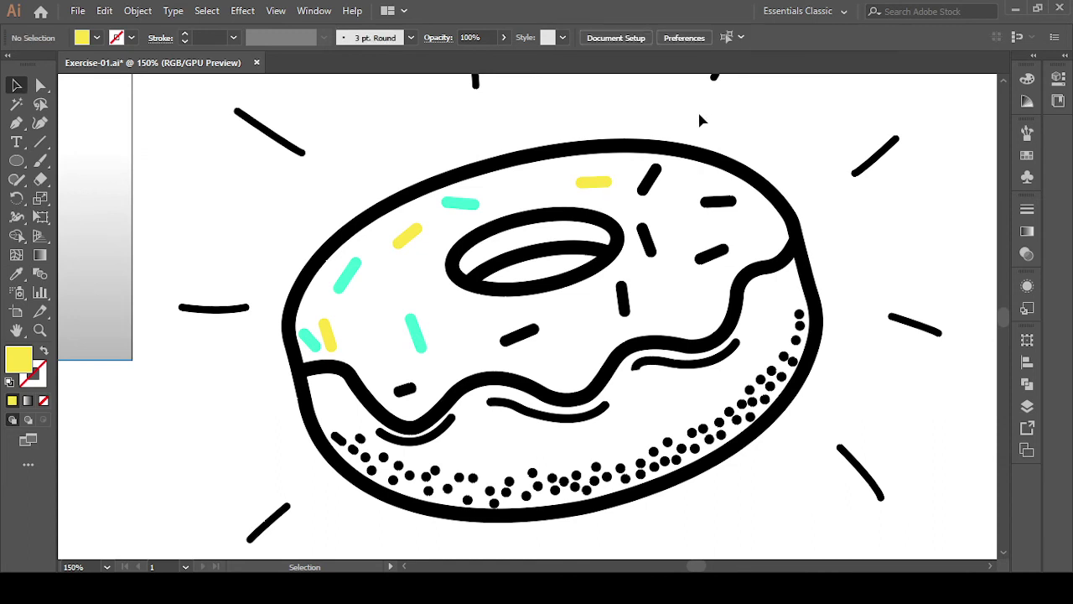
- Select three sprinkles running down the donut's upper-right side
{"action": "left_click", "coordinate": [653, 186]}
{"action": "left_click", "coordinate": [648, 241], "text": "shift"}
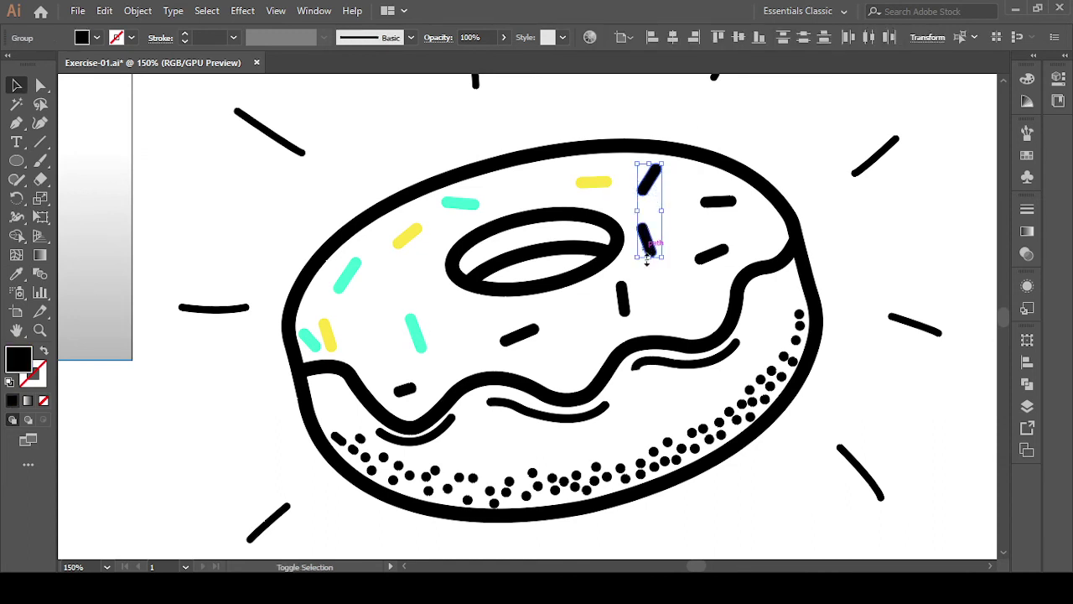
{"action": "left_click", "coordinate": [624, 304], "text": "shift"}
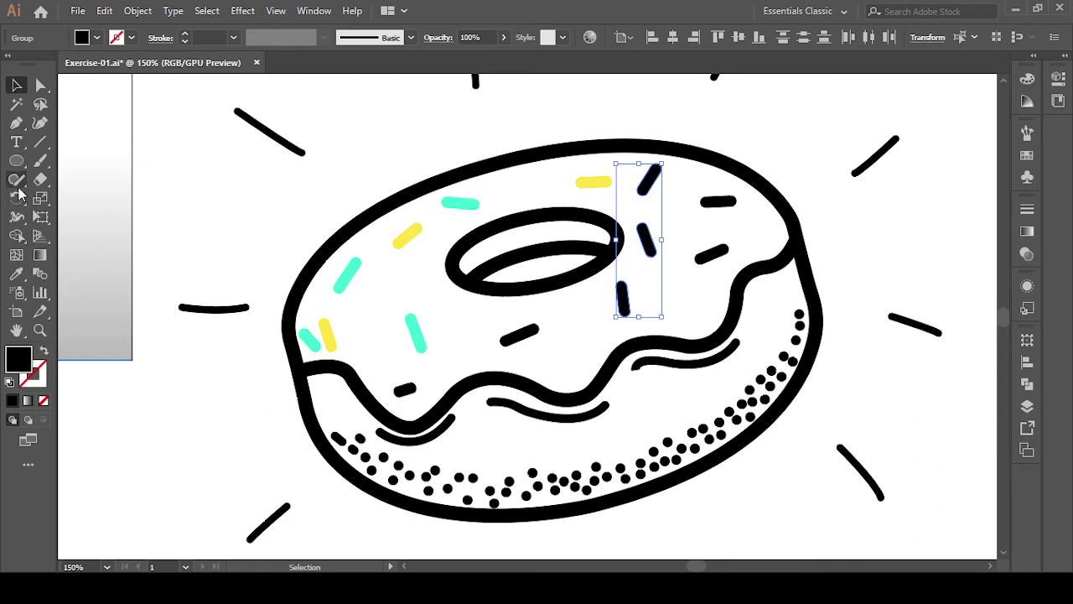
- Give the selected black sprinkles the cyan sprinkle colour with the Eyedropper
{"action": "left_click", "coordinate": [16, 273]}
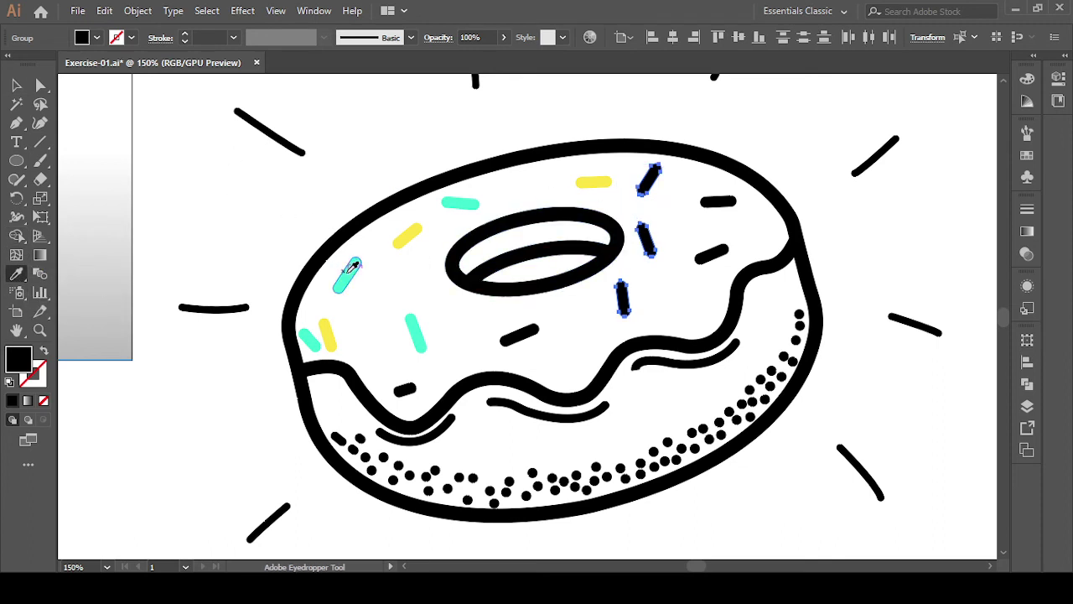
{"action": "left_click", "coordinate": [344, 275]}
{"action": "left_click", "coordinate": [17, 85]}
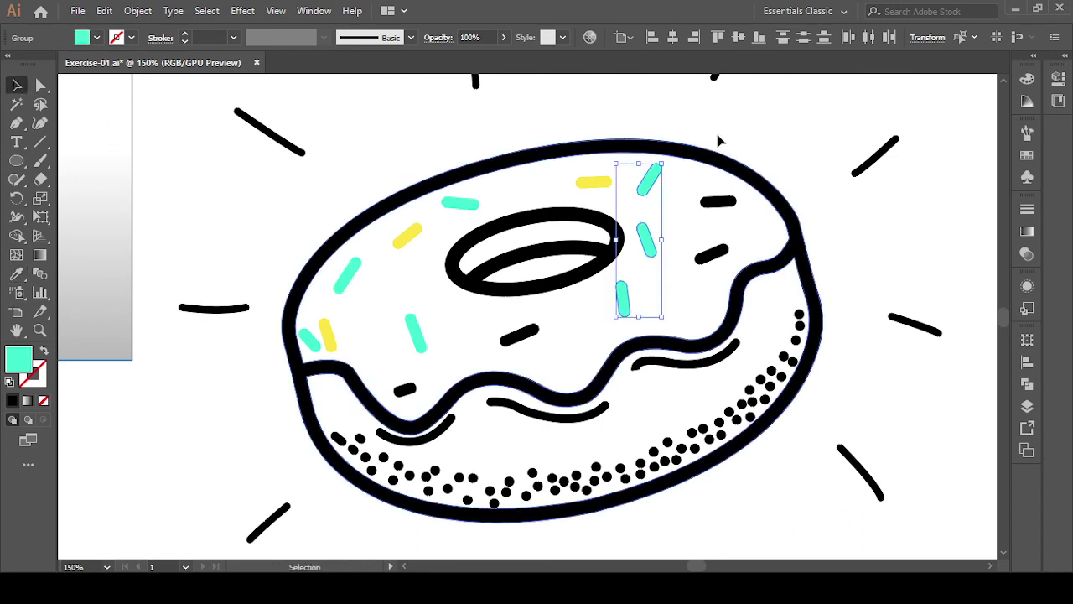
{"action": "left_click", "coordinate": [749, 150]}
- Recolour the middle sprinkle yellow by sampling a yellow sprinkle
{"action": "left_click_drag", "start_coordinate": [715, 183], "coordinate": [711, 276]}
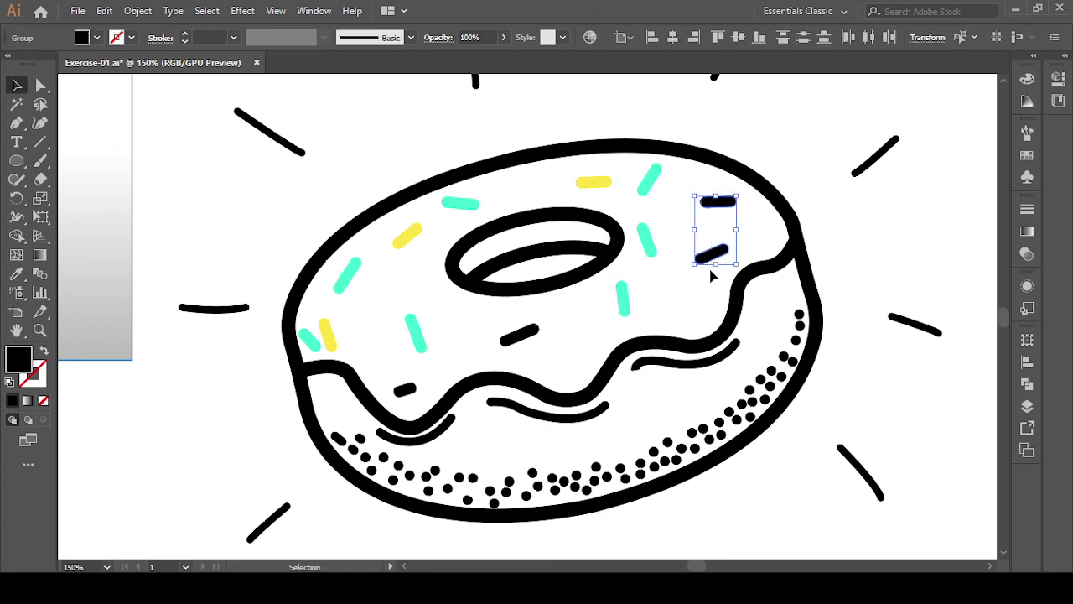
{"action": "left_click", "coordinate": [691, 321]}
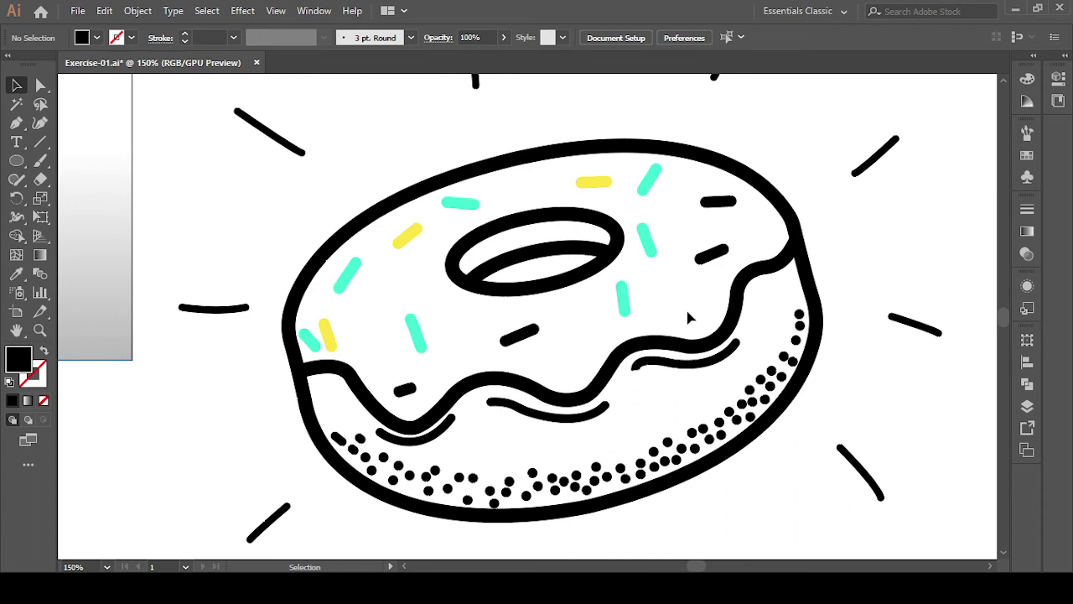
{"action": "left_click", "coordinate": [650, 250]}
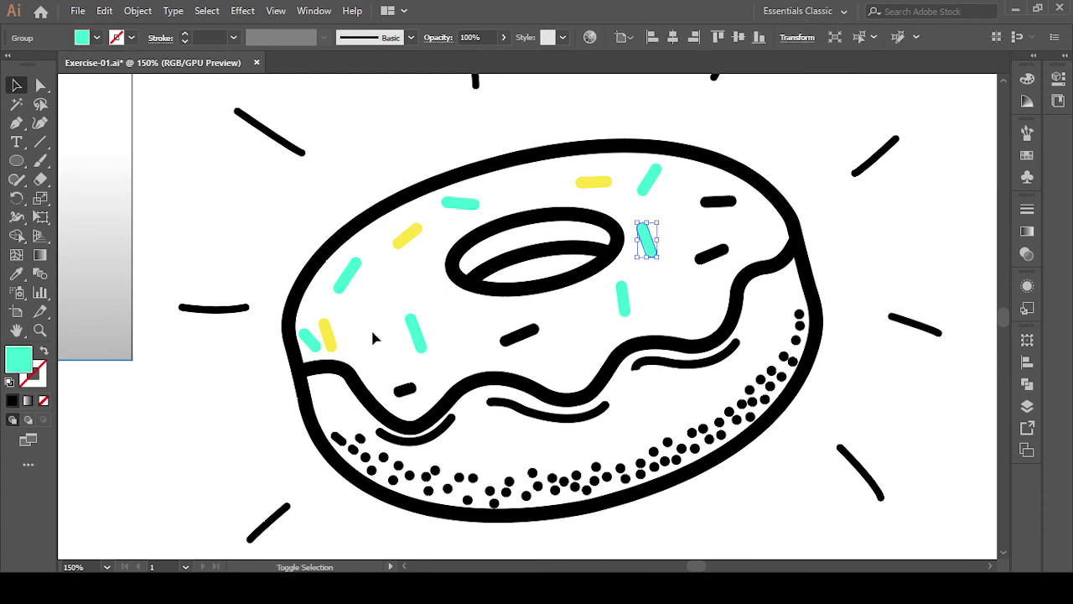
{"action": "left_click", "coordinate": [19, 278]}
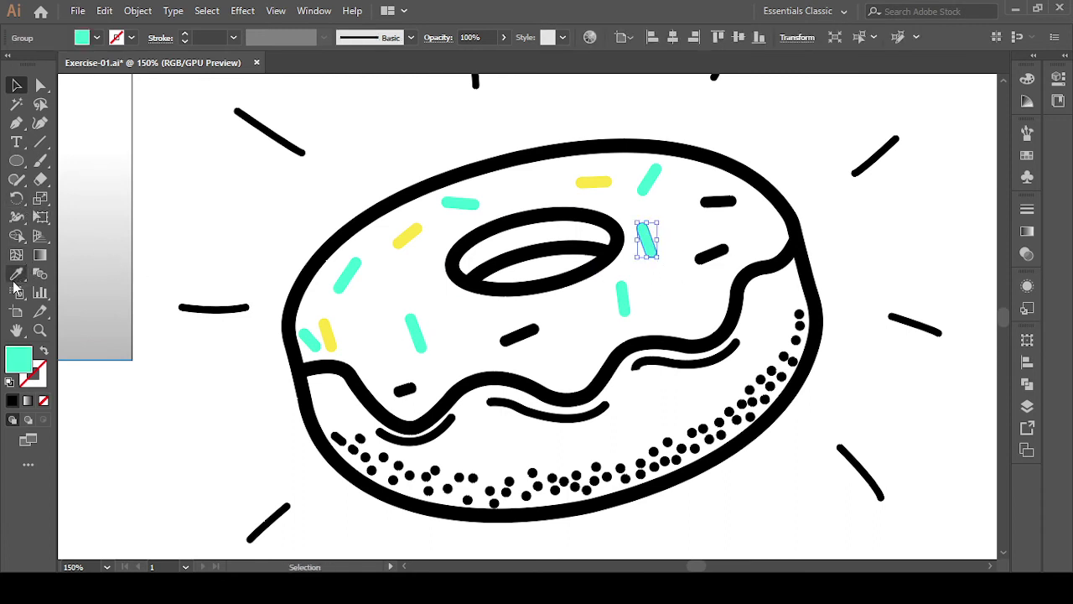
{"action": "left_click", "coordinate": [408, 234]}
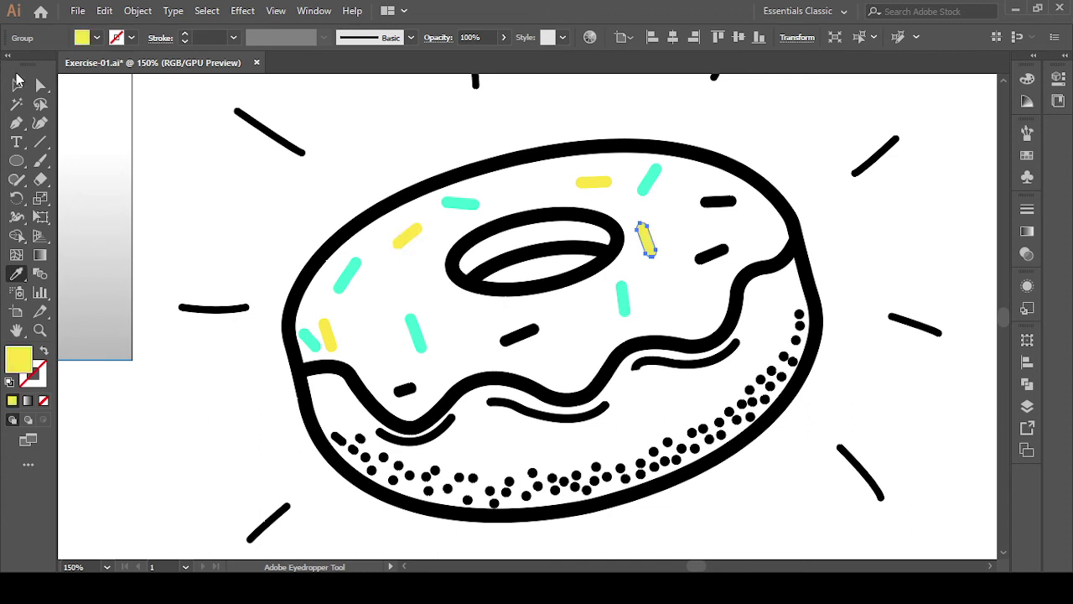
{"action": "left_click", "coordinate": [18, 81]}
{"action": "left_click", "coordinate": [328, 208]}
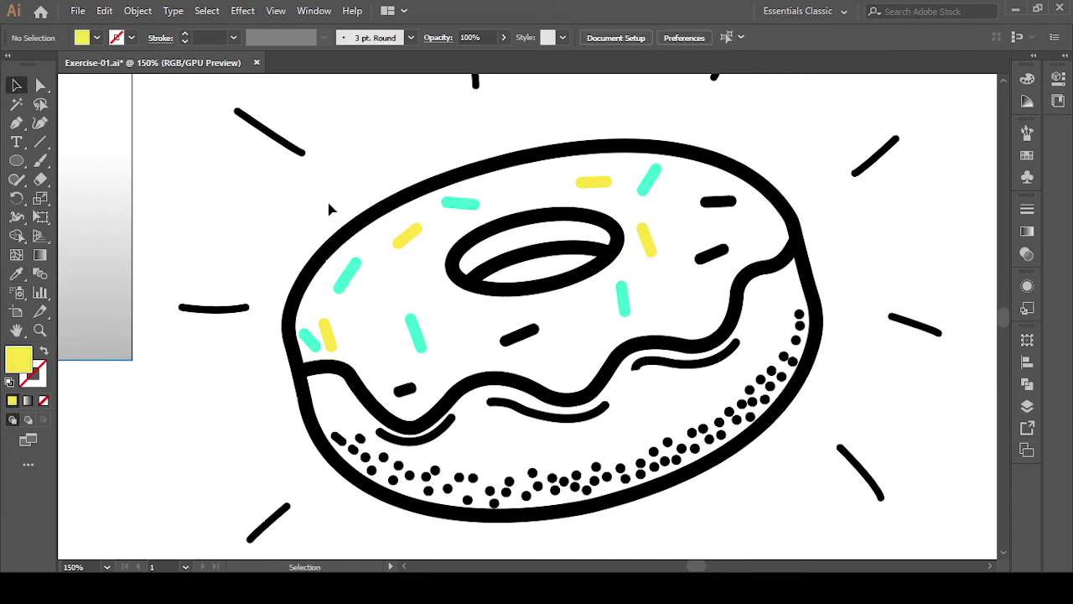
- Fill the horizontal right sprinkle white and make the diagonal sprinkle cyan
{"action": "left_click", "coordinate": [722, 255]}
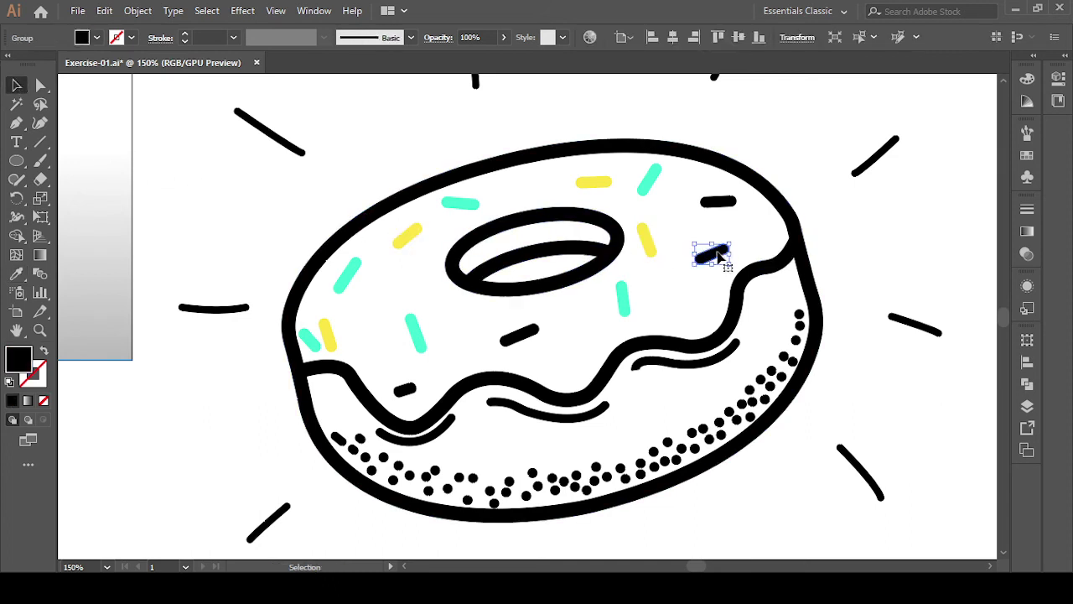
{"action": "left_click", "coordinate": [719, 202]}
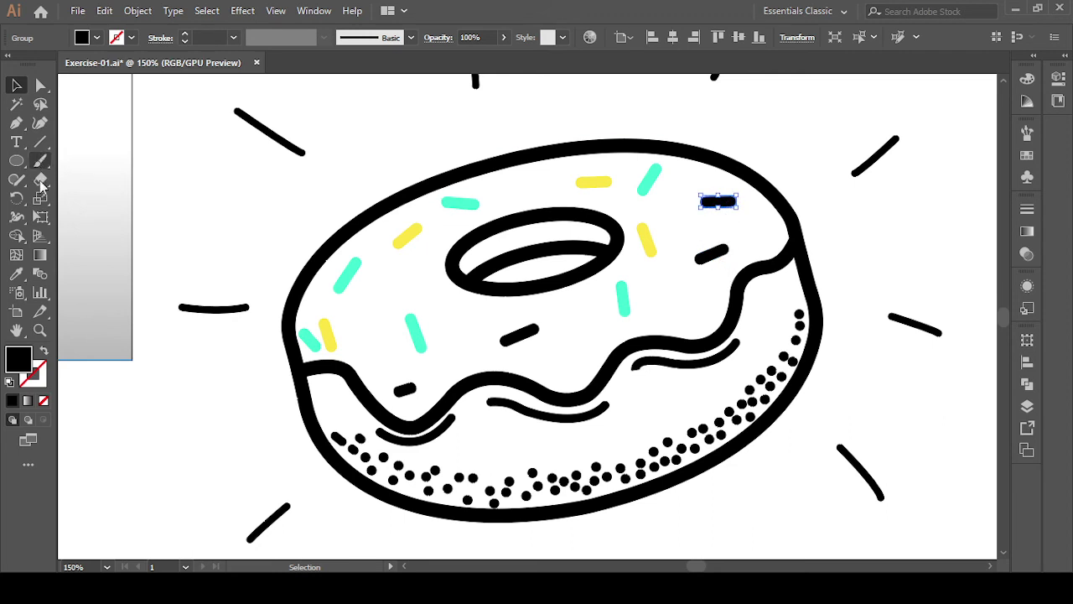
{"action": "left_click", "coordinate": [98, 40]}
{"action": "left_click", "coordinate": [34, 71]}
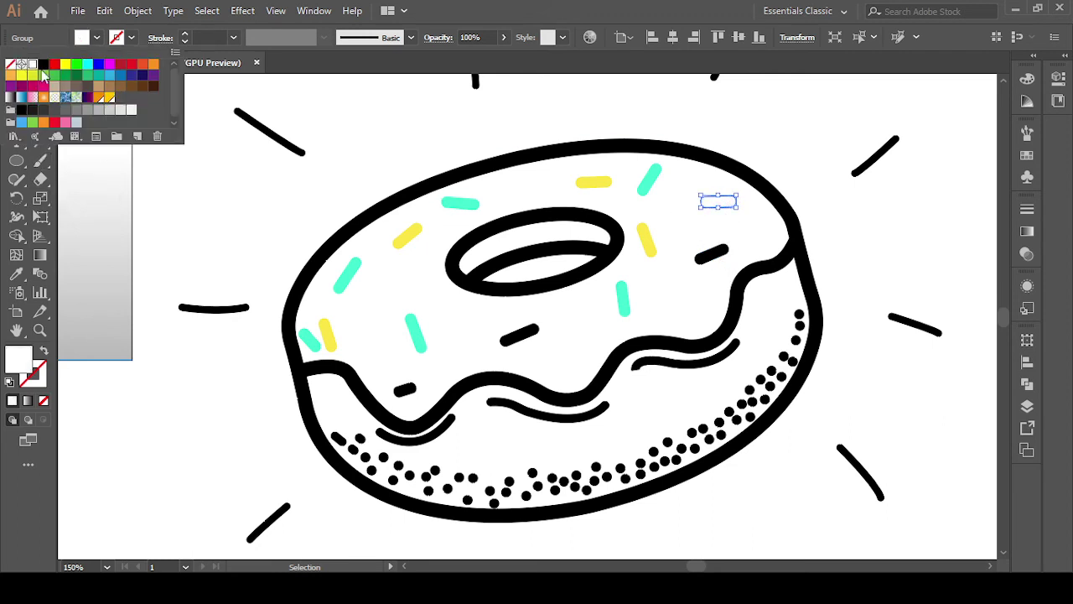
{"action": "left_click", "coordinate": [709, 253]}
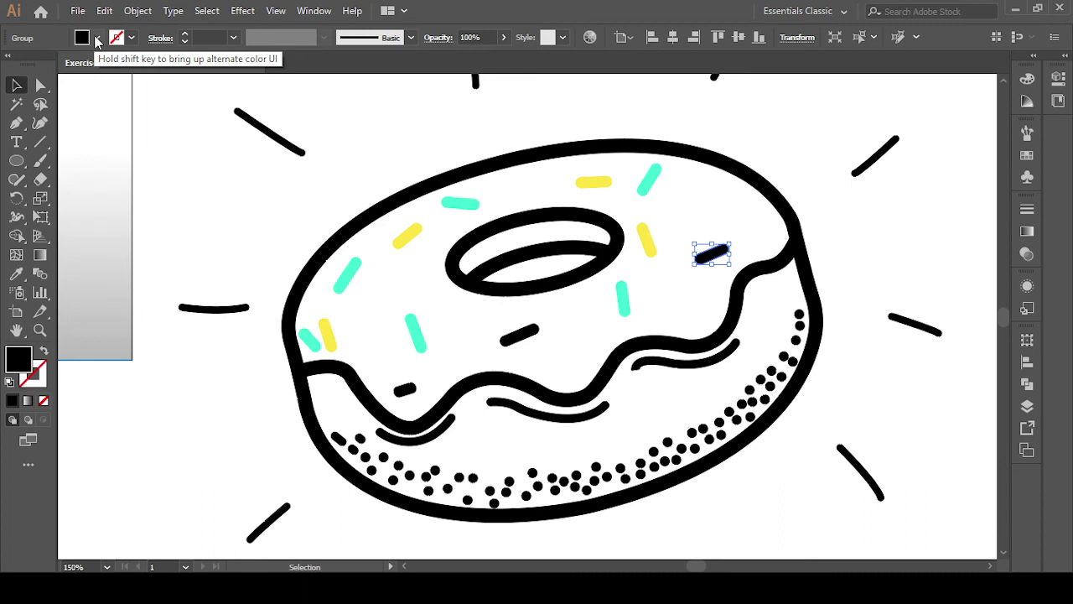
{"action": "left_click", "coordinate": [16, 274]}
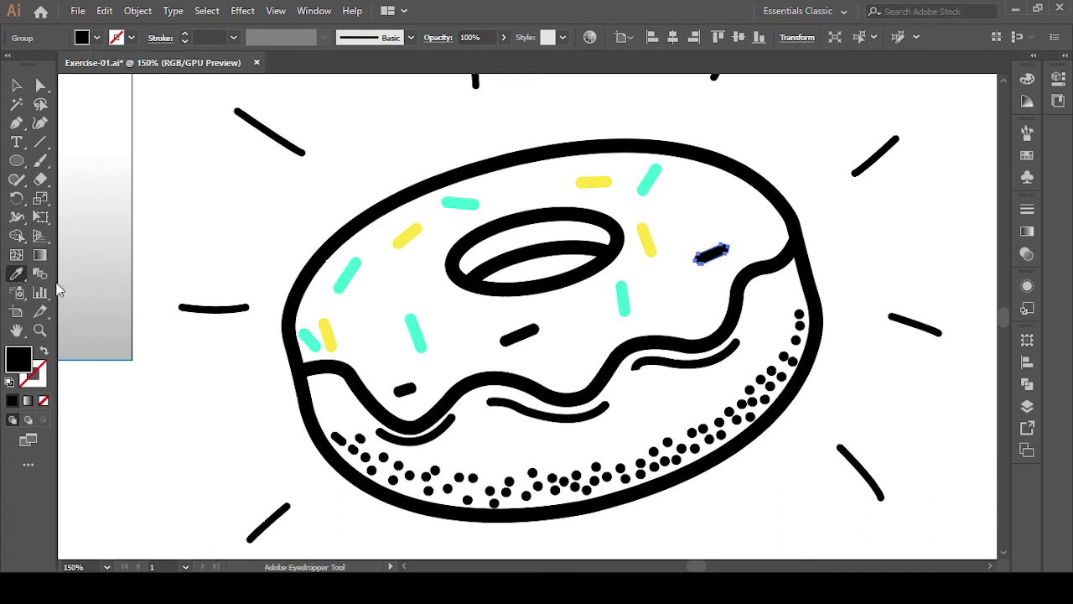
{"action": "left_click", "coordinate": [353, 275]}
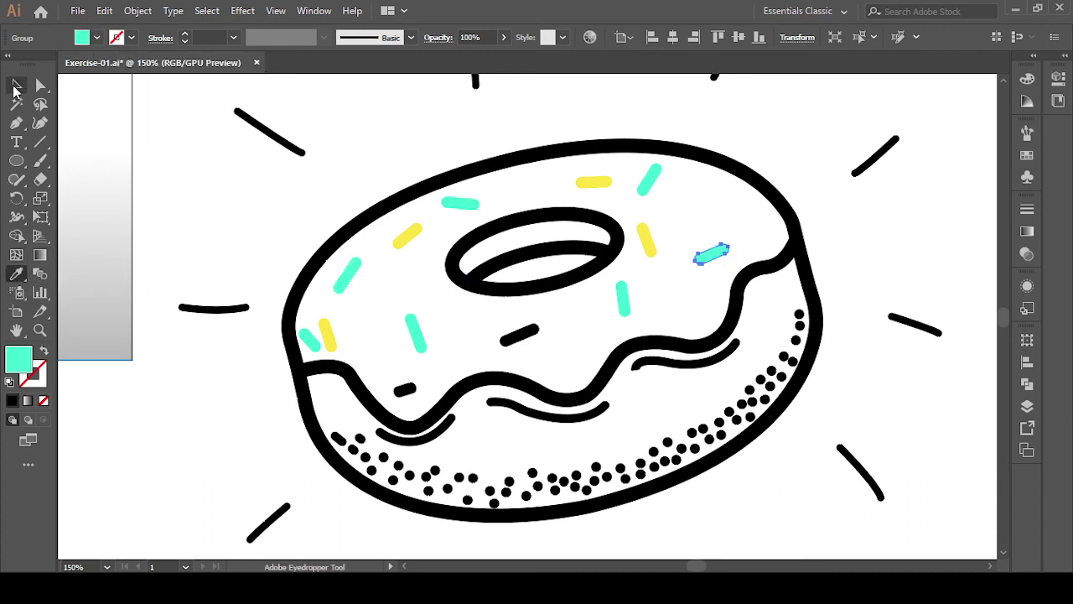
{"action": "key", "text": "v"}
{"action": "left_click", "coordinate": [186, 140]}
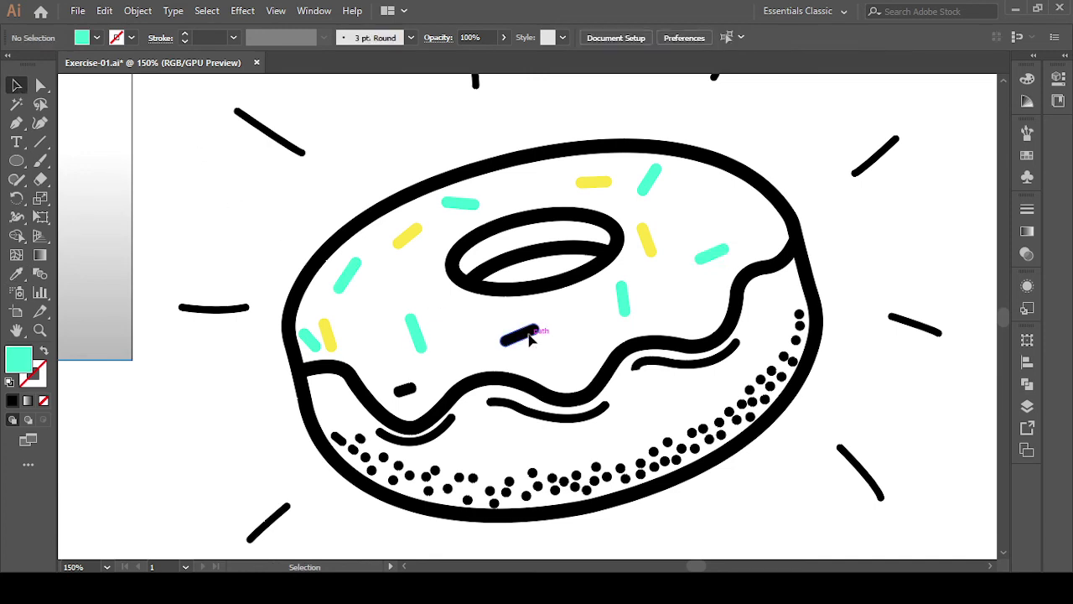
- Make the centre glaze sprinkle yellow and the small lower-left sprinkle white
{"action": "left_click", "coordinate": [530, 335]}
{"action": "left_click", "coordinate": [16, 274]}
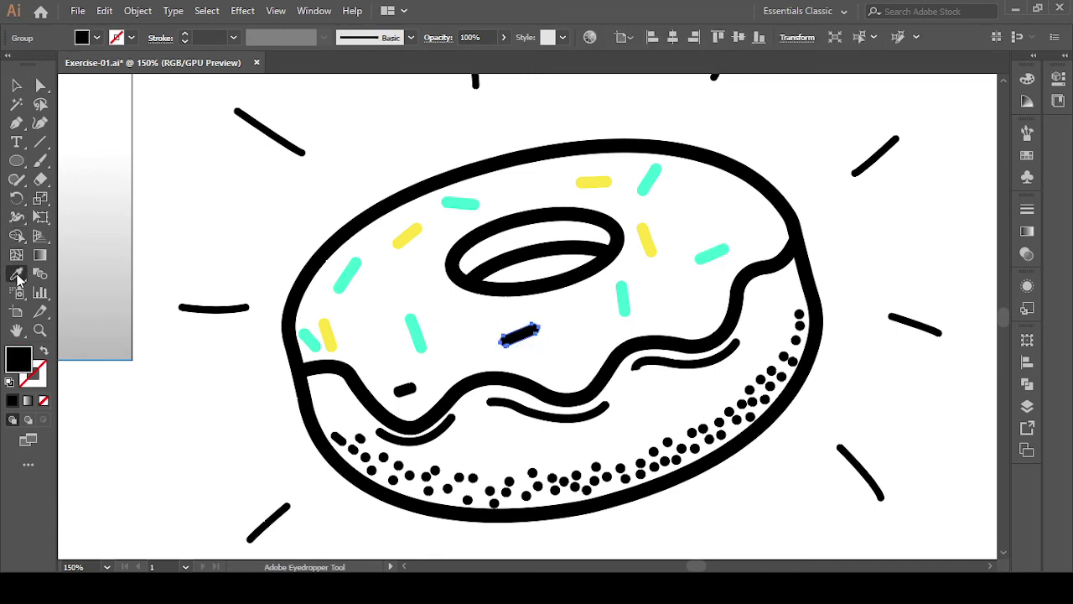
{"action": "left_click", "coordinate": [413, 235]}
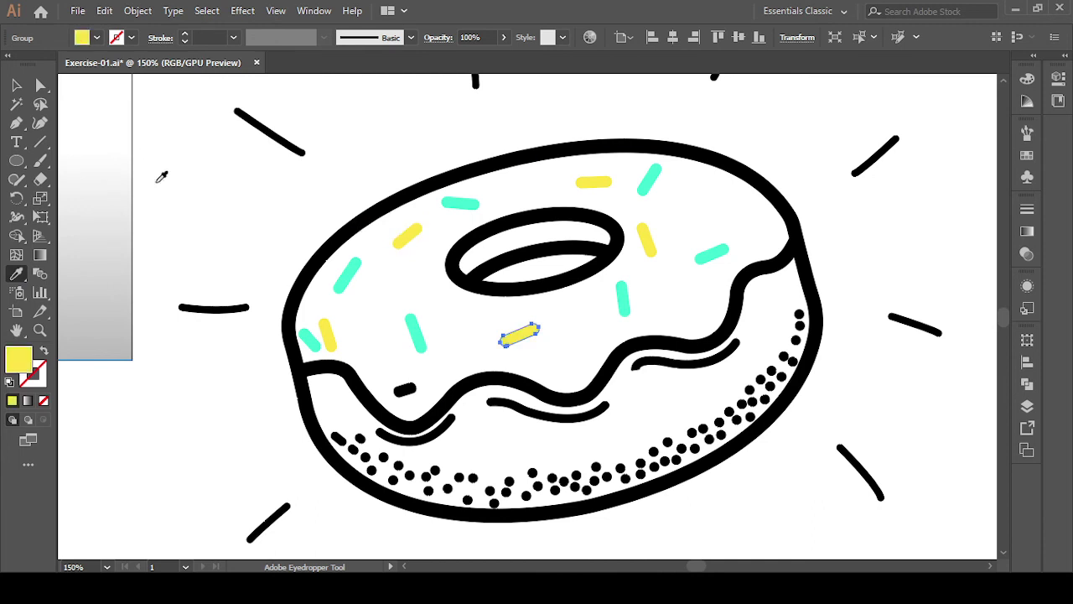
{"action": "left_click", "coordinate": [15, 85]}
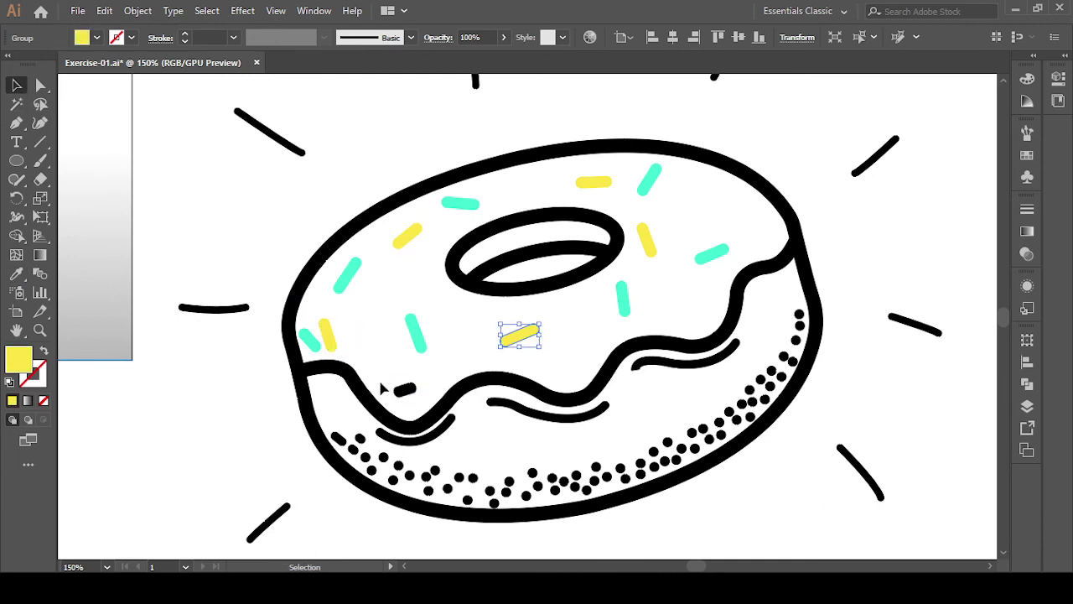
{"action": "left_click", "coordinate": [404, 390]}
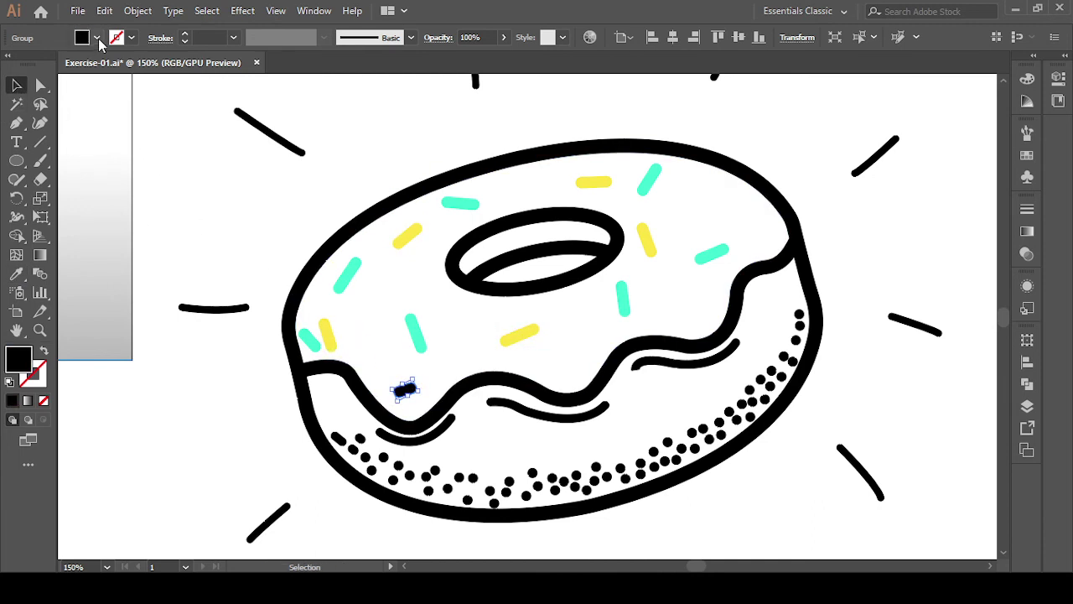
{"action": "left_click", "coordinate": [96, 37]}
{"action": "left_click", "coordinate": [31, 66]}
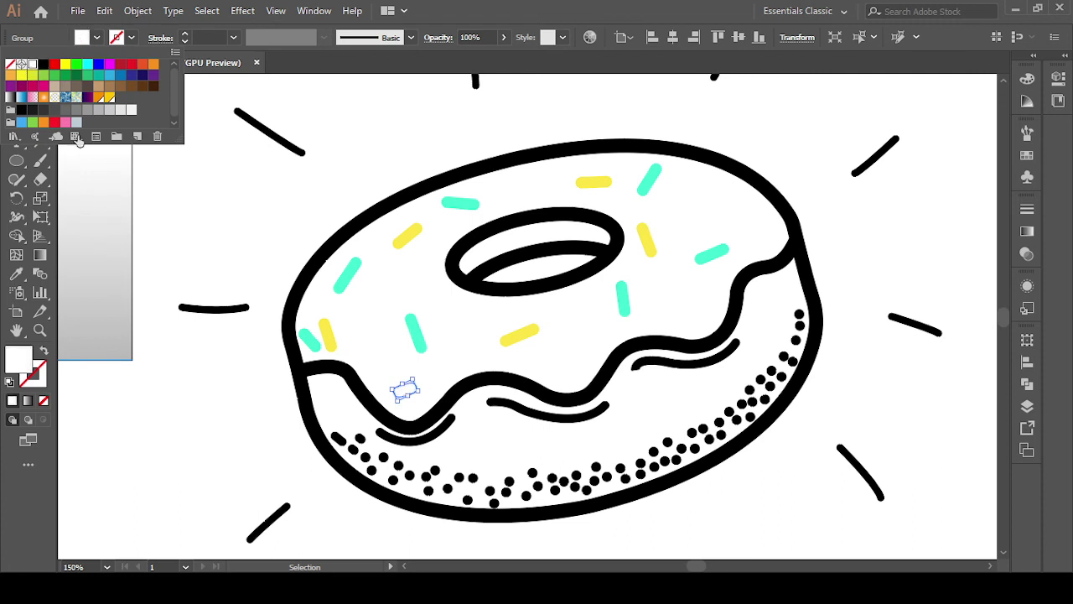
{"action": "left_click", "coordinate": [243, 452]}
{"action": "left_click", "coordinate": [240, 452]}
{"action": "scroll", "coordinate": [163, 427], "scroll_direction": "down", "scroll_amount": 2}
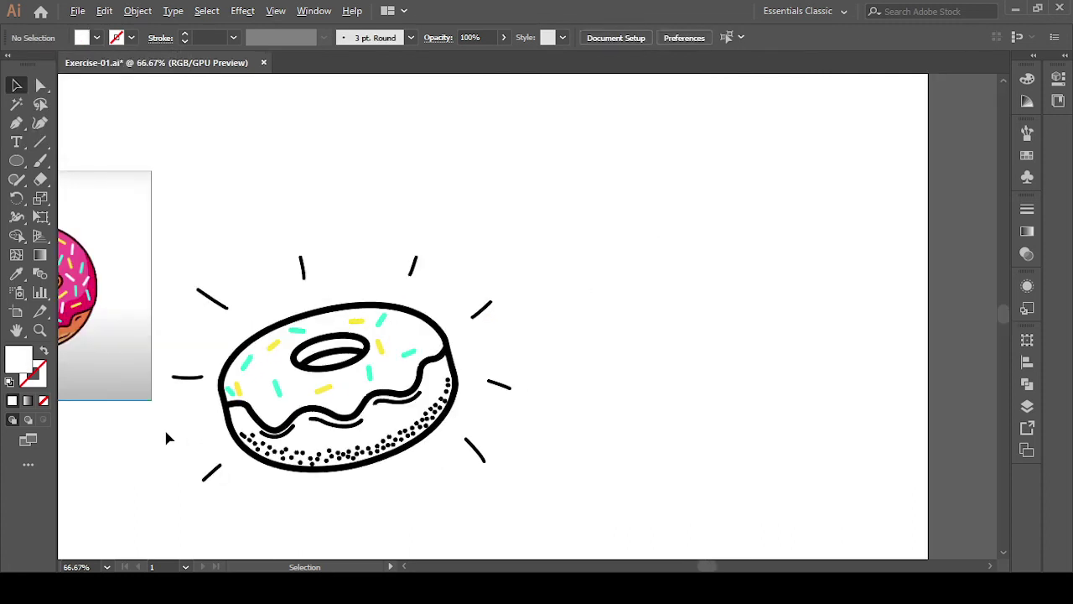
{"action": "left_click_drag", "start_coordinate": [294, 485], "coordinate": [510, 448]}
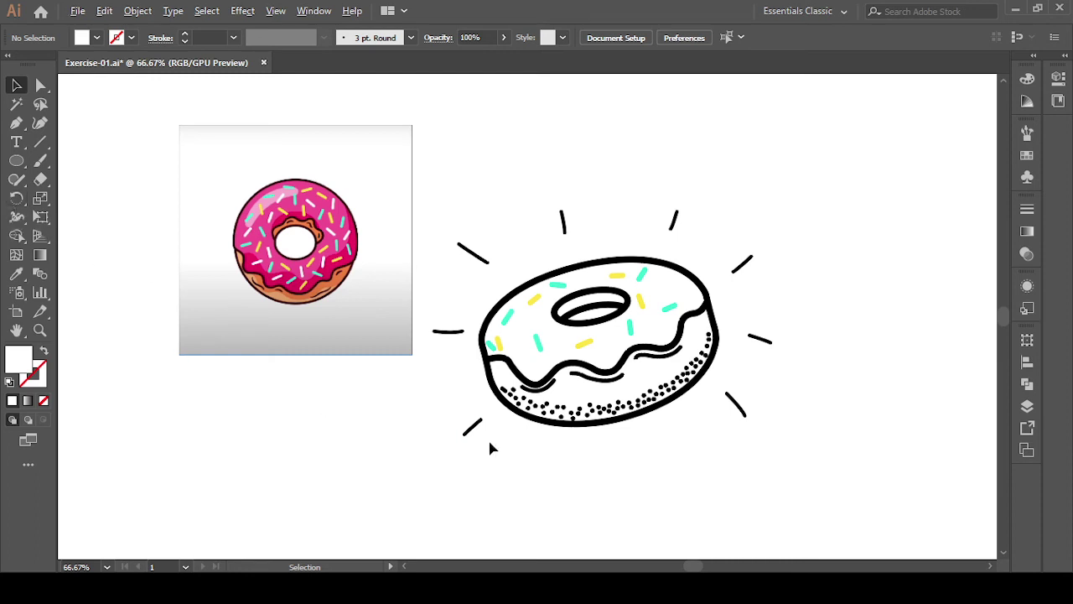
{"action": "scroll", "coordinate": [475, 434], "scroll_direction": "up", "scroll_amount": 1}
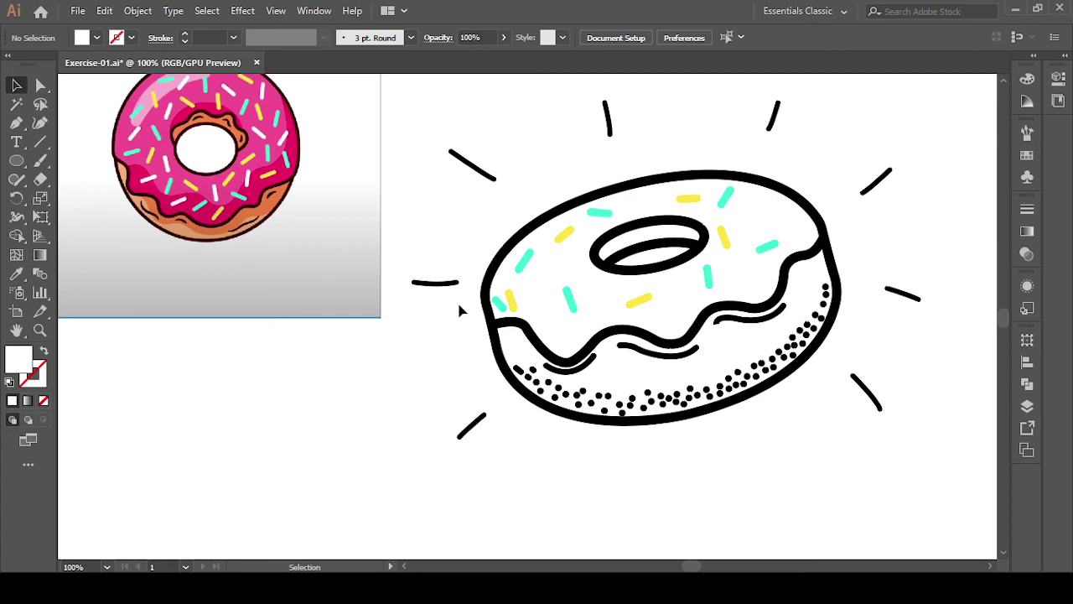
{"action": "left_click", "coordinate": [16, 122]}
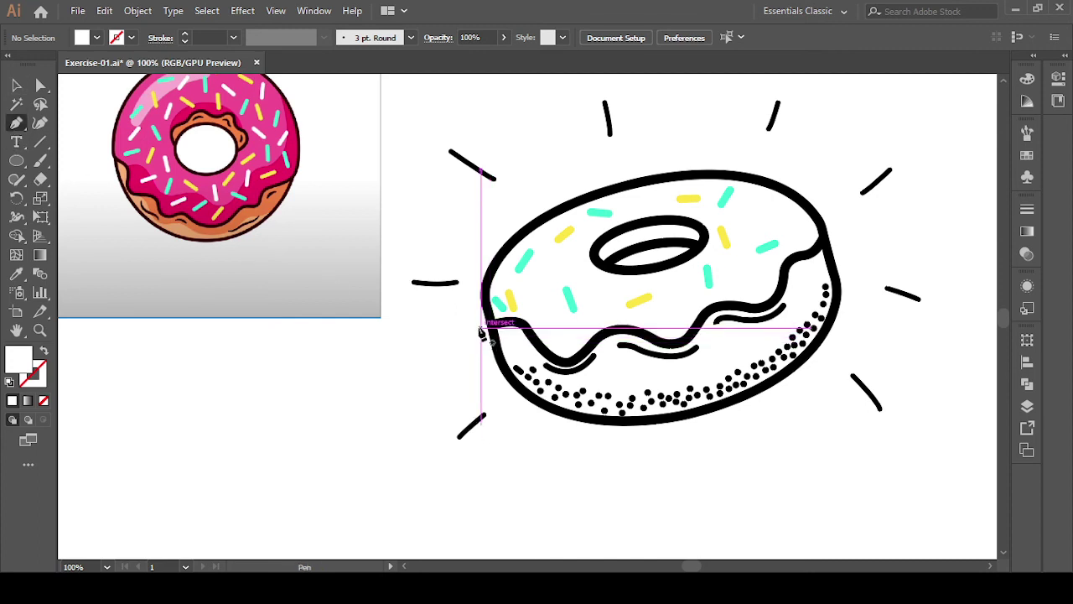
{"action": "left_click", "coordinate": [479, 326]}
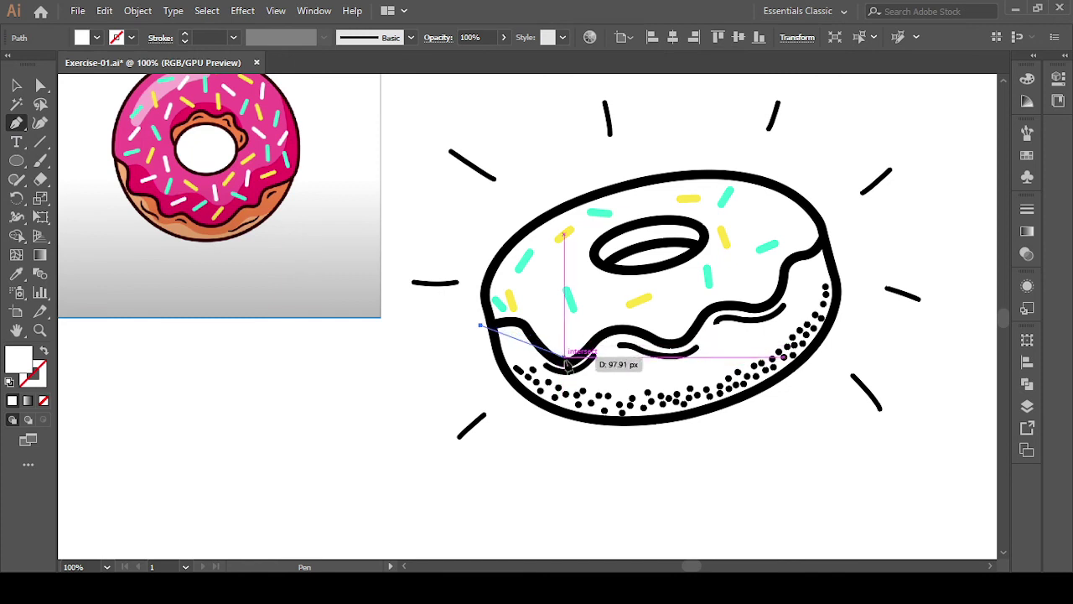
{"action": "left_click_drag", "start_coordinate": [566, 363], "coordinate": [622, 429]}
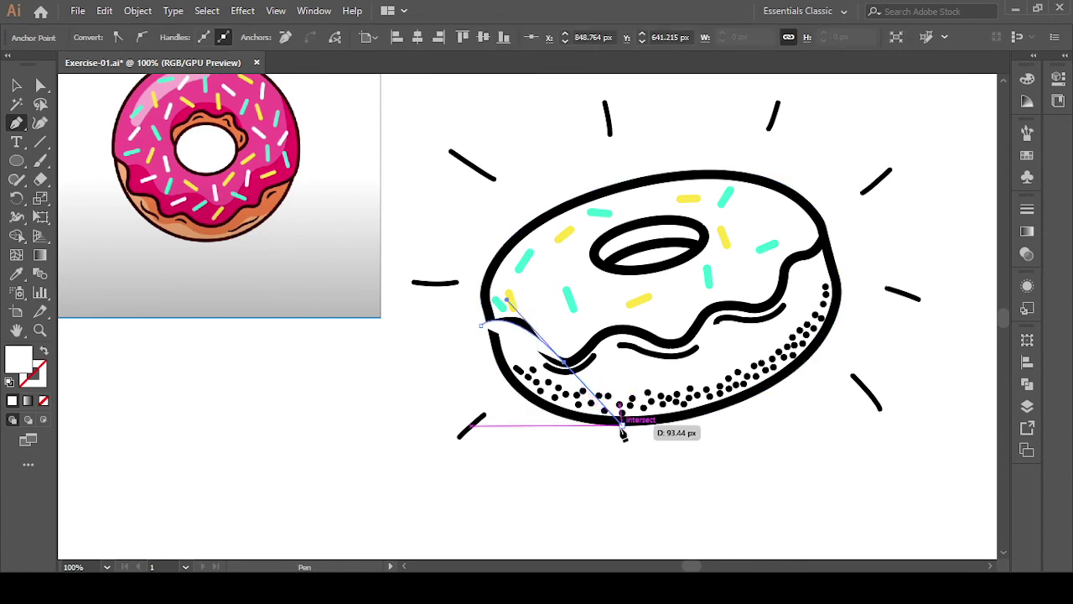
{"action": "key", "text": "ctrl+z"}
{"action": "key", "text": "ctrl+z"}
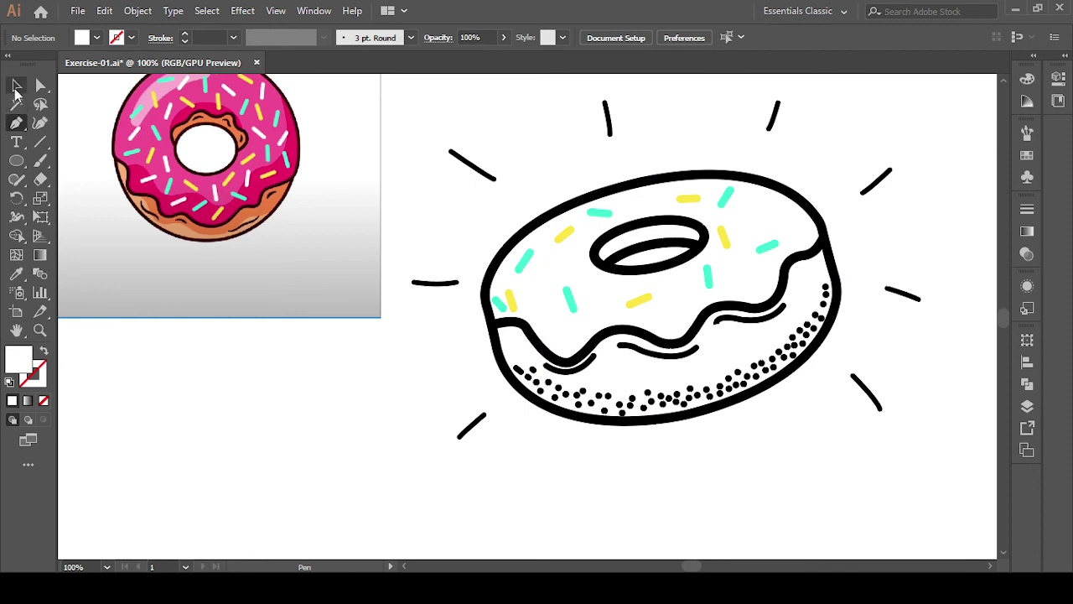
{"action": "left_click", "coordinate": [16, 85]}
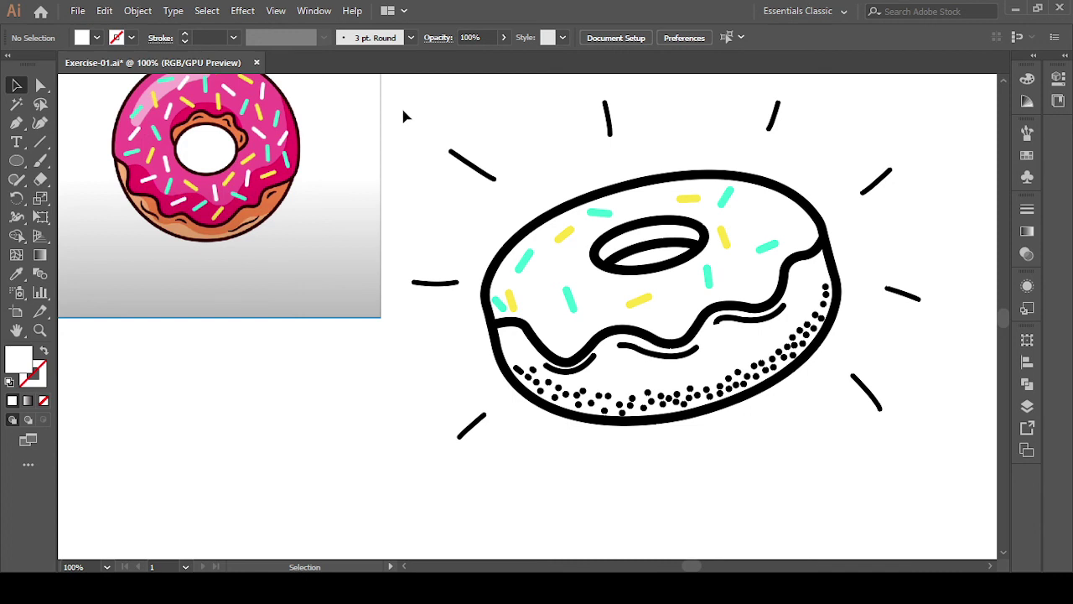
{"action": "left_click_drag", "start_coordinate": [403, 115], "coordinate": [886, 485]}
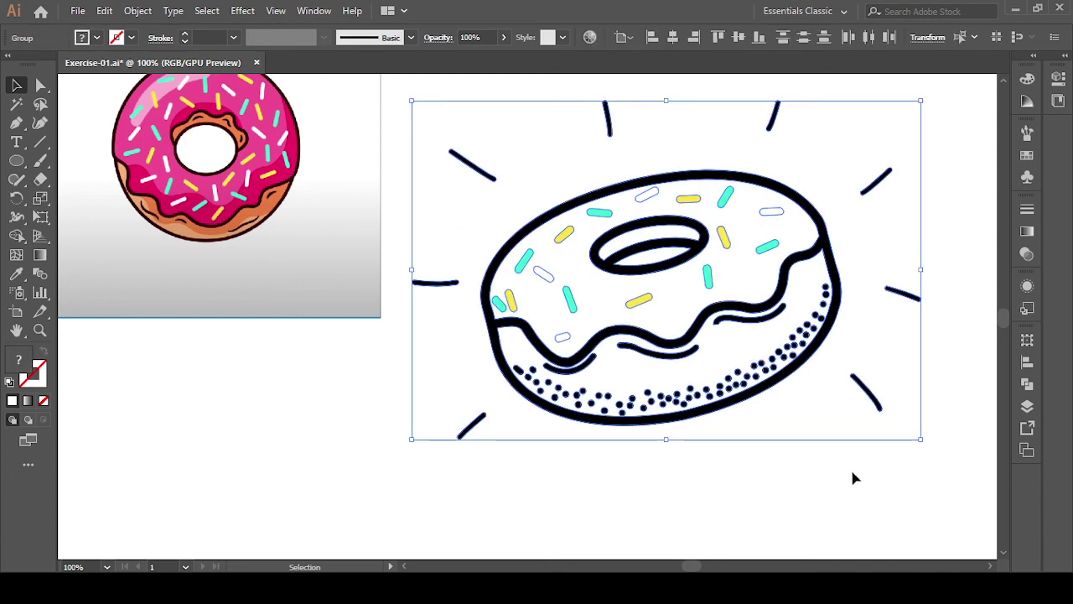
{"action": "left_click", "coordinate": [647, 503]}
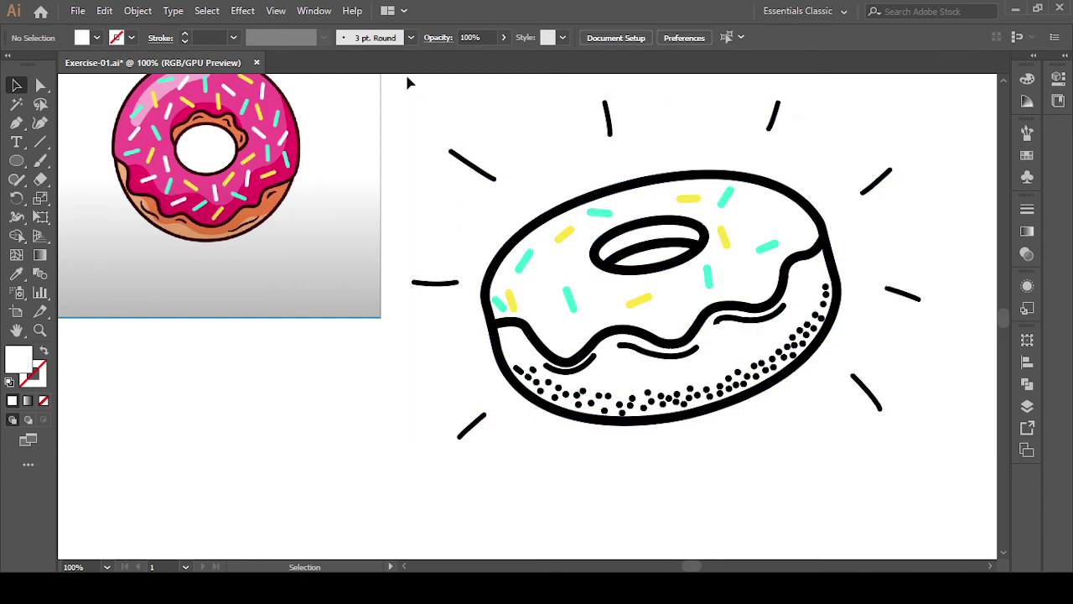
{"action": "left_click_drag", "start_coordinate": [408, 97], "coordinate": [932, 481]}
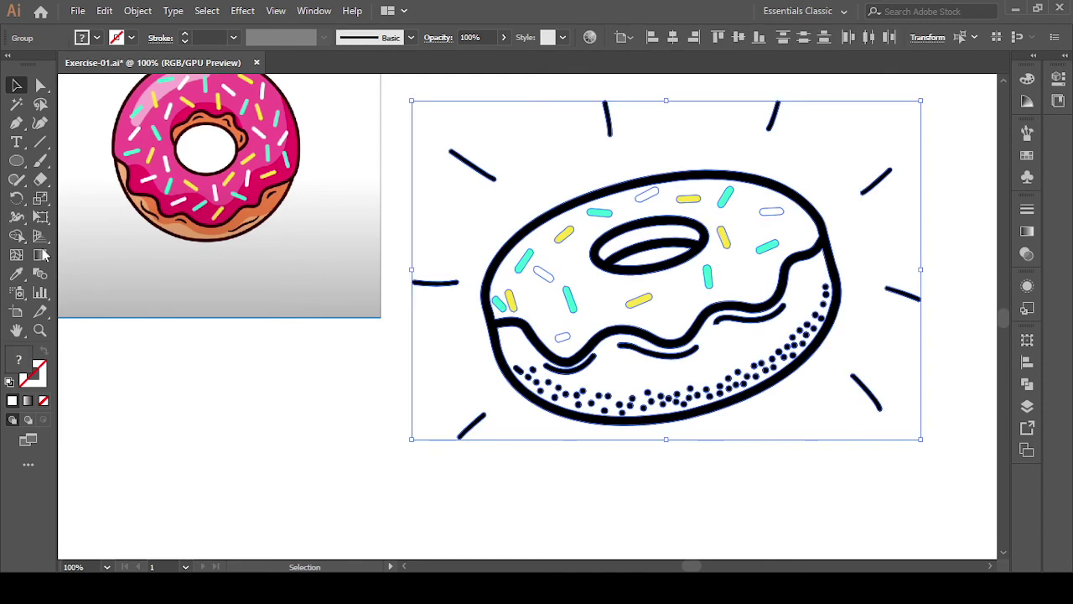
{"action": "left_click", "coordinate": [15, 239]}
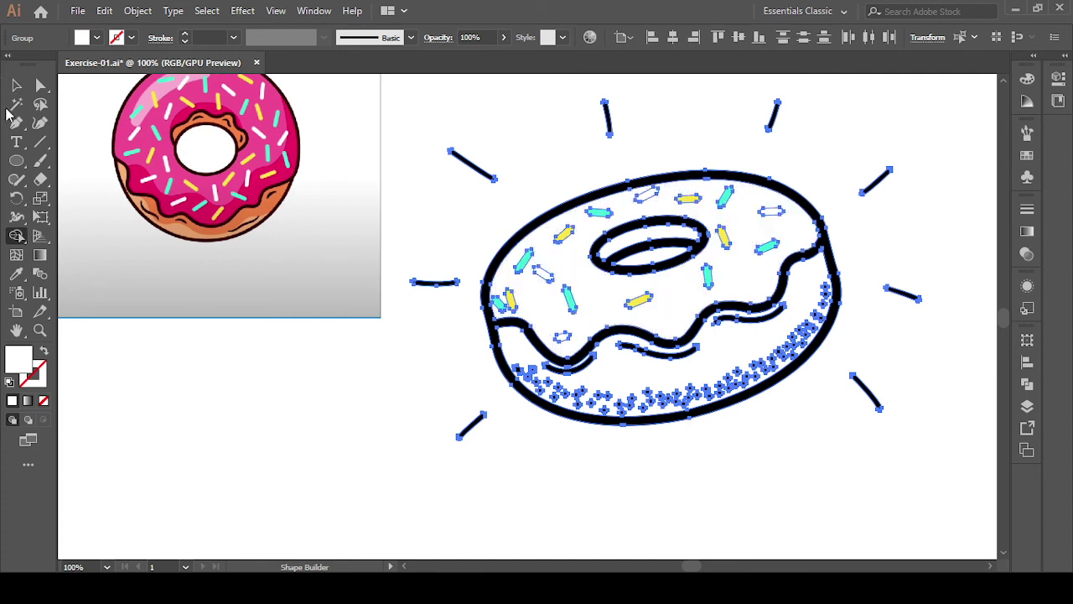
{"action": "left_click", "coordinate": [16, 88]}
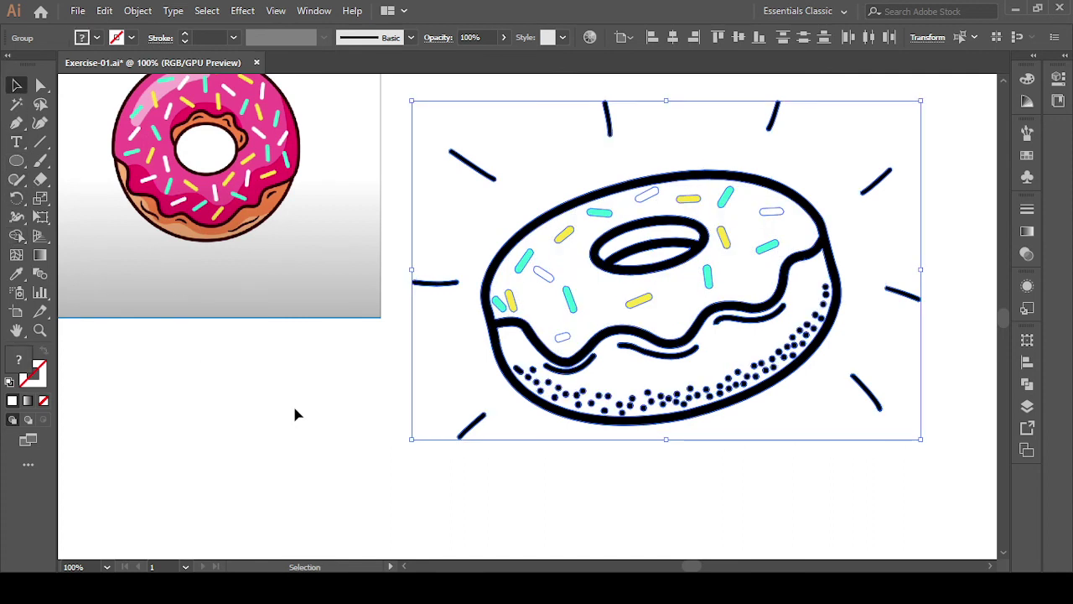
{"action": "left_click", "coordinate": [298, 411]}
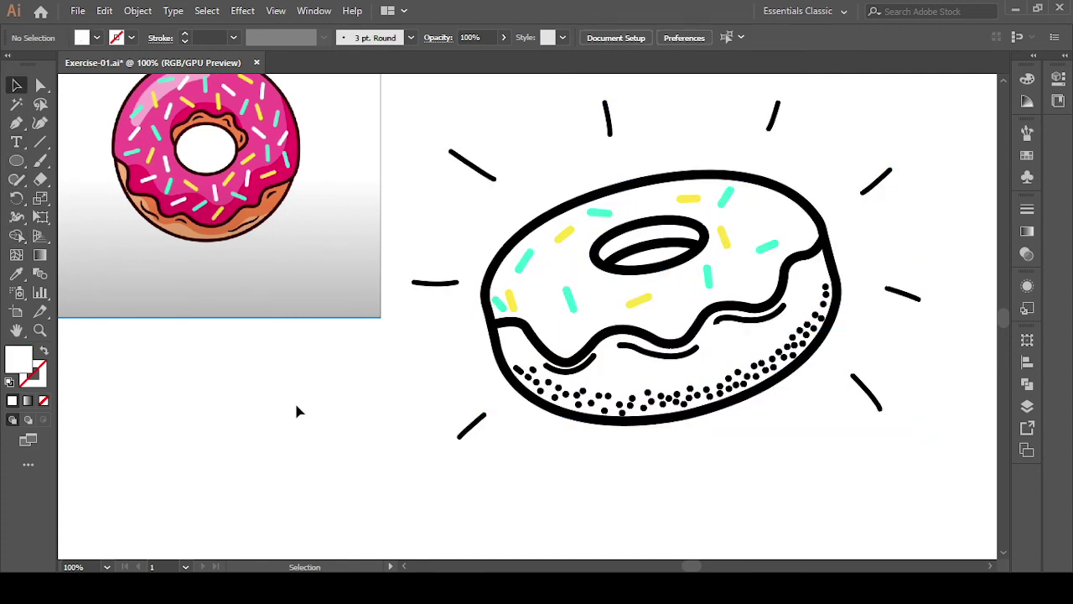
- Draw a small sample square left of the donut and fill it with the reference pink
{"action": "left_click", "coordinate": [16, 160]}
{"action": "left_click", "coordinate": [67, 160]}
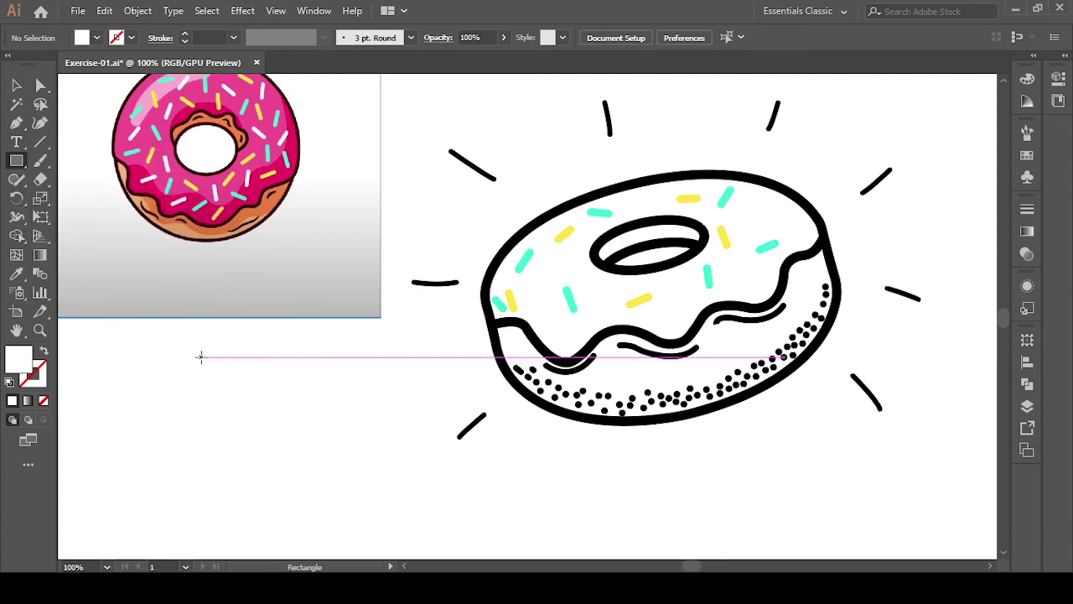
{"action": "left_click_drag", "start_coordinate": [199, 356], "coordinate": [259, 412]}
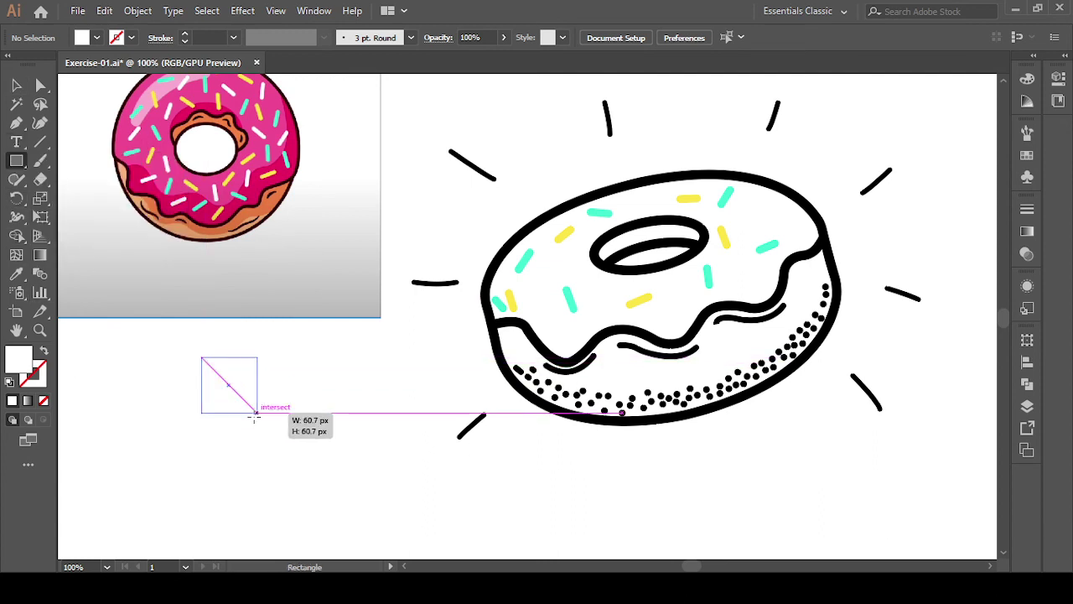
{"action": "left_click", "coordinate": [17, 274]}
{"action": "left_click", "coordinate": [158, 148]}
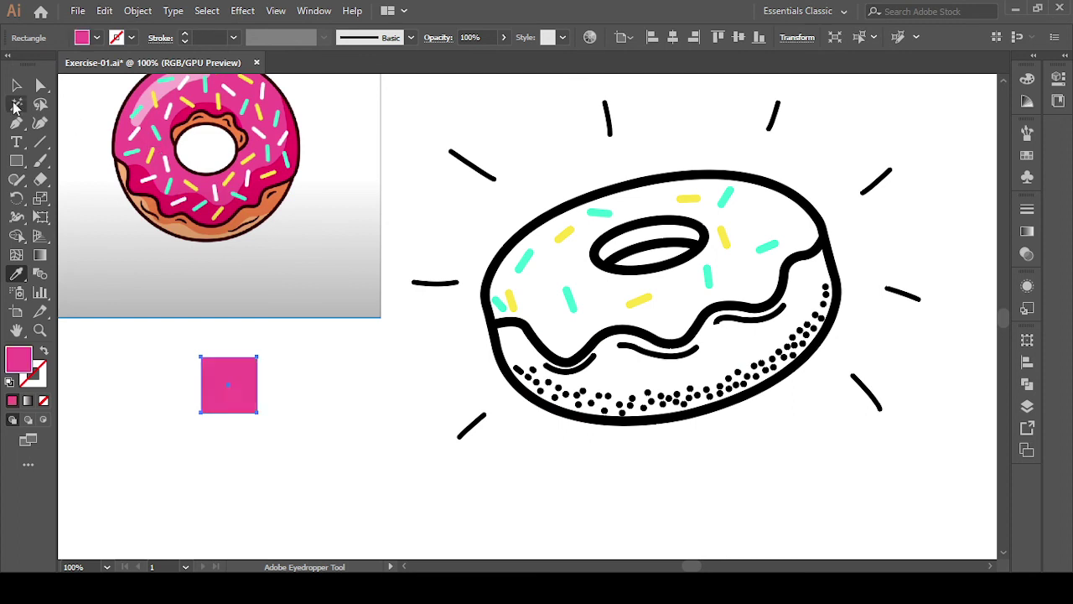
{"action": "left_click", "coordinate": [13, 87]}
{"action": "left_click", "coordinate": [147, 390]}
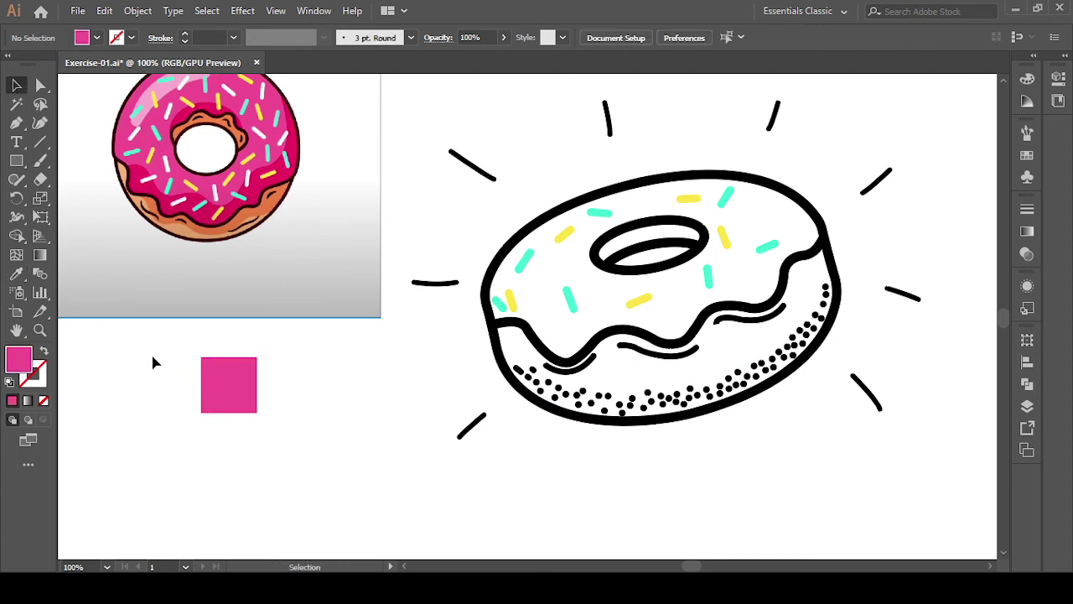
- Fill the donut's icing region pink using Shape Builder on the selected donut
{"action": "left_click_drag", "start_coordinate": [151, 363], "coordinate": [312, 471]}
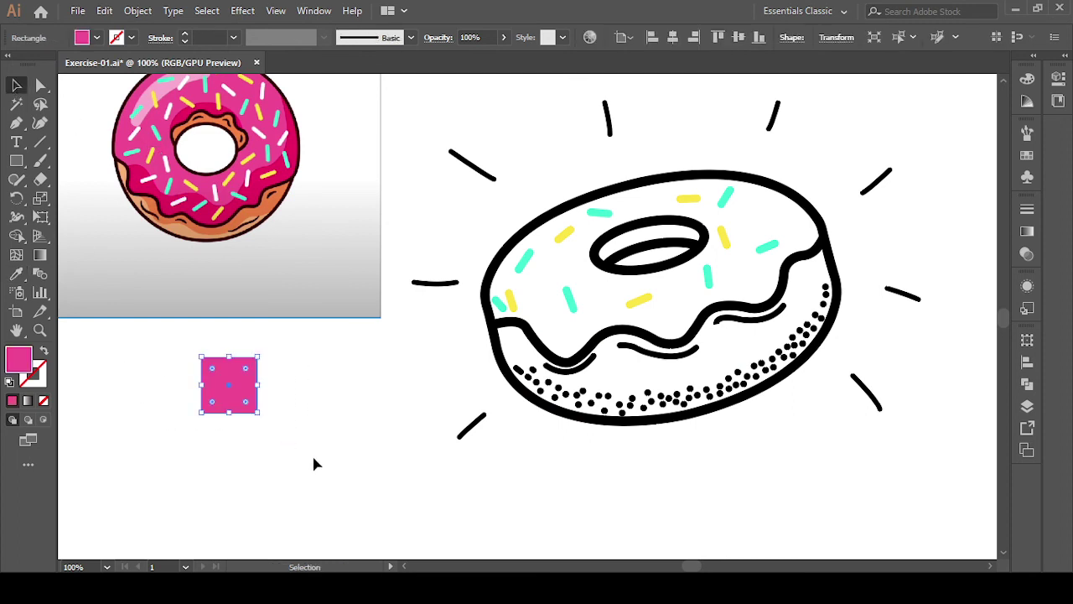
{"action": "left_click", "coordinate": [391, 410]}
{"action": "left_click_drag", "start_coordinate": [429, 101], "coordinate": [920, 493]}
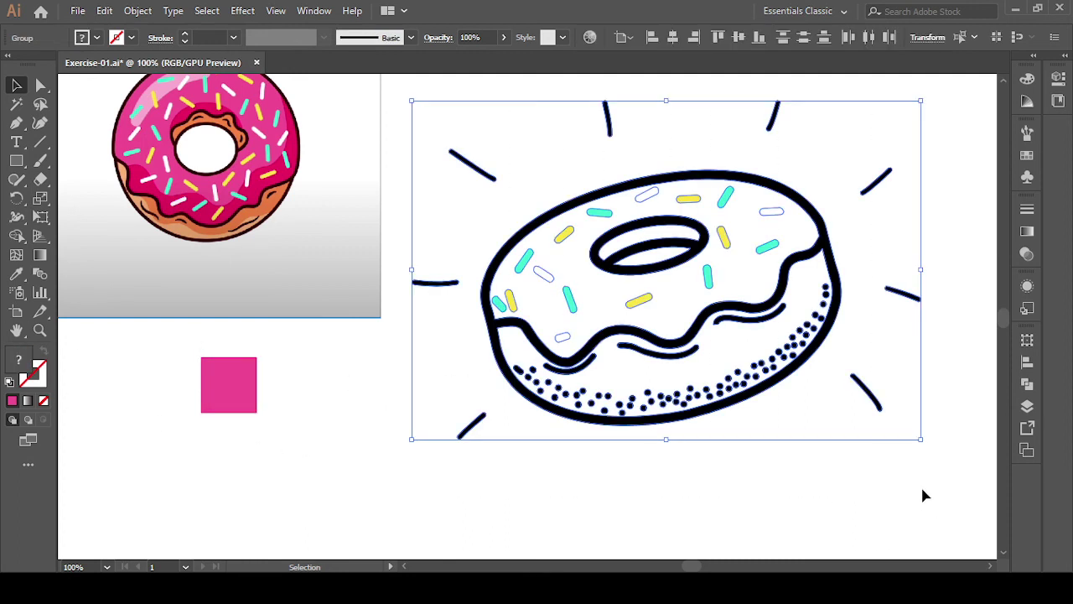
{"action": "left_click", "coordinate": [16, 235]}
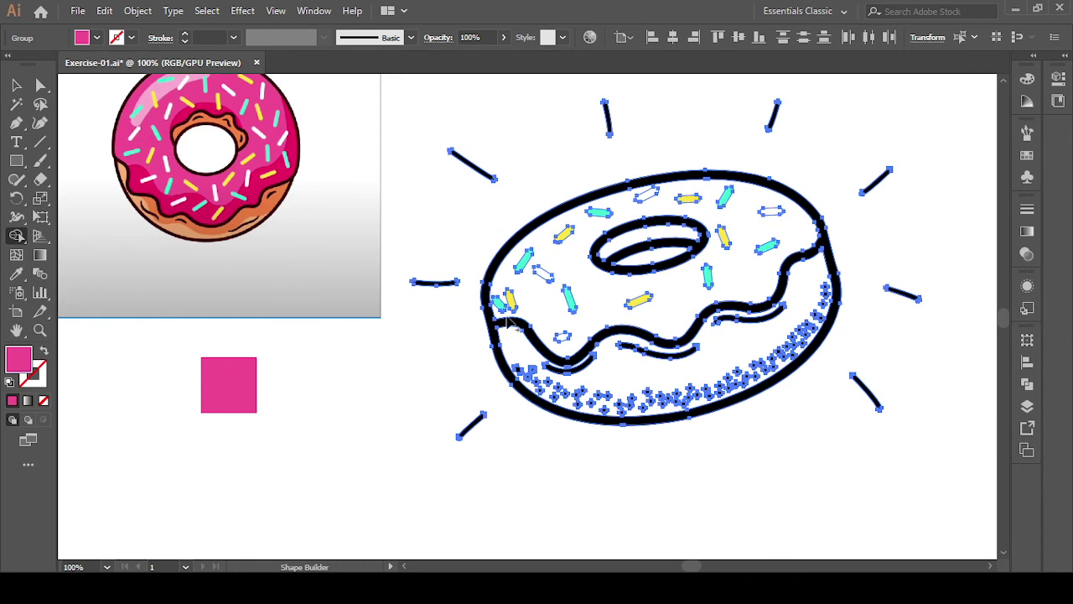
{"action": "left_click", "coordinate": [600, 302]}
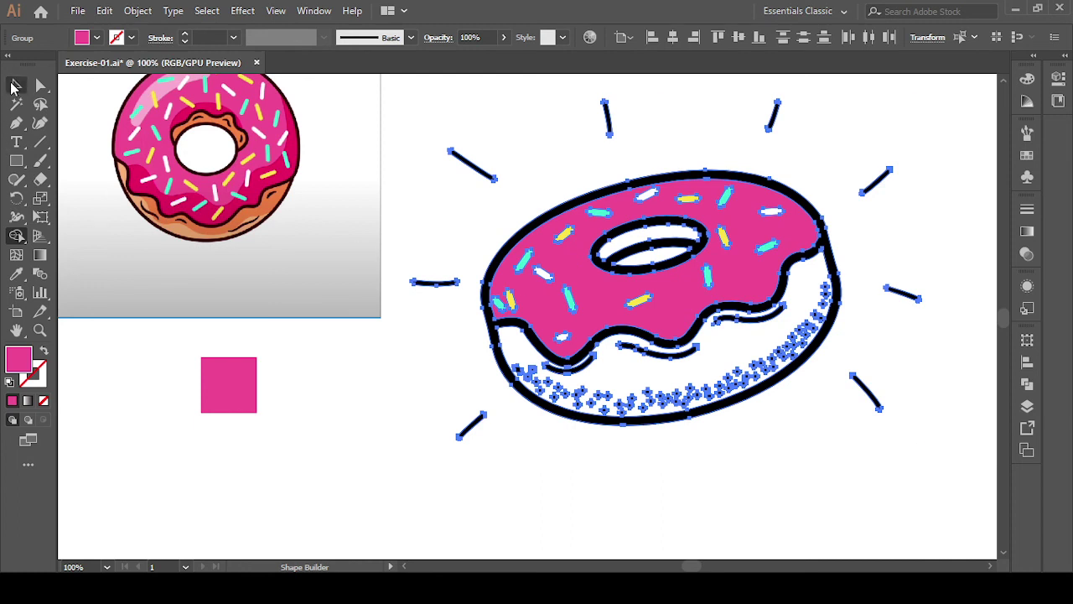
{"action": "left_click", "coordinate": [16, 85]}
{"action": "left_click", "coordinate": [355, 411]}
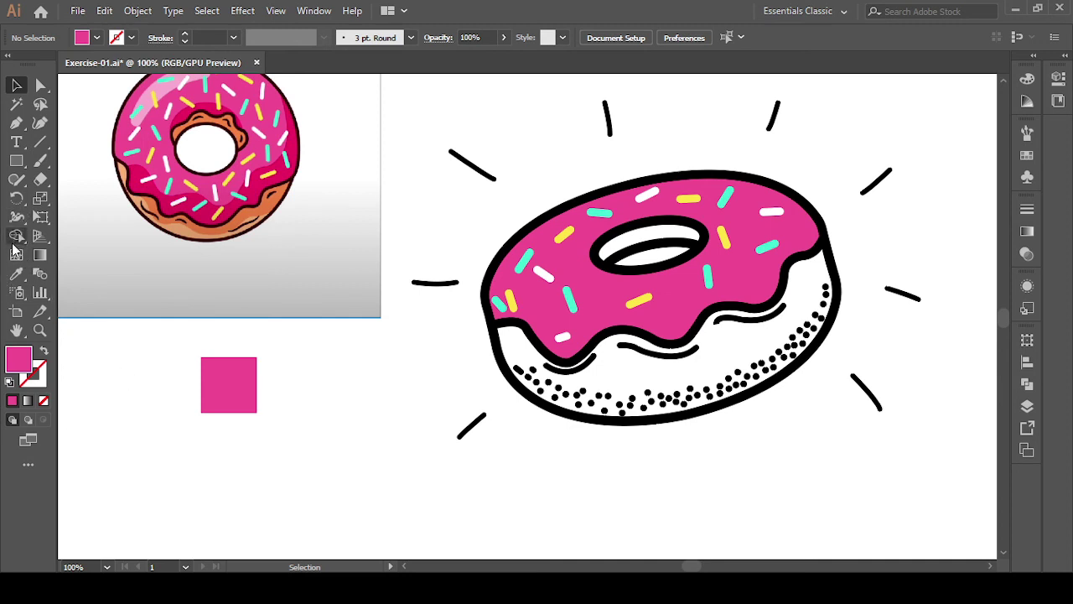
- Recolour the sample square with the reference's orange-brown
{"action": "left_click", "coordinate": [232, 396]}
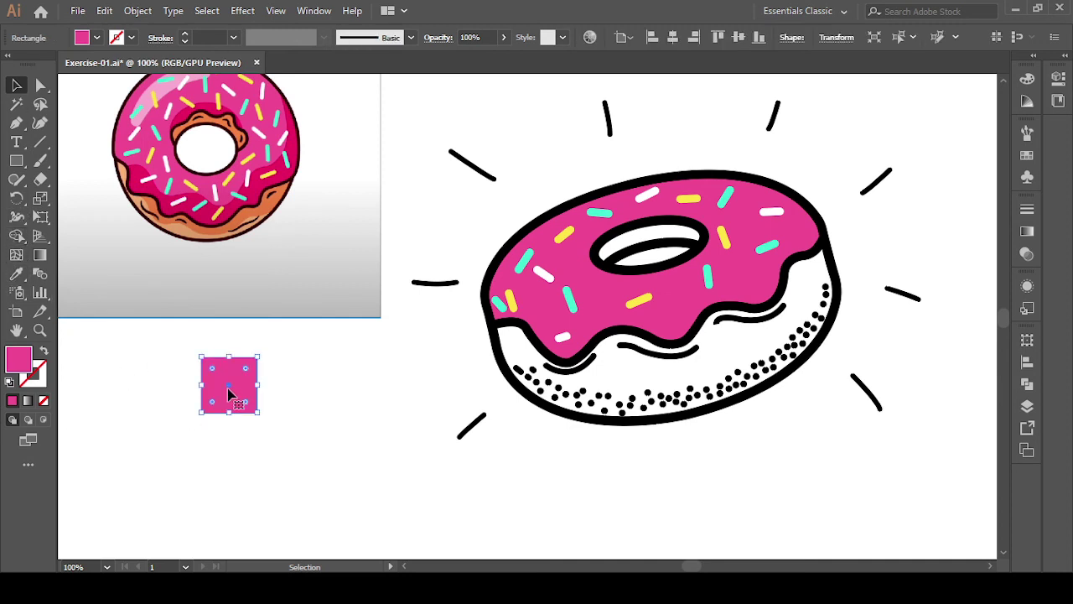
{"action": "left_click", "coordinate": [16, 273]}
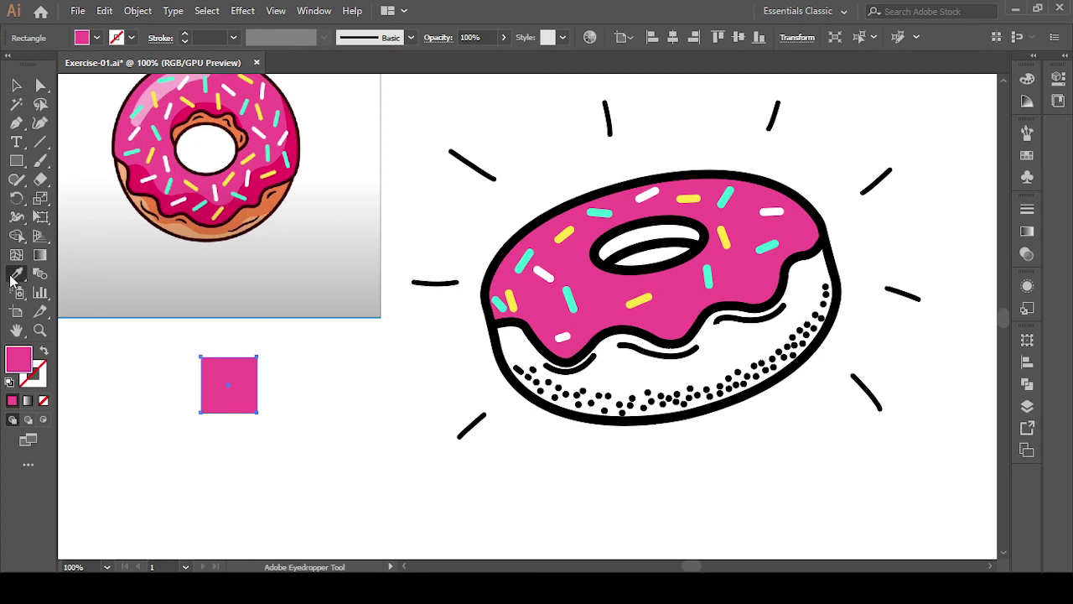
{"action": "left_click", "coordinate": [253, 210]}
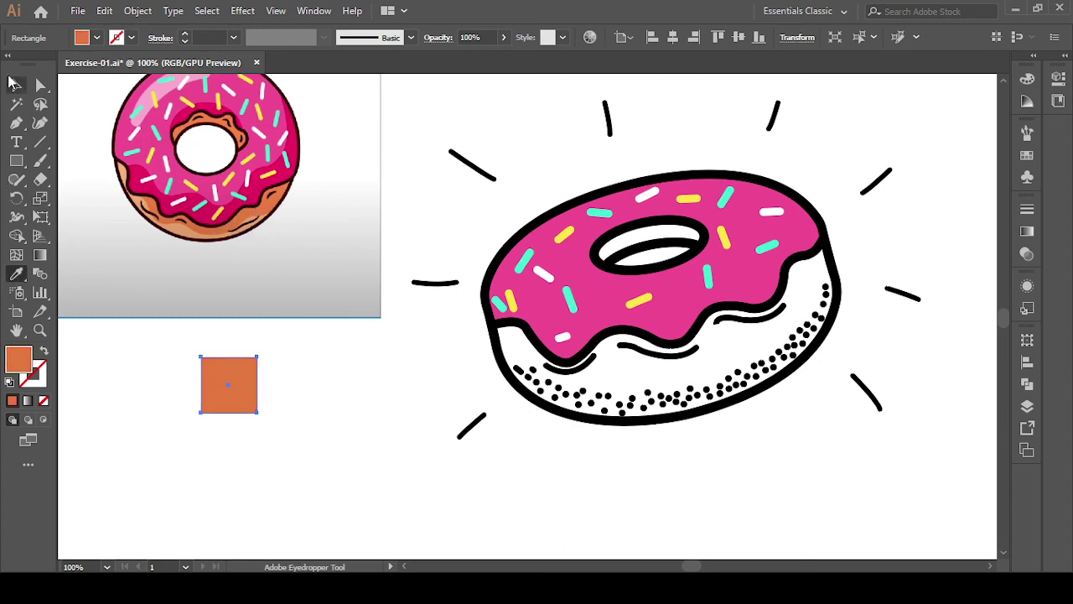
{"action": "left_click", "coordinate": [16, 85]}
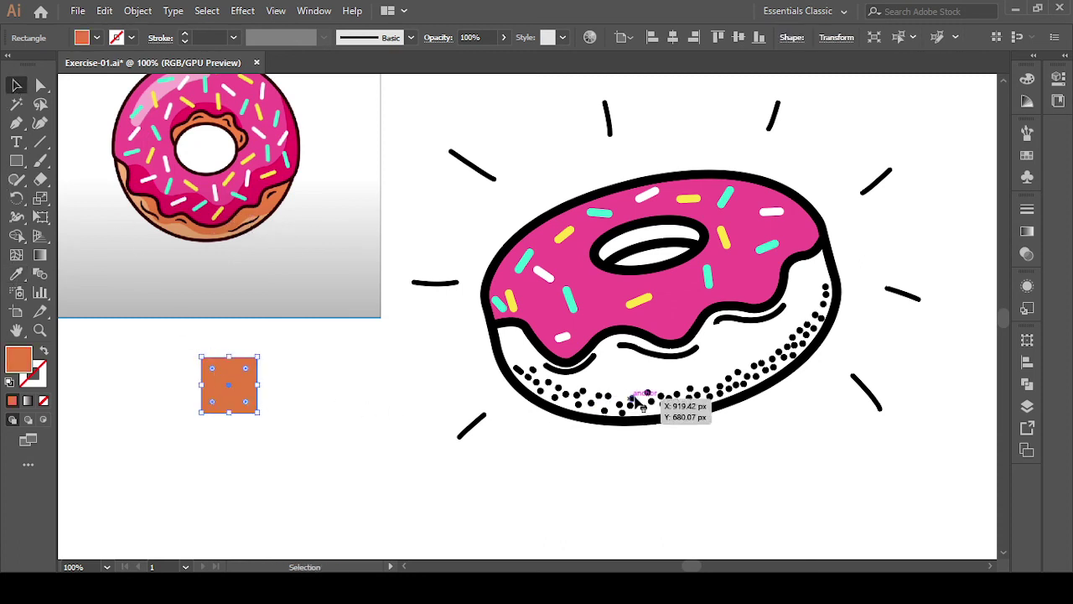
- Fill the donut's lower dough region orange using Shape Builder
{"action": "mouse_move", "coordinate": [411, 99]}
{"action": "left_mouse_down"}
{"action": "mouse_move", "coordinate": [761, 444]}
{"action": "mouse_move", "coordinate": [916, 504]}
{"action": "left_mouse_up"}
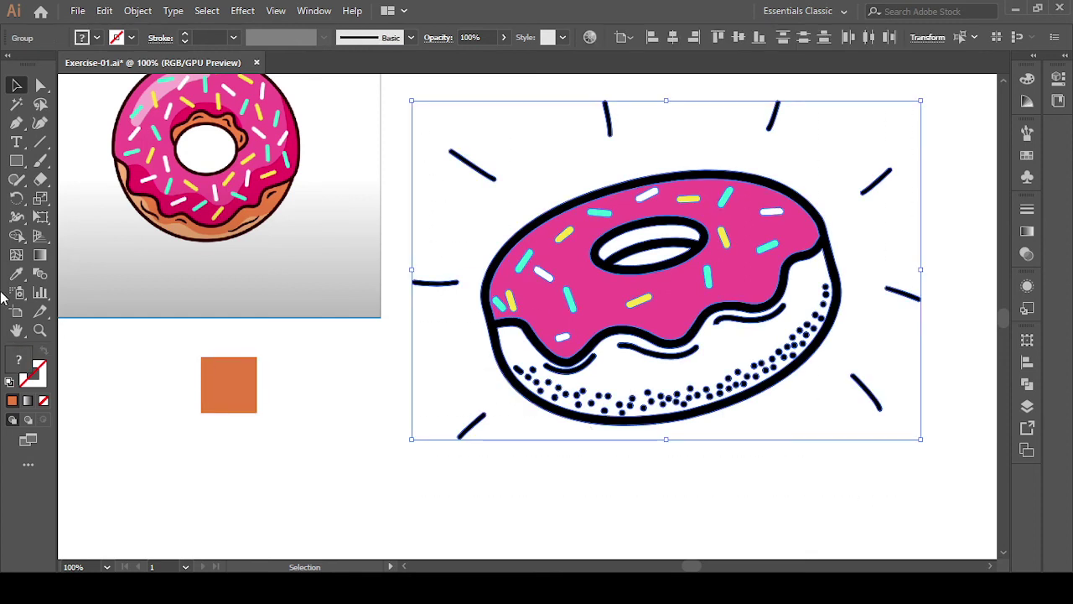
{"action": "left_click", "coordinate": [383, 432]}
{"action": "left_click_drag", "start_coordinate": [424, 126], "coordinate": [916, 520]}
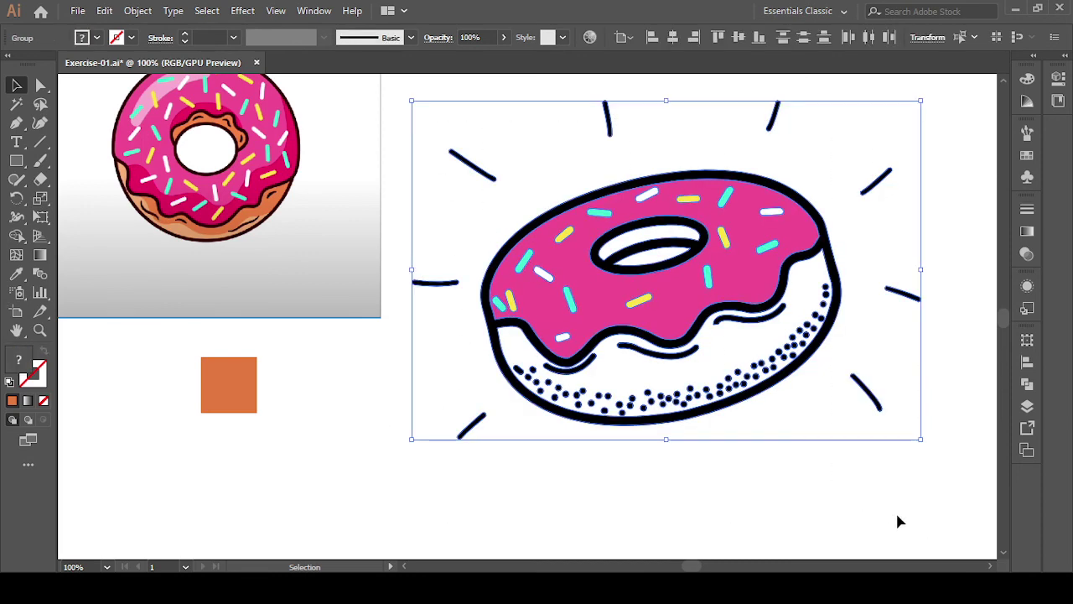
{"action": "left_click", "coordinate": [15, 238]}
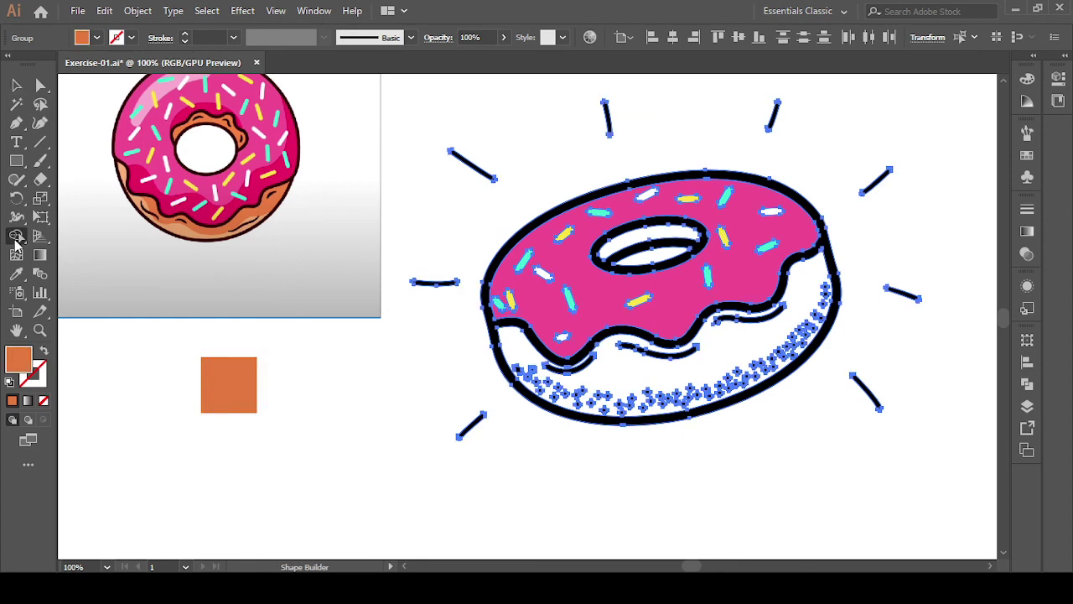
{"action": "left_click", "coordinate": [660, 381]}
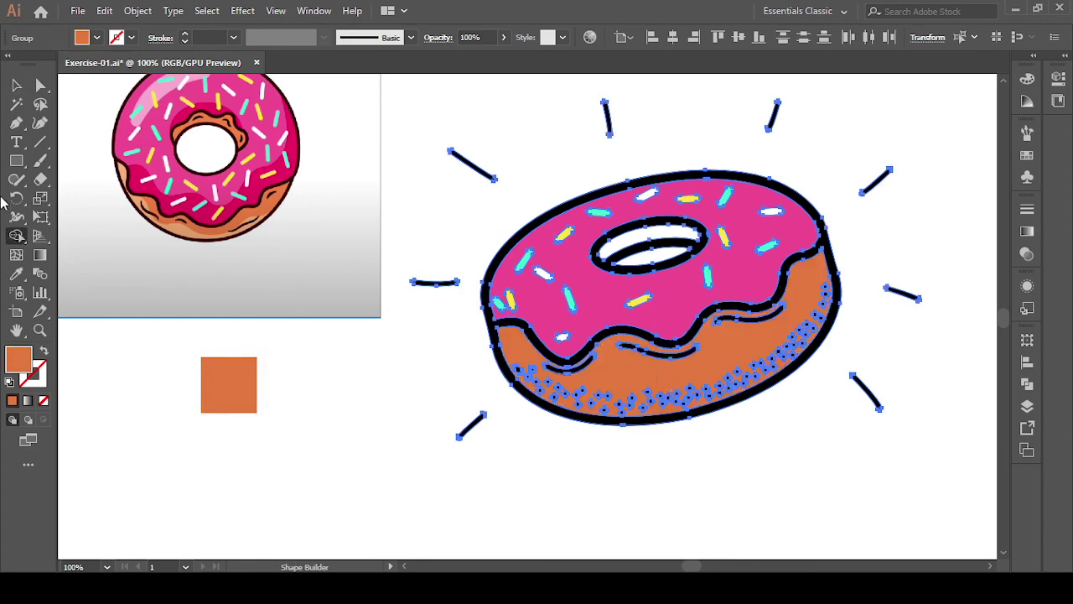
{"action": "left_click", "coordinate": [16, 85]}
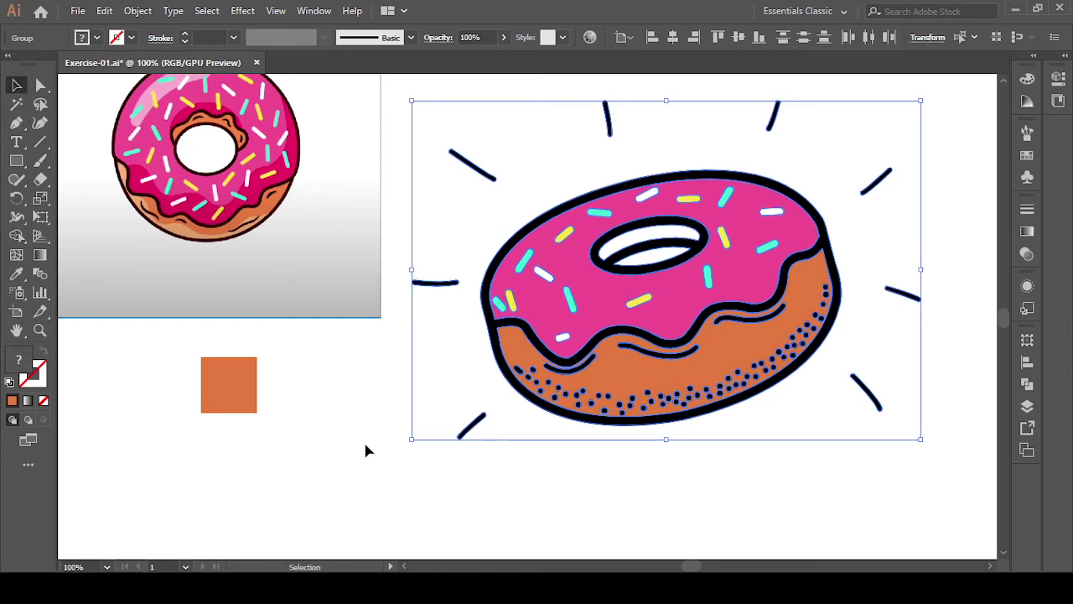
{"action": "left_click", "coordinate": [364, 443]}
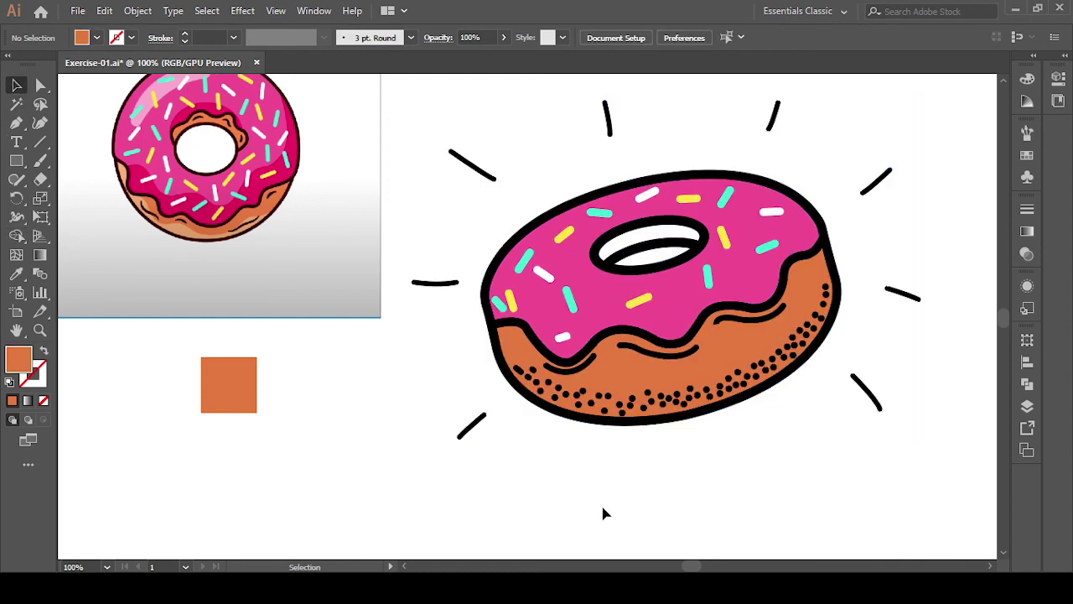
- Sample the reference pink onto the donut, then restore its original colours
{"action": "left_click", "coordinate": [602, 308]}
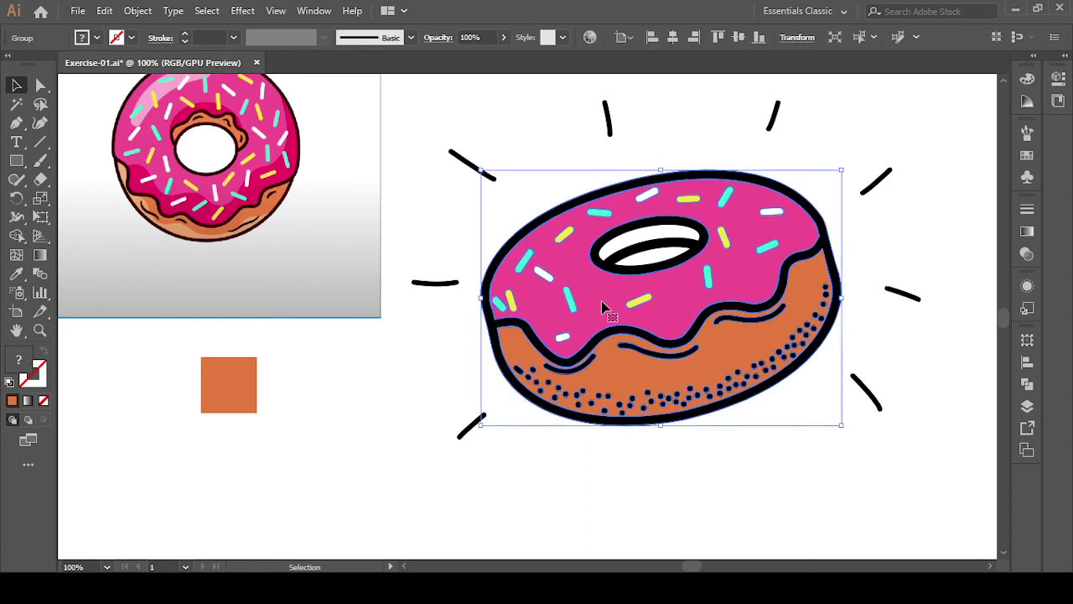
{"action": "left_click", "coordinate": [16, 273]}
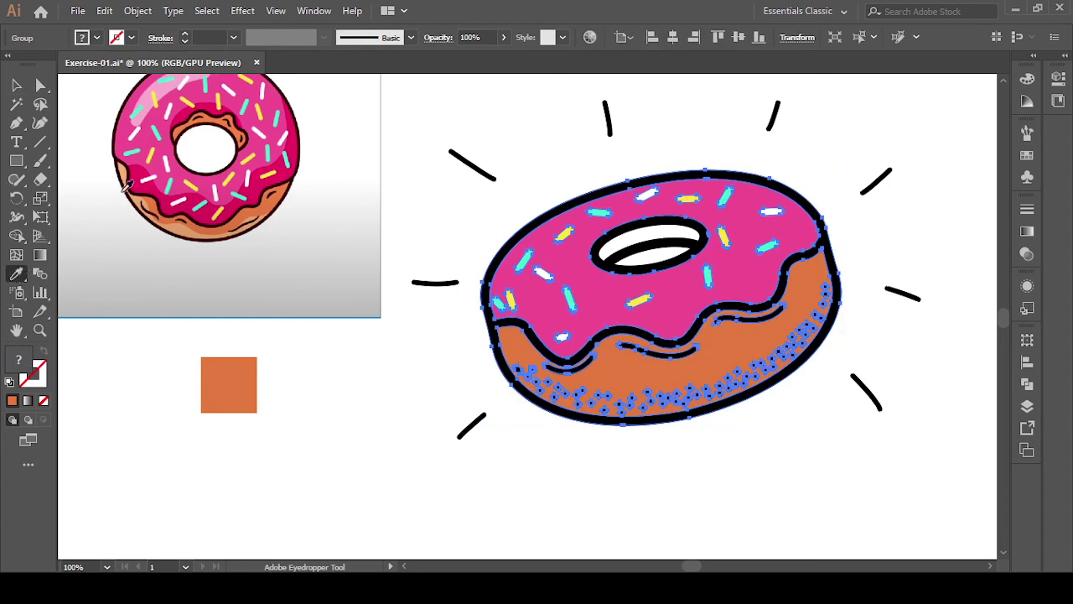
{"action": "left_click", "coordinate": [260, 186]}
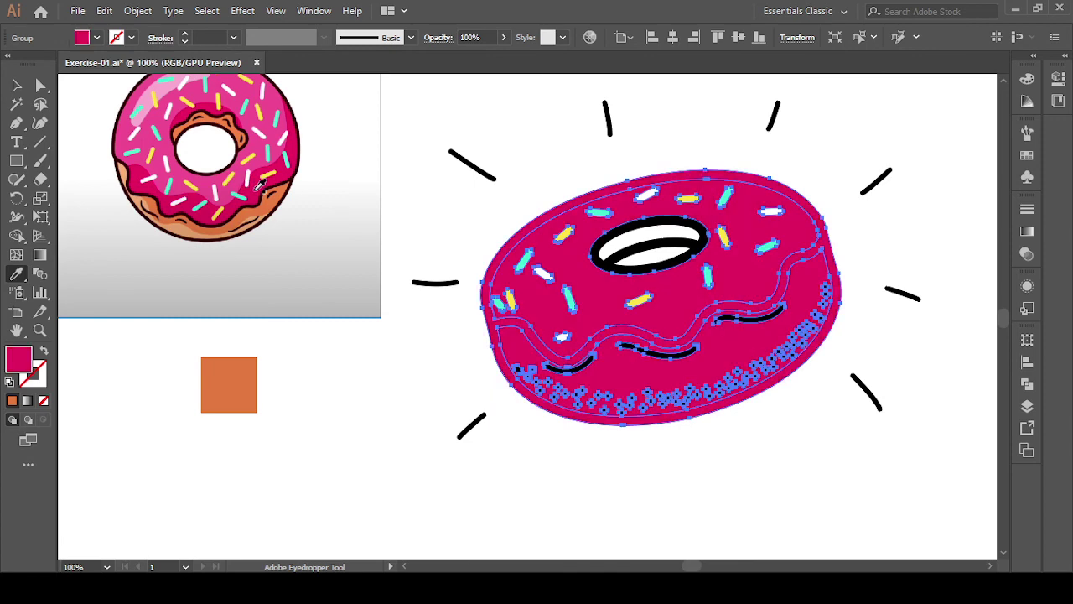
{"action": "left_click", "coordinate": [273, 242]}
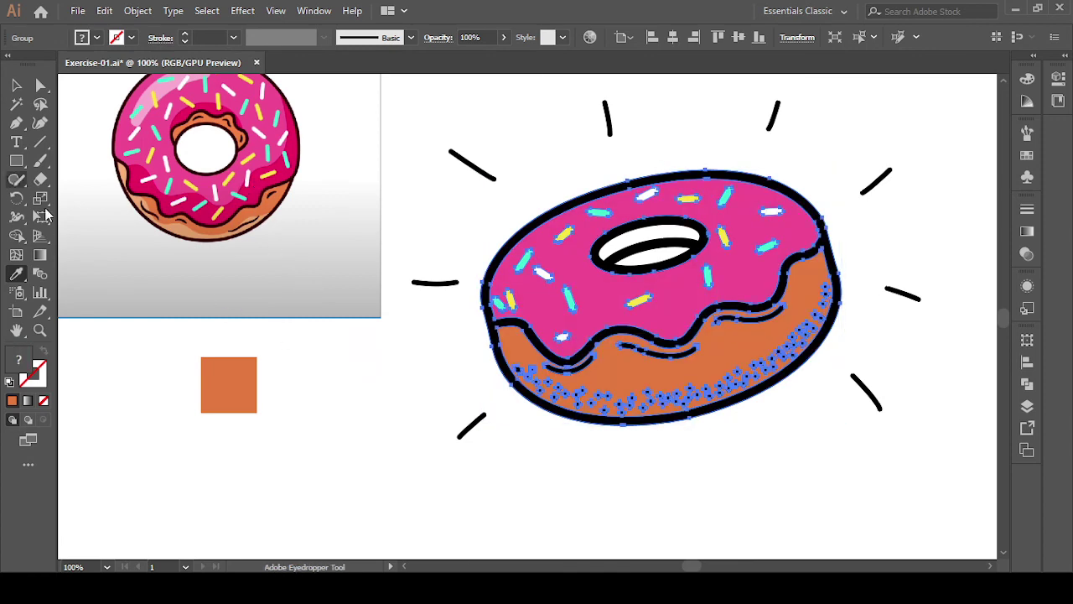
{"action": "left_click", "coordinate": [16, 84]}
{"action": "left_click", "coordinate": [335, 400]}
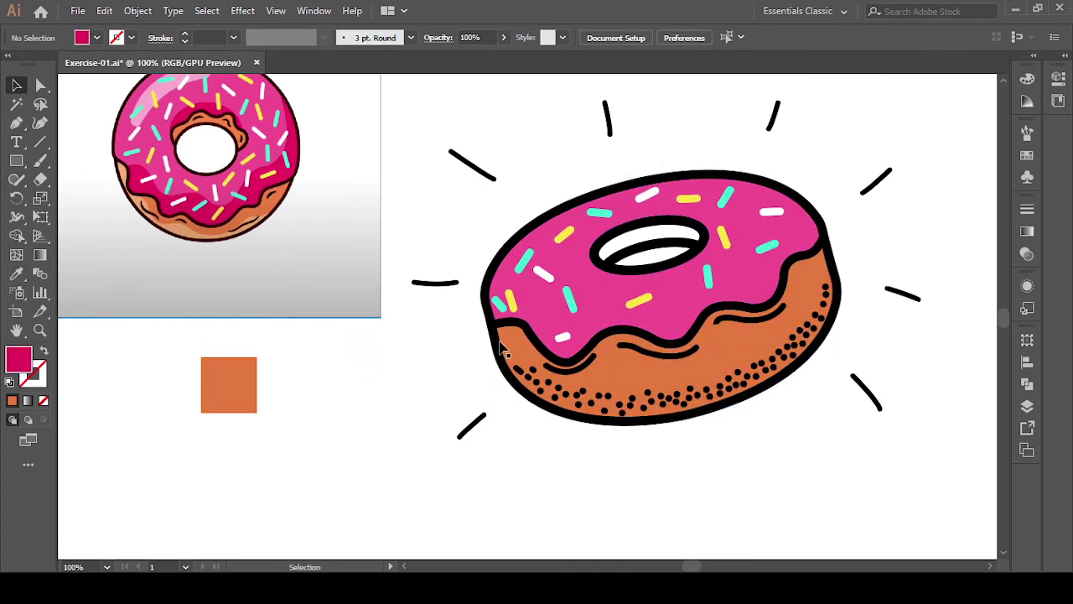
- Recolour the sample square with the reference's deeper pink
{"action": "left_click", "coordinate": [547, 323]}
{"action": "left_click", "coordinate": [358, 351]}
{"action": "left_click", "coordinate": [209, 381]}
{"action": "left_click", "coordinate": [15, 273]}
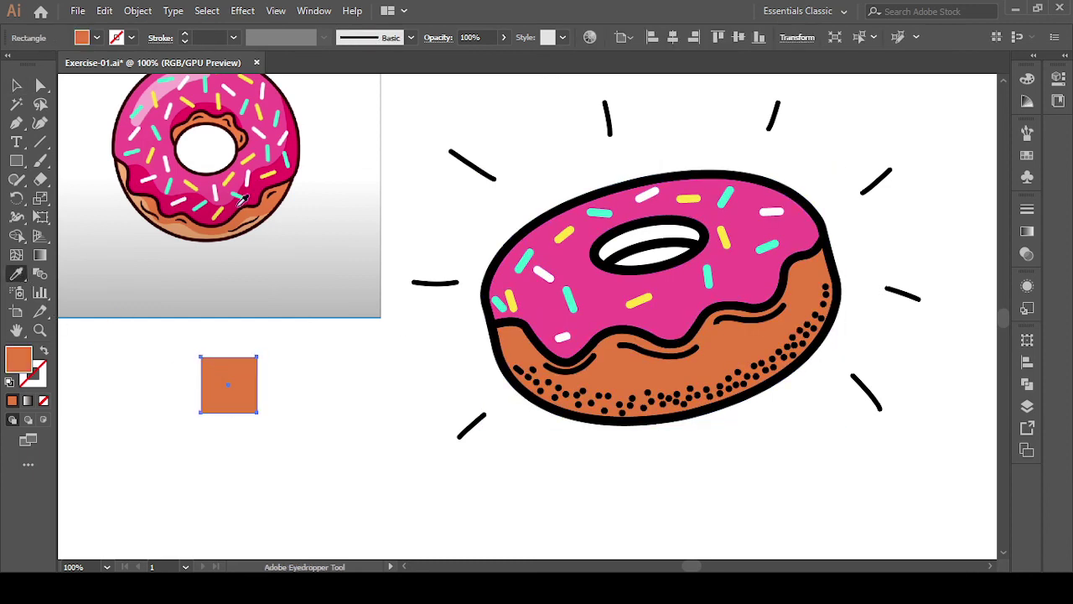
{"action": "left_click", "coordinate": [260, 185]}
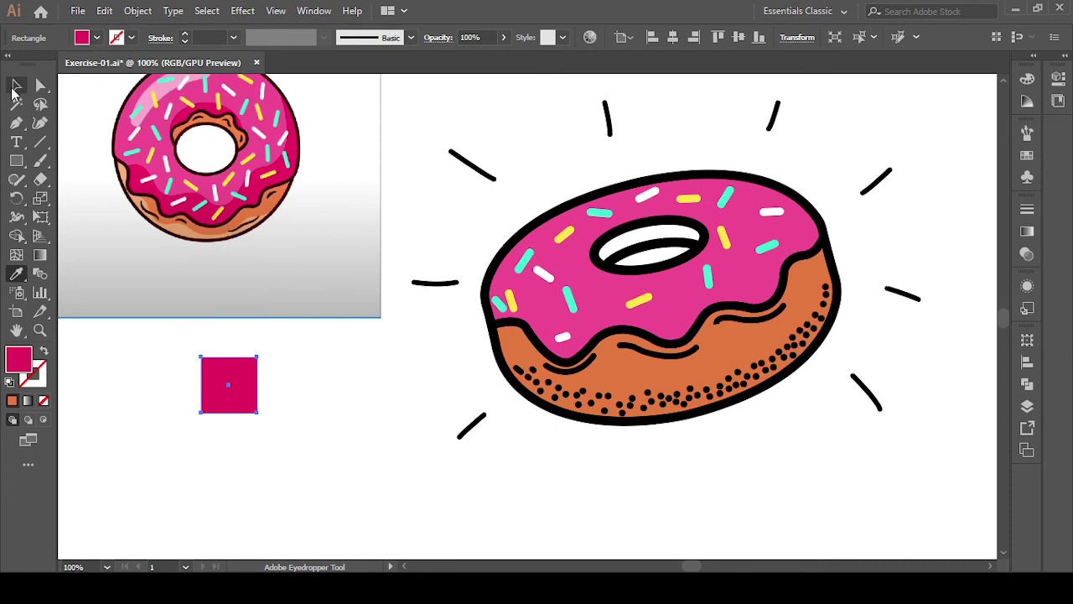
{"action": "left_click", "coordinate": [16, 86]}
{"action": "left_click", "coordinate": [369, 382]}
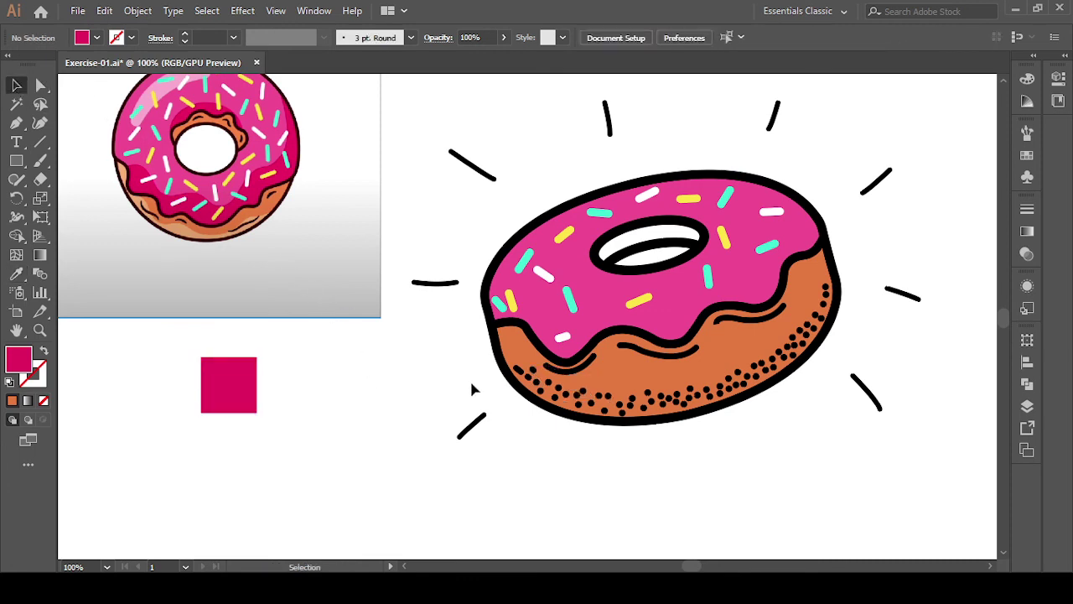
- Fill the donut's glaze region with the deeper magenta using Shape Builder
{"action": "mouse_move", "coordinate": [417, 106]}
{"action": "left_mouse_down"}
{"action": "mouse_move", "coordinate": [611, 371]}
{"action": "mouse_move", "coordinate": [918, 531]}
{"action": "left_mouse_up"}
{"action": "left_click", "coordinate": [16, 274]}
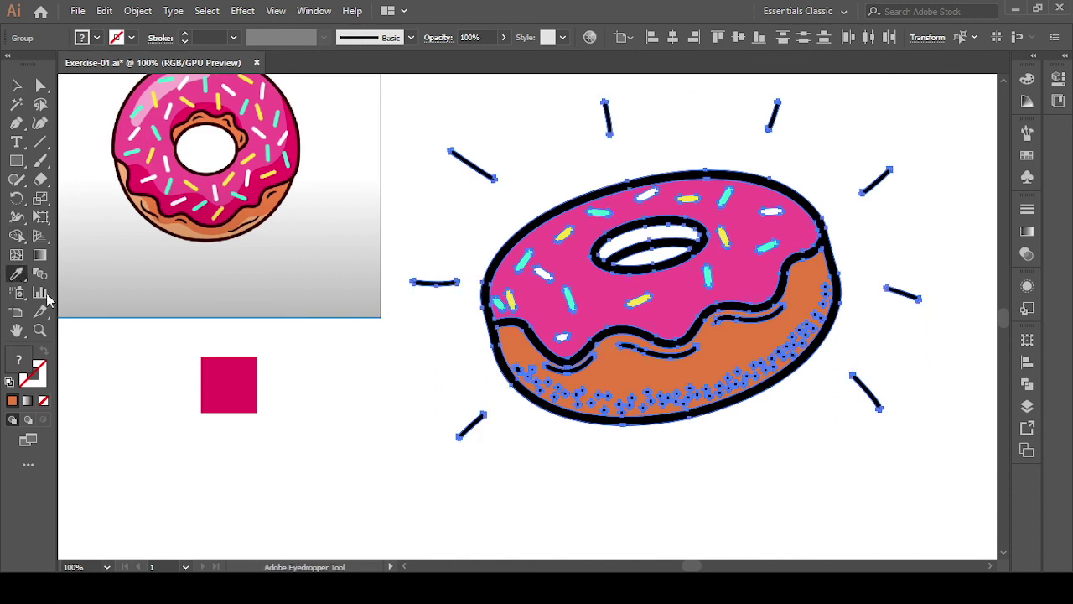
{"action": "left_click", "coordinate": [226, 372]}
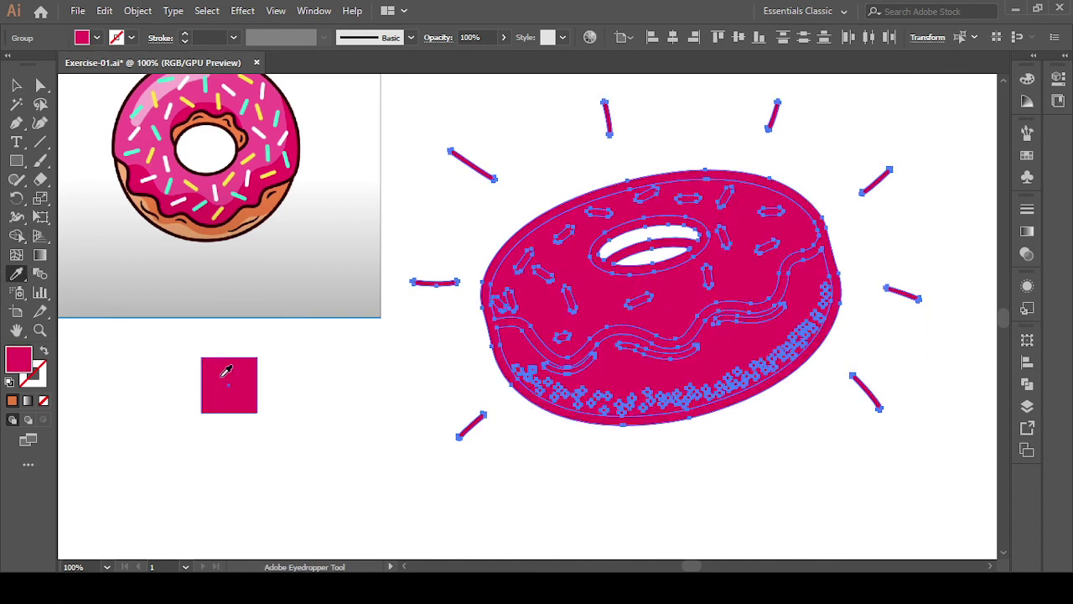
{"action": "key", "text": "ctrl+z"}
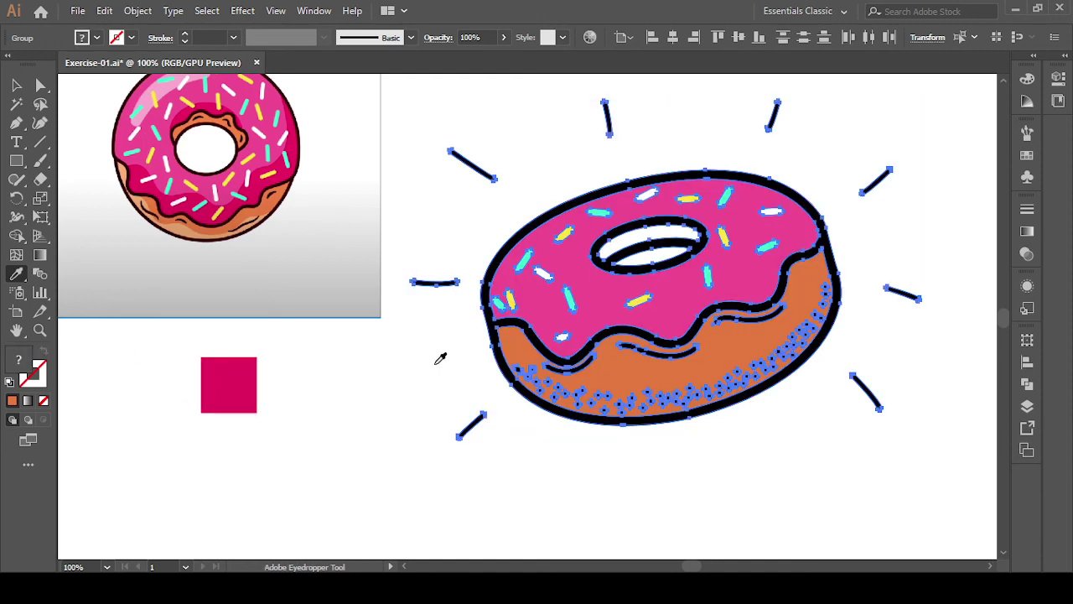
{"action": "left_click", "coordinate": [21, 240]}
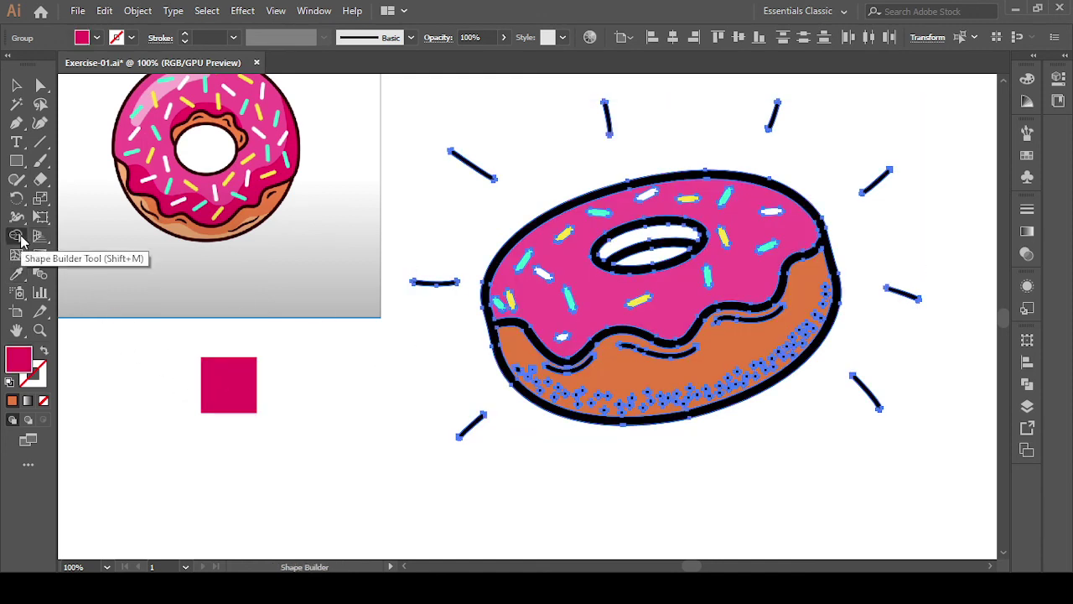
{"action": "left_click", "coordinate": [602, 306]}
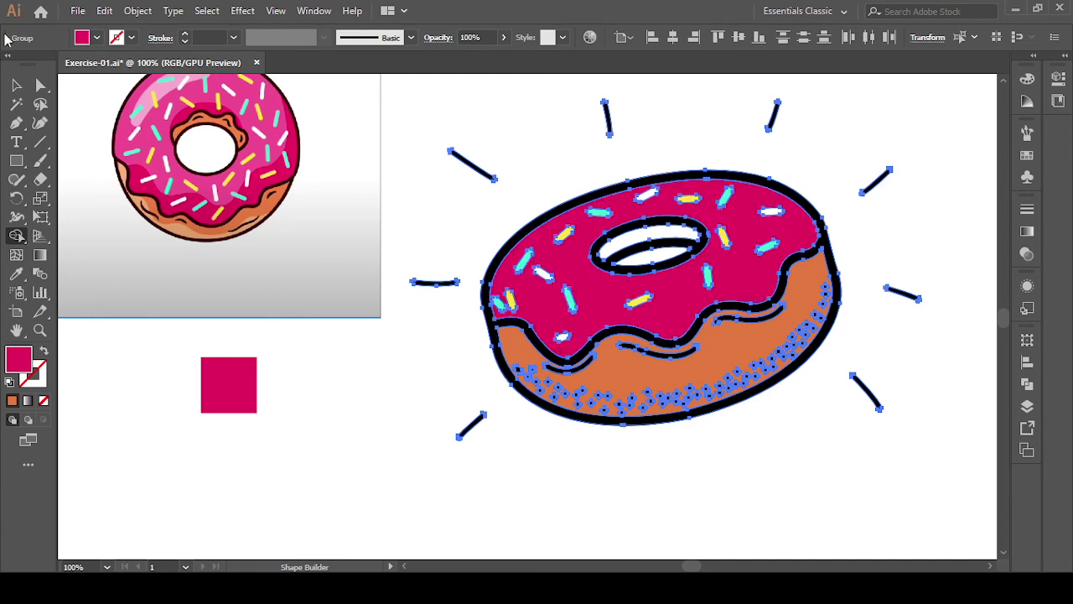
{"action": "left_click", "coordinate": [16, 85]}
{"action": "left_click", "coordinate": [364, 432]}
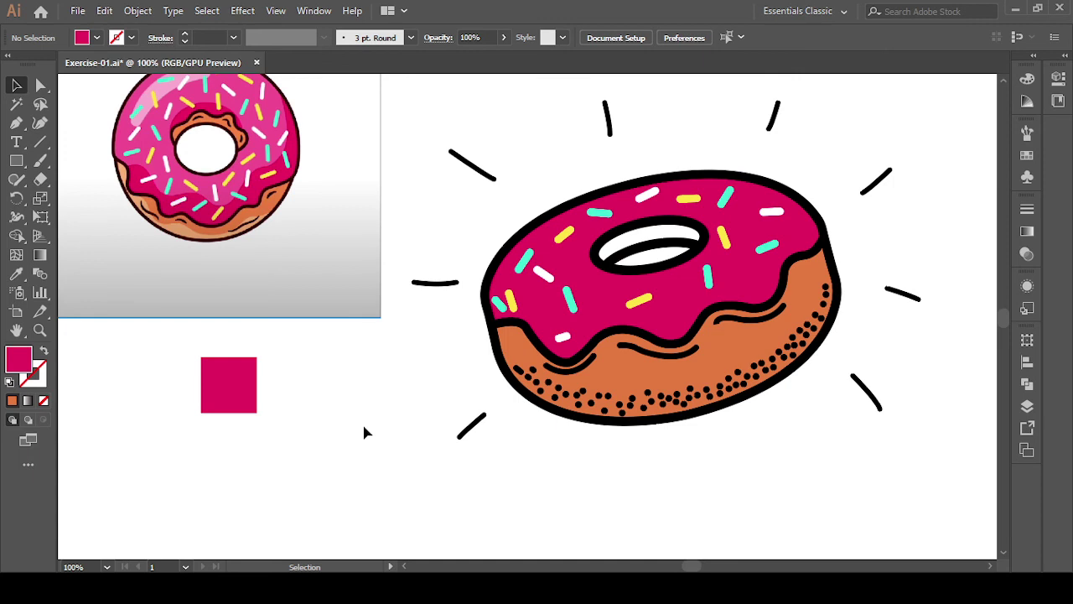
{"action": "left_click", "coordinate": [17, 237]}
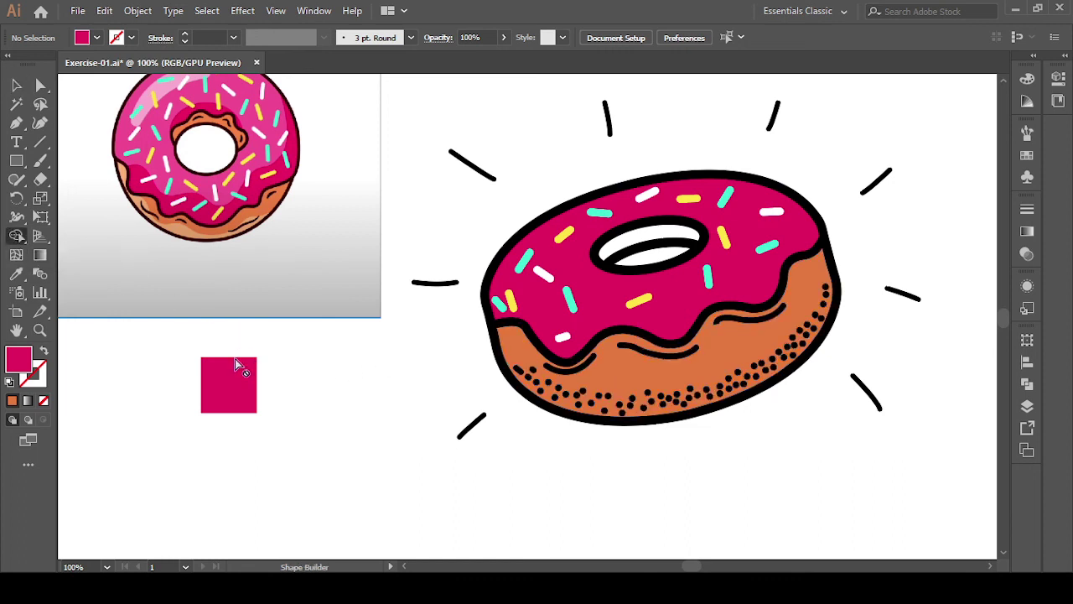
{"action": "left_click", "coordinate": [16, 85]}
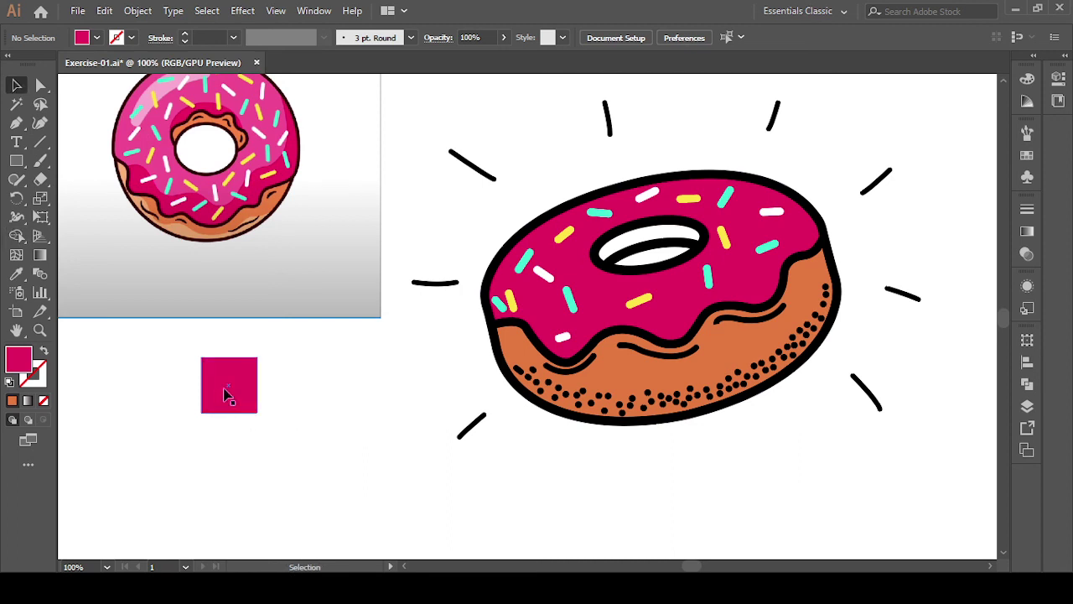
- Sample the reference base's orange into the square and adjust it to #ed6326
{"action": "left_click", "coordinate": [223, 399]}
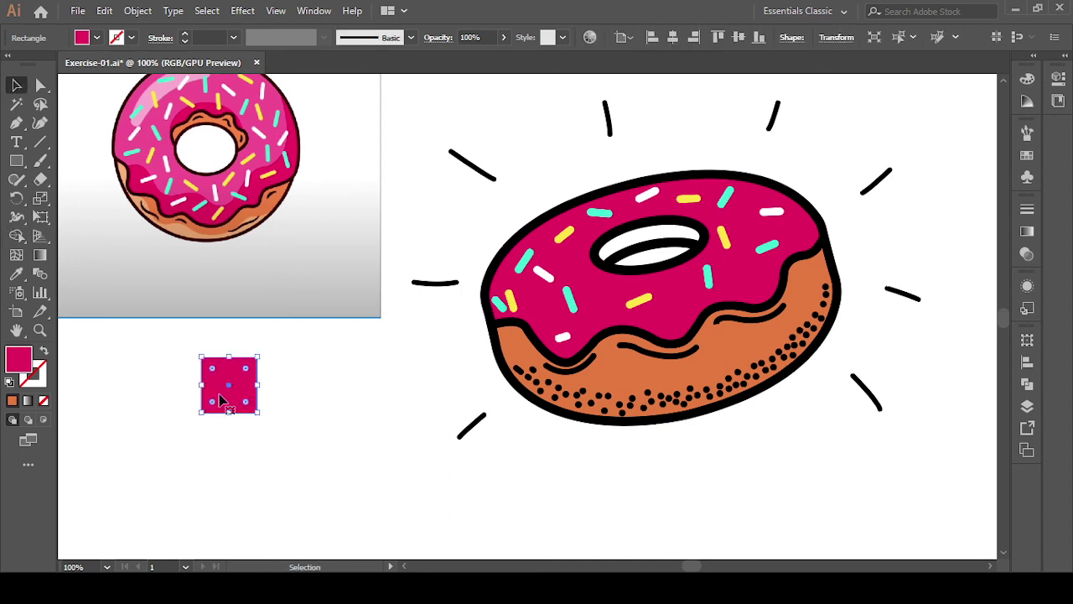
{"action": "left_click", "coordinate": [16, 274]}
{"action": "left_click", "coordinate": [266, 201]}
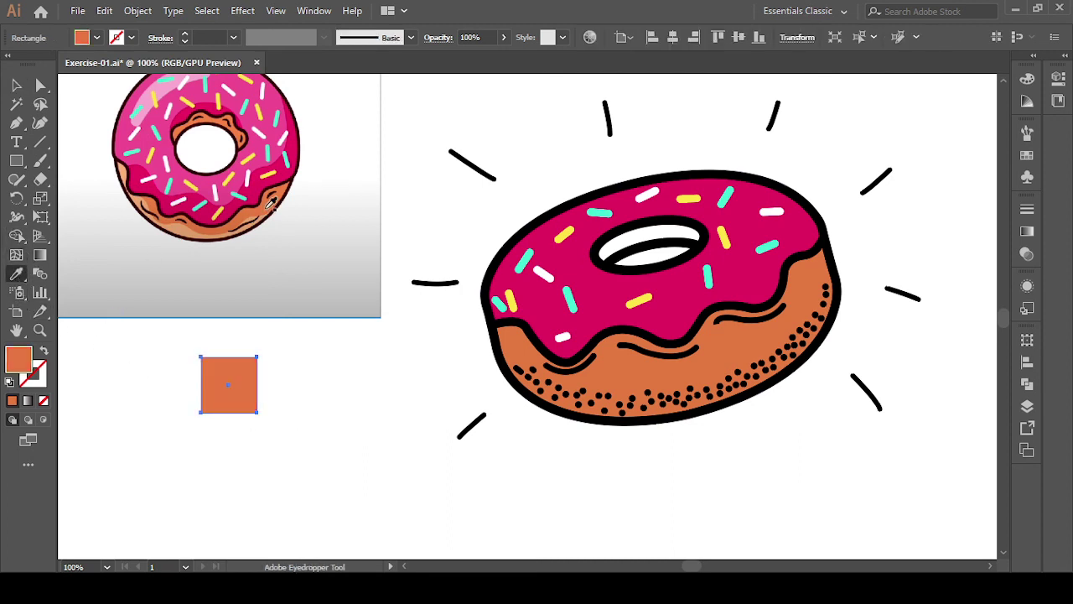
{"action": "left_click", "coordinate": [16, 84]}
{"action": "left_click", "coordinate": [185, 385]}
{"action": "left_click", "coordinate": [239, 388]}
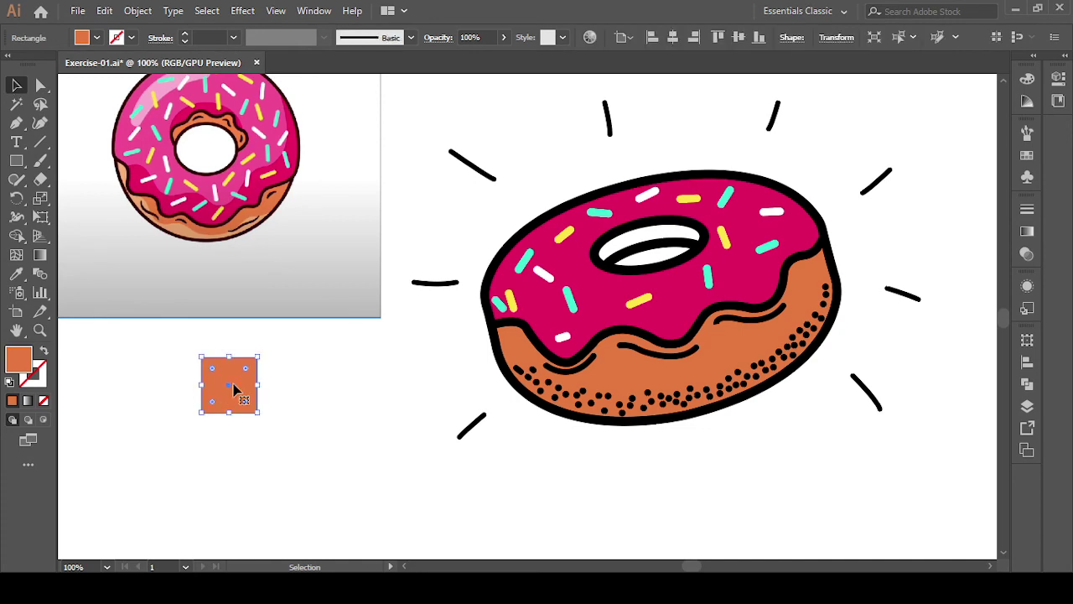
{"action": "double_click", "coordinate": [21, 365]}
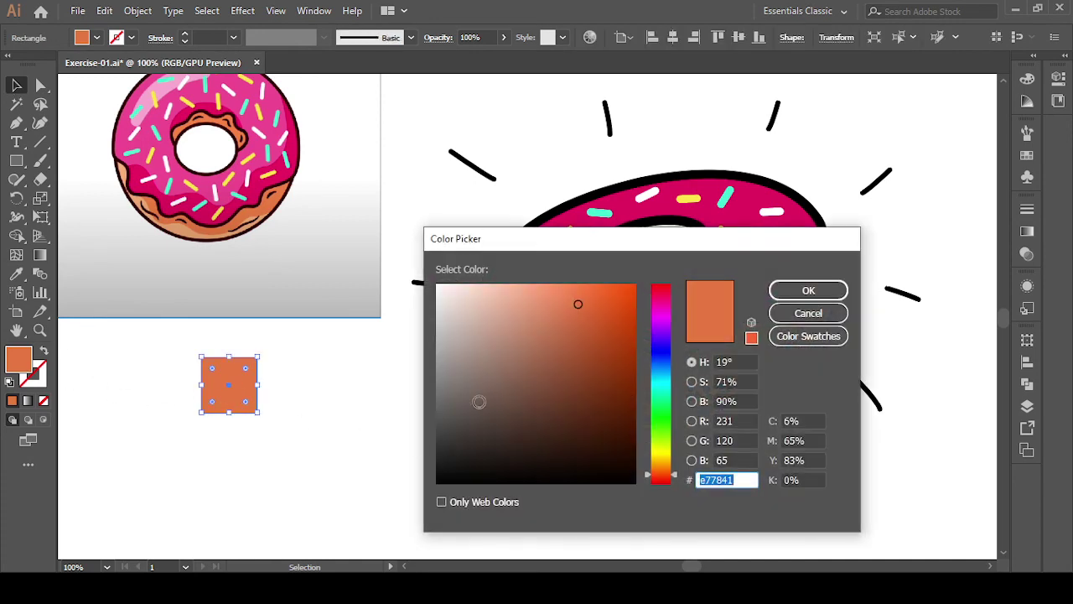
{"action": "left_click_drag", "start_coordinate": [579, 304], "coordinate": [603, 298]}
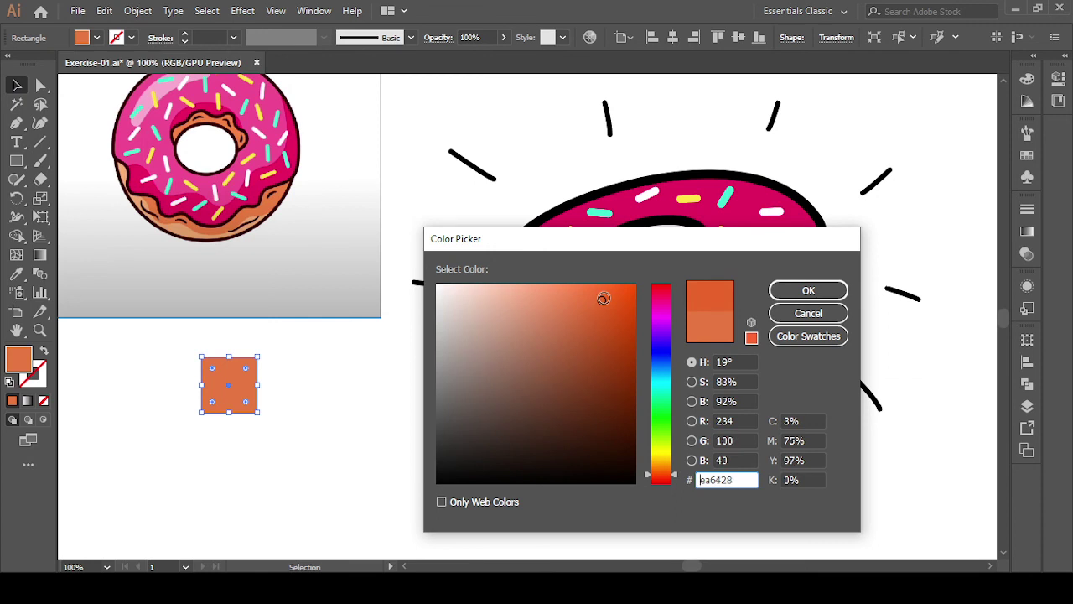
{"action": "left_click_drag", "start_coordinate": [603, 298], "coordinate": [605, 297]}
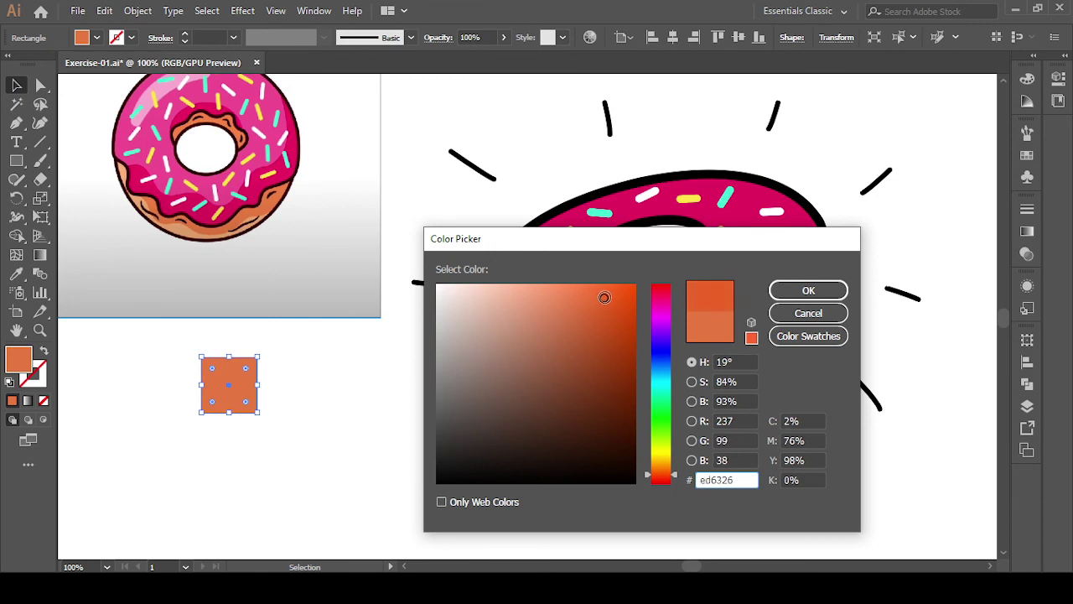
{"action": "left_click", "coordinate": [809, 290]}
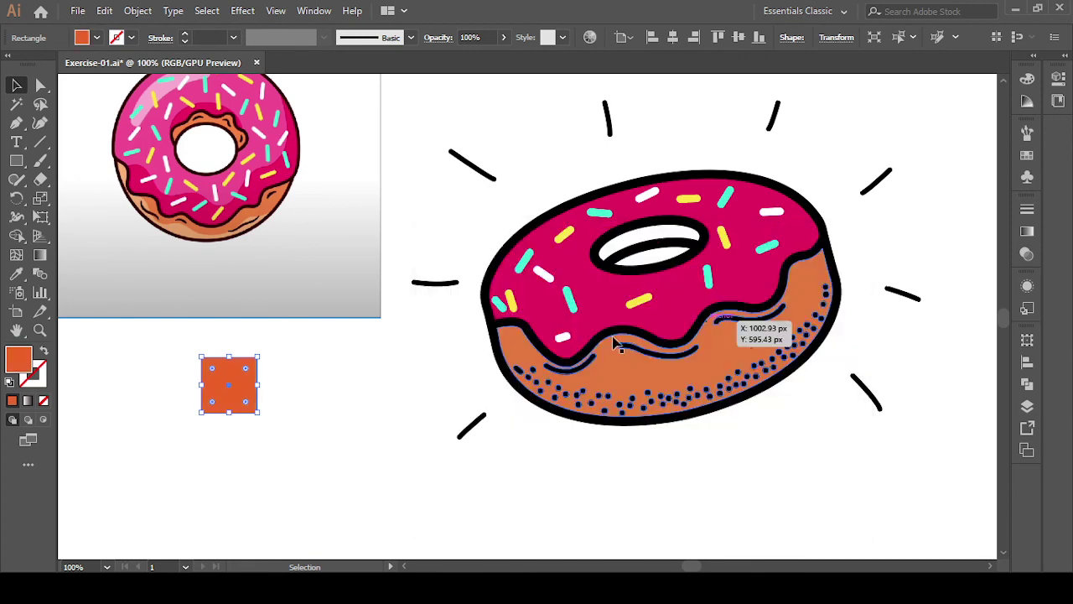
{"action": "left_click", "coordinate": [307, 431]}
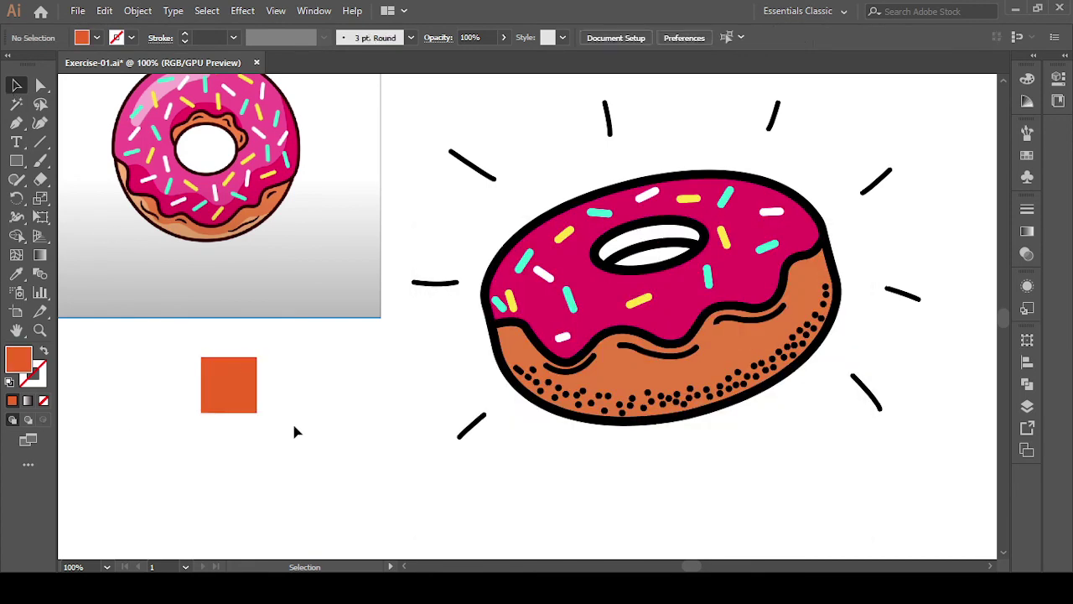
- Refill the selected donut's cake base with the #ed6326 orange via Shape Builder
{"action": "left_click_drag", "start_coordinate": [272, 428], "coordinate": [302, 430]}
{"action": "left_click", "coordinate": [360, 415]}
{"action": "mouse_move", "coordinate": [431, 103]}
{"action": "left_mouse_down"}
{"action": "mouse_move", "coordinate": [871, 467]}
{"action": "mouse_move", "coordinate": [909, 464]}
{"action": "left_mouse_up"}
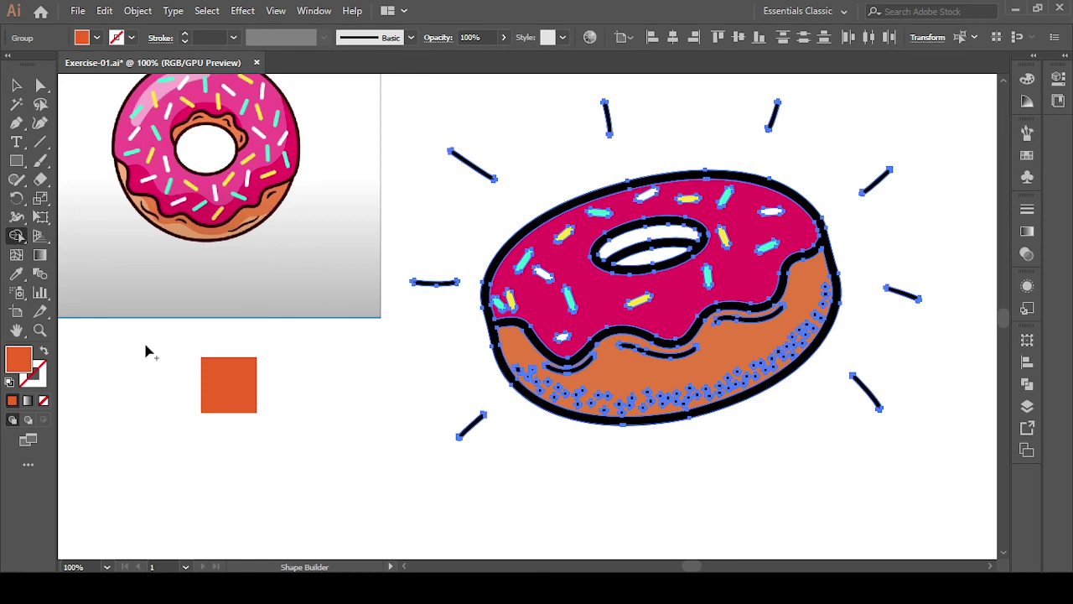
{"action": "left_click", "coordinate": [644, 383]}
{"action": "key", "text": "v"}
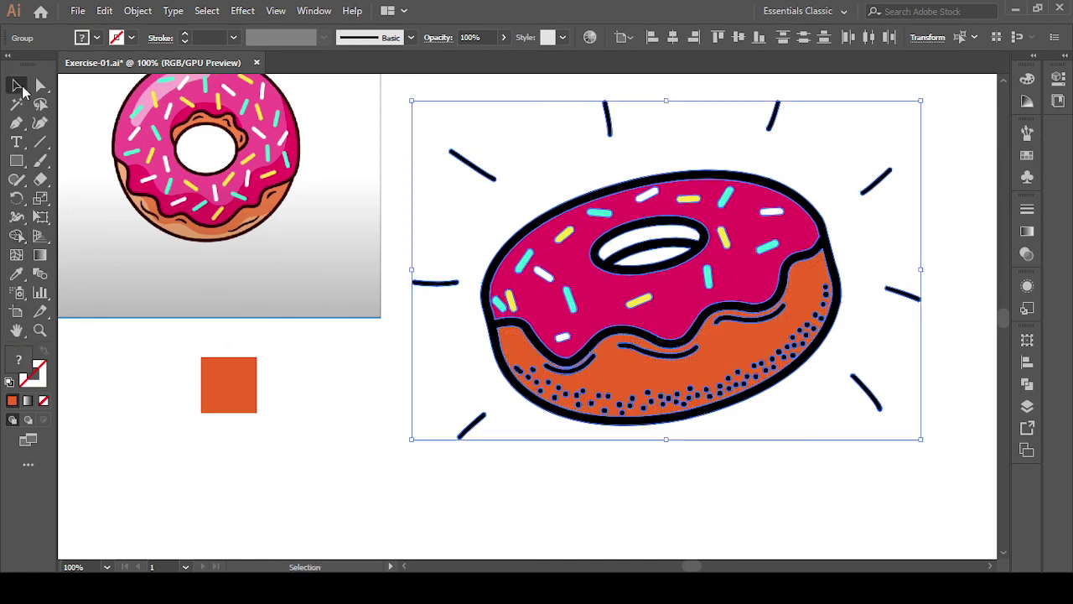
{"action": "left_click", "coordinate": [336, 424]}
- Delete the orange sample square and the reference donut image
{"action": "key", "text": "ctrl+minus"}
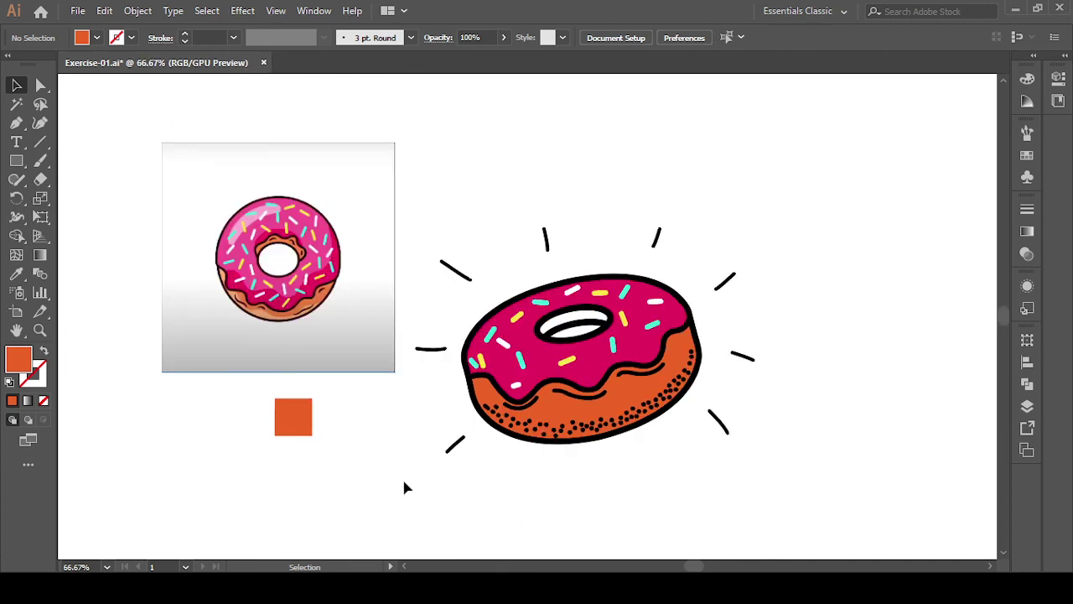
{"action": "mouse_move", "coordinate": [401, 476]}
{"action": "left_mouse_down"}
{"action": "mouse_move", "coordinate": [622, 393]}
{"action": "mouse_move", "coordinate": [549, 464]}
{"action": "mouse_move", "coordinate": [571, 495]}
{"action": "left_mouse_up"}
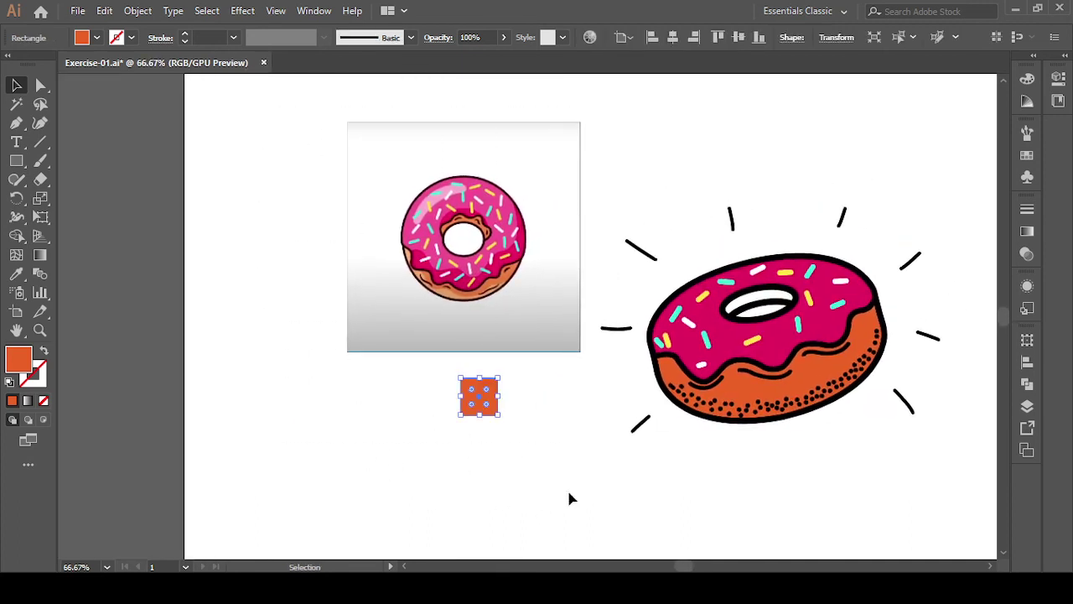
{"action": "key", "text": "Delete"}
{"action": "key", "text": "a"}
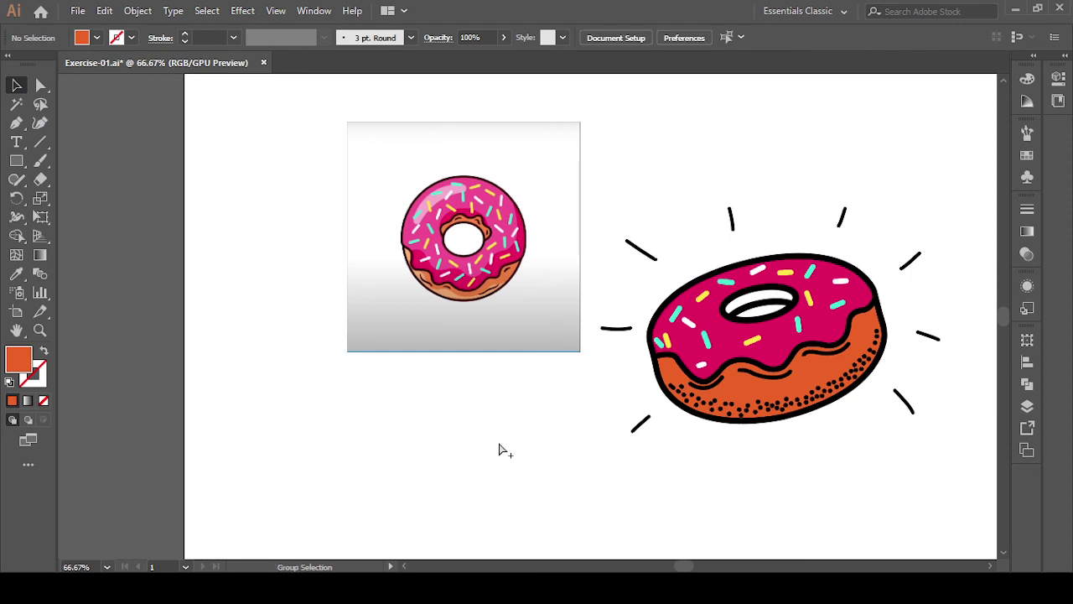
{"action": "key", "text": "v"}
{"action": "key", "text": "Delete"}
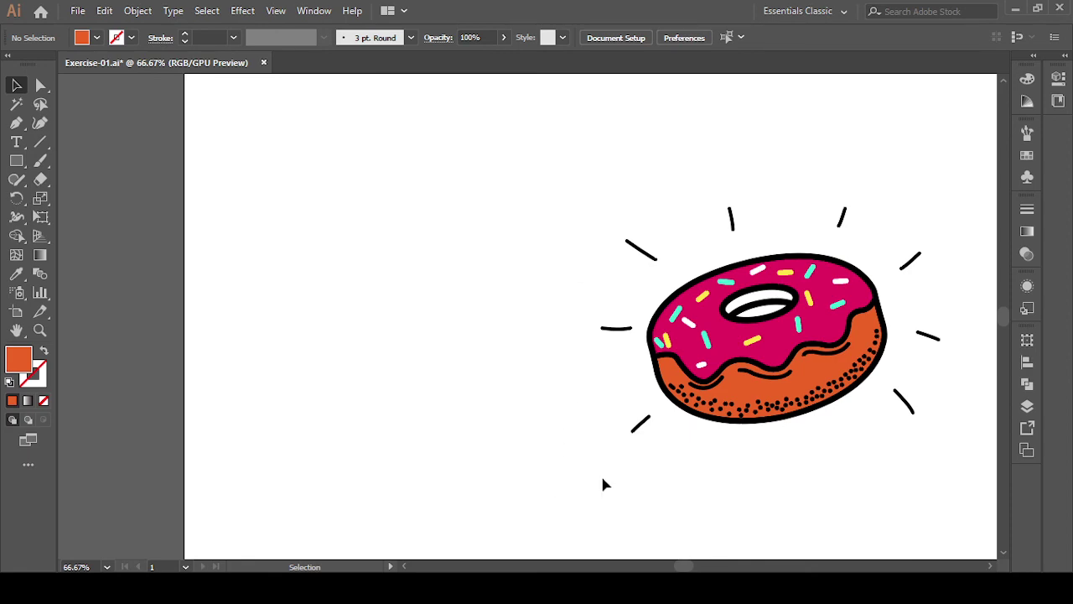
- Move the donut right and remove an accidental red copy of it
{"action": "mouse_move", "coordinate": [602, 478]}
{"action": "left_mouse_down"}
{"action": "mouse_move", "coordinate": [377, 423]}
{"action": "mouse_move", "coordinate": [288, 415]}
{"action": "left_mouse_up"}
{"action": "left_click_drag", "start_coordinate": [204, 163], "coordinate": [680, 438]}
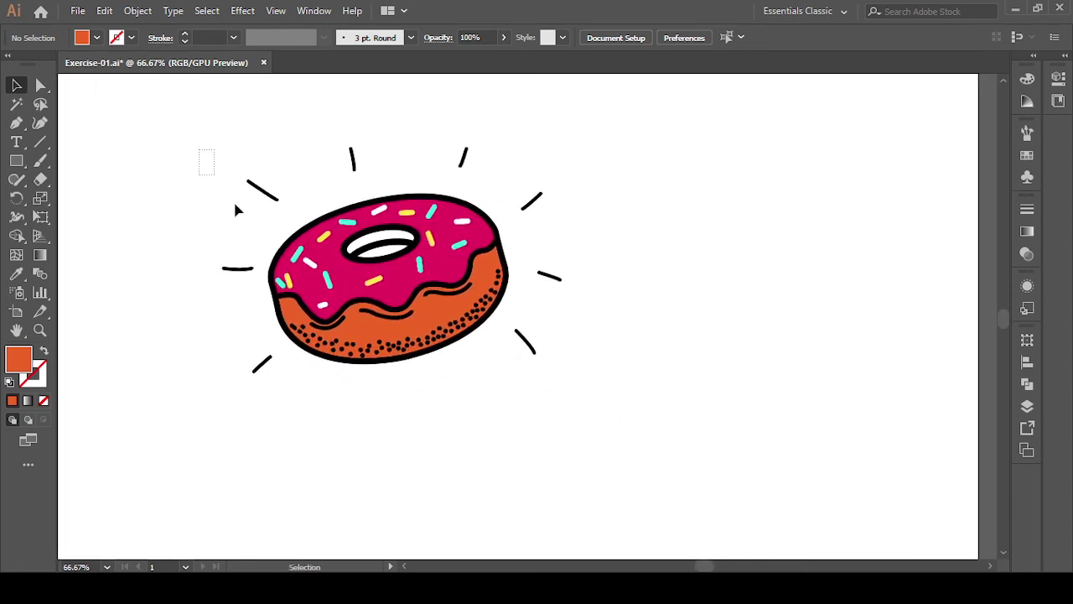
{"action": "left_click", "coordinate": [682, 450]}
{"action": "mouse_move", "coordinate": [390, 285]}
{"action": "left_mouse_down"}
{"action": "mouse_move", "coordinate": [891, 294]}
{"action": "mouse_move", "coordinate": [839, 300]}
{"action": "left_mouse_up"}
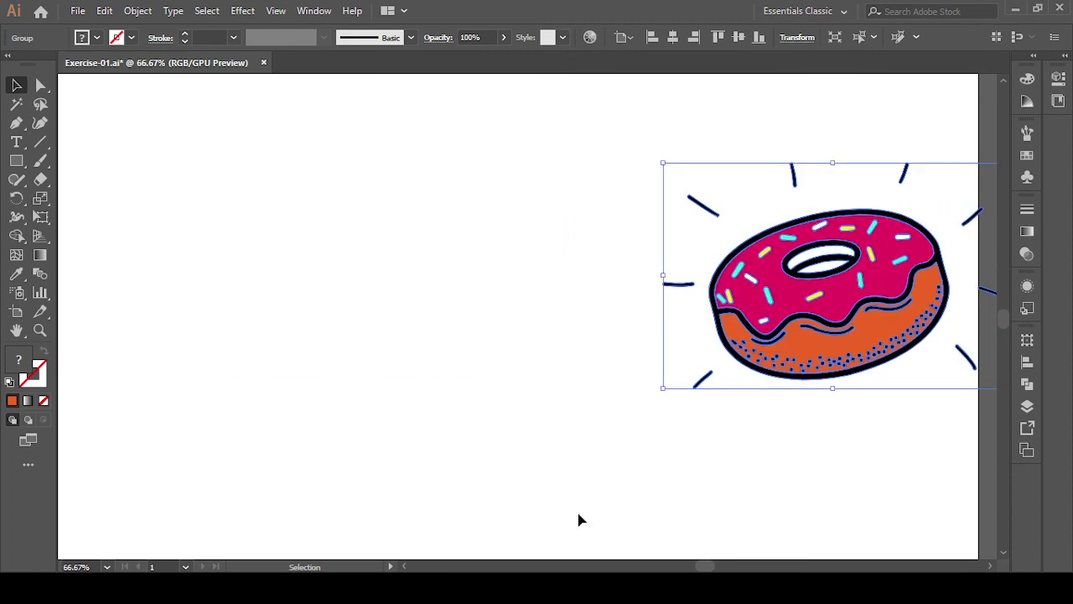
{"action": "left_click", "coordinate": [607, 429]}
{"action": "key", "text": "ctrl+f"}
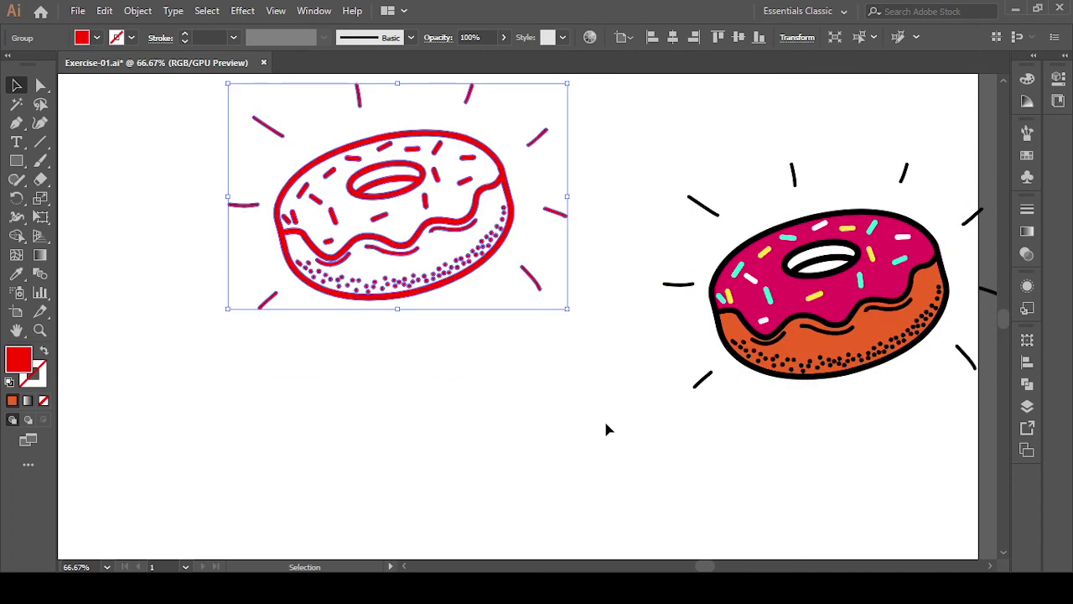
{"action": "key", "text": "Delete"}
{"action": "scroll", "coordinate": [605, 421], "scroll_direction": "down", "scroll_amount": 3}
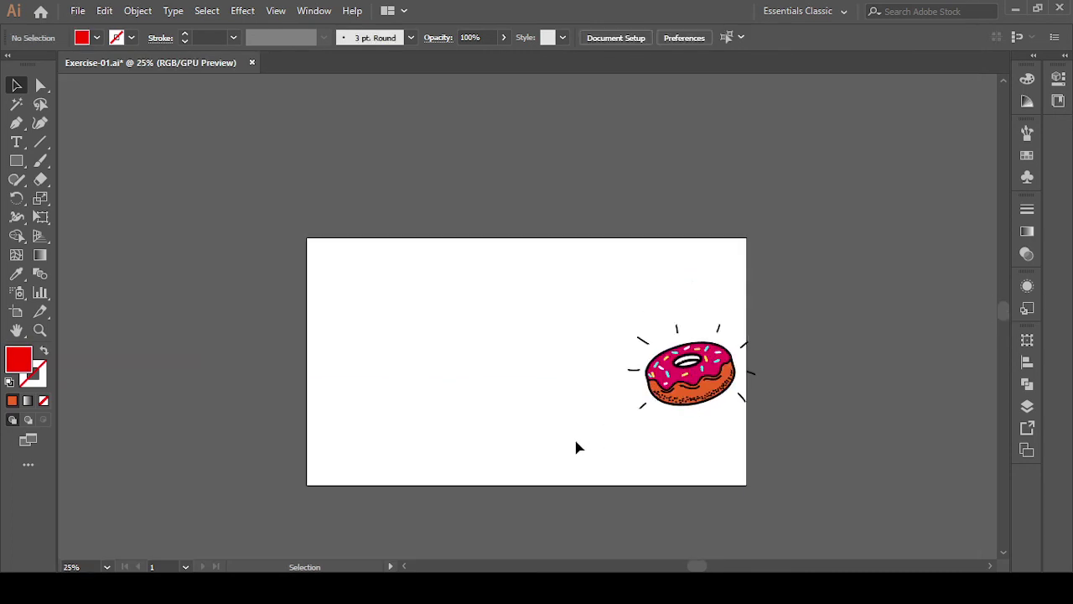
{"action": "scroll", "coordinate": [656, 378], "scroll_direction": "left", "scroll_amount": 2}
- Centre the donut group horizontally and vertically on the artboard
{"action": "left_click_drag", "start_coordinate": [880, 444], "coordinate": [880, 444]}
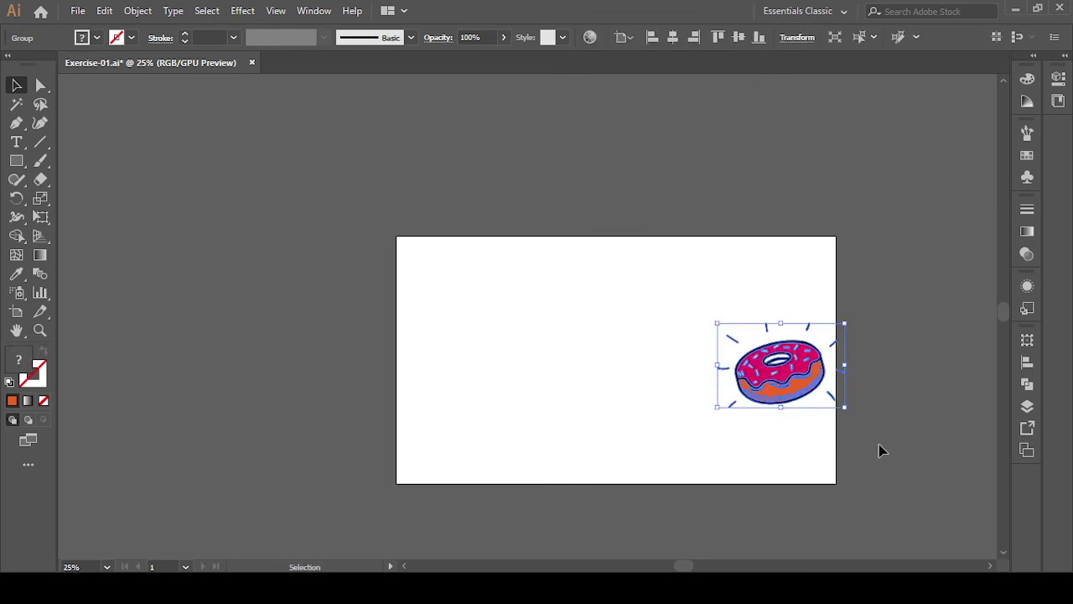
{"action": "left_click", "coordinate": [673, 37]}
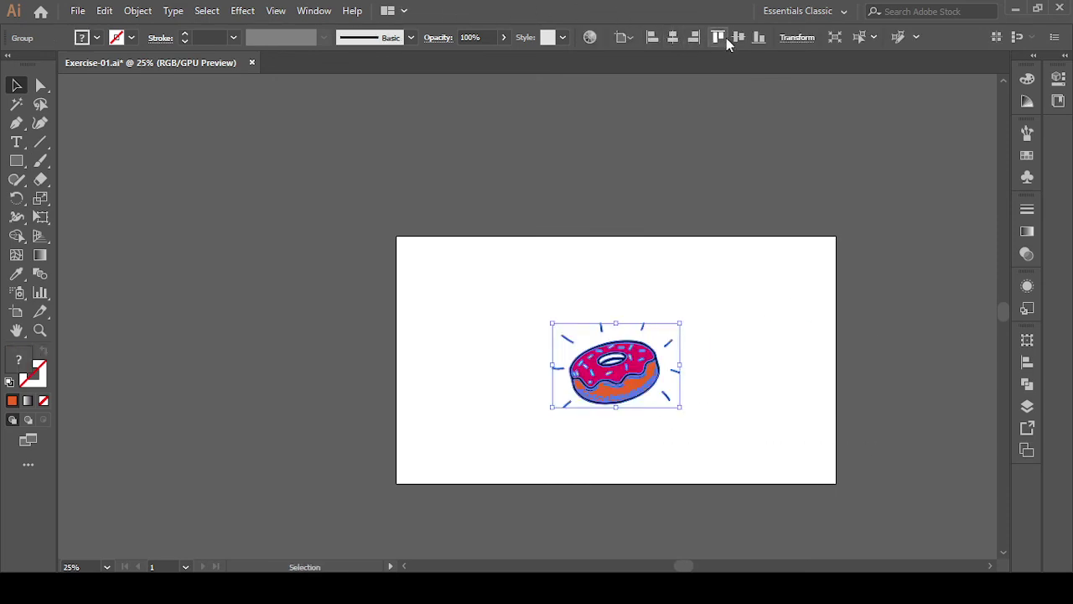
{"action": "left_click", "coordinate": [738, 37]}
{"action": "left_click", "coordinate": [727, 453]}
{"action": "key", "text": "ctrl+0"}
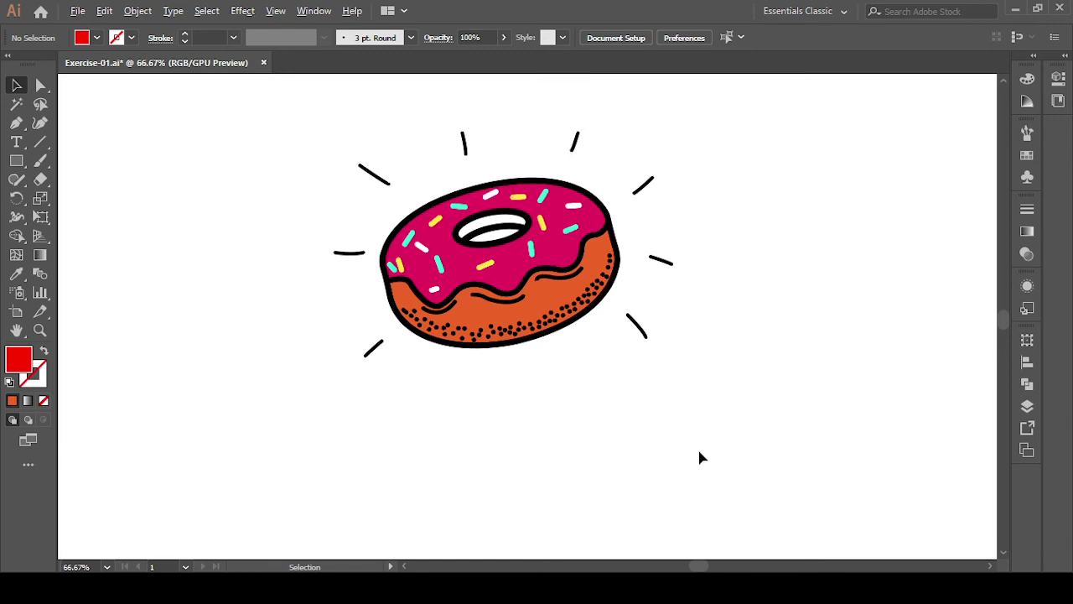
- Scale the donut group up and keep it near the artboard centre
{"action": "key", "text": "ctrl+a"}
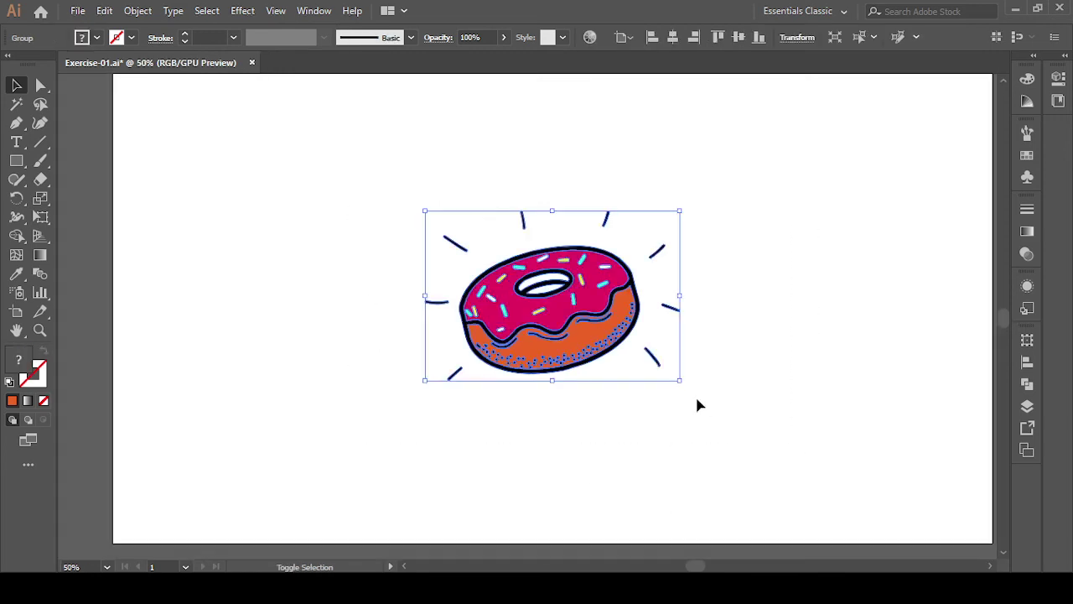
{"action": "key", "text": "ctrl+equal"}
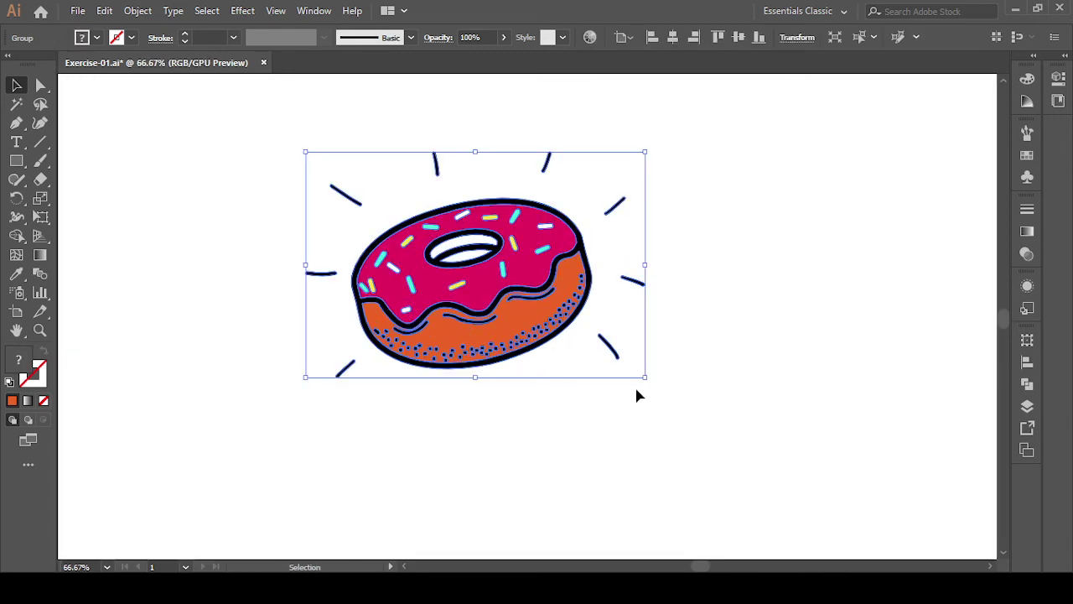
{"action": "left_click_drag", "start_coordinate": [645, 376], "coordinate": [711, 422]}
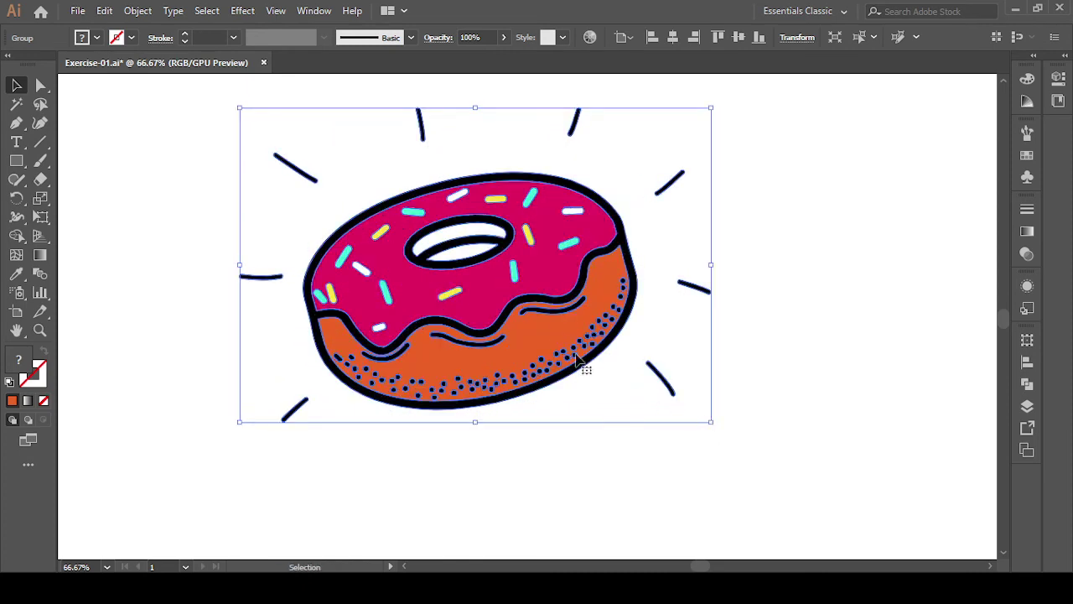
{"action": "left_click_drag", "start_coordinate": [557, 336], "coordinate": [575, 356]}
{"action": "left_click", "coordinate": [795, 372]}
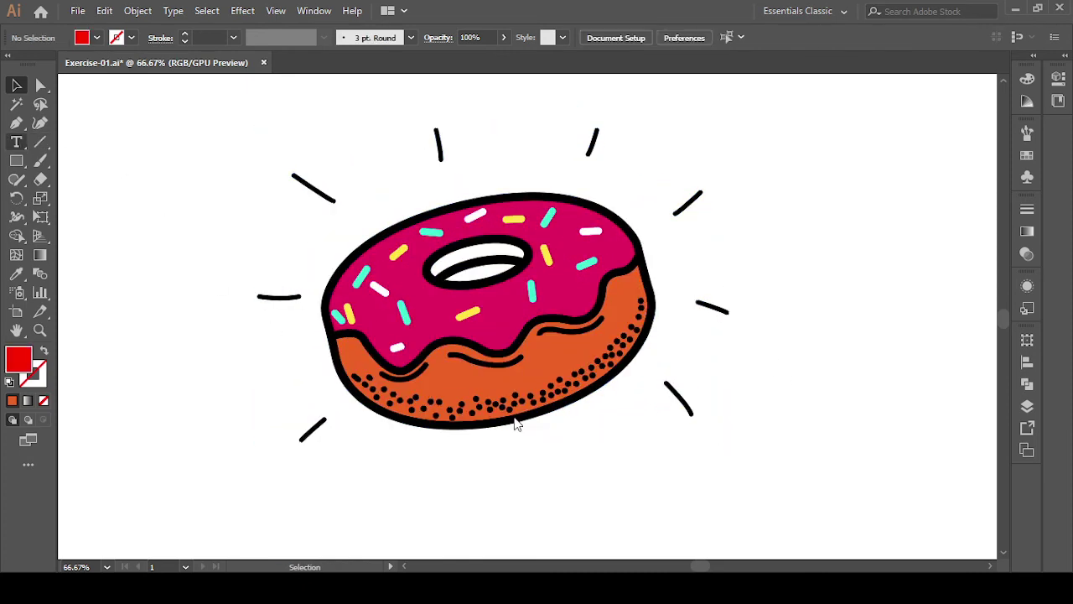
- Type a 'Donut' caption below the drawing, then enlarge and reposition it
{"action": "scroll", "coordinate": [660, 478], "scroll_direction": "down", "scroll_amount": 3}
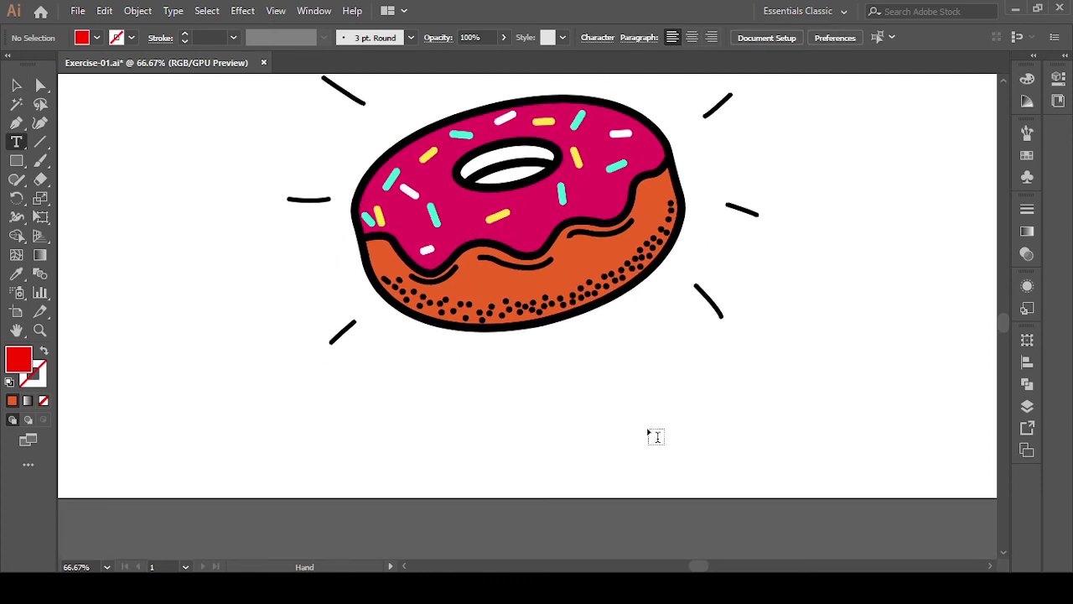
{"action": "left_click", "coordinate": [460, 411]}
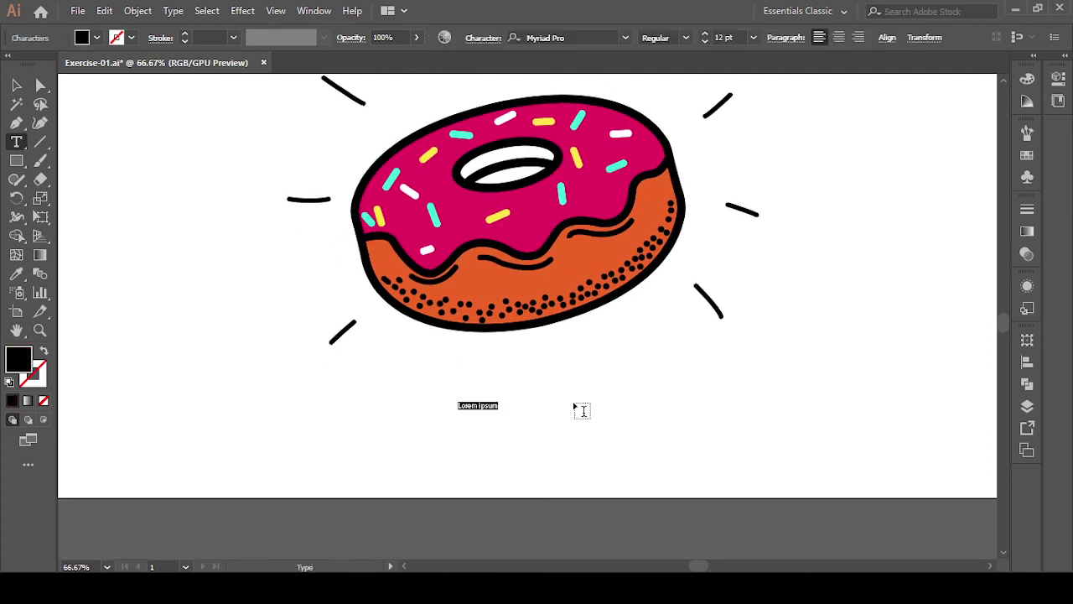
{"action": "type", "text": "Donut"}
{"action": "left_click", "coordinate": [16, 85]}
{"action": "left_click_drag", "start_coordinate": [388, 384], "coordinate": [604, 470]}
{"action": "left_click", "coordinate": [704, 455]}
{"action": "left_click_drag", "start_coordinate": [493, 409], "coordinate": [532, 401]}
- Horizontally align the caption with the donut, then reselect the caption
{"action": "left_click_drag", "start_coordinate": [227, 149], "coordinate": [795, 457]}
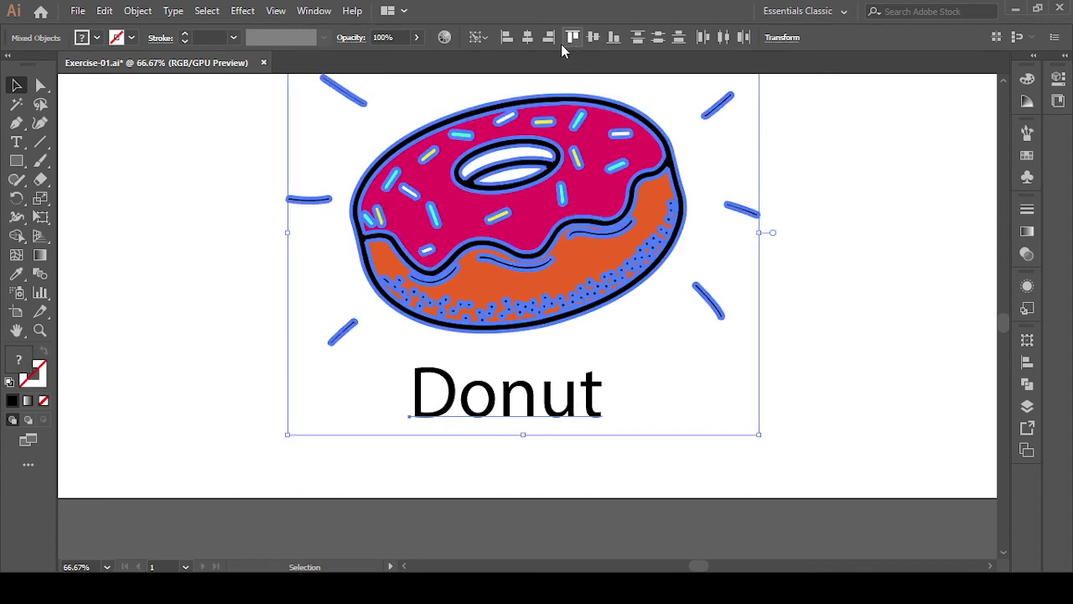
{"action": "left_click", "coordinate": [527, 38]}
{"action": "left_click", "coordinate": [857, 312]}
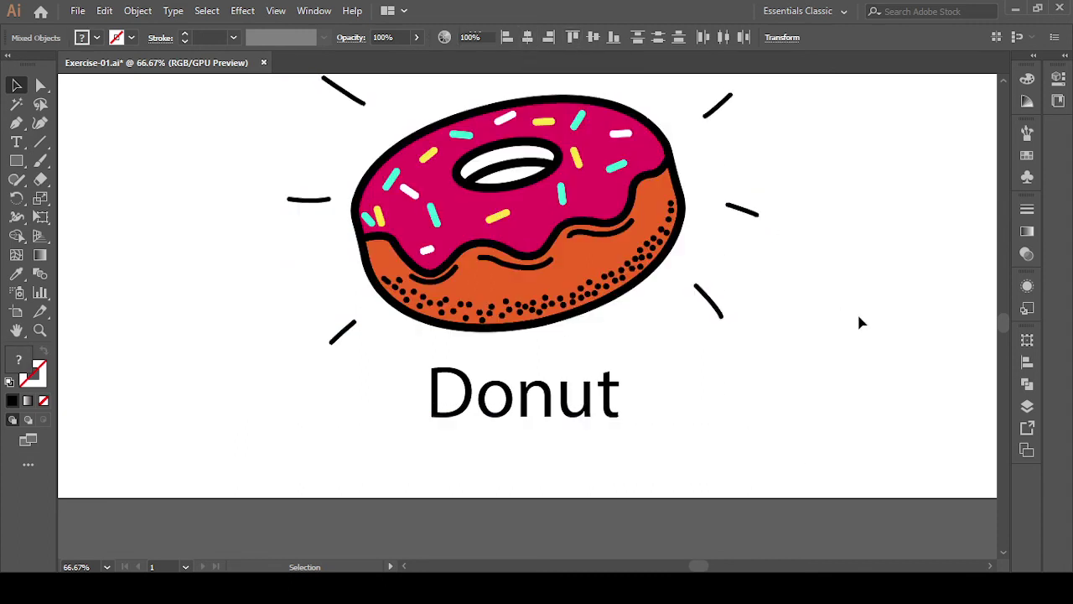
{"action": "left_click", "coordinate": [556, 391]}
{"action": "left_click_drag", "start_coordinate": [824, 370], "coordinate": [690, 372]}
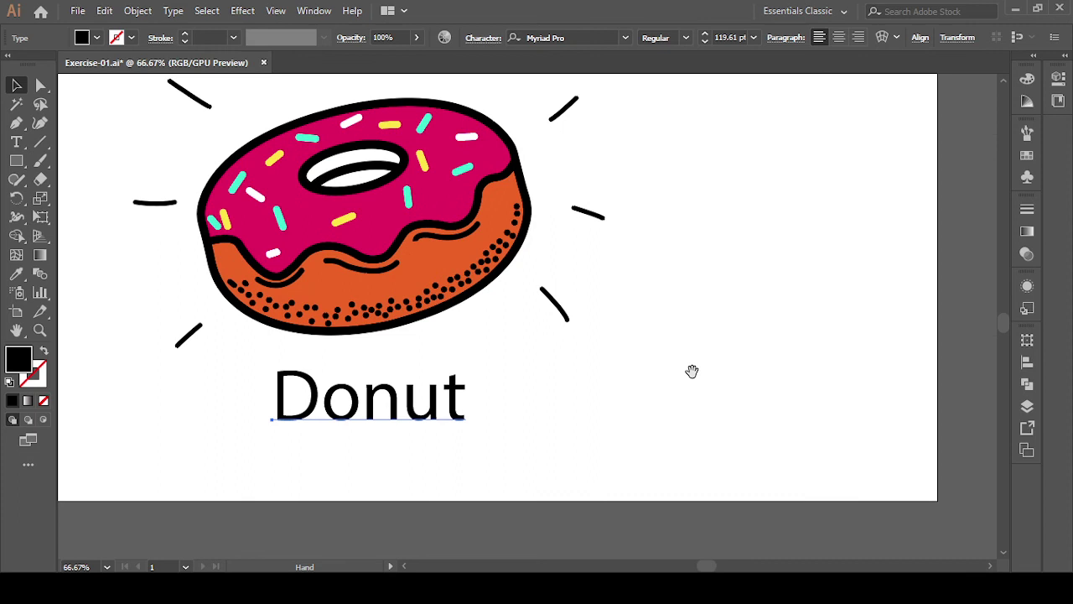
- Change the 'Donut' caption's font from Myriad Pro to Regina Script
{"action": "left_click", "coordinate": [601, 38]}
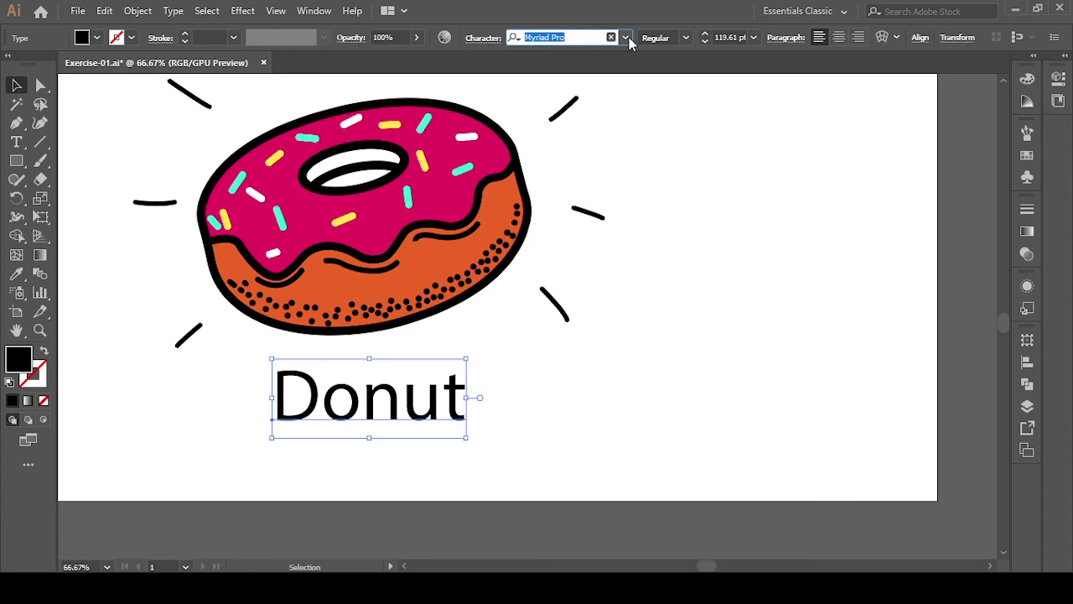
{"action": "left_click", "coordinate": [625, 38]}
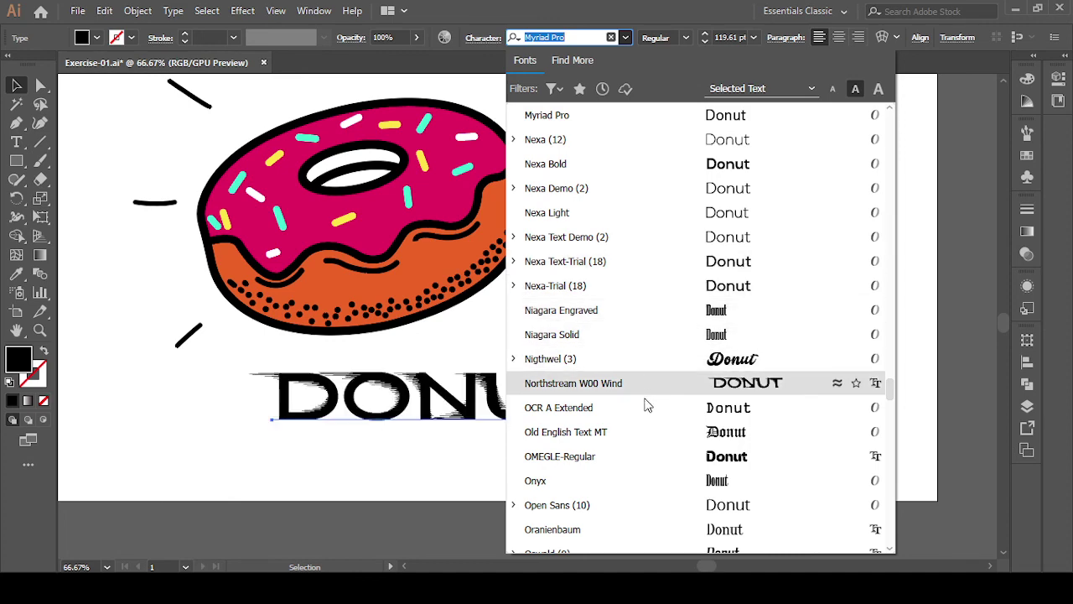
{"action": "scroll", "coordinate": [645, 406], "scroll_direction": "down", "scroll_amount": 3}
{"action": "scroll", "coordinate": [648, 413], "scroll_direction": "down", "scroll_amount": 3}
{"action": "scroll", "coordinate": [647, 413], "scroll_direction": "down", "scroll_amount": 3}
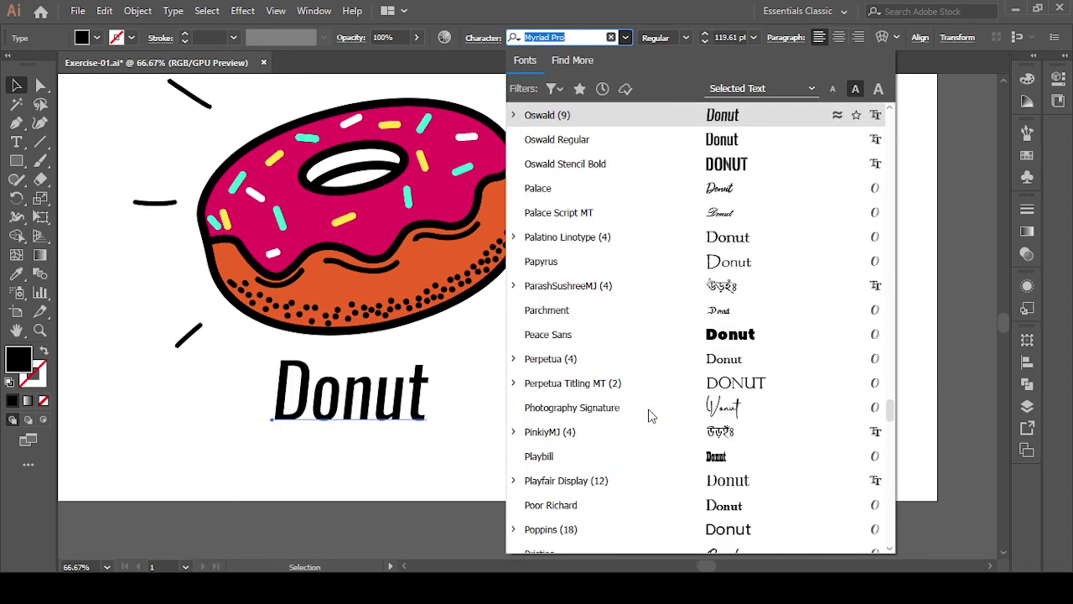
{"action": "scroll", "coordinate": [648, 412], "scroll_direction": "down", "scroll_amount": 3}
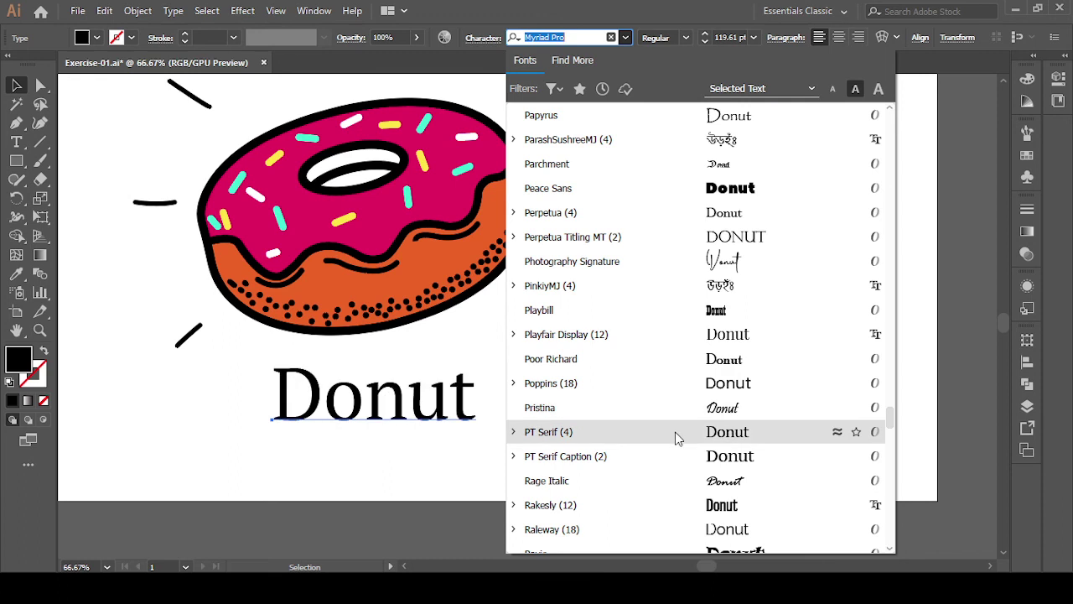
{"action": "scroll", "coordinate": [686, 485], "scroll_direction": "down", "scroll_amount": 2}
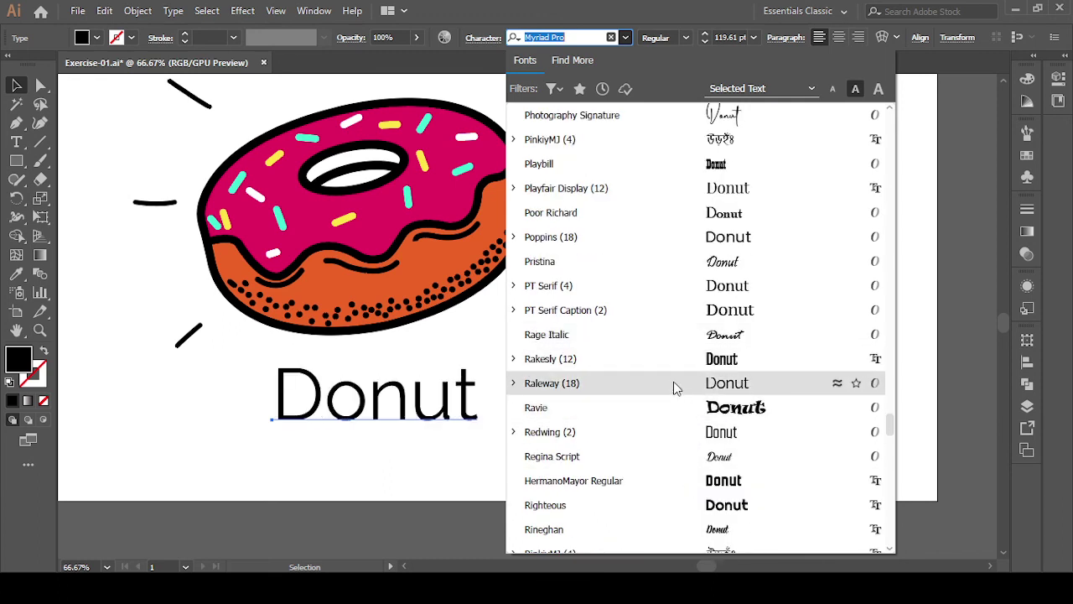
{"action": "left_click", "coordinate": [667, 466]}
- Enlarge the Donut caption and drag it lower beneath the donut
{"action": "left_click", "coordinate": [453, 428]}
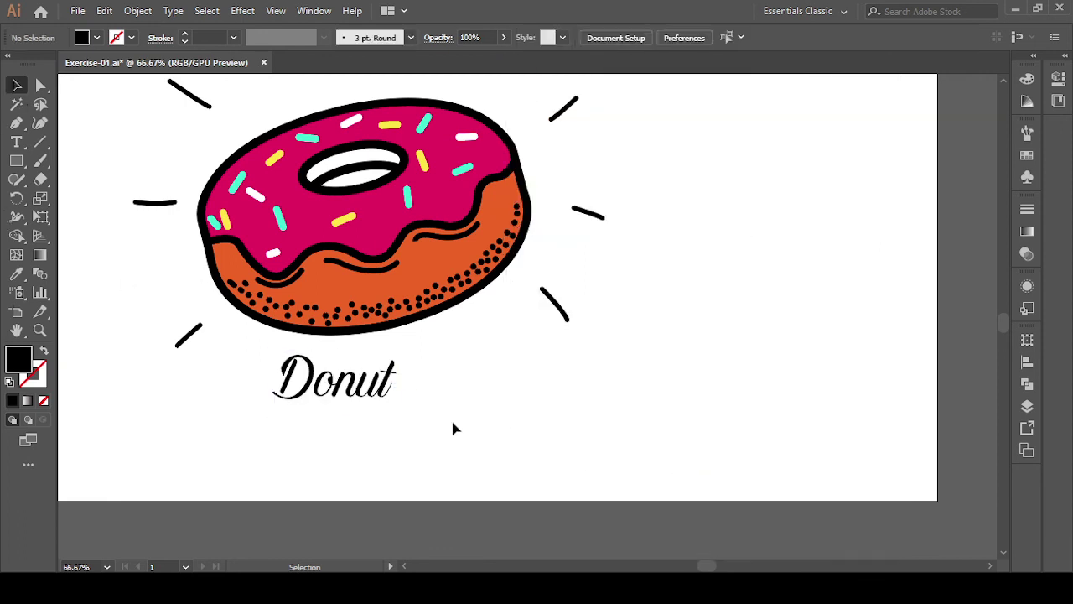
{"action": "left_click_drag", "start_coordinate": [229, 378], "coordinate": [474, 486]}
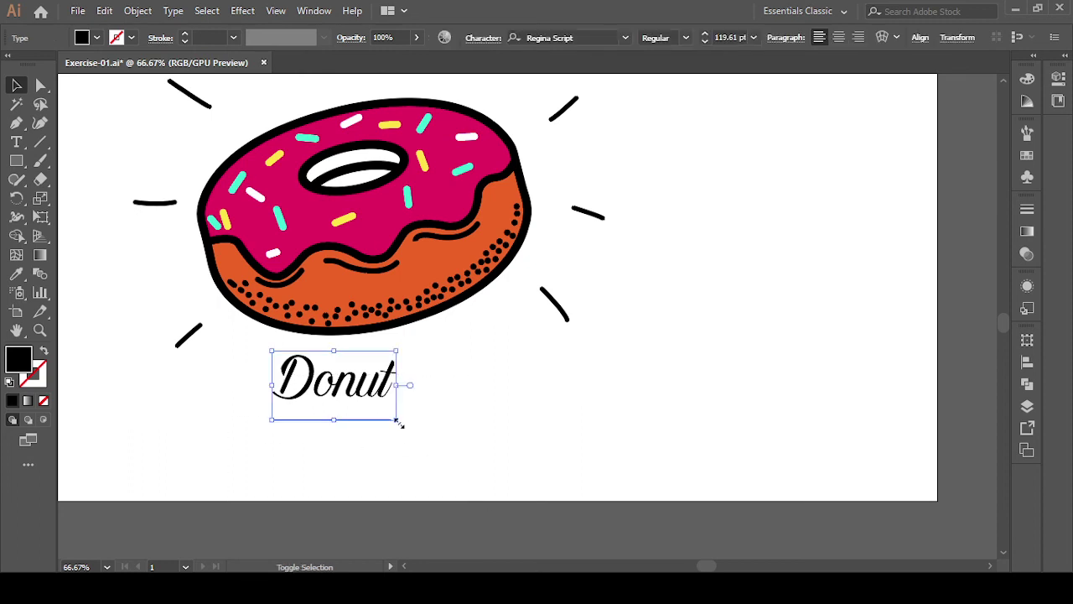
{"action": "mouse_move", "coordinate": [399, 424]}
{"action": "left_mouse_down"}
{"action": "mouse_move", "coordinate": [455, 440]}
{"action": "mouse_move", "coordinate": [468, 458]}
{"action": "left_mouse_up"}
{"action": "left_click", "coordinate": [523, 464]}
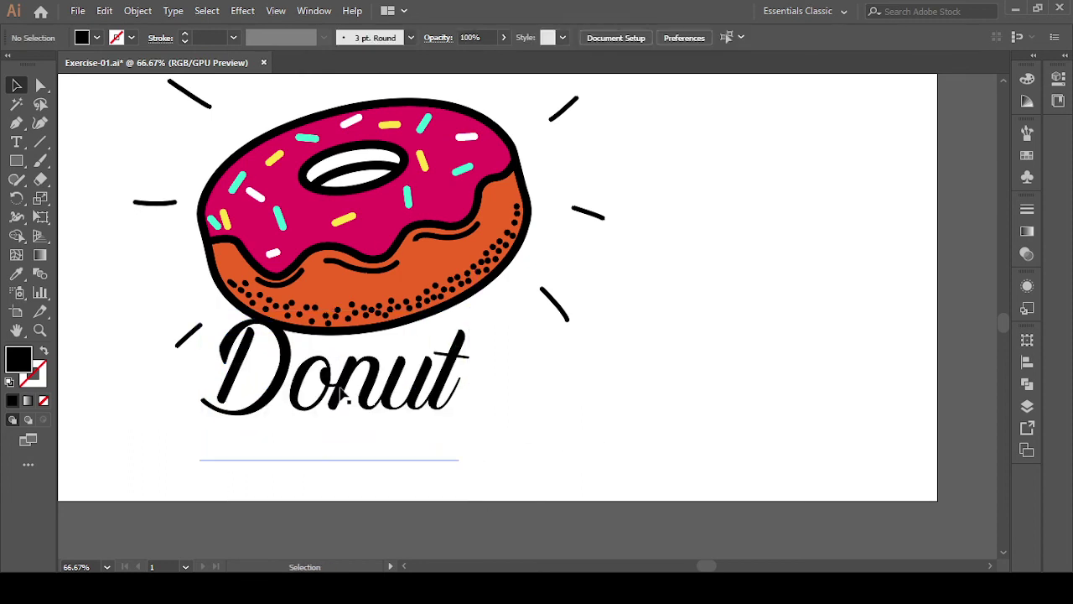
{"action": "mouse_move", "coordinate": [342, 394]}
{"action": "left_mouse_down"}
{"action": "mouse_move", "coordinate": [345, 427]}
{"action": "mouse_move", "coordinate": [366, 421]}
{"action": "left_mouse_up"}
- Round the caption's font size up to 260 pt
{"action": "left_click", "coordinate": [580, 439]}
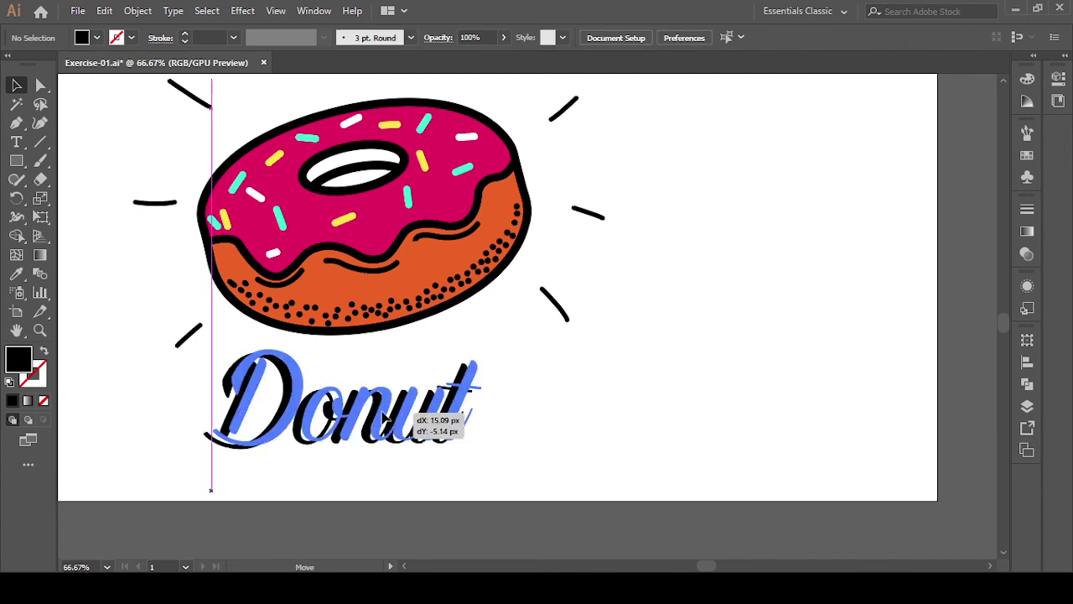
{"action": "left_click", "coordinate": [522, 422]}
{"action": "left_click", "coordinate": [411, 443]}
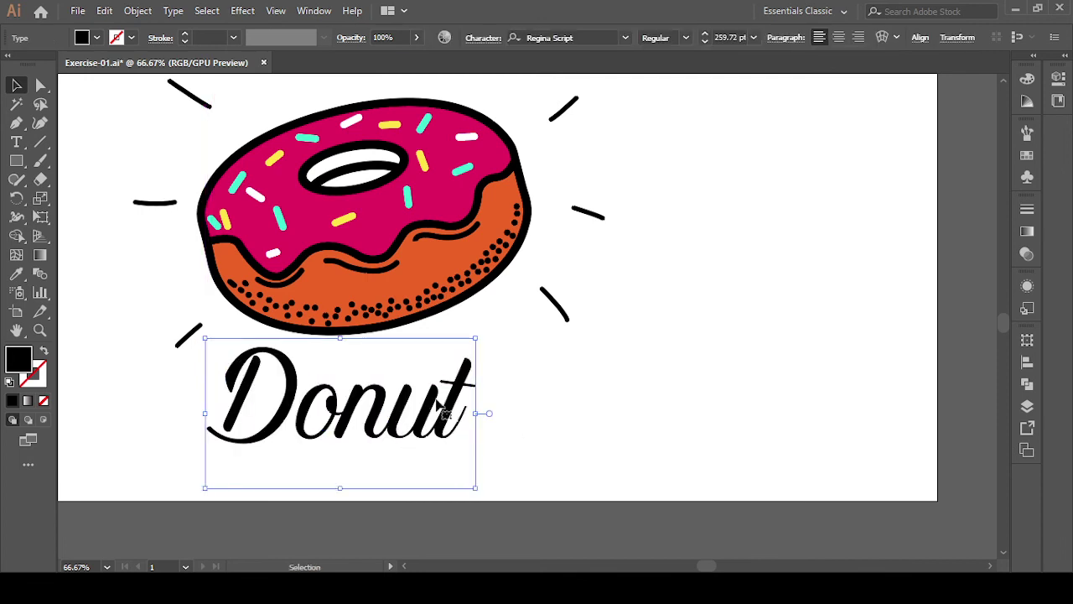
{"action": "left_click", "coordinate": [704, 38]}
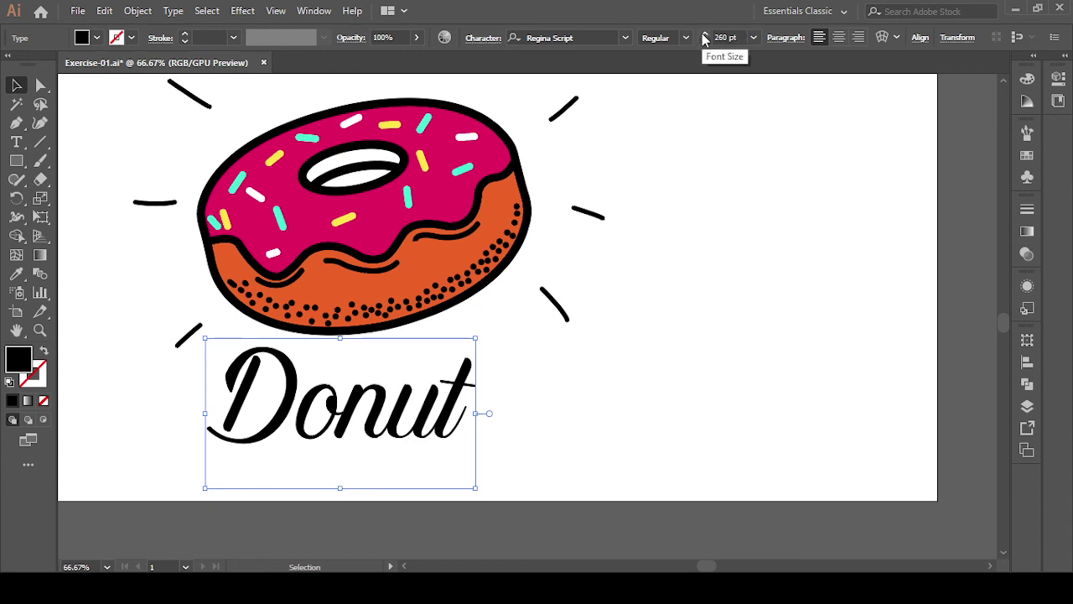
- Nudge the caption slightly further down beneath the donut
{"action": "left_click", "coordinate": [644, 385]}
{"action": "left_click", "coordinate": [373, 434]}
{"action": "scroll", "coordinate": [613, 443], "scroll_direction": "down", "scroll_amount": 1}
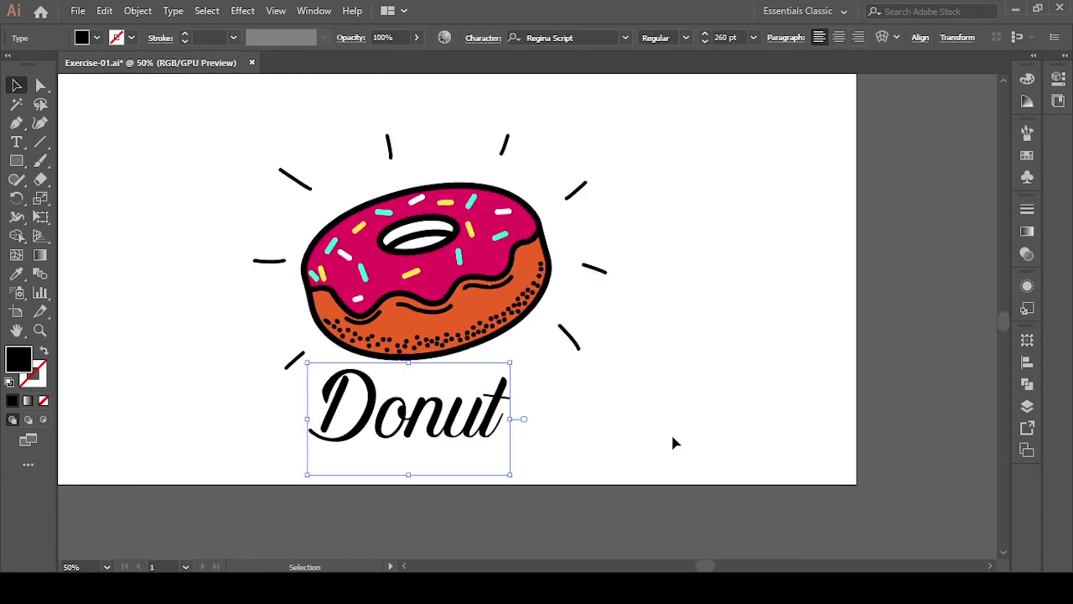
{"action": "key", "text": "Down"}
{"action": "key", "text": "Down"}
{"action": "key", "text": "Down"}
{"action": "key", "text": "Down"}
{"action": "key", "text": "Down"}
{"action": "key", "text": "Down"}
{"action": "key", "text": "Down"}
{"action": "key", "text": "Down"}
{"action": "key", "text": "Down"}
{"action": "key", "text": "Down"}
{"action": "key", "text": "Down"}
{"action": "key", "text": "Down"}
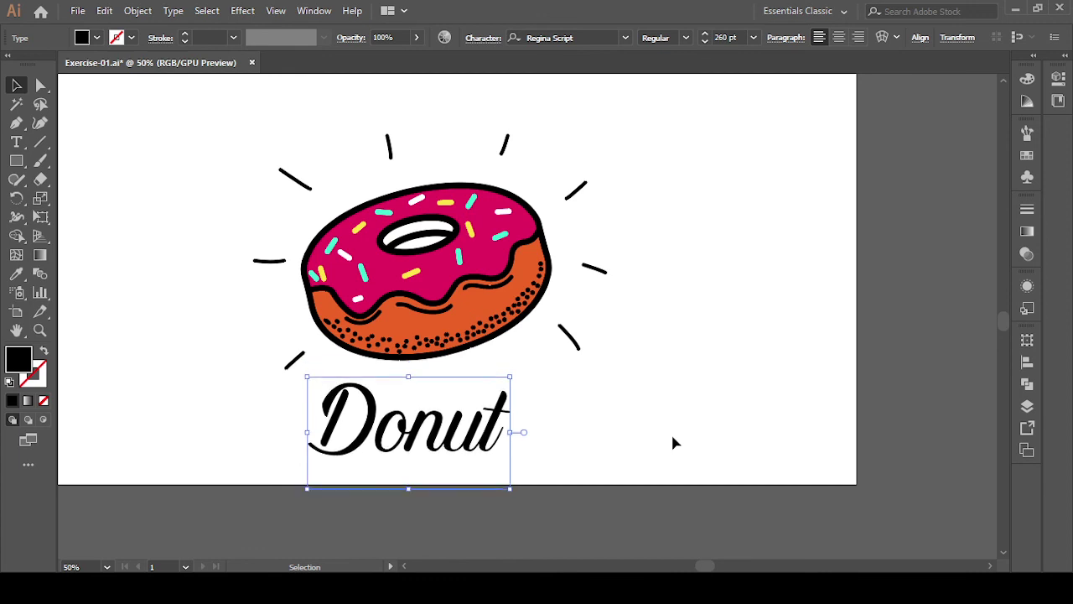
{"action": "key", "text": "Down"}
{"action": "key", "text": "Down"}
{"action": "key", "text": "Down"}
{"action": "key", "text": "Down"}
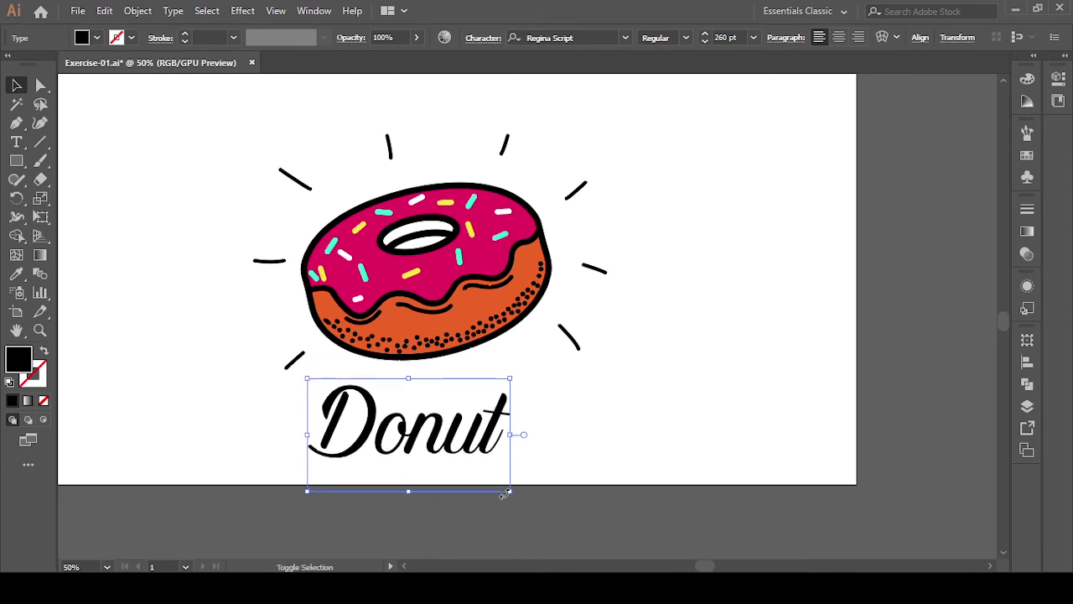
- Shrink the caption to about 228.82 pt and nudge it slightly back up
{"action": "left_click_drag", "start_coordinate": [510, 491], "coordinate": [549, 481]}
{"action": "mouse_move", "coordinate": [277, 406]}
{"action": "left_mouse_down"}
{"action": "mouse_move", "coordinate": [594, 493]}
{"action": "mouse_move", "coordinate": [608, 481]}
{"action": "left_mouse_up"}
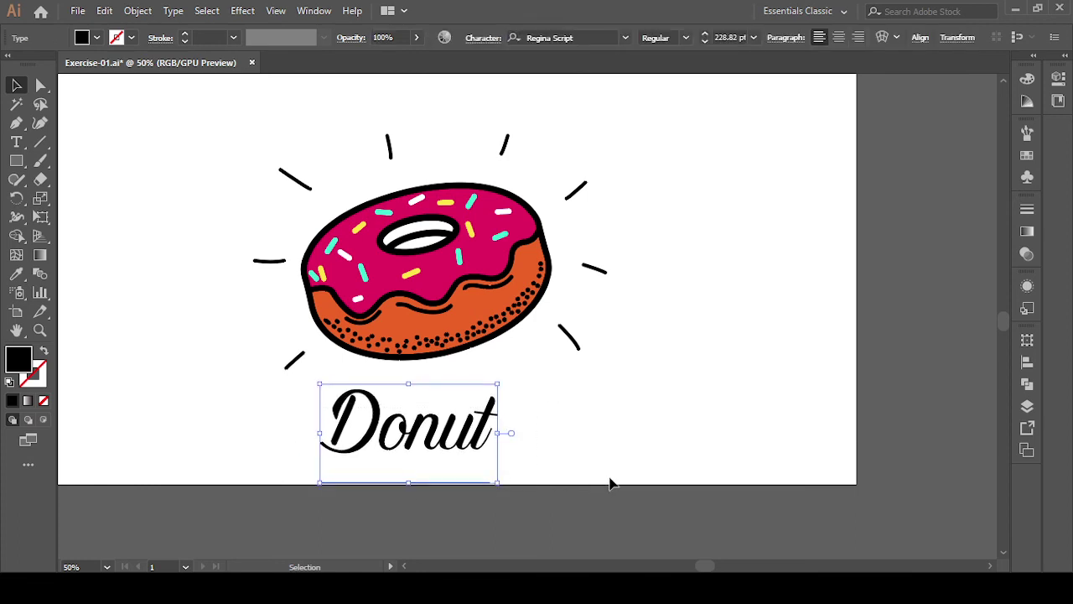
{"action": "key", "text": "Up"}
{"action": "key", "text": "Up"}
{"action": "key", "text": "Up"}
{"action": "key", "text": "Up"}
{"action": "key", "text": "Up"}
{"action": "key", "text": "Up"}
{"action": "key", "text": "Up"}
{"action": "key", "text": "Up"}
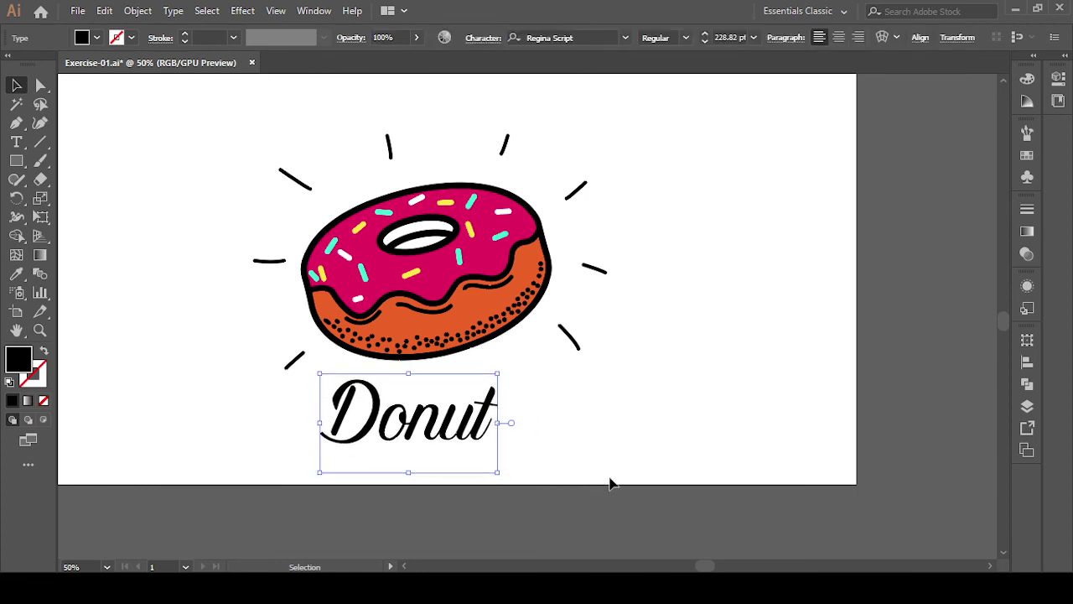
{"action": "key", "text": "Up"}
{"action": "key", "text": "Up"}
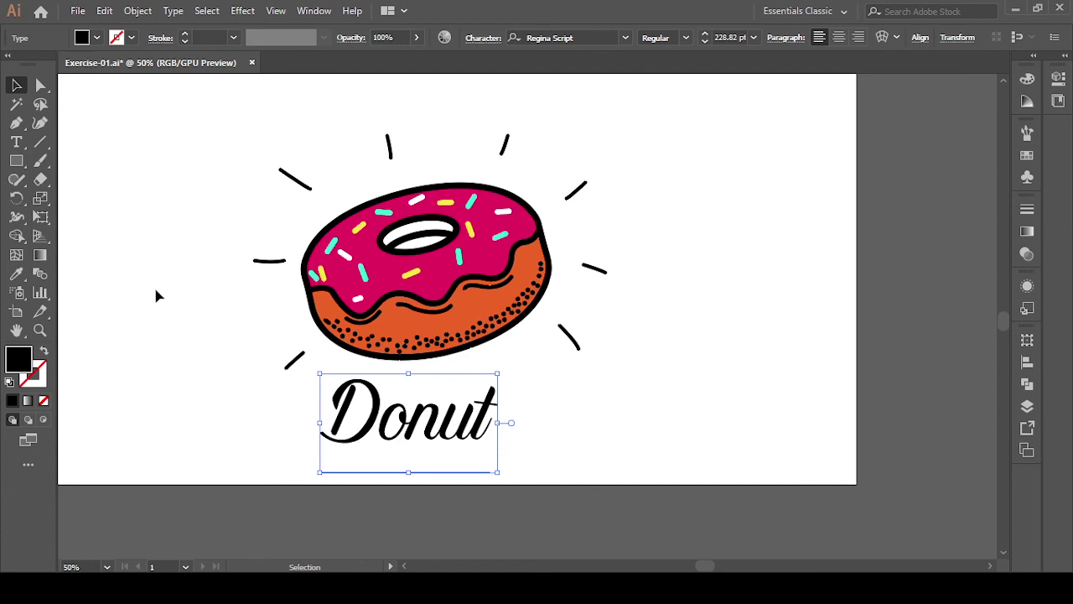
{"action": "left_click_drag", "start_coordinate": [192, 180], "coordinate": [729, 480]}
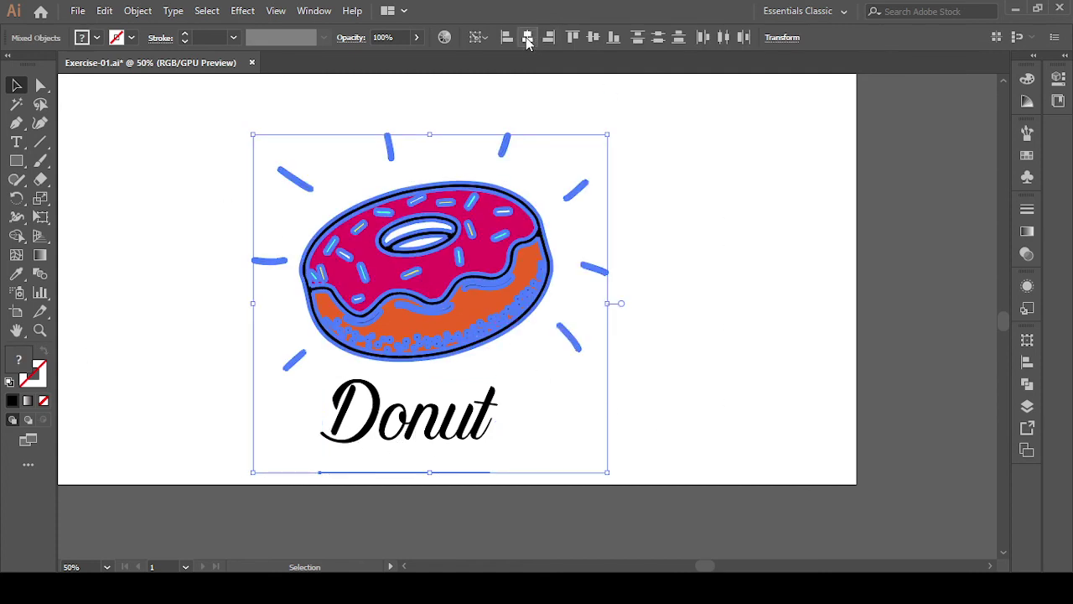
- Centre the caption horizontally under the donut and group the whole artwork
{"action": "left_click", "coordinate": [528, 37]}
{"action": "left_click", "coordinate": [685, 358]}
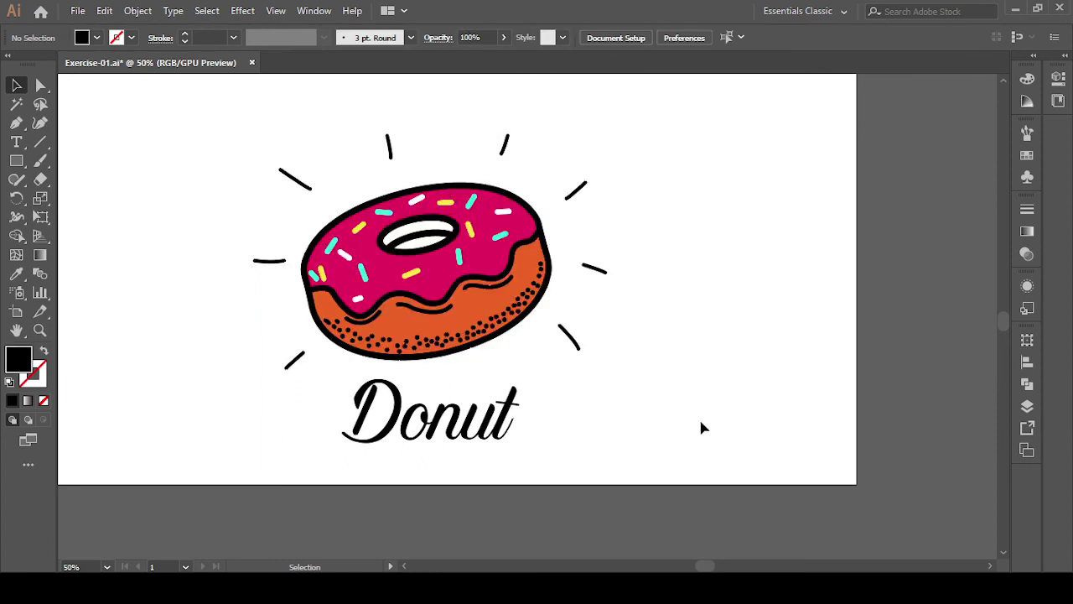
{"action": "left_click_drag", "start_coordinate": [688, 462], "coordinate": [686, 461]}
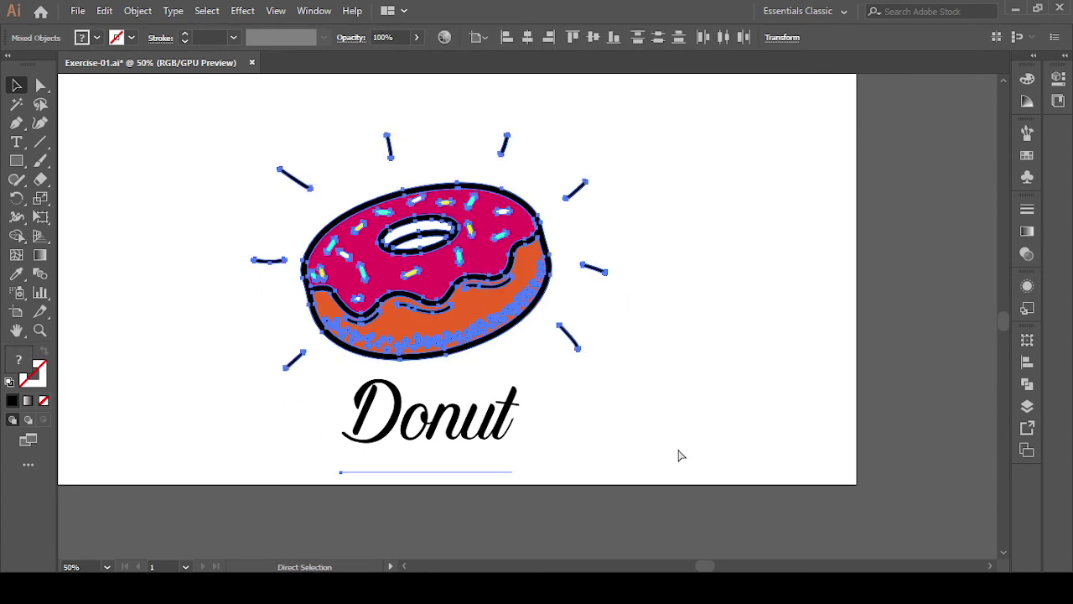
{"action": "key", "text": "ctrl+g"}
- Align the group to the artboard's horizontal centre and top
{"action": "left_click", "coordinate": [528, 38]}
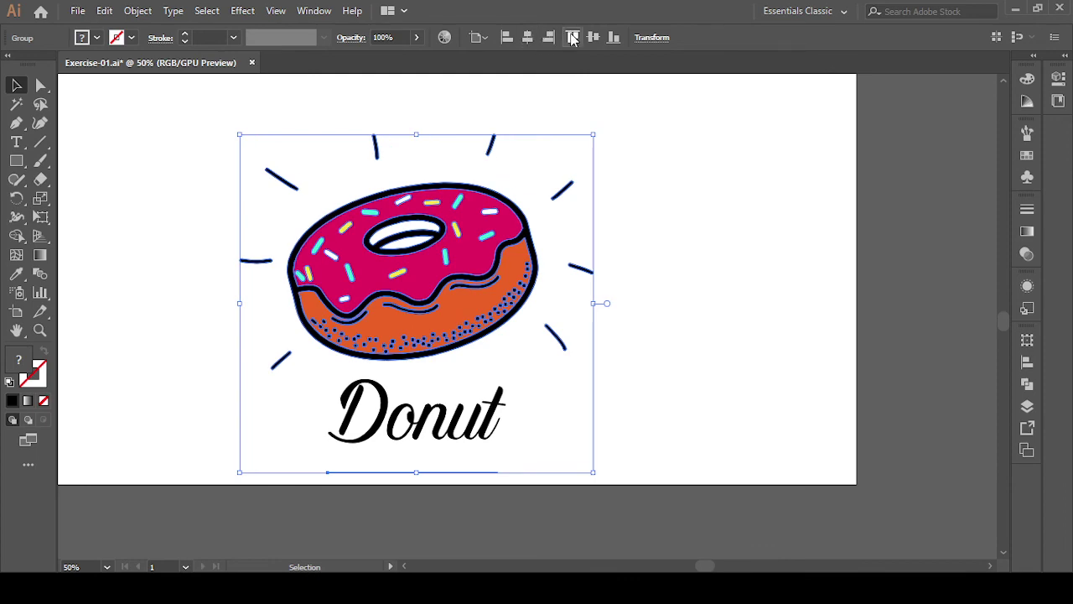
{"action": "left_click", "coordinate": [572, 37]}
{"action": "left_click", "coordinate": [710, 335]}
{"action": "left_click_drag", "start_coordinate": [710, 334], "coordinate": [790, 387]}
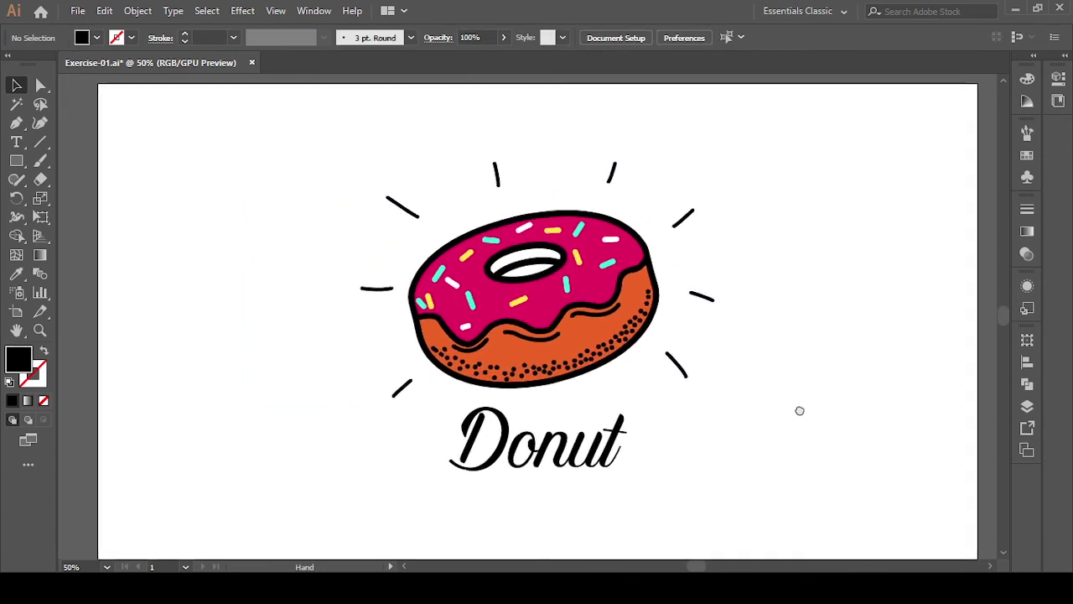
- Zoom and pan to review the finished donut composition
{"action": "key", "text": "ctrl+plus"}
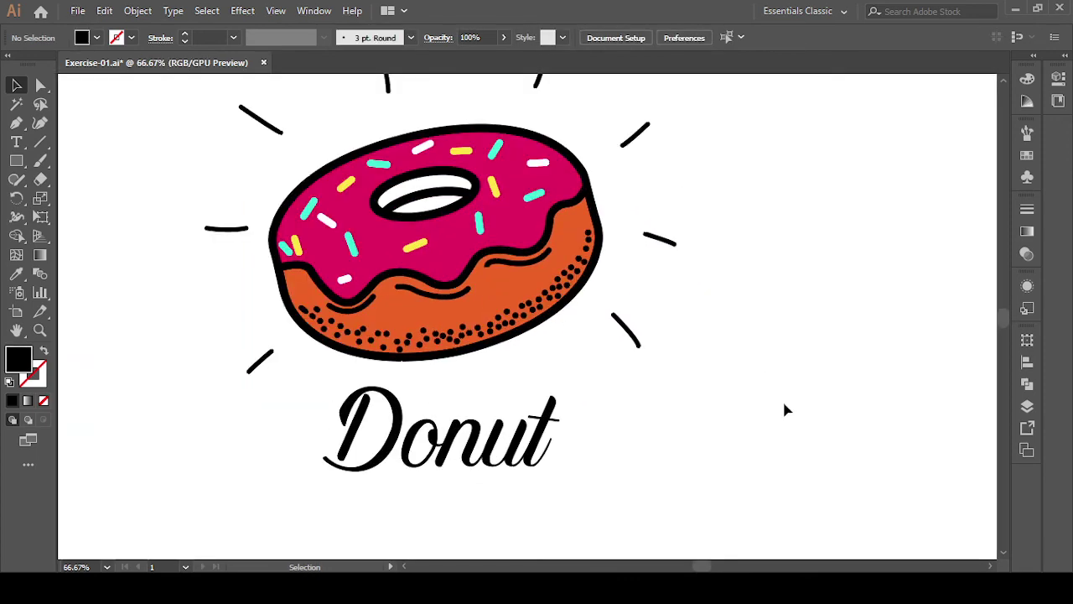
{"action": "left_click_drag", "start_coordinate": [814, 416], "coordinate": [826, 433]}
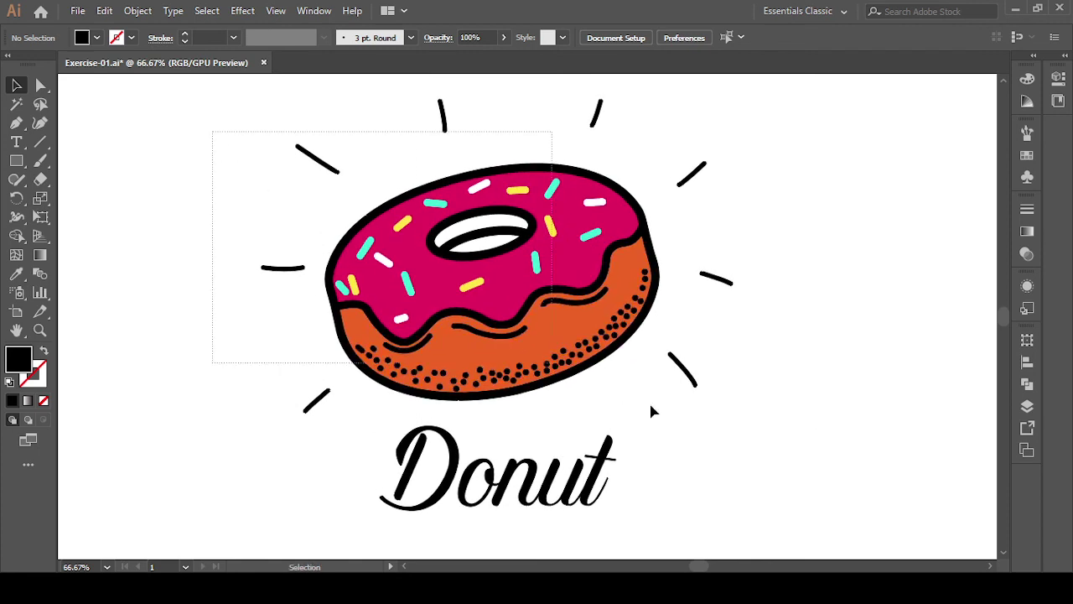
{"action": "left_click_drag", "start_coordinate": [215, 136], "coordinate": [671, 436]}
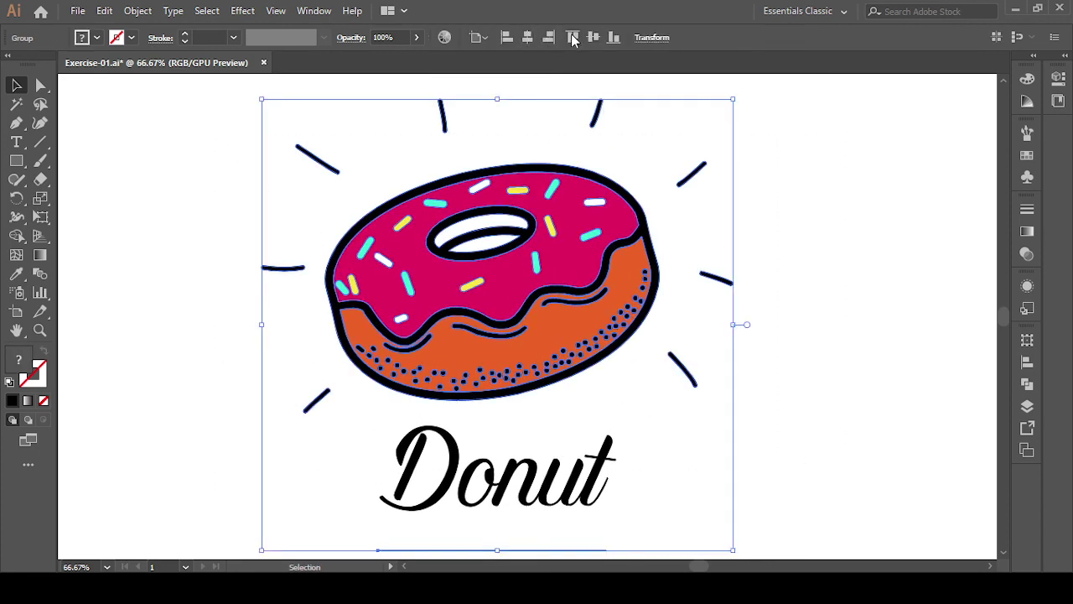
{"action": "left_click", "coordinate": [836, 319]}
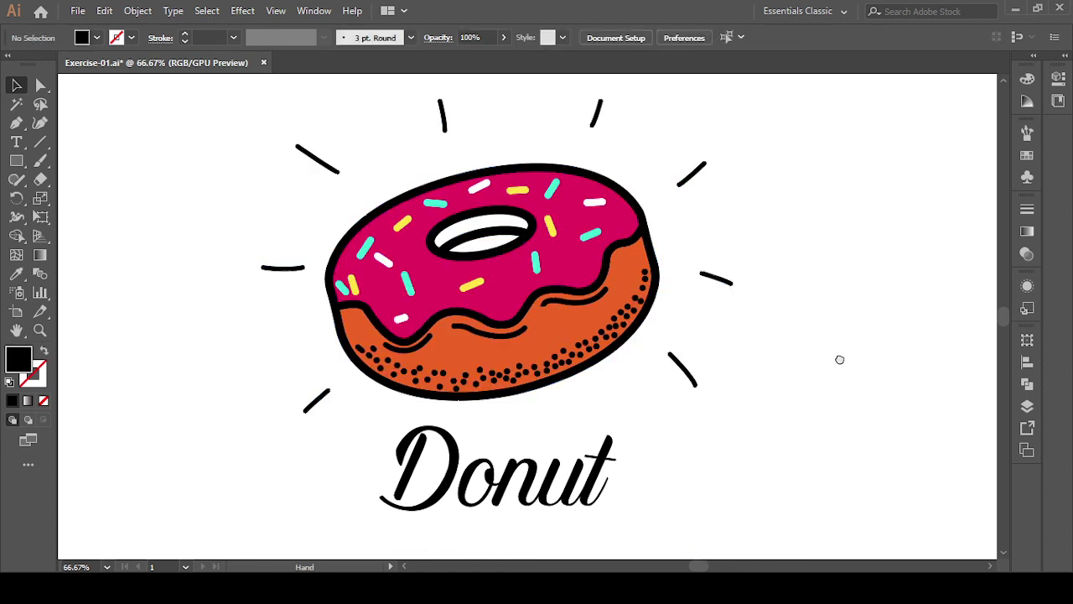
{"action": "left_click_drag", "start_coordinate": [845, 354], "coordinate": [842, 371]}
{"action": "key", "text": "space"}
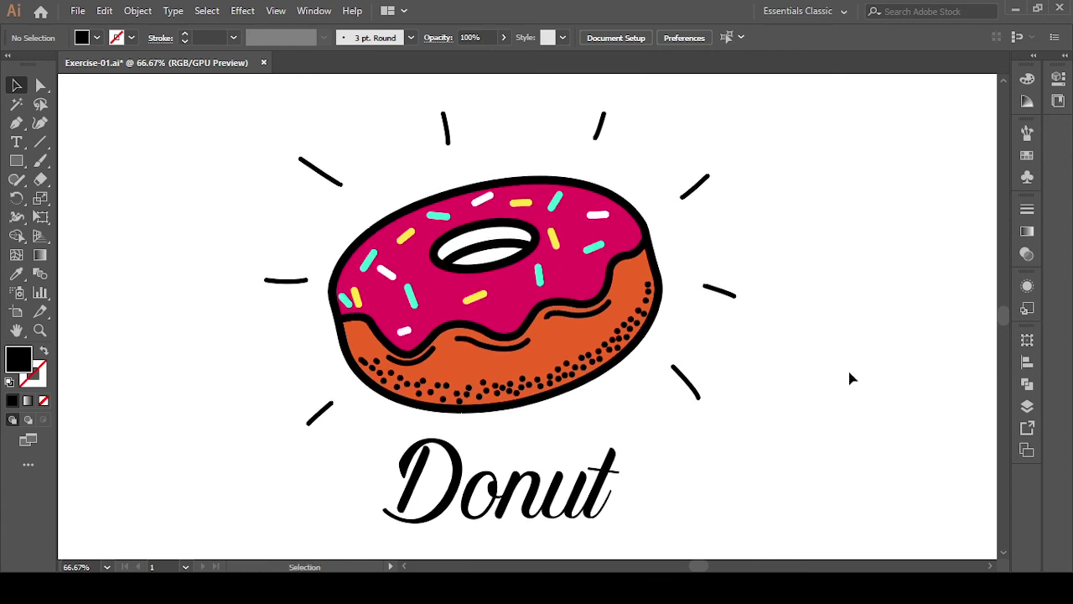